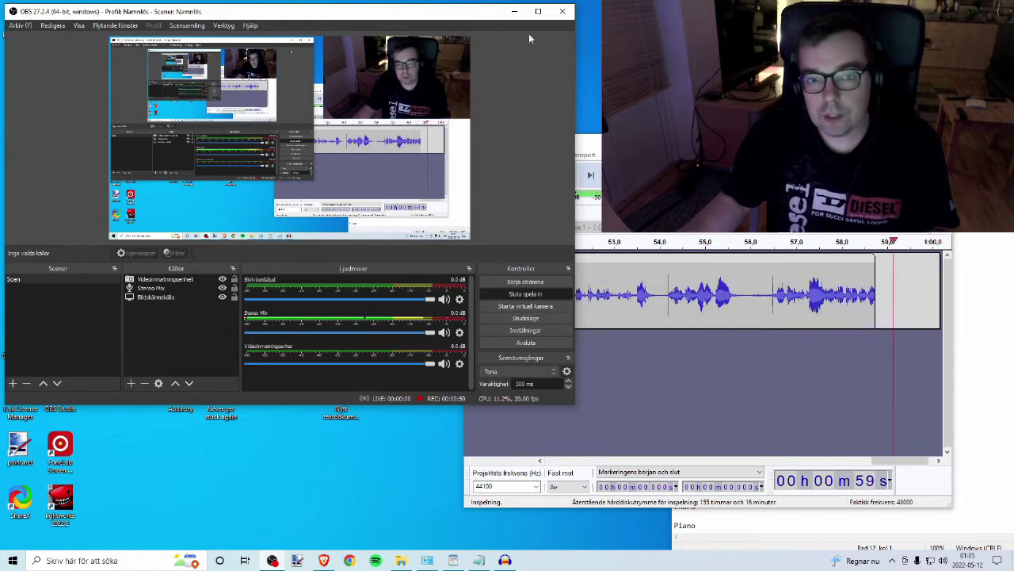
# Step: Clear the desktop by minimizing the OBS and Audacity windows and moving the text notes window fully into view
pyautogui.click(514, 12)
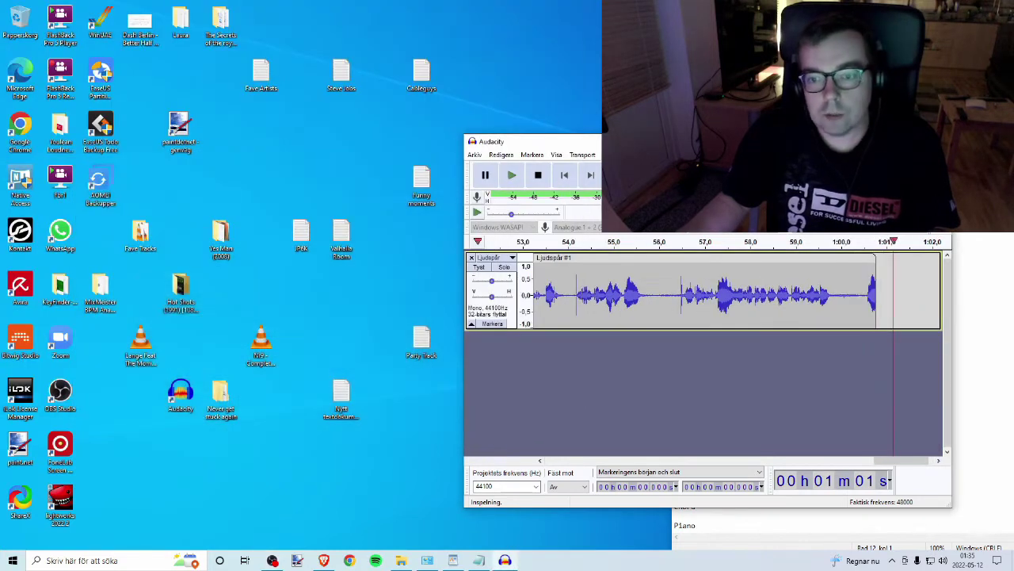
pyautogui.moveTo(651, 144); pyautogui.dragTo(447, 102)
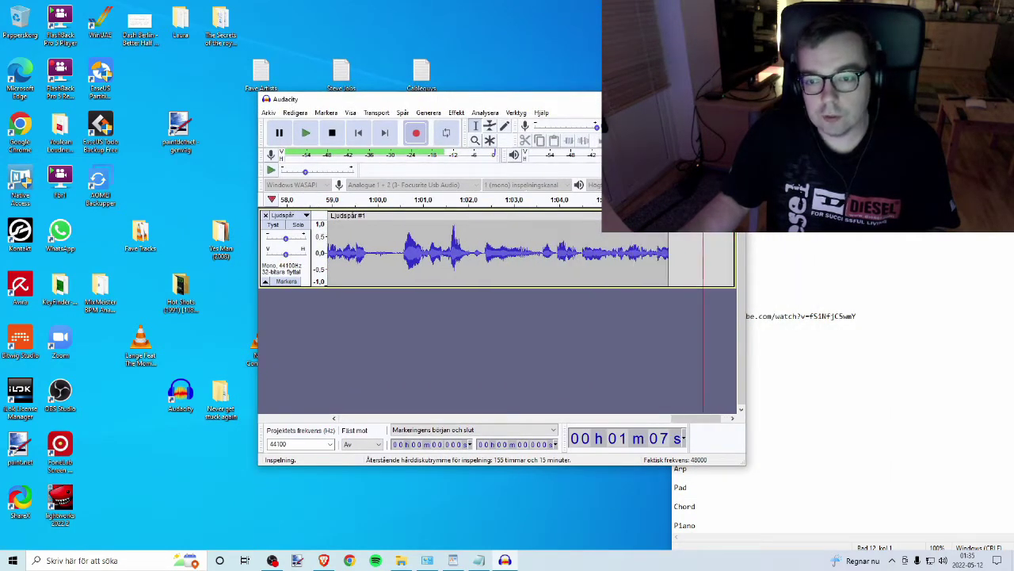
pyautogui.click(673, 99)
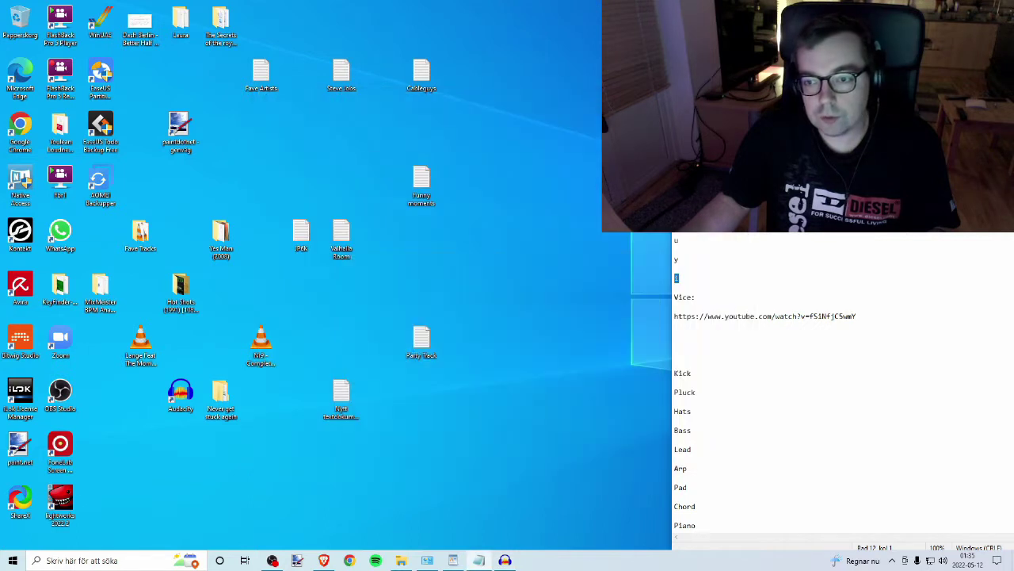
pyautogui.moveTo(792, 153); pyautogui.dragTo(729, 112)
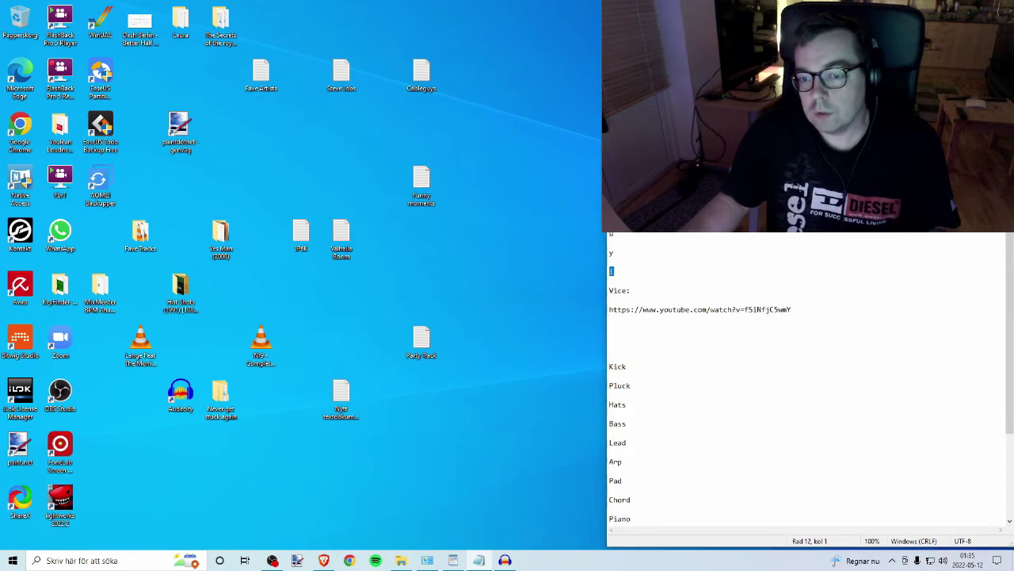
# Step: Launch Bitwig Studio and open the recent project "0. Beam Revival"
pyautogui.doubleClick(20, 339)
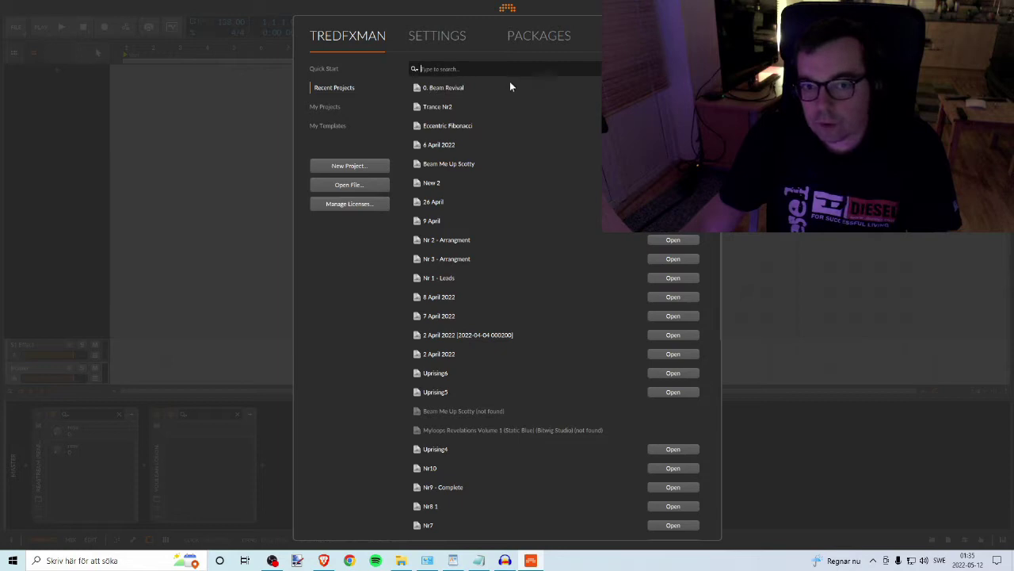
pyautogui.press('Escape')
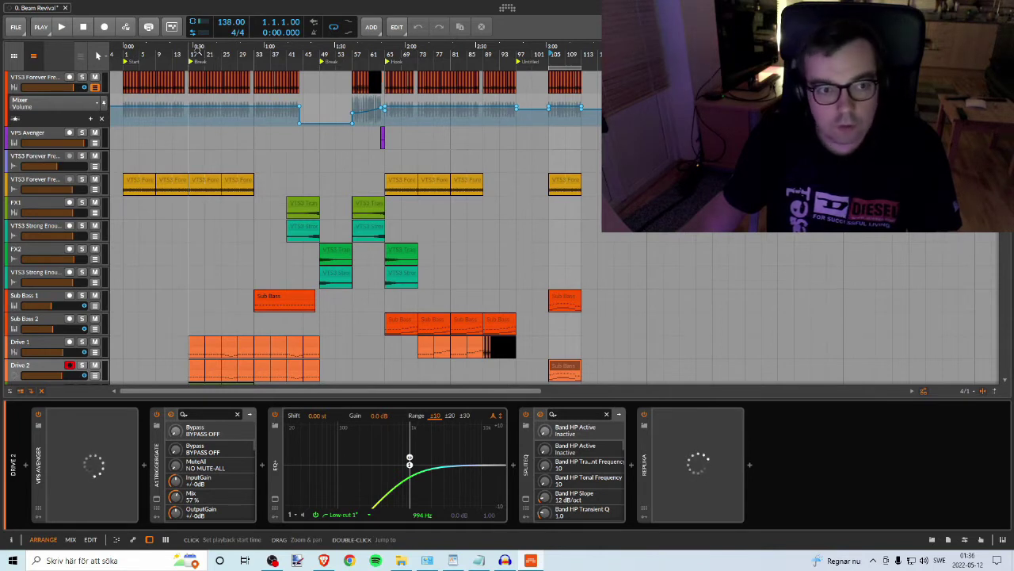
# Step: Play the arrangement from the Break marker at bar 17 and check the recording's audio levels in OBS
pyautogui.moveTo(188, 50); pyautogui.dragTo(198, 55)
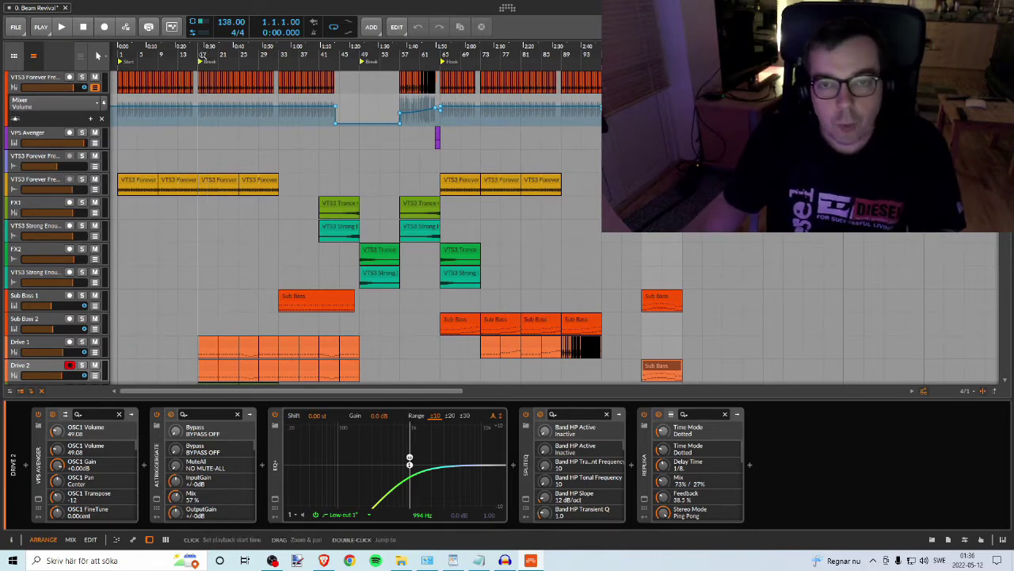
pyautogui.moveTo(202, 55); pyautogui.dragTo(206, 59)
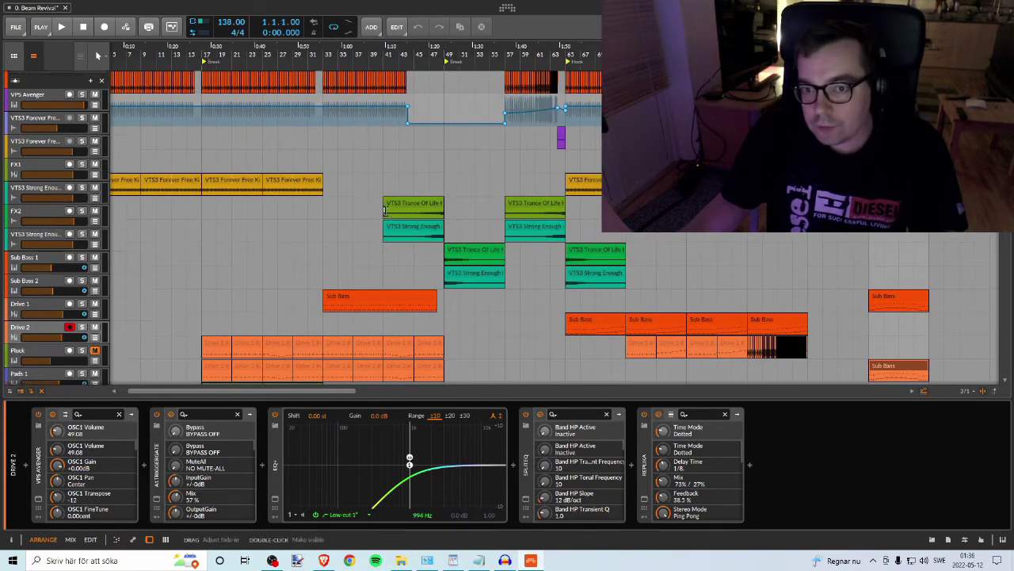
pyautogui.scroll(-5, 384, 211)
pyautogui.scroll(5, 383, 210)
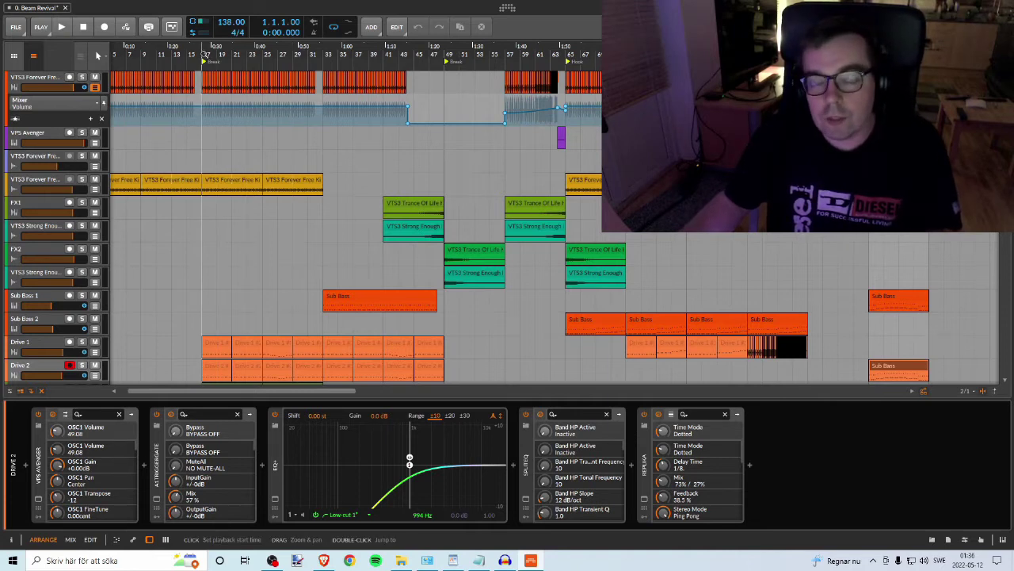
pyautogui.press('space')
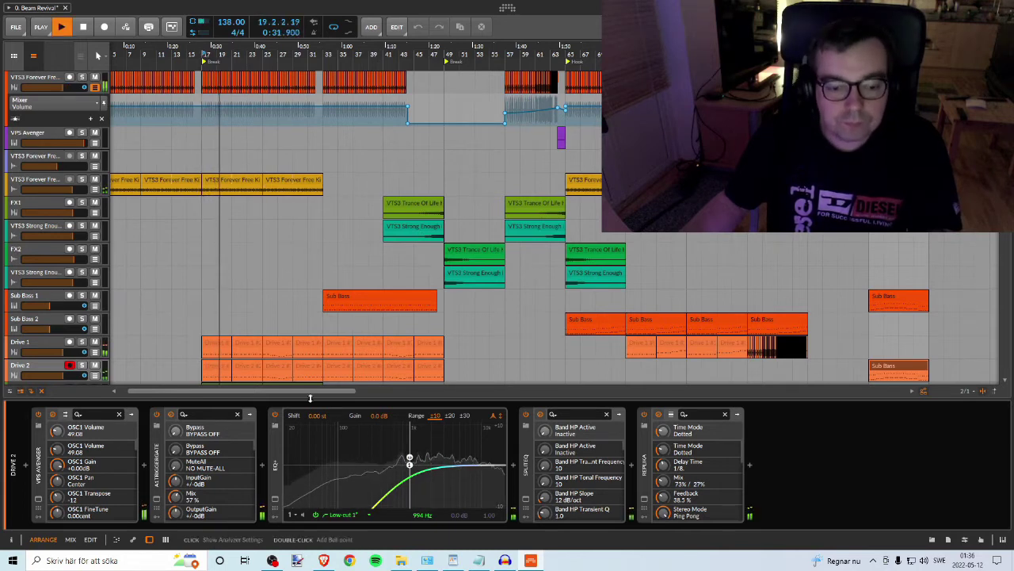
pyautogui.click(272, 560)
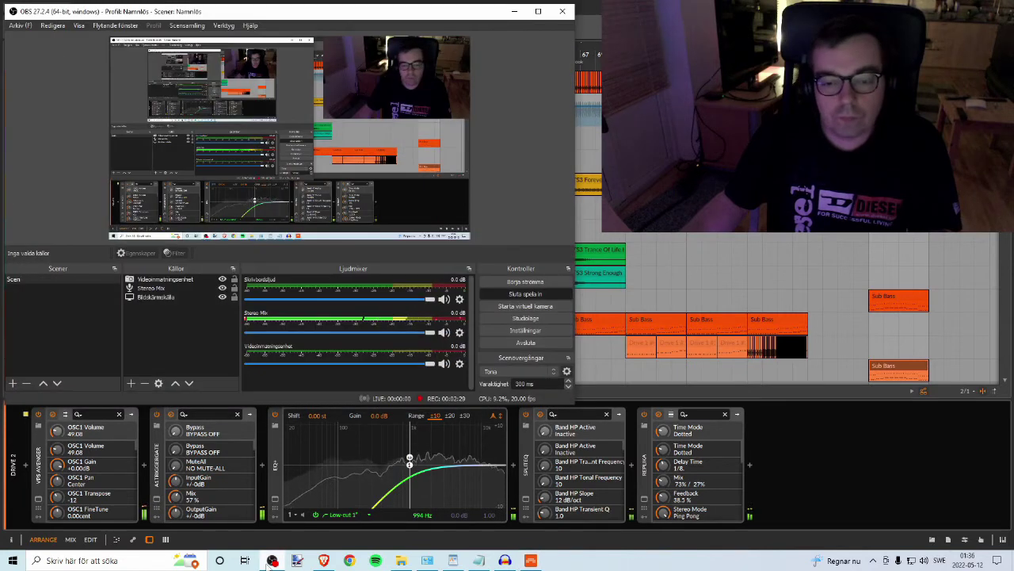
pyautogui.click(272, 561)
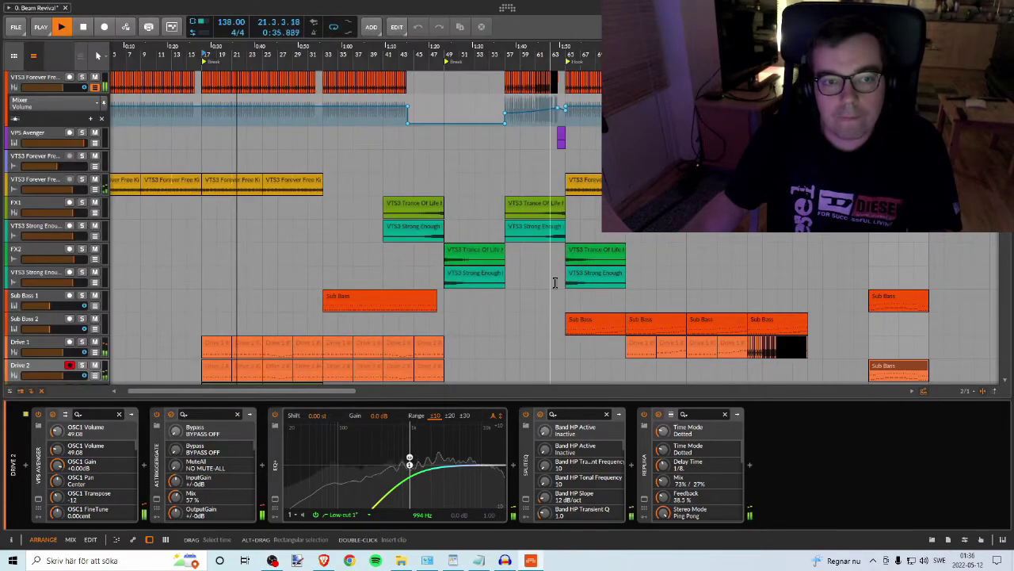
# Step: Play the arrangement from bar 33 and again from bar 41, selecting the Pads 1 clip at bar 41
pyautogui.press('space')
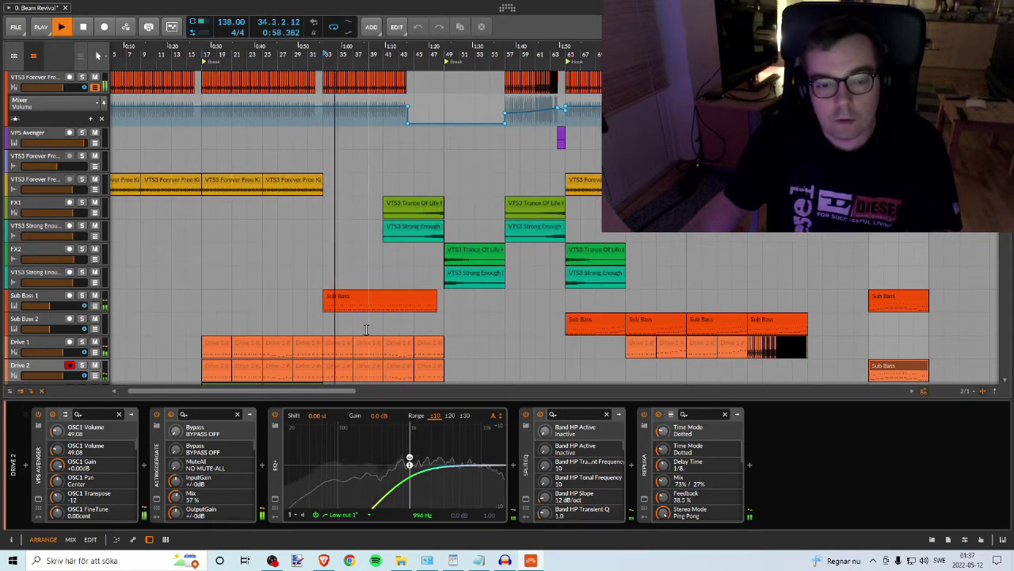
pyautogui.moveTo(403, 49); pyautogui.dragTo(268, 51)
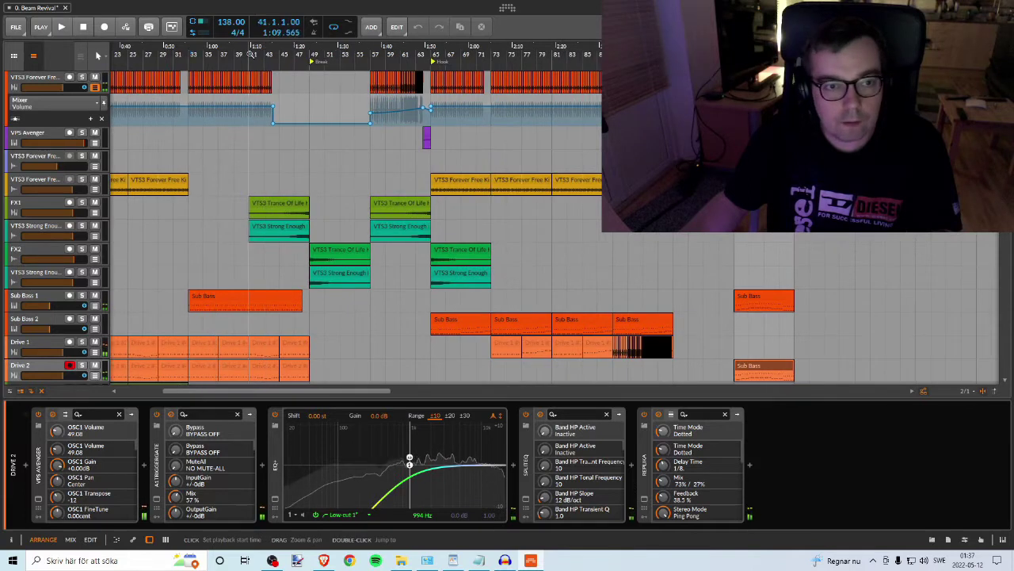
pyautogui.press('space')
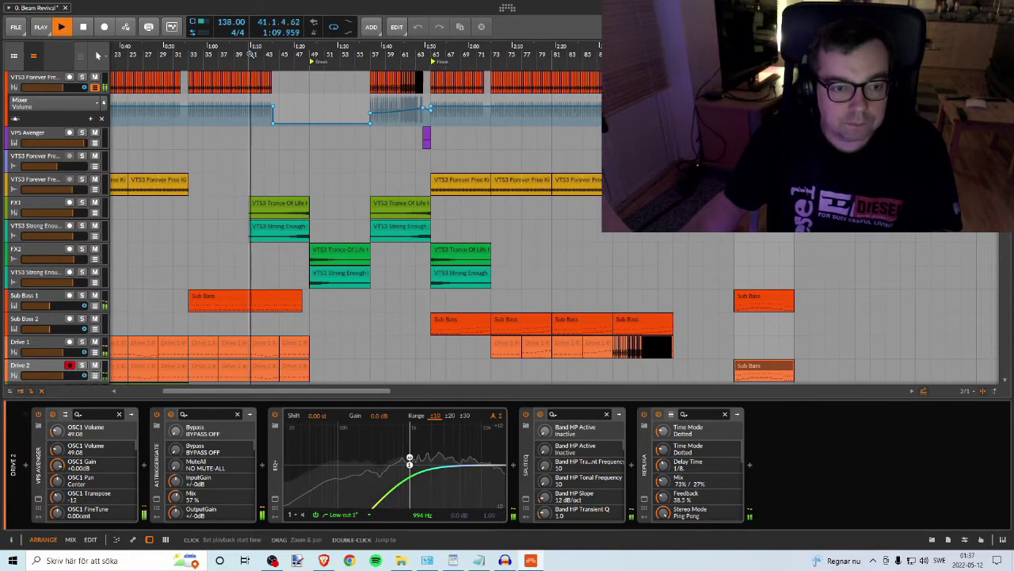
pyautogui.scroll(-8, 268, 187)
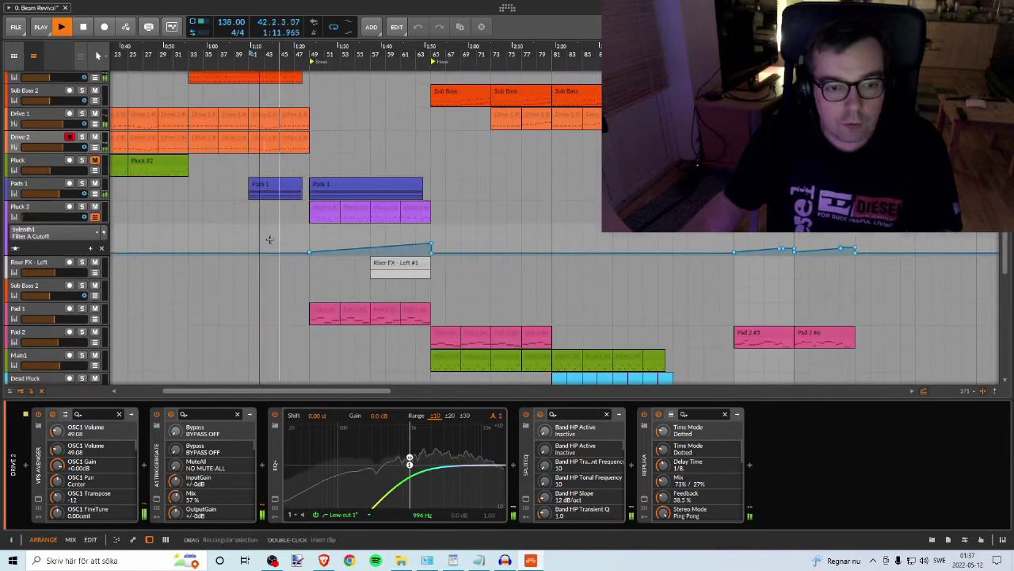
pyautogui.click(268, 187)
pyautogui.scroll(4, 273, 238)
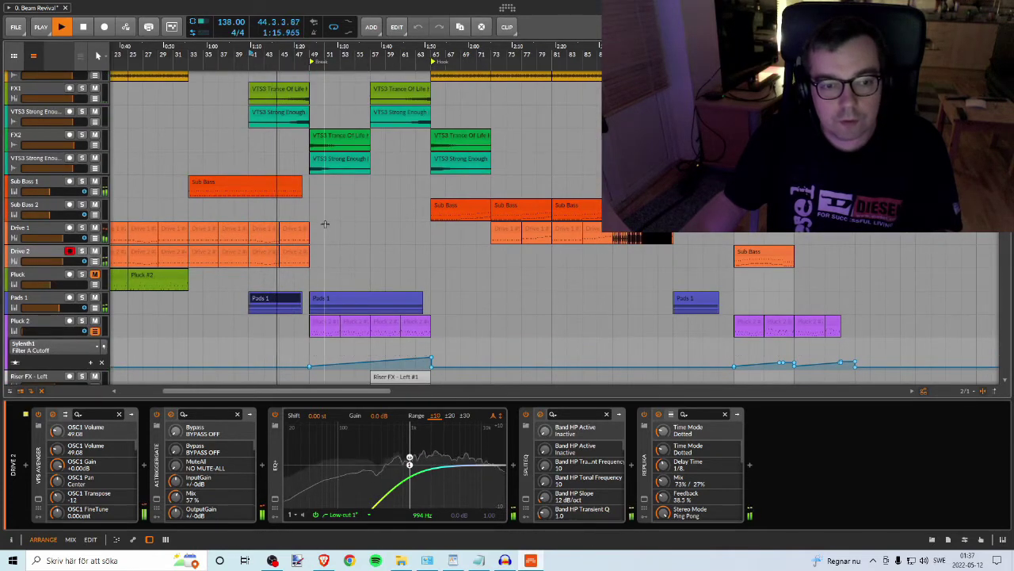
# Step: Examine the break from bar 49 during playback, comparing its FX, Pads 1, Pluck 2, riser and Pad 1 clips
pyautogui.scroll(-3, 351, 238)
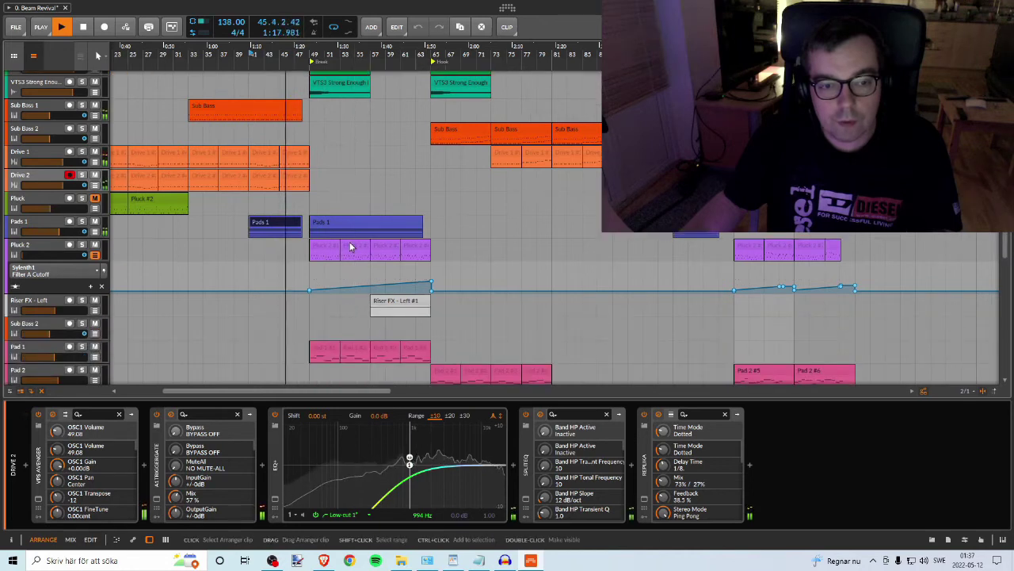
pyautogui.scroll(7, 349, 242)
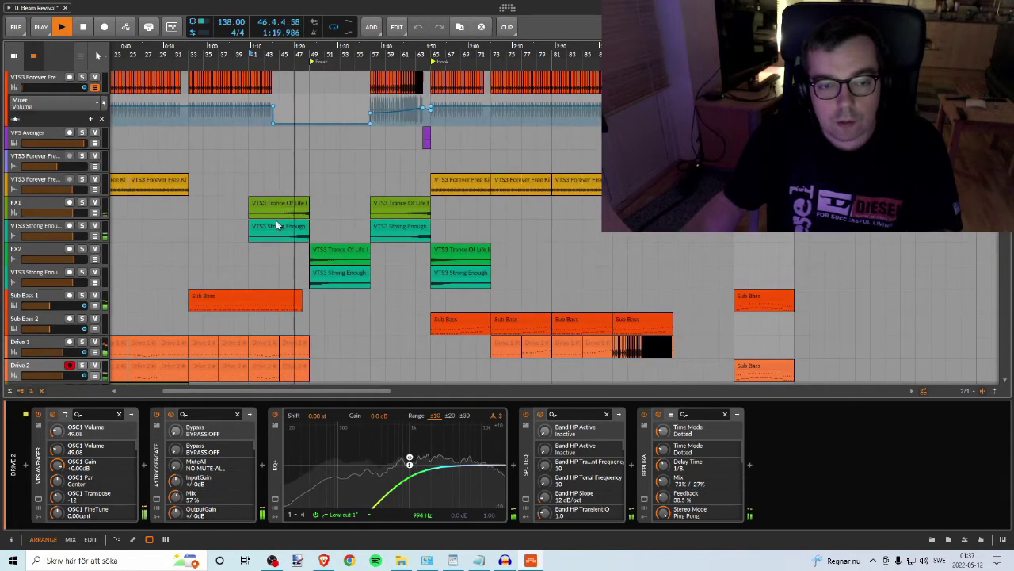
pyautogui.scroll(-6, 358, 256)
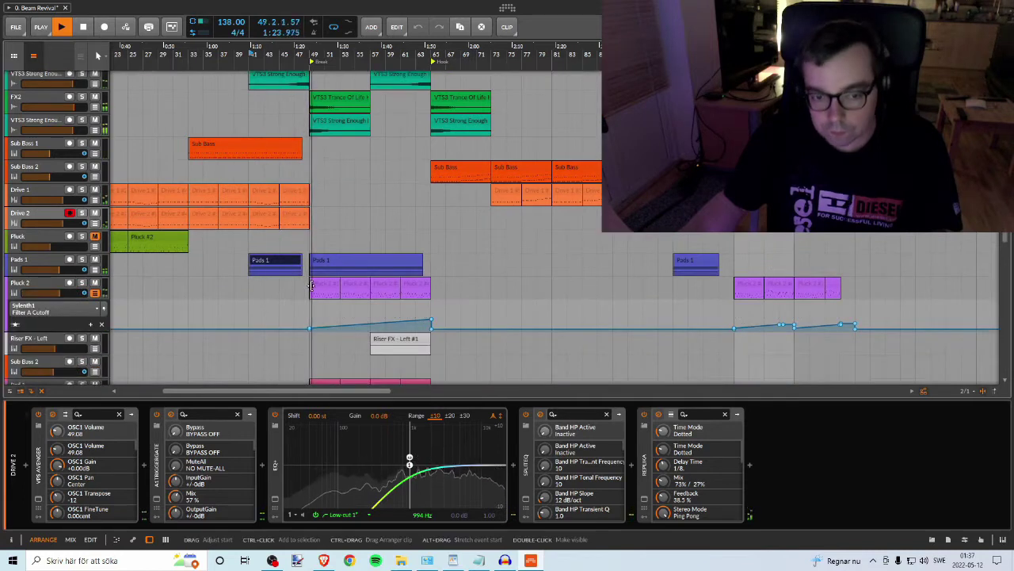
pyautogui.scroll(4, 309, 284)
pyautogui.scroll(-3, 348, 150)
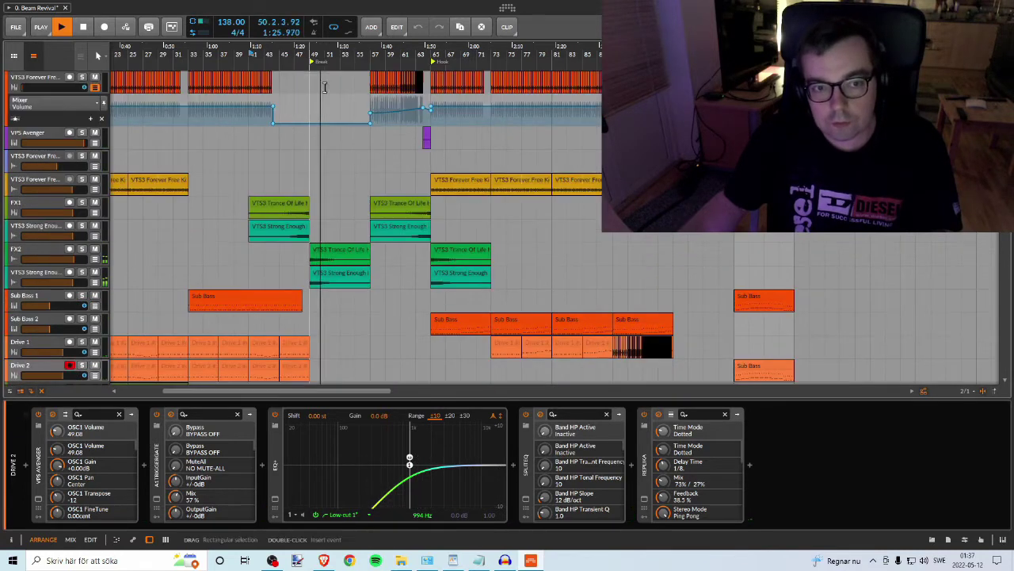
pyautogui.scroll(-3, 341, 158)
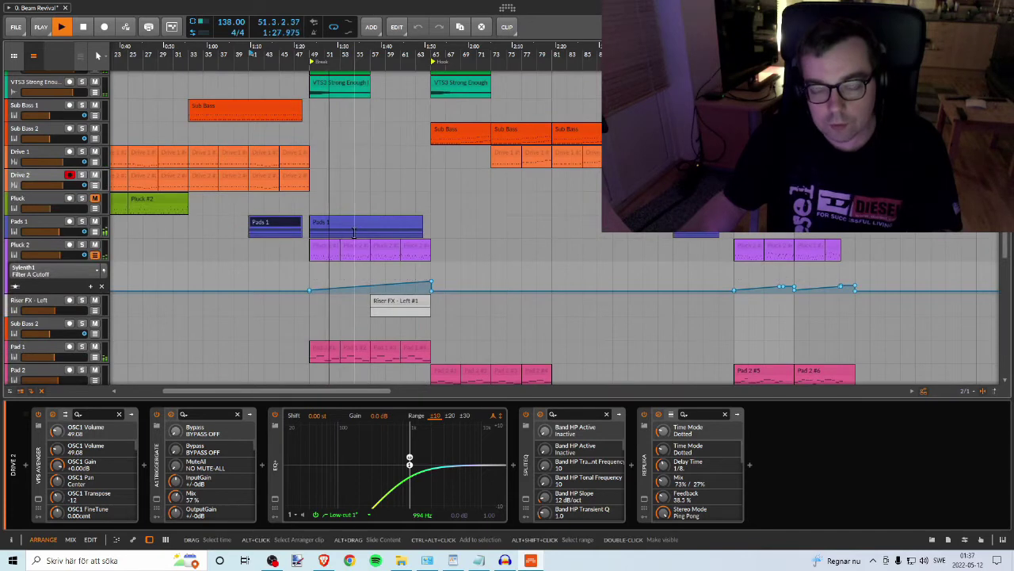
pyautogui.scroll(-2, 360, 230)
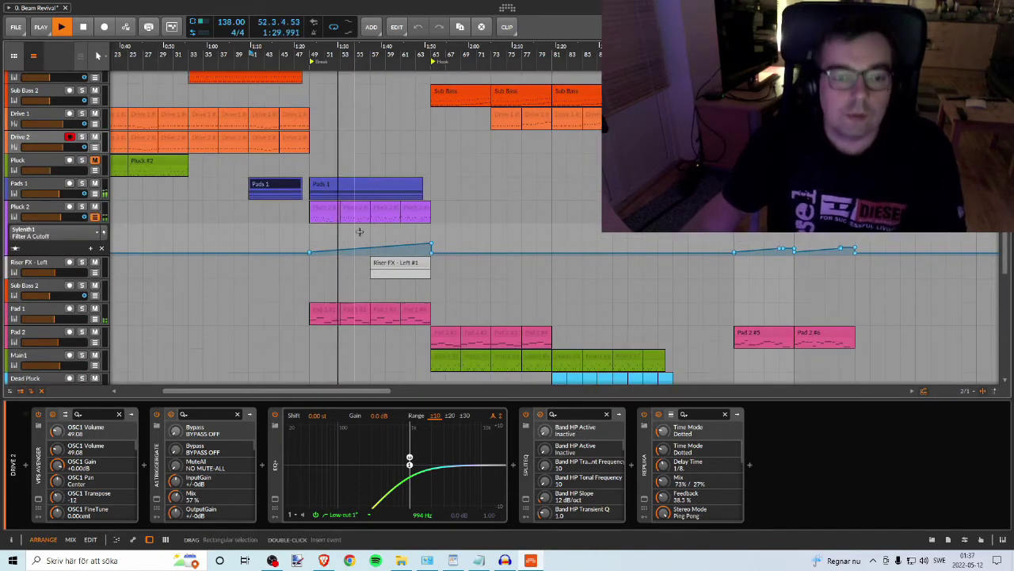
pyautogui.scroll(2, 349, 241)
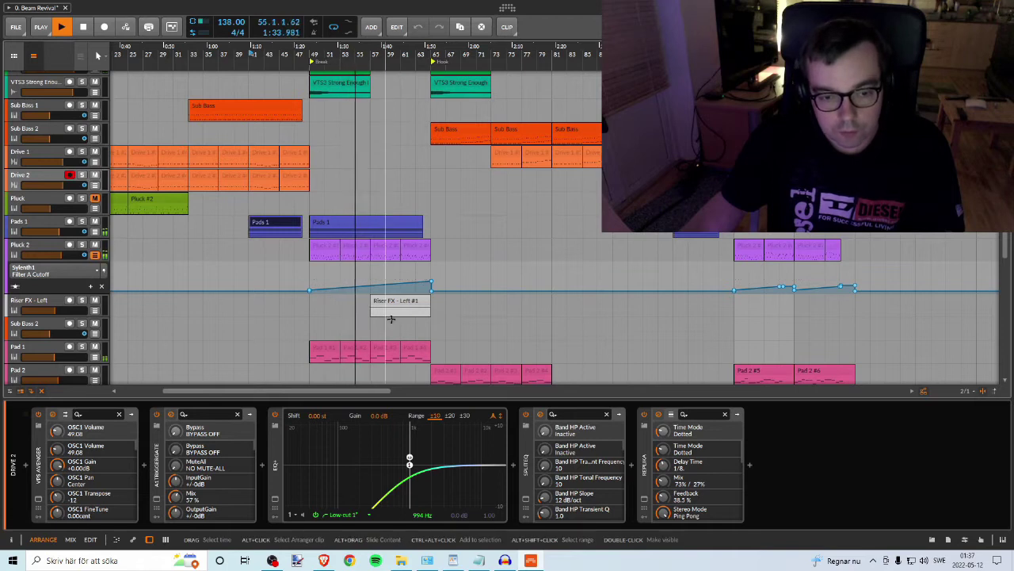
pyautogui.click(352, 348)
pyautogui.scroll(10, 380, 301)
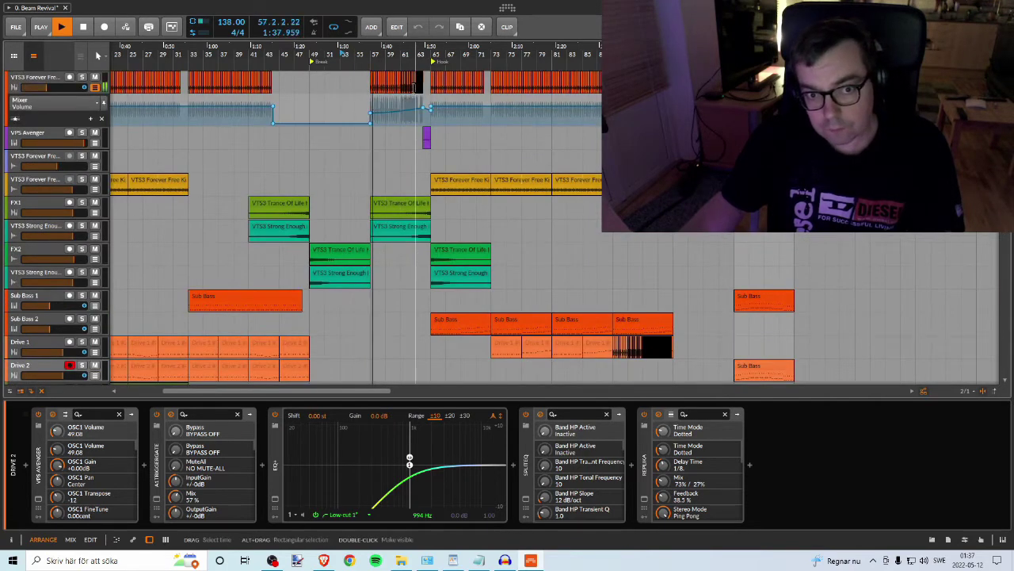
# Step: Examine the build-up from bar 57 to the Hook marker across the kick, FX, riser, pluck and pad tracks
pyautogui.moveTo(416, 60); pyautogui.dragTo(385, 102)
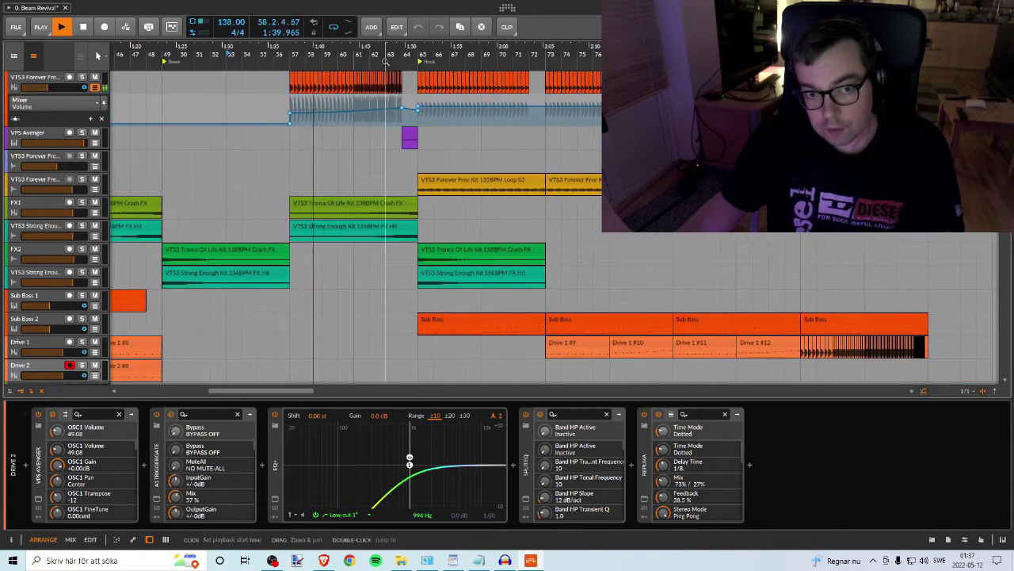
pyautogui.scroll(-2, 409, 175)
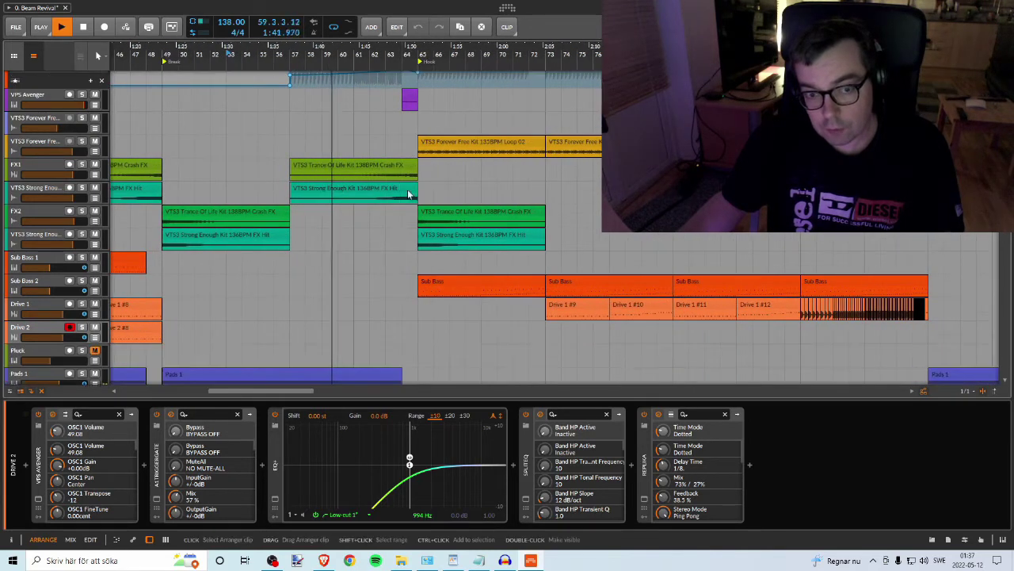
pyautogui.scroll(2, 409, 190)
pyautogui.scroll(-10, 378, 211)
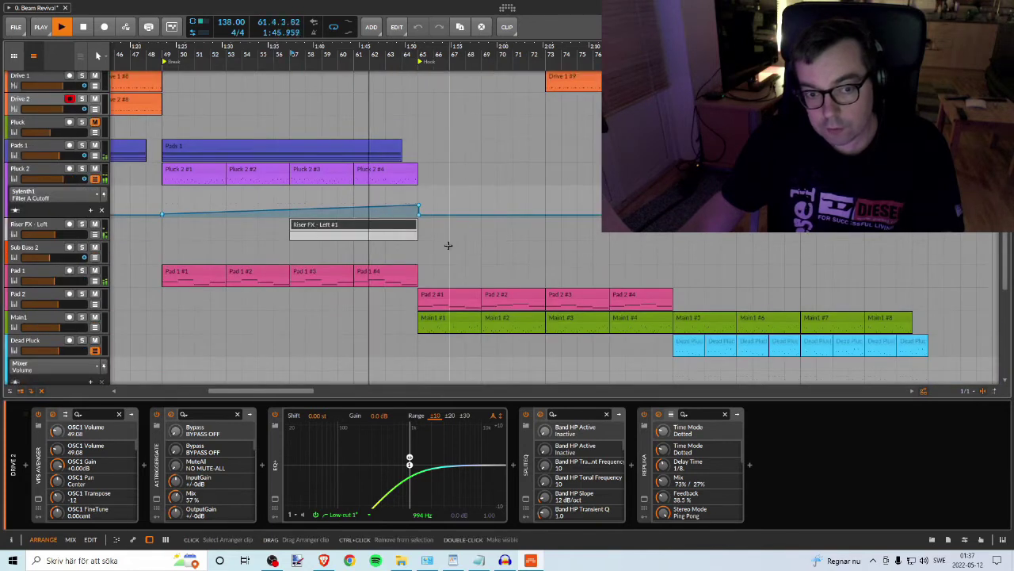
pyautogui.scroll(-5, 448, 247)
pyautogui.scroll(-3, 447, 248)
pyautogui.scroll(3, 449, 242)
pyautogui.scroll(-8, 448, 241)
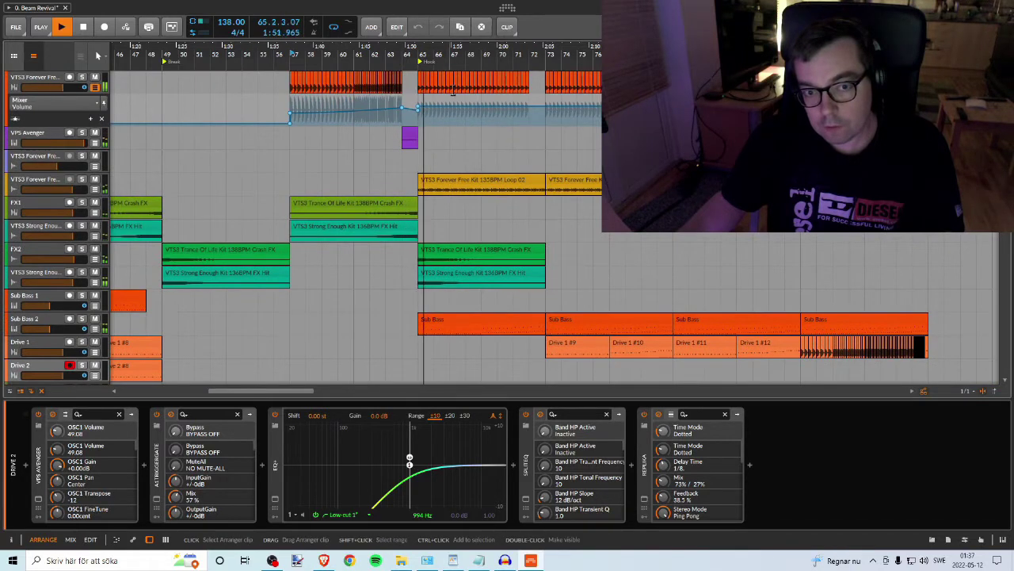
# Step: Follow the playing Hook section from bar 65 onward, viewing the kick, drum loop, Sub Bass 2 and Drive 1 tracks
pyautogui.moveTo(467, 52); pyautogui.dragTo(348, 64)
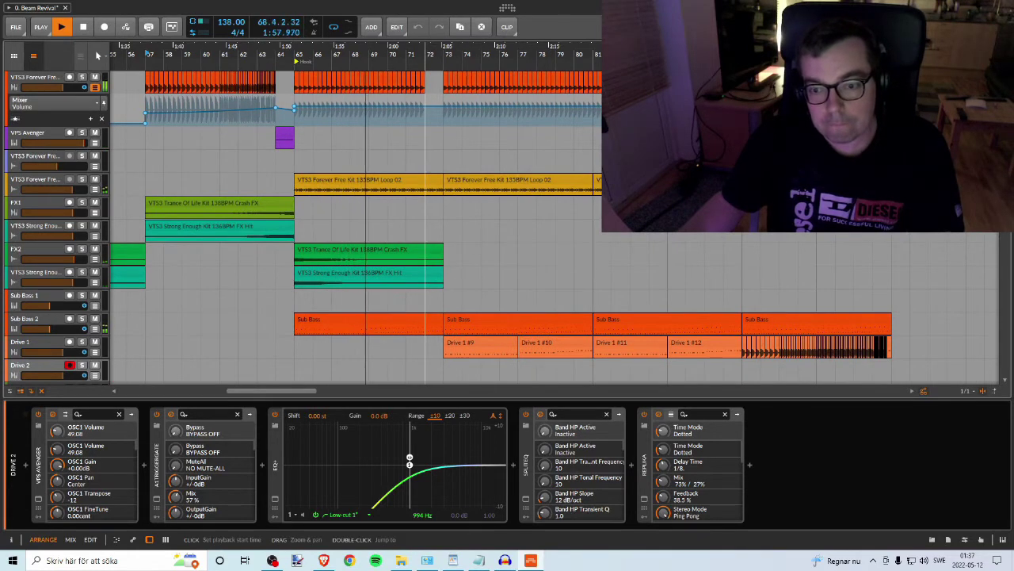
pyautogui.moveTo(425, 52); pyautogui.dragTo(339, 52)
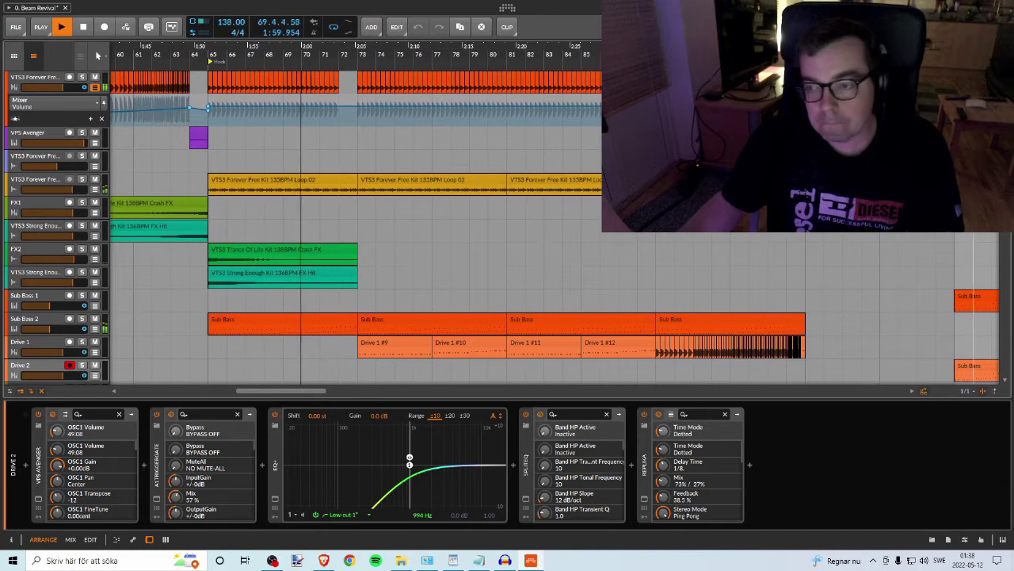
pyautogui.moveTo(1008, 184); pyautogui.dragTo(1009, 142)
pyautogui.hscroll(3, 553, 309)
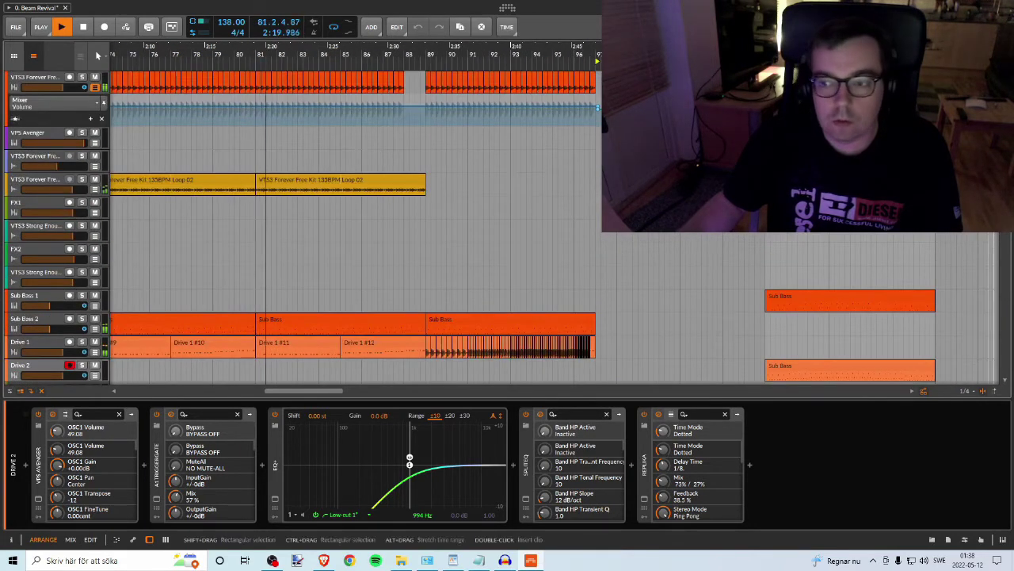
# Step: Examine the Main1, Dead Pluck and FX hit clips from bar 81 to the end of the hook
pyautogui.scroll(-6, 988, 251)
pyautogui.moveTo(1005, 273)
pyautogui.mouseDown()
pyautogui.moveTo(1005, 303)
pyautogui.moveTo(1004, 276)
pyautogui.mouseUp()
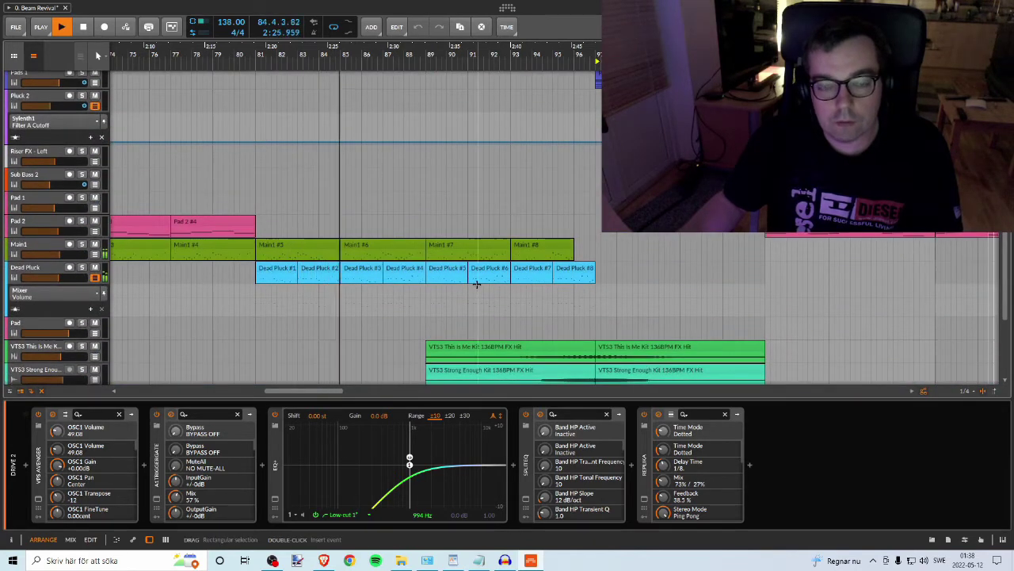
pyautogui.scroll(-3, 386, 311)
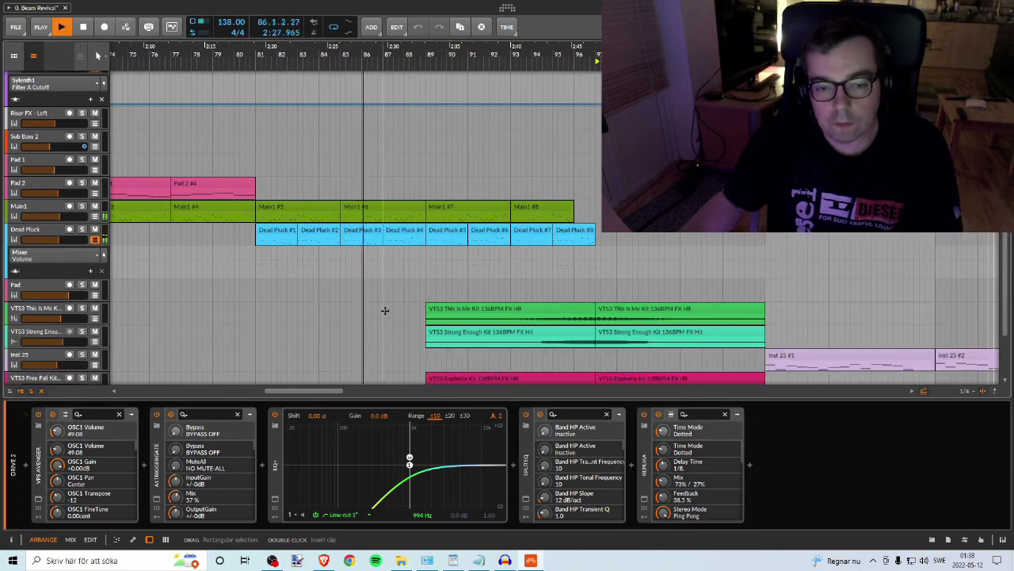
pyautogui.scroll(1, 383, 311)
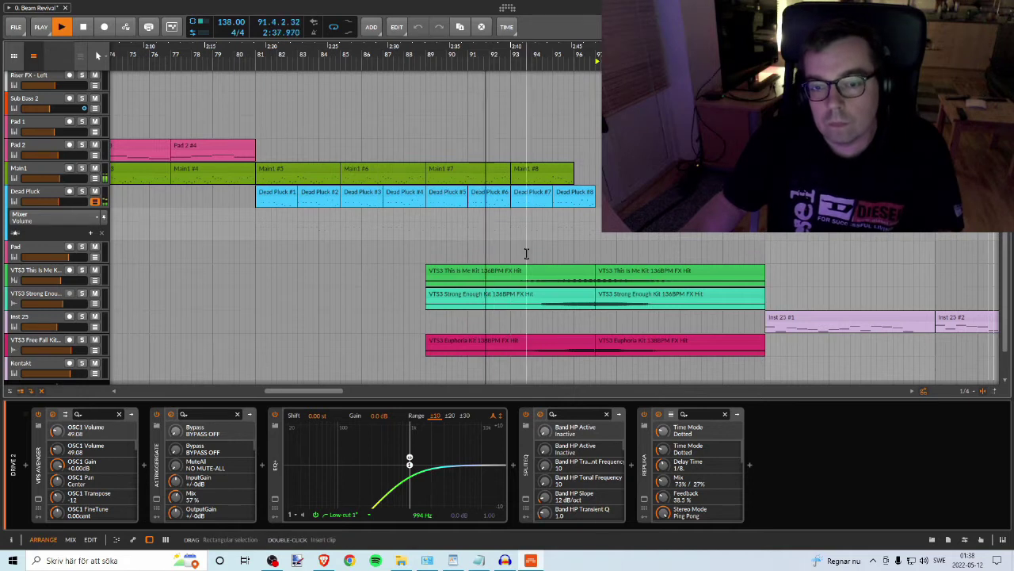
# Step: Examine the Sub Bass 2 and Drive 1 clips leading up to bar 97 and the Pads 1 clip that follows
pyautogui.scroll(-2, 528, 254)
pyautogui.scroll(6, 515, 272)
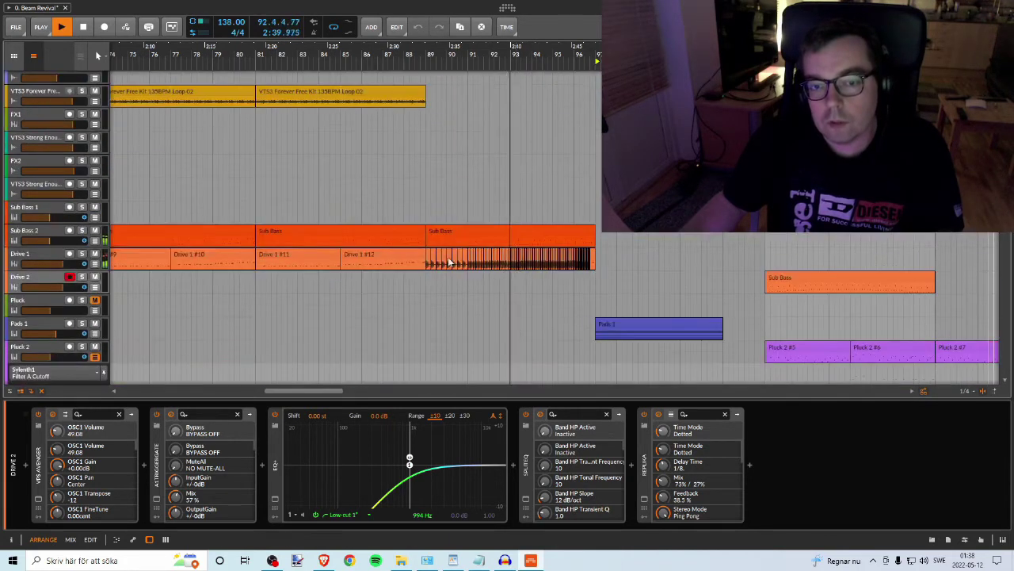
pyautogui.scroll(4, 493, 266)
pyautogui.scroll(-7, 600, 214)
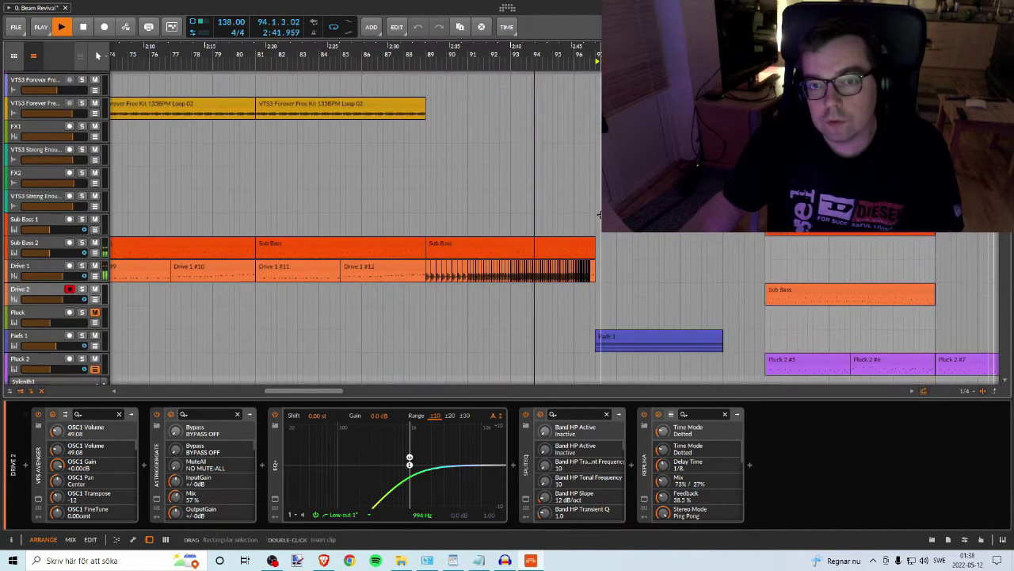
pyautogui.scroll(-3, 600, 214)
pyautogui.moveTo(626, 56); pyautogui.dragTo(462, 54)
pyautogui.scroll(4, 482, 219)
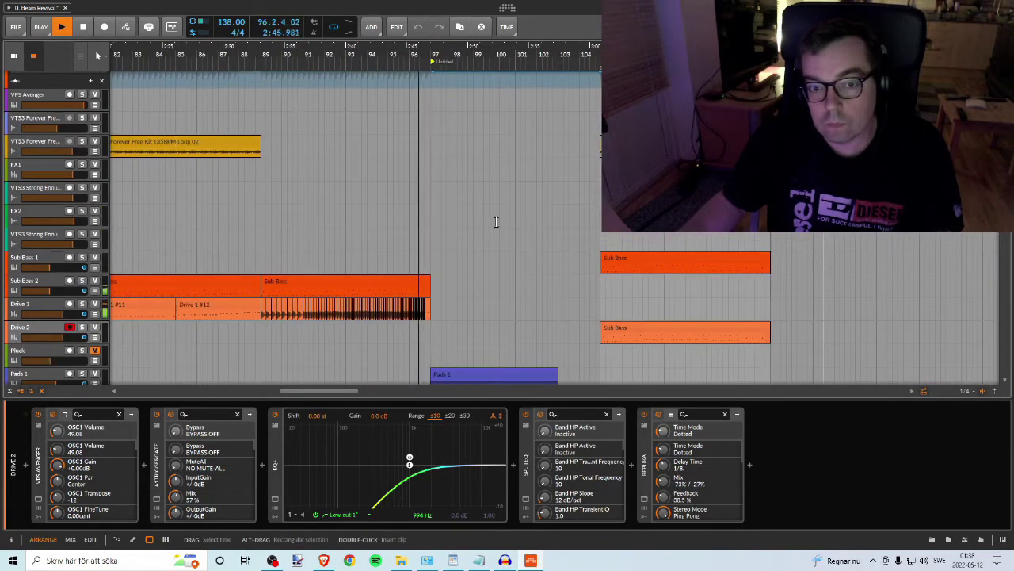
pyautogui.scroll(-3, 507, 217)
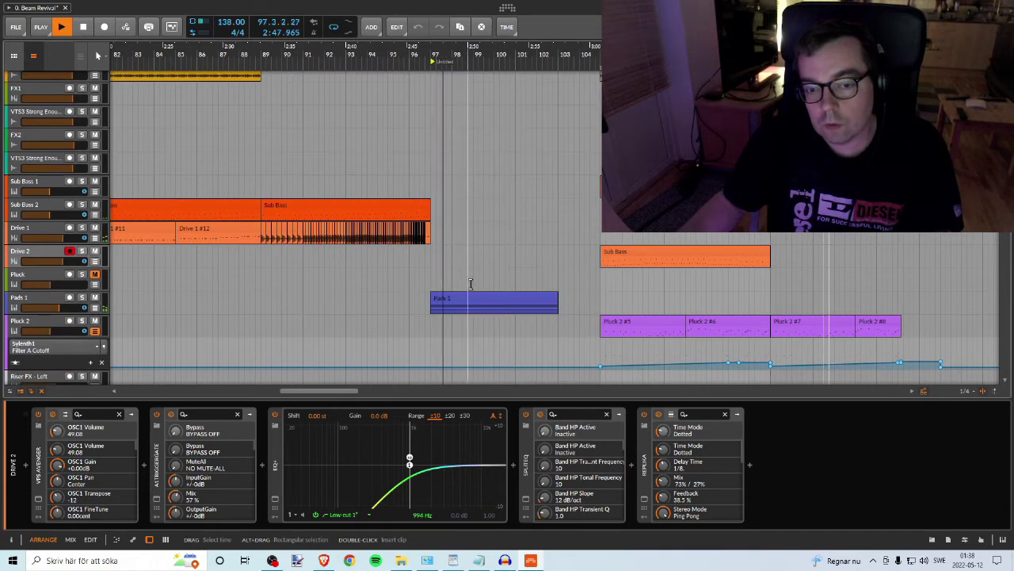
pyautogui.scroll(-2, 476, 299)
pyautogui.scroll(4, 465, 254)
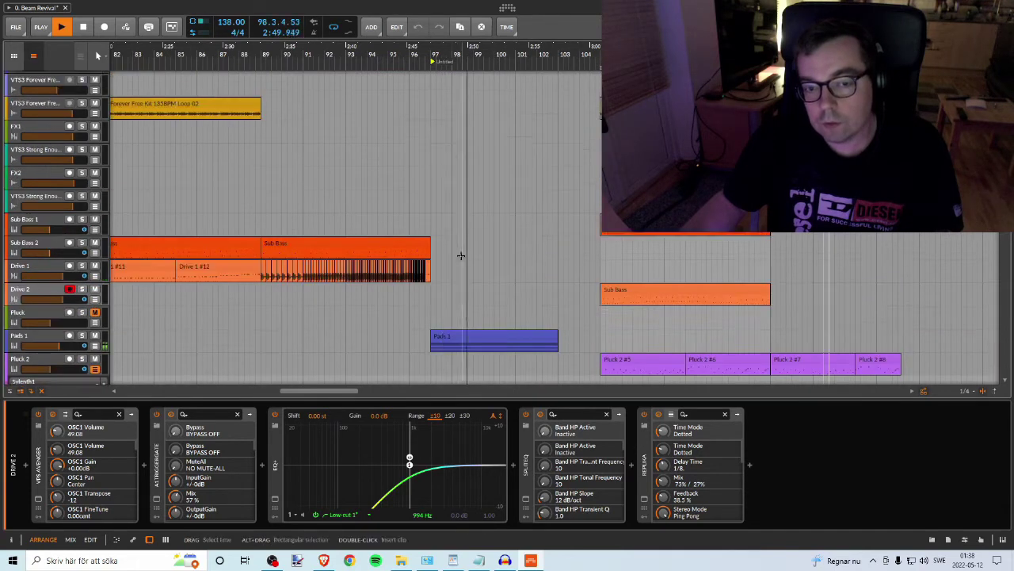
# Step: Rename the cue marker at bar 97 as "Break 2"
pyautogui.rightClick(435, 60)
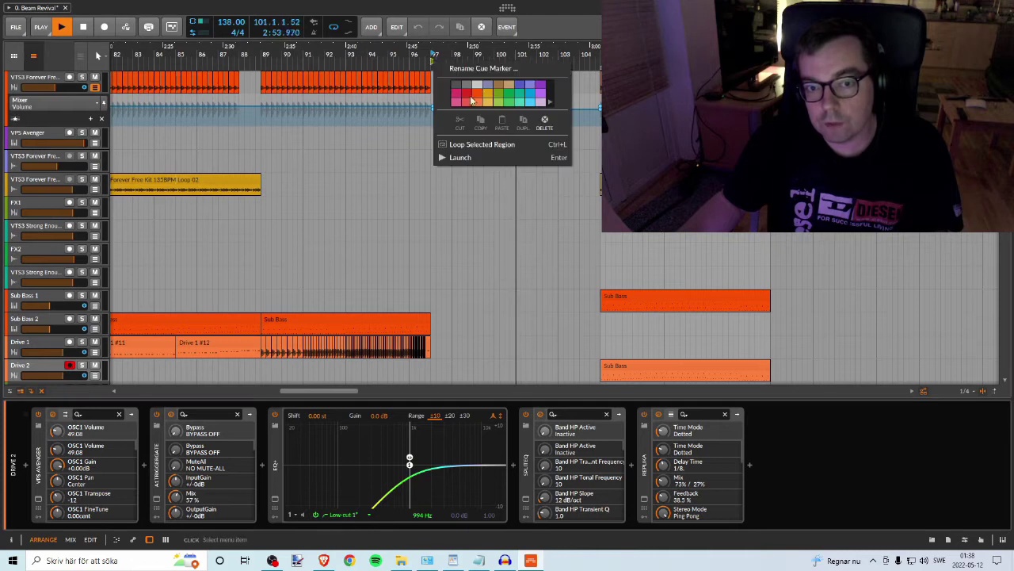
pyautogui.click(475, 70)
pyautogui.write('B')
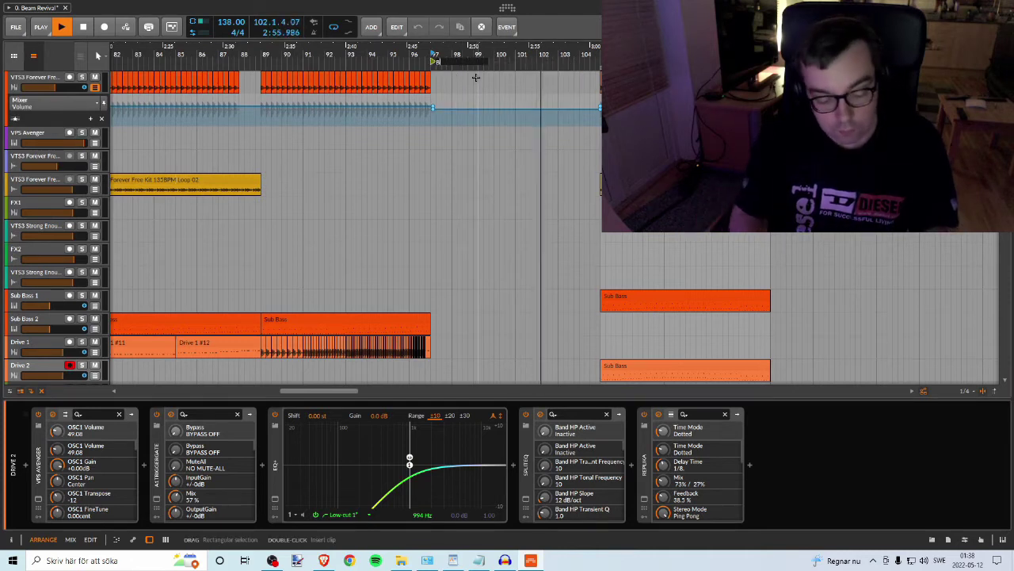
pyautogui.write('reak 2')
pyautogui.press('Return')
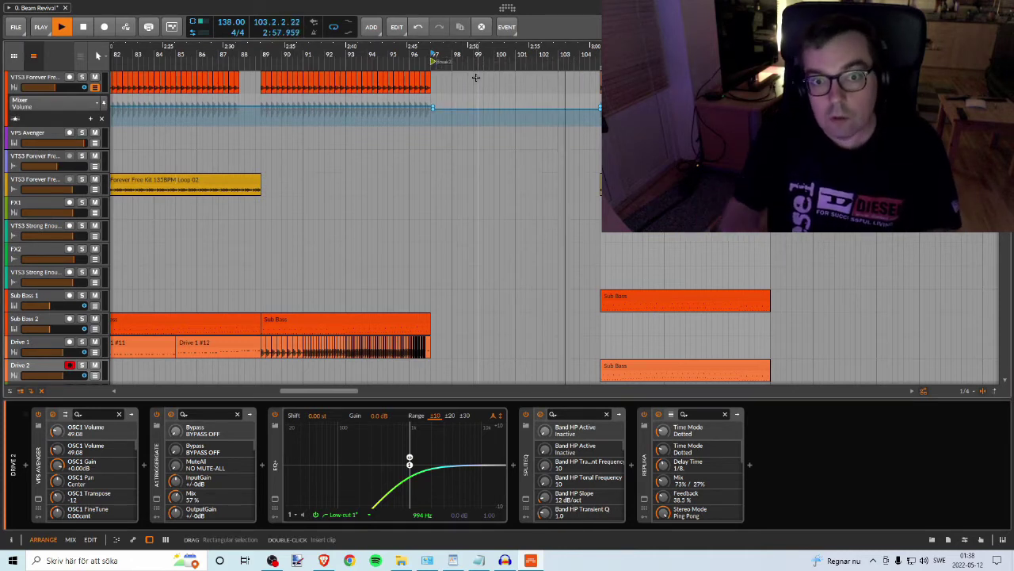
# Step: Mute the kick track and Sub Bass 1 while the section from bar 105 plays
pyautogui.moveTo(600, 119); pyautogui.dragTo(441, 142)
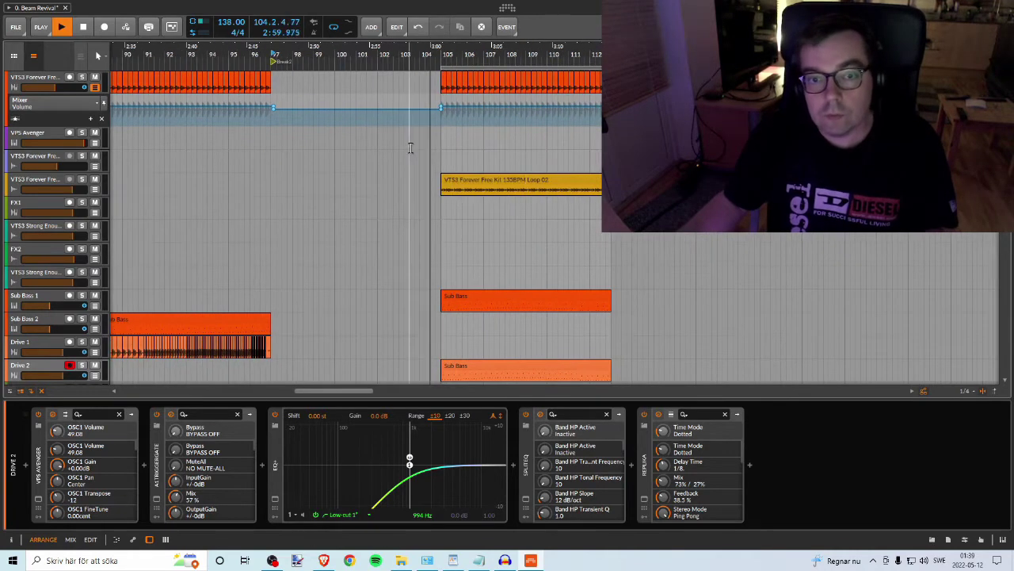
pyautogui.scroll(-4, 402, 149)
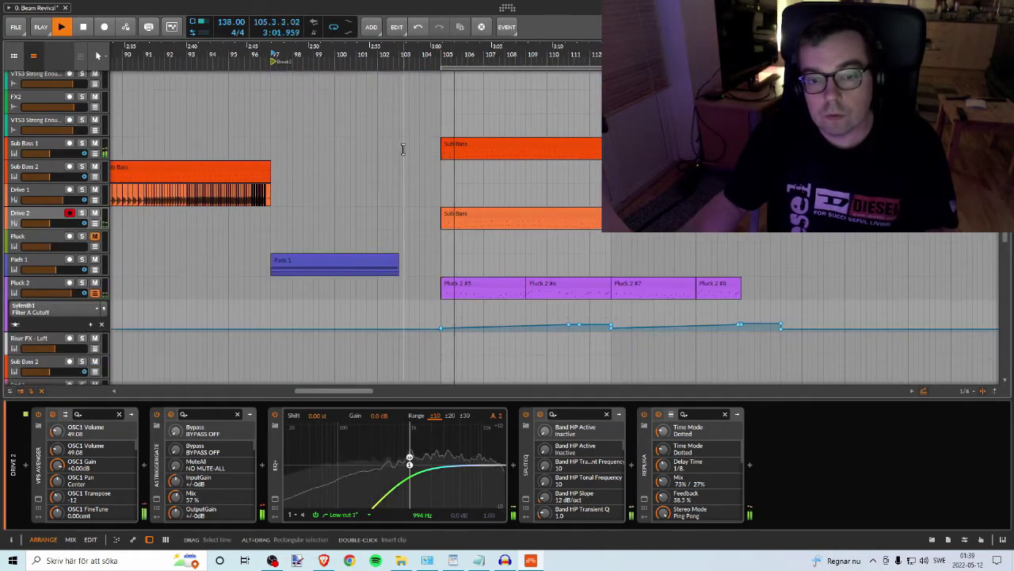
pyautogui.scroll(-2, 403, 149)
pyautogui.scroll(6, 403, 149)
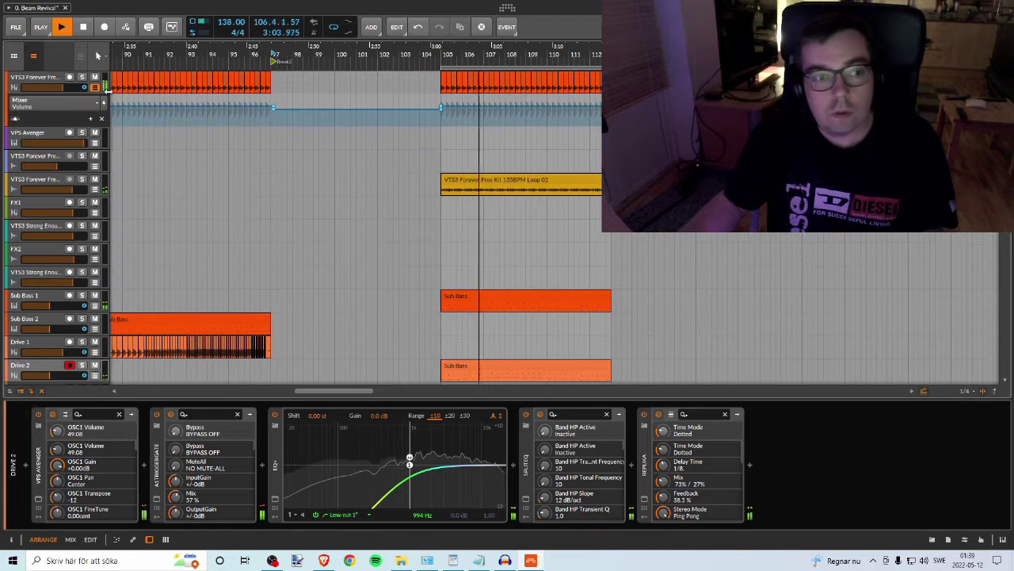
pyautogui.click(95, 76)
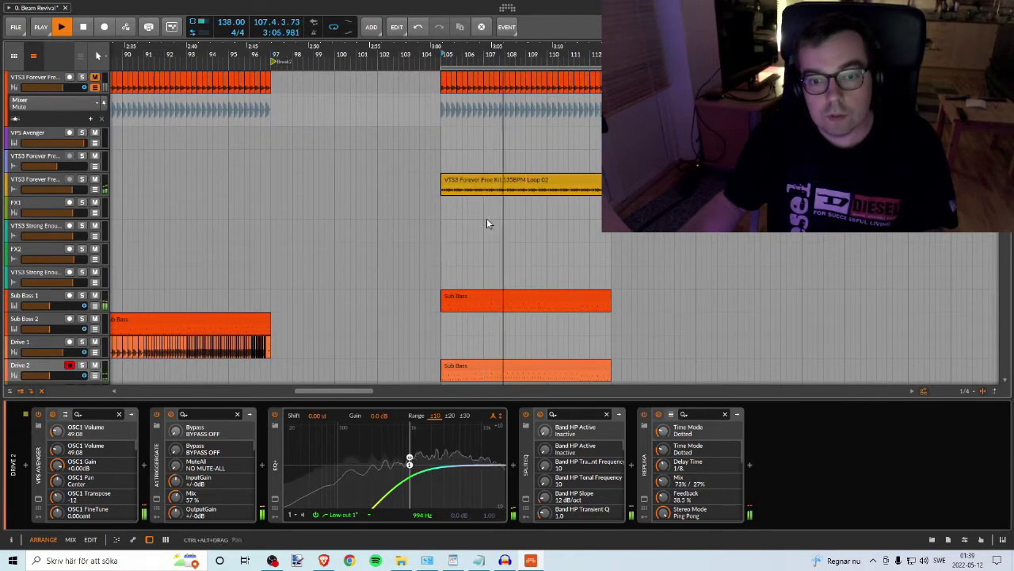
pyautogui.scroll(-2, 489, 222)
pyautogui.click(95, 220)
pyautogui.scroll(-3, 446, 71)
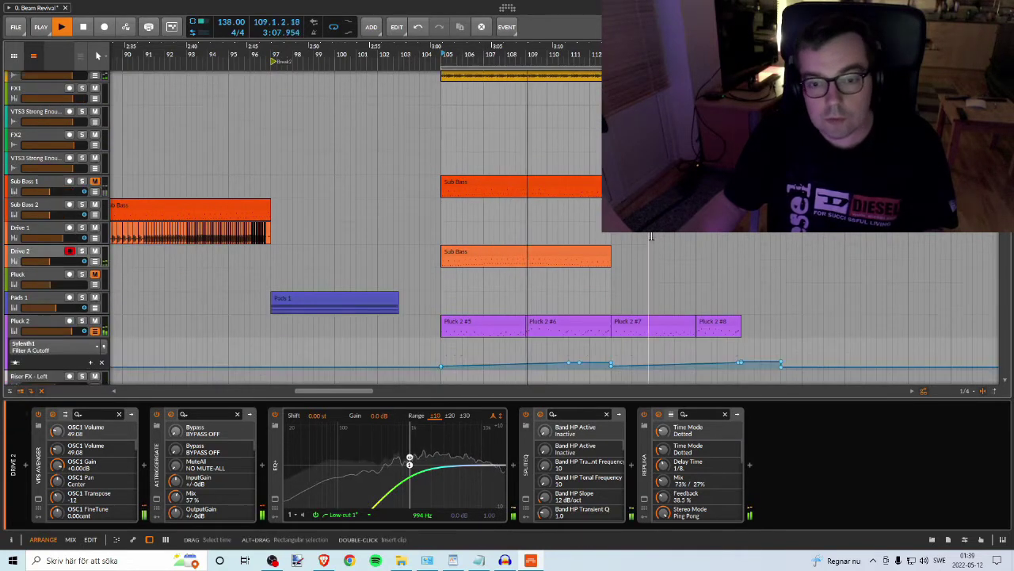
# Step: Replay the section from bar 105 with kick and sub bass muted, comparing the Pluck 2, Pad 2 and Inst 25 clips
pyautogui.press('space')
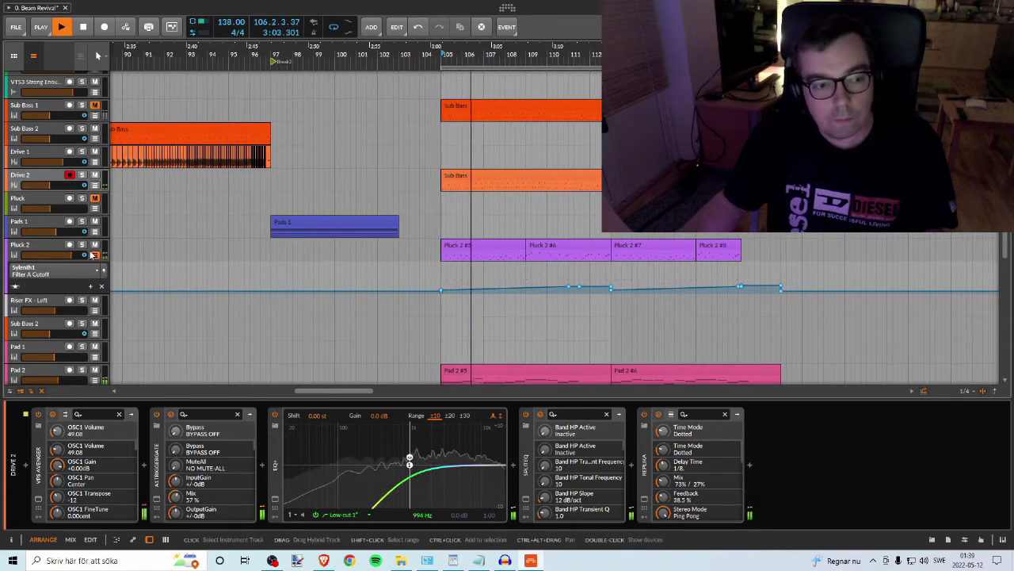
pyautogui.scroll(-3, 507, 267)
pyautogui.scroll(-4, 607, 294)
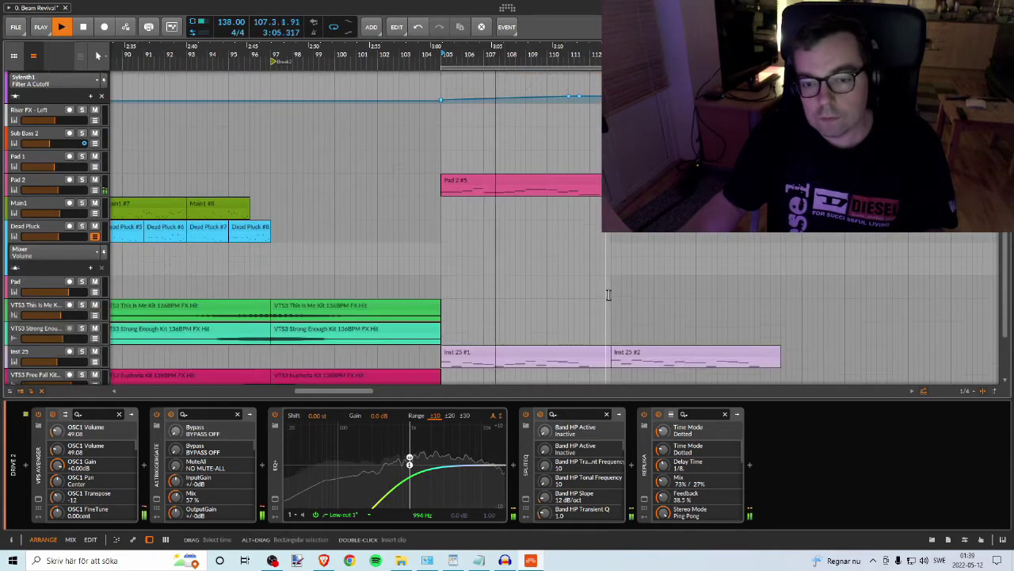
pyautogui.scroll(3, 604, 292)
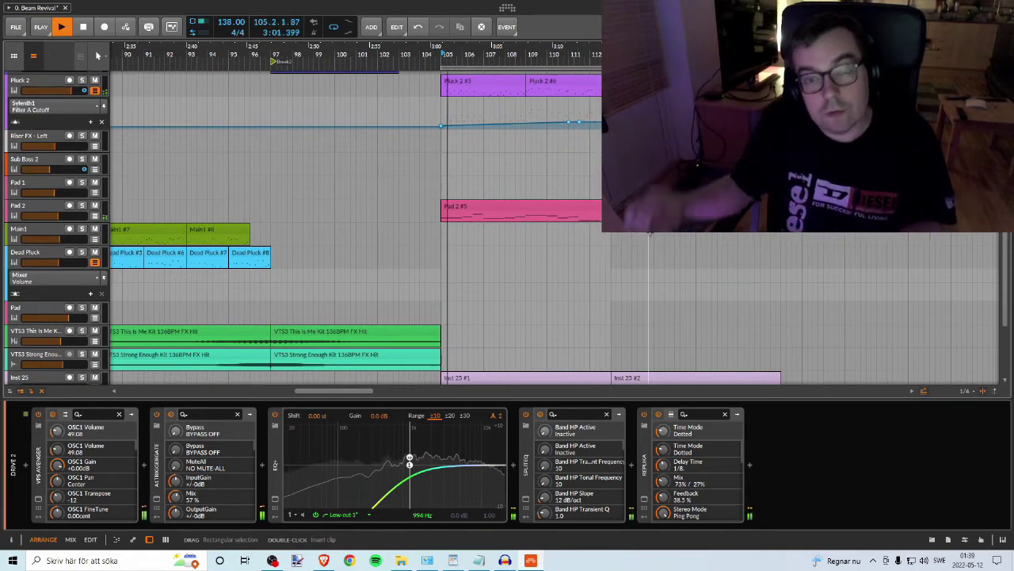
pyautogui.scroll(3, 567, 222)
pyautogui.scroll(1, 567, 223)
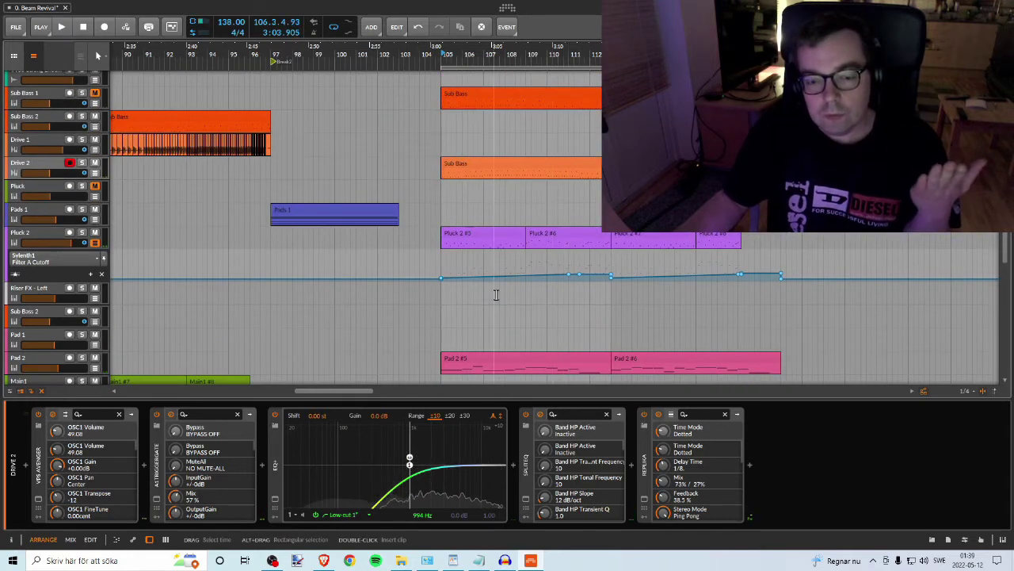
pyautogui.scroll(-2, 493, 289)
pyautogui.scroll(3, 485, 284)
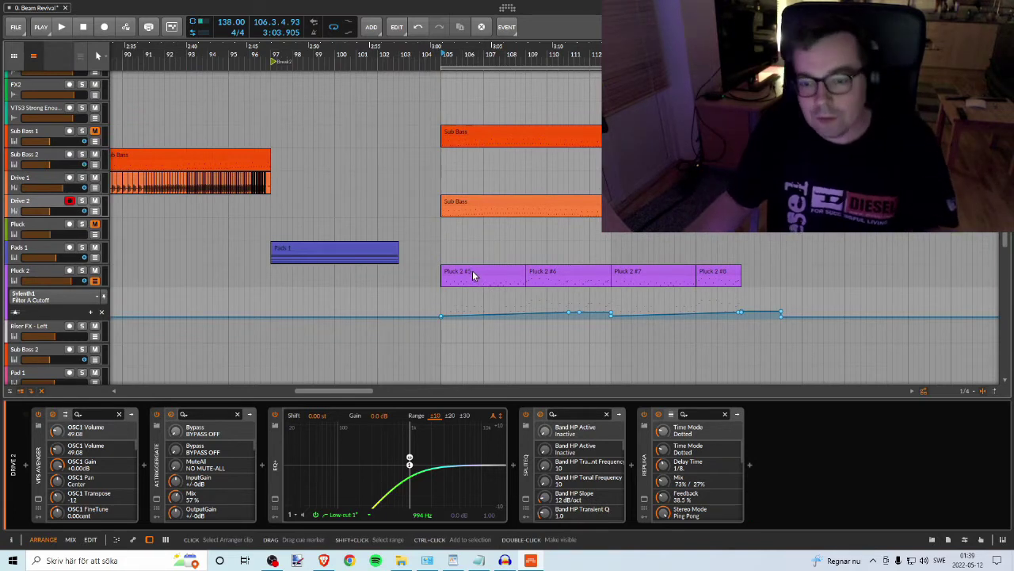
# Step: Solo Pad 2 to listen to it from bar 105, then stop playback and unsolo the track
pyautogui.scroll(4, 470, 271)
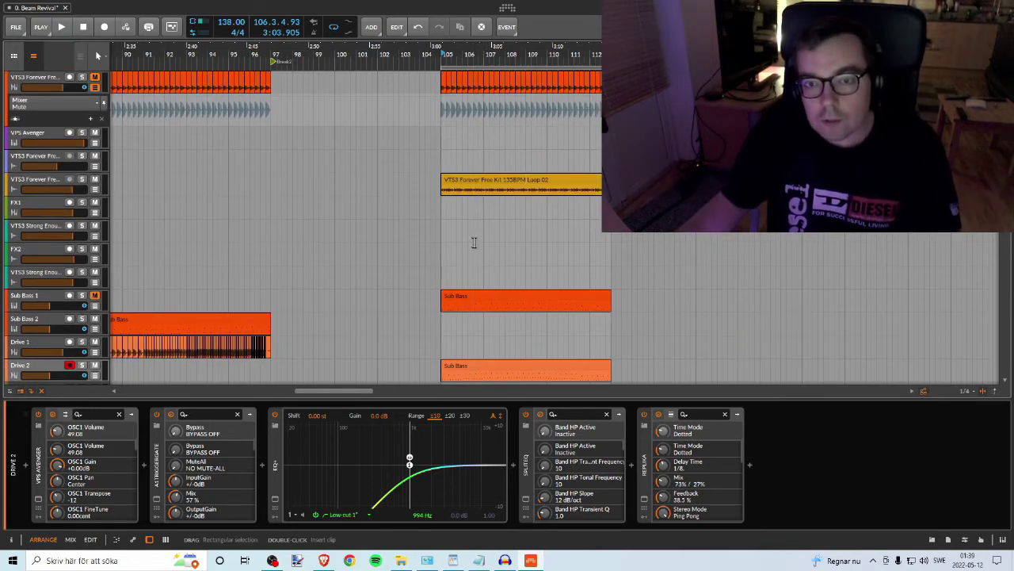
pyautogui.scroll(-4, 469, 242)
pyautogui.scroll(-4, 469, 239)
pyautogui.scroll(1, 470, 239)
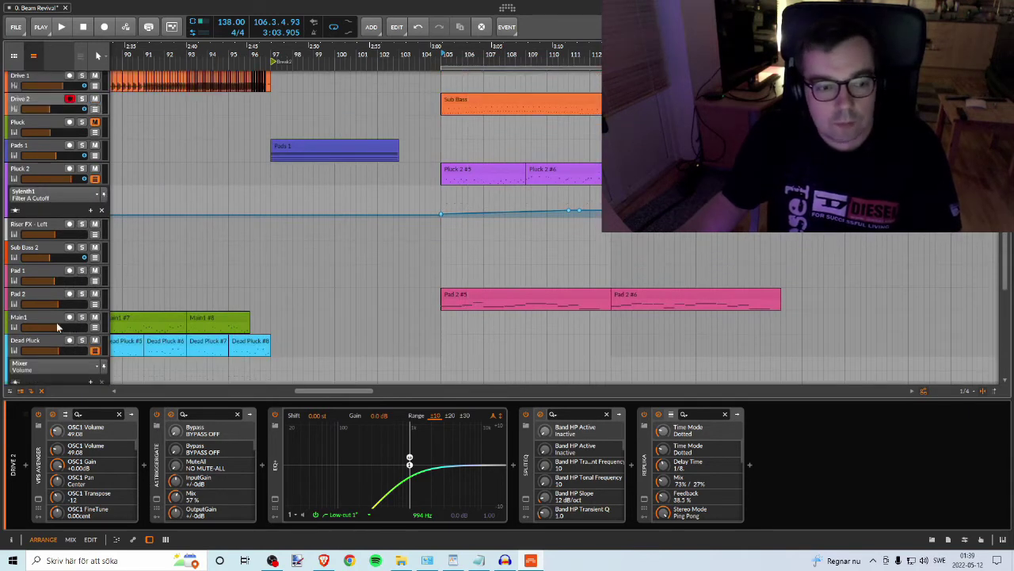
pyautogui.click(82, 296)
pyautogui.doubleClick(436, 53)
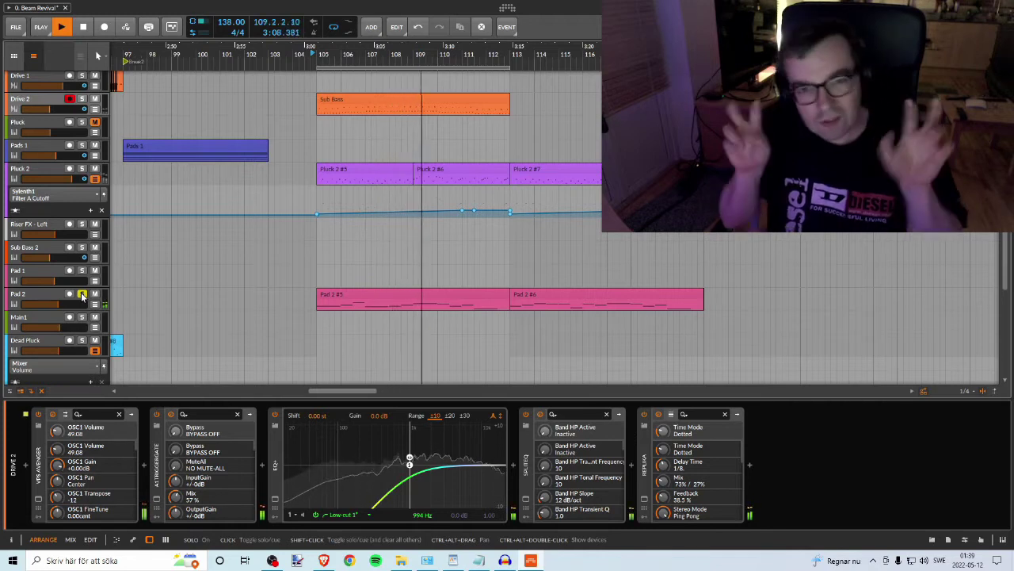
pyautogui.press('space')
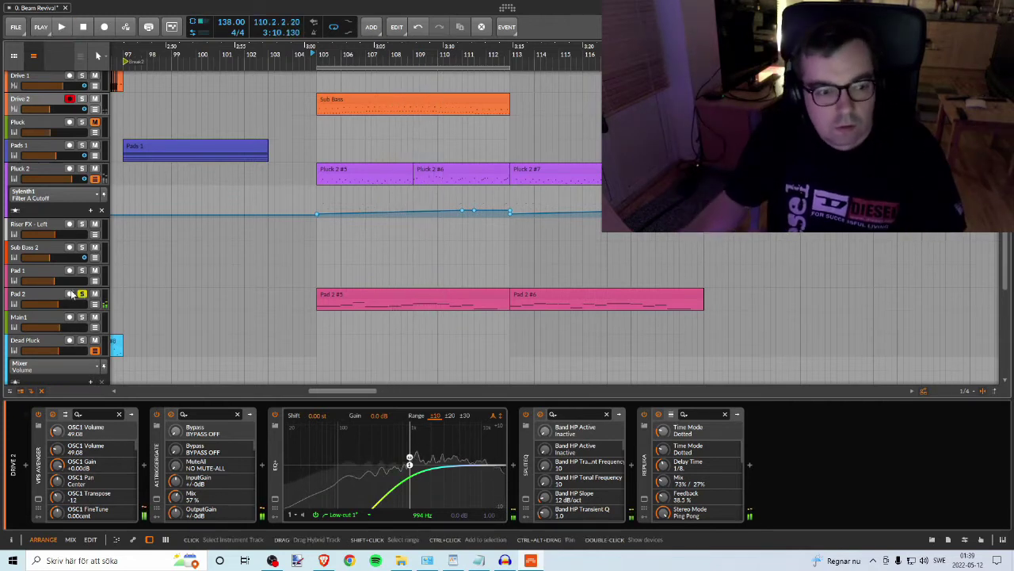
pyautogui.click(82, 294)
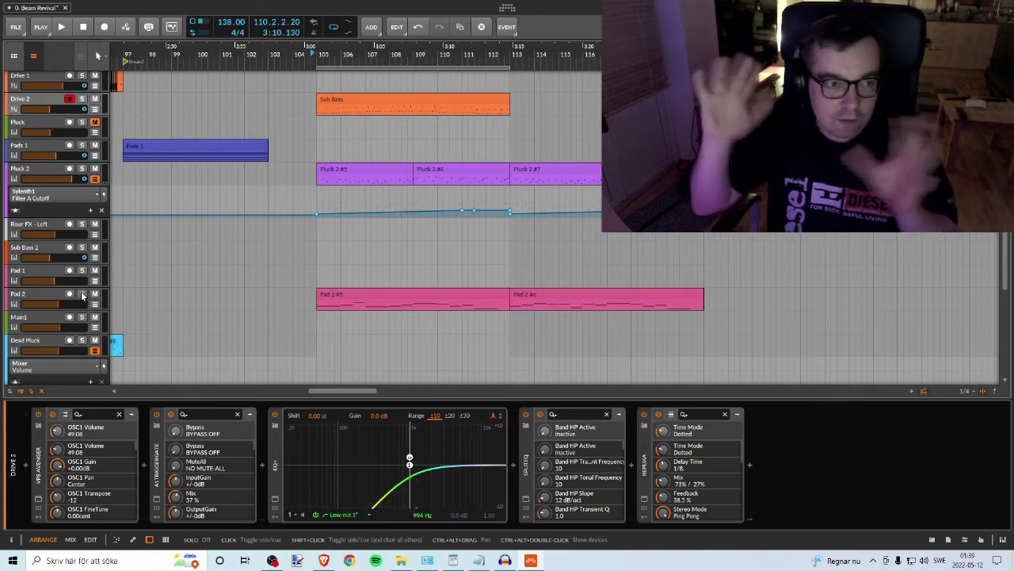
# Step: Select and solo the Pluck 2 track for playback from bar 105
pyautogui.scroll(3, 82, 294)
pyautogui.scroll(-1, 82, 282)
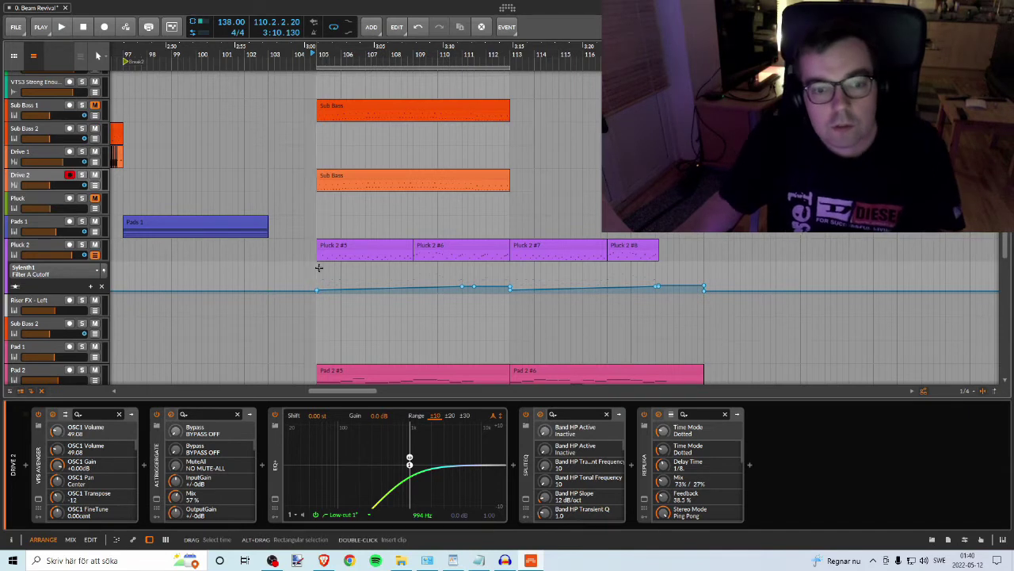
pyautogui.click(52, 250)
pyautogui.click(81, 245)
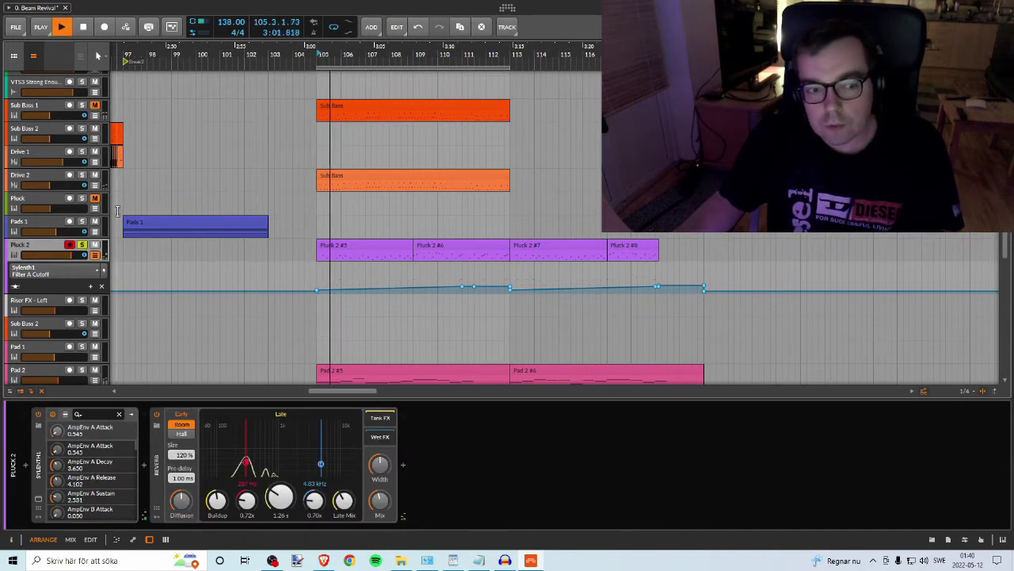
# Step: Examine the Pluck 2 clips and filter cutoff automation from bar 105, focusing on Pluck 2 #5 and #6
pyautogui.moveTo(368, 55); pyautogui.dragTo(368, 40)
pyautogui.moveTo(256, 55); pyautogui.dragTo(524, 80)
pyautogui.scroll(-4, 500, 217)
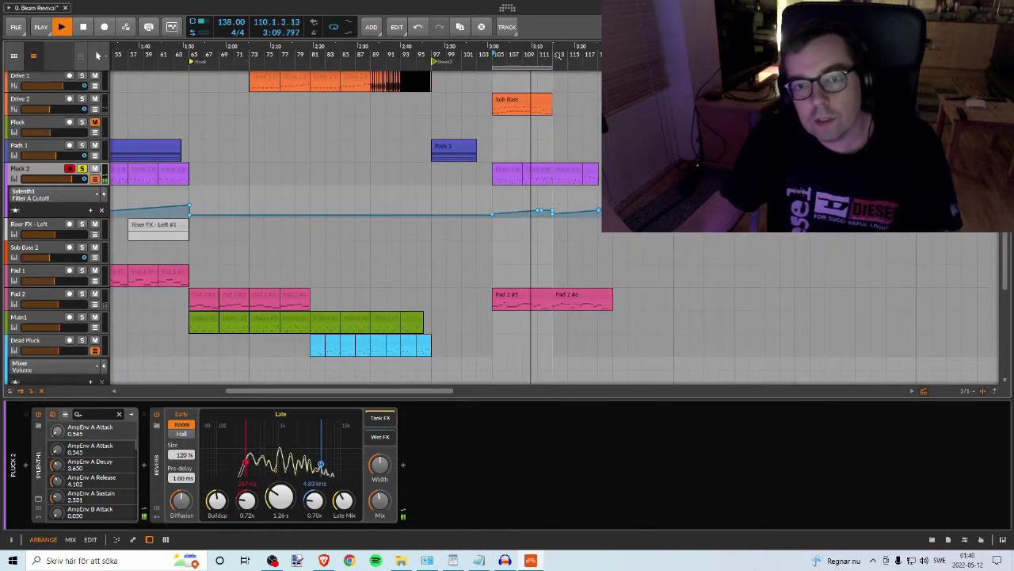
pyautogui.moveTo(558, 55); pyautogui.dragTo(513, 95)
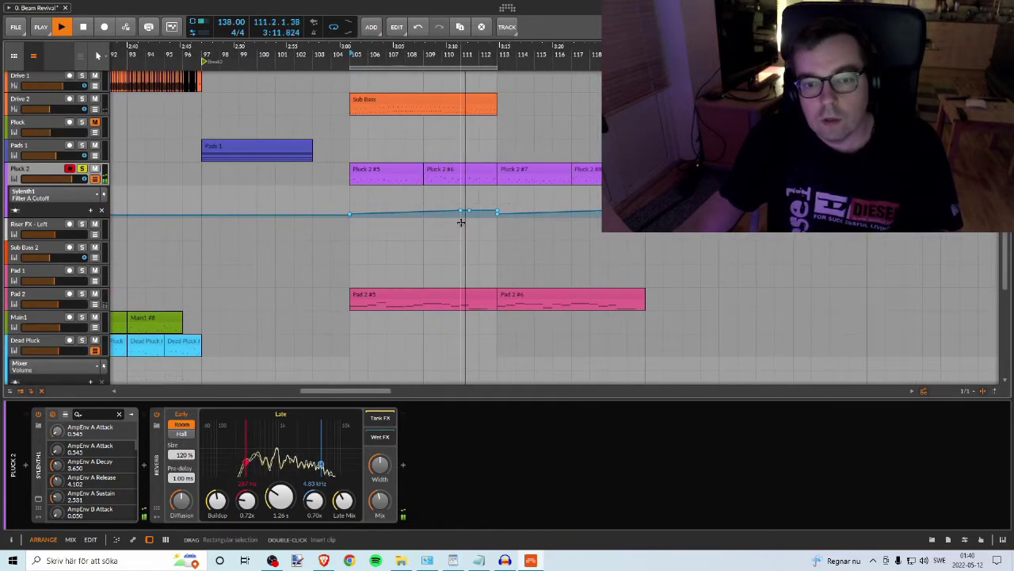
pyautogui.click(453, 171)
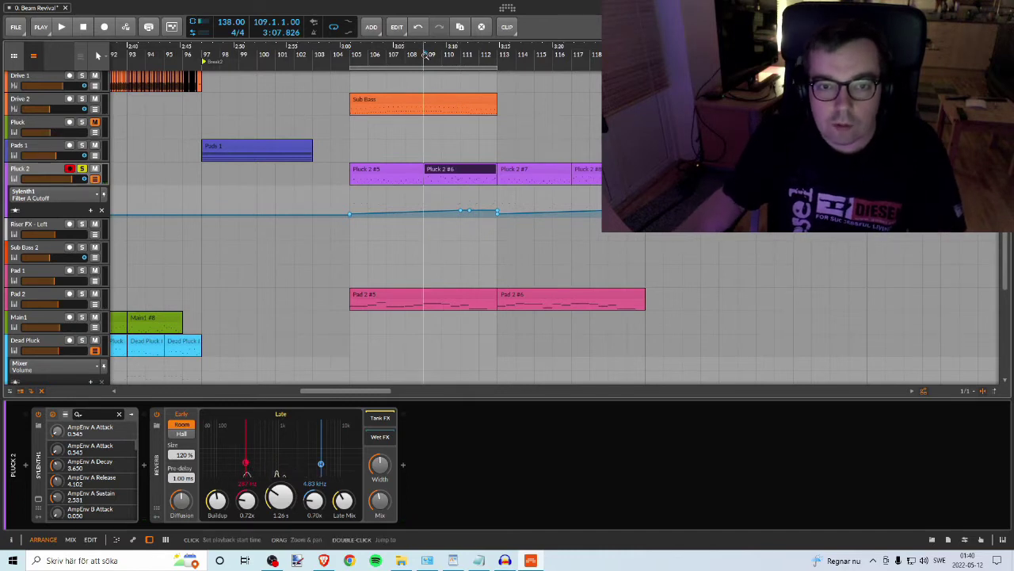
pyautogui.moveTo(447, 56); pyautogui.dragTo(398, 131)
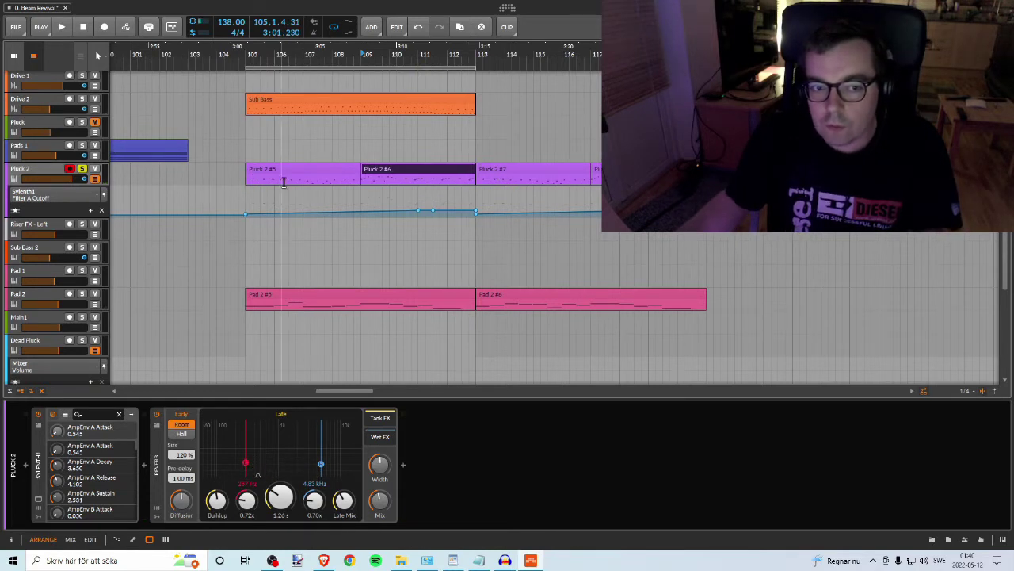
pyautogui.moveTo(332, 61); pyautogui.dragTo(291, 61)
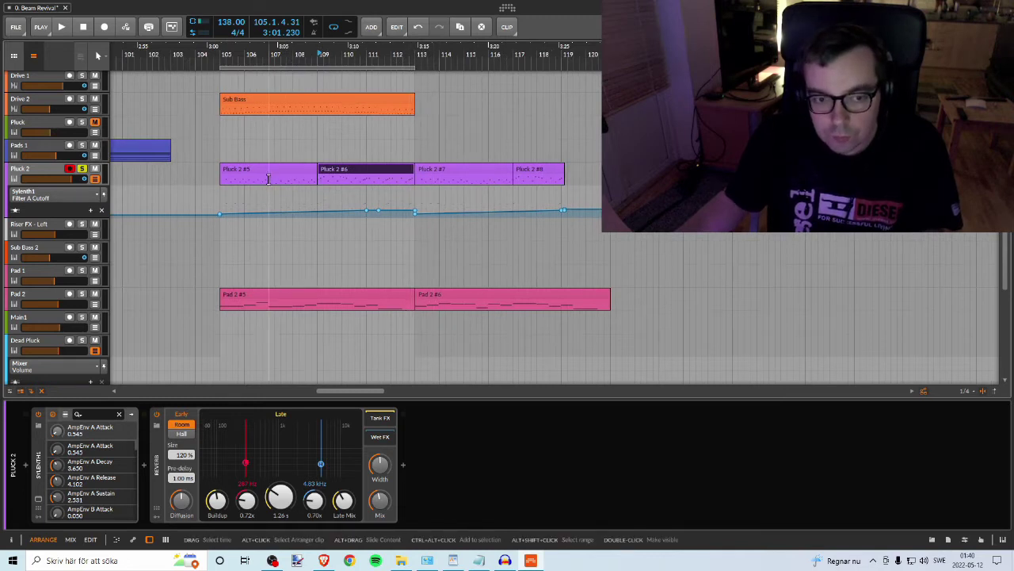
# Step: Solo Pad 2 together with Pluck 2 and listen to both from bar 105
pyautogui.click(35, 303)
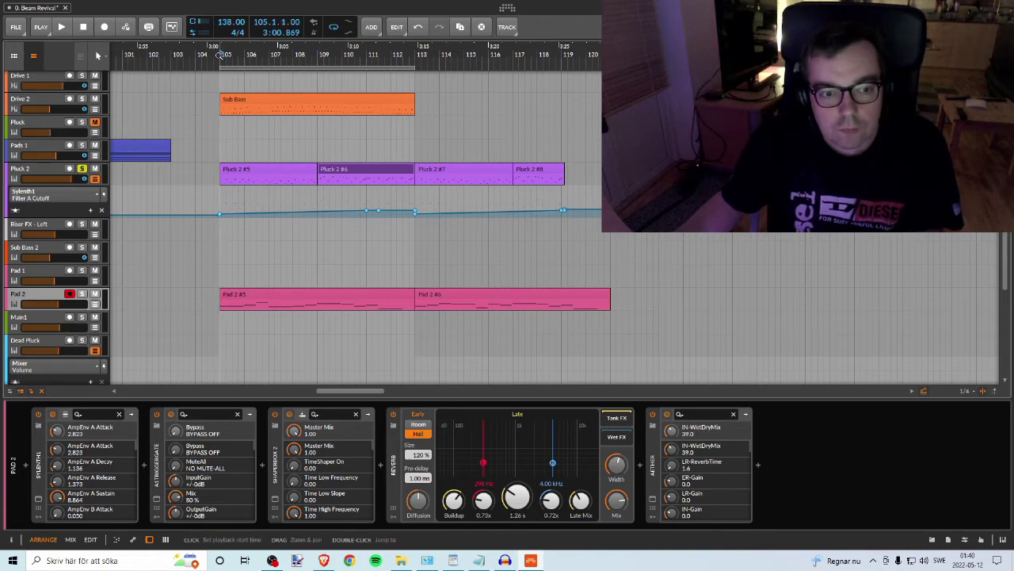
pyautogui.press('space')
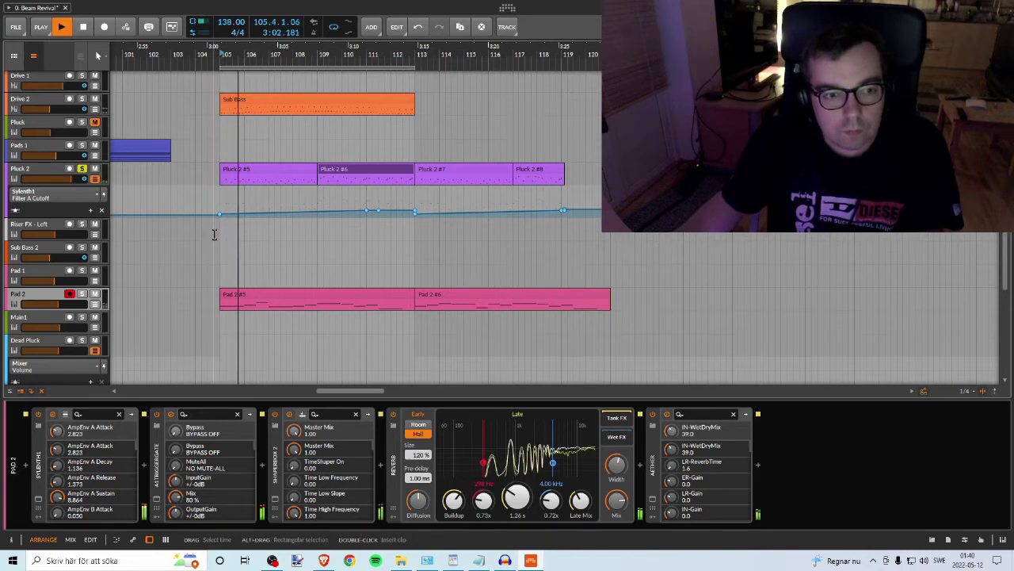
pyautogui.click(82, 294)
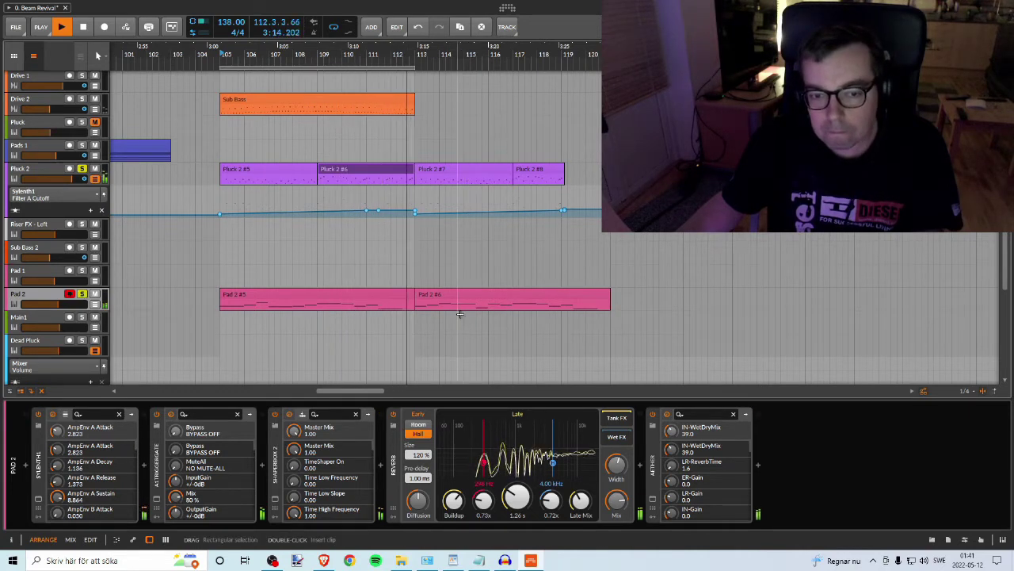
pyautogui.press('space')
# Step: Open the Pad 2 #5 clip in the note editor and examine its final notes
pyautogui.click(410, 298)
pyautogui.doubleClick(410, 298)
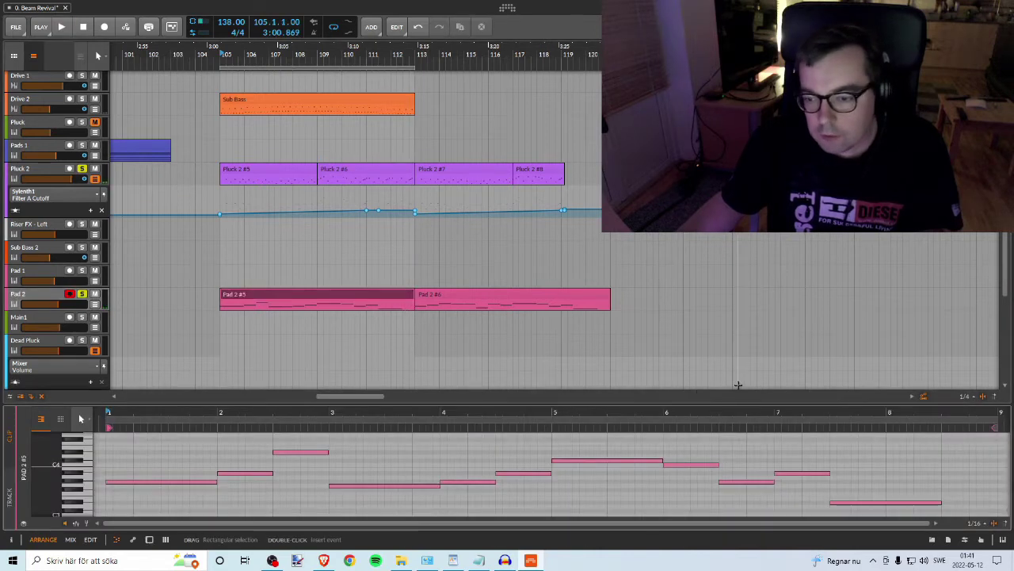
pyautogui.moveTo(781, 411); pyautogui.dragTo(400, 463)
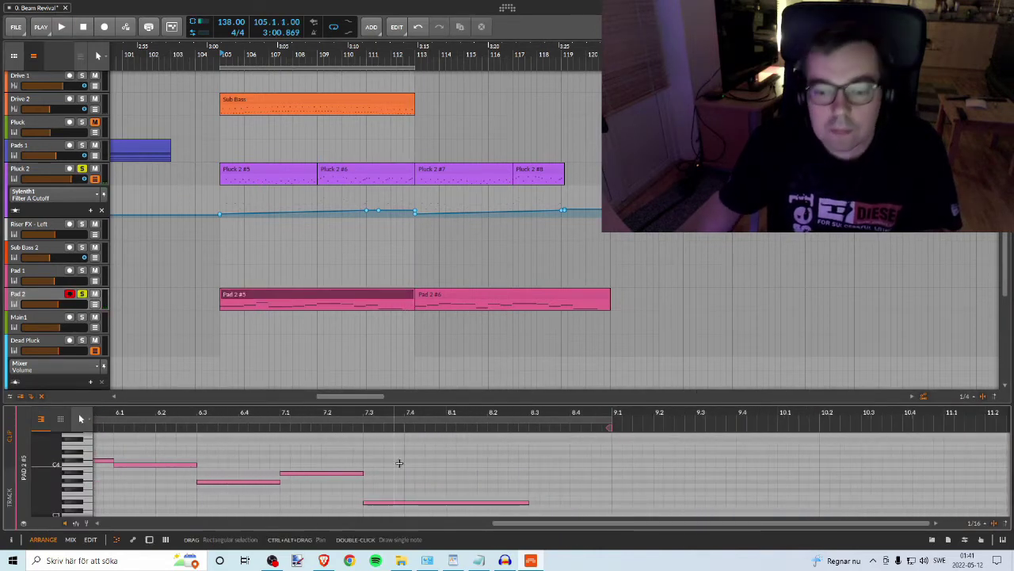
# Step: Extend the final note of the Pad 2 #5 clip to beat 8.4 and listen from bar 105
pyautogui.moveTo(526, 503); pyautogui.dragTo(564, 499)
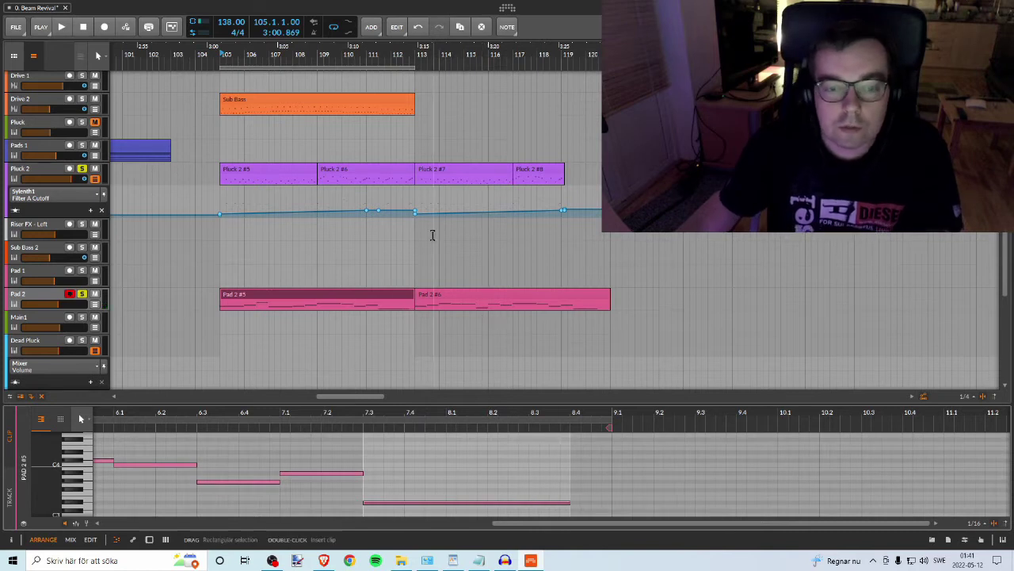
pyautogui.press('space')
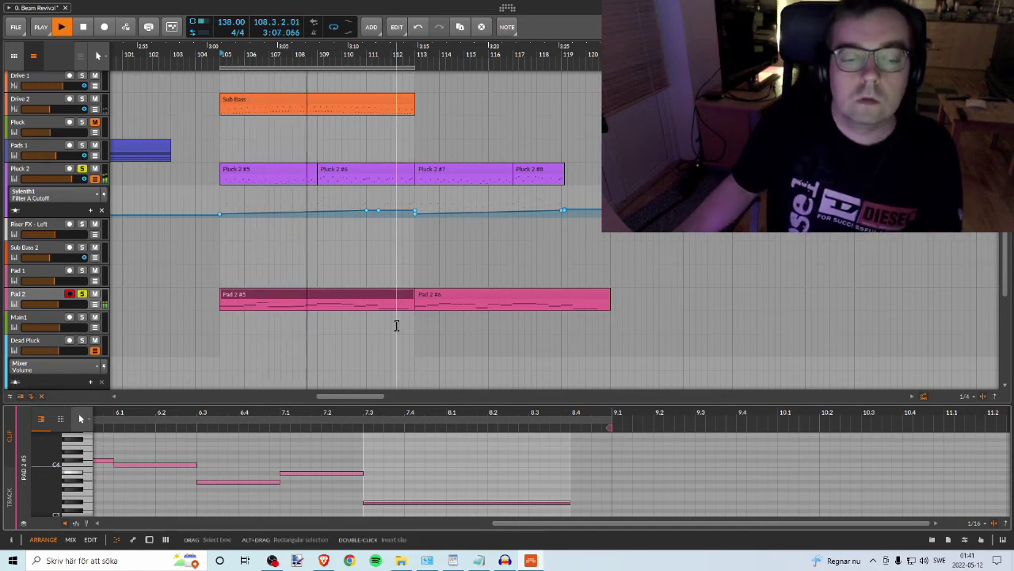
pyautogui.click(505, 560)
pyautogui.click(505, 560)
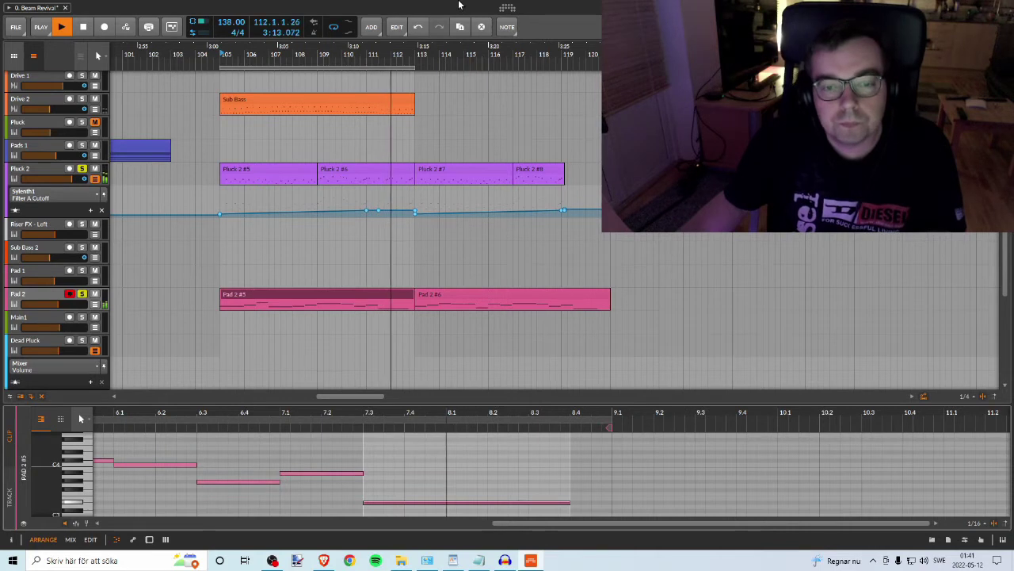
# Step: Turn off transport looping and extend the end of the arrangement's loop region past bar 120
pyautogui.click(333, 28)
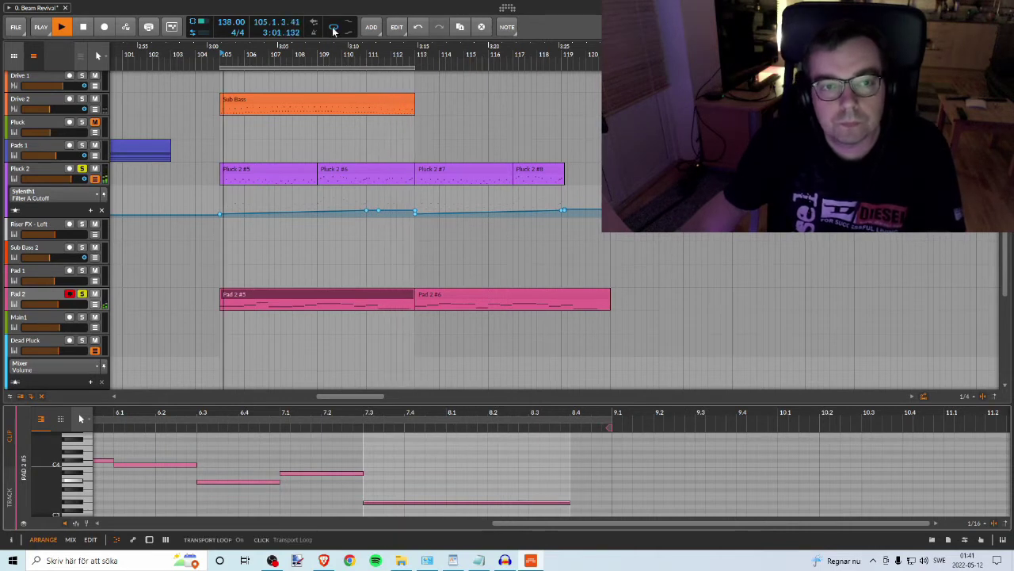
pyautogui.click(333, 27)
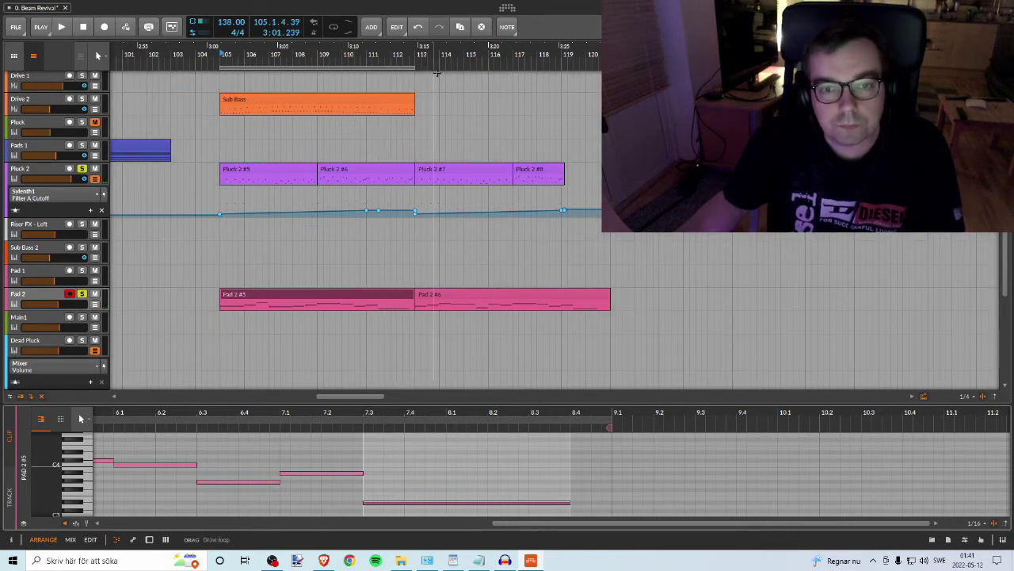
pyautogui.moveTo(413, 67); pyautogui.dragTo(425, 68)
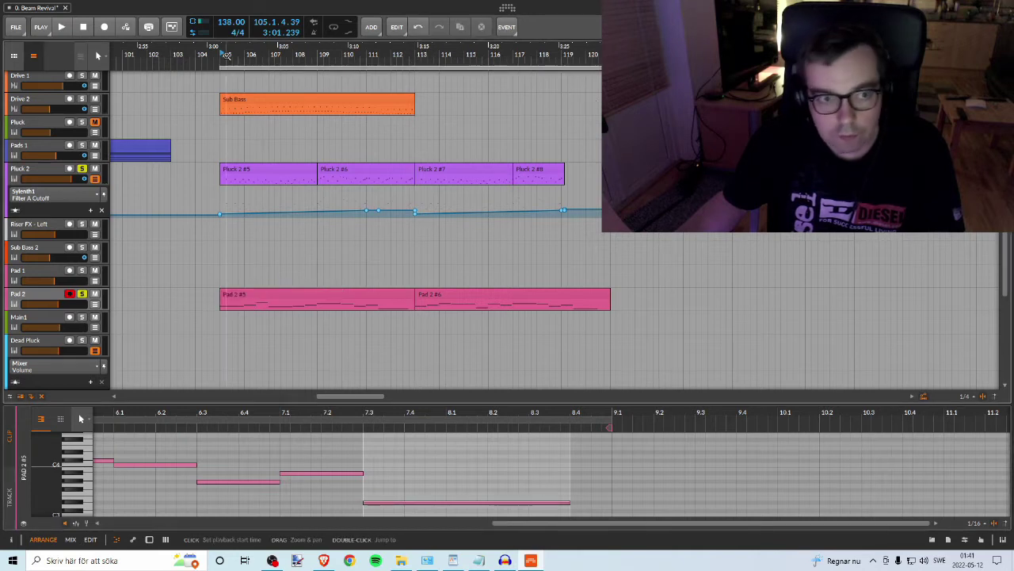
# Step: Listen to the Pad 2 #5 and #6 clips together with Pluck 2 from bar 105
pyautogui.click(399, 296)
pyautogui.click(444, 294)
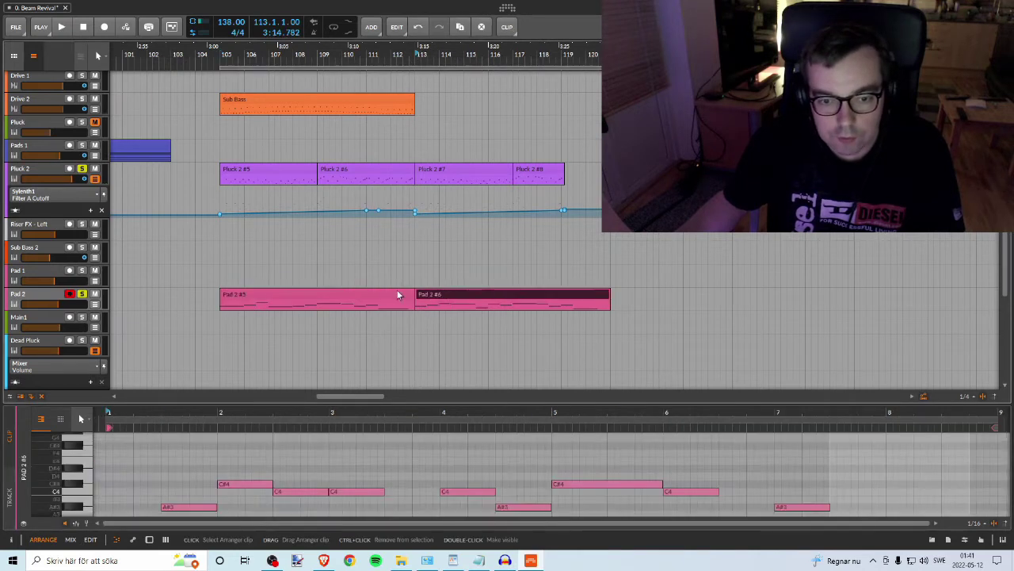
pyautogui.click(403, 293)
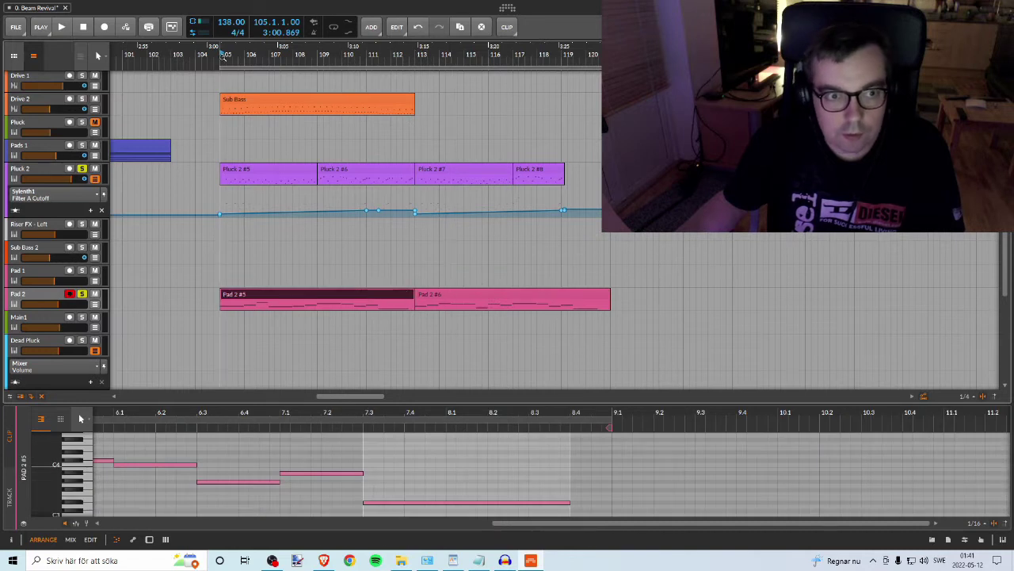
pyautogui.press('space')
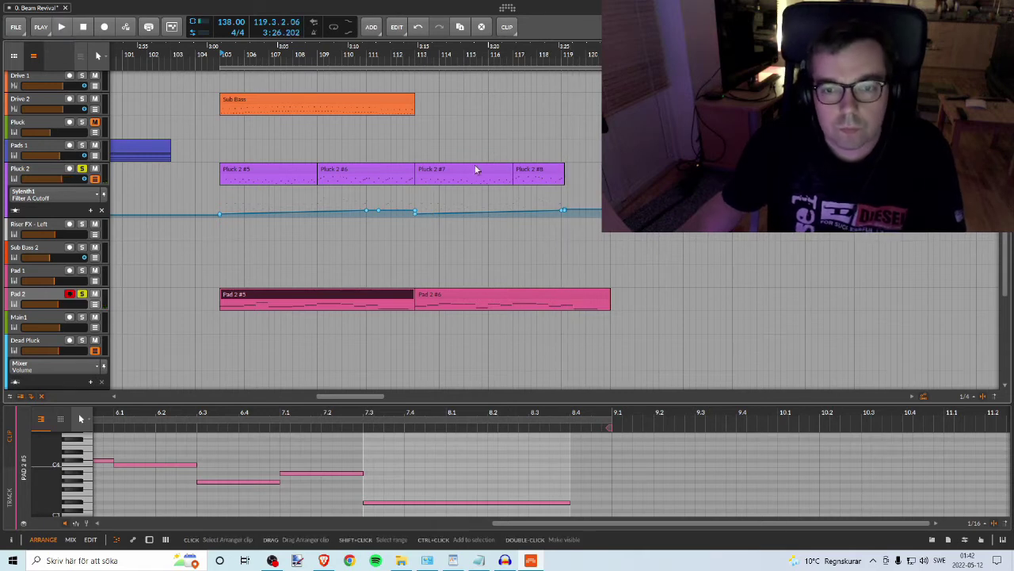
pyautogui.moveTo(390, 54); pyautogui.dragTo(401, 78)
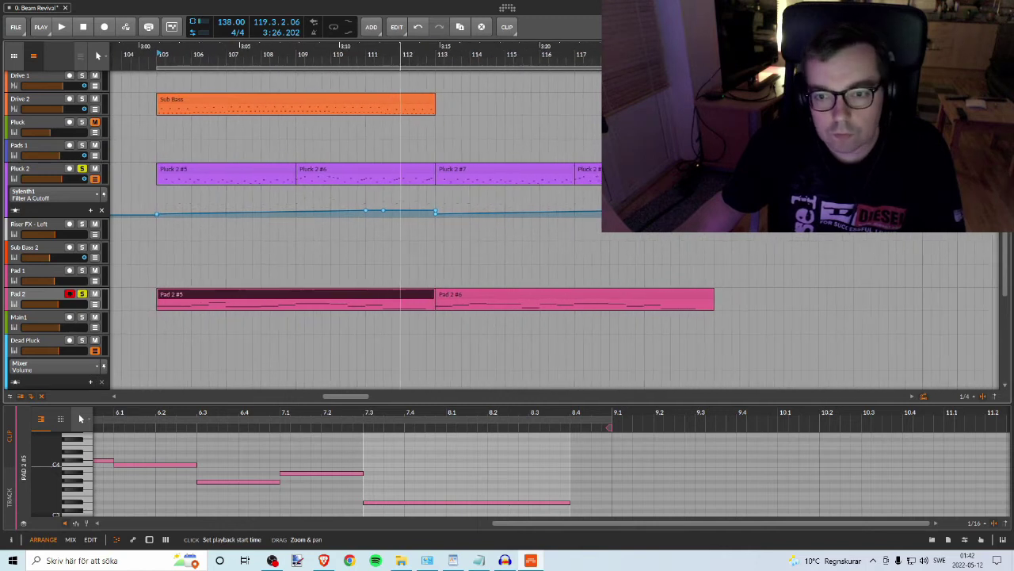
pyautogui.press('space')
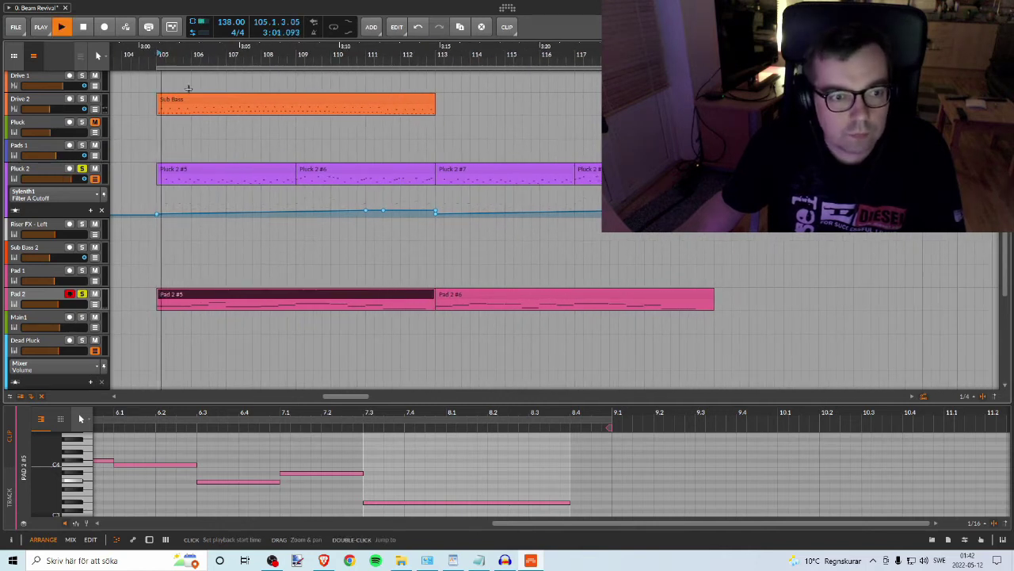
pyautogui.press('space')
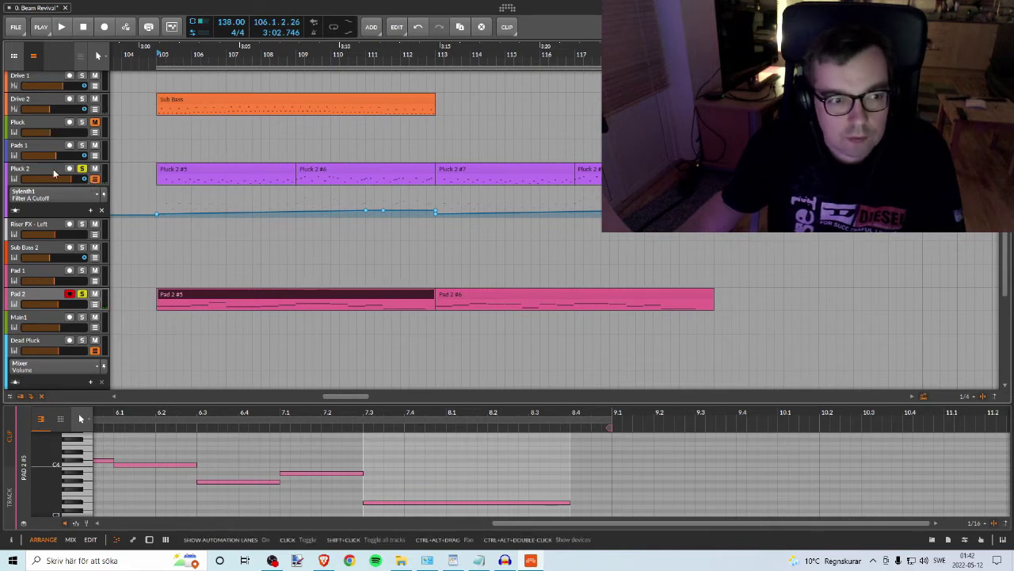
# Step: Try to raise the Pluck 2 track's volume and play from bar 105
pyautogui.click(54, 173)
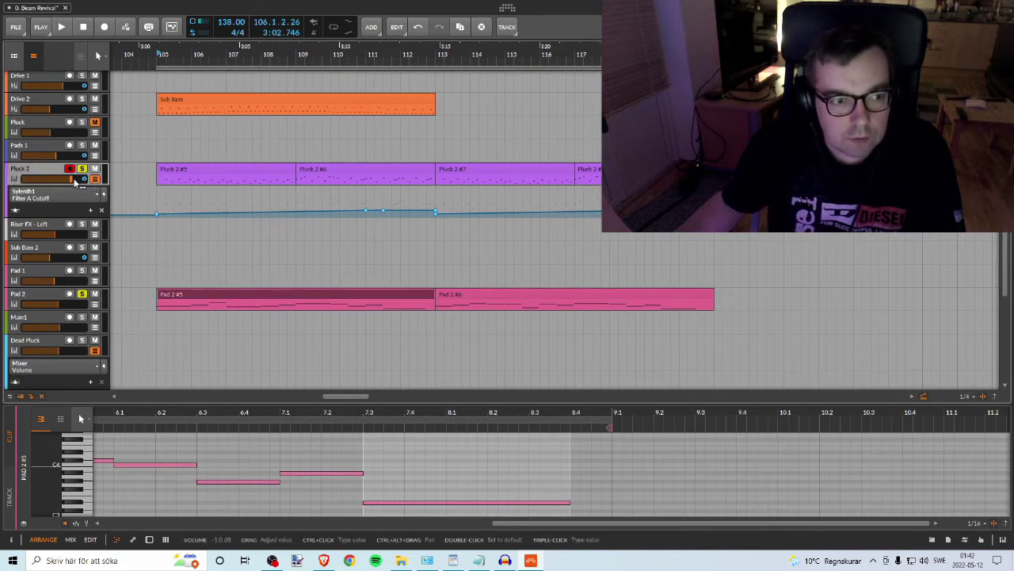
pyautogui.moveTo(72, 181); pyautogui.dragTo(83, 179)
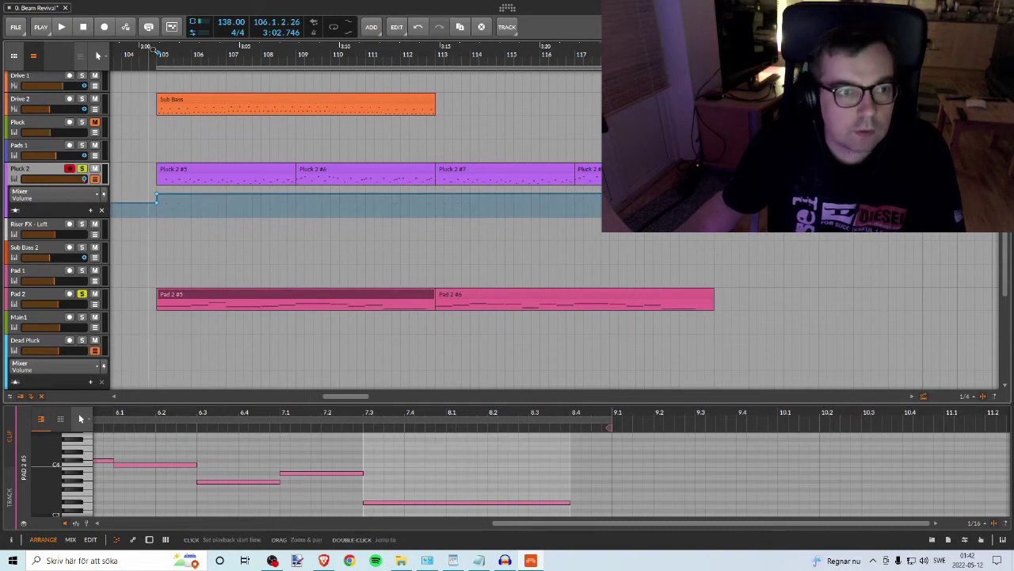
pyautogui.press('space')
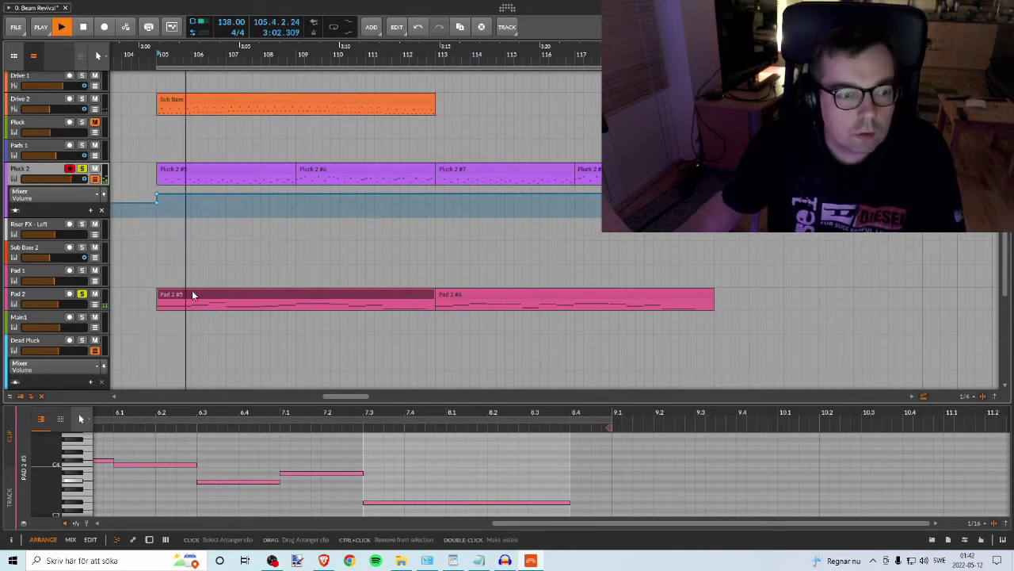
# Step: Lower the Pad 2 track's volume to balance it against Pluck 2 during playback from bar 105
pyautogui.click(57, 306)
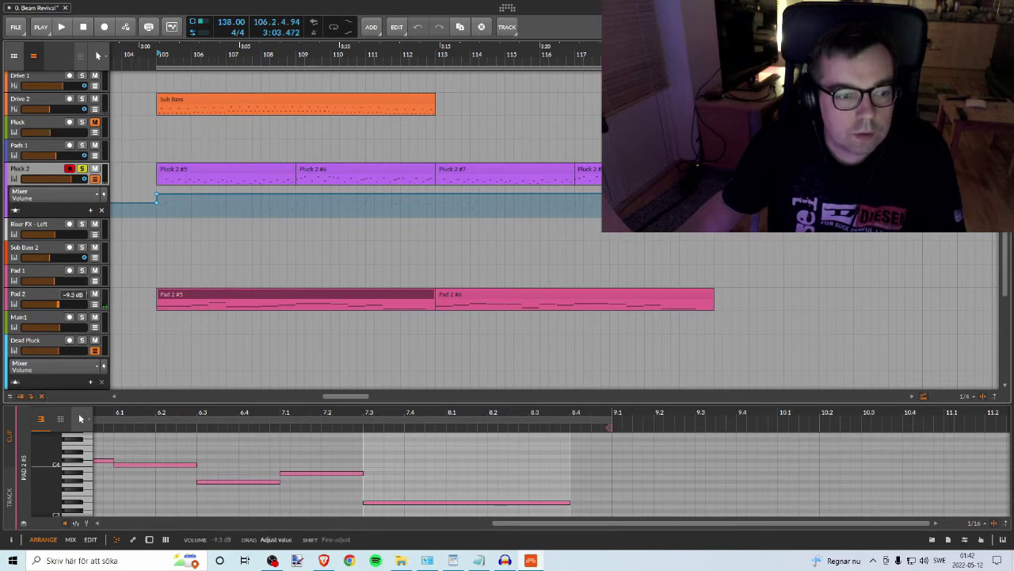
pyautogui.press('s')
pyautogui.press('space')
pyautogui.moveTo(54, 304); pyautogui.dragTo(54, 314)
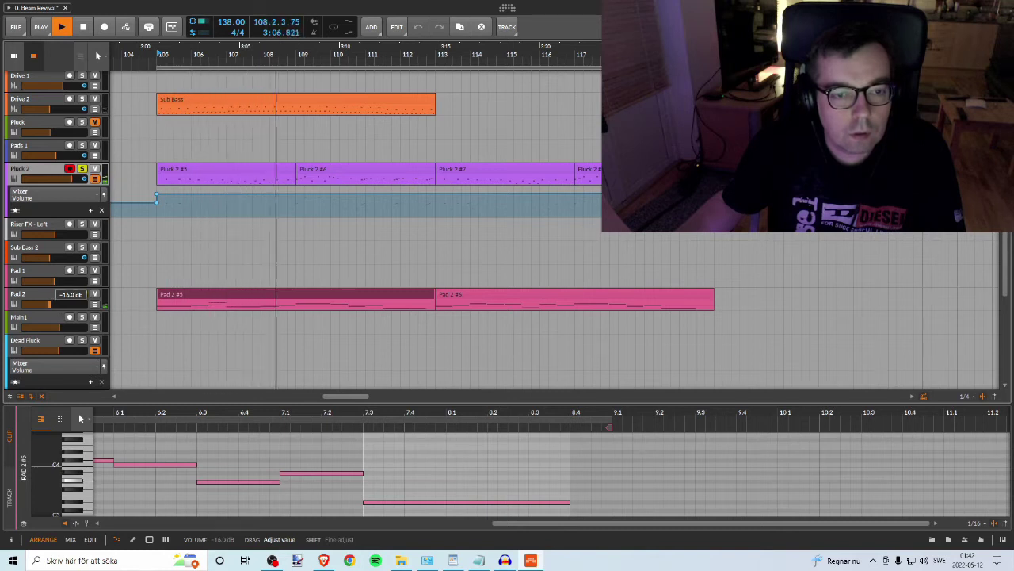
pyautogui.moveTo(51, 304); pyautogui.dragTo(54, 304)
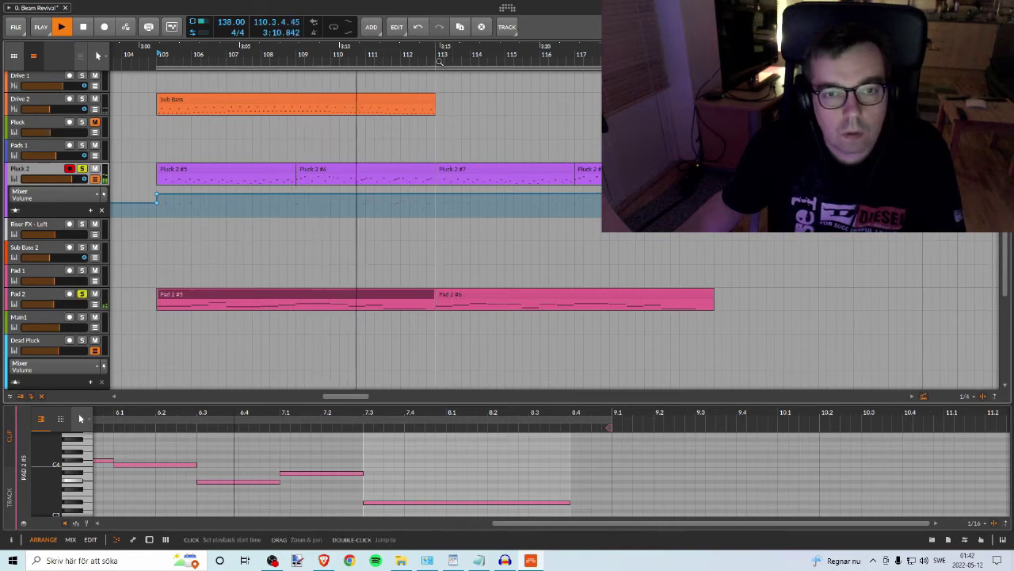
# Step: Listen to the soloed Pluck 2 and Pad 2 tracks through bars 113 to 116, following the Pluck 2 #7 clip
pyautogui.moveTo(435, 54); pyautogui.dragTo(370, 58)
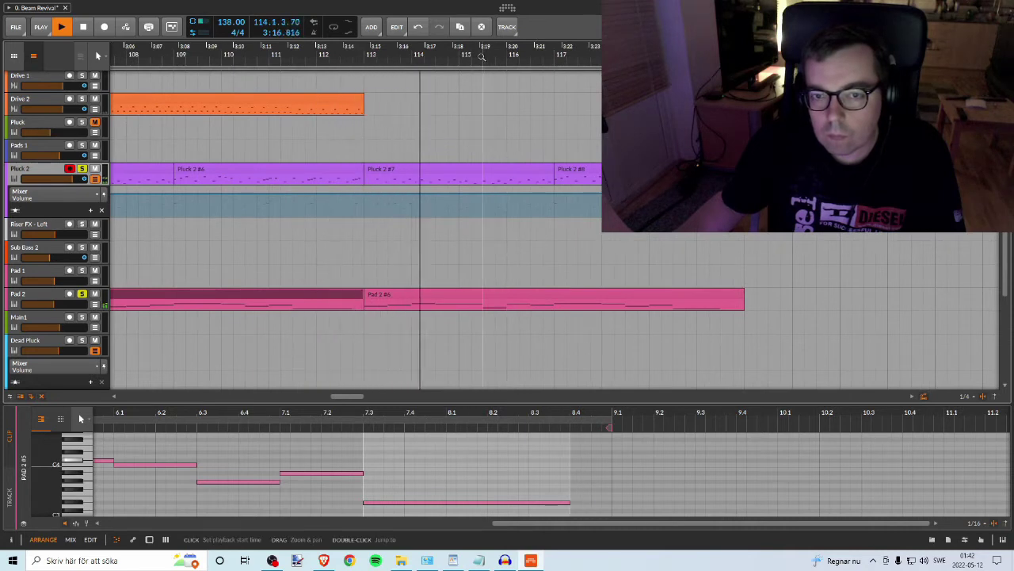
pyautogui.moveTo(482, 57); pyautogui.dragTo(366, 60)
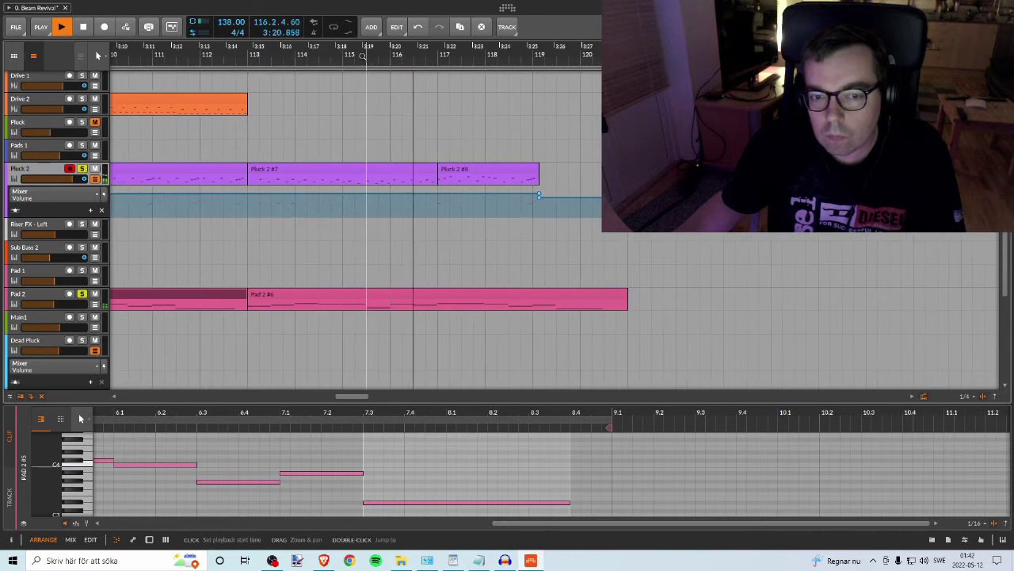
pyautogui.press('space')
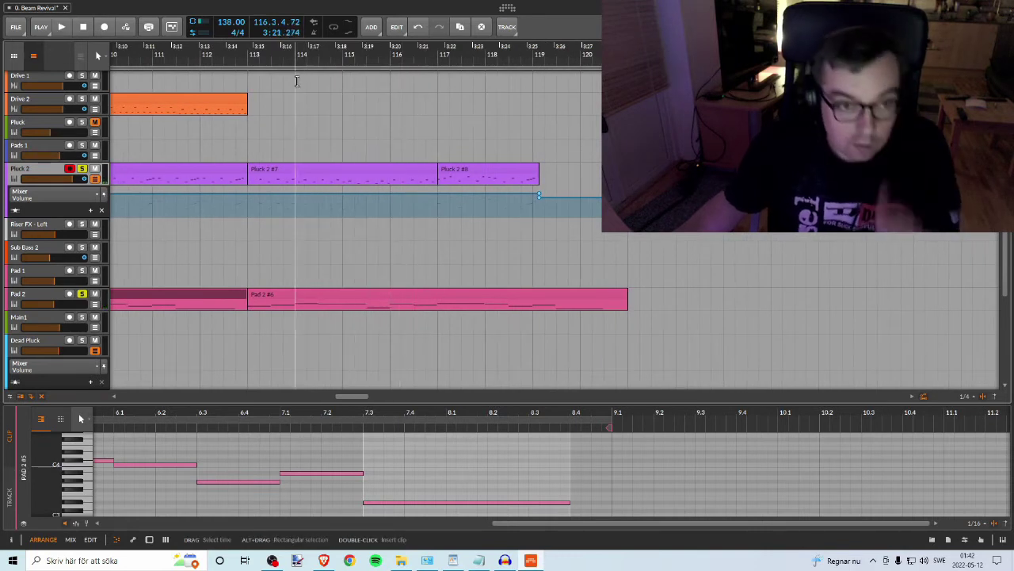
# Step: Compare the notes of the Pluck 2 #7 clip at bar 113 with the Pluck 2 #5 and #6 clips
pyautogui.moveTo(271, 53); pyautogui.dragTo(320, 68)
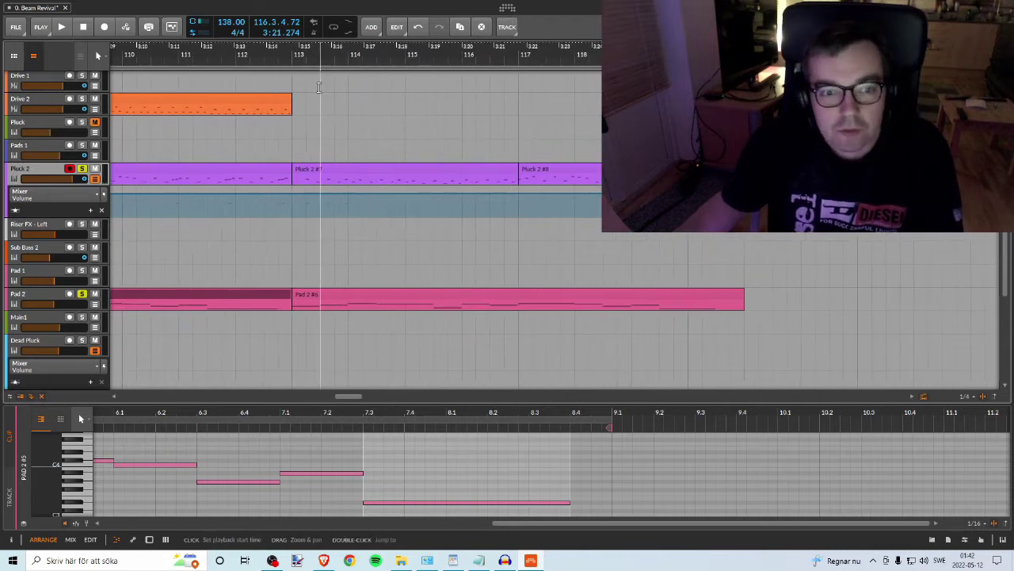
pyautogui.click(324, 174)
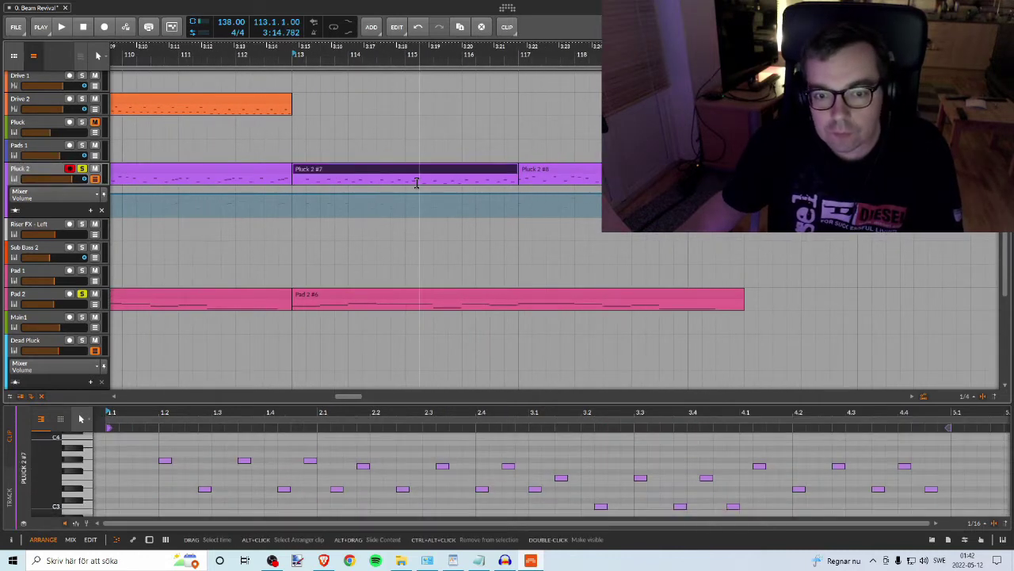
pyautogui.moveTo(357, 56); pyautogui.dragTo(469, 44)
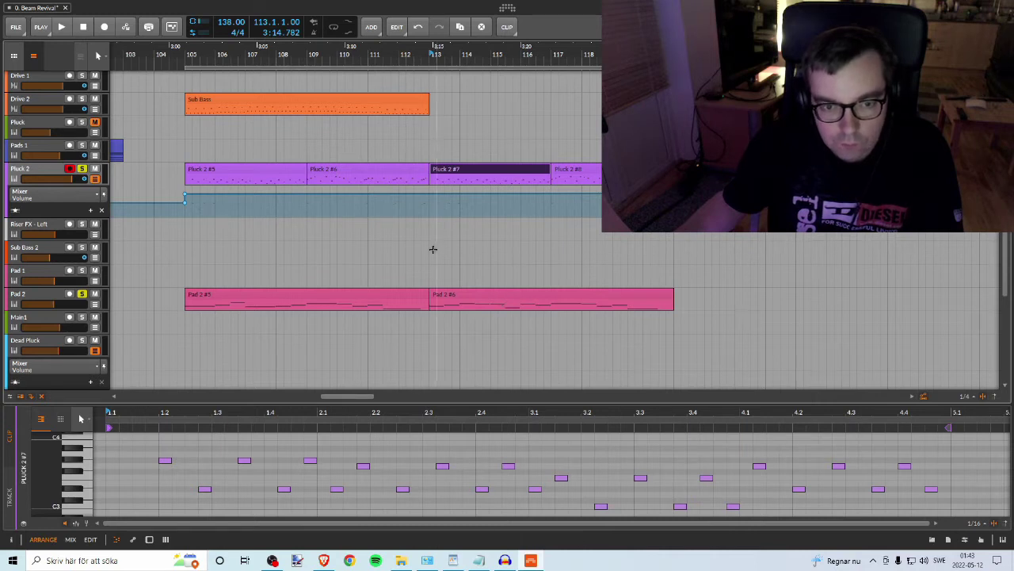
pyautogui.click(339, 173)
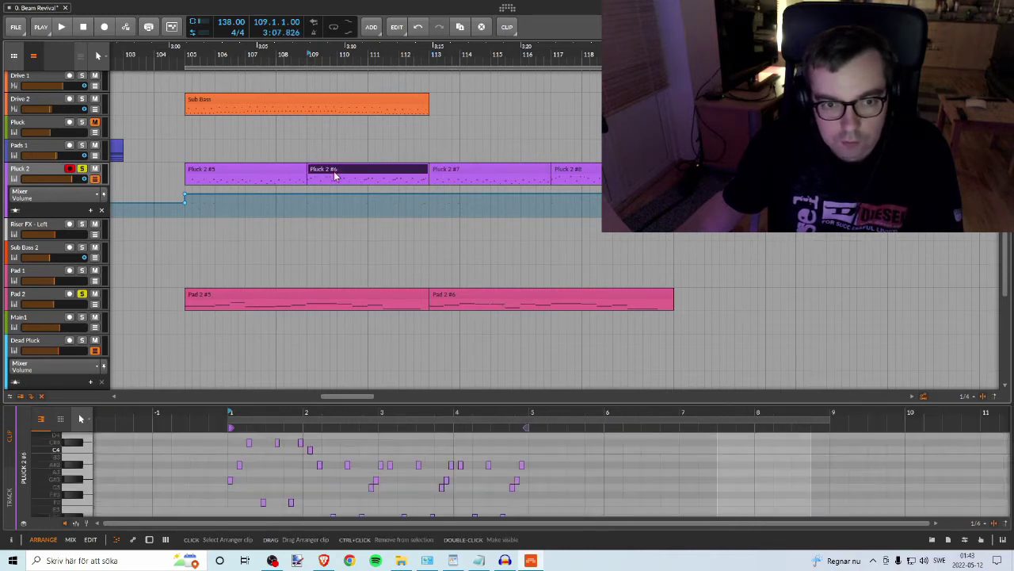
pyautogui.click(254, 174)
pyautogui.click(342, 173)
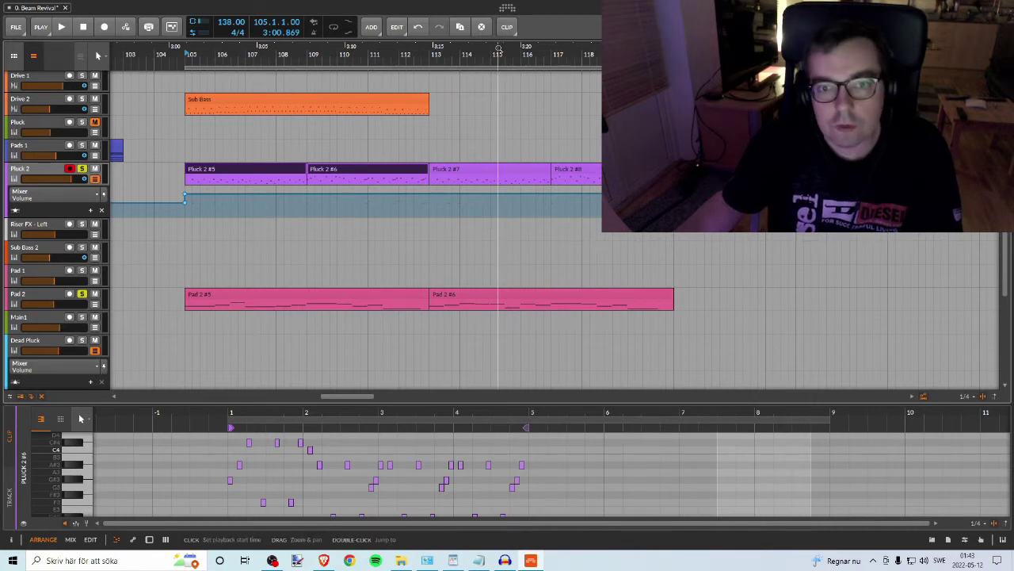
pyautogui.moveTo(498, 49); pyautogui.dragTo(456, 49)
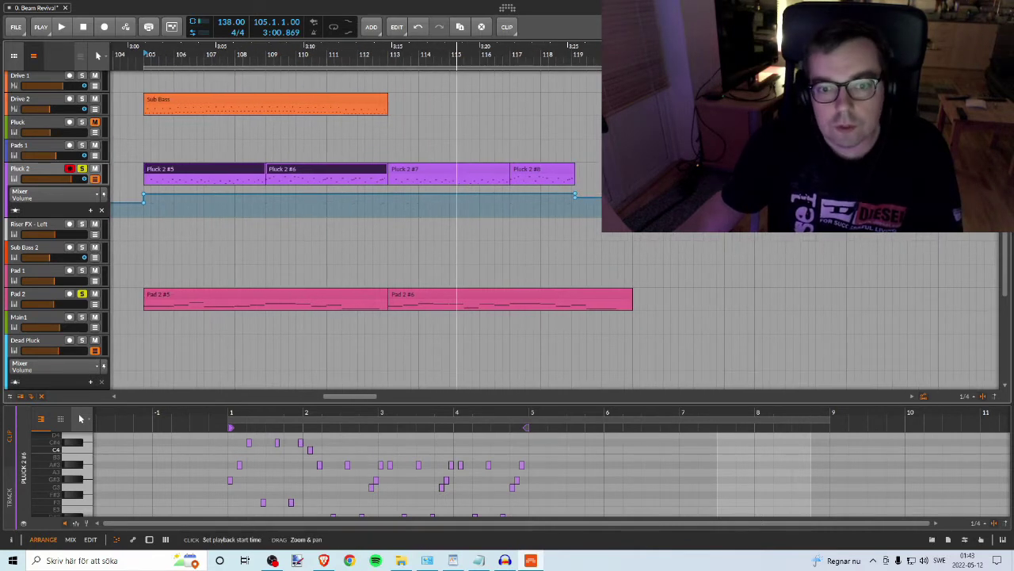
pyautogui.click(471, 173)
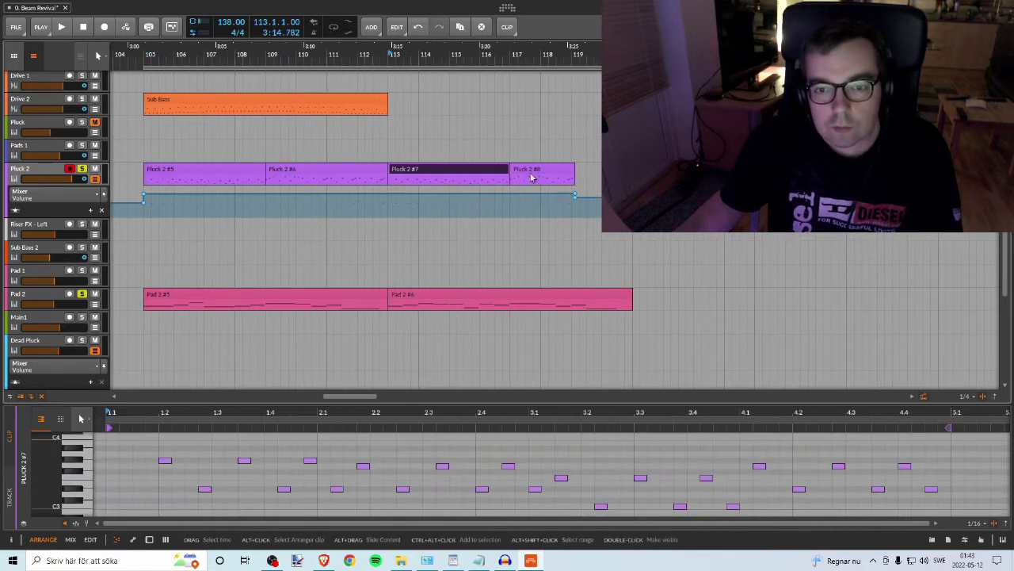
# Step: Examine how the Pad 2 #5 and #6 clips line up with Pluck 2 #5 to #8, comparing their notes
pyautogui.click(434, 295)
pyautogui.click(296, 298)
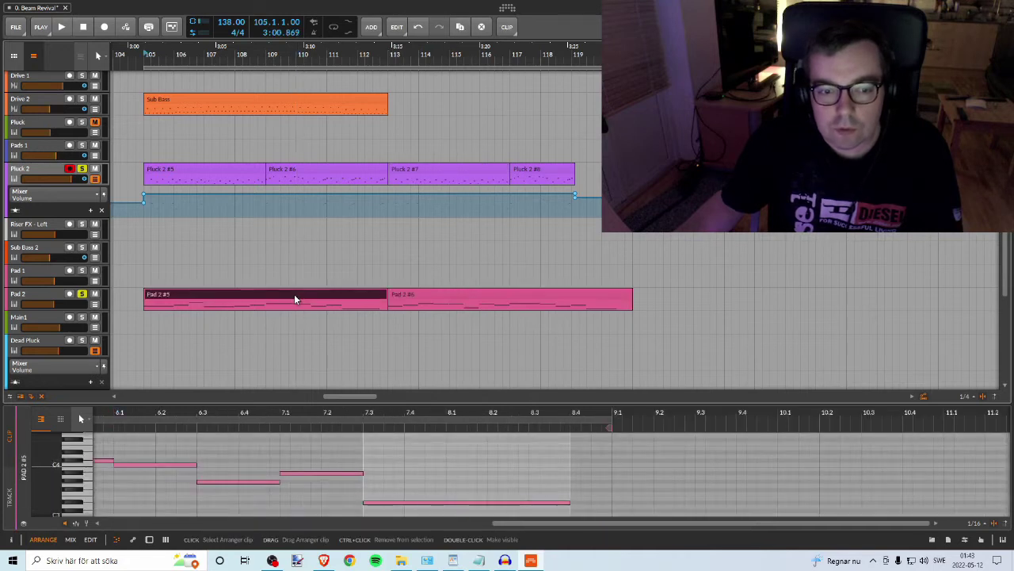
pyautogui.click(242, 166)
pyautogui.click(267, 164)
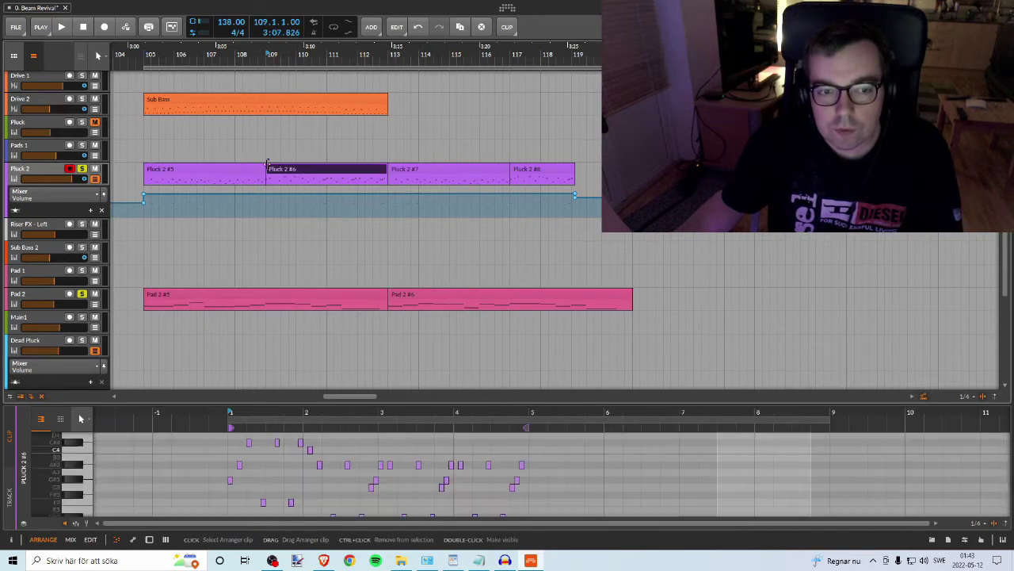
pyautogui.click(479, 174)
pyautogui.click(532, 168)
pyautogui.click(488, 171)
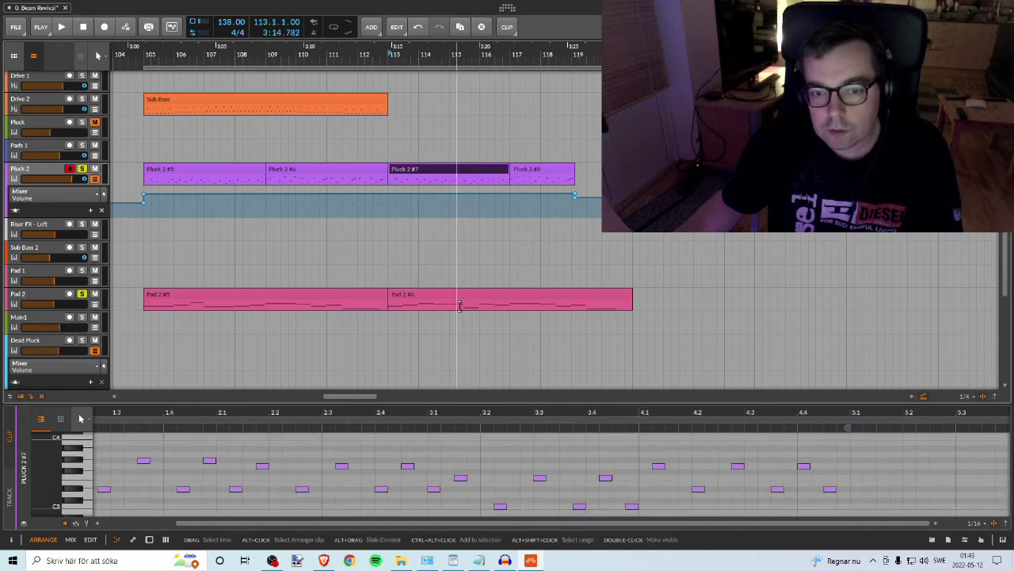
pyautogui.click(530, 172)
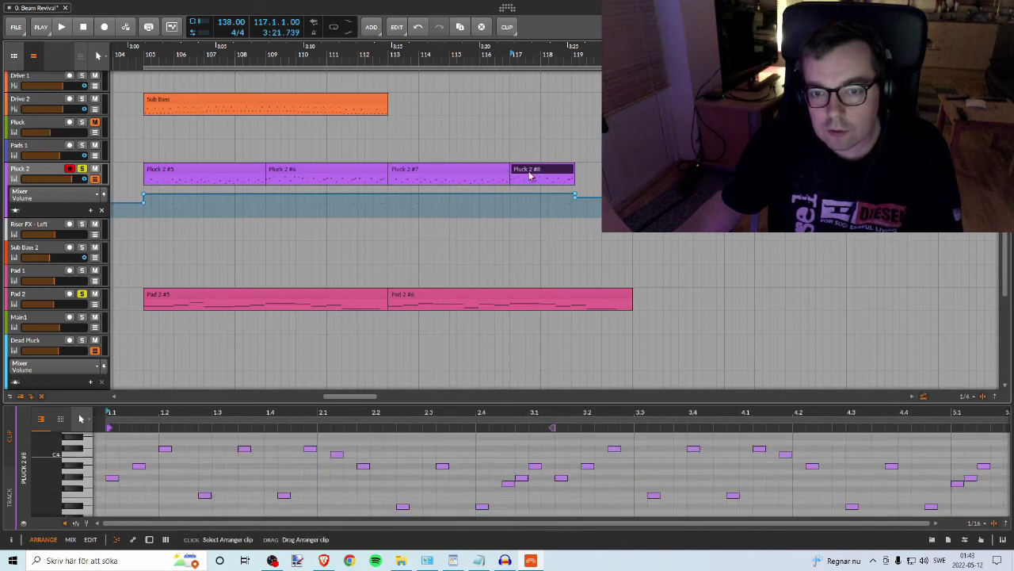
pyautogui.click(482, 174)
pyautogui.click(450, 296)
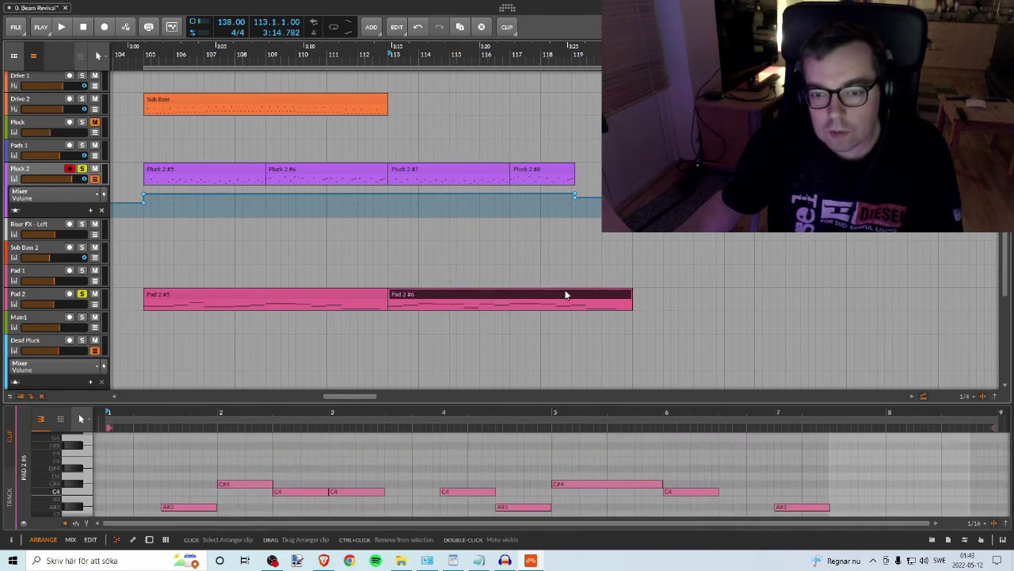
# Step: Move the start of the arrangement's loop region to bar 113
pyautogui.click(145, 66)
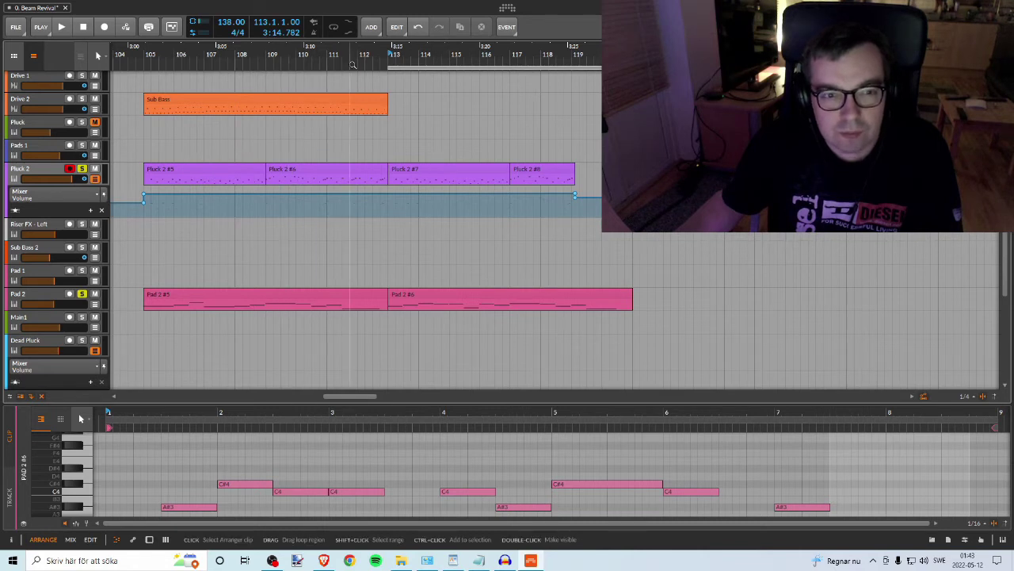
pyautogui.moveTo(354, 65); pyautogui.dragTo(198, 57)
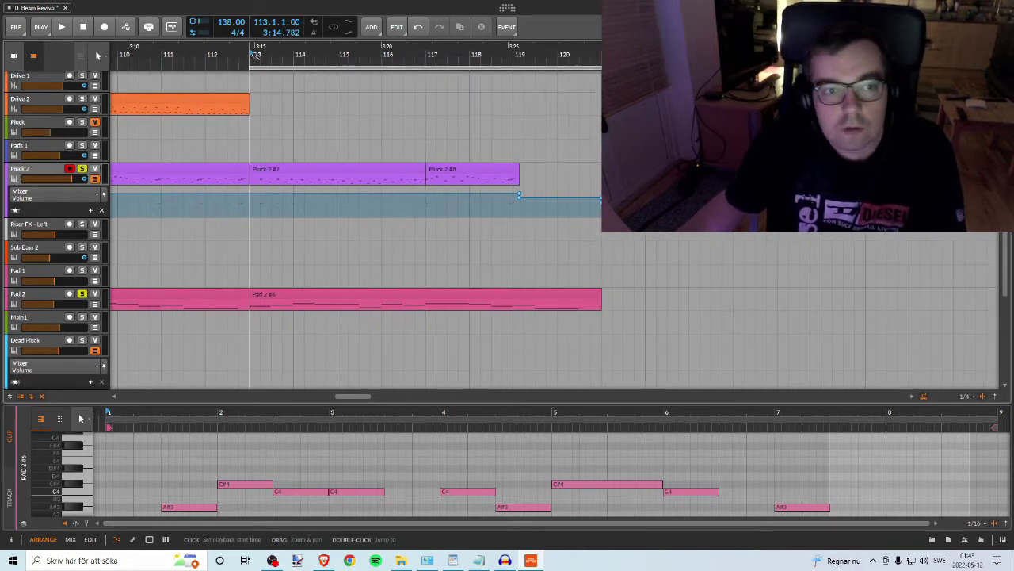
# Step: Listen to the soloed tracks from bar 113, and extend the end of the Pluck 2 #8 clip to bar 121, flush with Pad 2 #6
pyautogui.press('space')
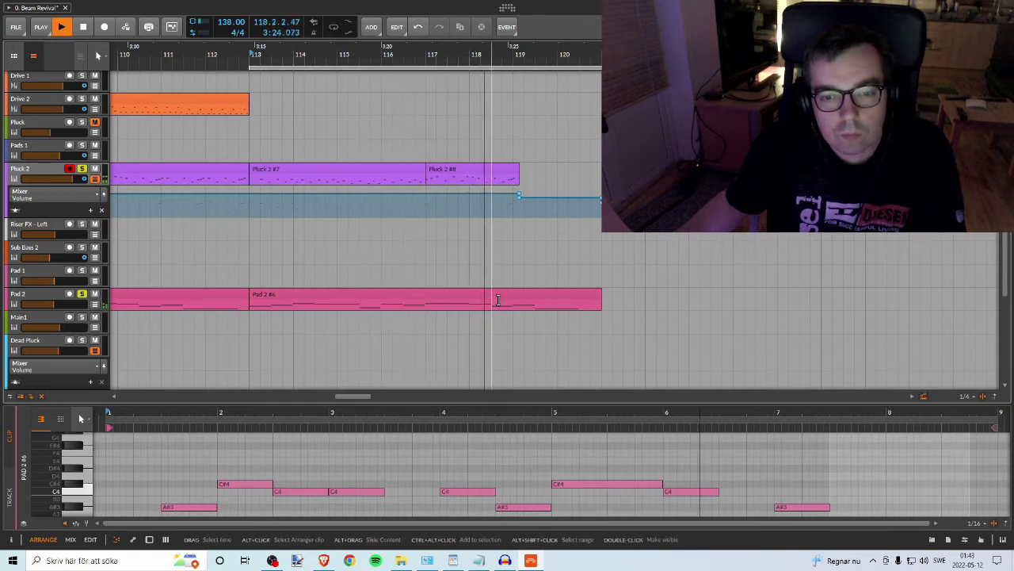
pyautogui.press('space')
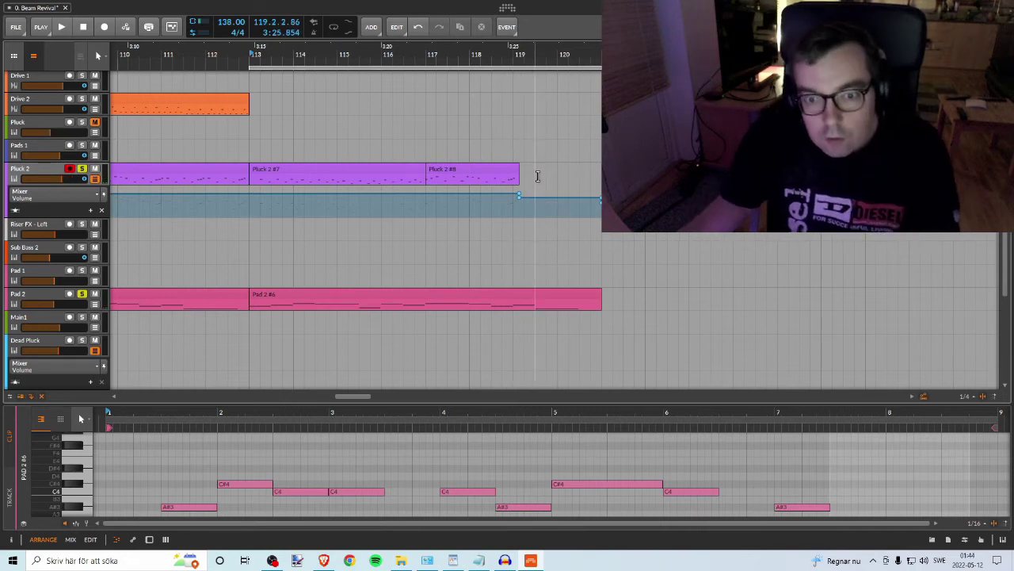
pyautogui.moveTo(519, 169); pyautogui.dragTo(534, 168)
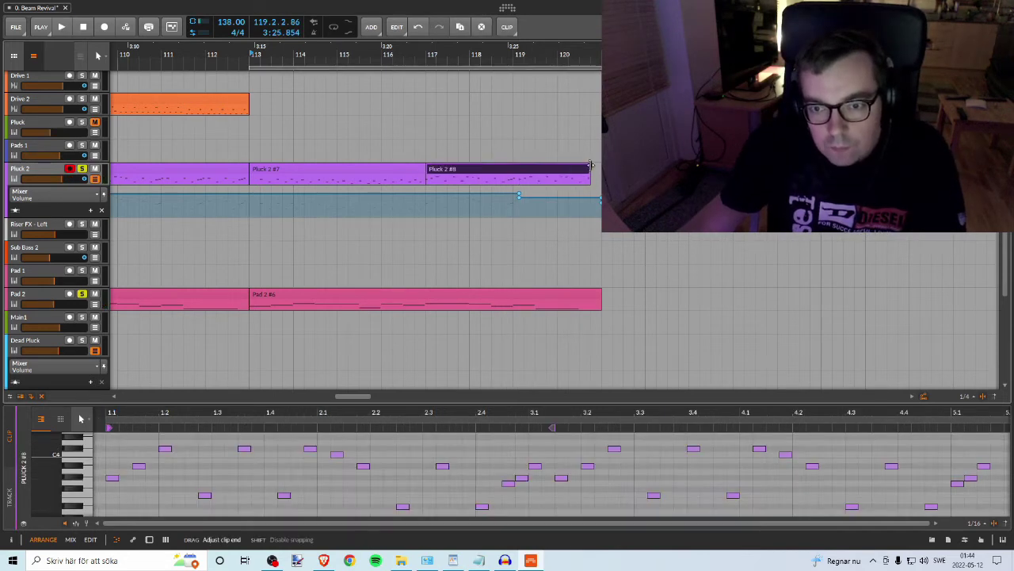
pyautogui.moveTo(598, 164); pyautogui.dragTo(602, 165)
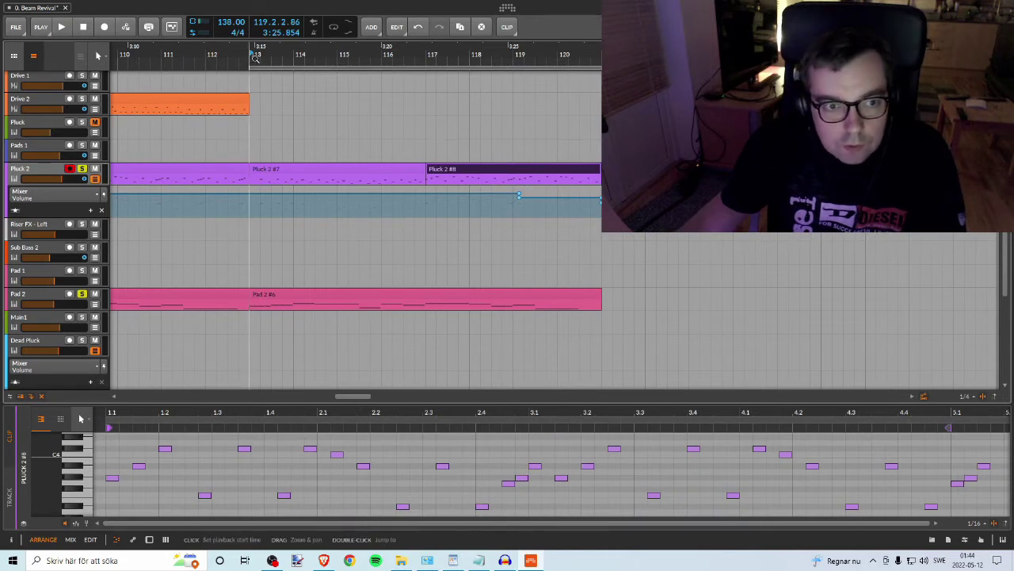
# Step: Listen from bar 113 up to bar 117, checking the notes of Pluck 2 #7 and bringing up the Pluck 2 #8 clip
pyautogui.press('space')
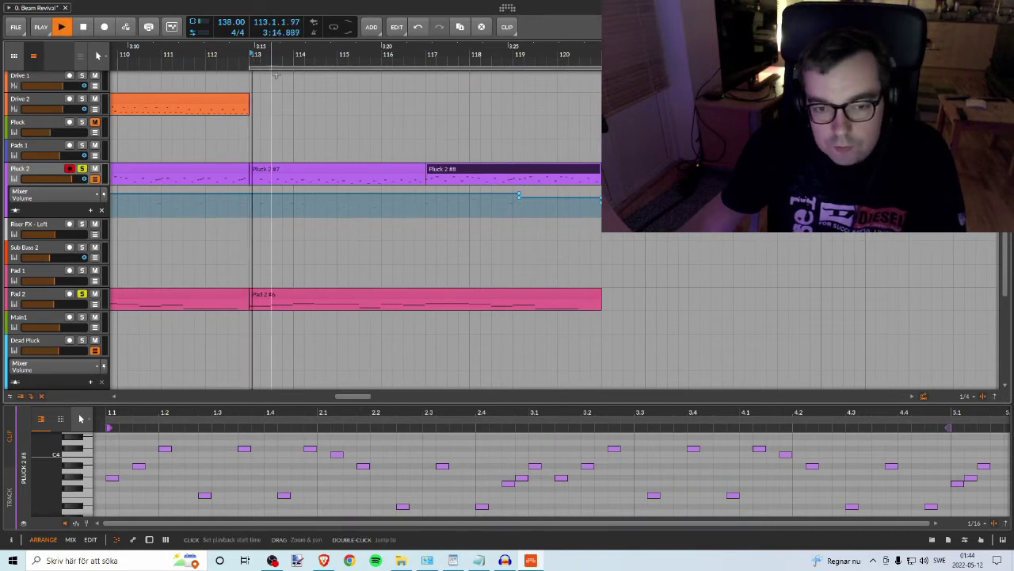
pyautogui.click(376, 172)
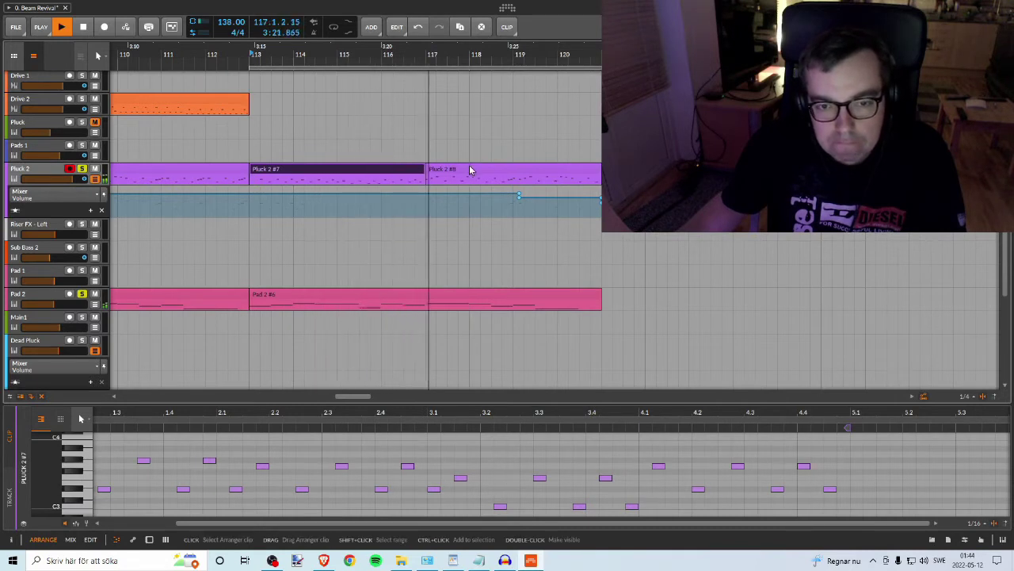
pyautogui.press('space')
pyautogui.click(531, 172)
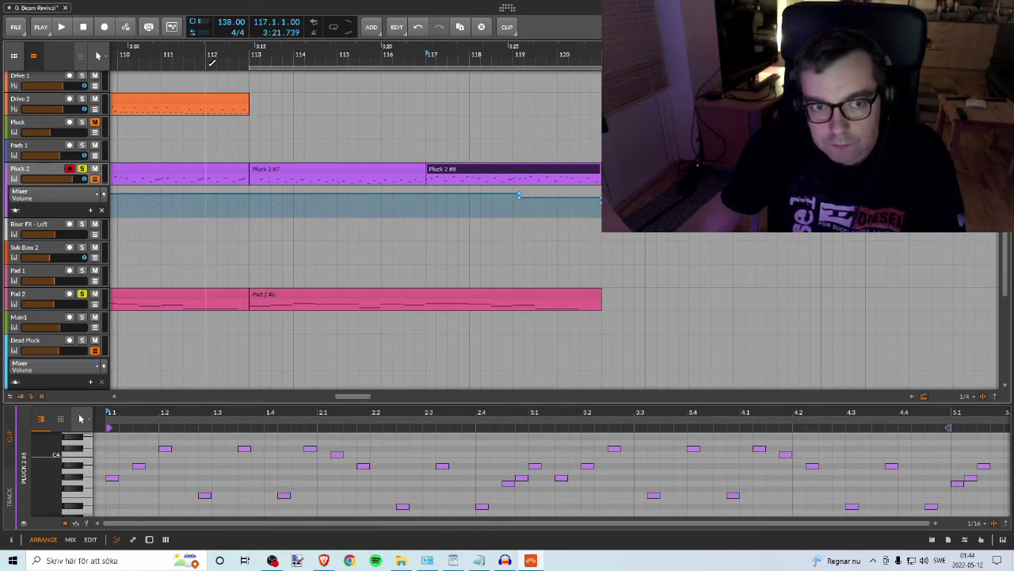
# Step: Move the start of the arrangement's loop region to bar 117 and listen to the extended Pluck 2 #8 clip from there
pyautogui.moveTo(250, 67); pyautogui.dragTo(326, 86)
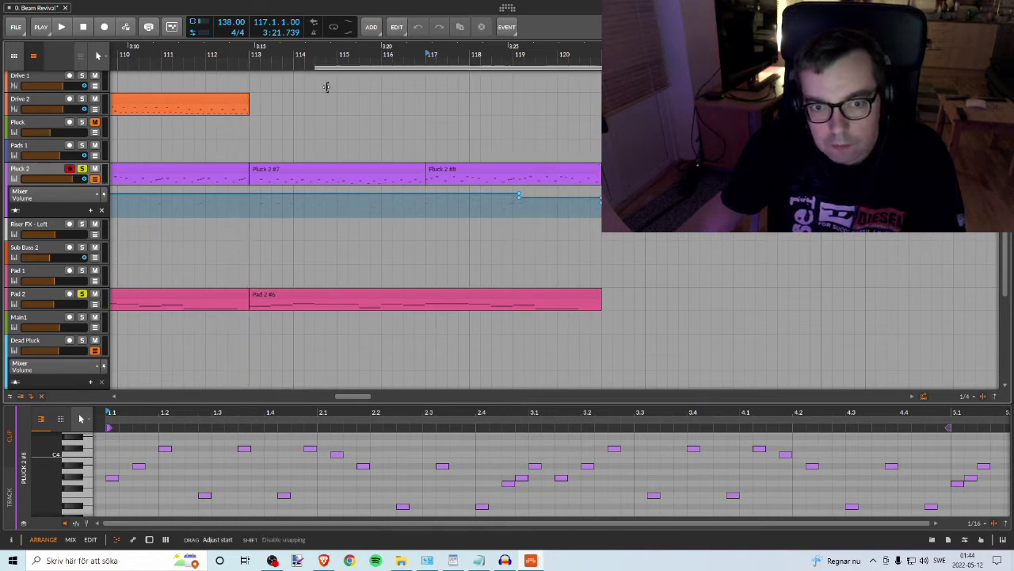
pyautogui.press('space')
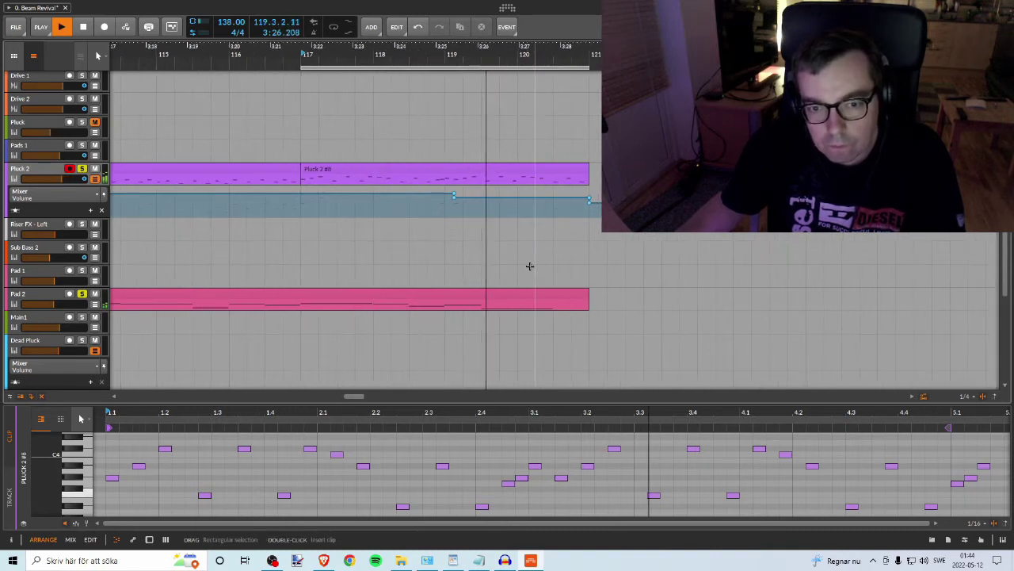
pyautogui.press('space')
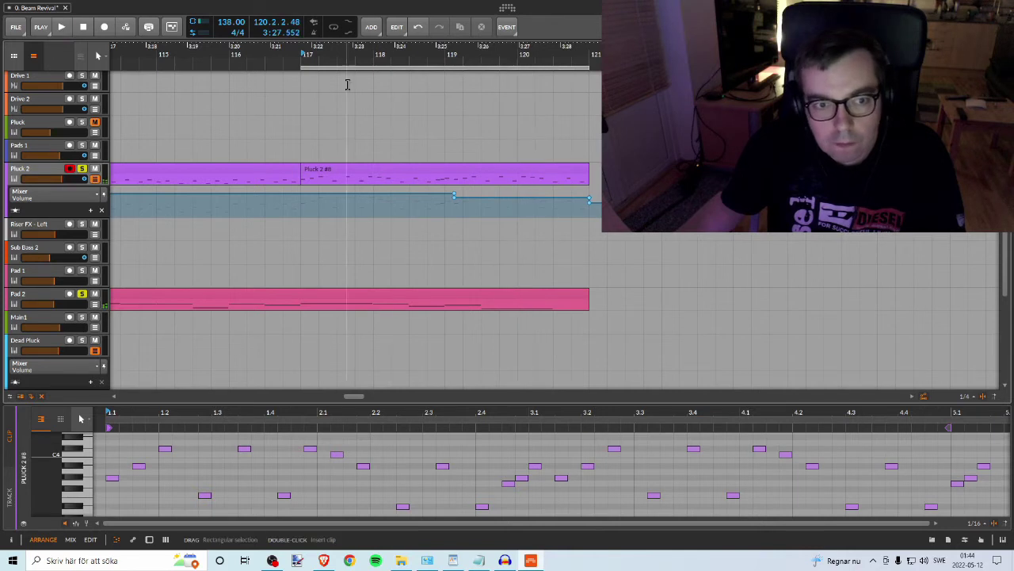
pyautogui.press('space')
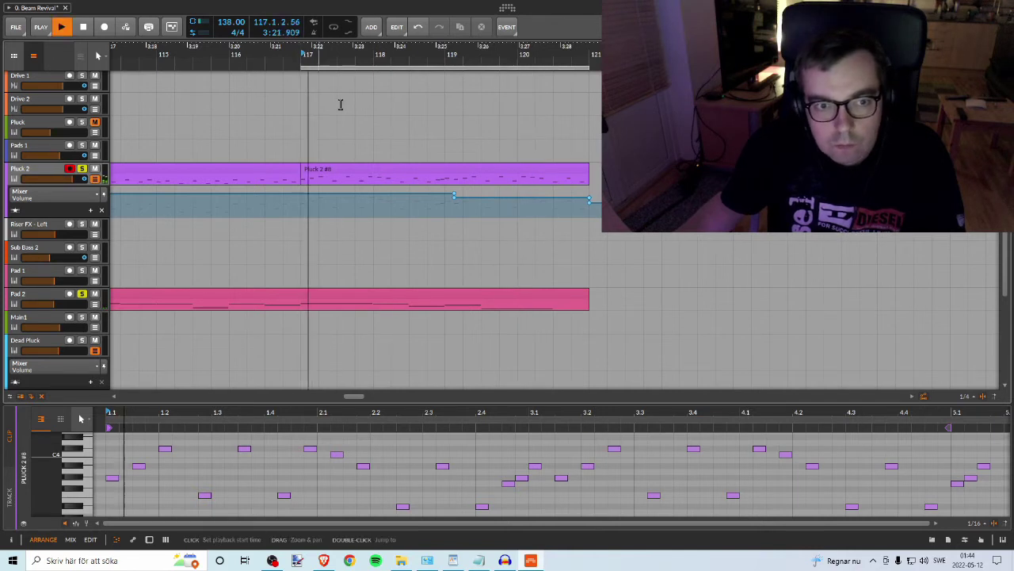
# Step: Enlarge the note editor for the Pluck 2 #8 clip and replay bars 117 to 119 to check its notes around 3.1
pyautogui.click(472, 173)
pyautogui.moveTo(479, 402); pyautogui.dragTo(435, 341)
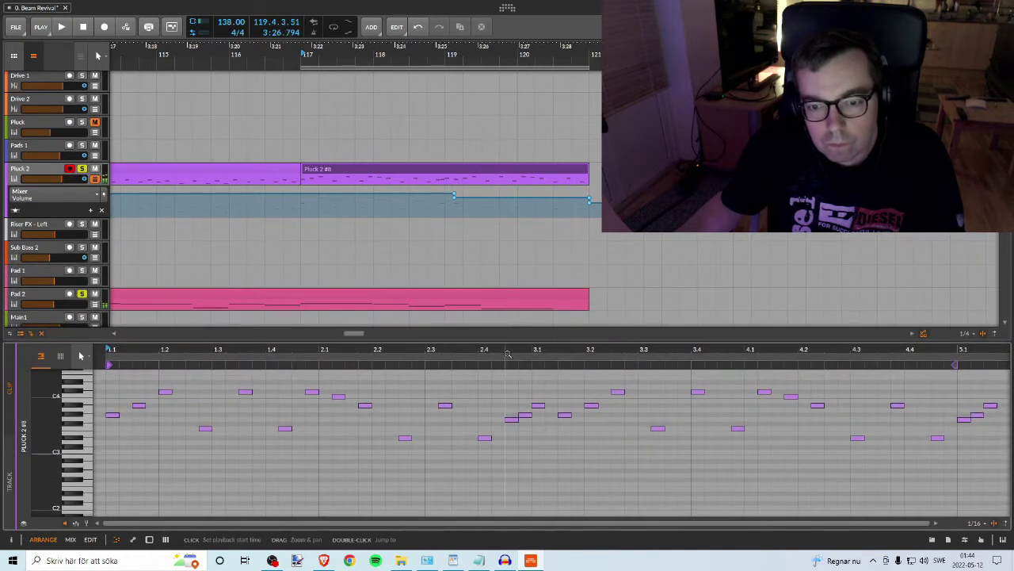
pyautogui.moveTo(519, 348); pyautogui.dragTo(367, 357)
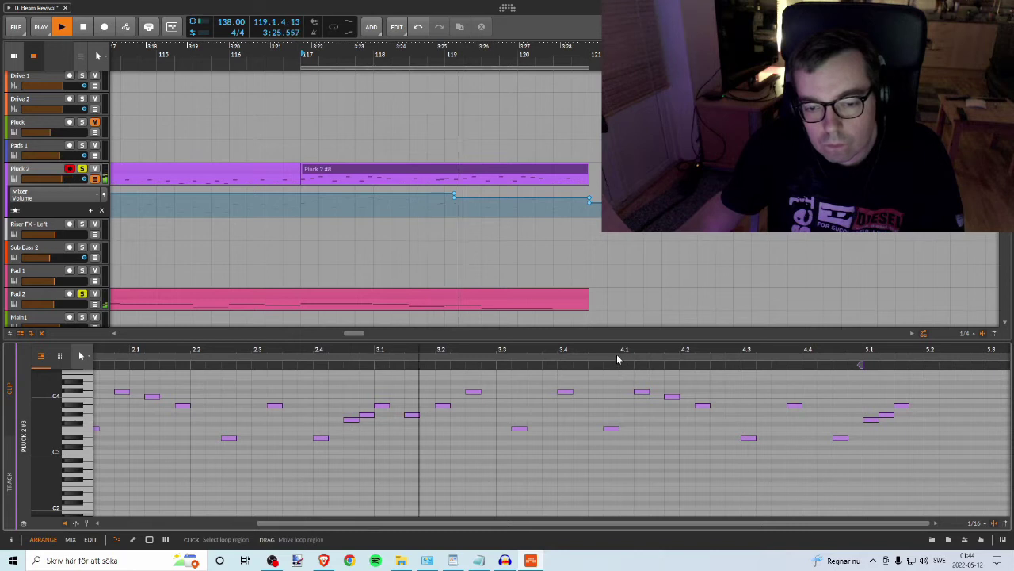
pyautogui.press('space')
pyautogui.press('space')
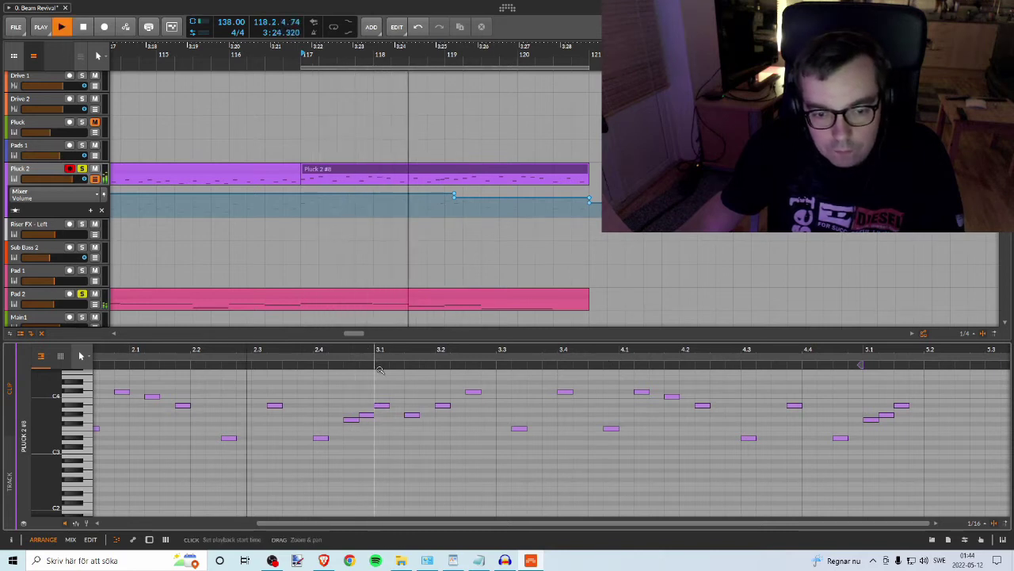
pyautogui.press('space')
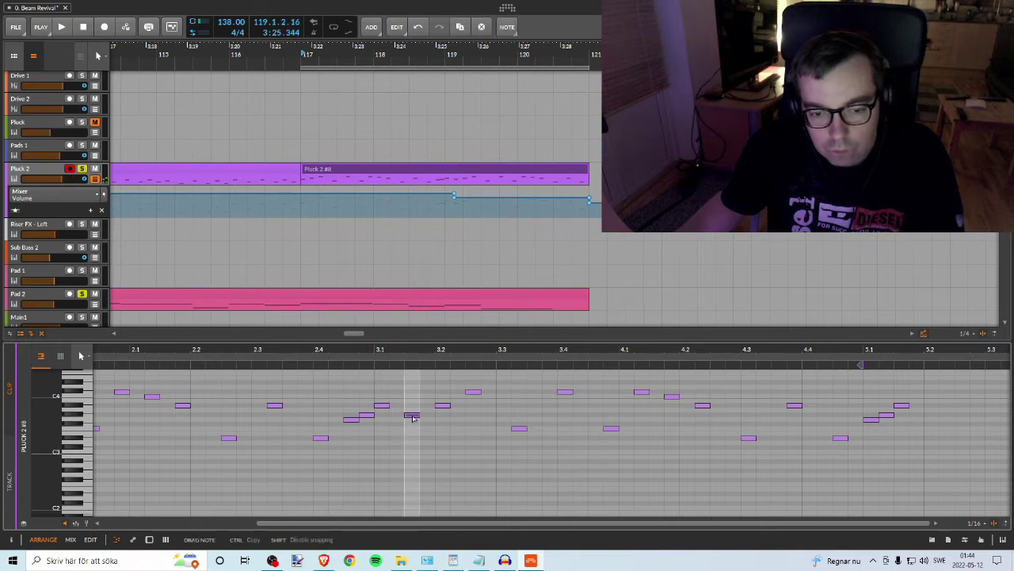
# Step: Audition the Pluck 2 #8 notes from 2.4 onwards and raise the note following 3.1 to the pitch of the note at 3.1
pyautogui.click(321, 437)
pyautogui.click(351, 419)
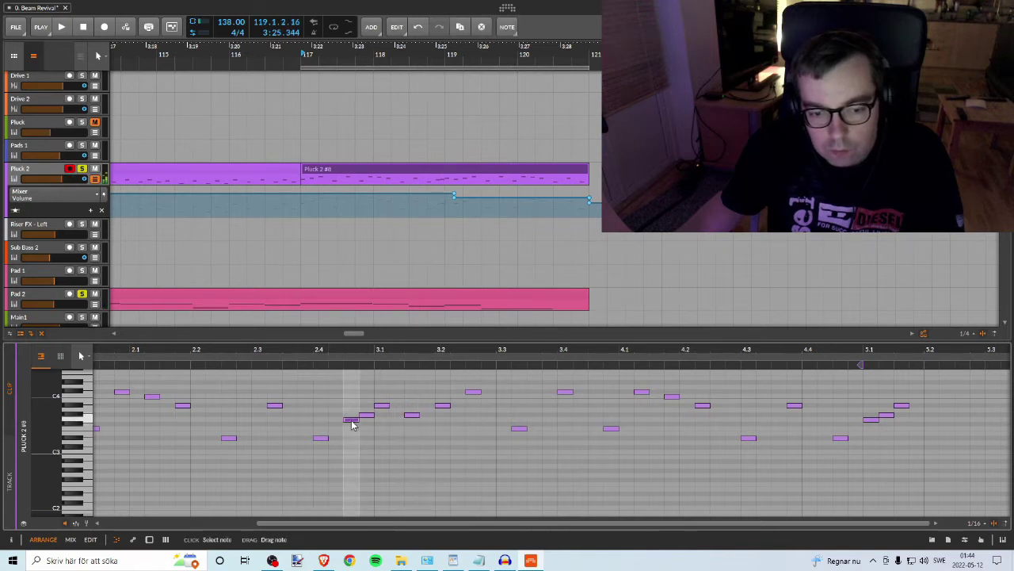
pyautogui.click(365, 415)
pyautogui.click(382, 406)
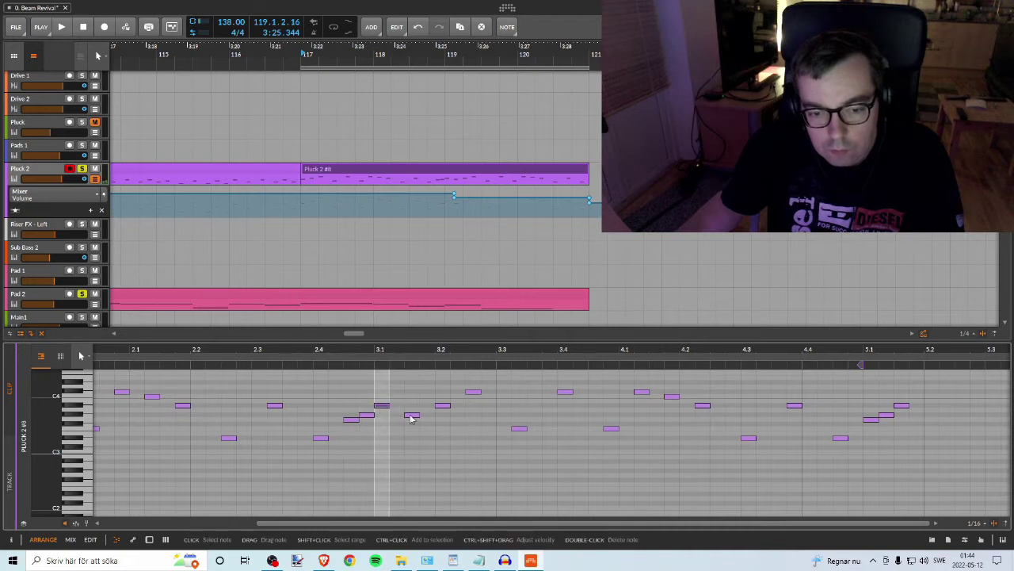
pyautogui.click(412, 416)
pyautogui.moveTo(411, 409); pyautogui.dragTo(412, 407)
# Step: Lower the notes at 3.2 and just after 3.3 to the low 2.4 note's pitch, and the note between them to the 3.1 note's pitch
pyautogui.click(442, 406)
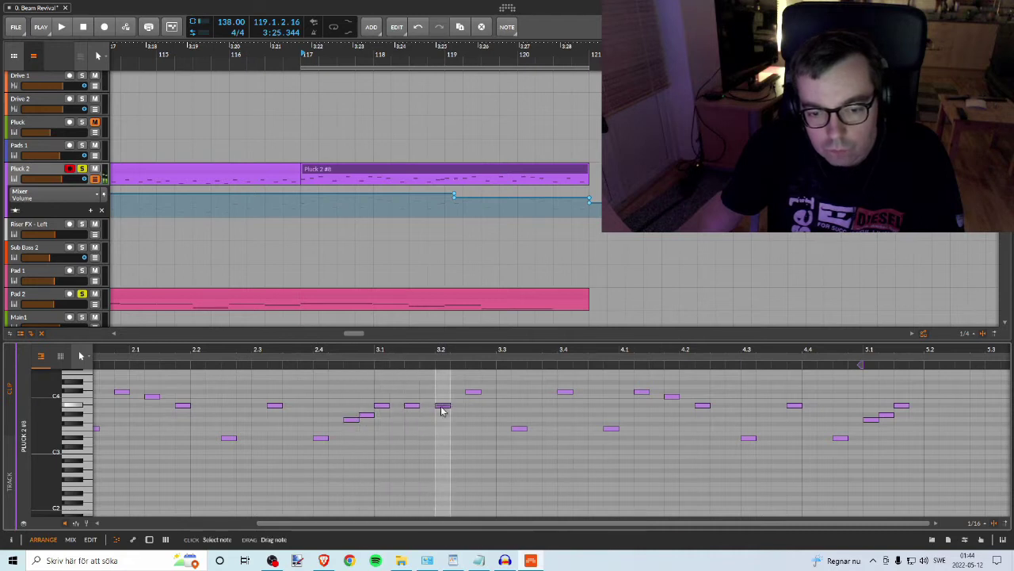
pyautogui.moveTo(442, 440); pyautogui.dragTo(441, 439)
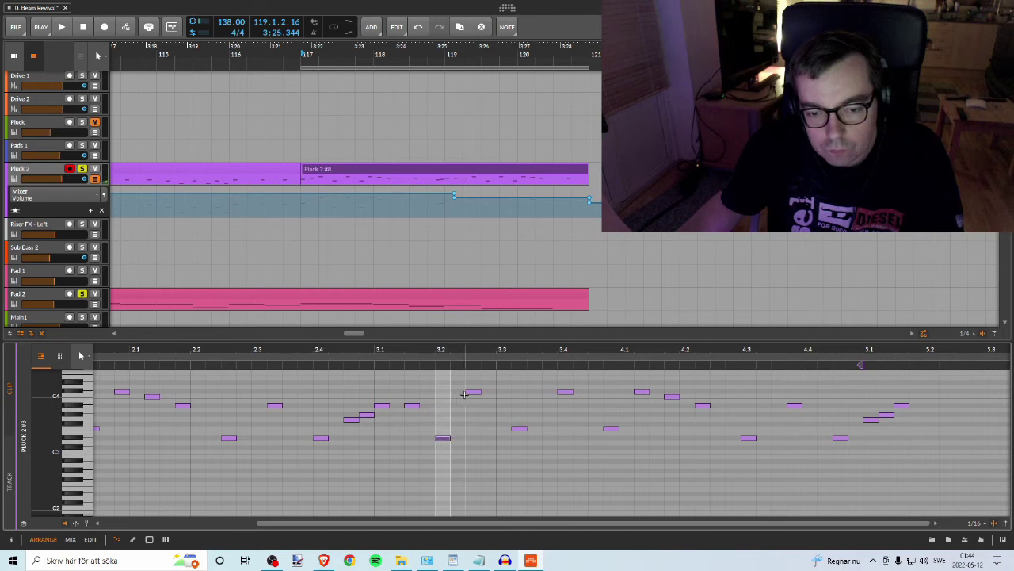
pyautogui.click(470, 392)
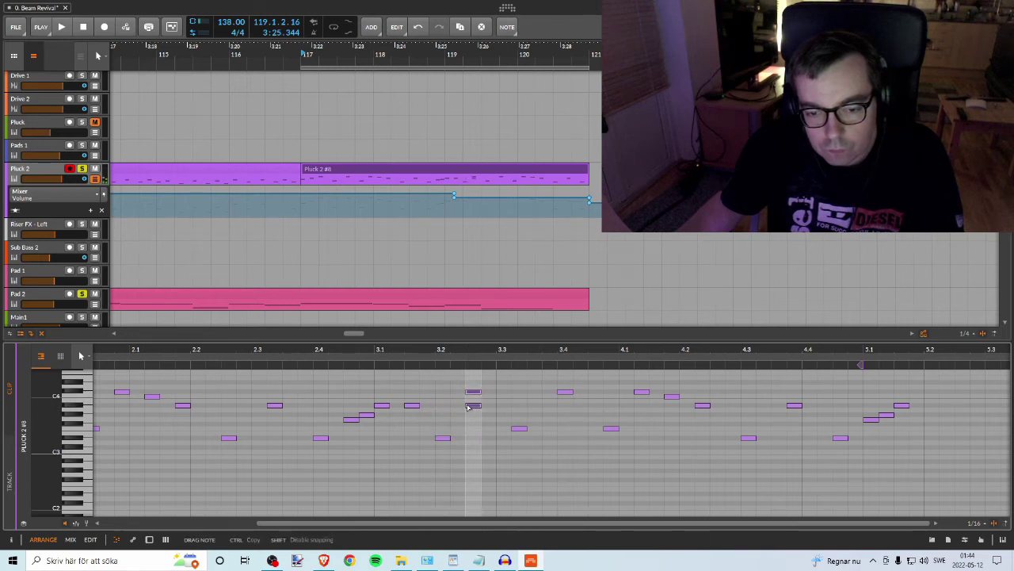
pyautogui.moveTo(467, 406); pyautogui.dragTo(469, 407)
pyautogui.moveTo(519, 429); pyautogui.dragTo(517, 439)
# Step: Listen to the repitched notes between 3.1 and 3.3, auditioning individual notes and replaying from just before 3.1
pyautogui.press('space')
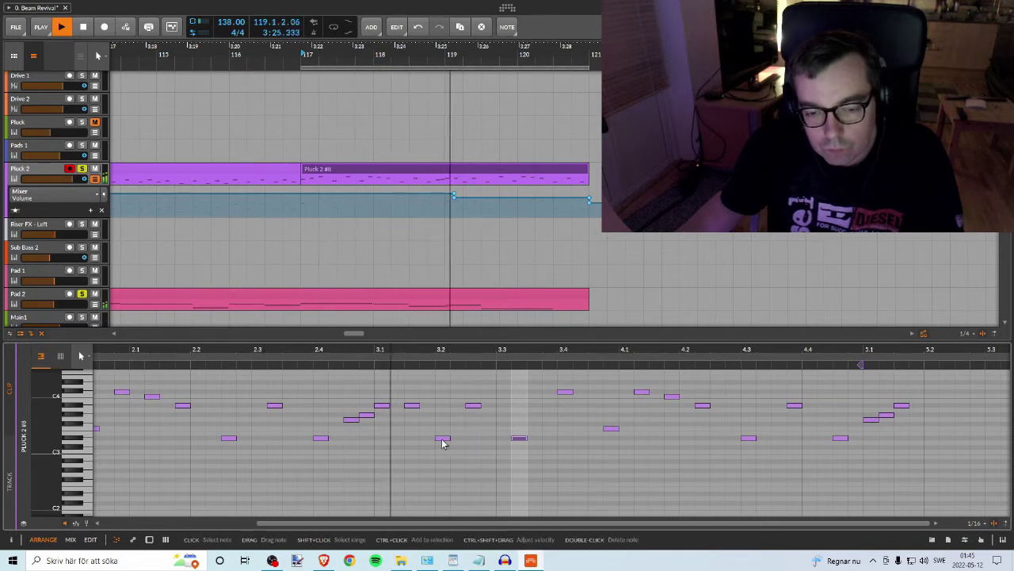
pyautogui.click(413, 405)
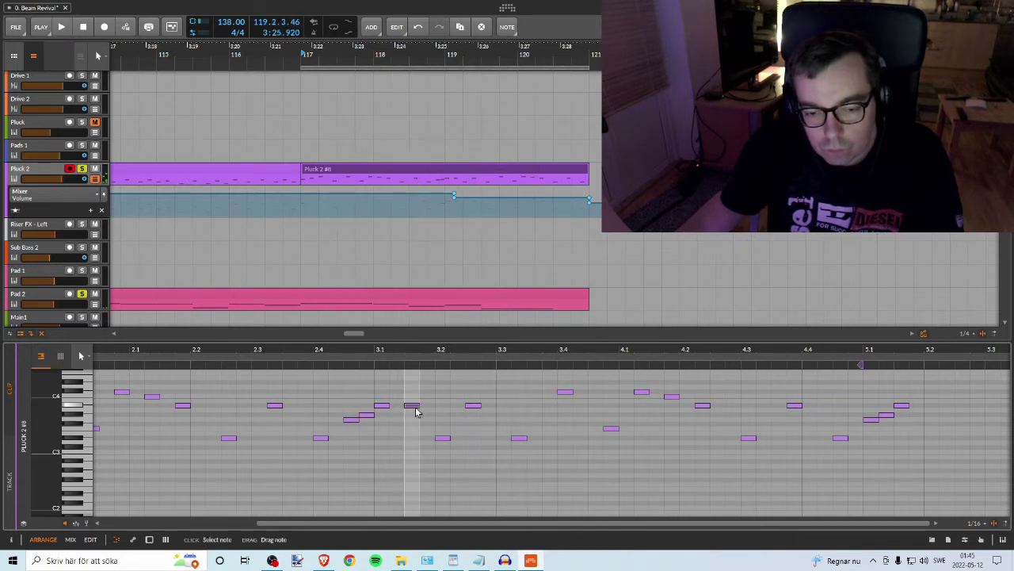
pyautogui.click(441, 437)
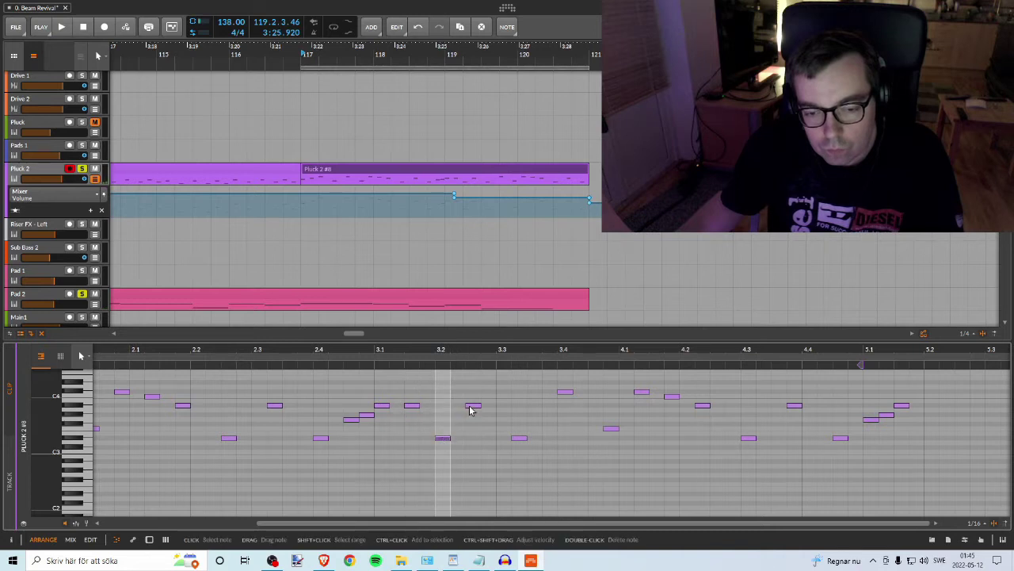
pyautogui.press('space')
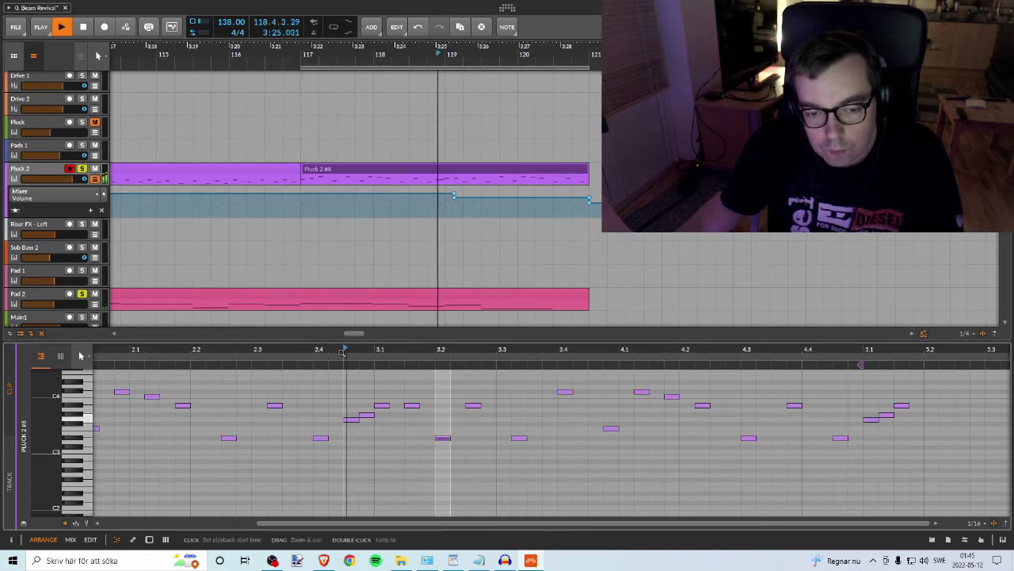
pyautogui.press('space')
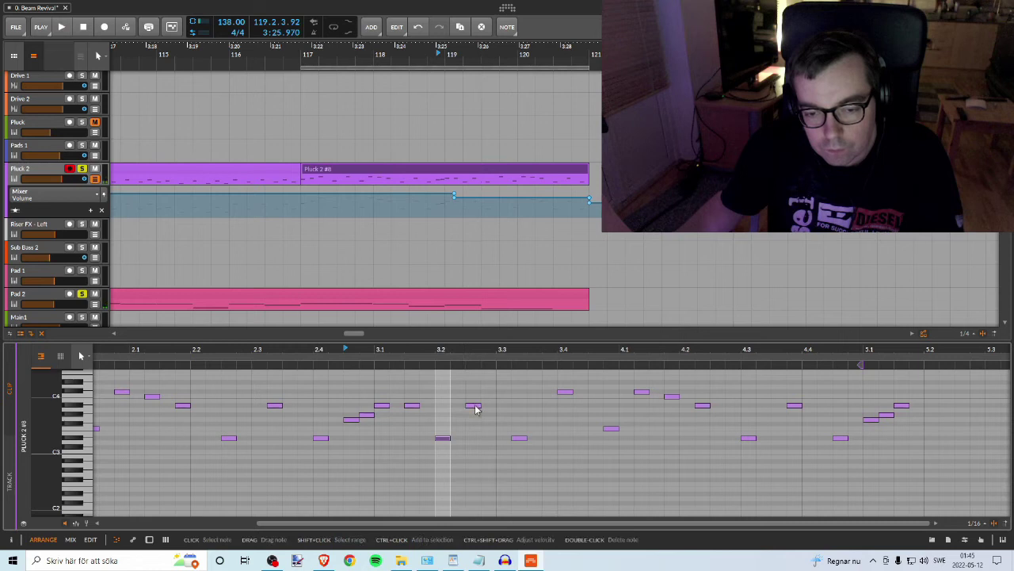
# Step: Shift the upper note between 3.2 and 3.3 and the low note at 3.2 each one sixteenth later, checking each by playback
pyautogui.click(475, 407)
pyautogui.moveTo(492, 408); pyautogui.dragTo(491, 409)
pyautogui.press('space')
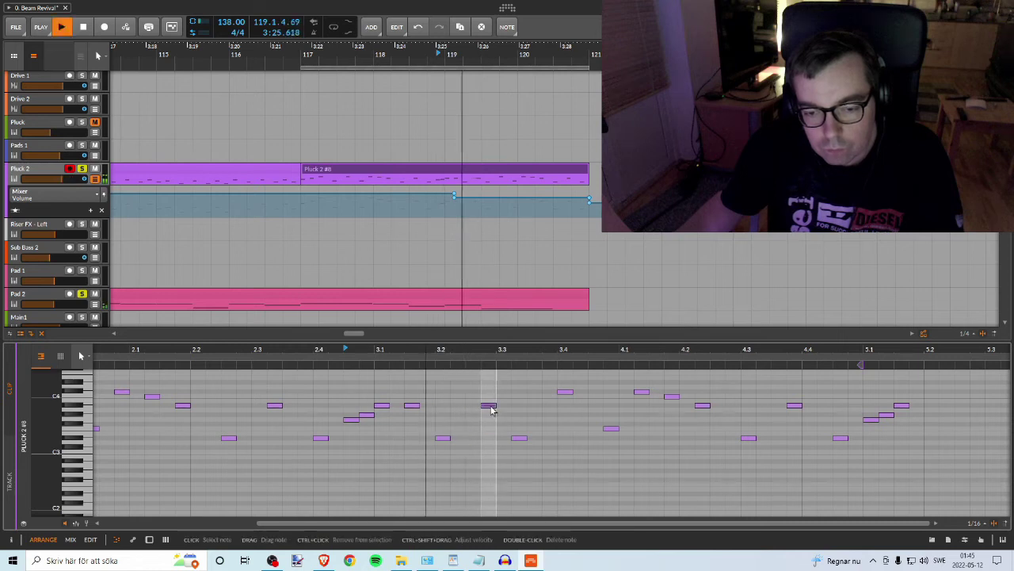
pyautogui.press('space')
pyautogui.click(411, 405)
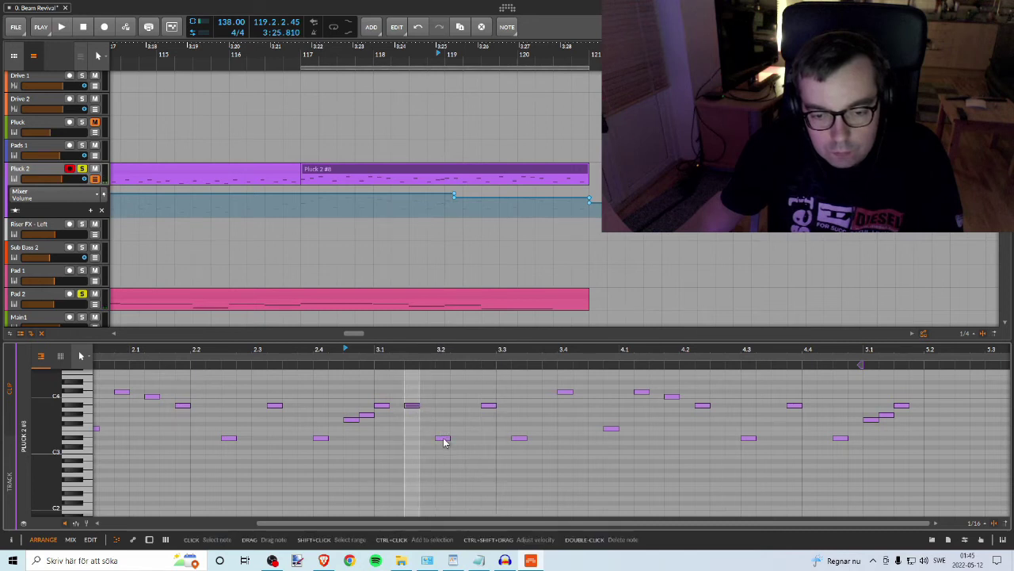
pyautogui.moveTo(444, 442); pyautogui.dragTo(458, 441)
pyautogui.press('space')
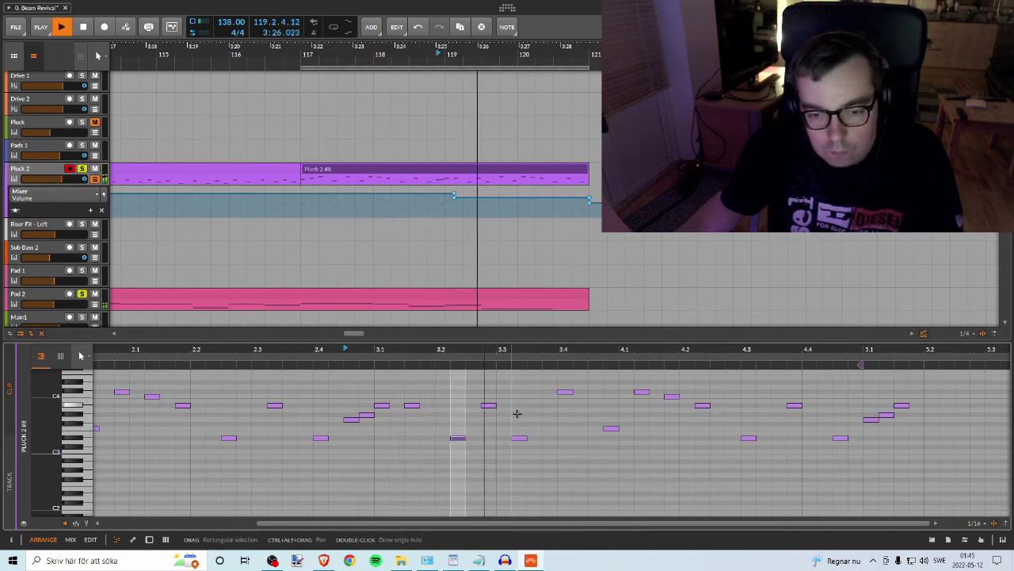
pyautogui.press('space')
# Step: Move the low note after 3.3 two sixteenths later and the upper note before it onto 3.3, checking the rhythm by playback
pyautogui.click(520, 439)
pyautogui.moveTo(521, 442); pyautogui.dragTo(536, 441)
pyautogui.press('space')
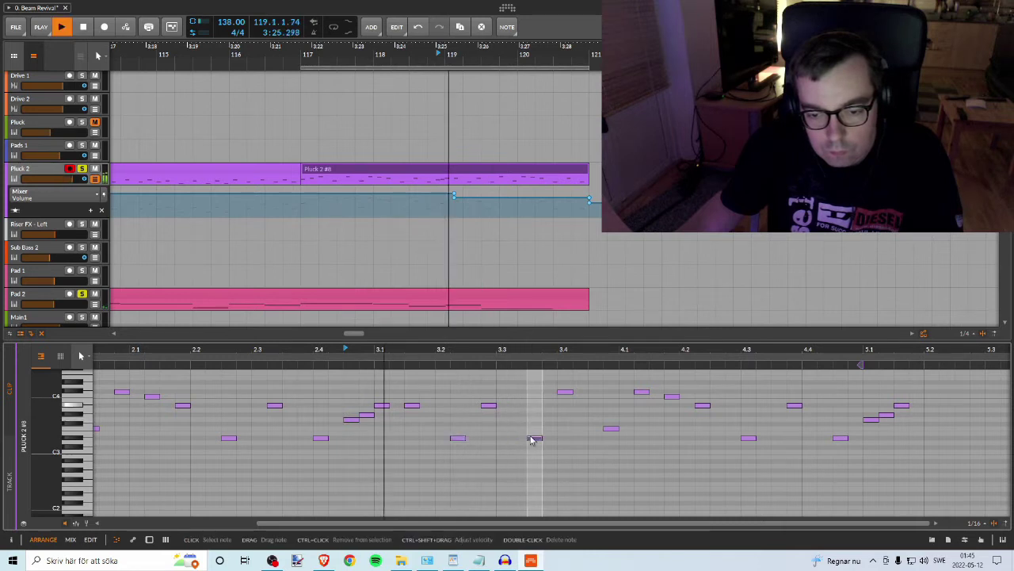
pyautogui.press('space')
pyautogui.click(492, 406)
pyautogui.moveTo(493, 406); pyautogui.dragTo(509, 406)
pyautogui.press('space')
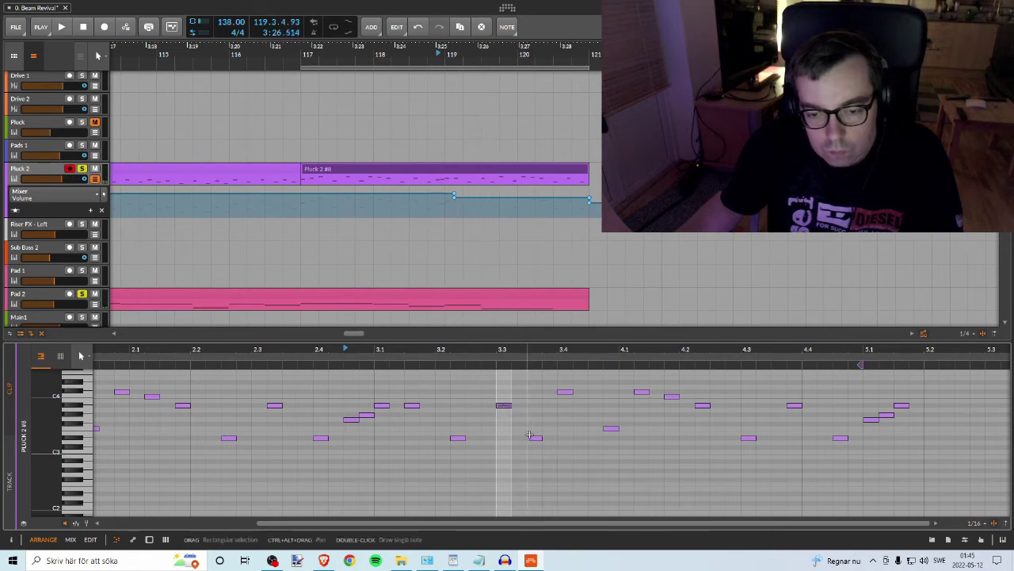
pyautogui.moveTo(534, 438); pyautogui.dragTo(552, 443)
pyautogui.press('space')
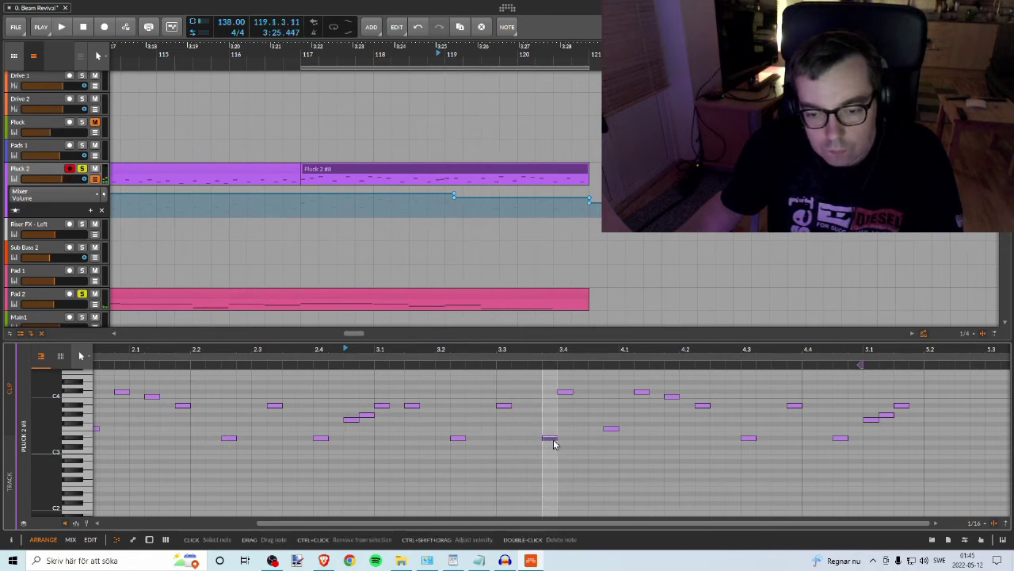
pyautogui.press('space')
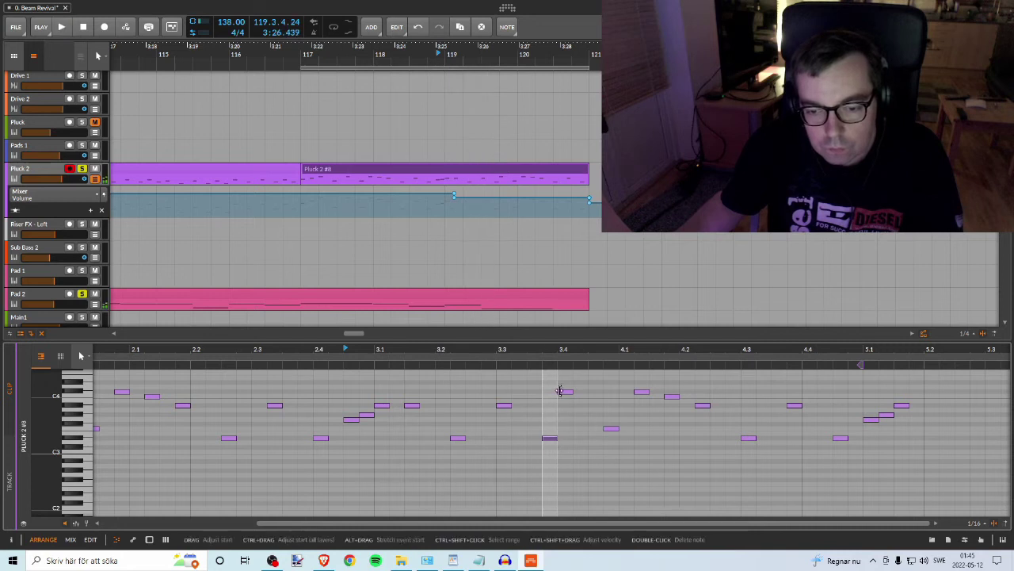
# Step: Move the high note at 3.4 one sixteenth later and raise the note just before 4.1 to C4, checking the phrase by playback
pyautogui.click(565, 393)
pyautogui.moveTo(580, 395); pyautogui.dragTo(579, 394)
pyautogui.press('space')
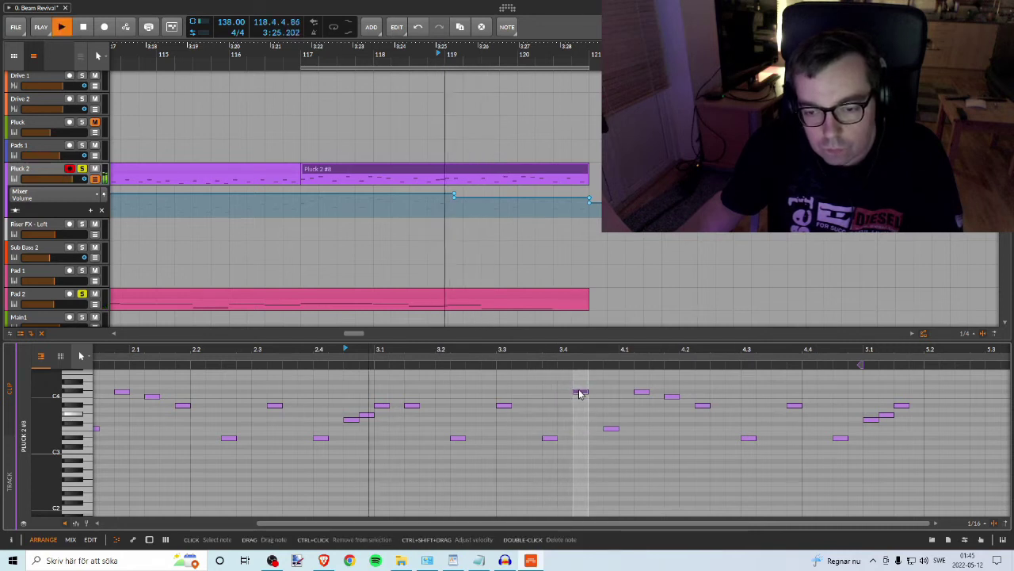
pyautogui.press('space')
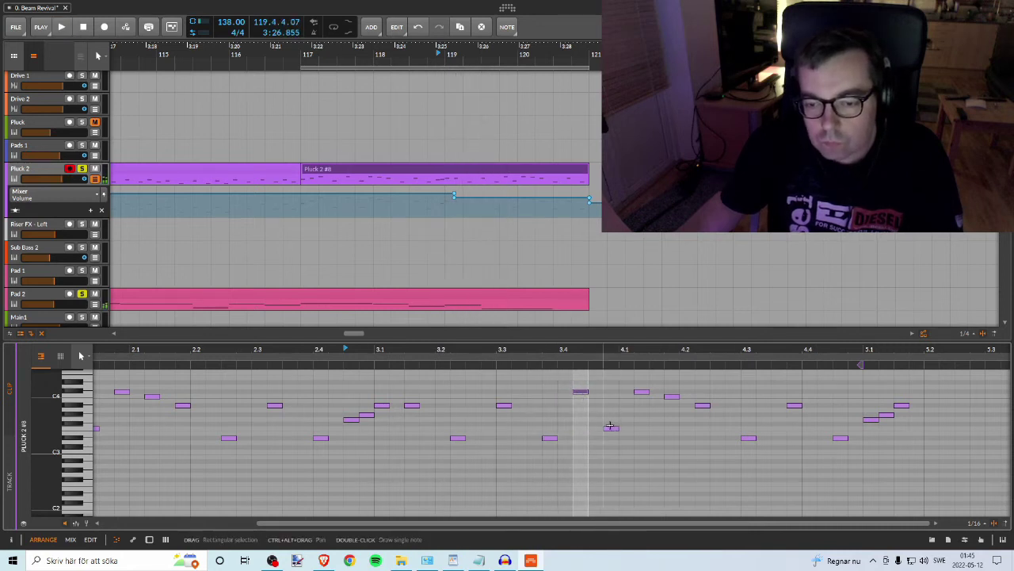
pyautogui.moveTo(611, 431); pyautogui.dragTo(611, 400)
pyautogui.press('space')
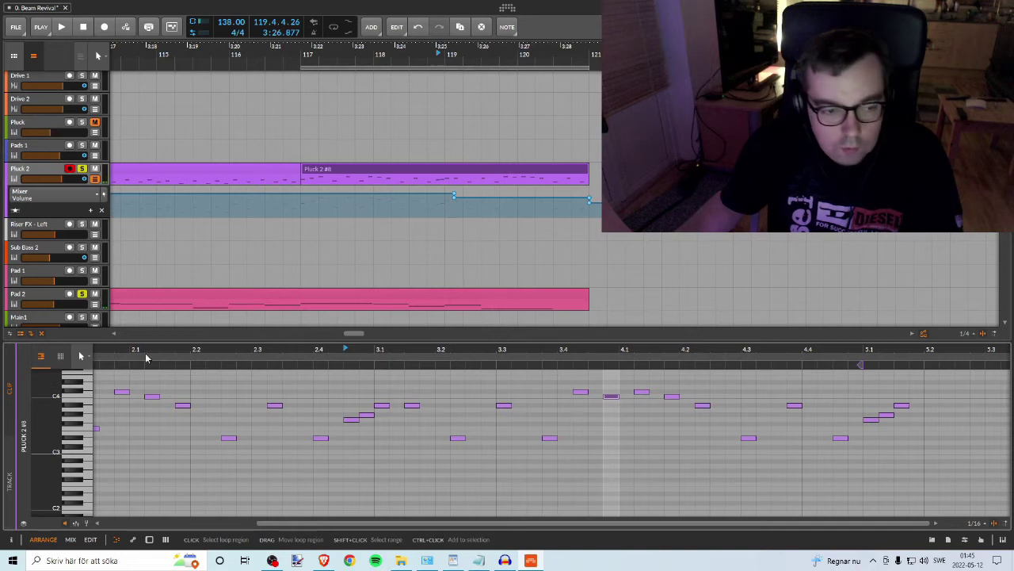
# Step: Listen to the whole phrase of the clip, replaying from 2.1, from the clip start and from between 2.3 and 2.4
pyautogui.press('space')
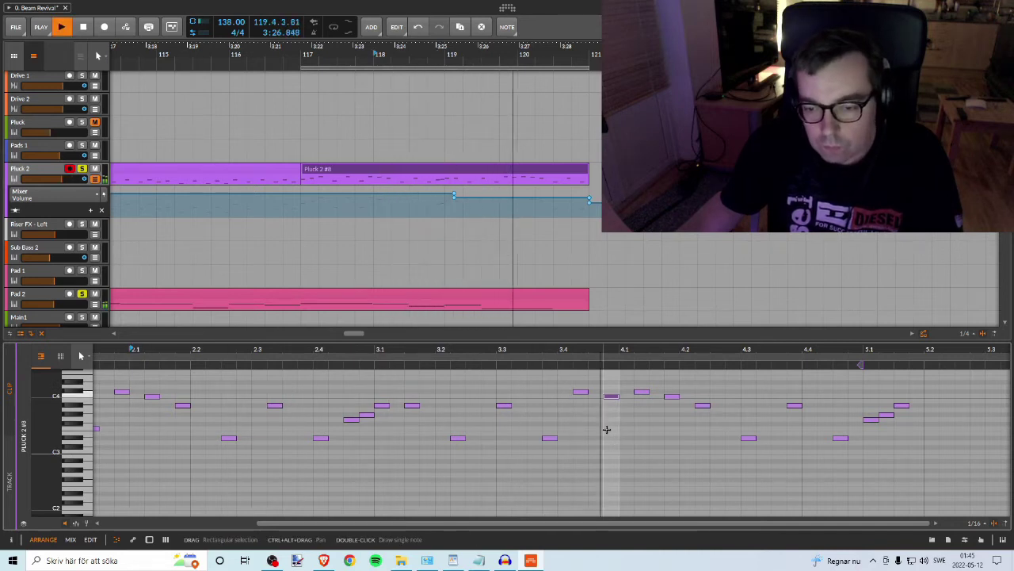
pyautogui.press('space')
pyautogui.moveTo(649, 351); pyautogui.dragTo(571, 309)
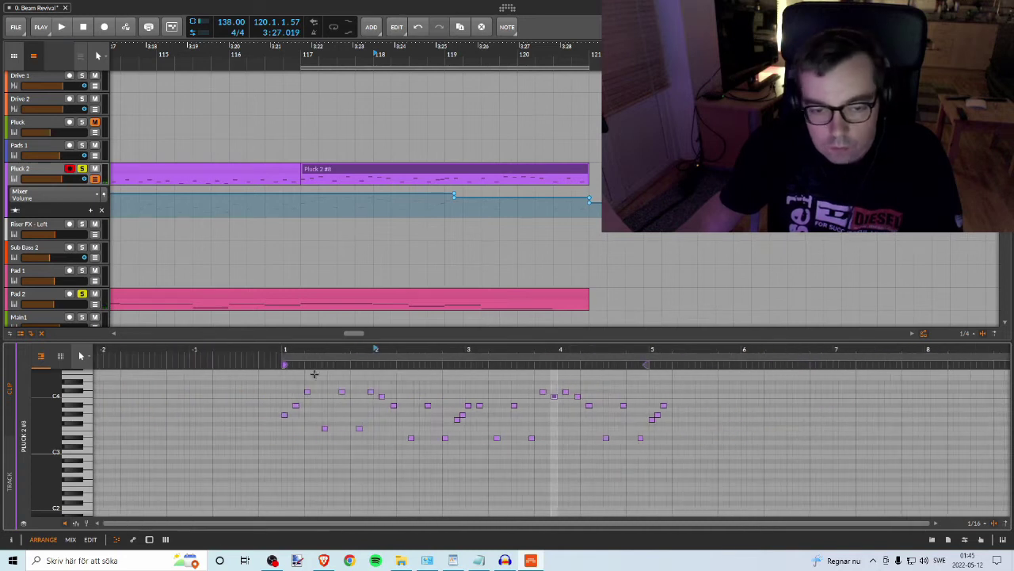
pyautogui.press('space')
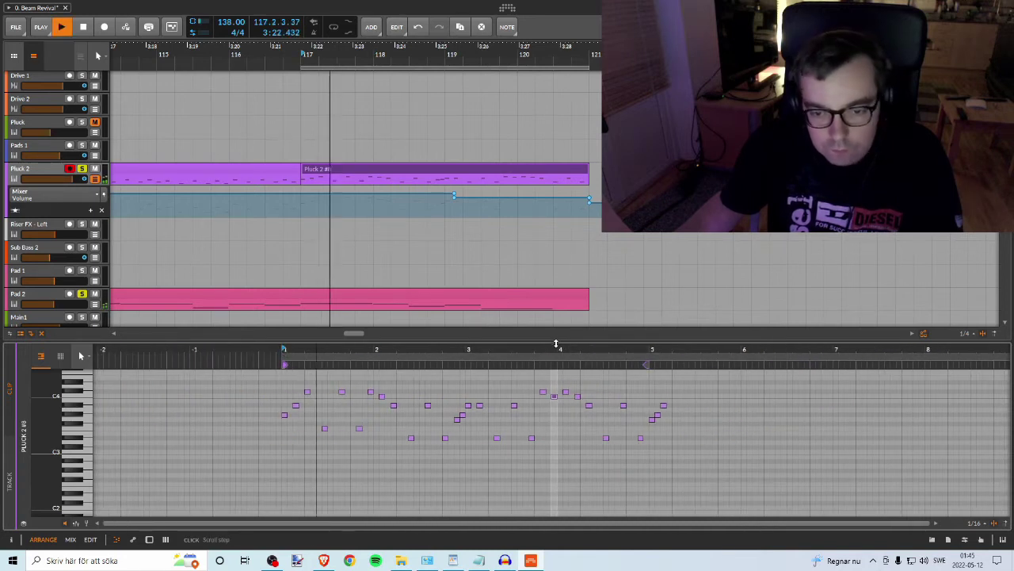
pyautogui.press('+')
pyautogui.moveTo(520, 352); pyautogui.dragTo(465, 370)
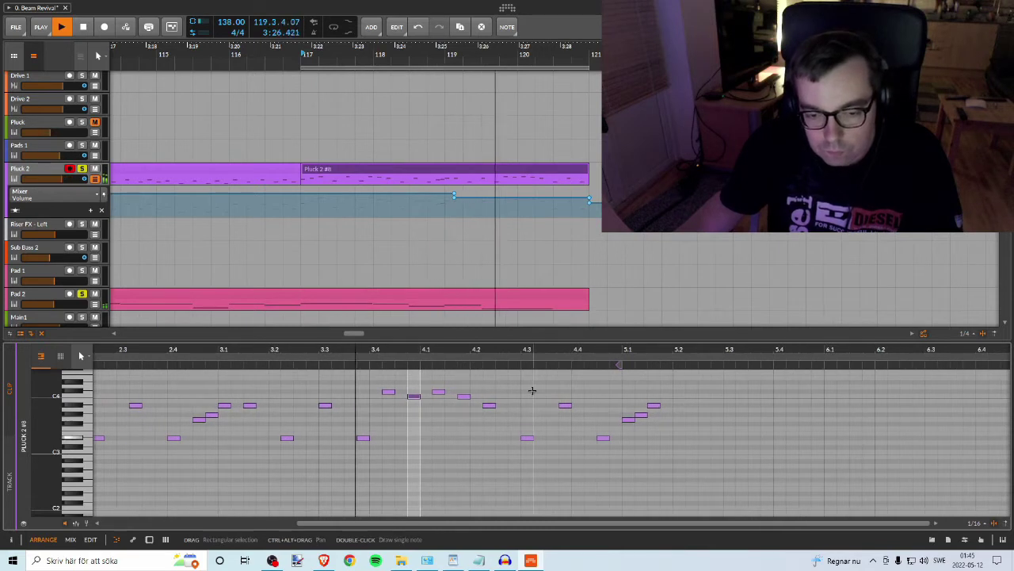
pyautogui.press('space')
pyautogui.hscroll(-3, 278, 362)
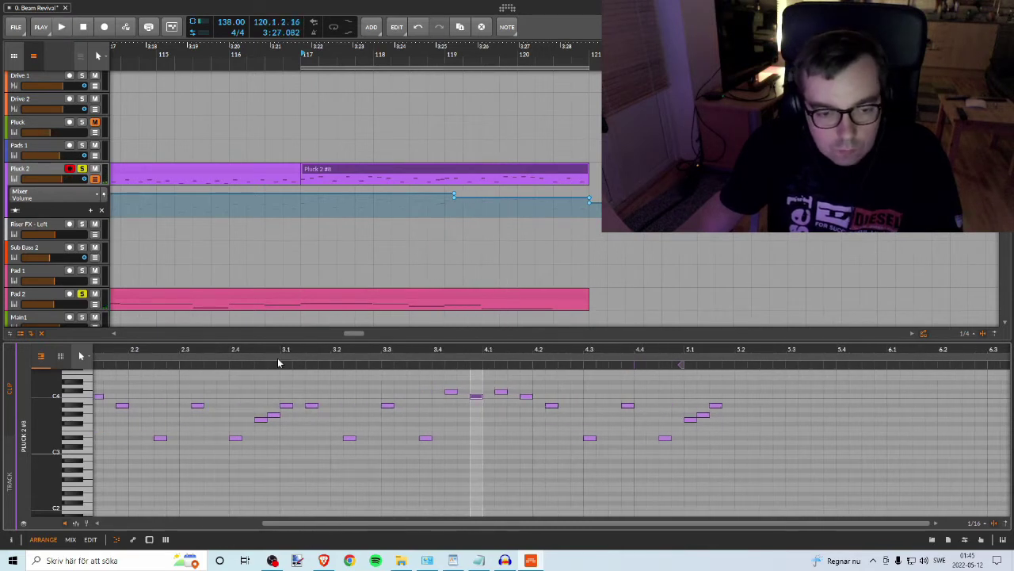
pyautogui.click(204, 349)
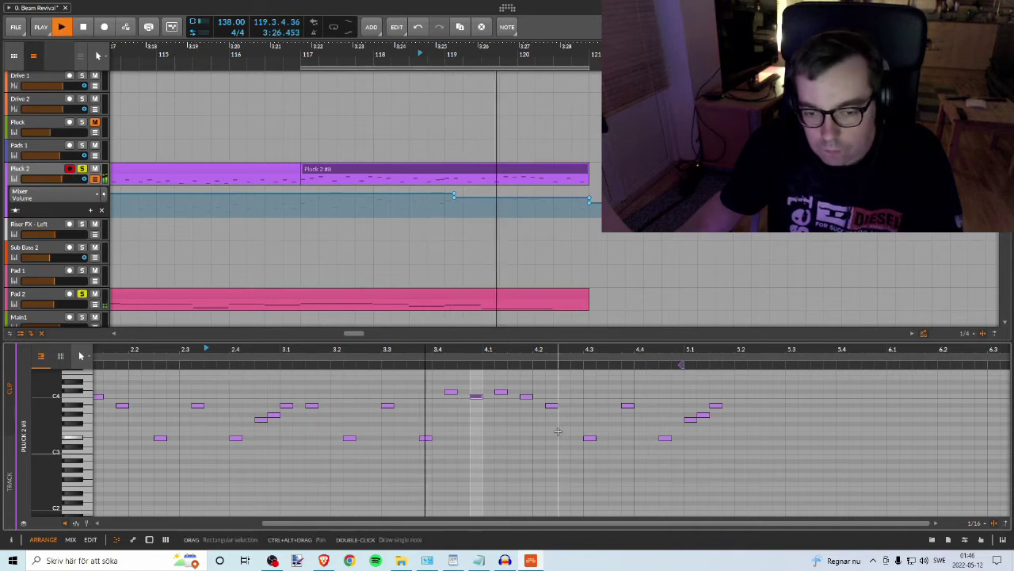
pyautogui.press('space')
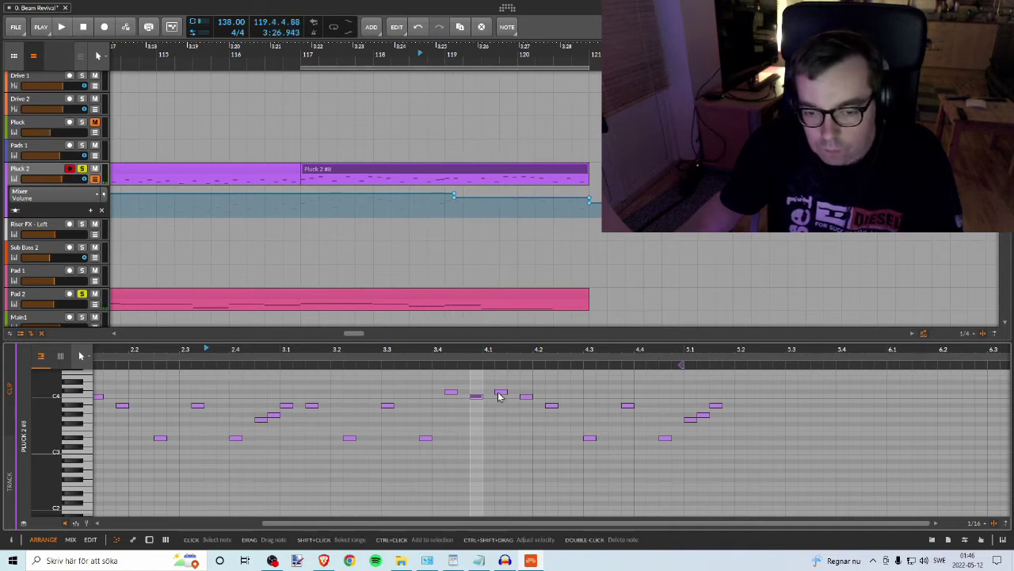
# Step: Delete all notes of the Pluck 2 #8 clip from 4.1 onward
pyautogui.moveTo(490, 348); pyautogui.dragTo(525, 350)
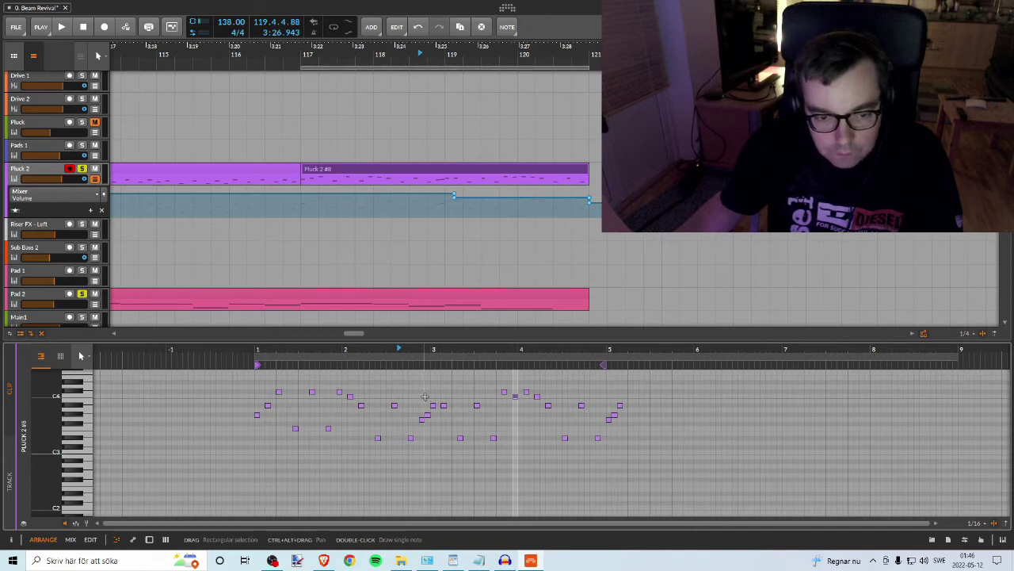
pyautogui.moveTo(639, 381); pyautogui.dragTo(523, 461)
pyautogui.press('Delete')
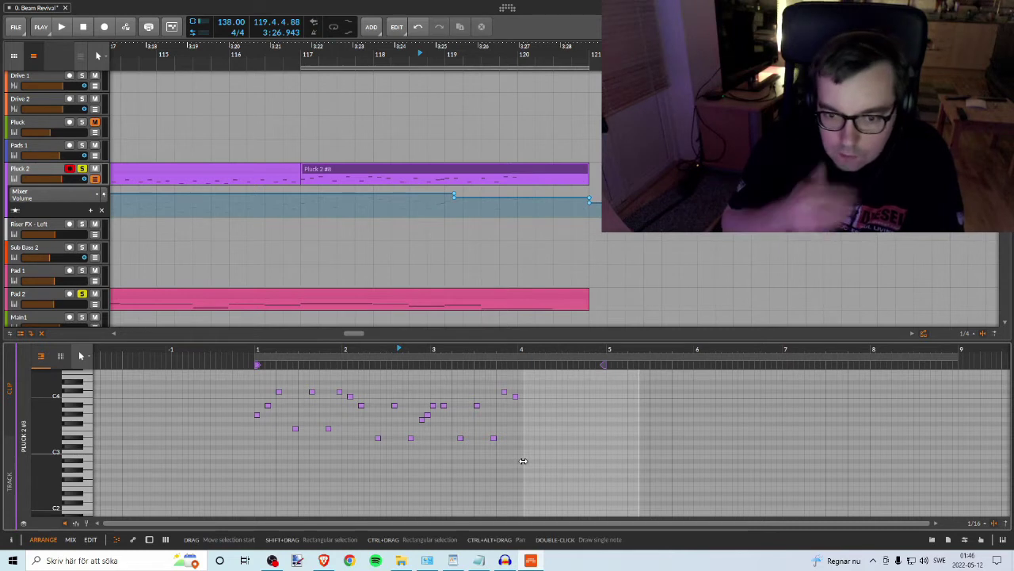
# Step: Listen to the shortened phrase from the clip start, then replay only its ending from 3.3
pyautogui.click(251, 355)
pyautogui.press('space')
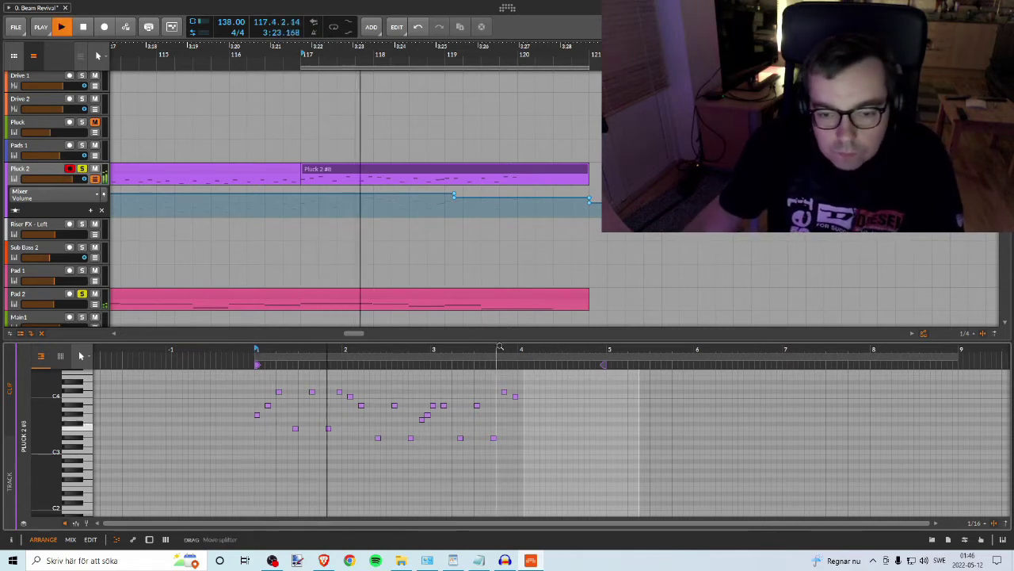
pyautogui.moveTo(500, 349); pyautogui.dragTo(538, 380)
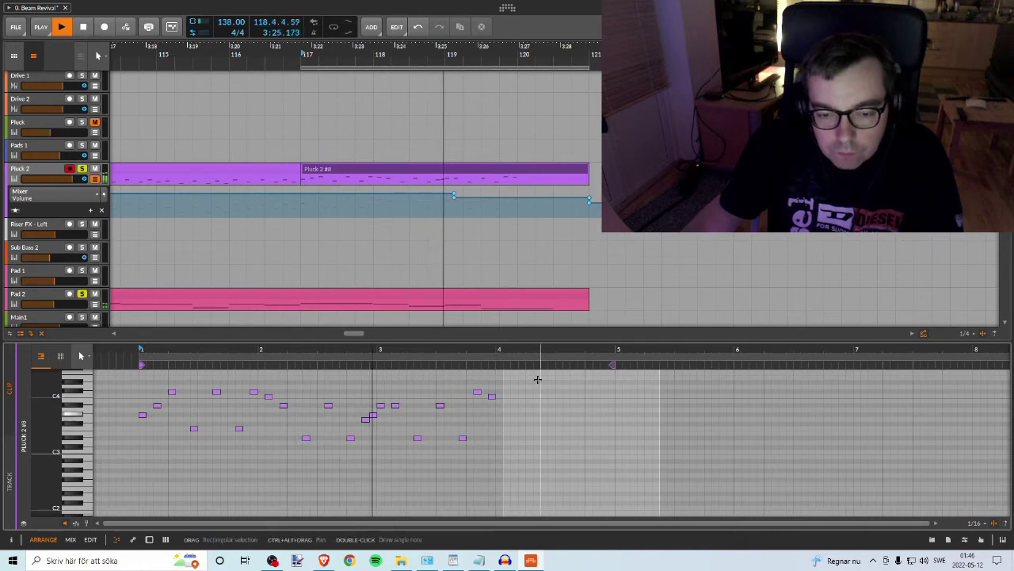
pyautogui.press('space')
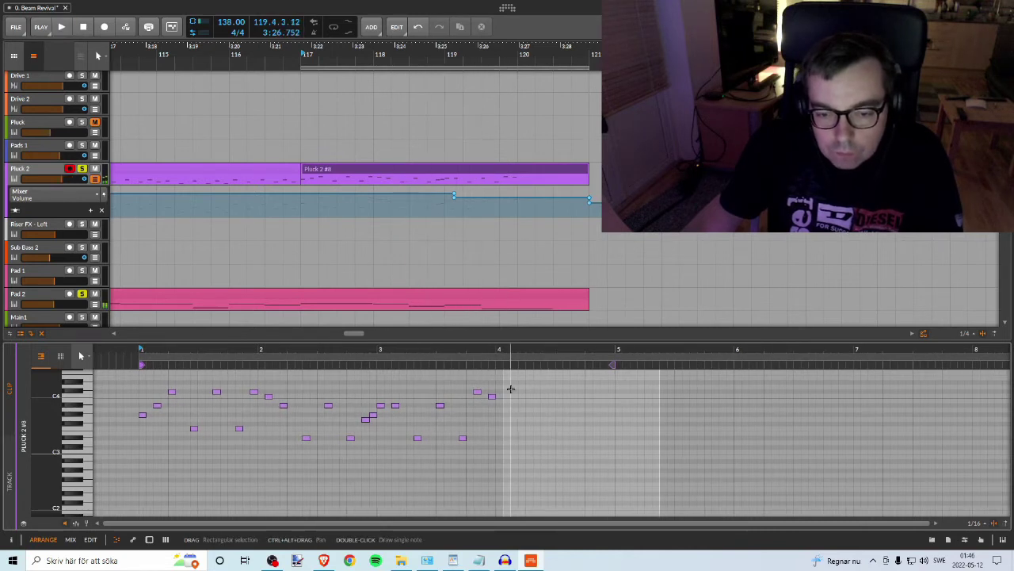
pyautogui.moveTo(488, 349); pyautogui.dragTo(490, 379)
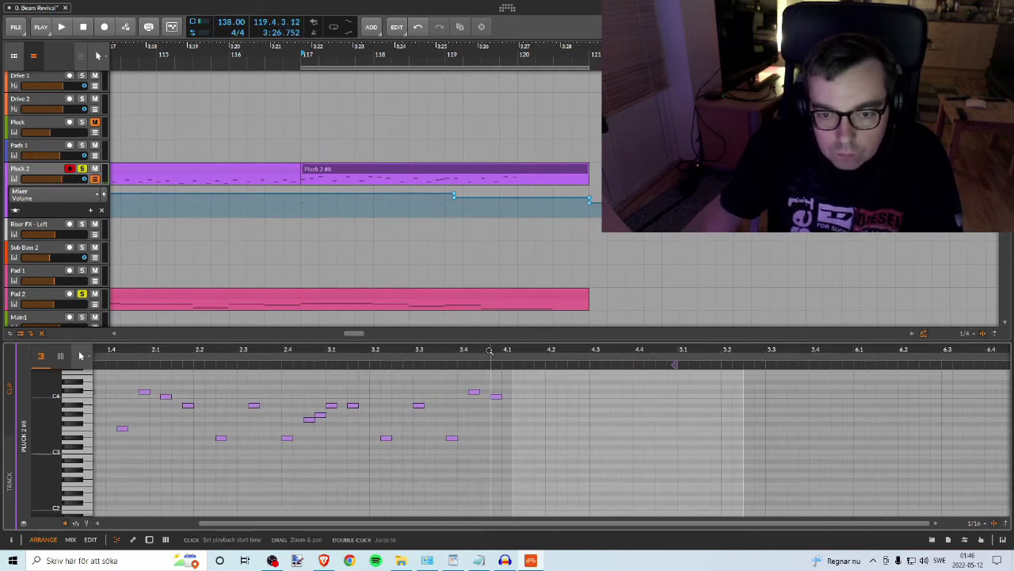
pyautogui.press('space')
pyautogui.press('space')
pyautogui.click(415, 350)
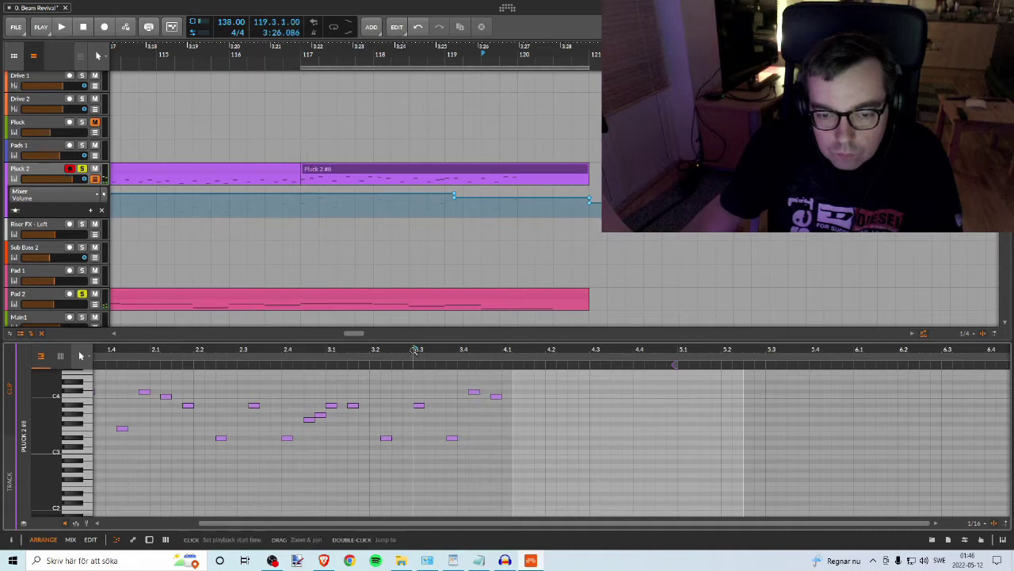
pyautogui.press('space')
pyautogui.press('space')
# Step: Move the C4 note onto 4.1 and add a copy at G#3 two sixteenths after it, checking by playback
pyautogui.click(473, 392)
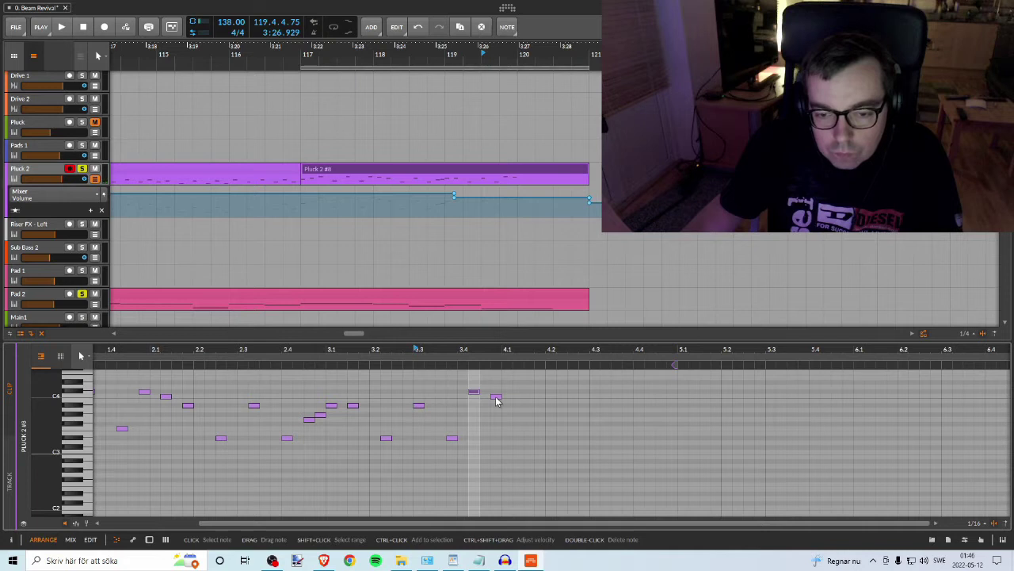
pyautogui.click(496, 398)
pyautogui.moveTo(508, 398); pyautogui.dragTo(532, 419)
pyautogui.press('space')
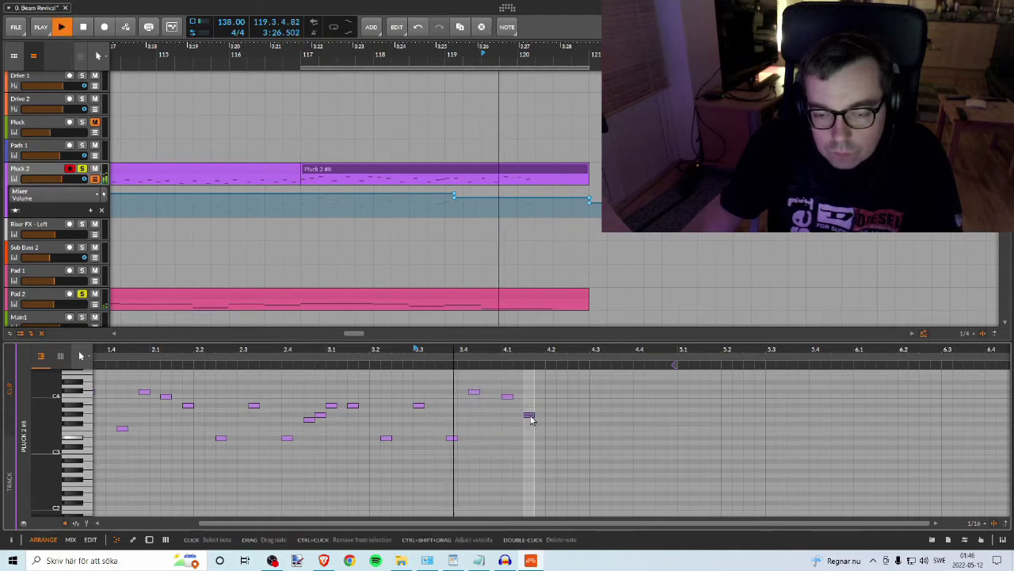
pyautogui.press('space')
pyautogui.press('space')
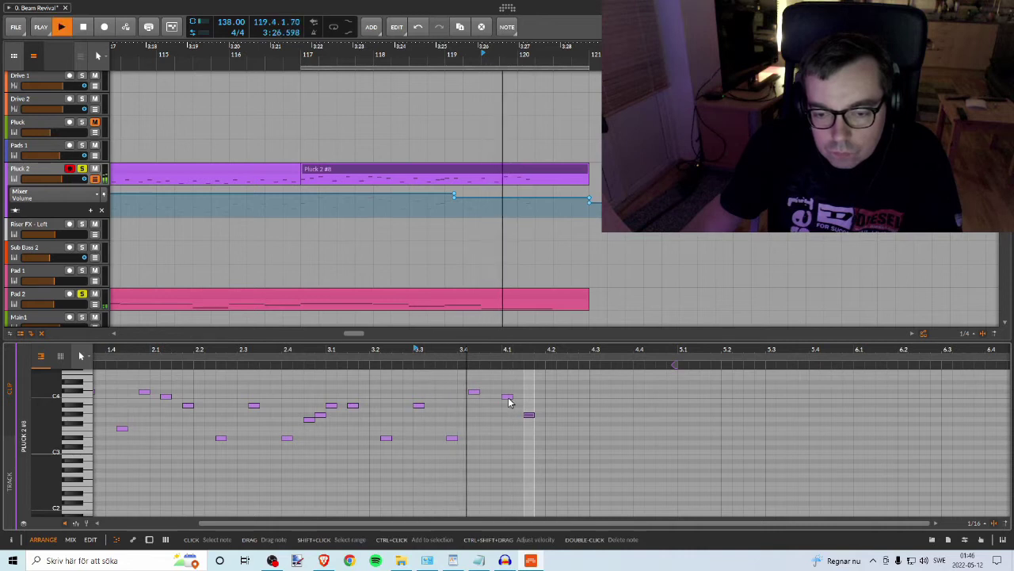
pyautogui.press('space')
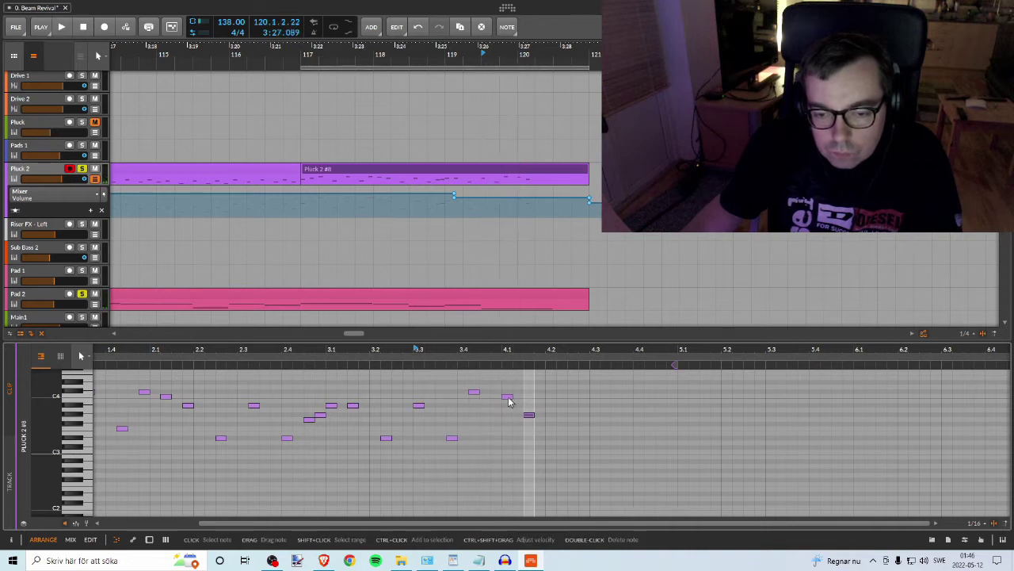
# Step: Move the C4 note back to one sixteenth before 4.1 and the G#3 note onto 4.1, checking by playback
pyautogui.moveTo(507, 398); pyautogui.dragTo(522, 418)
pyautogui.press('space')
pyautogui.press('space')
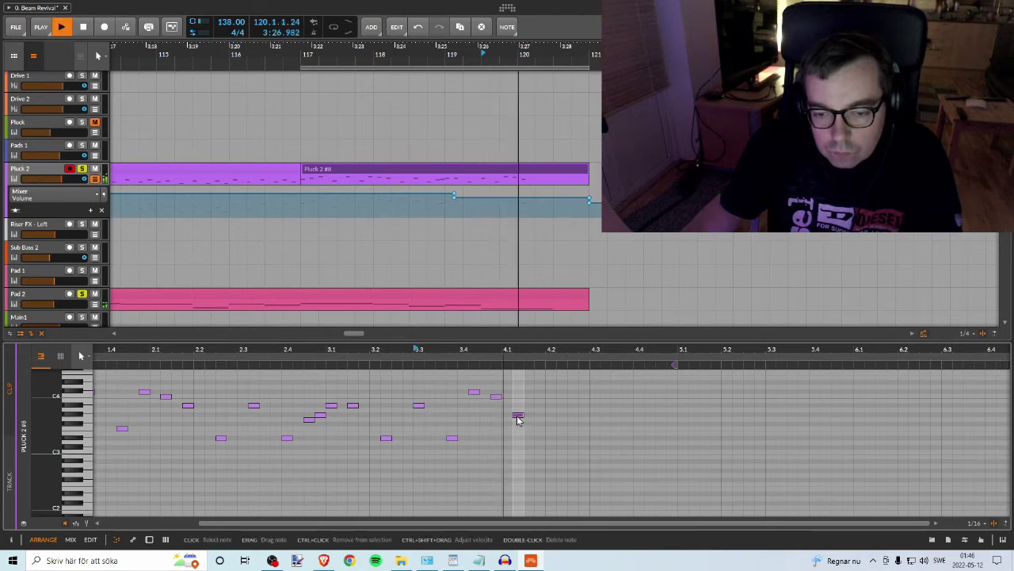
pyautogui.press('space')
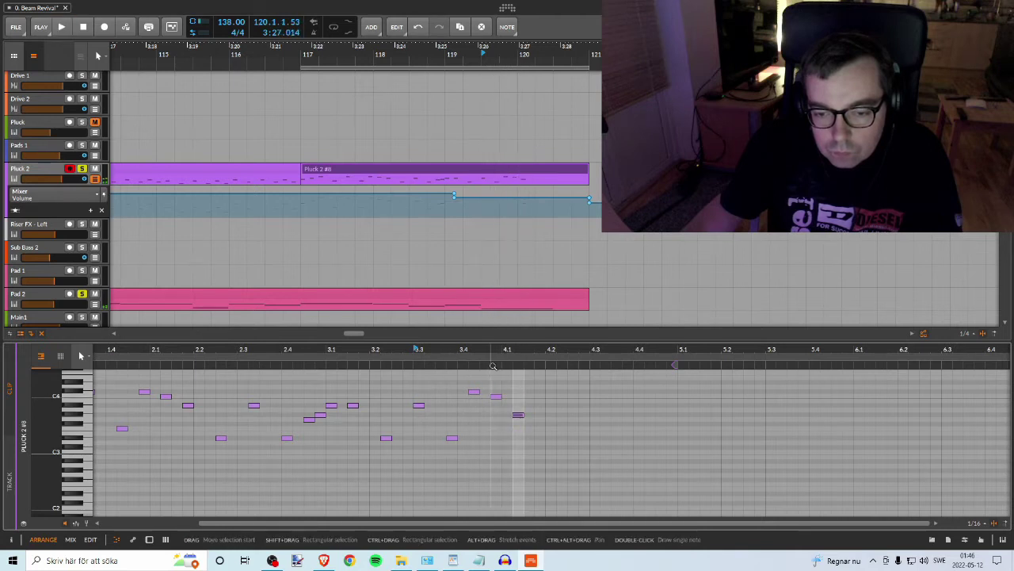
pyautogui.moveTo(513, 418); pyautogui.dragTo(508, 418)
pyautogui.press('space')
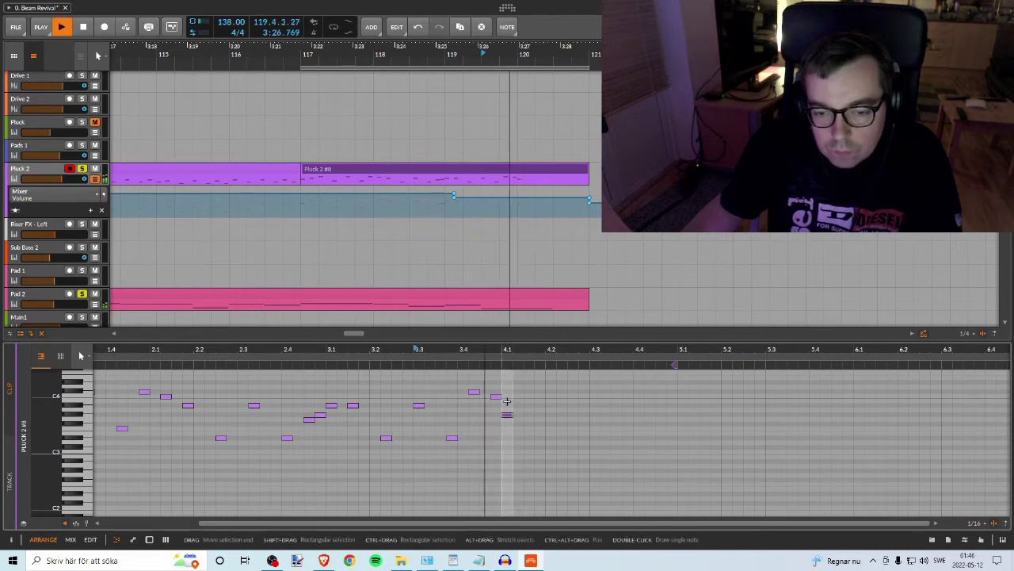
pyautogui.press('space')
# Step: Try the C4 note one sixteenth earlier and the G#3 note one sixteenth later, listening to the result
pyautogui.click(496, 398)
pyautogui.moveTo(490, 402); pyautogui.dragTo(517, 420)
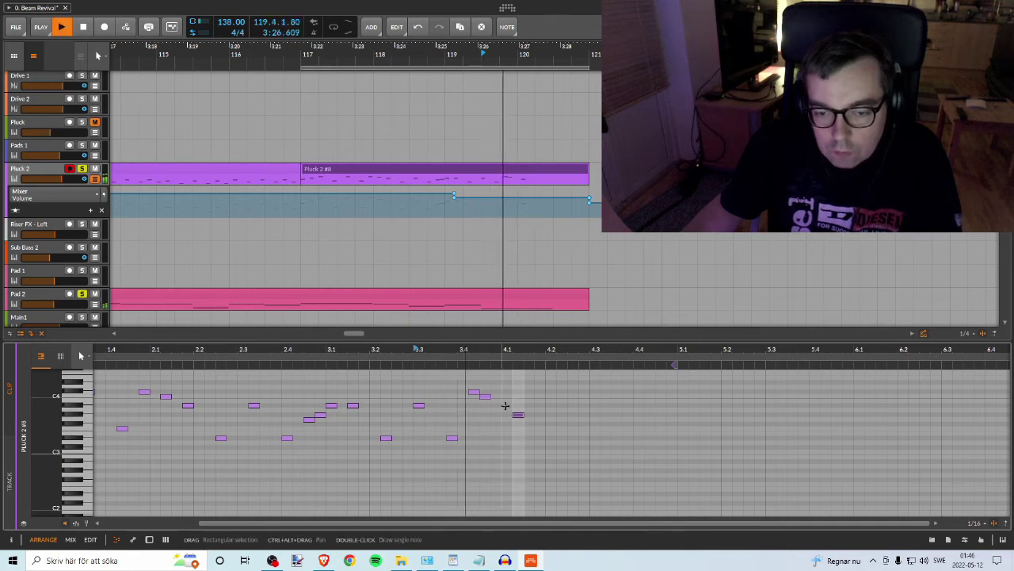
pyautogui.moveTo(494, 352); pyautogui.dragTo(494, 333)
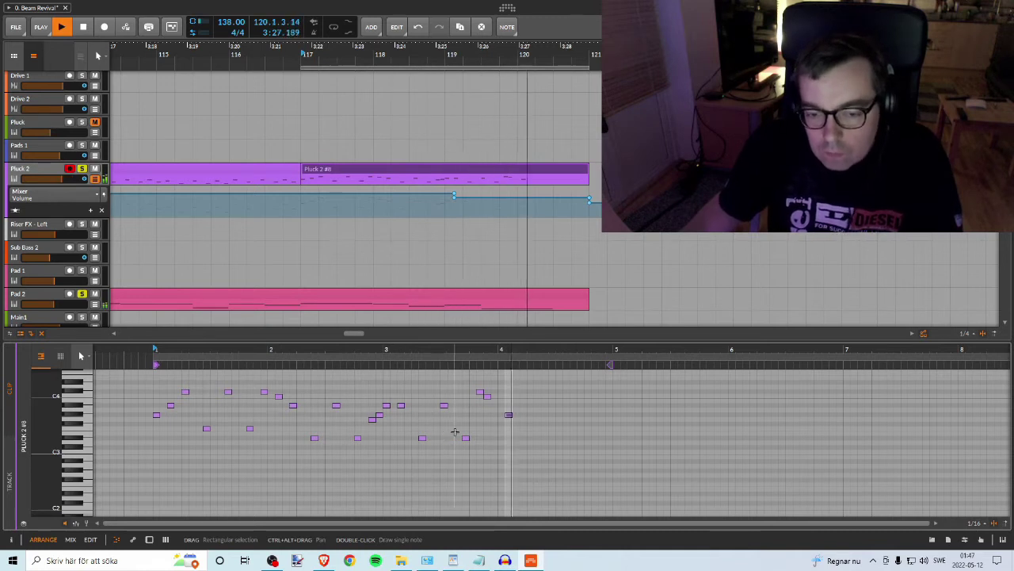
# Step: Return the C4 note to one sixteenth before 4.1 and replay the clip from its start
pyautogui.moveTo(485, 363); pyautogui.dragTo(511, 398)
pyautogui.press('space')
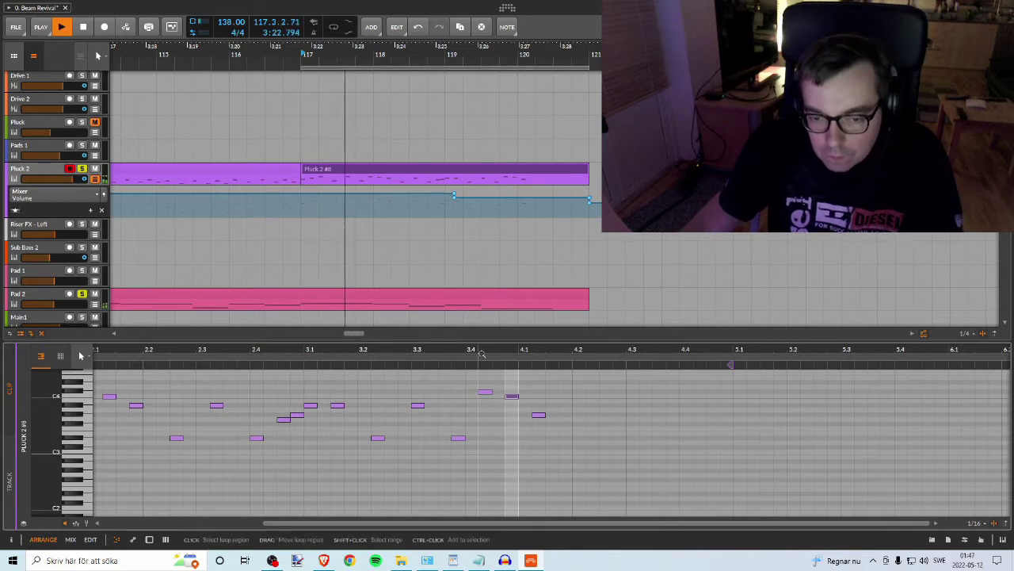
pyautogui.moveTo(492, 350); pyautogui.dragTo(460, 350)
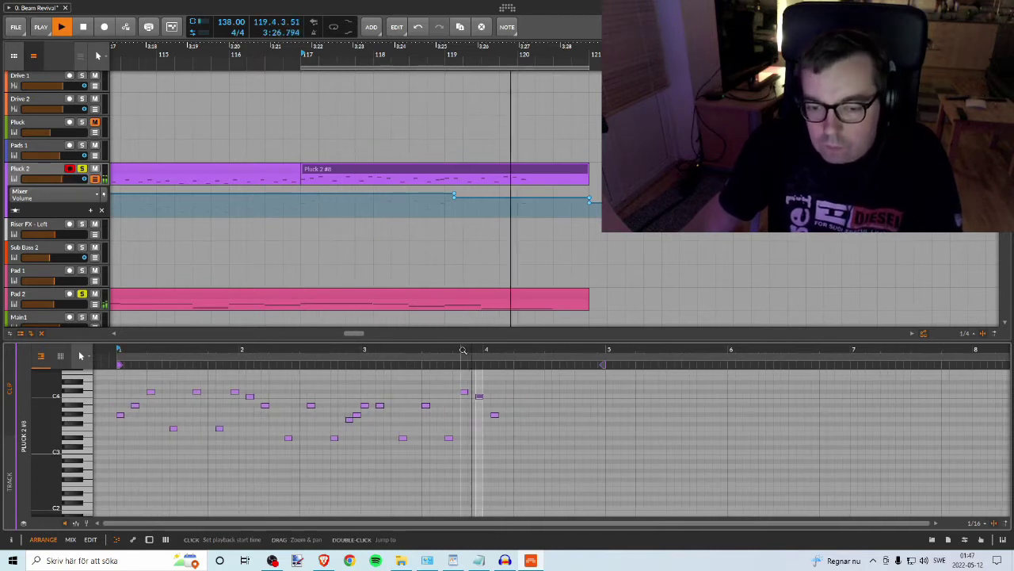
pyautogui.press('space')
pyautogui.moveTo(482, 350); pyautogui.dragTo(438, 395)
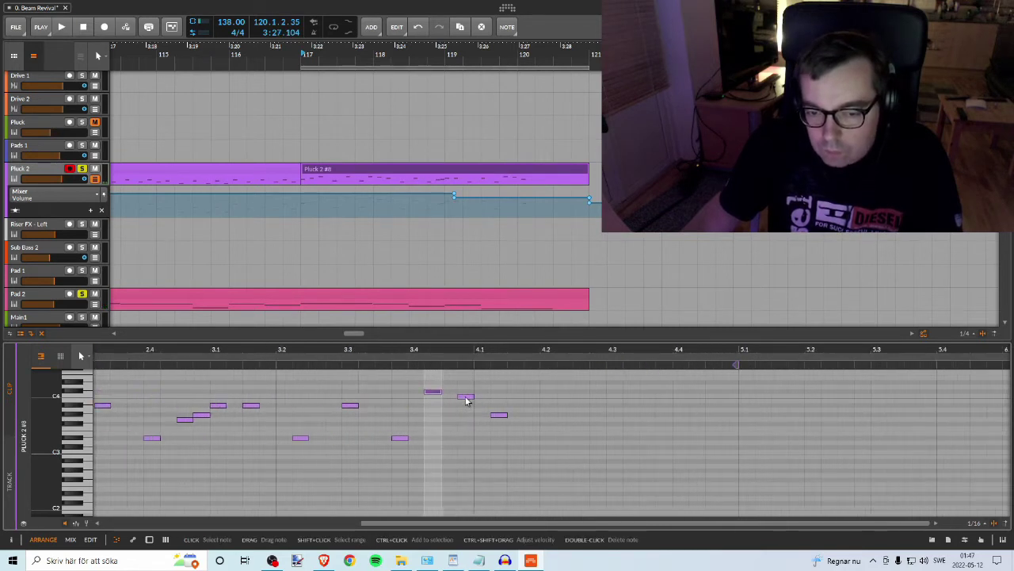
# Step: Try the C4 note on 4.1, directly before the G#3 note, and check it by playback from just before 3.4
pyautogui.moveTo(466, 400); pyautogui.dragTo(482, 400)
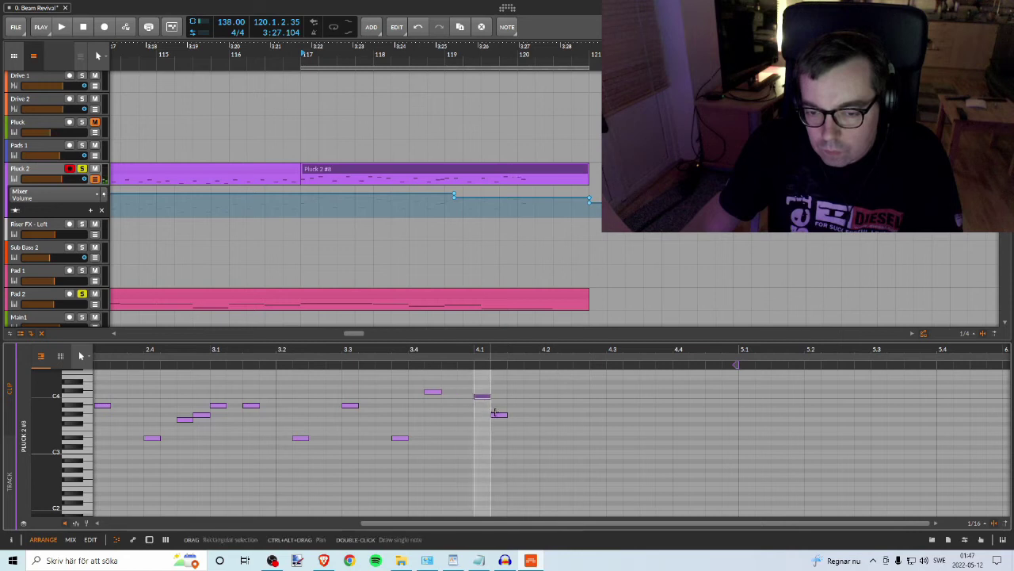
pyautogui.click(498, 414)
pyautogui.press('space')
pyautogui.press('space')
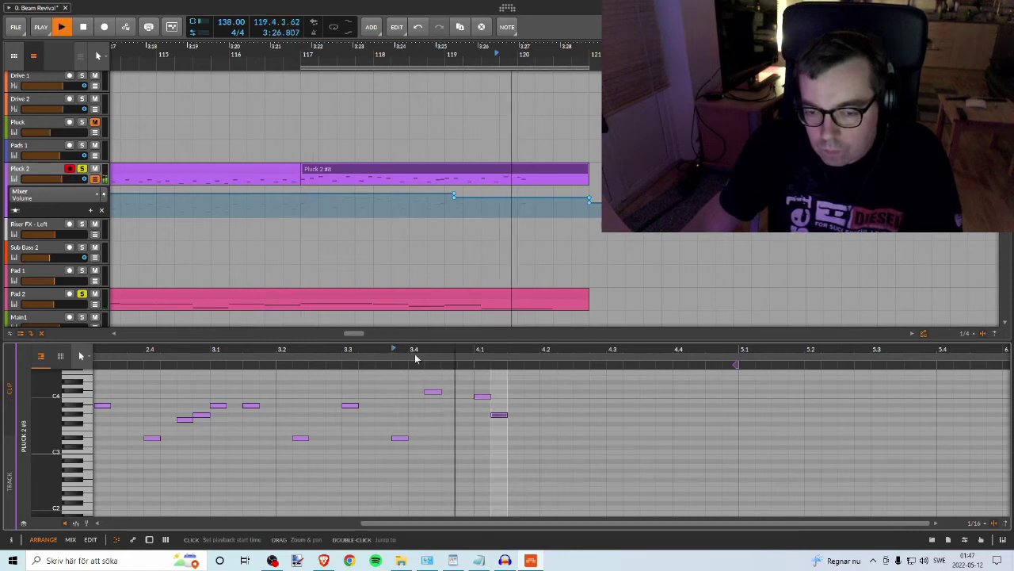
pyautogui.press('space')
# Step: Place the C4 note one sixteenth before 4.1 and the G#3 note on 4.1, replaying the ending repeatedly
pyautogui.moveTo(482, 398)
pyautogui.mouseDown()
pyautogui.moveTo(465, 398)
pyautogui.moveTo(515, 415)
pyautogui.moveTo(482, 417)
pyautogui.mouseUp()
pyautogui.press('space')
pyautogui.press('space')
pyautogui.press('space')
pyautogui.press('space')
pyautogui.press('space')
pyautogui.press('space')
pyautogui.press('space')
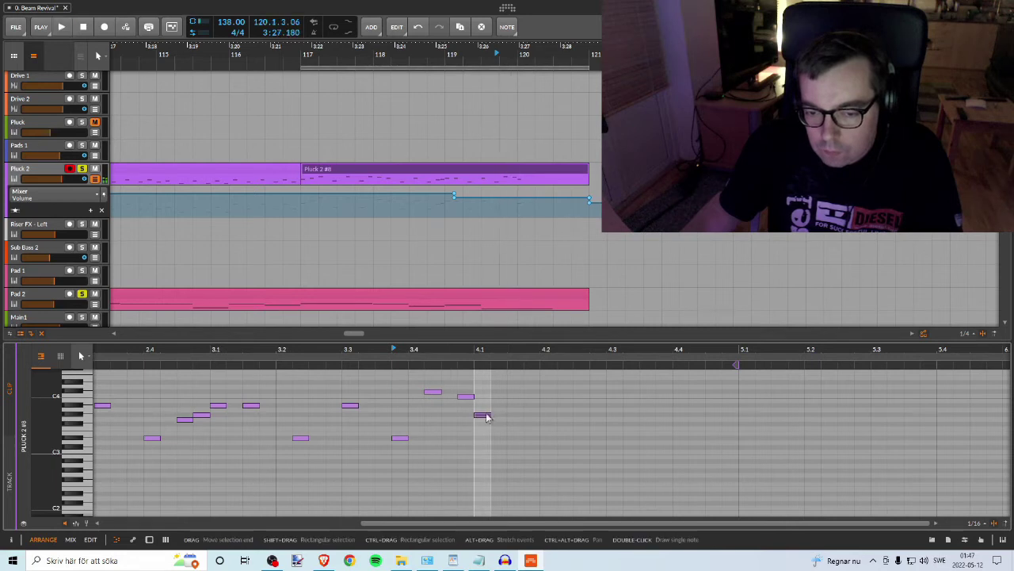
# Step: Replay the clip from its start and move the high note after 3.4 one sixteenth earlier, onto 3.4
pyautogui.press('space')
pyautogui.moveTo(465, 350); pyautogui.dragTo(471, 350)
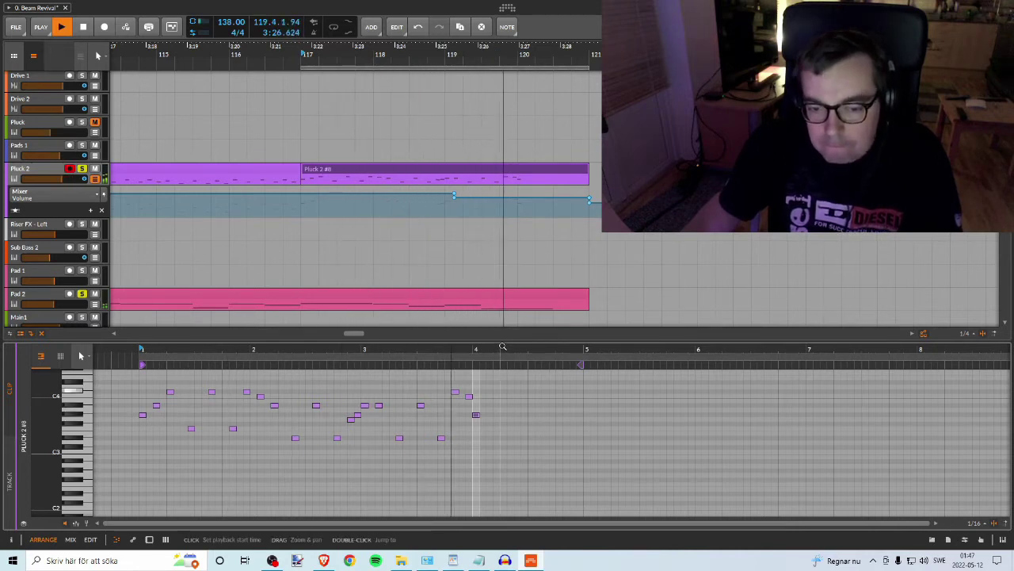
pyautogui.press('space')
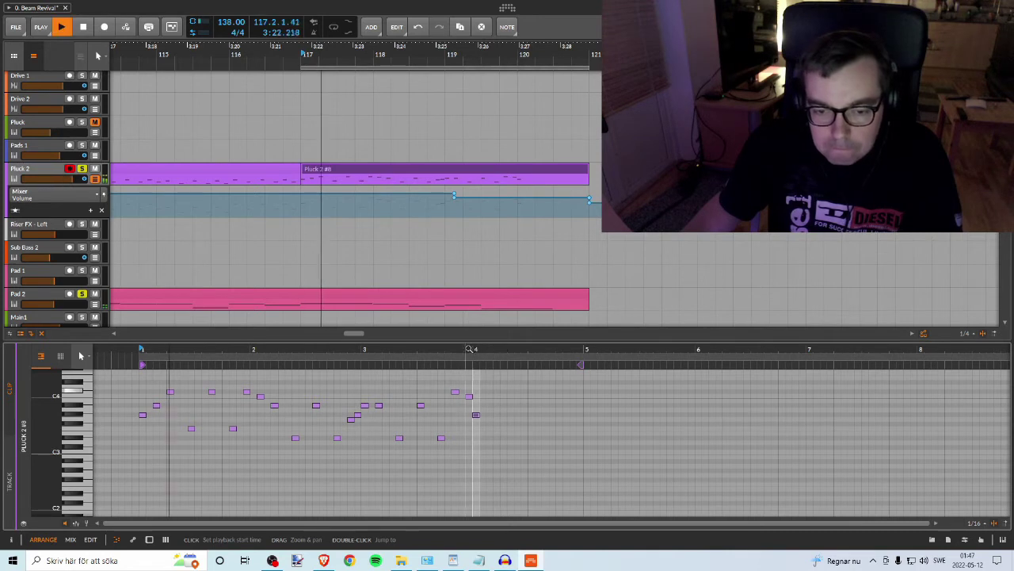
pyautogui.moveTo(475, 348); pyautogui.dragTo(435, 392)
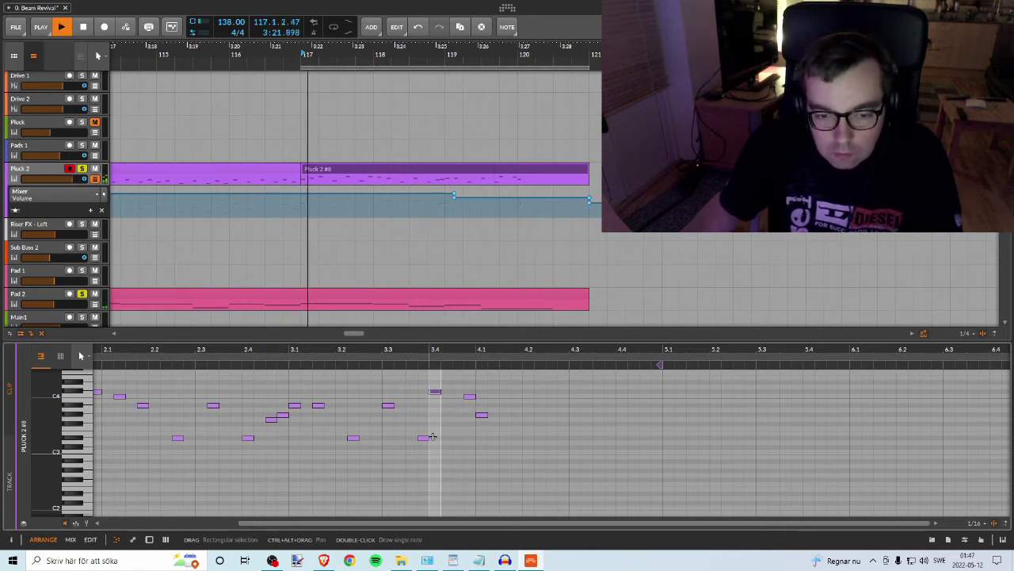
pyautogui.press('space')
# Step: Shift the last three notes together two sixteenths later, check them by playback, and move them back one sixteenth
pyautogui.moveTo(502, 441); pyautogui.dragTo(433, 374)
pyautogui.press('Right')
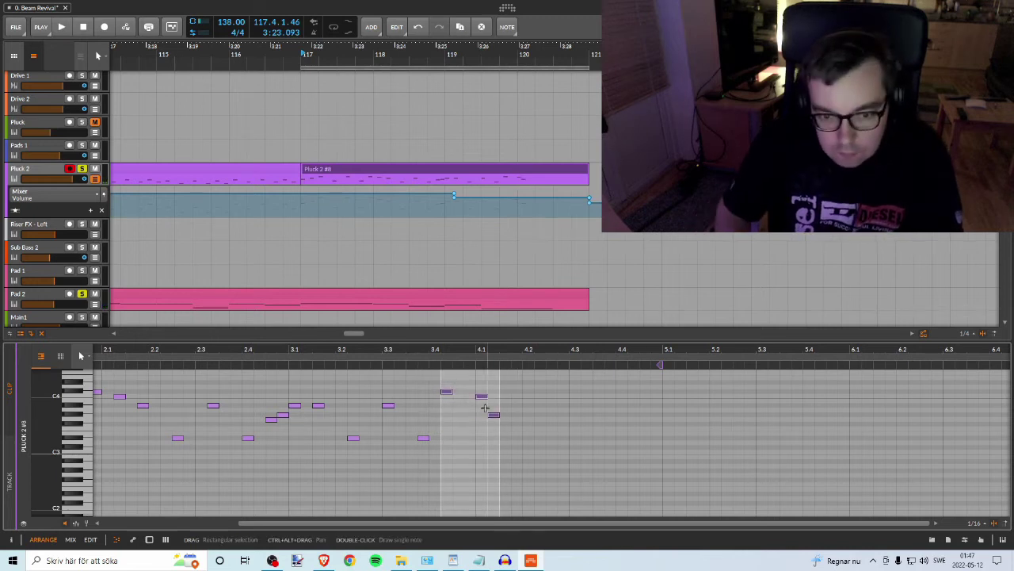
pyautogui.press('Right')
pyautogui.press('space')
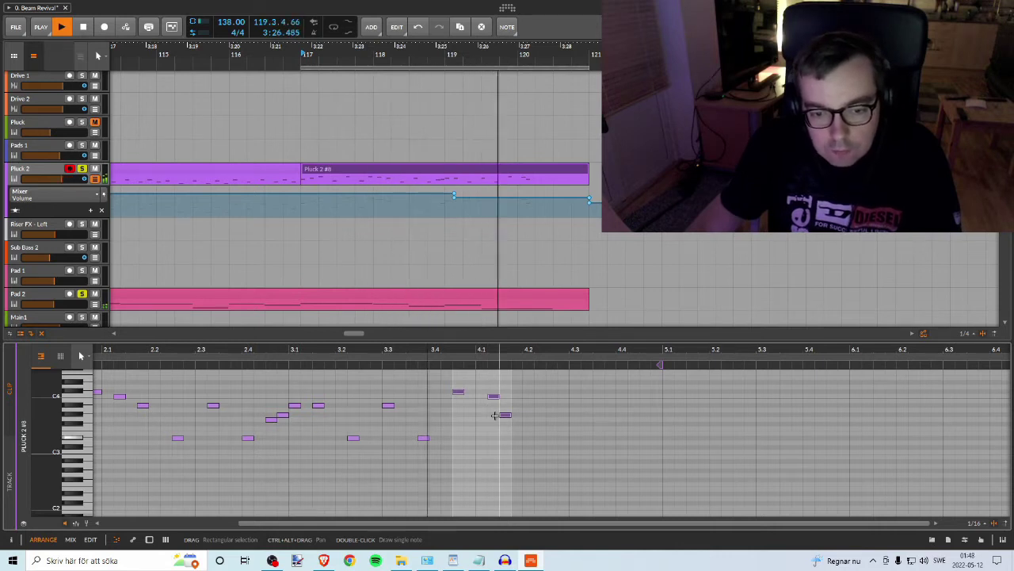
pyautogui.press('space')
pyautogui.press('Left')
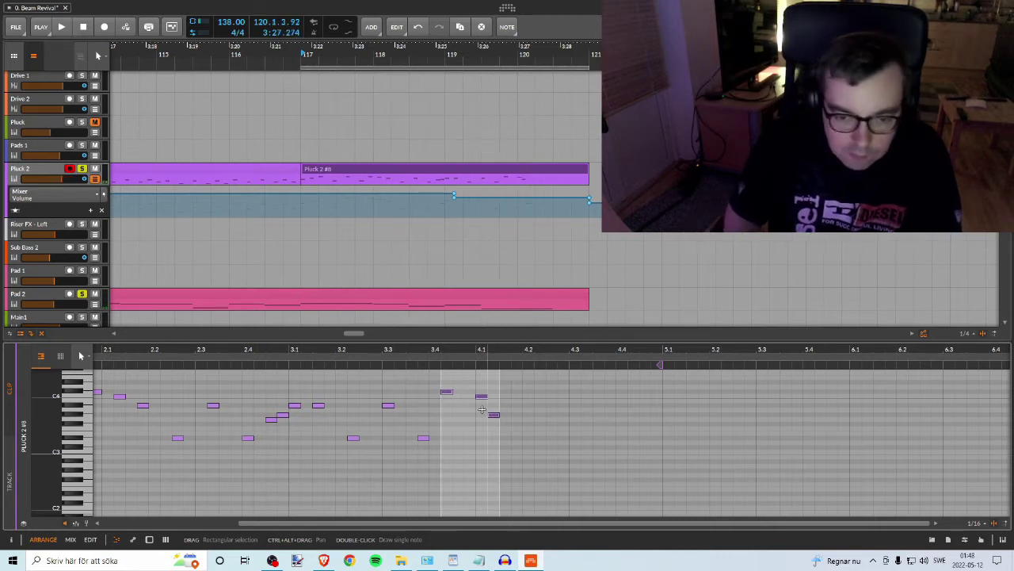
# Step: Try the C4 note one sixteenth earlier than 4.1, check it by playback, and place it back on 4.1
pyautogui.press('space')
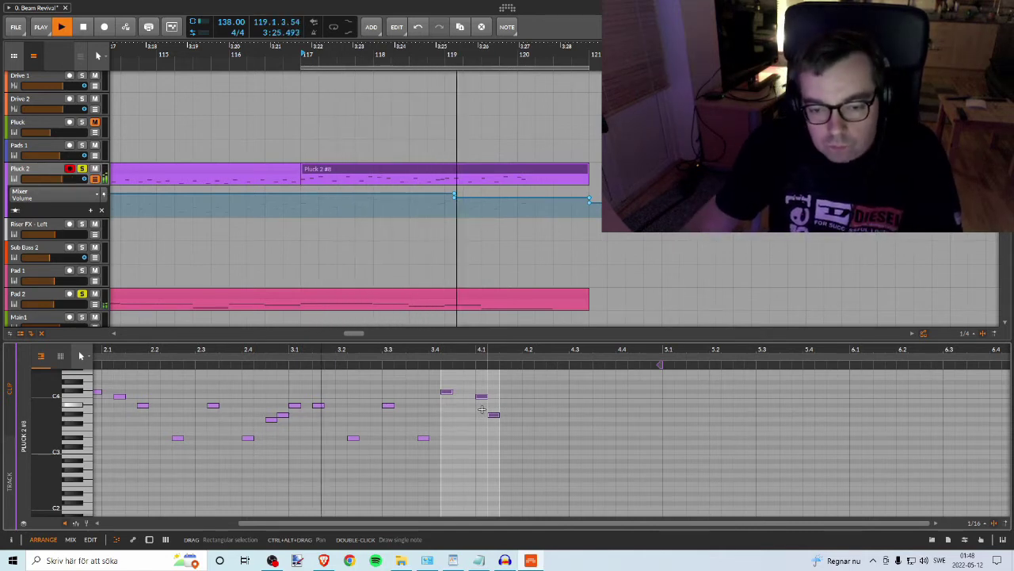
pyautogui.press('space')
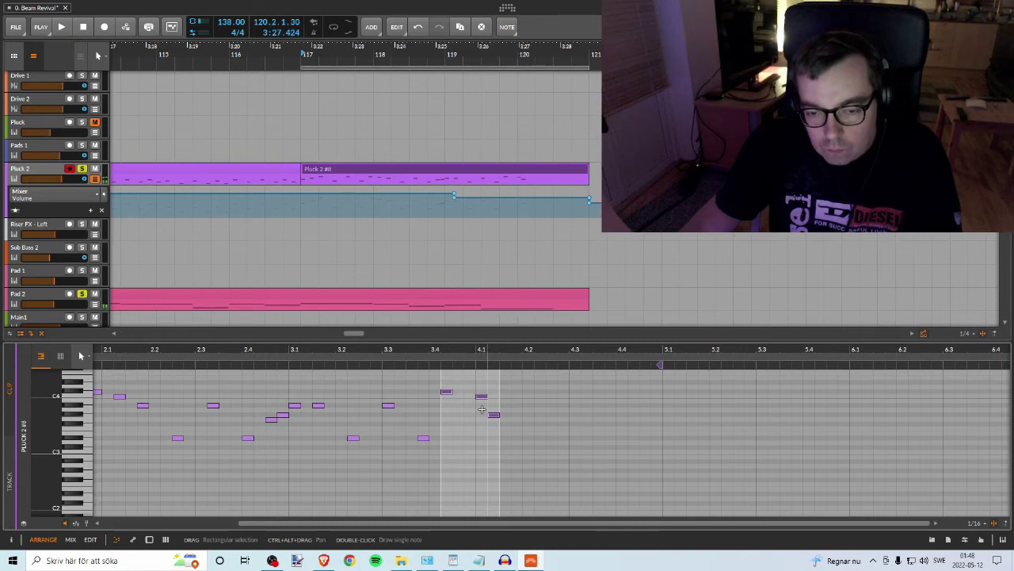
pyautogui.moveTo(484, 398); pyautogui.dragTo(478, 398)
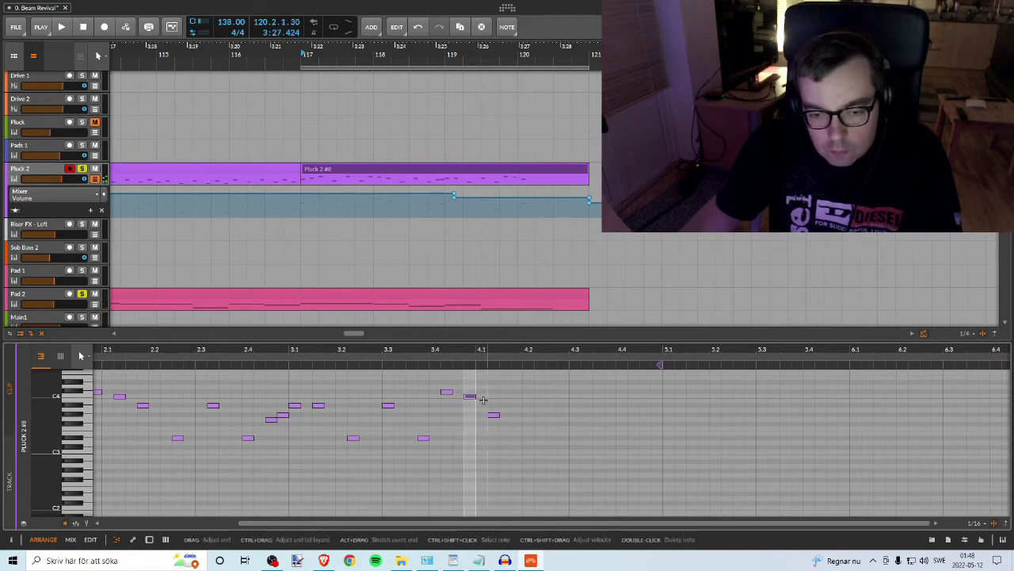
pyautogui.press('space')
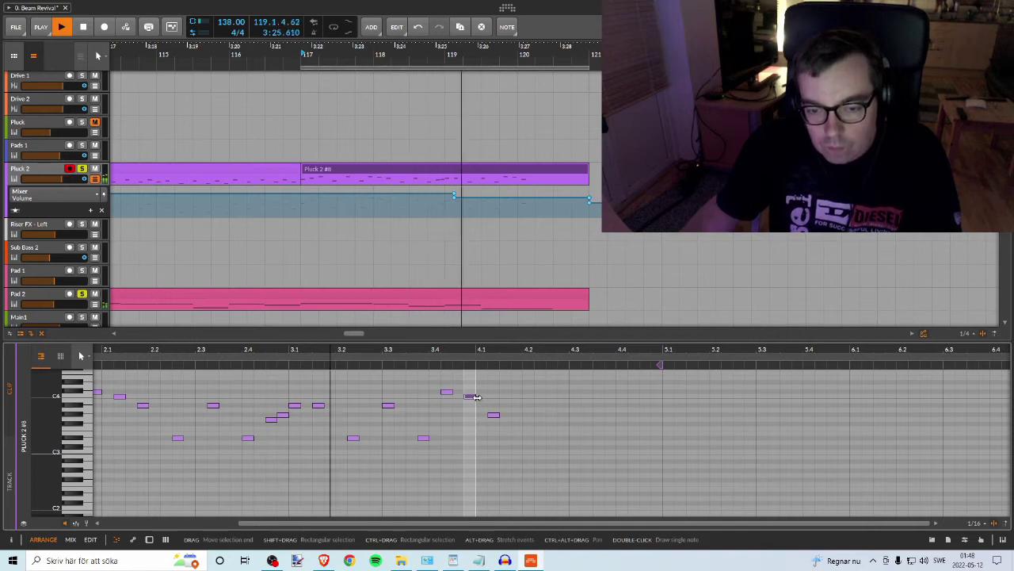
pyautogui.press('space')
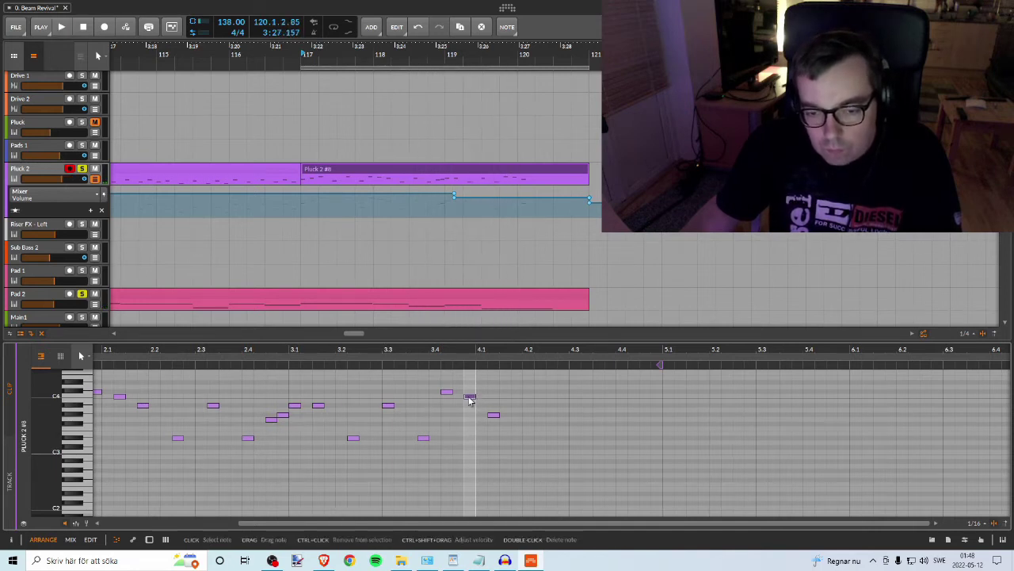
pyautogui.moveTo(478, 399); pyautogui.dragTo(481, 399)
pyautogui.press('space')
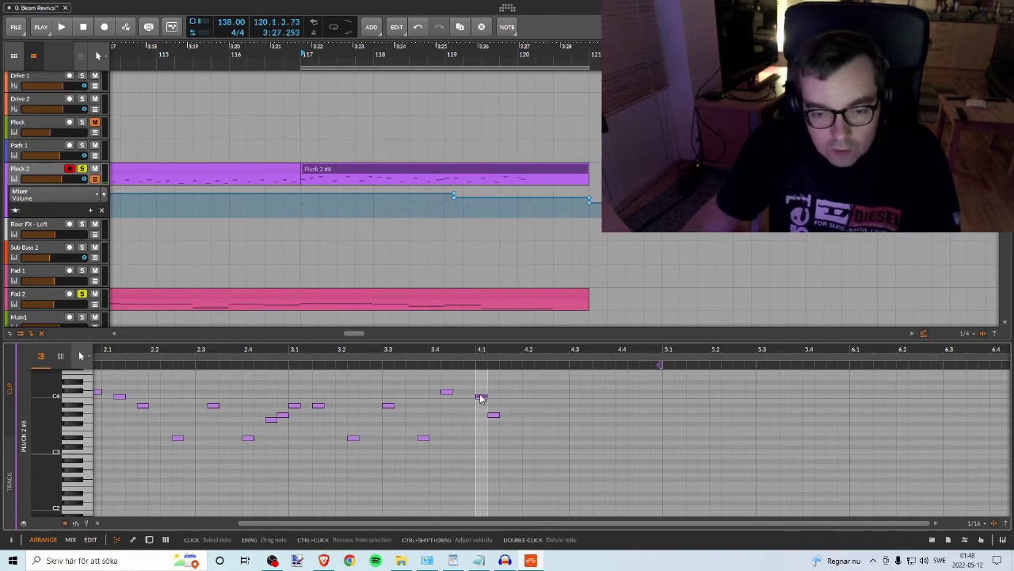
# Step: Move the C4 note directly after the last C#4 note and the G#3 note directly before 4.1, replaying the ending
pyautogui.moveTo(461, 399); pyautogui.dragTo(460, 399)
pyautogui.press('space')
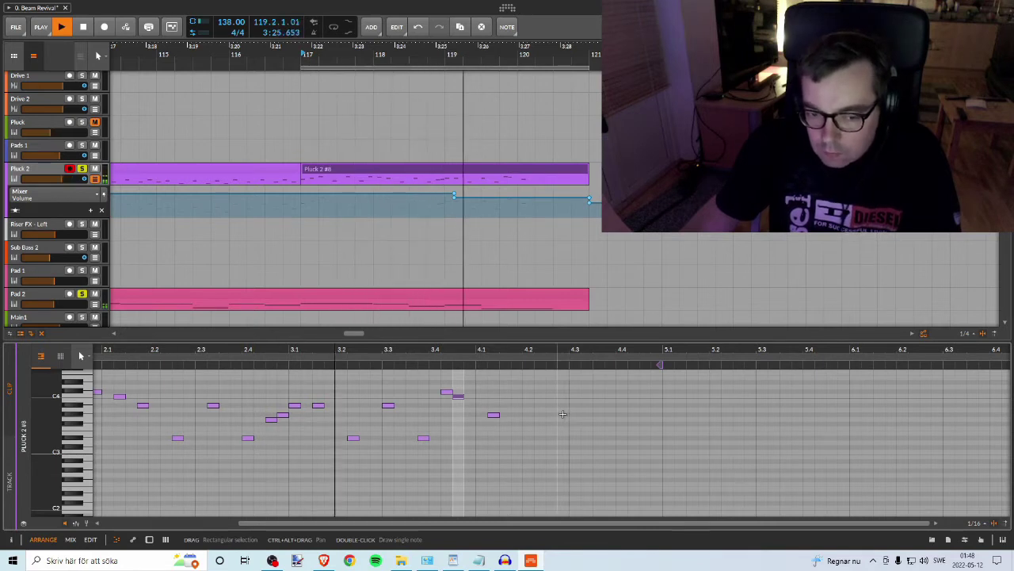
pyautogui.click(494, 414)
pyautogui.press('Left')
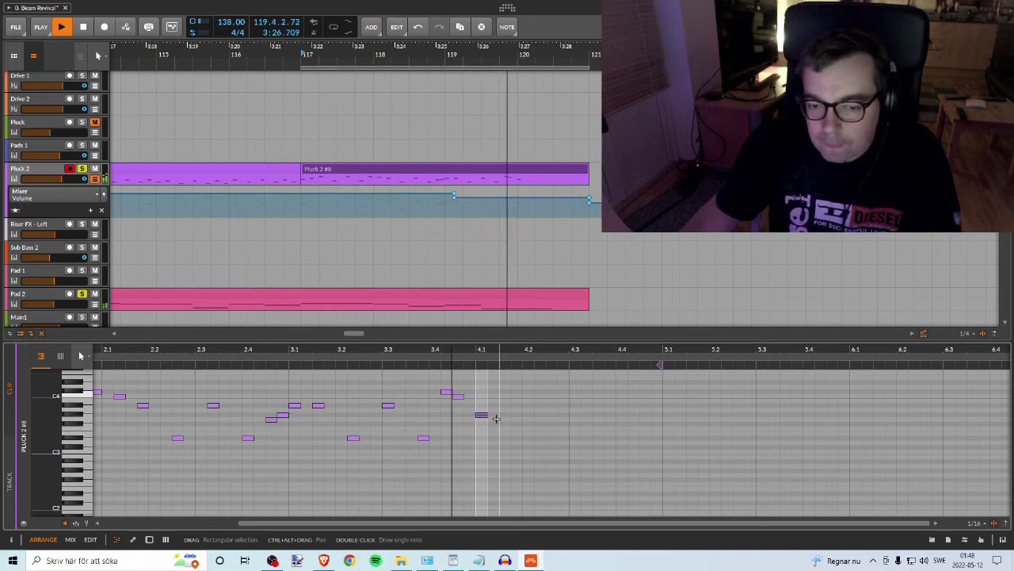
pyautogui.press('Left')
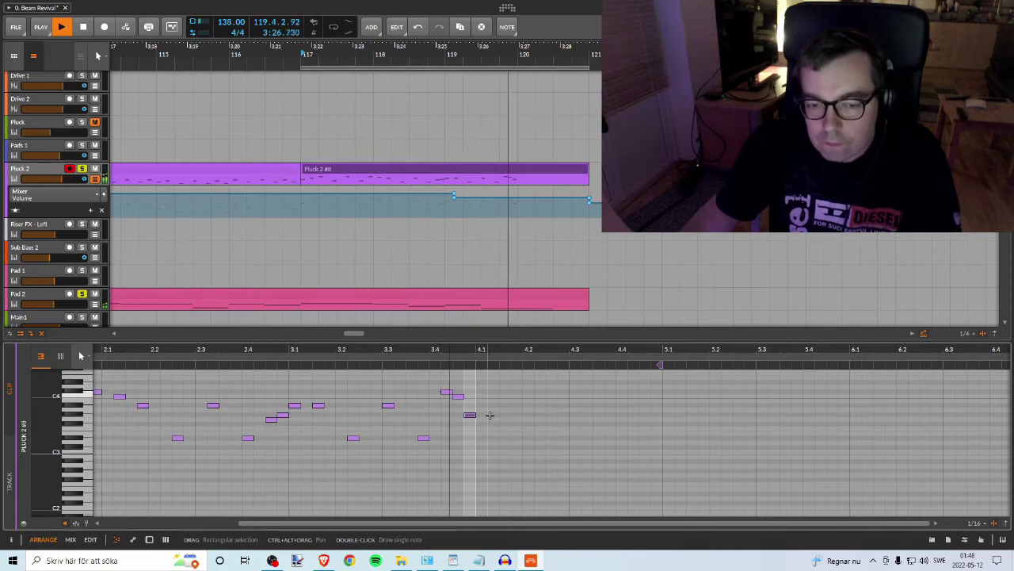
pyautogui.press('space')
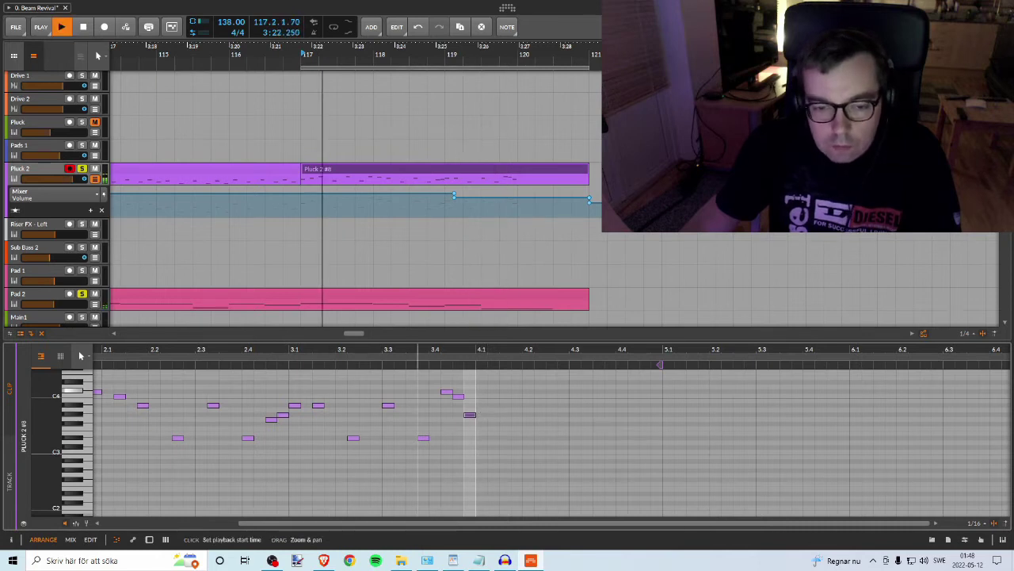
pyautogui.moveTo(419, 350)
pyautogui.mouseDown()
pyautogui.moveTo(437, 317)
pyautogui.moveTo(424, 340)
pyautogui.mouseUp()
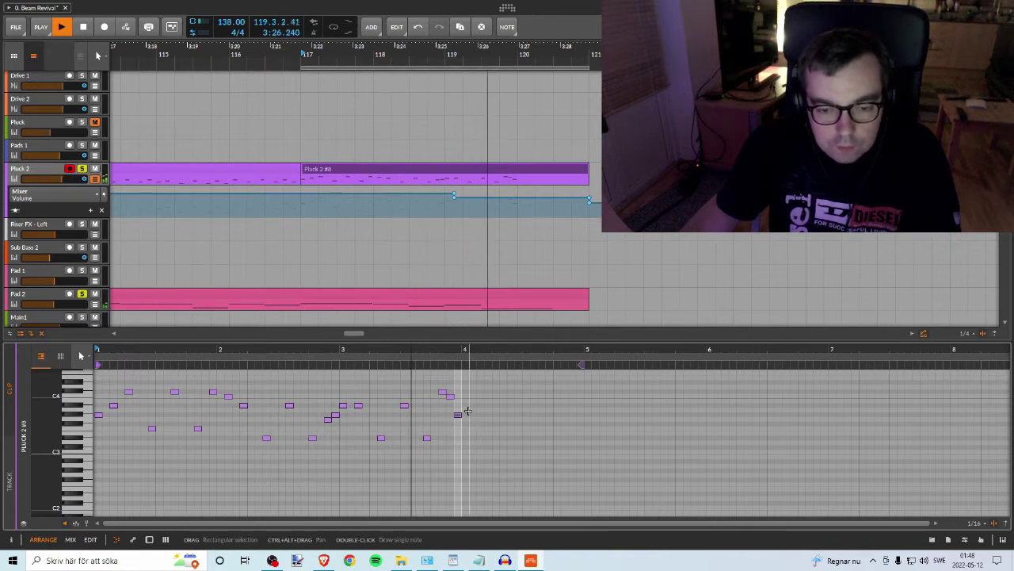
pyautogui.press('space')
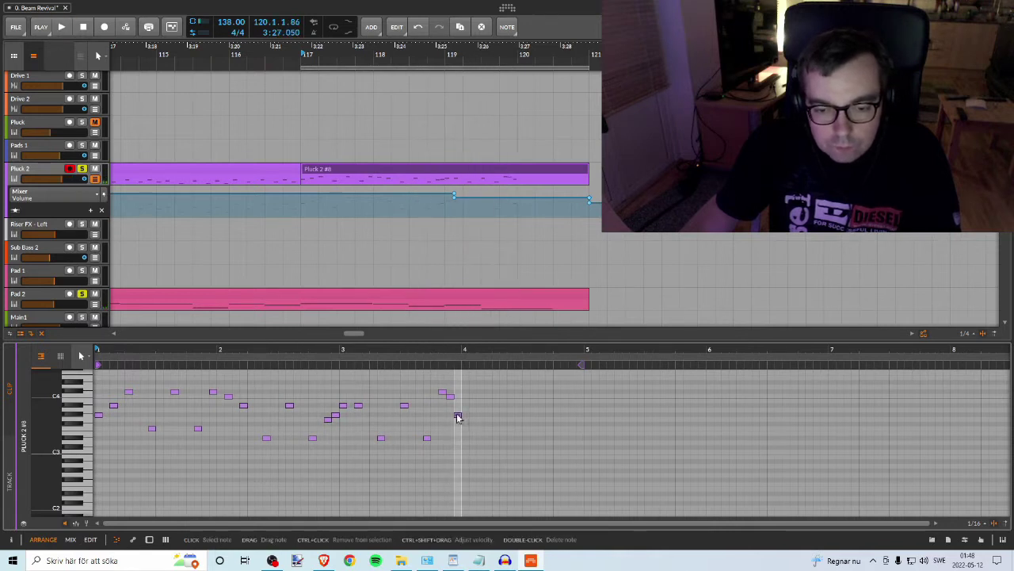
# Step: Try an extra D#3 note on 4.1, copied from the last G#3 note, and remove it again
pyautogui.moveTo(458, 417); pyautogui.dragTo(469, 443)
pyautogui.press('space')
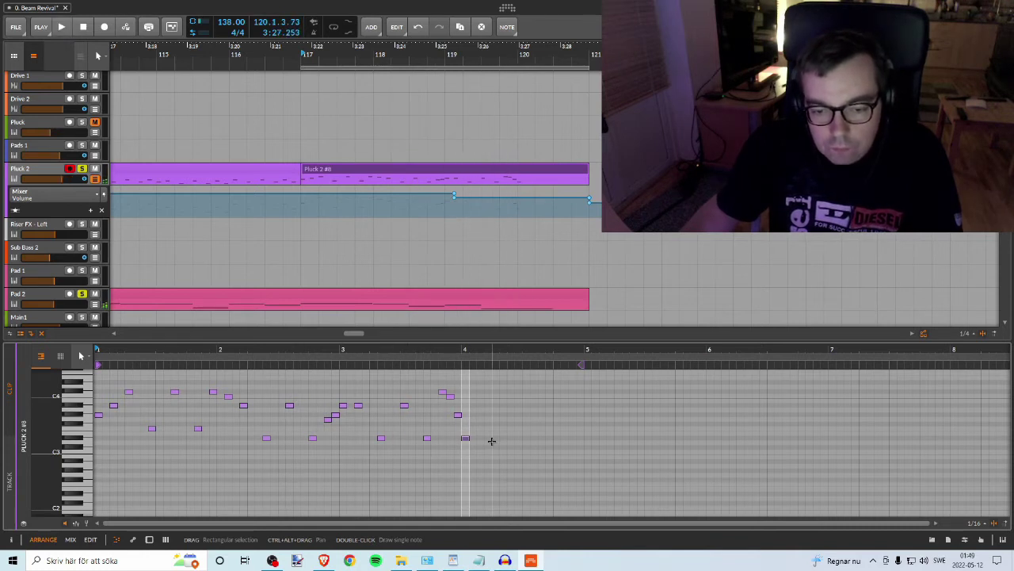
pyautogui.moveTo(466, 348); pyautogui.dragTo(525, 335)
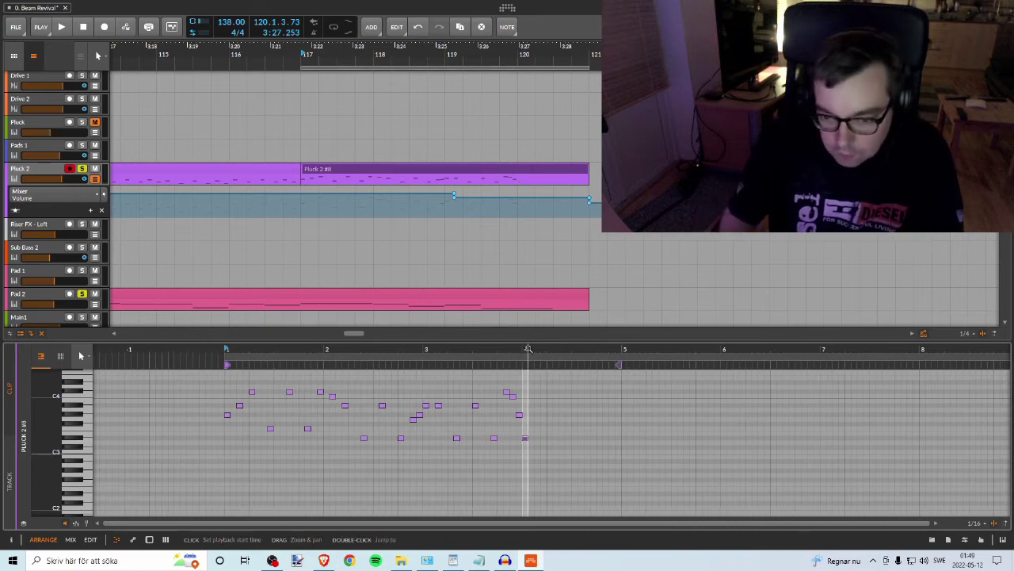
pyautogui.press('space')
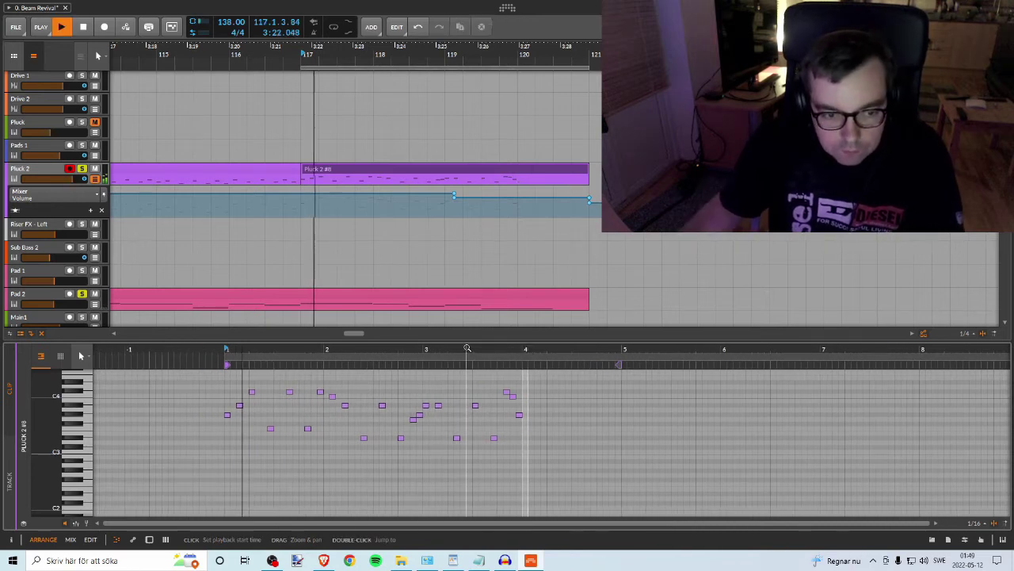
pyautogui.press('-')
pyautogui.moveTo(424, 351); pyautogui.dragTo(422, 355)
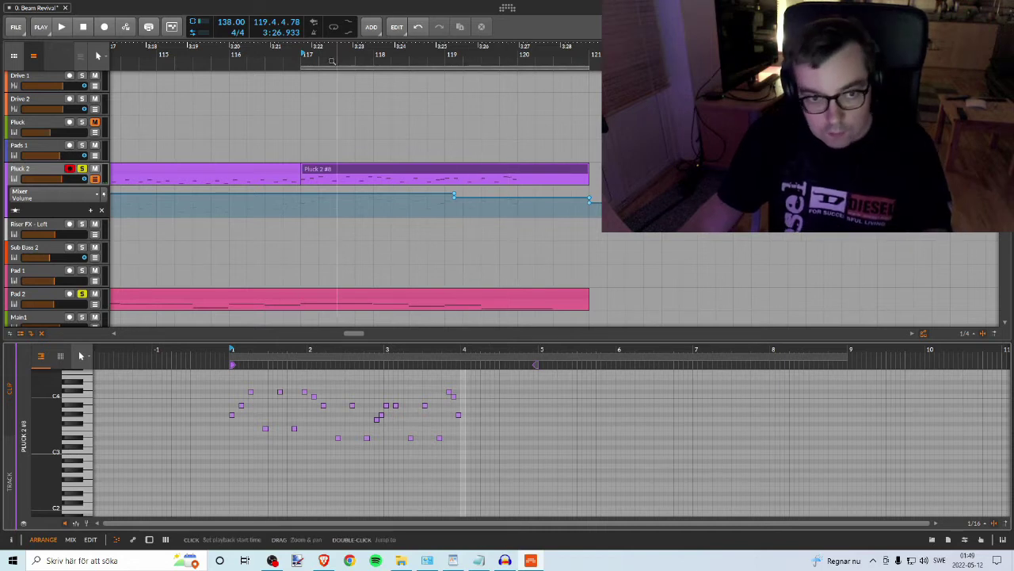
# Step: Play the ending and examine the closing notes of the Pad 2 clip against the pluck melody
pyautogui.press('space')
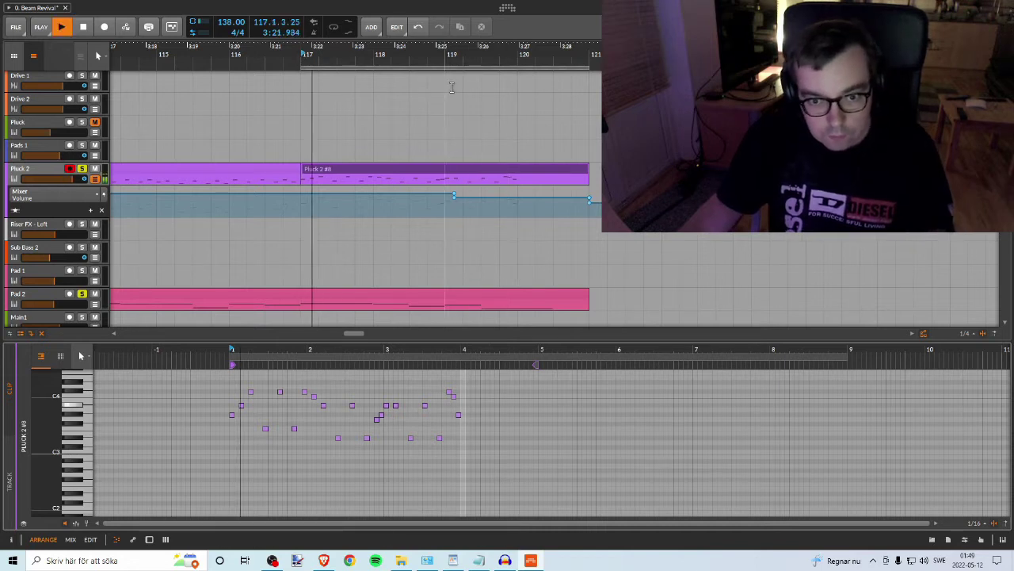
pyautogui.click(531, 301)
pyautogui.moveTo(681, 353); pyautogui.dragTo(681, 373)
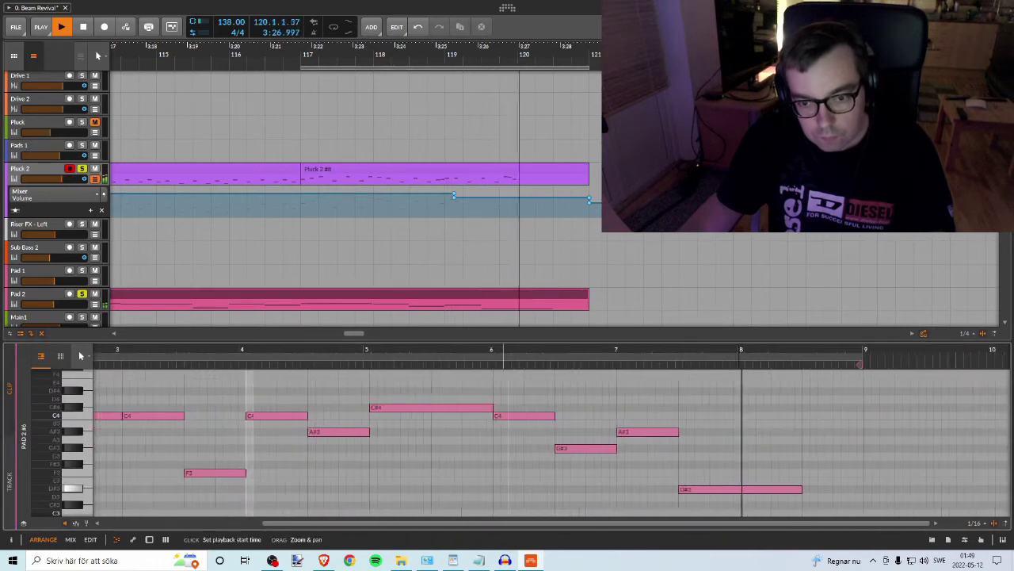
pyautogui.moveTo(503, 353); pyautogui.dragTo(489, 360)
pyautogui.press('space')
pyautogui.press('space')
# Step: Try shortening the final D#3 note in the Pad 2 clip to end on 8.1 while replaying, and undo it
pyautogui.moveTo(685, 354); pyautogui.dragTo(555, 372)
pyautogui.press('space')
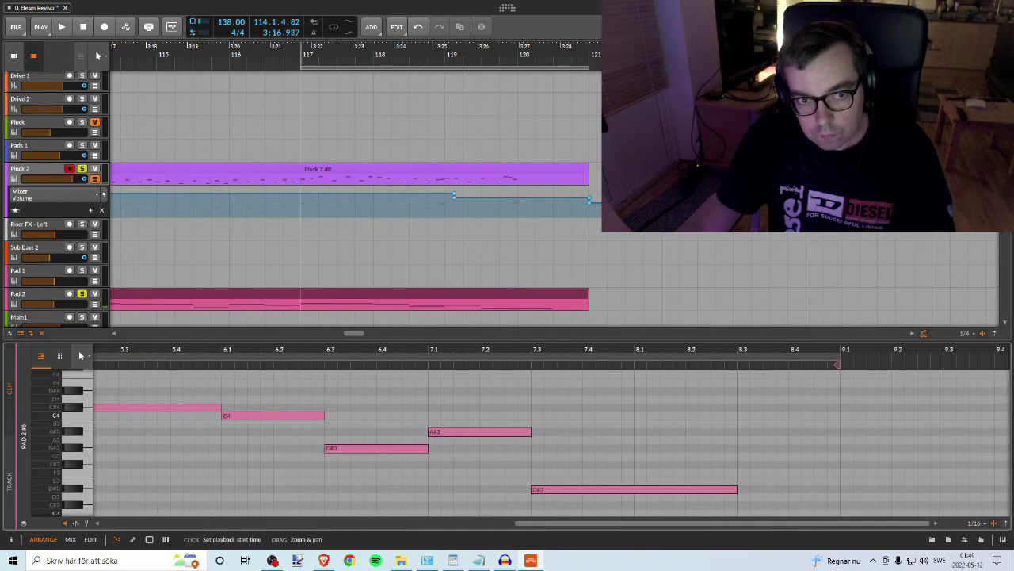
pyautogui.press('space')
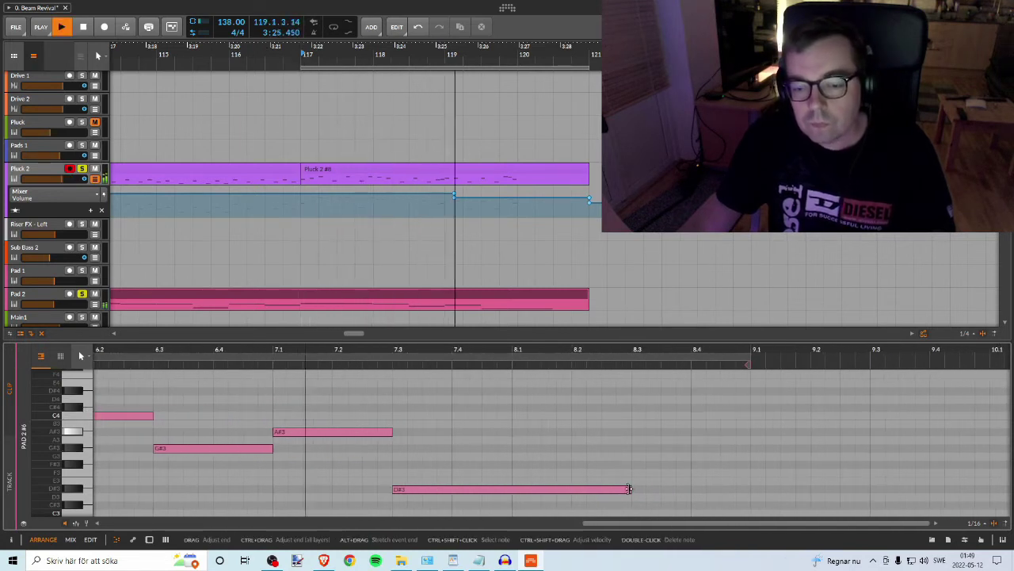
pyautogui.moveTo(628, 489); pyautogui.dragTo(511, 488)
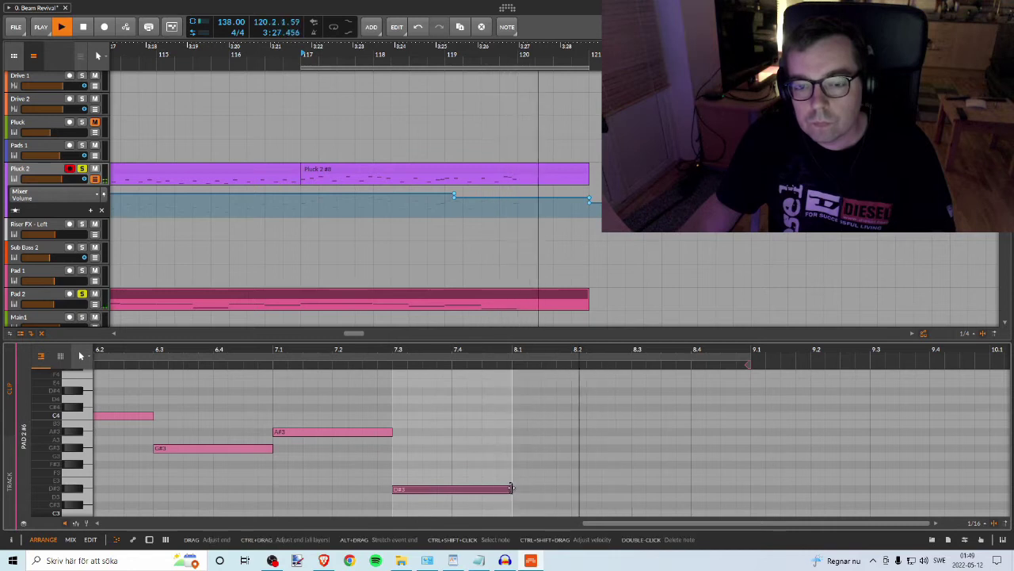
pyautogui.hotkey('ctrl', 'z')
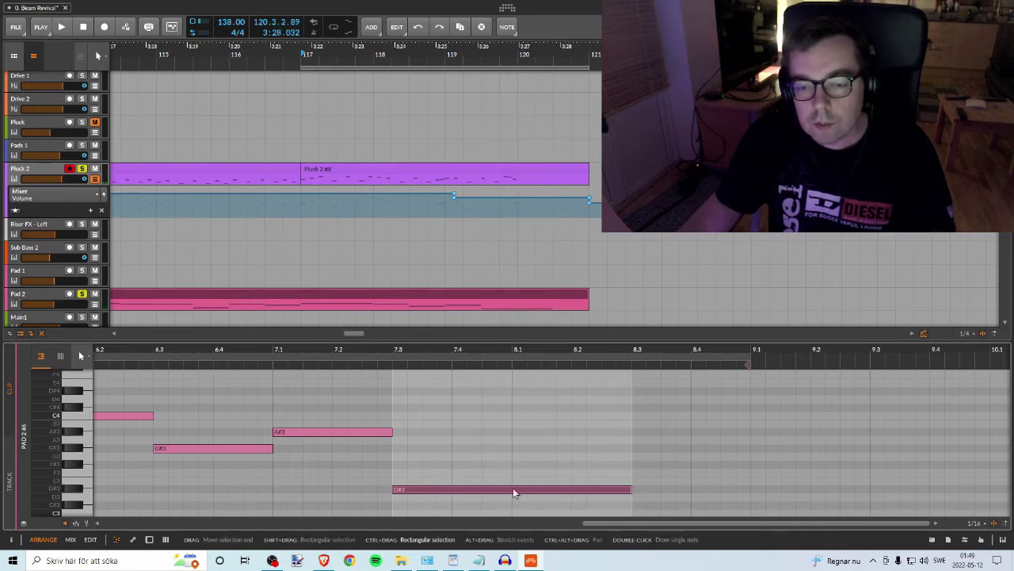
# Step: Reopen the Pluck 2 #8 clip, replay it, and copy its last three notes so the copy starts on 4.2
pyautogui.click(523, 178)
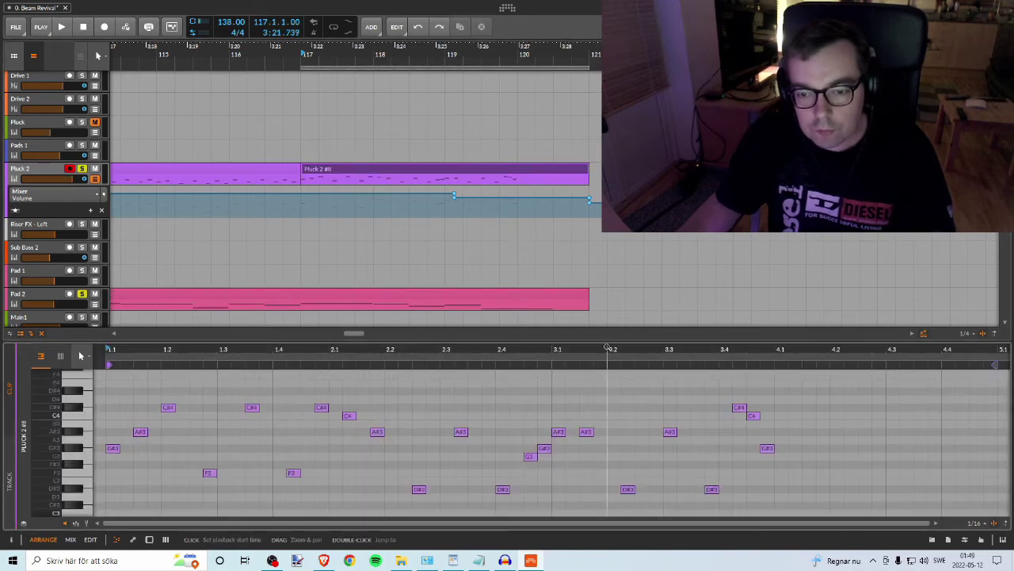
pyautogui.moveTo(607, 347); pyautogui.dragTo(498, 339)
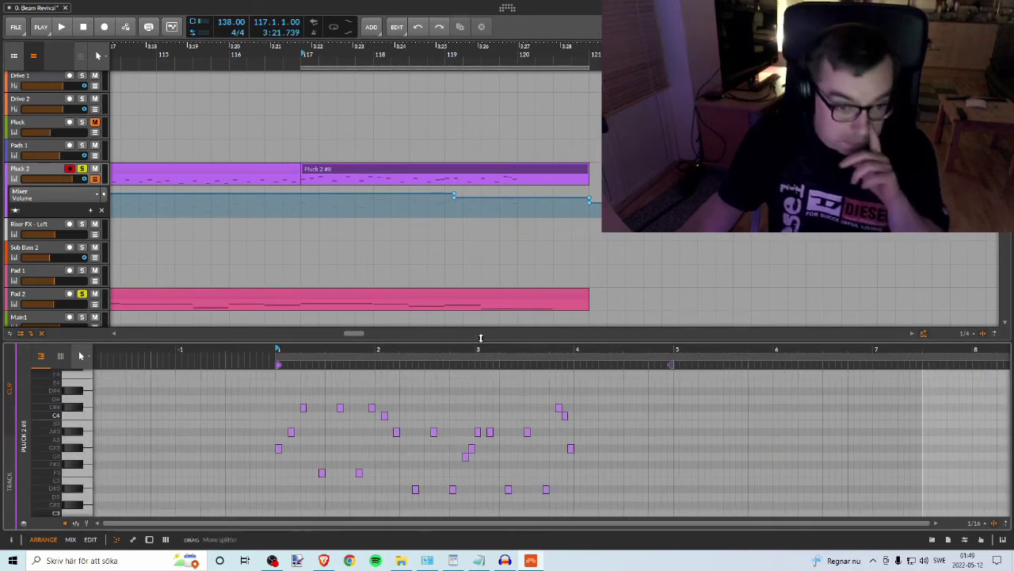
pyautogui.press('space')
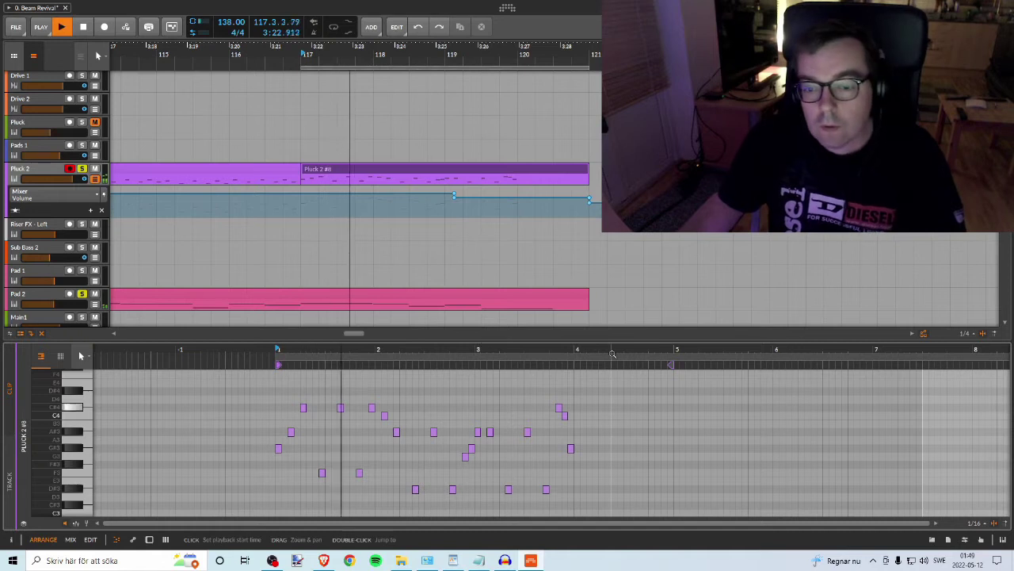
pyautogui.moveTo(612, 353); pyautogui.dragTo(523, 396)
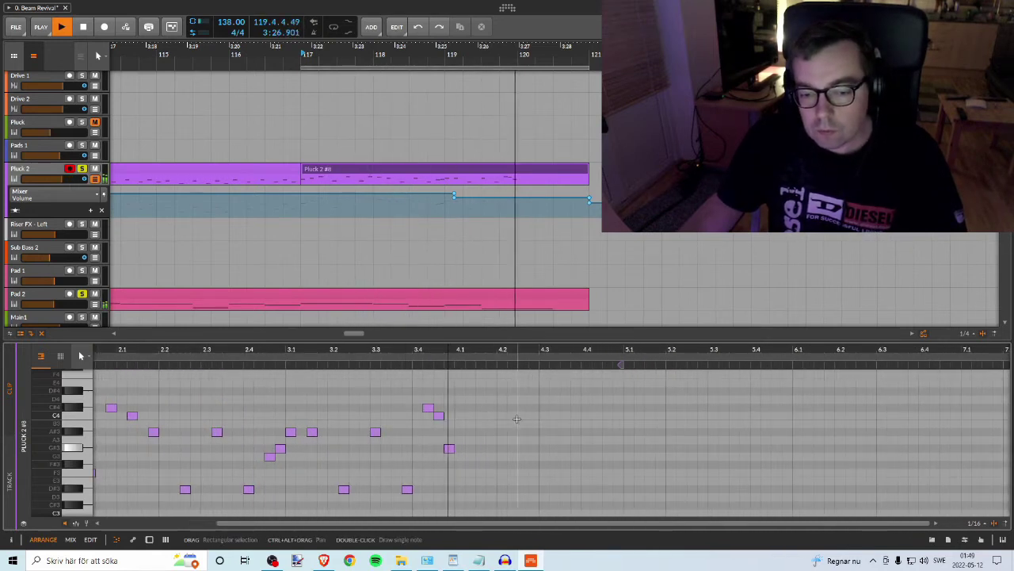
pyautogui.press('space')
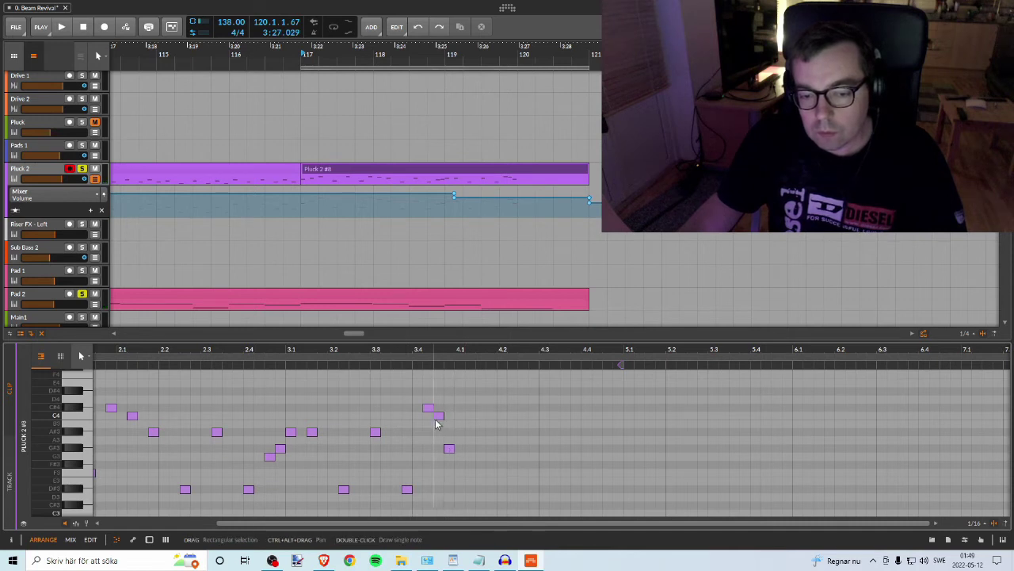
pyautogui.moveTo(424, 391)
pyautogui.mouseDown()
pyautogui.moveTo(458, 434)
pyautogui.moveTo(462, 412)
pyautogui.moveTo(510, 415)
pyautogui.mouseUp()
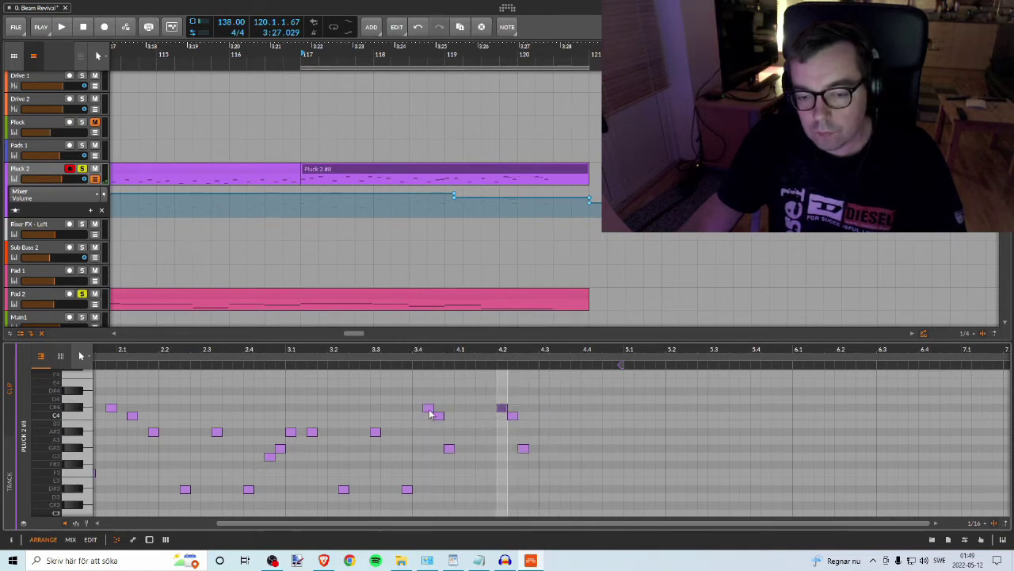
# Step: Compare the notes of both three-note phrases and raise the last note of the copied phrase to A#3
pyautogui.click(441, 418)
pyautogui.click(449, 449)
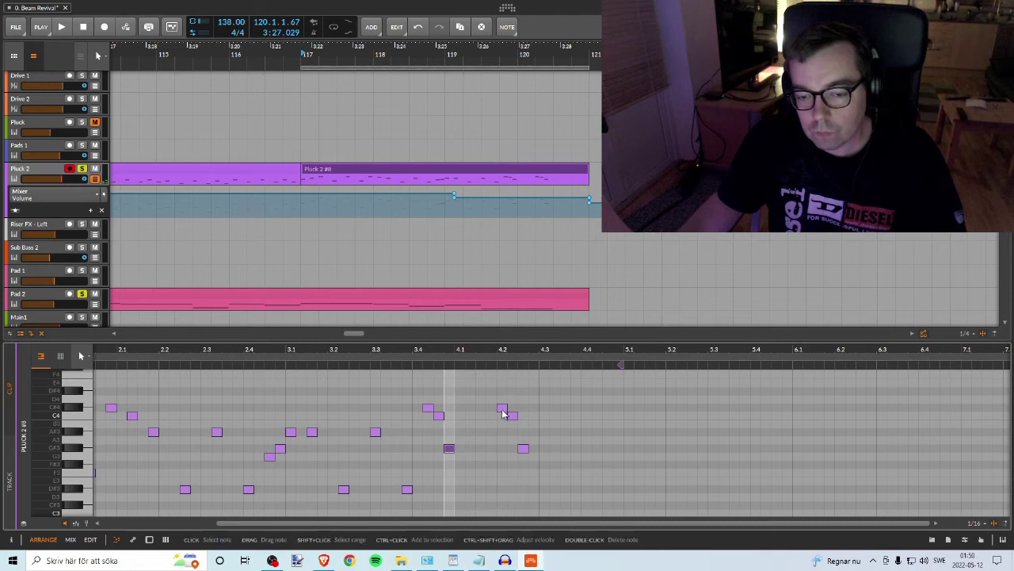
pyautogui.click(502, 408)
pyautogui.click(512, 416)
pyautogui.click(523, 449)
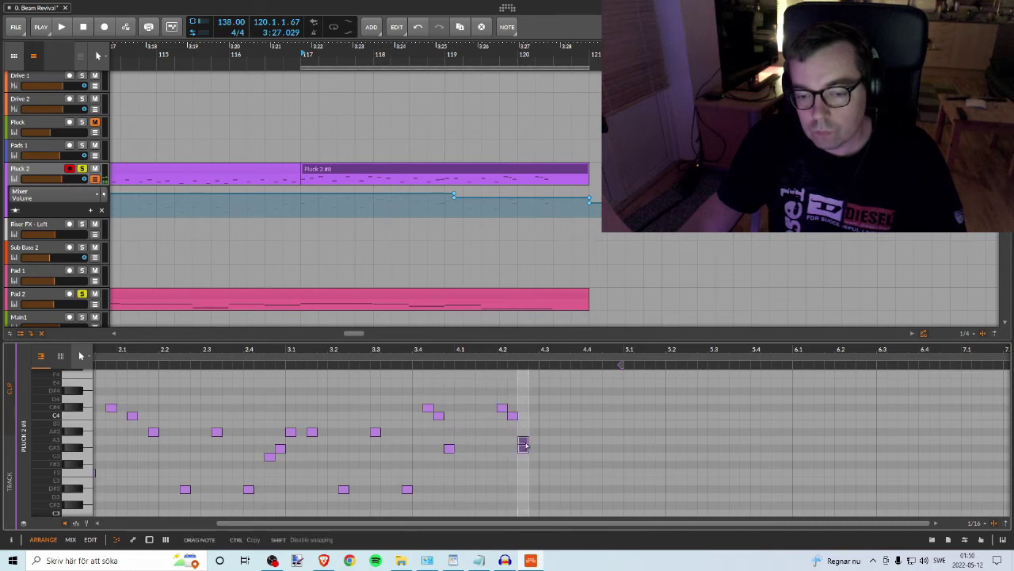
pyautogui.moveTo(527, 439); pyautogui.dragTo(529, 436)
# Step: Replay the ending with the new phrase and turn on looping for bars 117 to 121
pyautogui.press('space')
pyautogui.press('space')
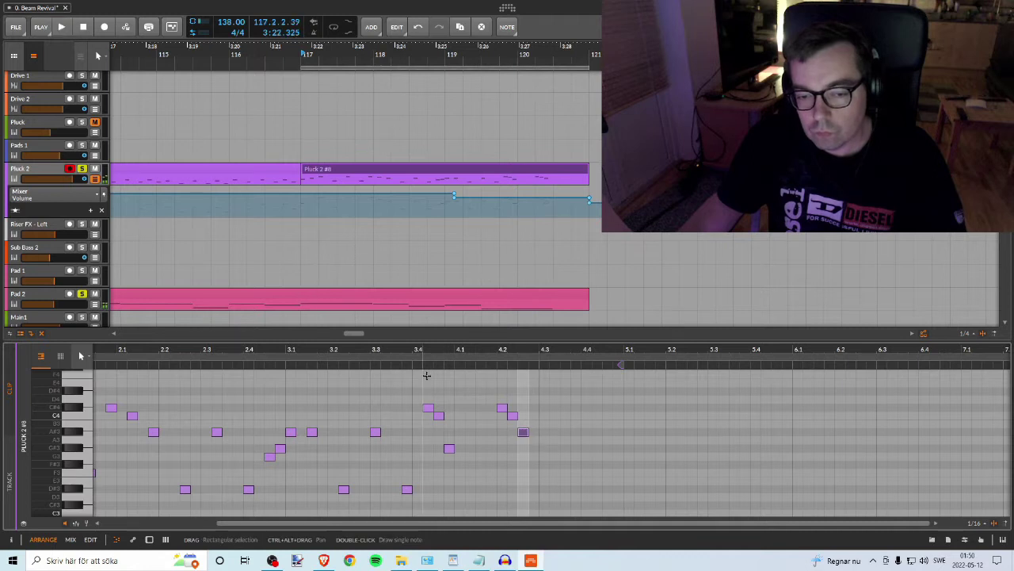
pyautogui.press('space')
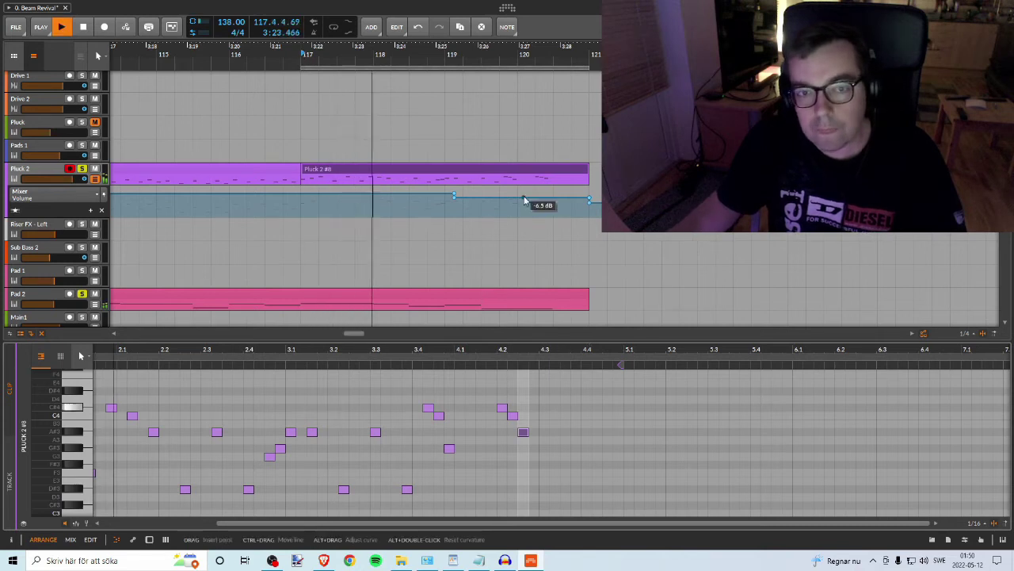
pyautogui.click(332, 27)
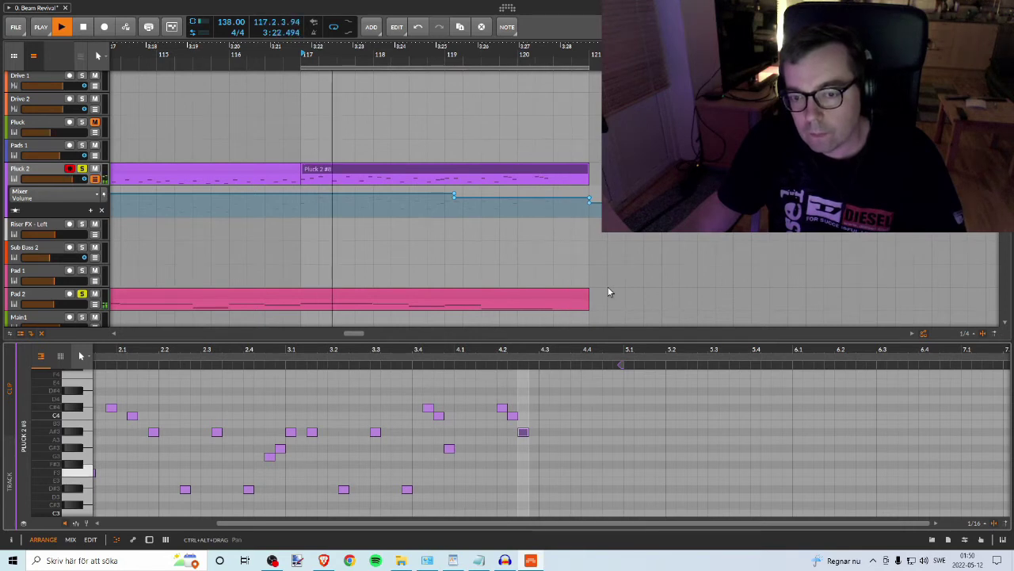
# Step: Shorten the final D#3 note in the Pad 2 clip to end on 8.1, add a G#3 note from 8.1 to 8.3, and replay
pyautogui.click(565, 298)
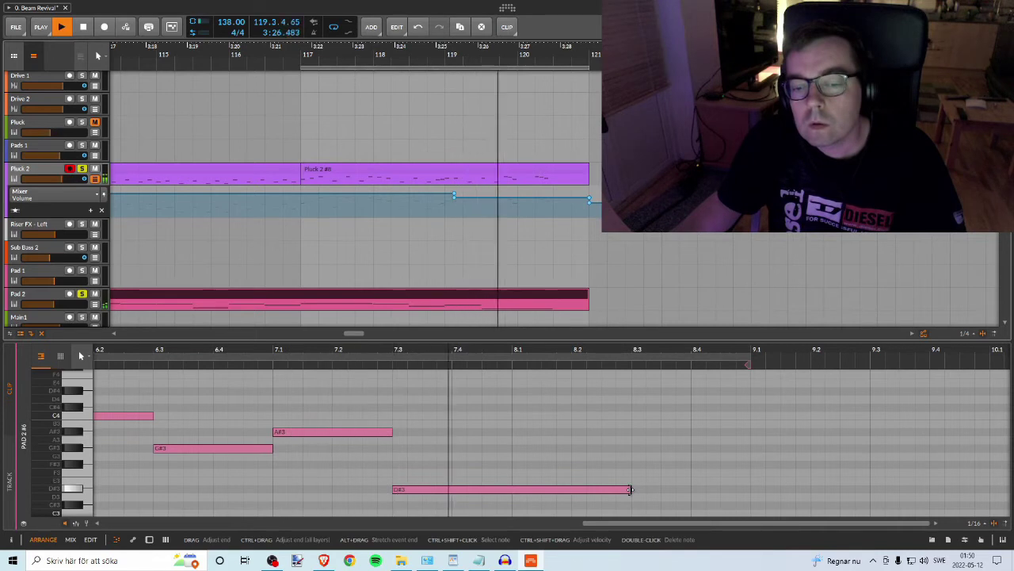
pyautogui.press('space')
pyautogui.moveTo(629, 488); pyautogui.dragTo(620, 489)
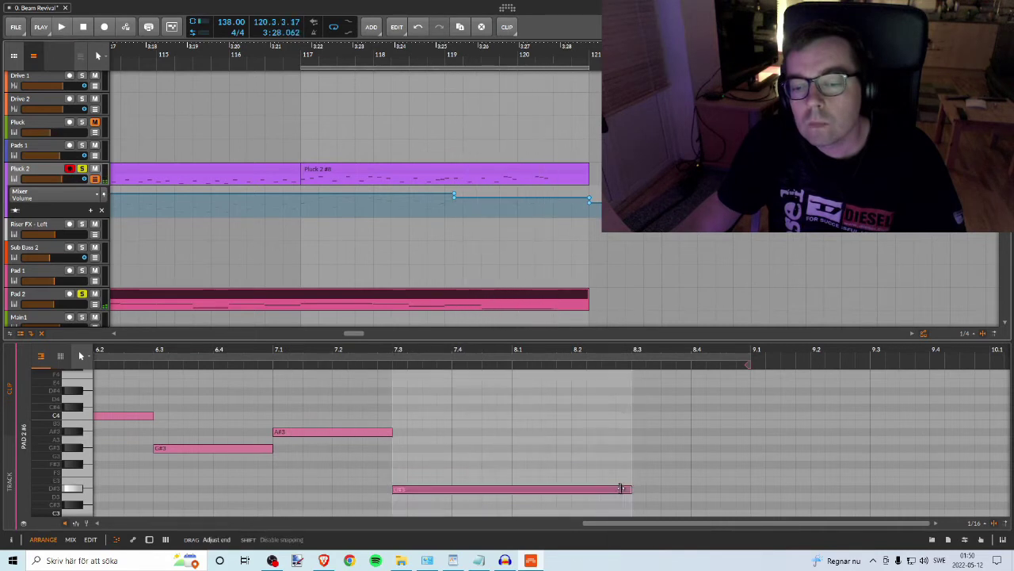
pyautogui.moveTo(509, 477)
pyautogui.mouseDown()
pyautogui.moveTo(500, 483)
pyautogui.moveTo(620, 489)
pyautogui.moveTo(612, 446)
pyautogui.mouseUp()
pyautogui.press('space')
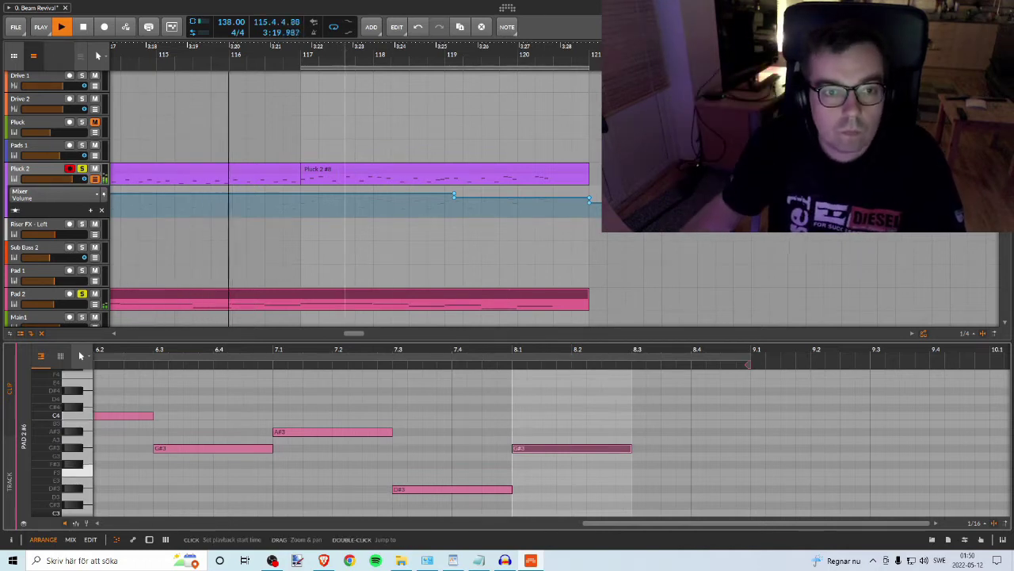
pyautogui.moveTo(345, 54); pyautogui.dragTo(401, 54)
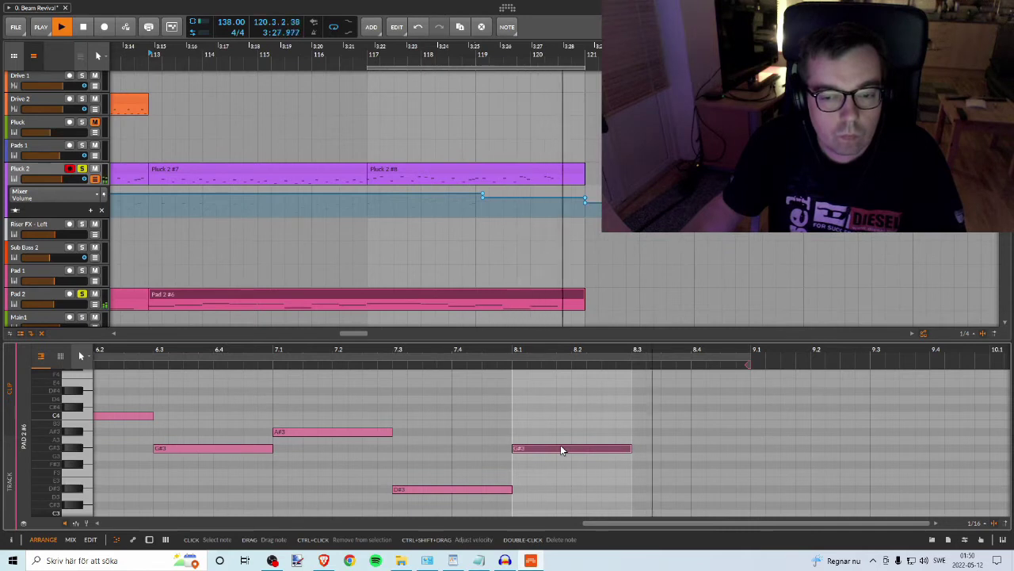
# Step: Extend the last G#3 note in the Pad 2 clip to end on 8.4 and replay from bar 113
pyautogui.press('space')
pyautogui.moveTo(630, 449); pyautogui.dragTo(693, 448)
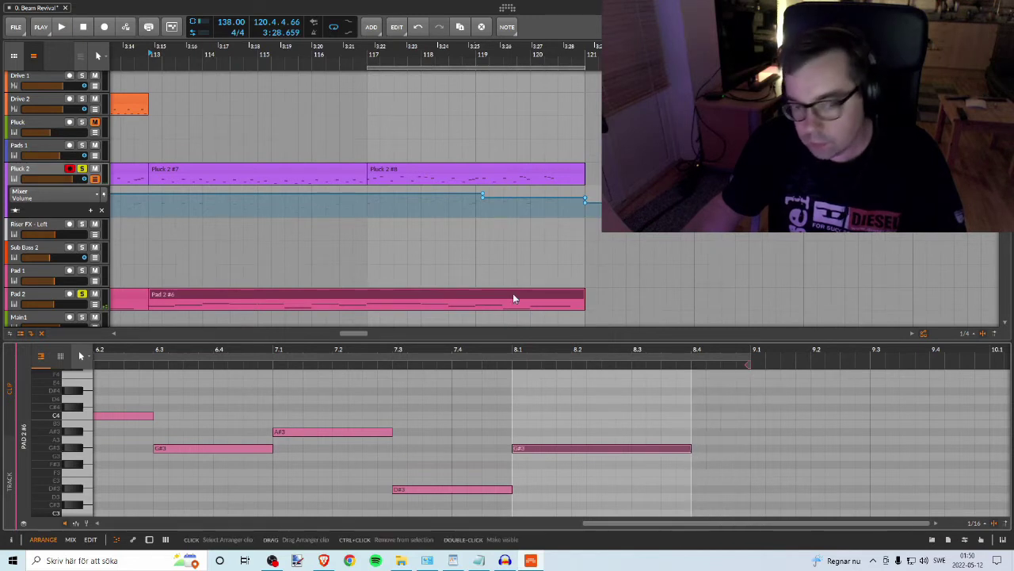
pyautogui.click(148, 52)
pyautogui.press('space')
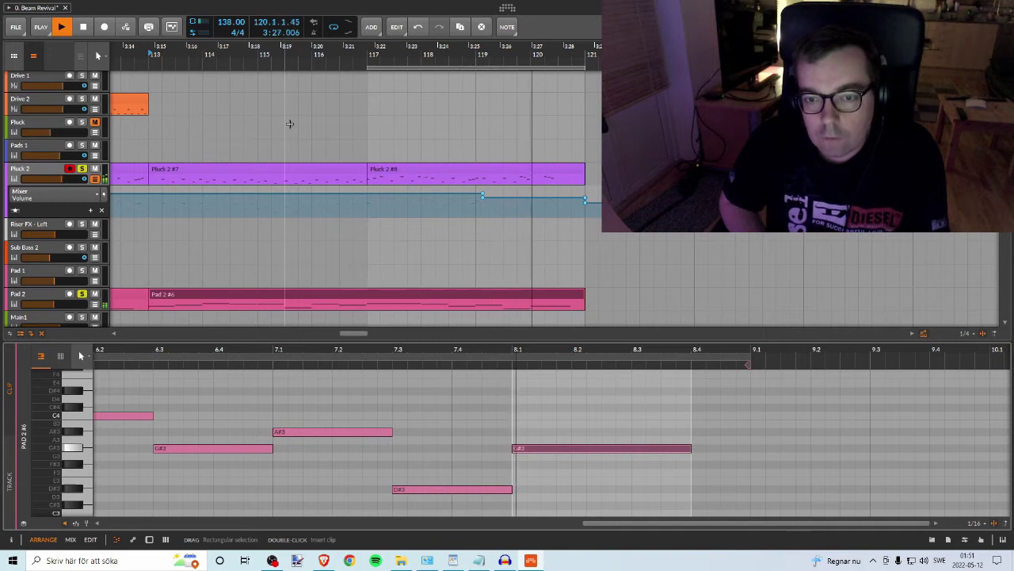
pyautogui.press('space')
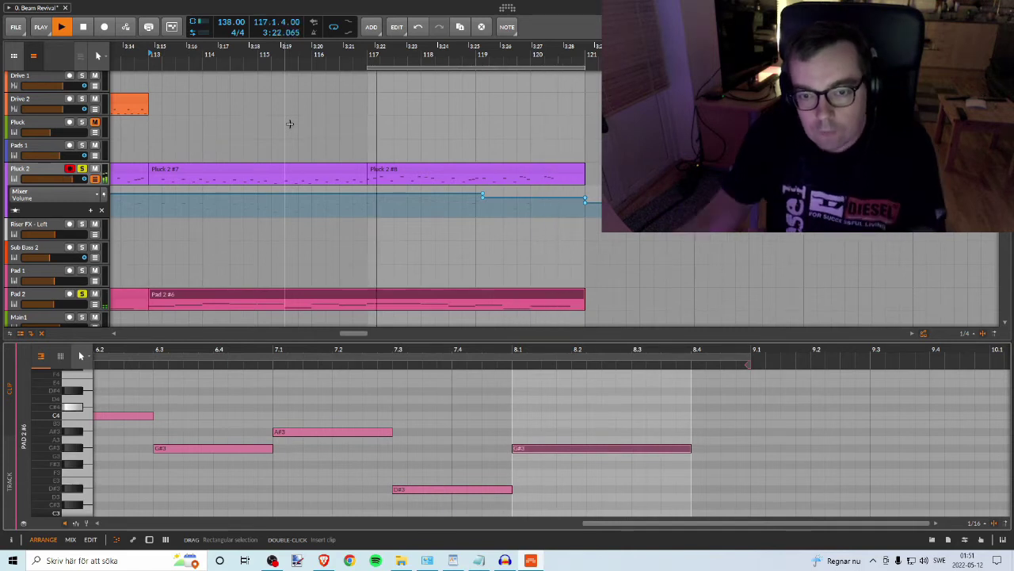
# Step: Reopen the Pluck 2 #8 clip, copy the G#3 note before 4.1 to C4 one sixteenth after 4.1, and replay from 3.4
pyautogui.click(542, 168)
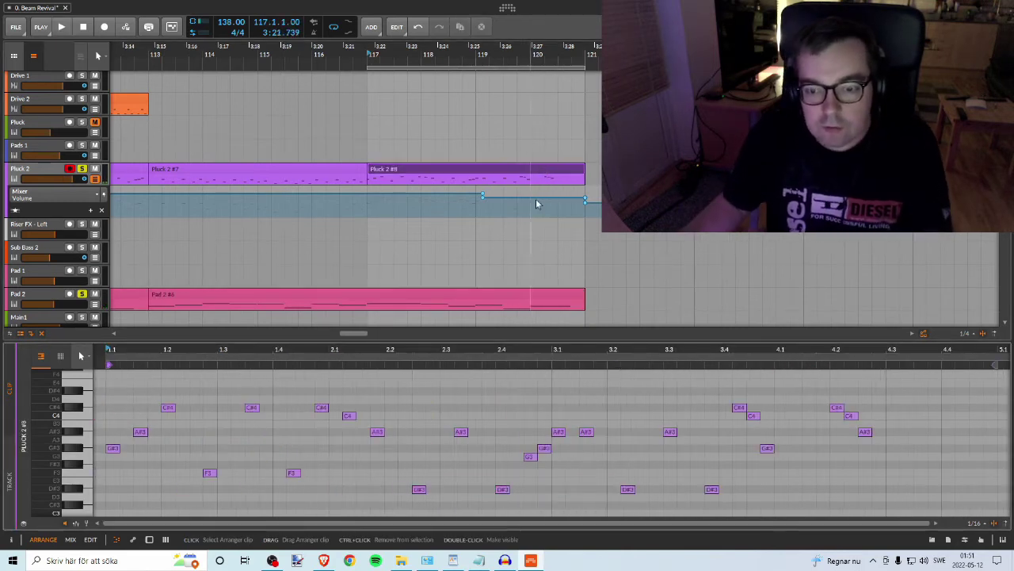
pyautogui.press('space')
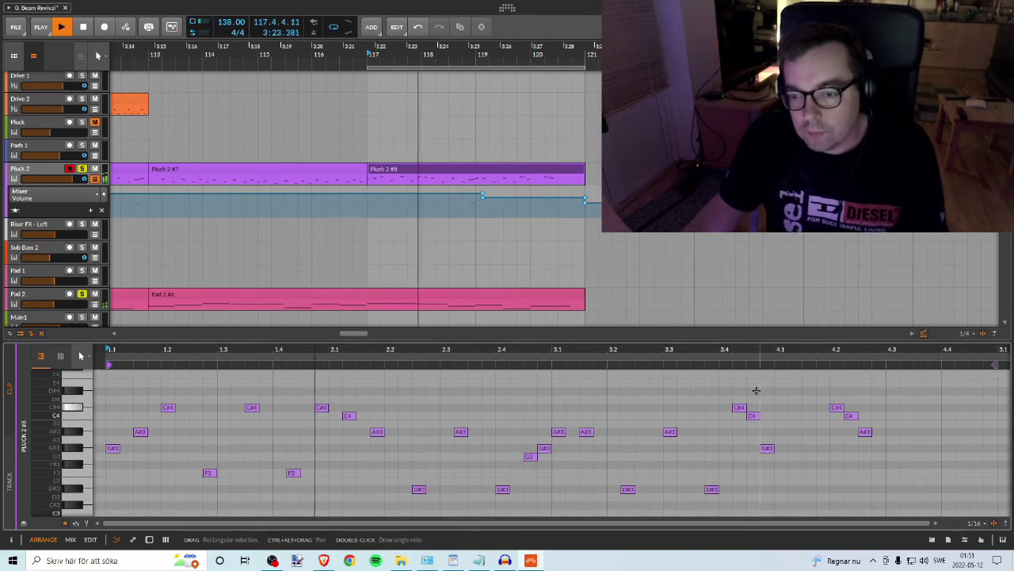
pyautogui.moveTo(731, 352); pyautogui.dragTo(472, 357)
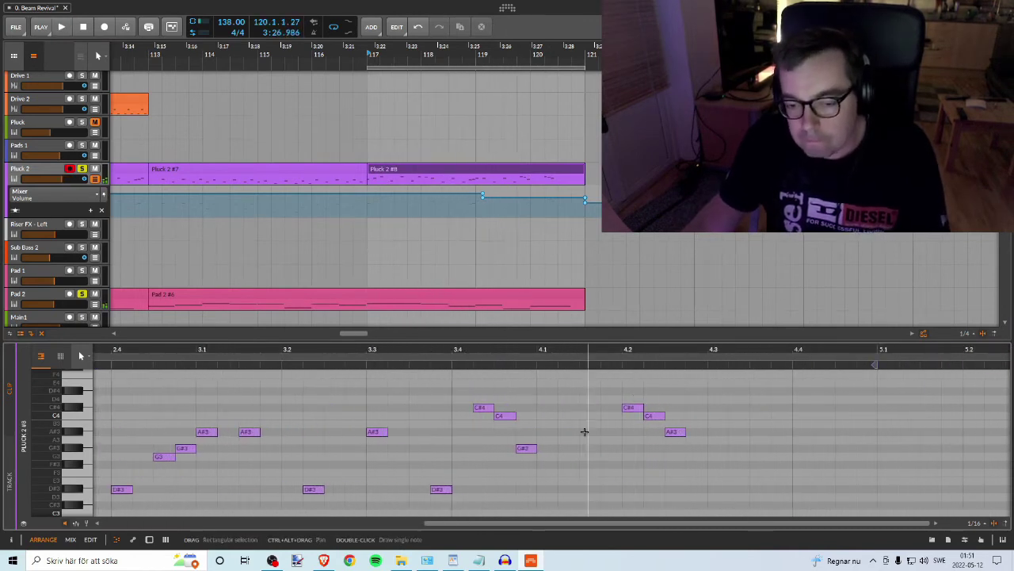
pyautogui.moveTo(531, 449); pyautogui.dragTo(575, 423)
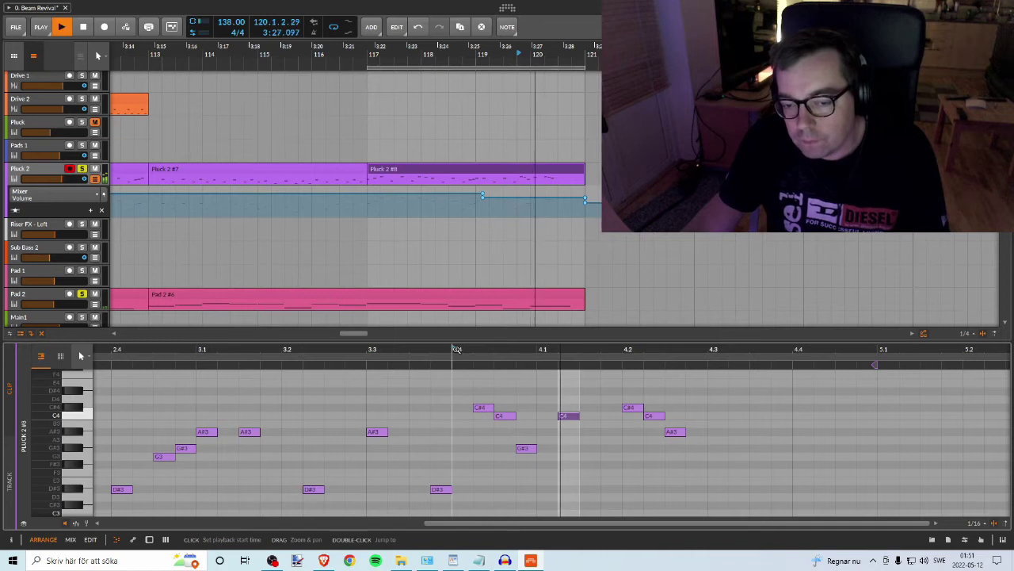
pyautogui.press('space')
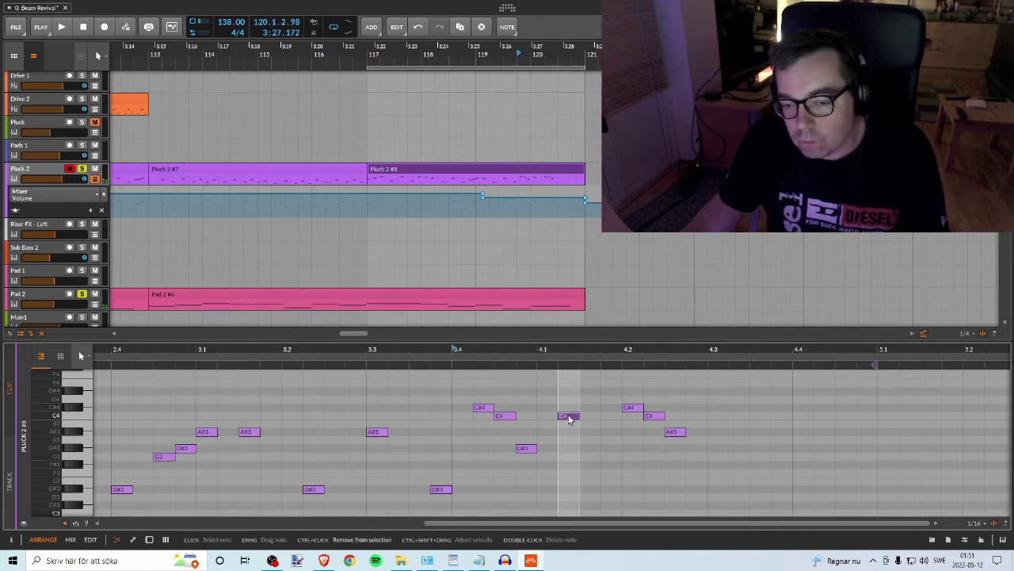
# Step: Add another note a sixteenth after the new C4, set the pair to G#3 and C4, and replay the phrase
pyautogui.moveTo(568, 419); pyautogui.dragTo(591, 412)
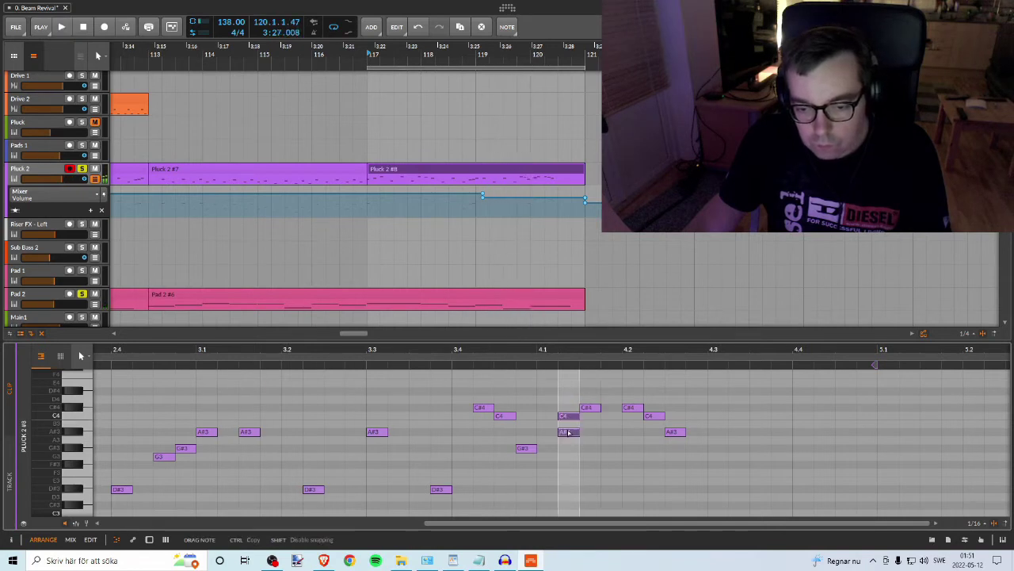
pyautogui.moveTo(567, 449); pyautogui.dragTo(567, 450)
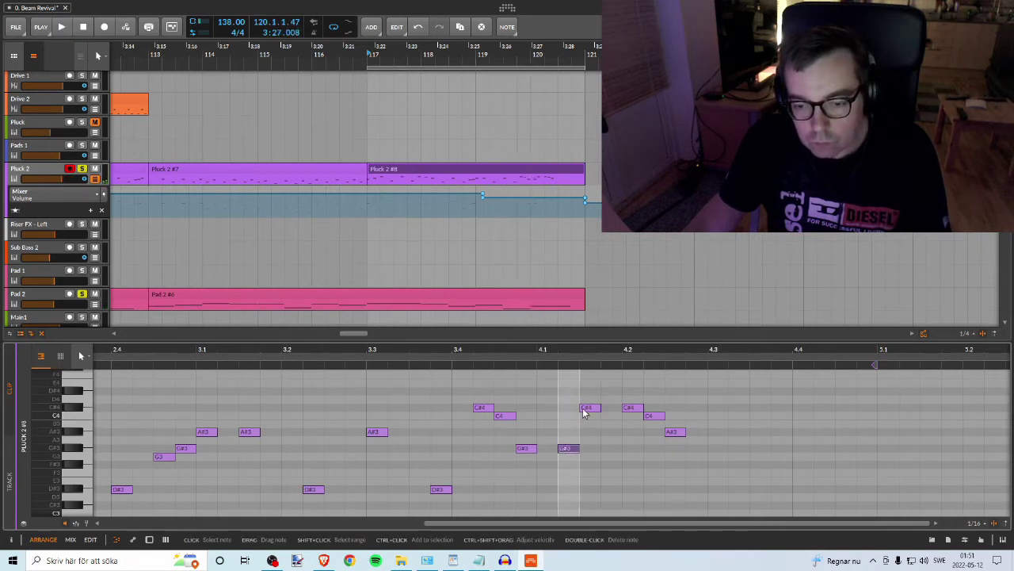
pyautogui.moveTo(584, 412); pyautogui.dragTo(586, 420)
pyautogui.press('space')
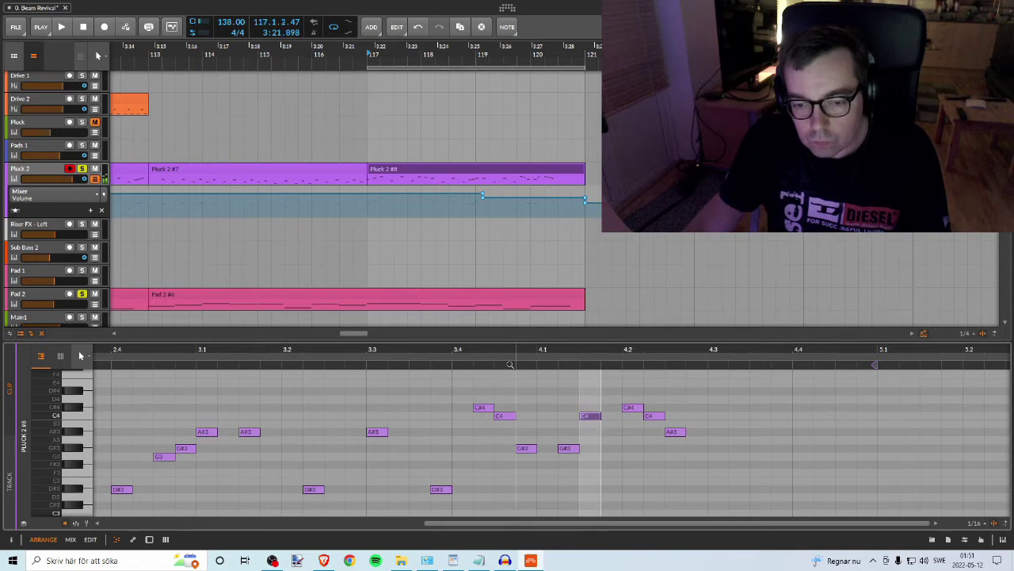
pyautogui.press('space')
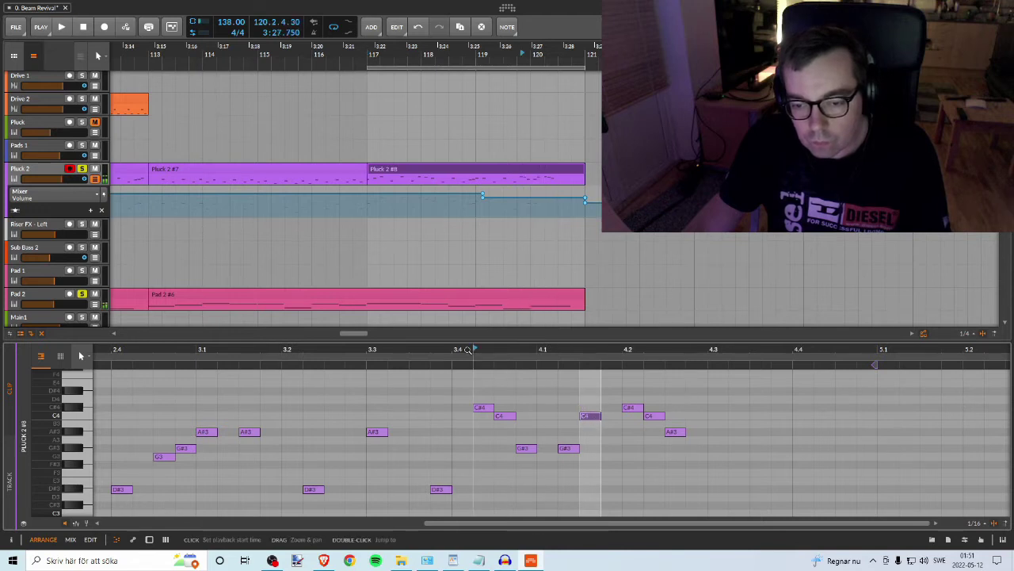
pyautogui.click(287, 349)
pyautogui.press('space')
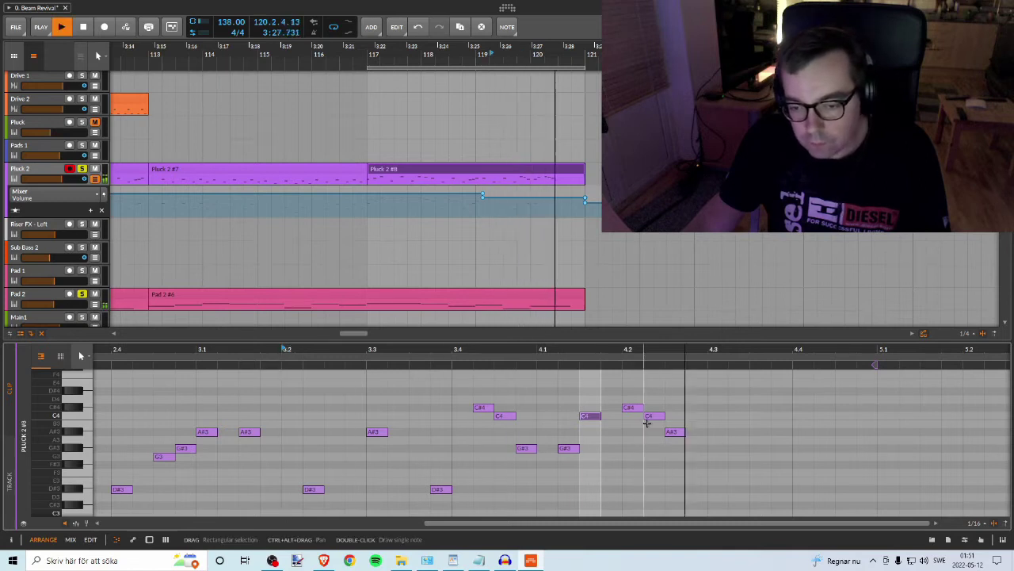
pyautogui.press('space')
pyautogui.press('space')
pyautogui.press('space')
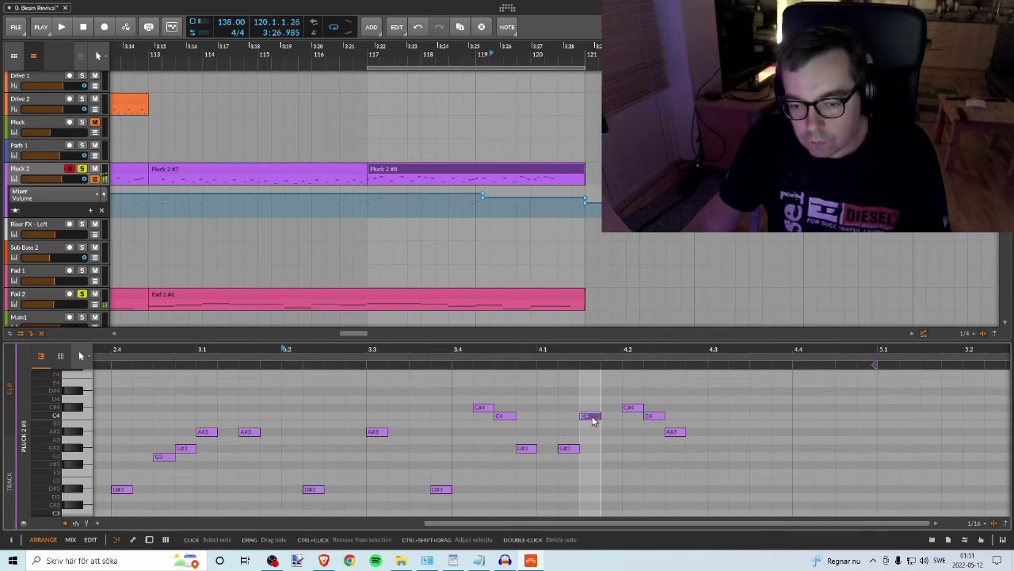
# Step: Delete the C4 note midway between 4.1 and 4.2 and replay the ending from 3.2 and from bar 117
pyautogui.doubleClick(591, 417)
pyautogui.press('space')
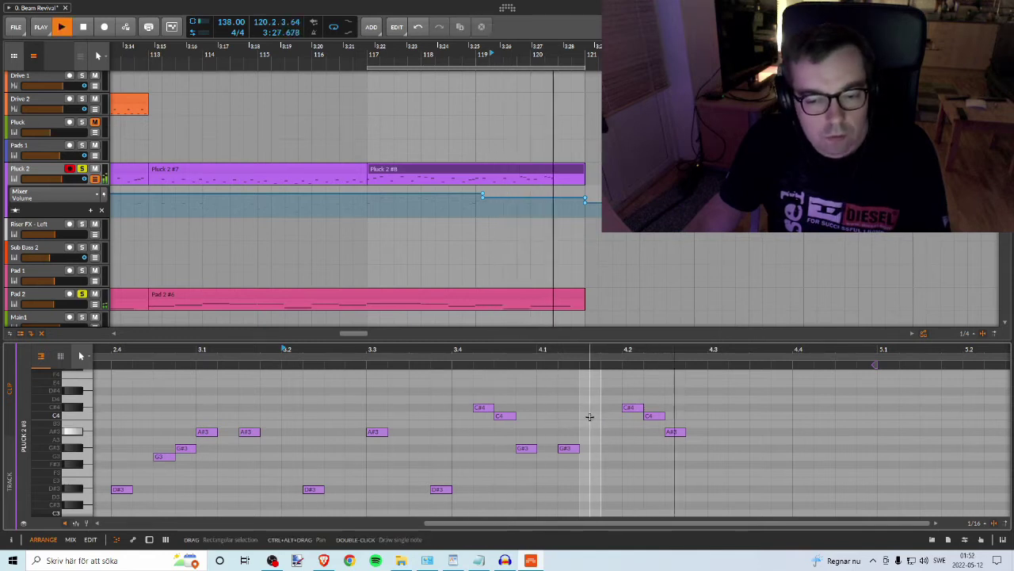
pyautogui.press('space')
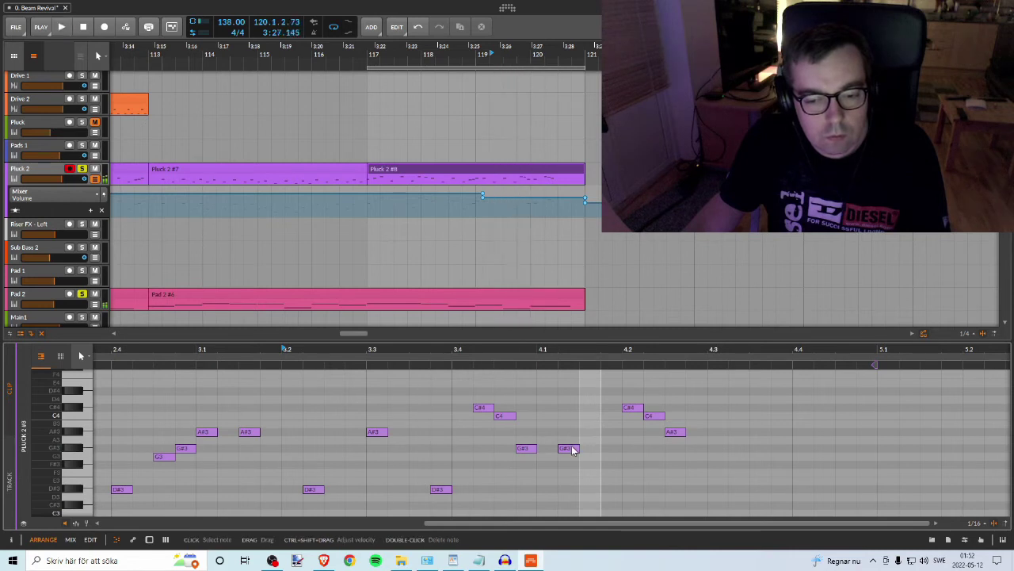
pyautogui.press('space')
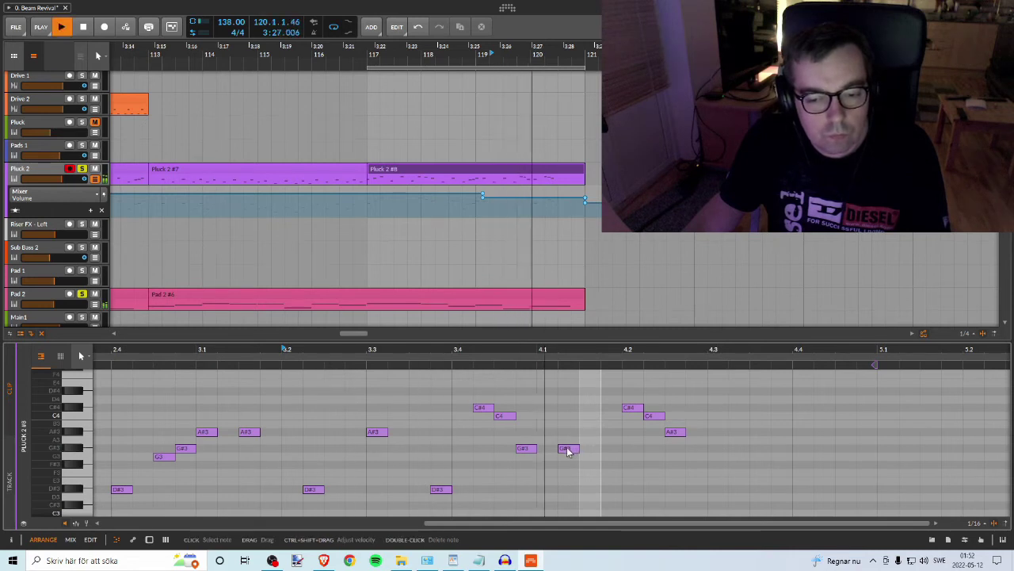
pyautogui.click(371, 66)
pyautogui.press('space')
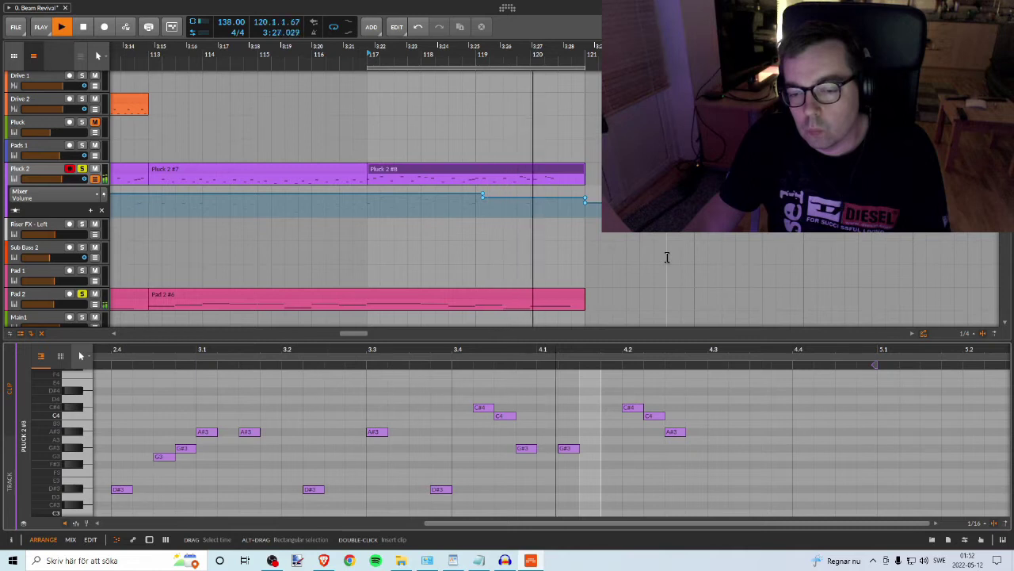
pyautogui.press('space')
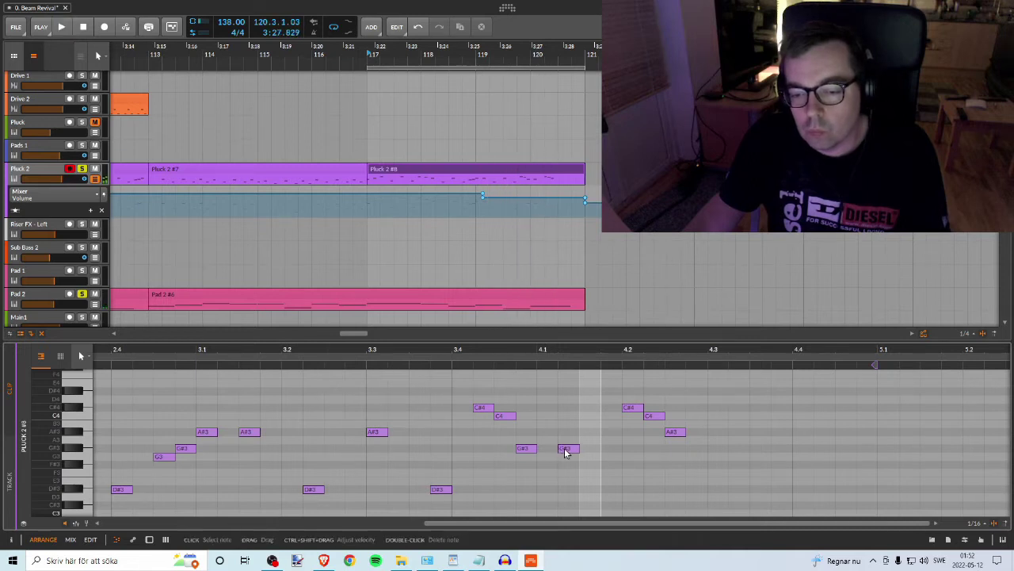
# Step: Copy the G#3 note after 4.1 to F3 one sixteenth later and replay the ending
pyautogui.moveTo(565, 451); pyautogui.dragTo(588, 480)
pyautogui.press('space')
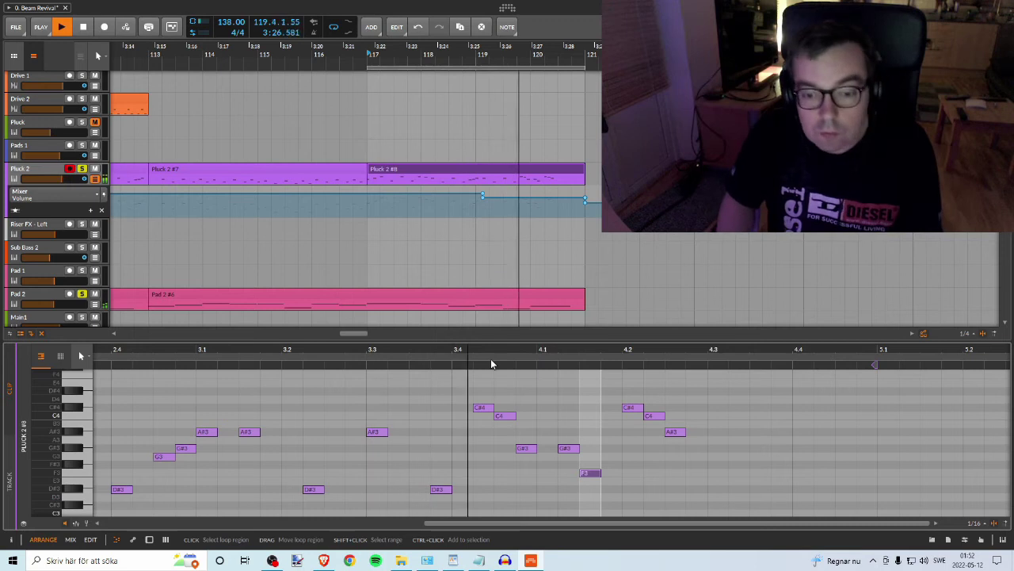
pyautogui.press('space')
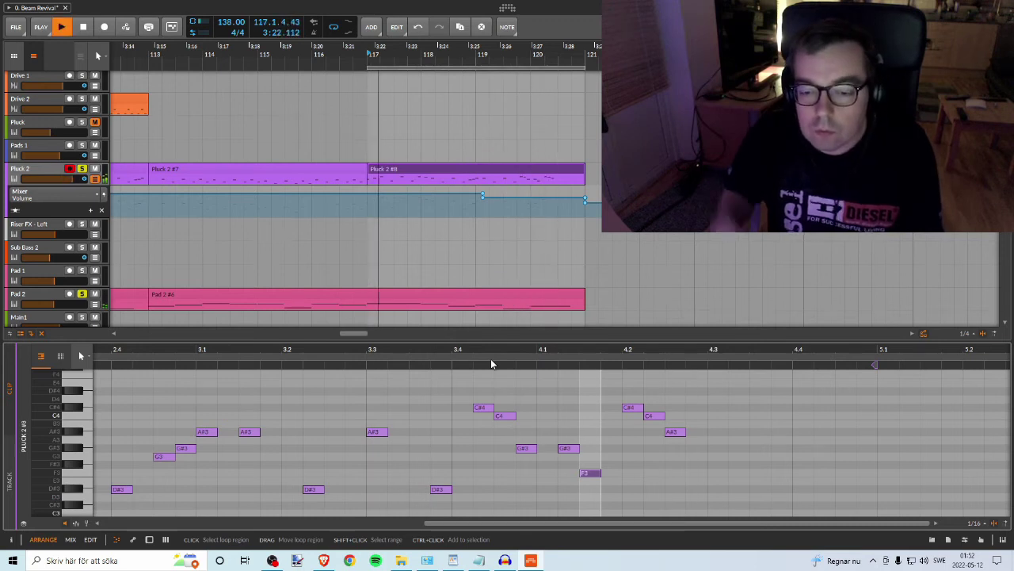
# Step: Audition the two G#3 notes around 4.1, copy the F3 note one sixteenth later, and replay from bar 117
pyautogui.click(525, 448)
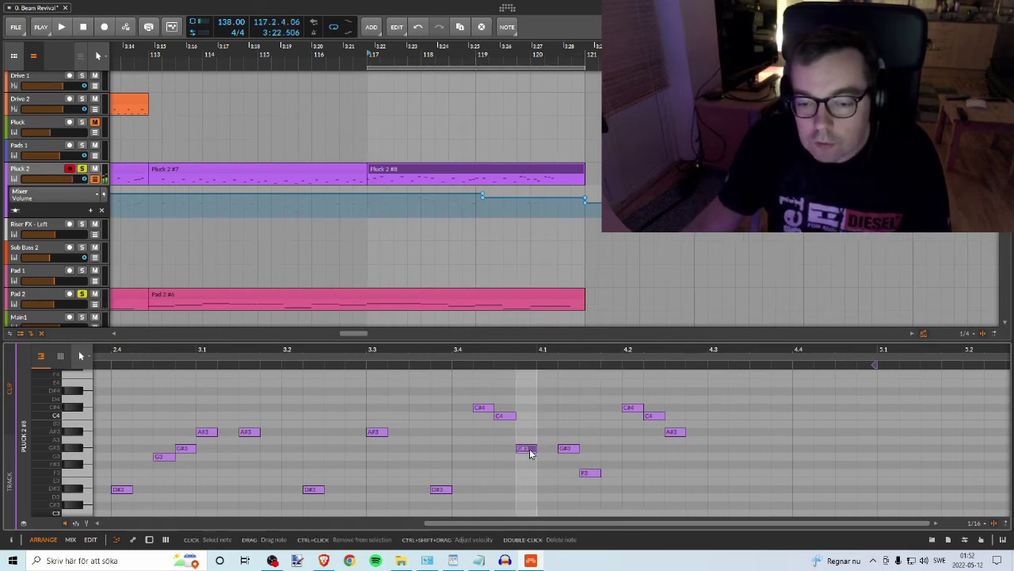
pyautogui.click(565, 450)
pyautogui.click(591, 473)
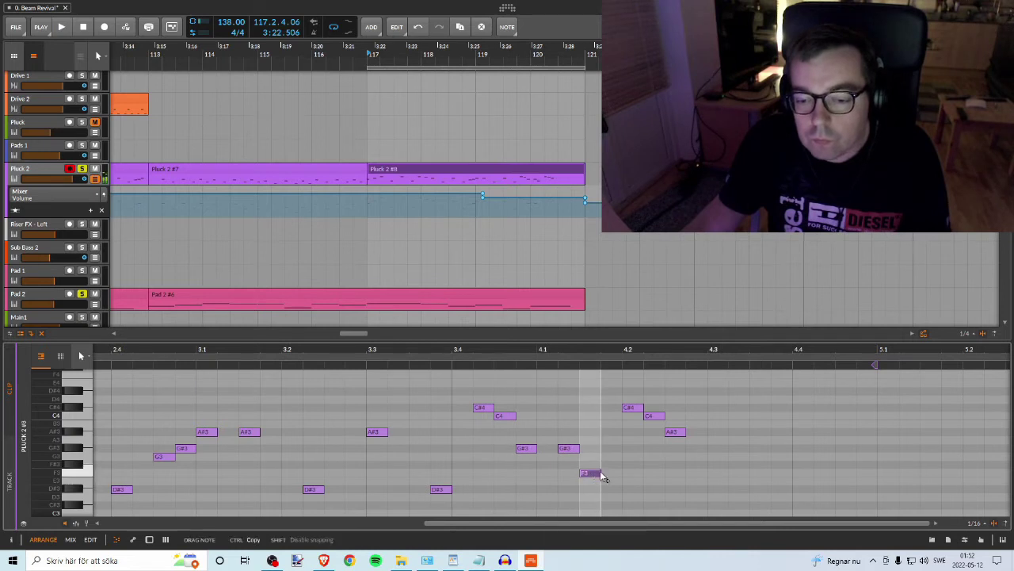
pyautogui.click(615, 474)
pyautogui.press('space')
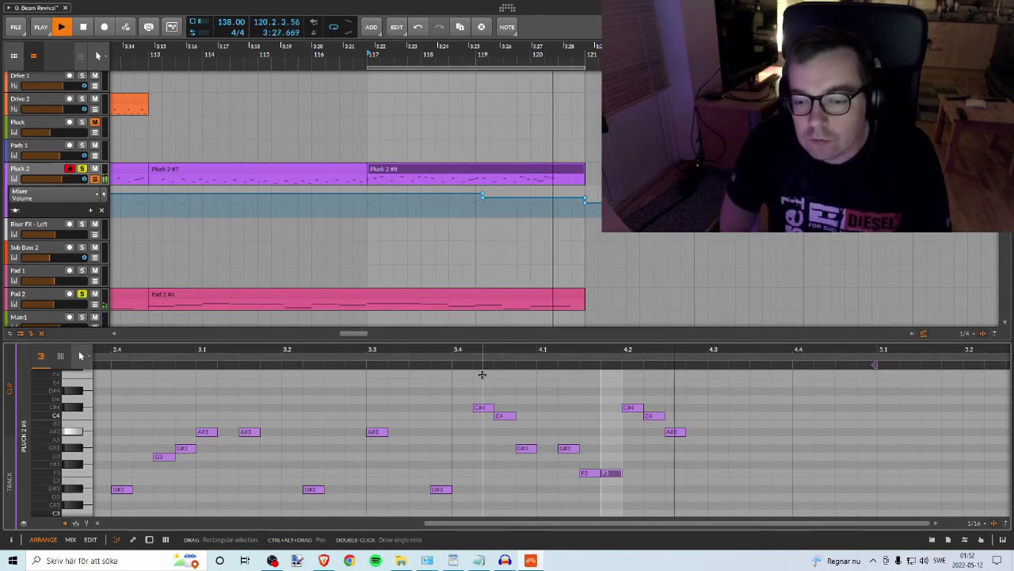
pyautogui.press('space')
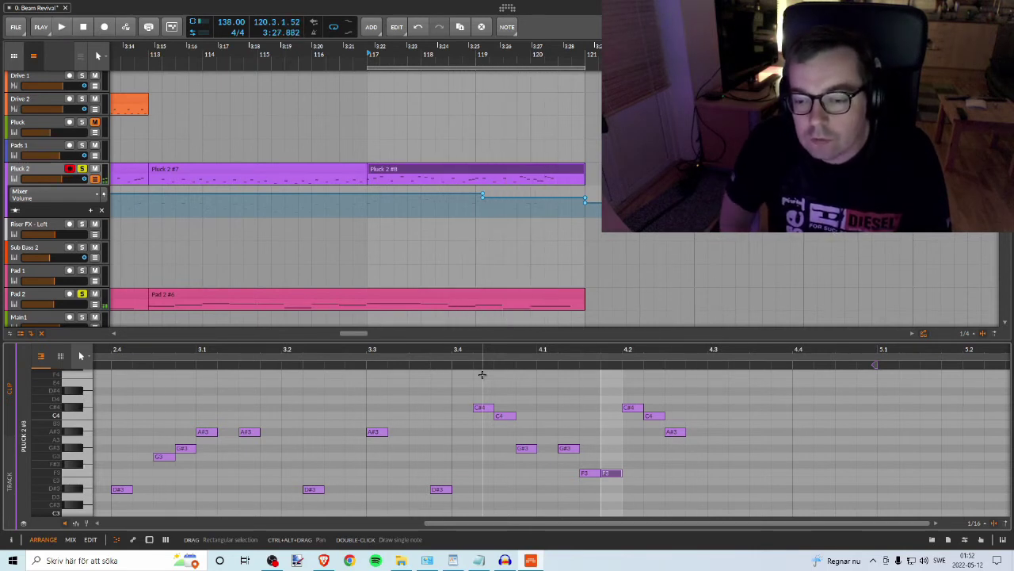
# Step: Audition the C#4, C4 and G#3 notes around 4.1 and raise the second F3 note, just before 4.2, to G#3
pyautogui.click(572, 450)
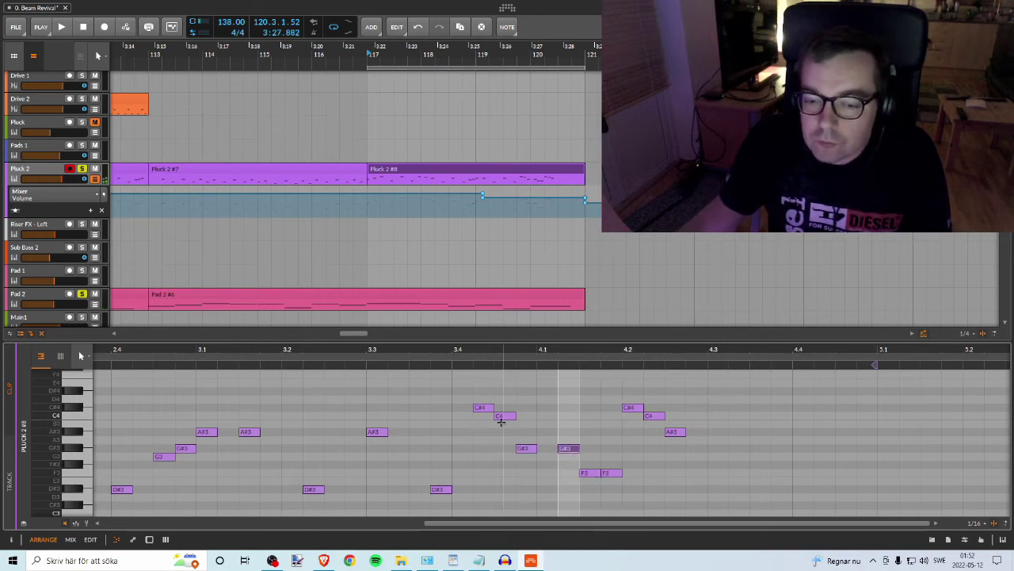
pyautogui.click(481, 408)
pyautogui.click(505, 415)
pyautogui.click(525, 448)
pyautogui.click(567, 449)
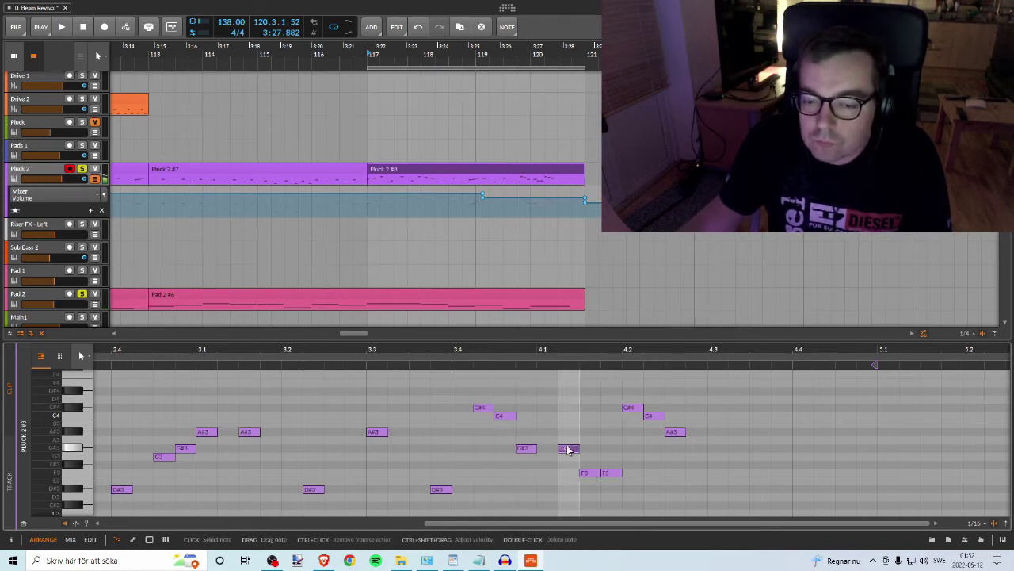
pyautogui.moveTo(568, 450); pyautogui.dragTo(608, 469)
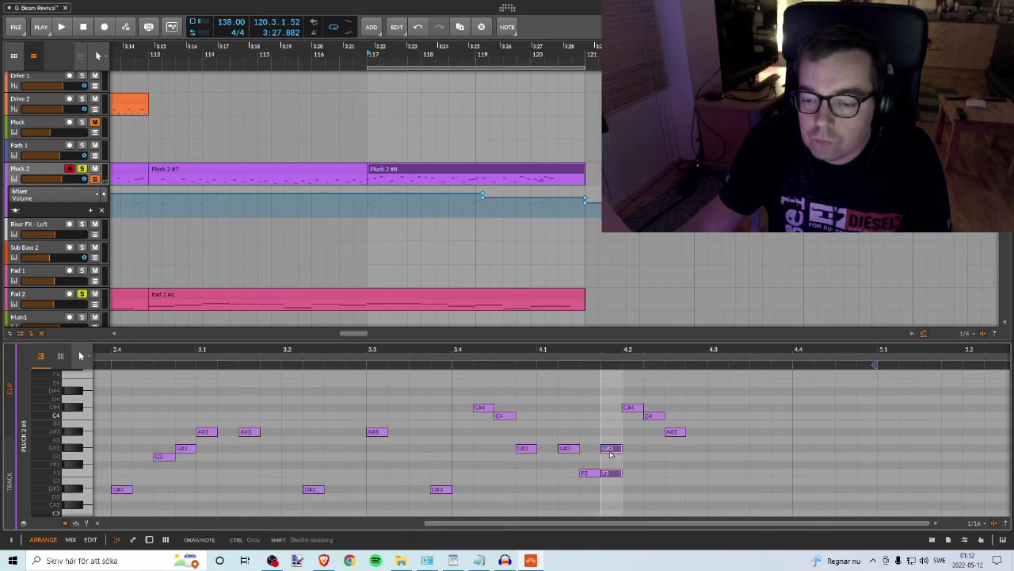
pyautogui.moveTo(611, 453); pyautogui.dragTo(611, 452)
# Step: Replay from 3.4, raise the G#3 note just before 4.2 to C4, and replay the phrase
pyautogui.click(453, 349)
pyautogui.press('space')
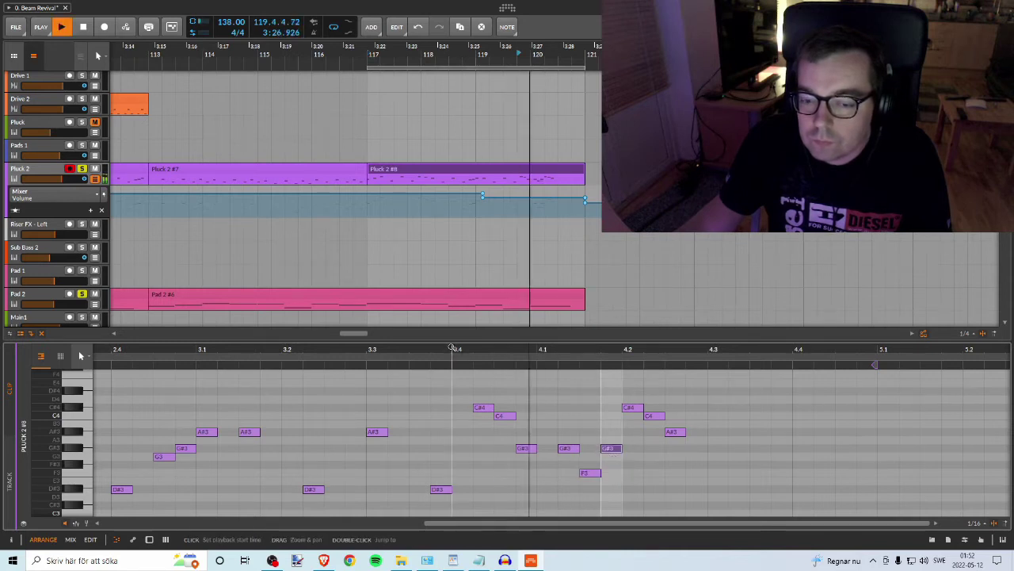
pyautogui.press('space')
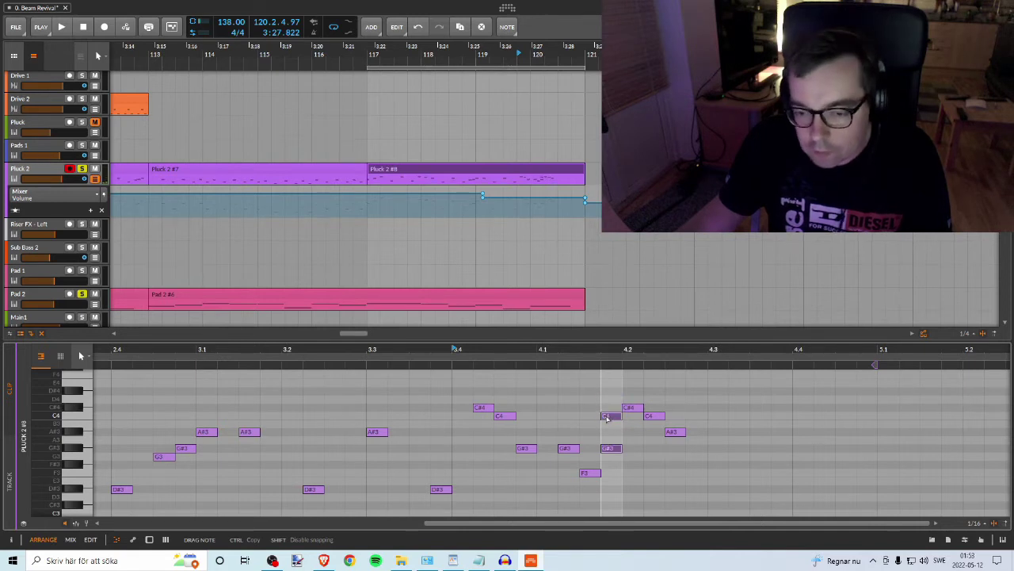
pyautogui.moveTo(607, 418); pyautogui.dragTo(604, 415)
pyautogui.press('space')
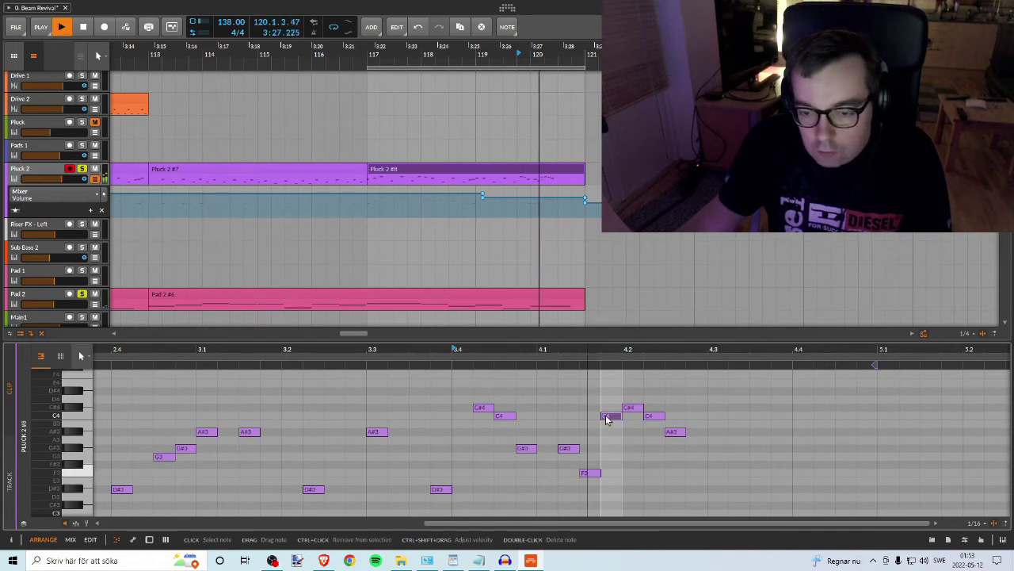
# Step: Replay the closing phrase of the Pluck 2 #8 clip from 3.4 and from bar 117
pyautogui.press('space')
pyautogui.press('space')
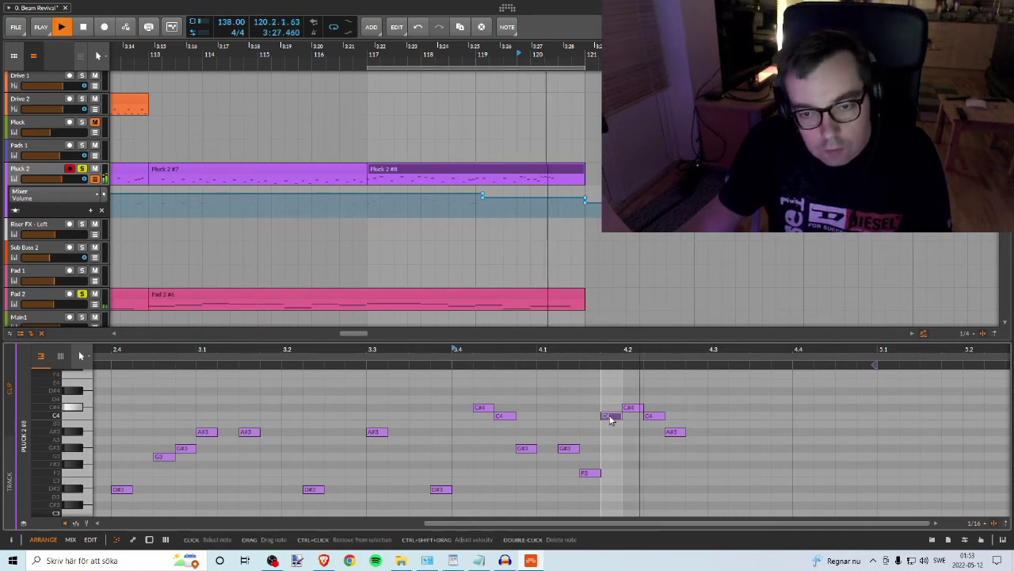
pyautogui.press('space')
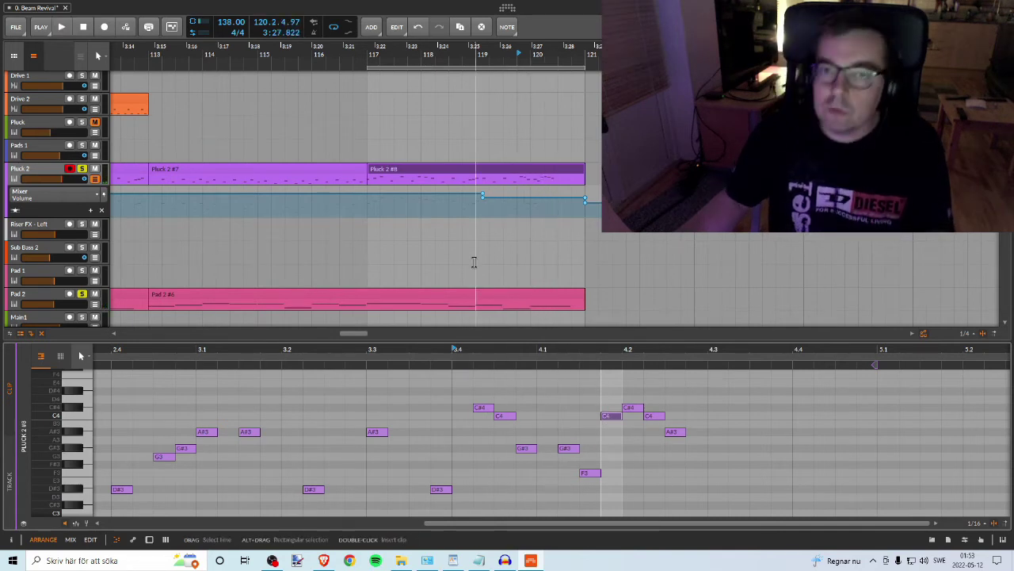
pyautogui.press('space')
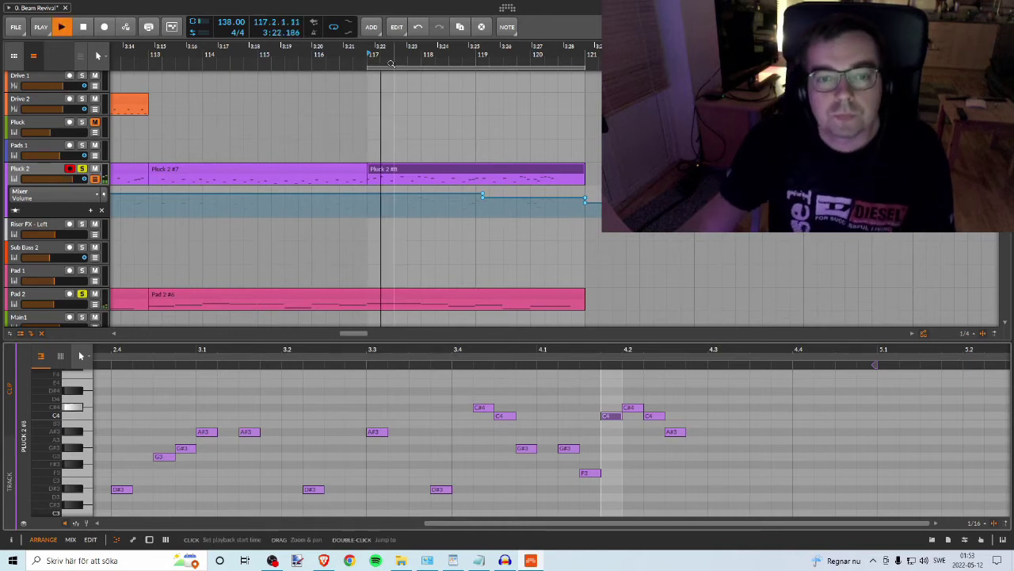
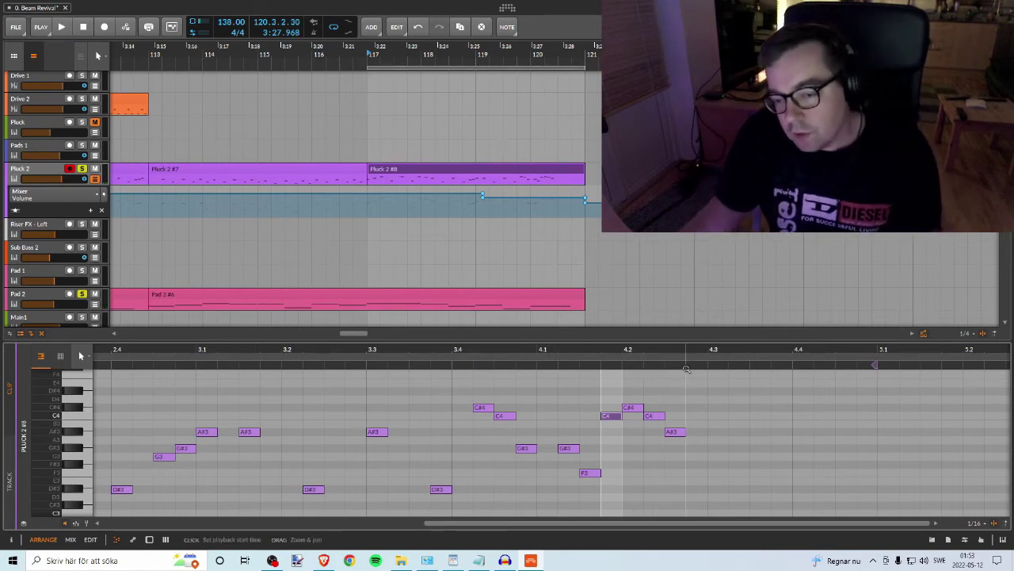
pyautogui.press('space')
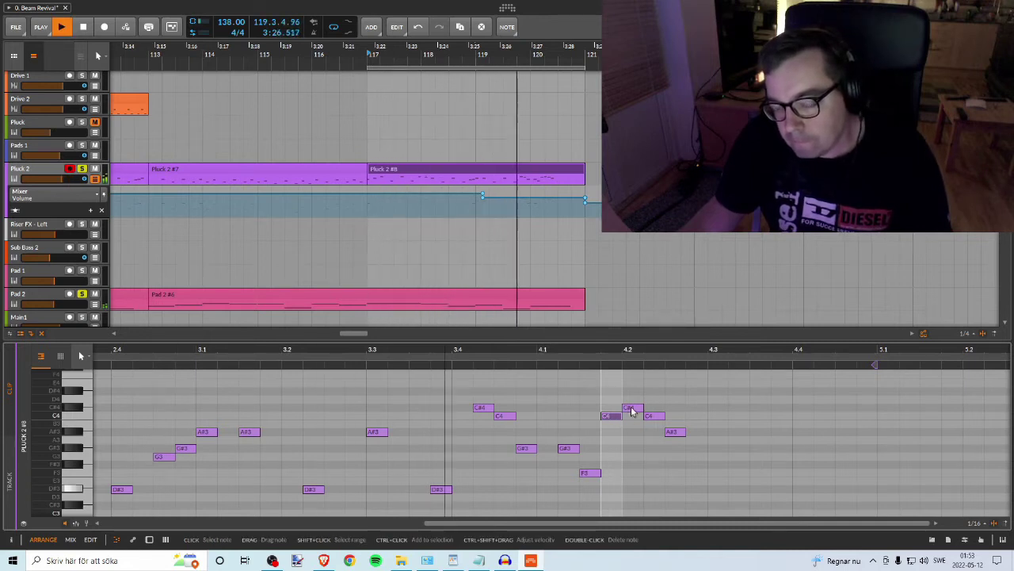
pyautogui.press('space')
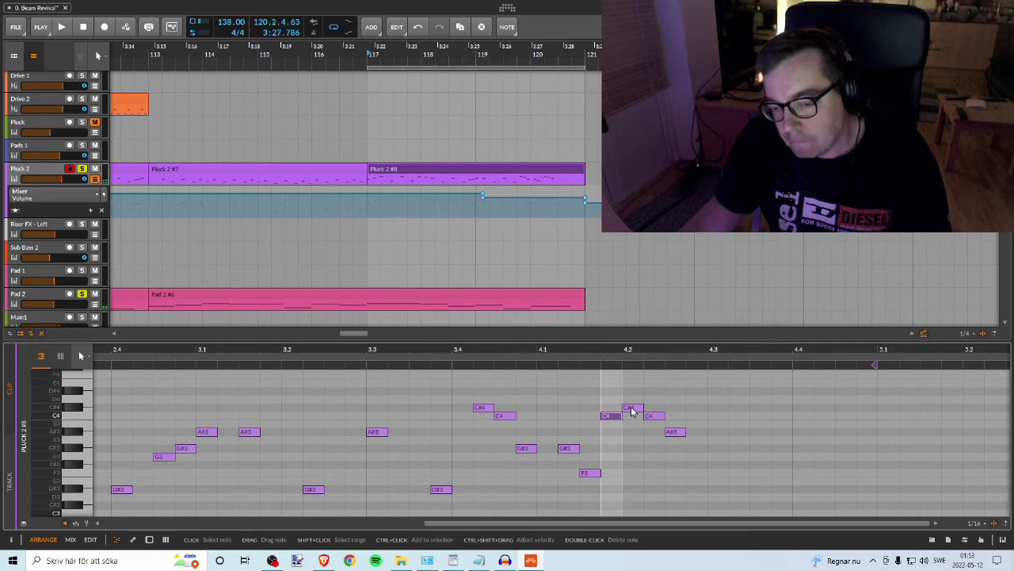
# Step: Delete the C#4 note at 4.2 and the C4 note one sixteenth after it, replaying the ending from bar 117
pyautogui.click(632, 410)
pyautogui.doubleClick(654, 418)
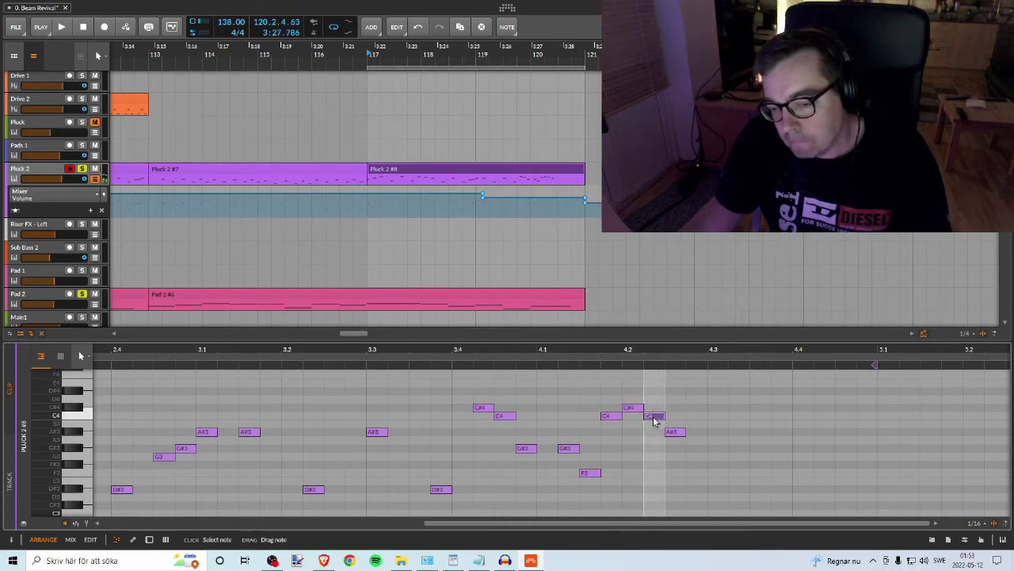
pyautogui.press('space')
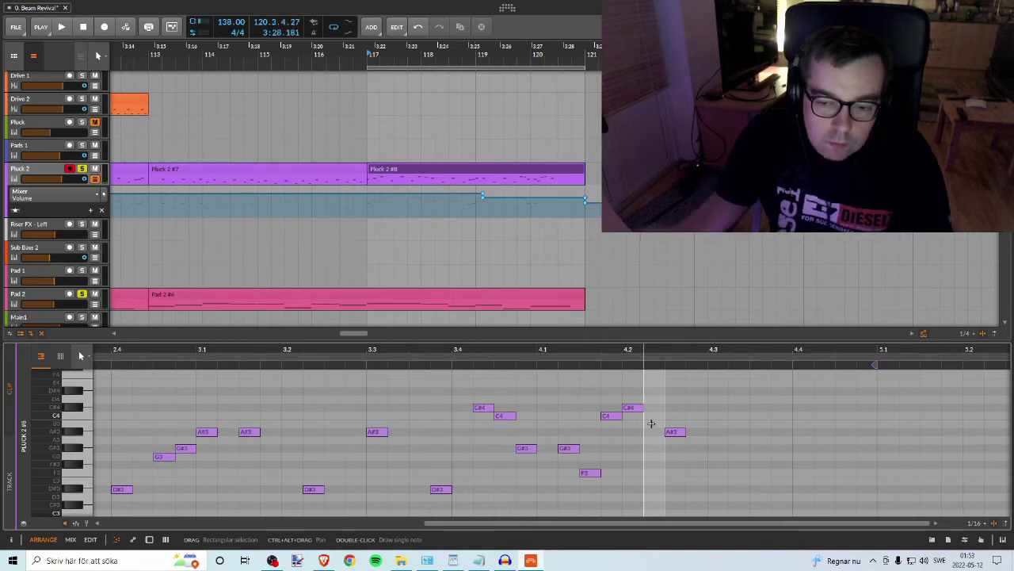
pyautogui.doubleClick(629, 406)
pyautogui.press('space')
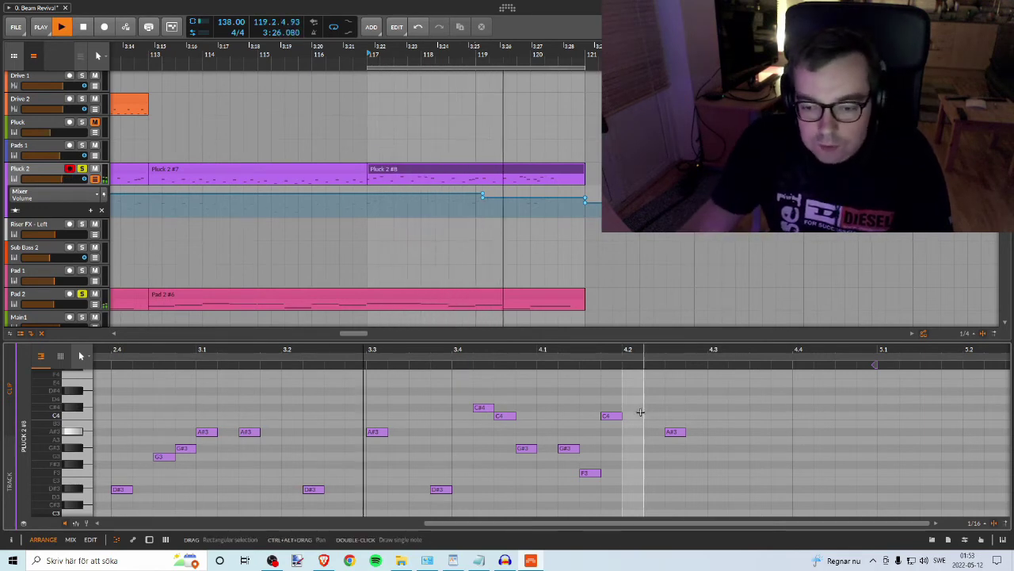
pyautogui.press('space')
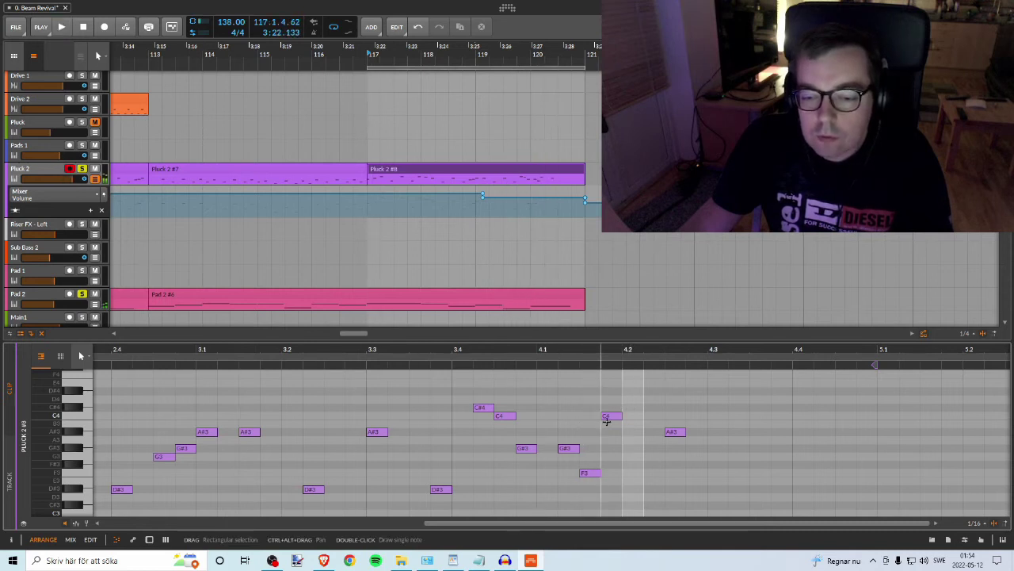
# Step: Move the C4 note just before 4.2 one sixteenth later onto 4.2 and replay the phrase from 3.4
pyautogui.moveTo(612, 414); pyautogui.dragTo(632, 420)
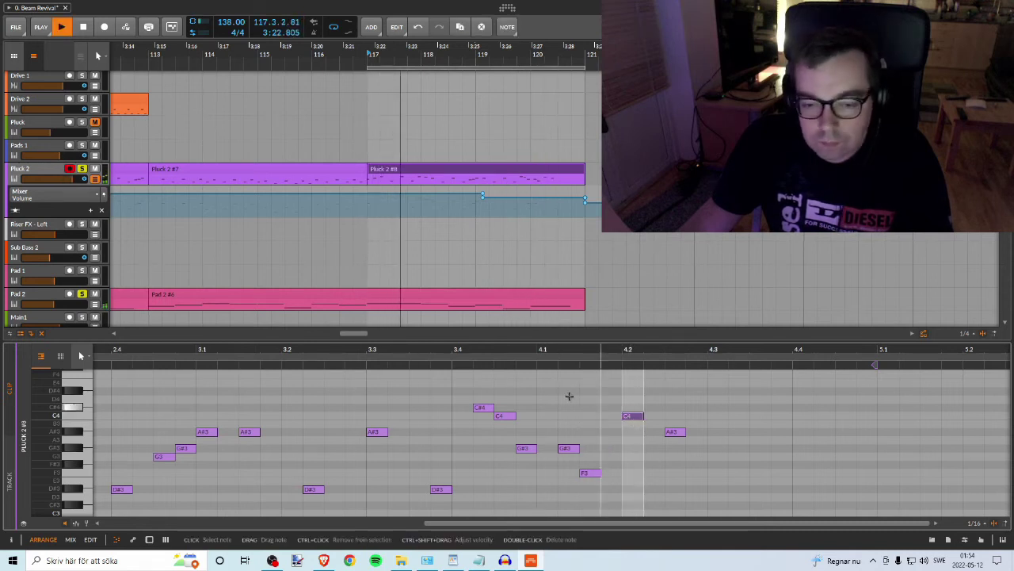
pyautogui.press('space')
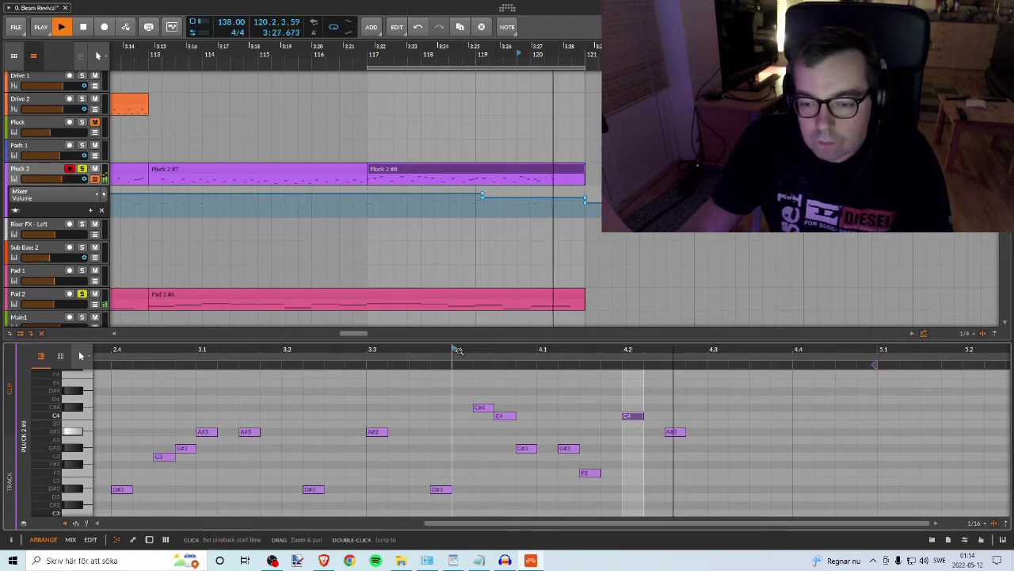
pyautogui.press('space')
pyautogui.press('space')
pyautogui.press('space')
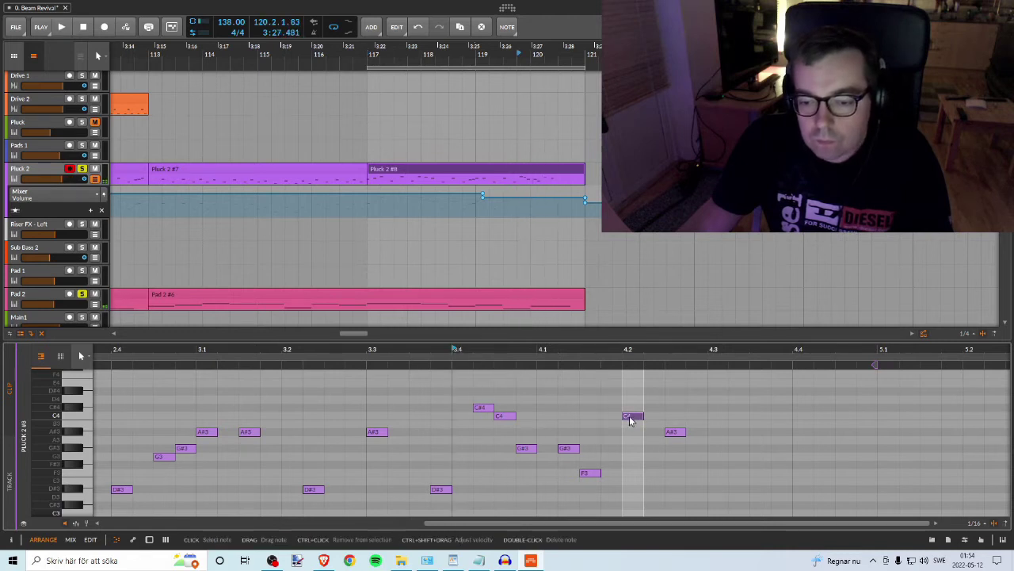
pyautogui.press('space')
pyautogui.press('space')
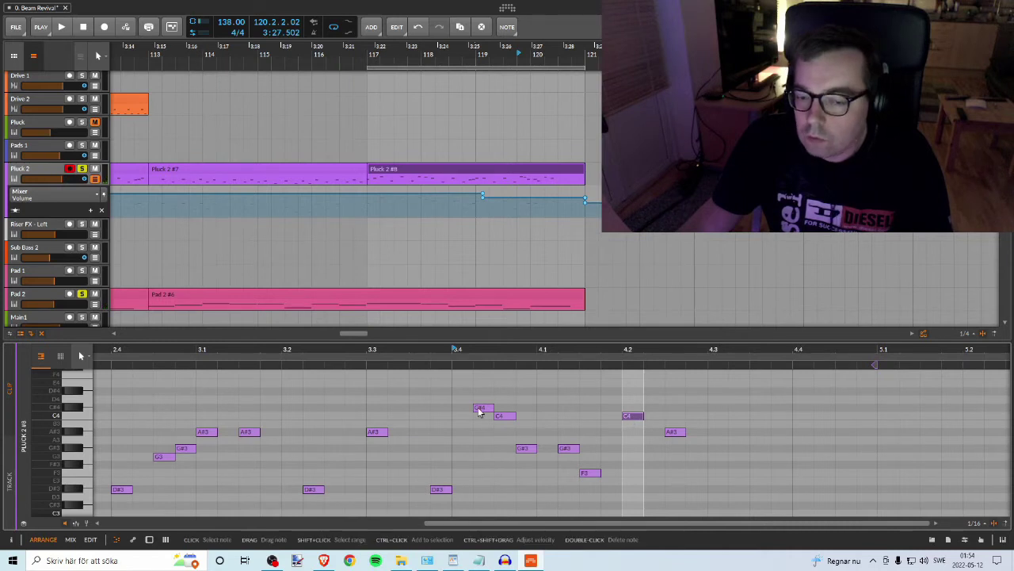
# Step: Audition the notes from 3.4 onward and copy the F3 note to G#3 one sixteenth later, just before 4.2
pyautogui.click(505, 417)
pyautogui.click(527, 450)
pyautogui.click(570, 450)
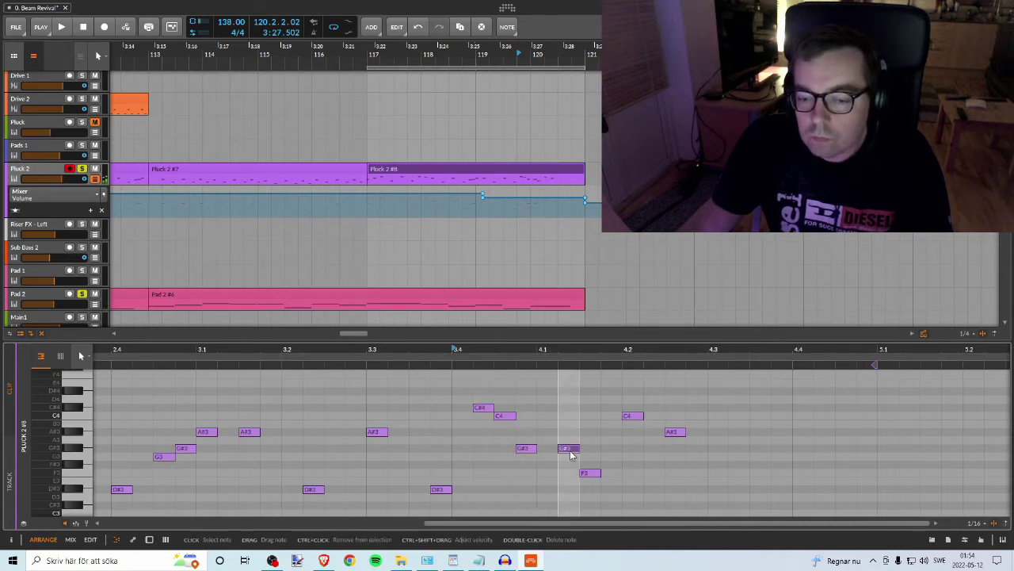
pyautogui.click(588, 473)
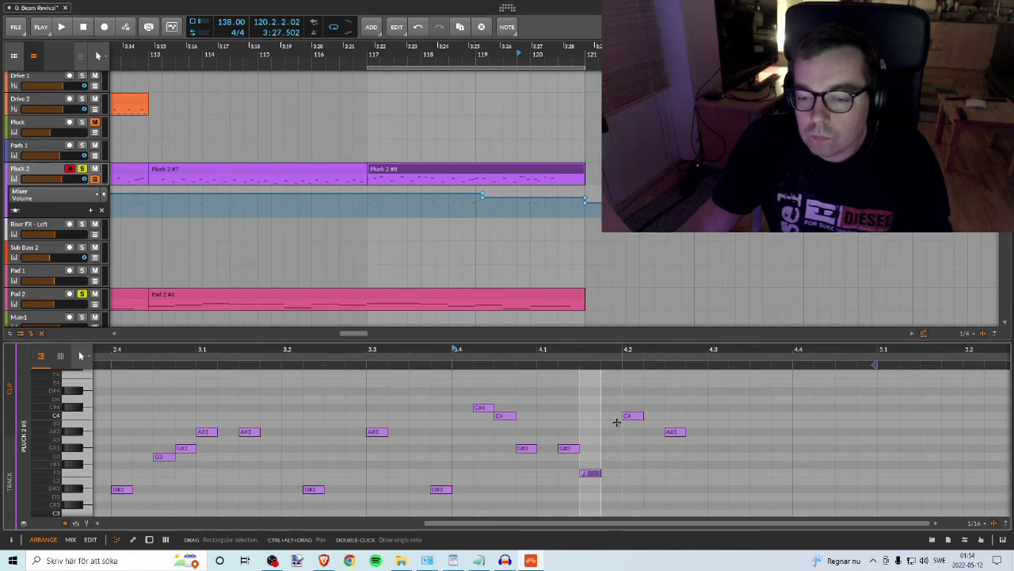
pyautogui.moveTo(592, 473); pyautogui.dragTo(604, 474)
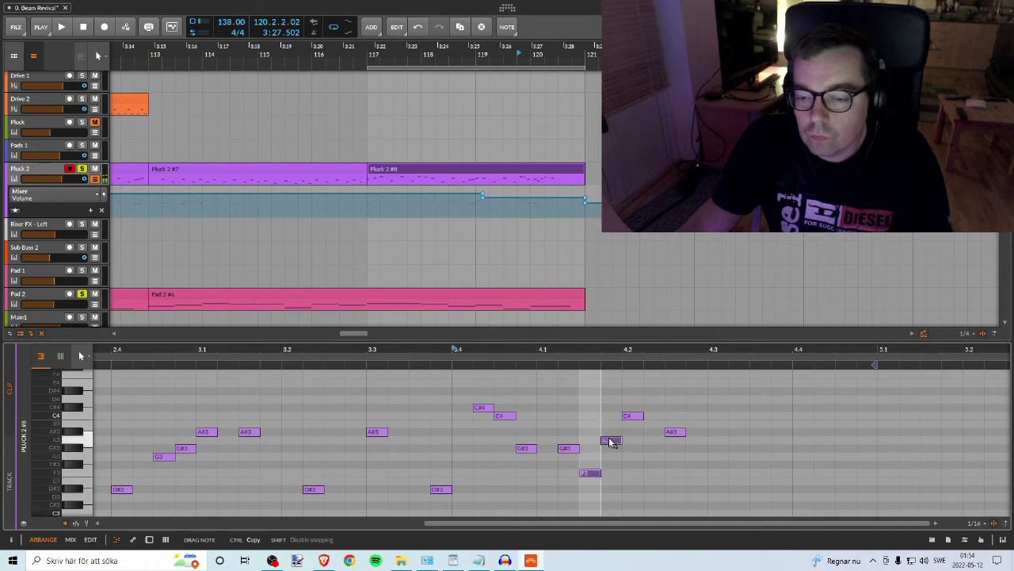
pyautogui.click(615, 450)
pyautogui.click(633, 418)
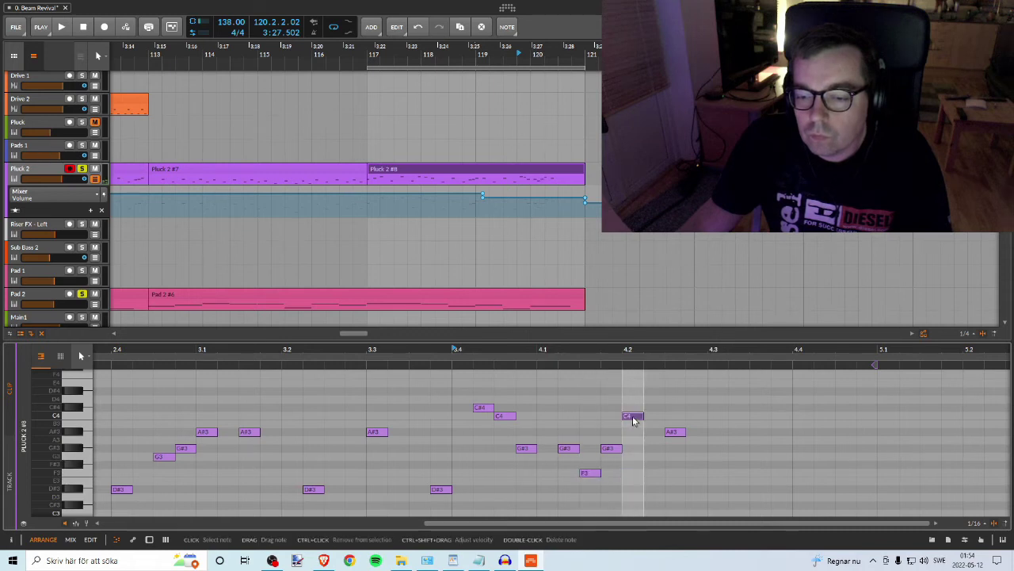
# Step: Add a C#4 note one sixteenth after 4.2 and replay the phrase from 3.4
pyautogui.press('space')
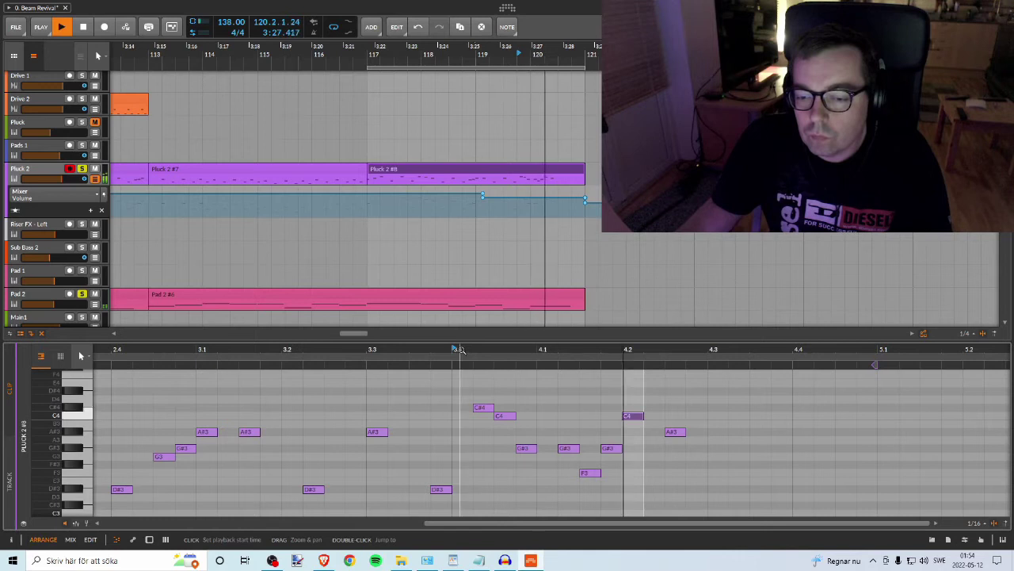
pyautogui.press('space')
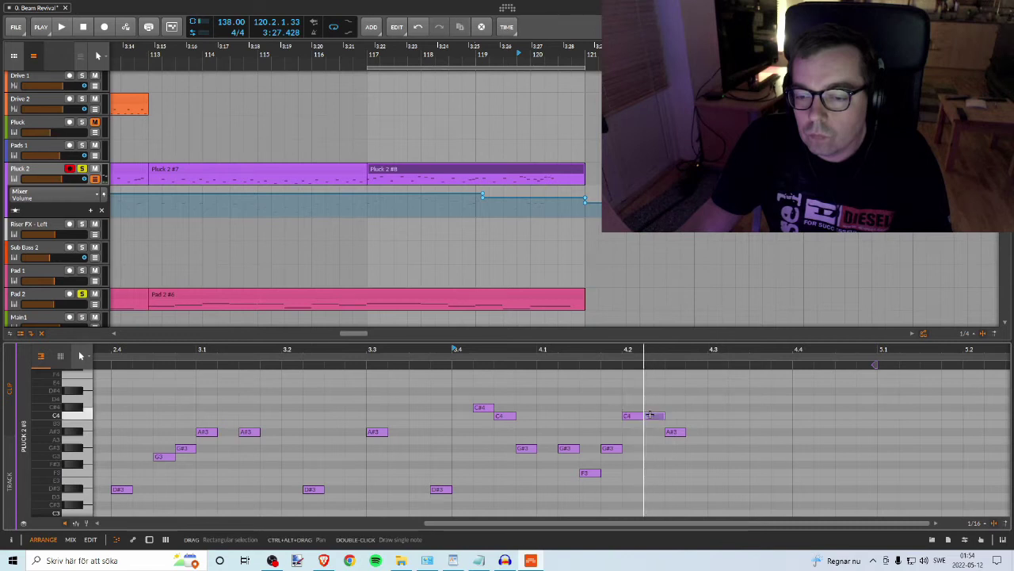
pyautogui.doubleClick(650, 416)
pyautogui.moveTo(651, 416); pyautogui.dragTo(653, 410)
pyautogui.press('space')
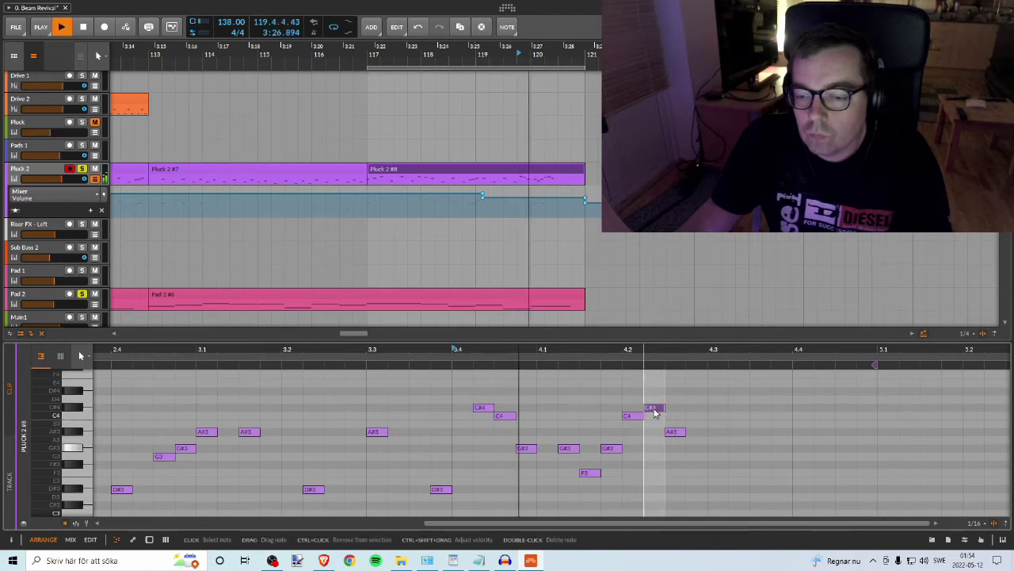
pyautogui.press('space')
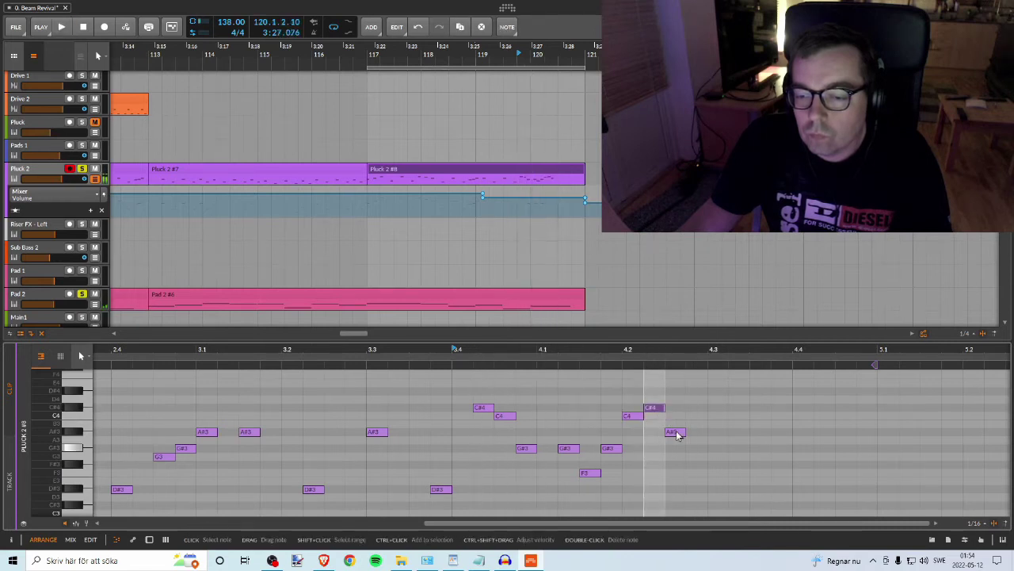
# Step: Audition the last A#3 note, move it one sixteenth later and up to C4, and replay the phrase
pyautogui.doubleClick(674, 424)
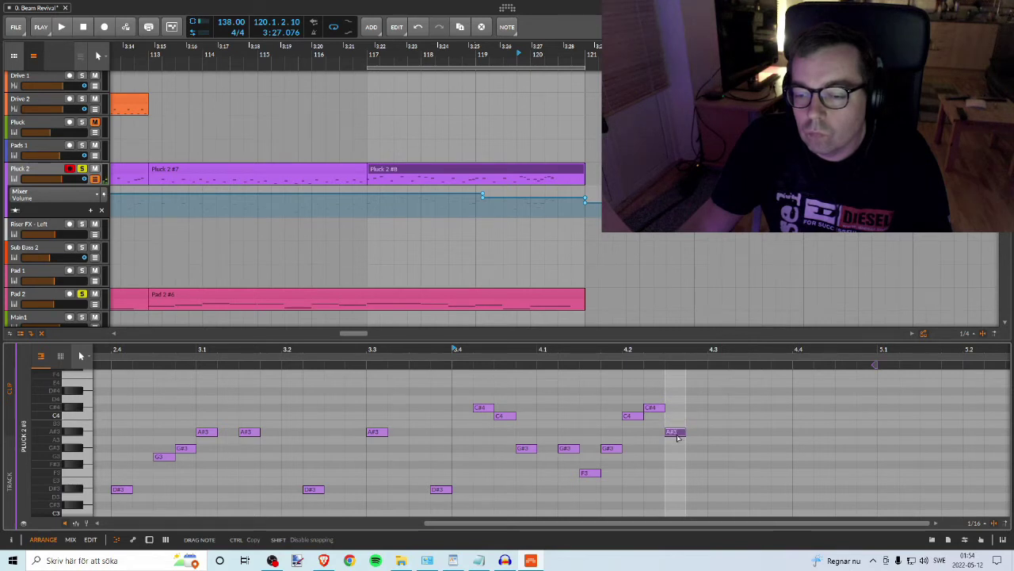
pyautogui.press('space')
pyautogui.press('space')
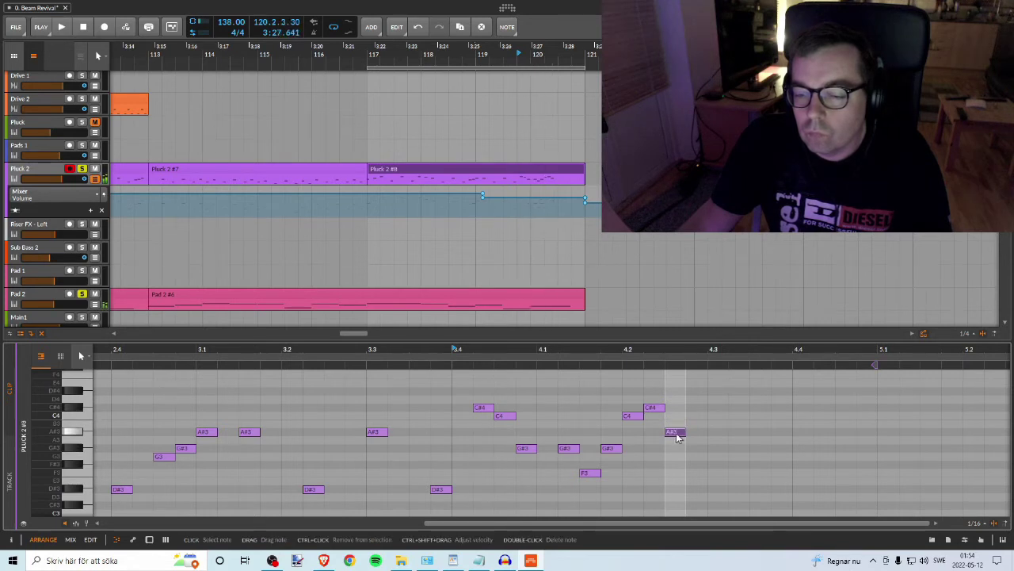
pyautogui.press('space')
pyautogui.moveTo(678, 436); pyautogui.dragTo(692, 420)
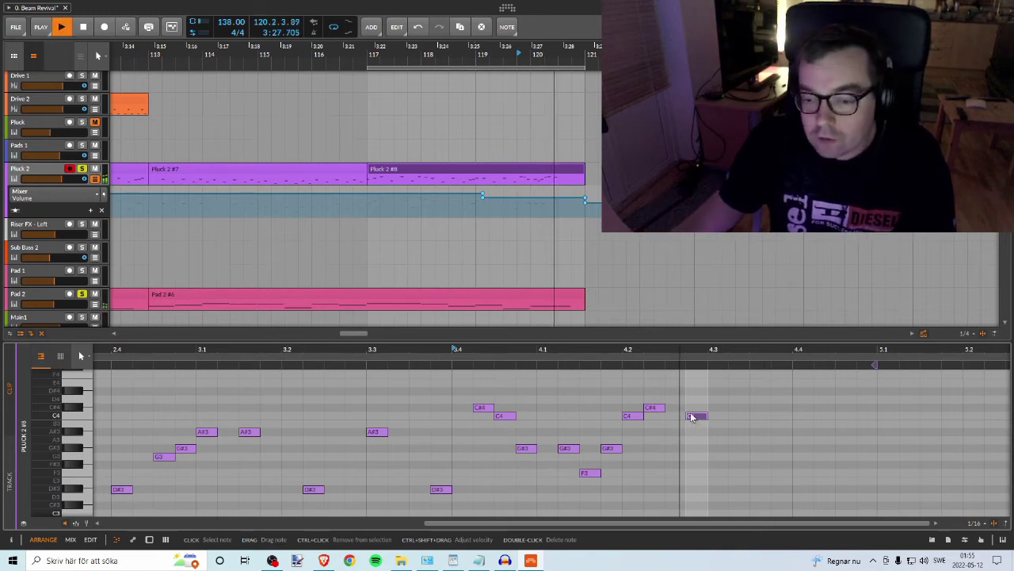
pyautogui.press('space')
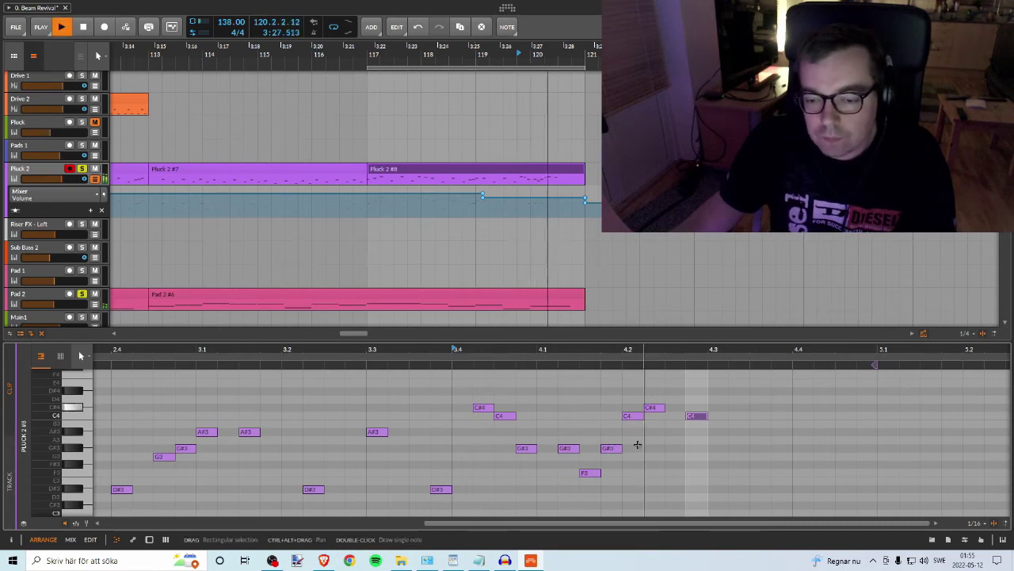
# Step: Delete the G#3 note one sixteenth after 4.1 and replay the phrase from 3.4
pyautogui.press('space')
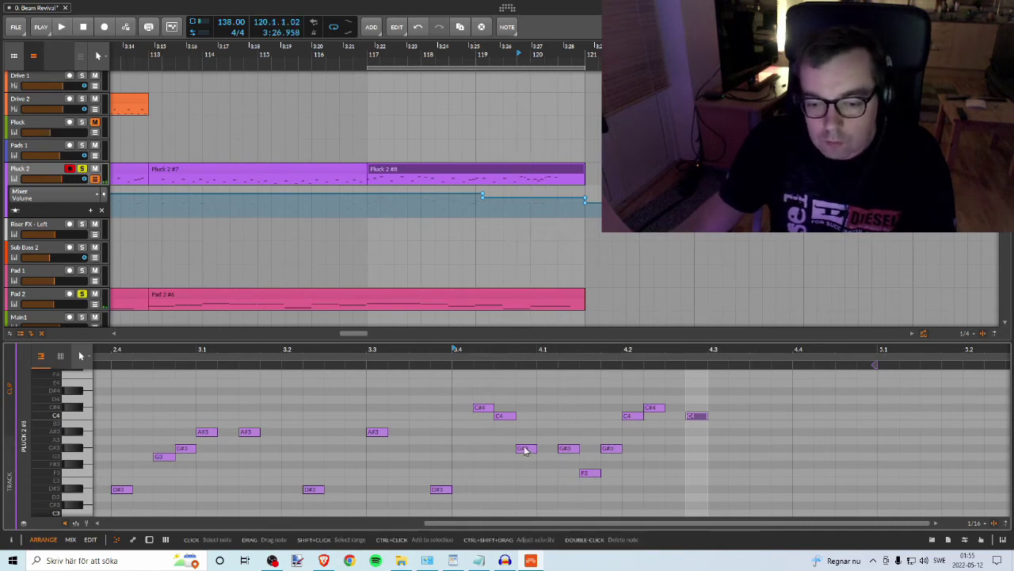
pyautogui.doubleClick(568, 449)
pyautogui.press('space')
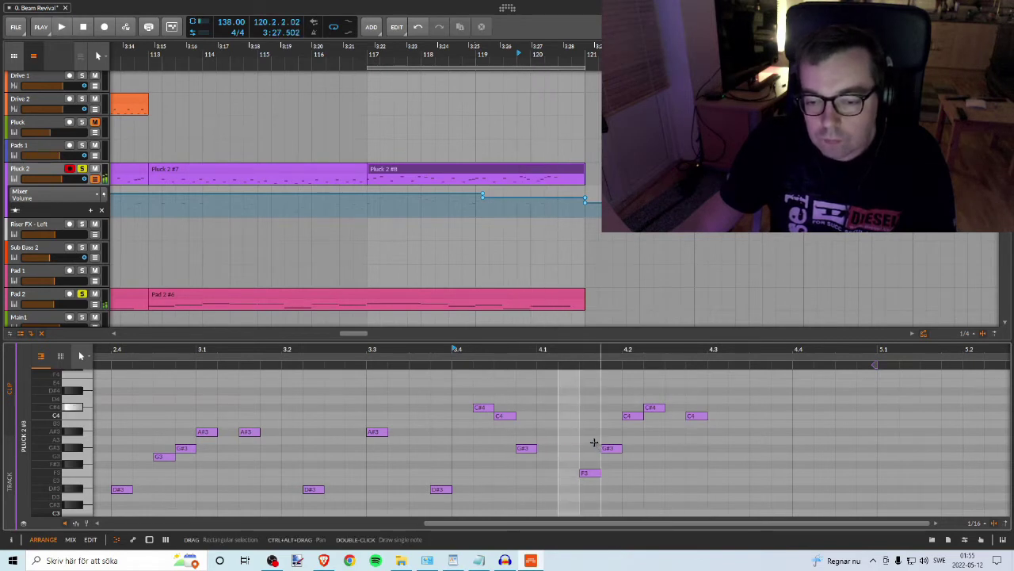
pyautogui.press('space')
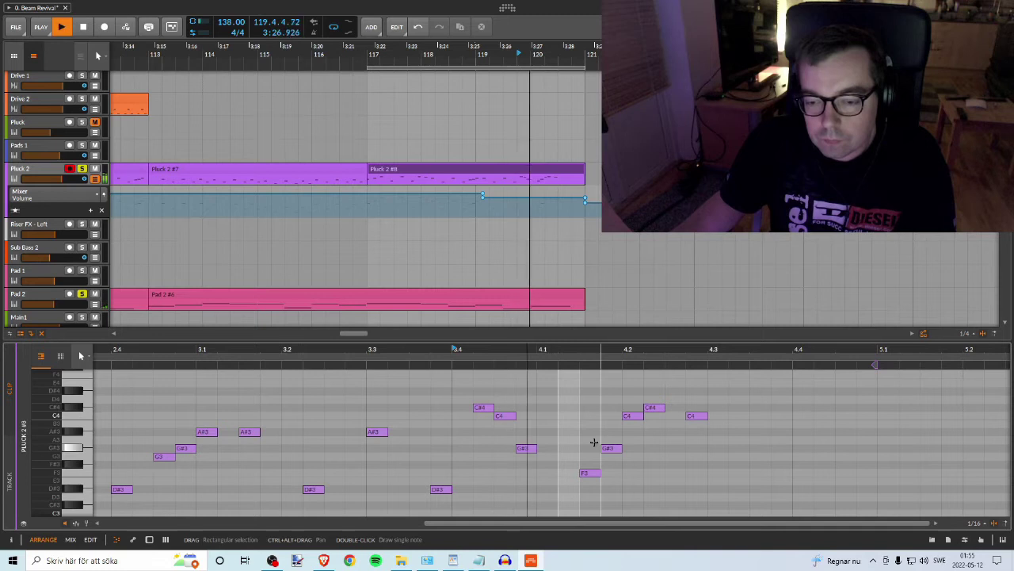
pyautogui.press('space')
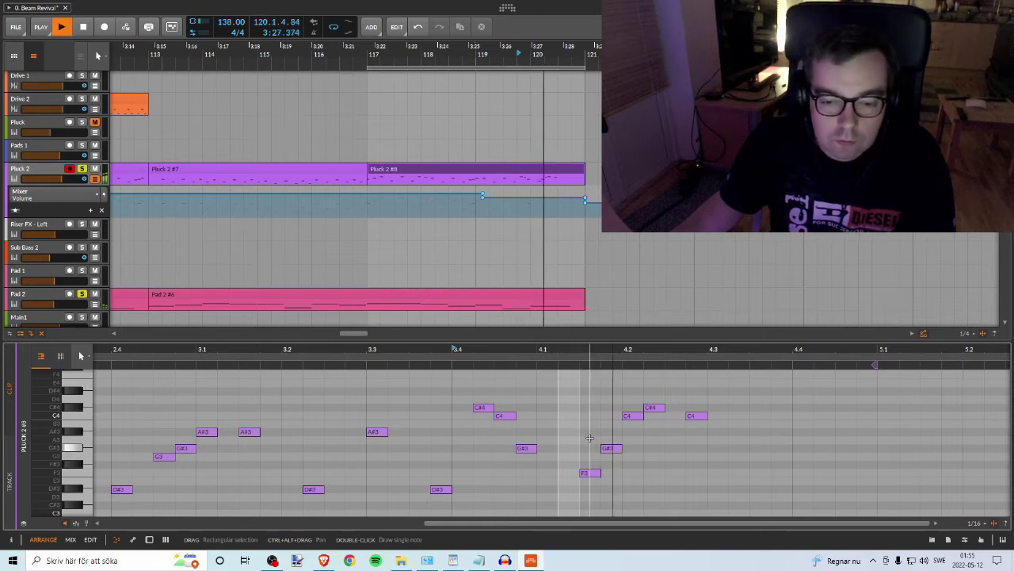
# Step: Try the final C4 note one sixteenth later on 4.3, then return it to just before 4.3 and replay
pyautogui.moveTo(696, 416); pyautogui.dragTo(718, 415)
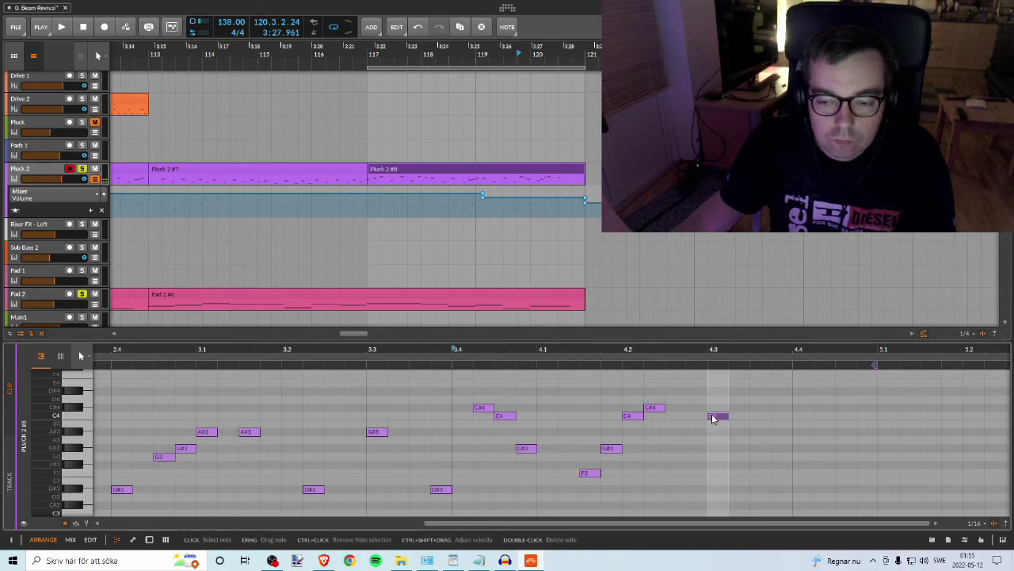
pyautogui.press('space')
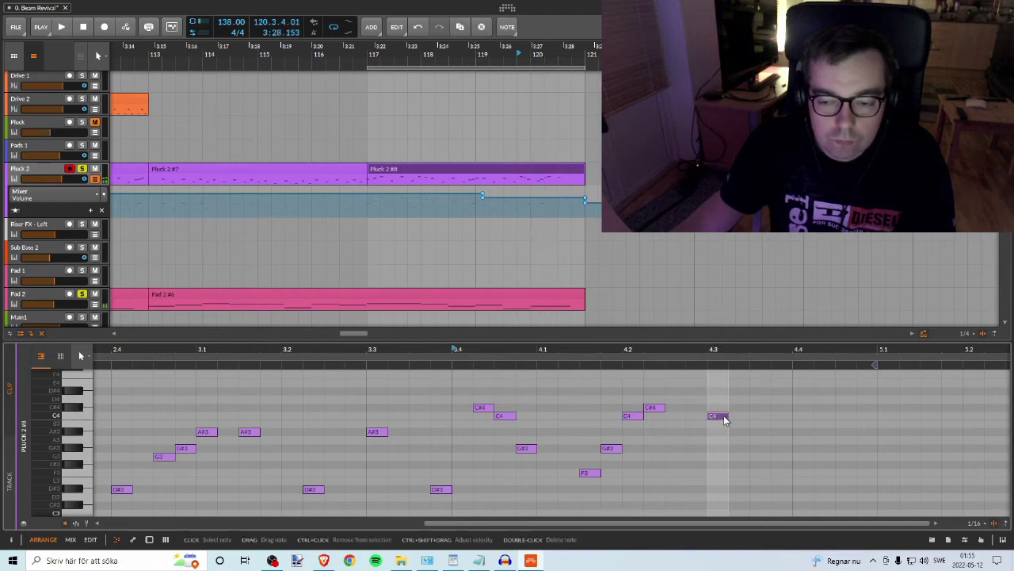
pyautogui.moveTo(720, 417); pyautogui.dragTo(695, 417)
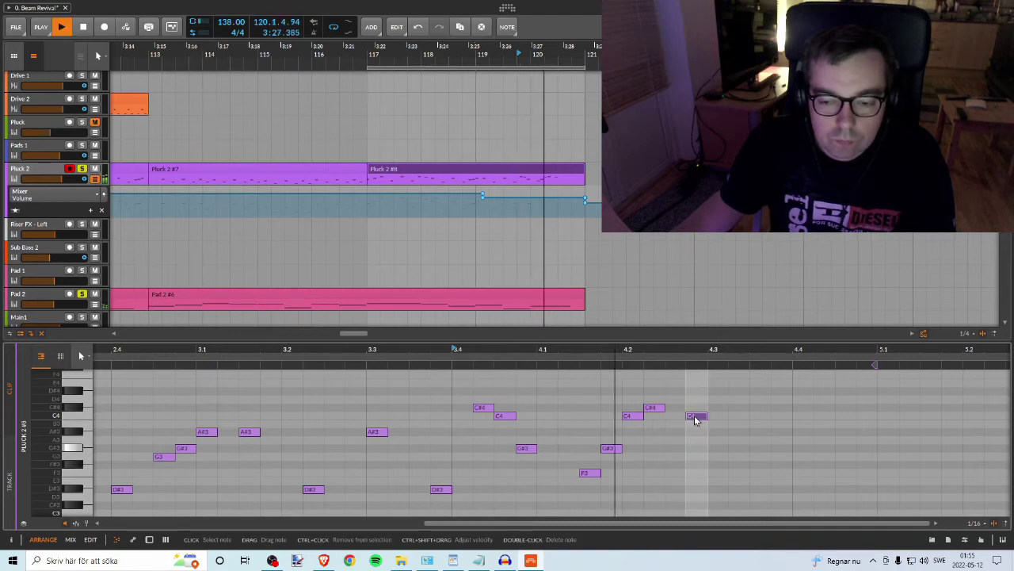
pyautogui.press('space')
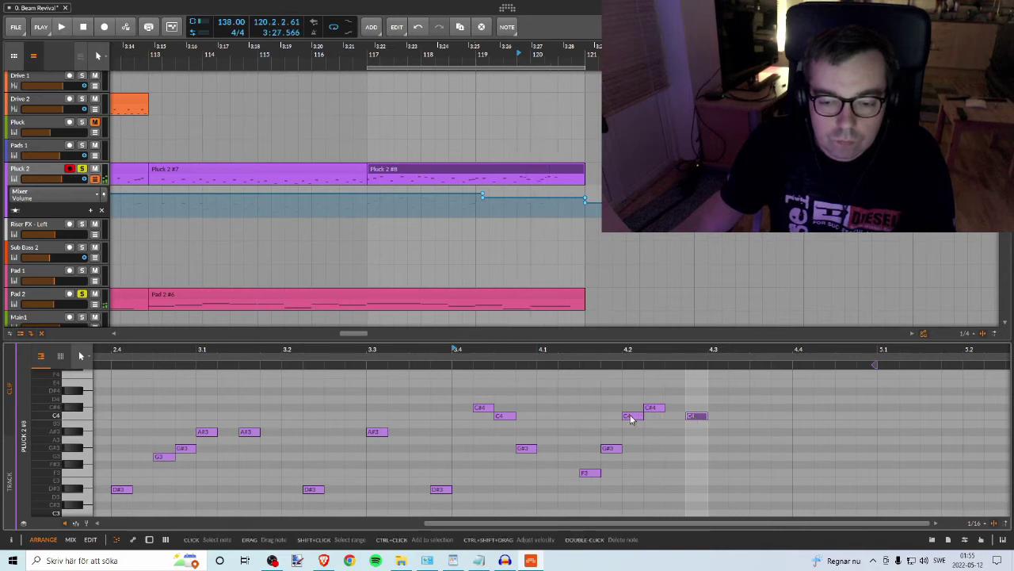
# Step: Audition the F3 and G#3 notes before 4.2, try the phrase without that G#3, then restore it
pyautogui.click(594, 471)
pyautogui.click(611, 449)
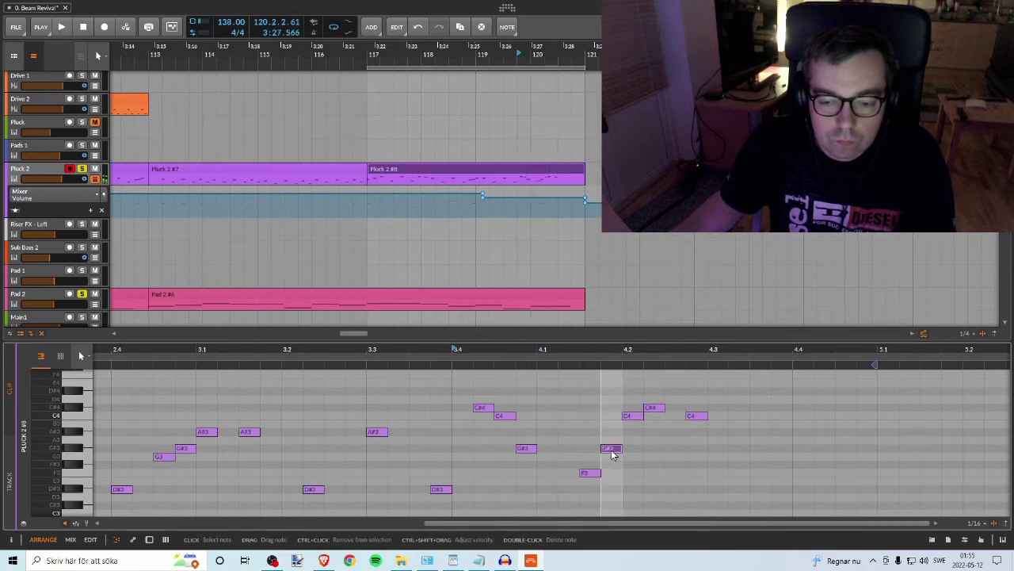
pyautogui.doubleClick(611, 449)
pyautogui.press('space')
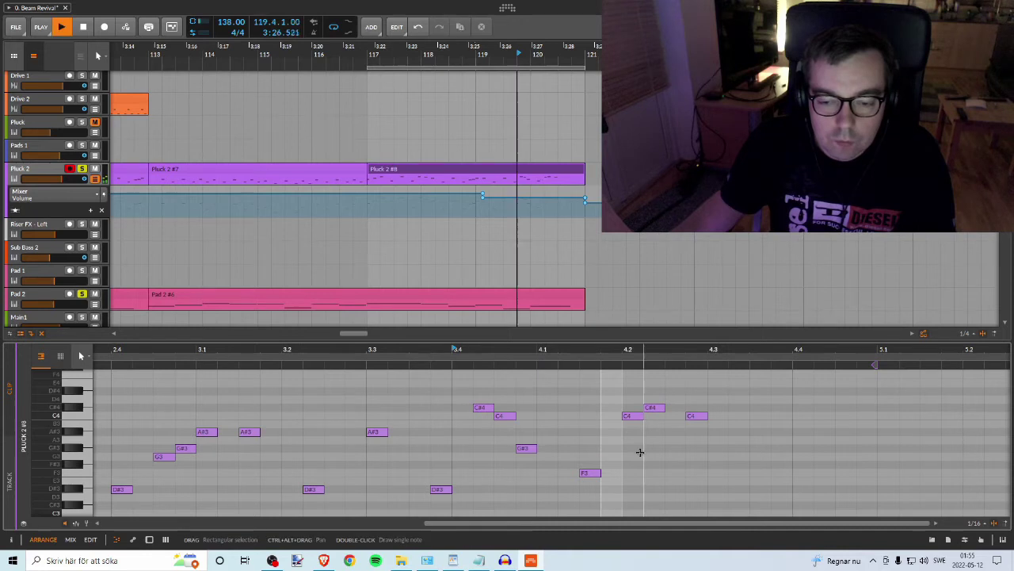
pyautogui.press('space')
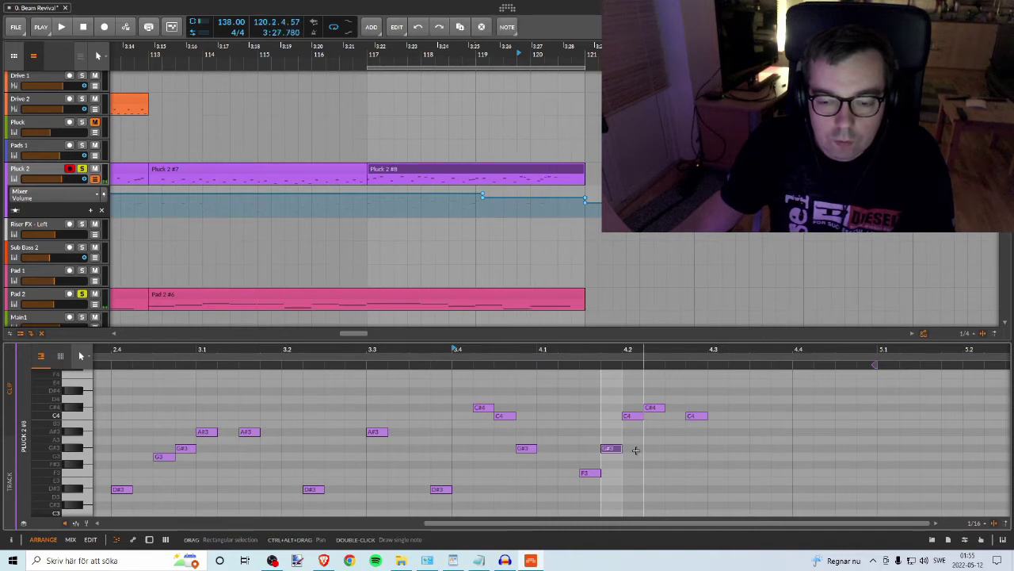
# Step: Try the phrase without the C4 note on 4.2, then restore the note and replay from 3.4
pyautogui.doubleClick(629, 416)
pyautogui.press('space')
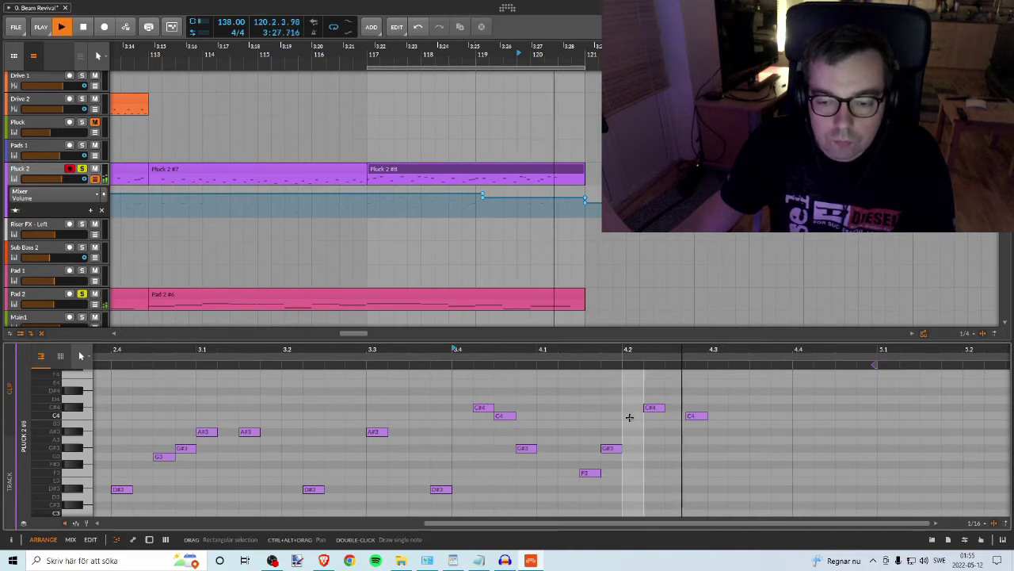
pyautogui.press('space')
pyautogui.doubleClick(629, 416)
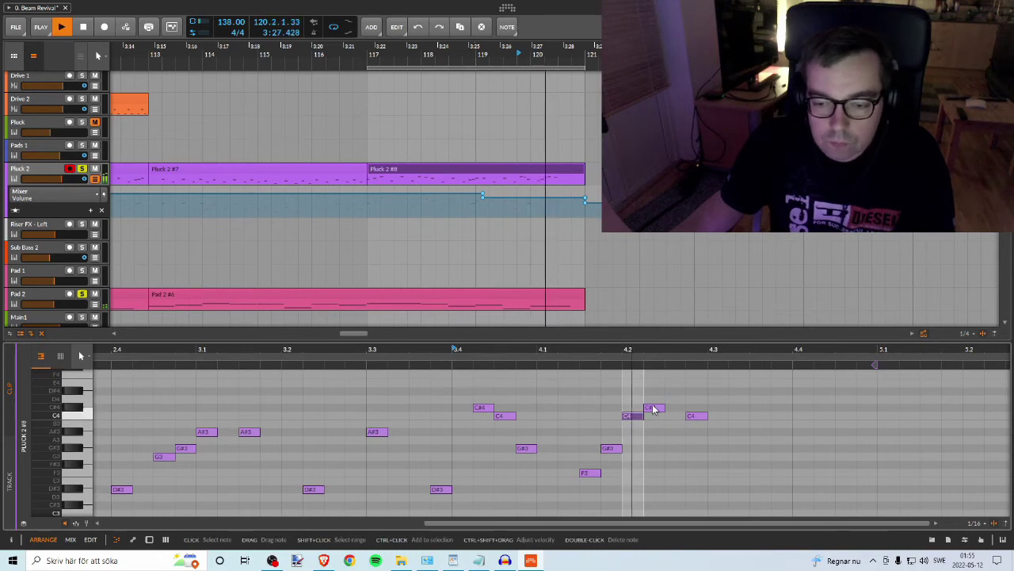
pyautogui.press('space')
# Step: Add an A#3 note after 4.3, move it earlier onto 4.3 and replay the phrase from 3.4
pyautogui.doubleClick(694, 419)
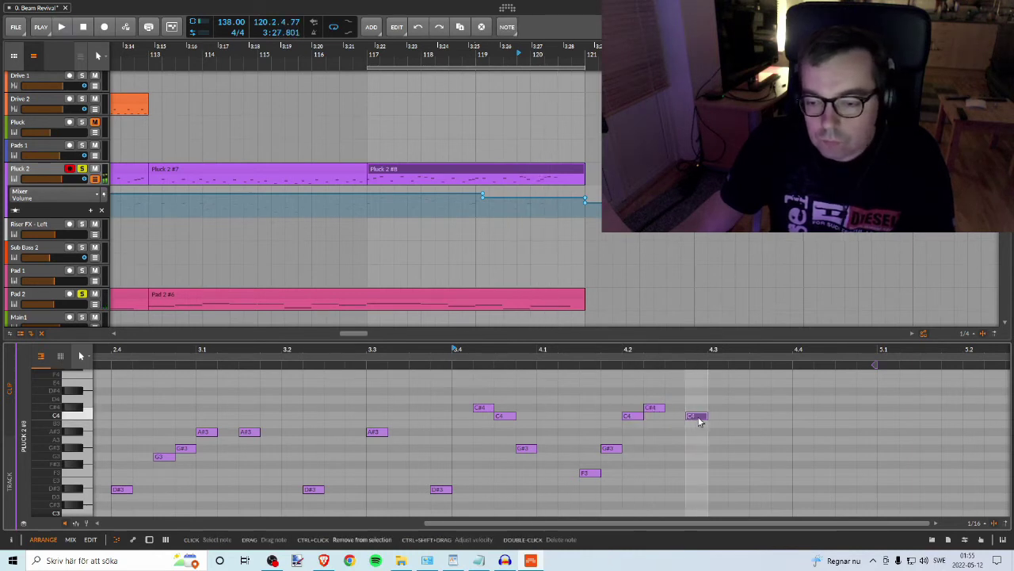
pyautogui.doubleClick(761, 434)
pyautogui.press('space')
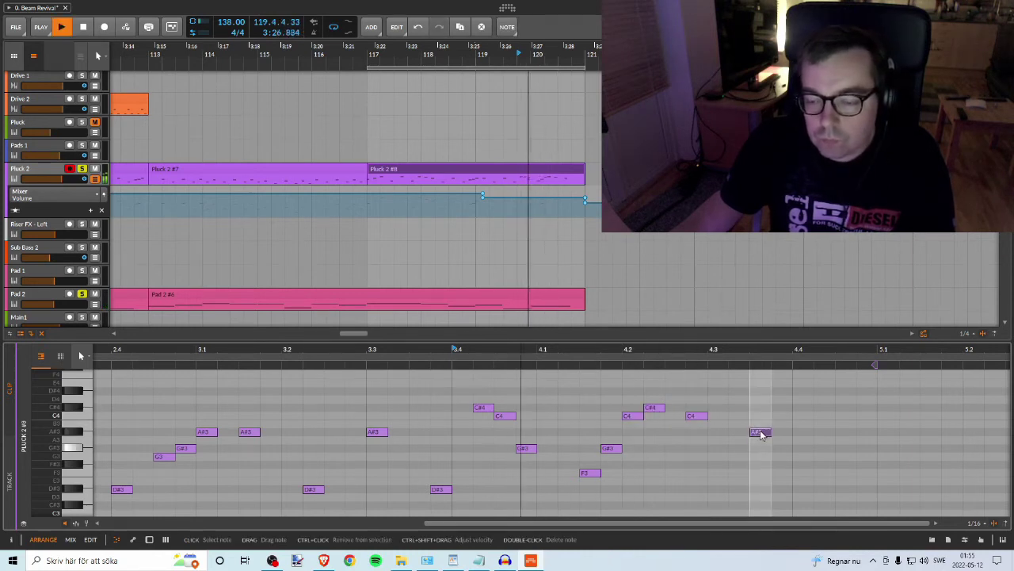
pyautogui.moveTo(762, 434); pyautogui.dragTo(746, 435)
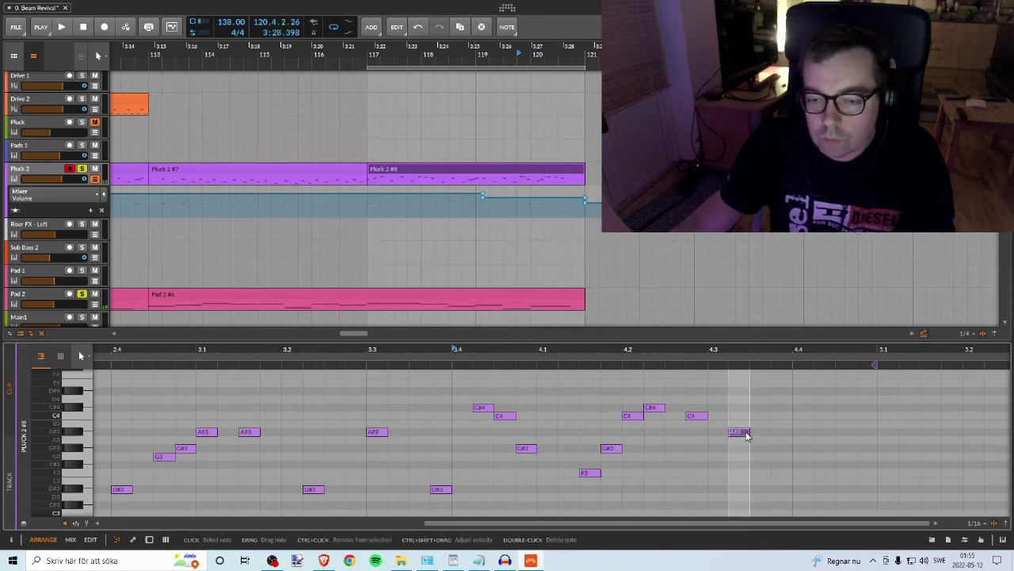
pyautogui.moveTo(738, 435); pyautogui.dragTo(717, 434)
pyautogui.press('space')
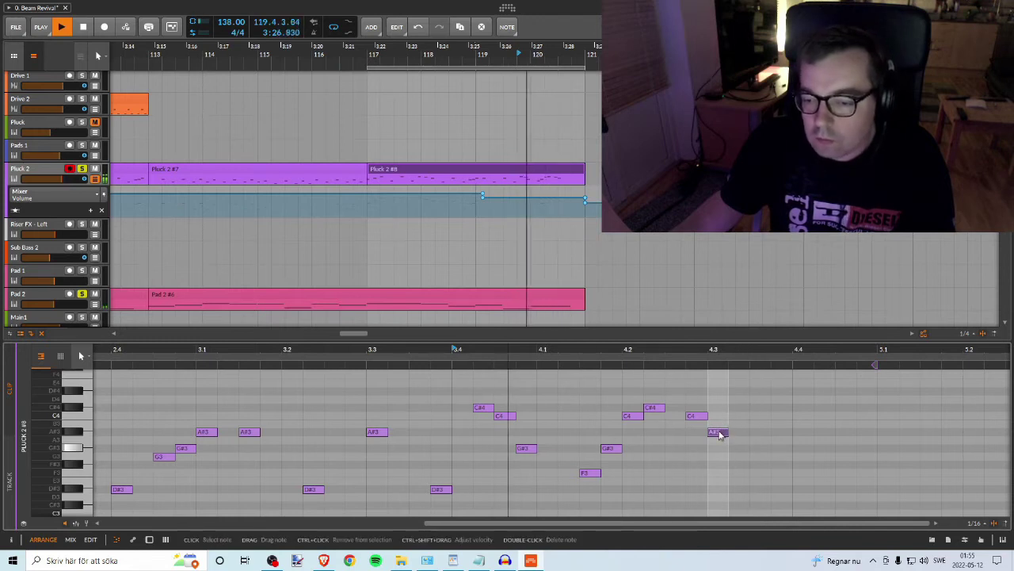
pyautogui.press('space')
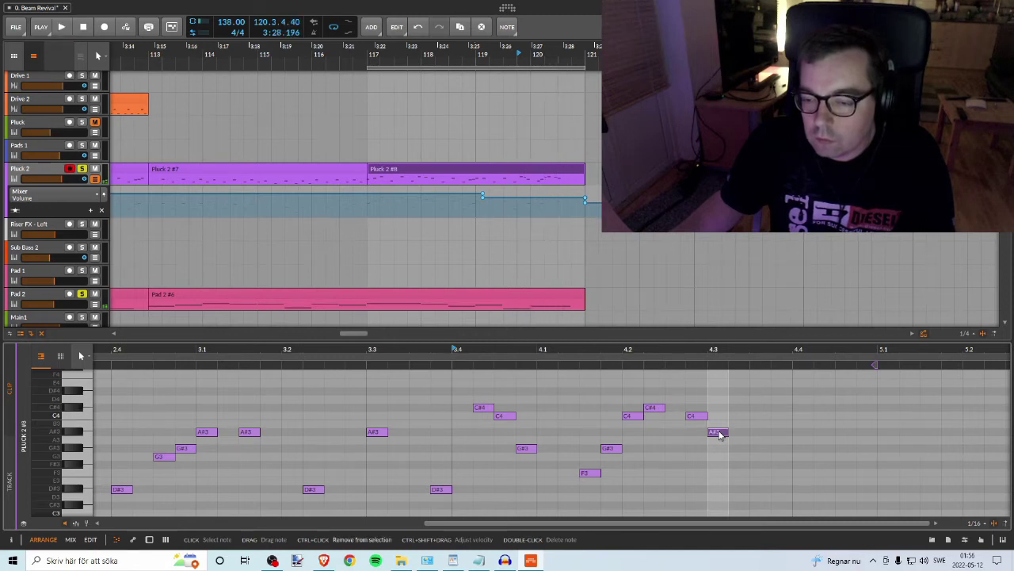
# Step: Add a C4 note one sixteenth after 4.3, undo its trial shift downward and replay the phrase
pyautogui.doubleClick(737, 416)
pyautogui.press('space')
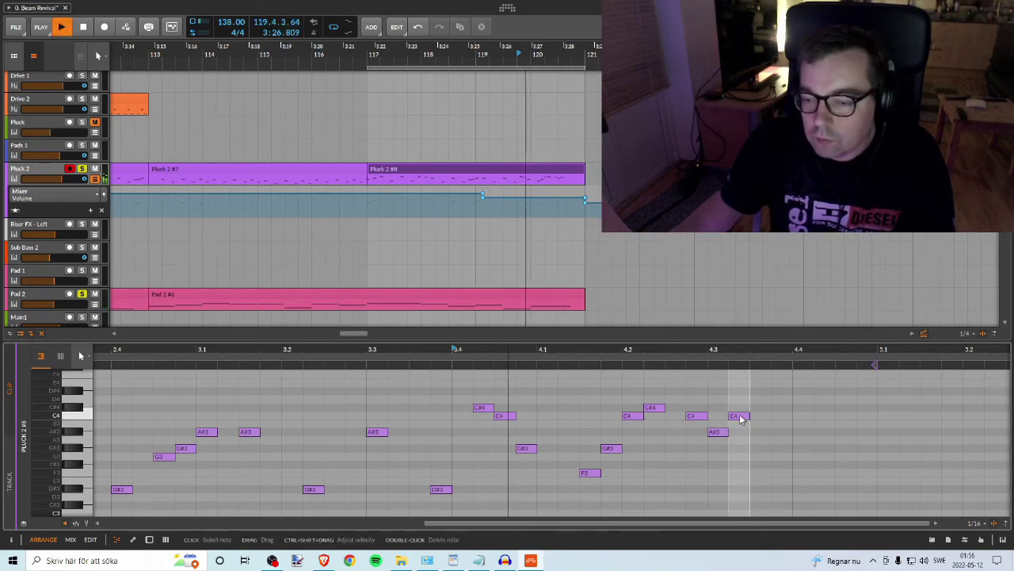
pyautogui.moveTo(741, 419)
pyautogui.mouseDown()
pyautogui.moveTo(762, 418)
pyautogui.moveTo(737, 427)
pyautogui.mouseUp()
pyautogui.hotkey('ctrl', 'z')
pyautogui.press('space')
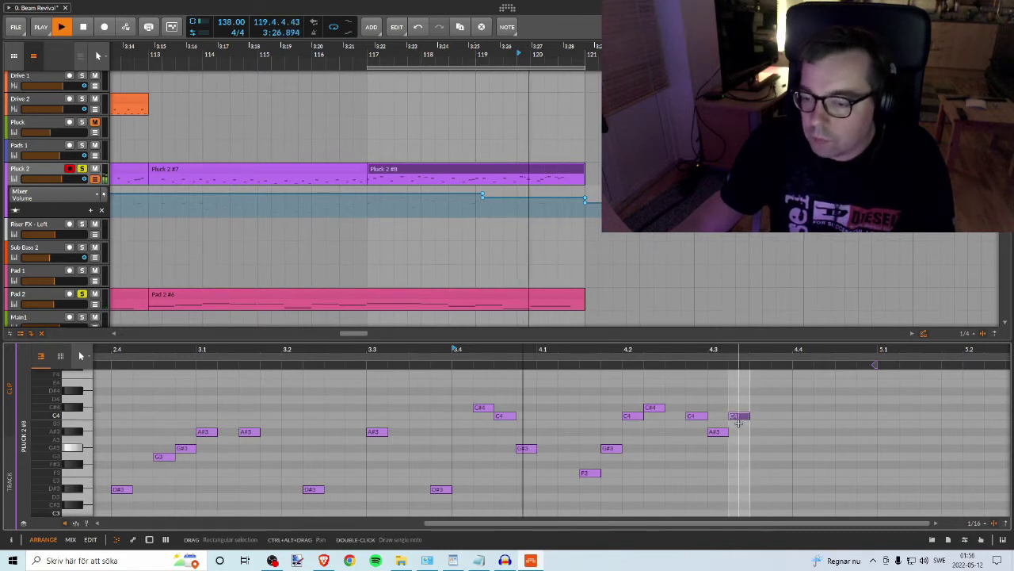
pyautogui.press('space')
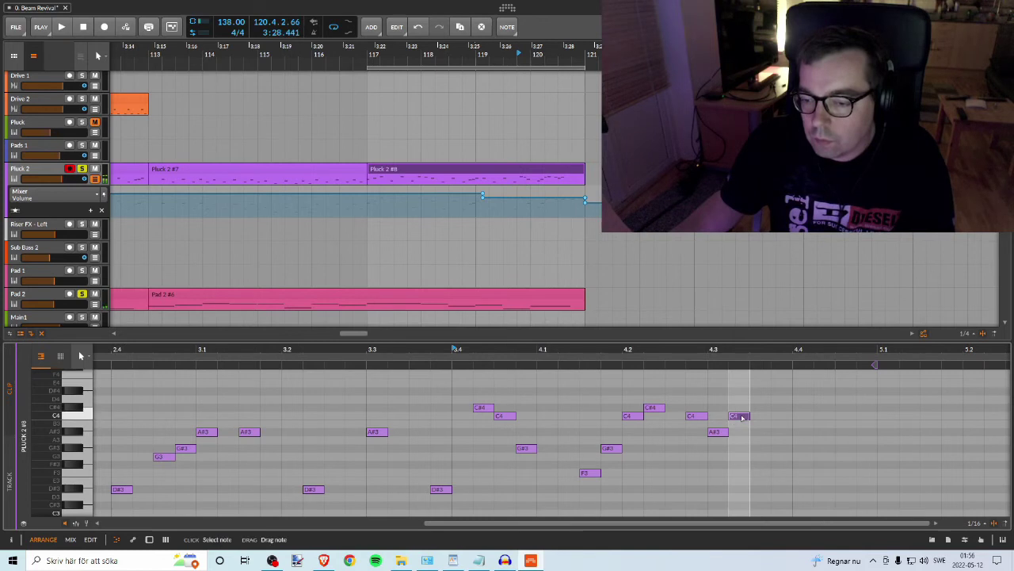
# Step: Try the last C4 note one sixteenth before 4.4, then delete it and replay the phrase
pyautogui.moveTo(784, 420); pyautogui.dragTo(784, 420)
pyautogui.press('space')
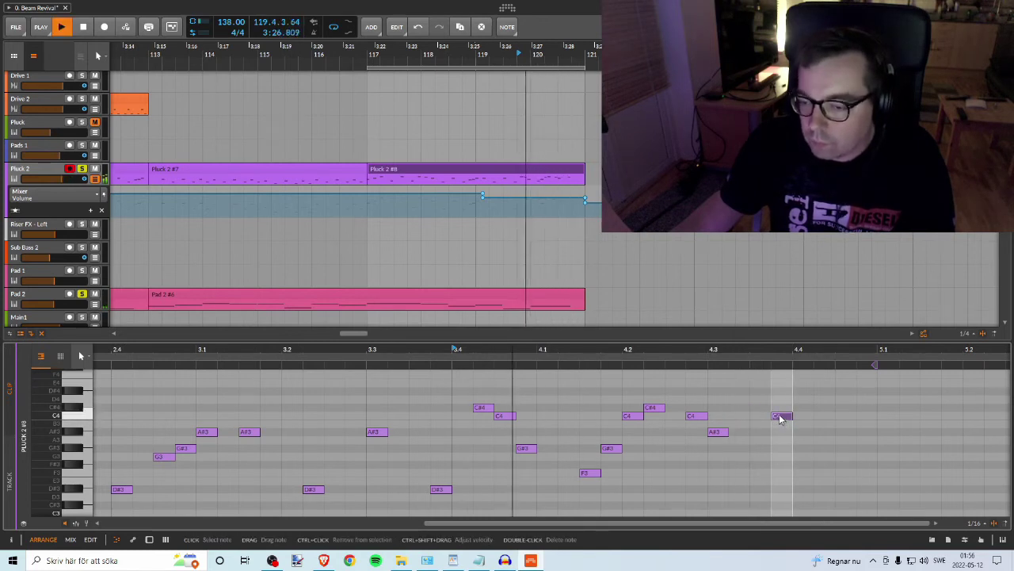
pyautogui.press('space')
pyautogui.moveTo(781, 419); pyautogui.dragTo(740, 423)
pyautogui.doubleClick(736, 416)
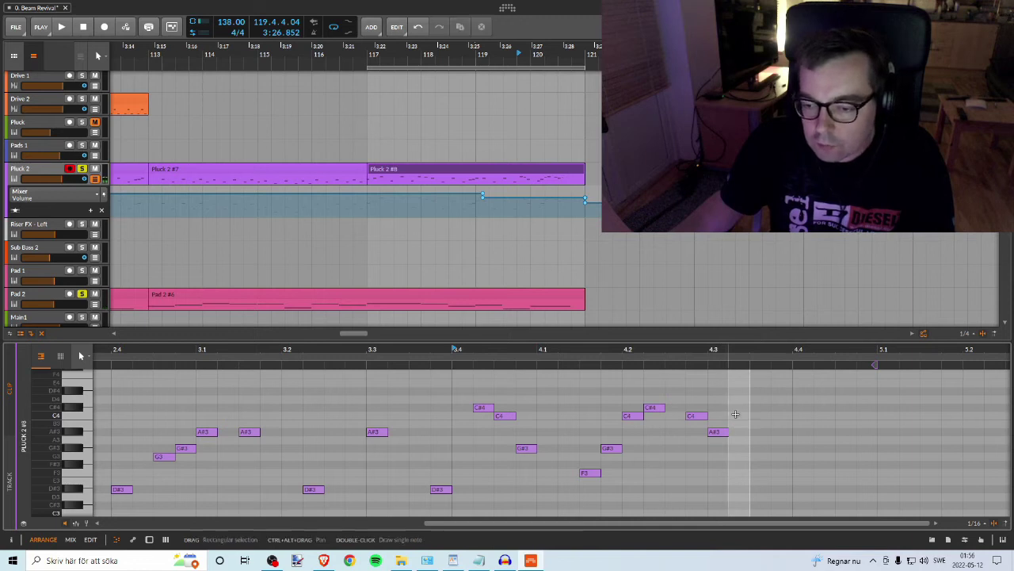
pyautogui.press('space')
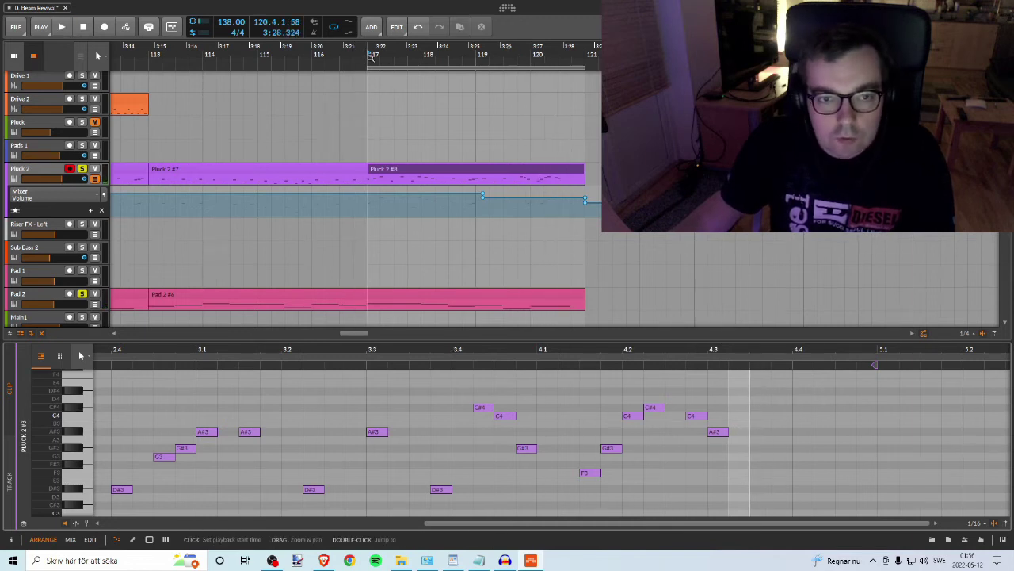
# Step: Play the reworked Pluck 2 #8 clip from bar 117
pyautogui.press('space')
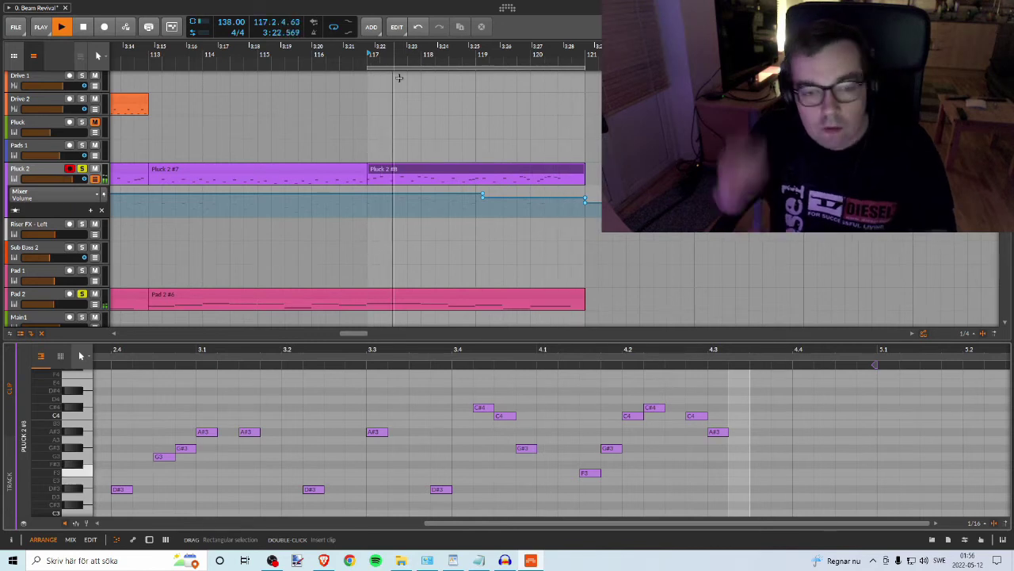
pyautogui.press('space')
pyautogui.press('-')
pyautogui.press('-')
pyautogui.press('-')
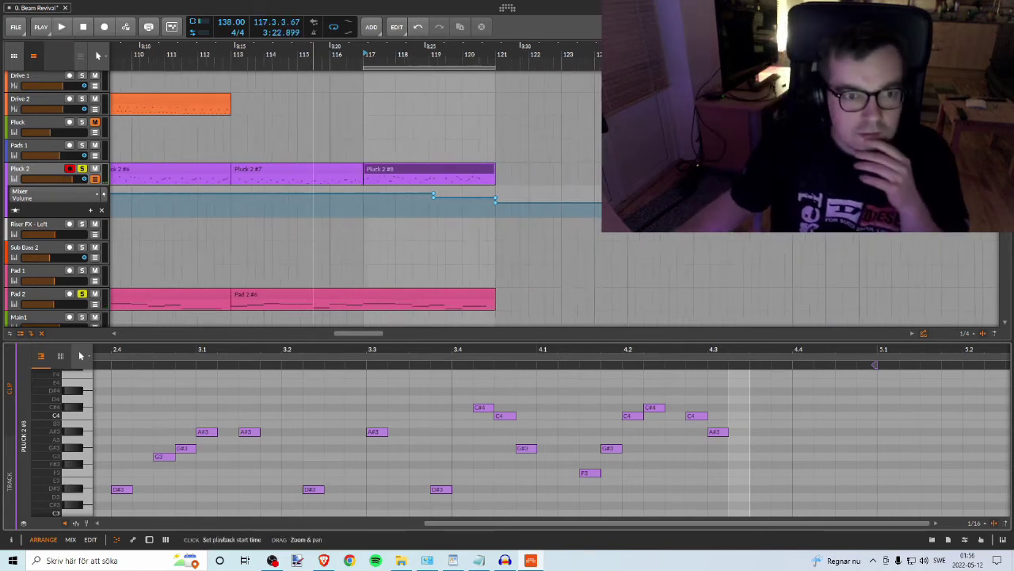
# Step: Play the section from bar 105 and clear the solo on the Pluck 2 and Pad 2 tracks
pyautogui.moveTo(365, 49); pyautogui.dragTo(418, 44)
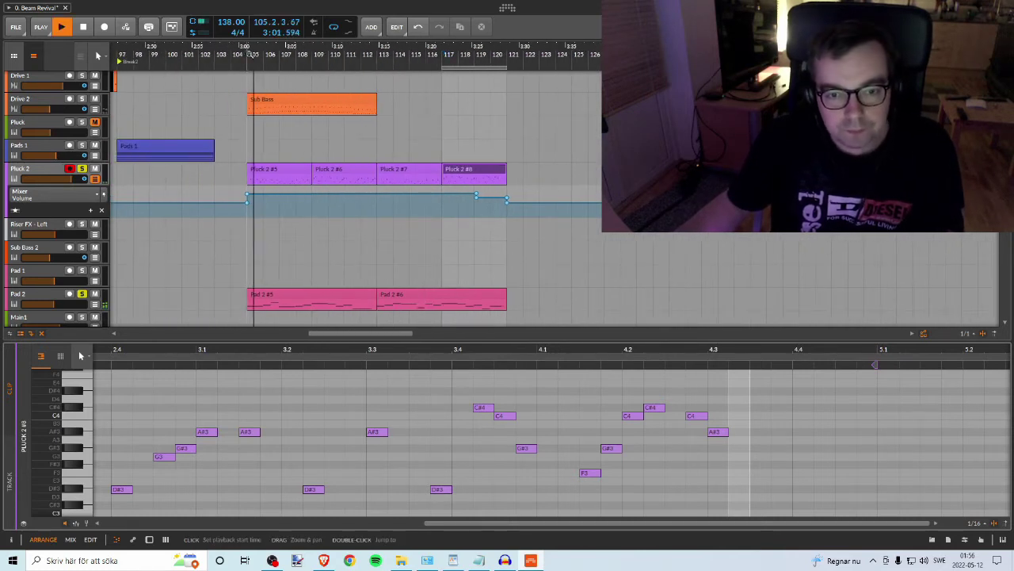
pyautogui.click(82, 294)
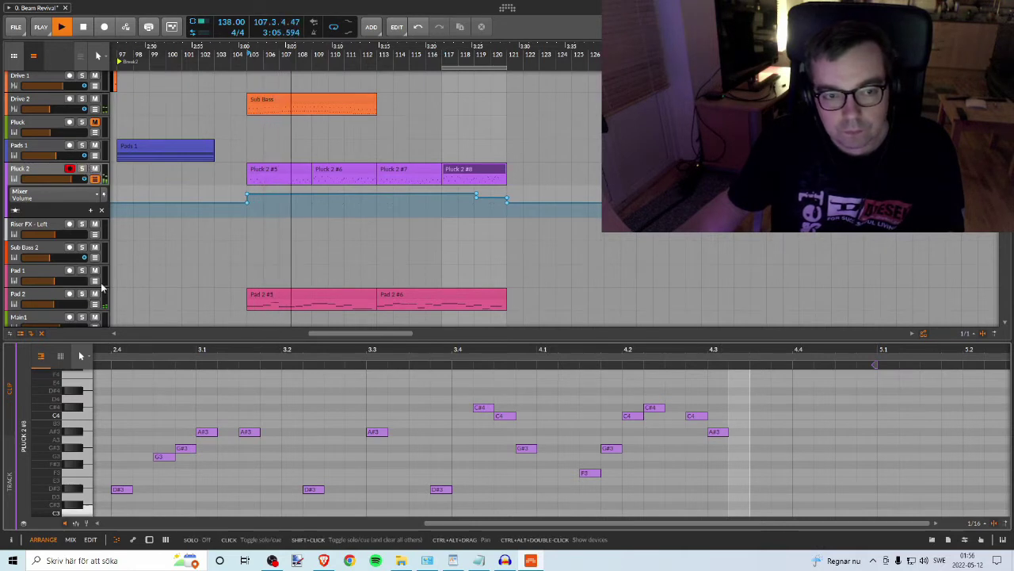
pyautogui.scroll(3, 325, 198)
pyautogui.scroll(-5, 332, 195)
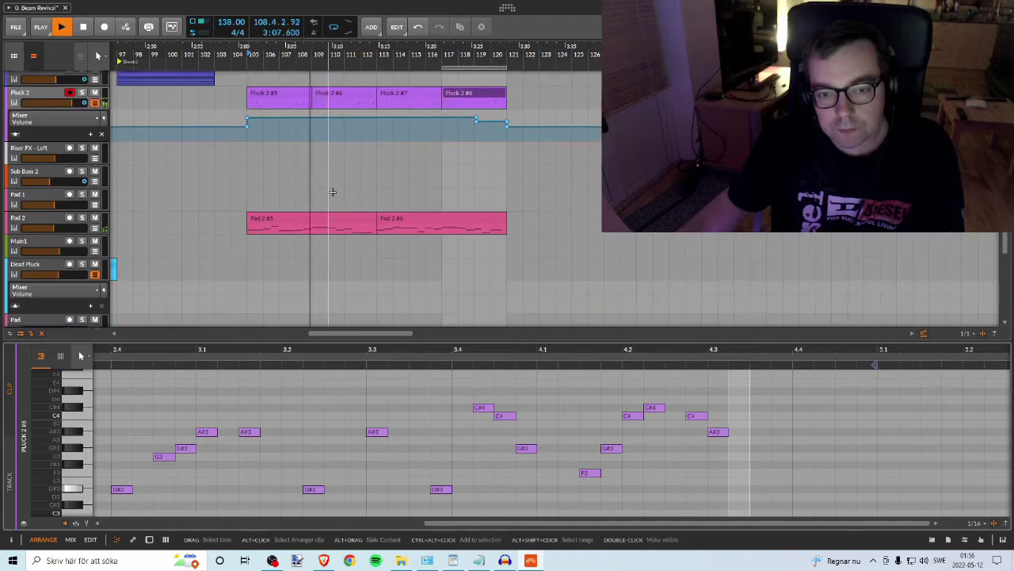
pyautogui.scroll(2, 332, 192)
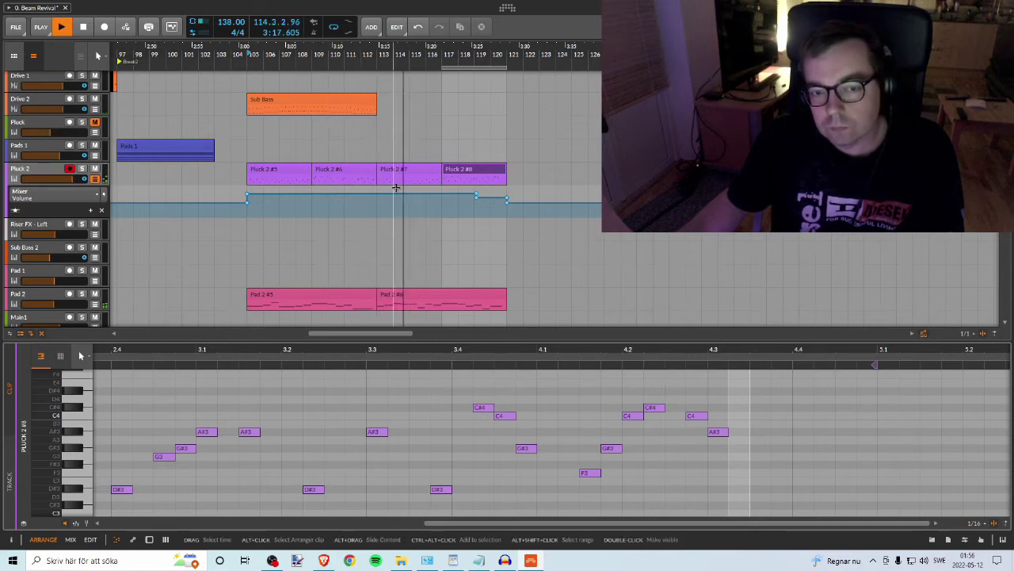
# Step: Show the Sylenth1 Filter A Cutoff automation on the Pluck 2 track and replay from just before bar 112
pyautogui.click(51, 190)
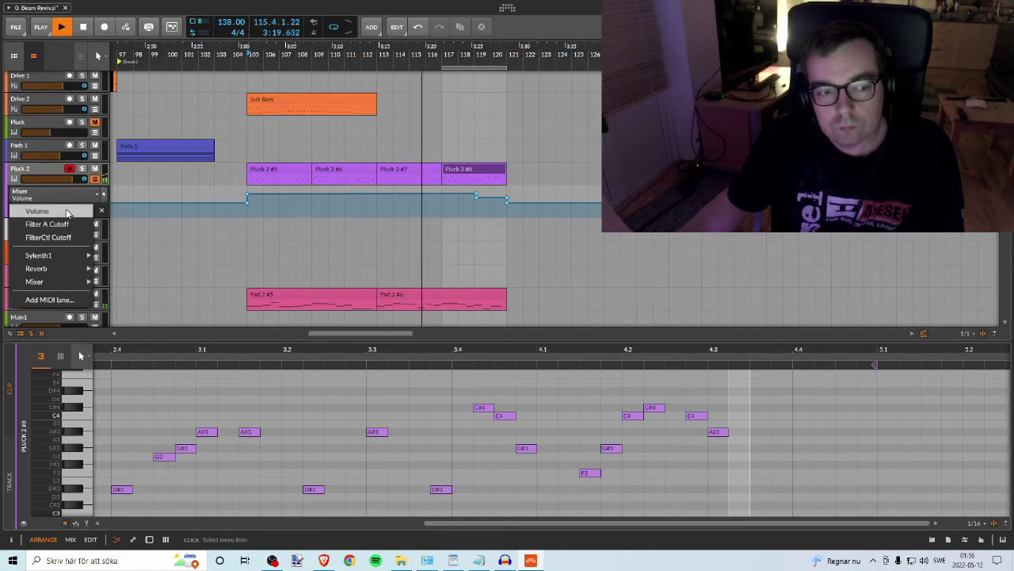
pyautogui.click(66, 210)
pyautogui.click(64, 195)
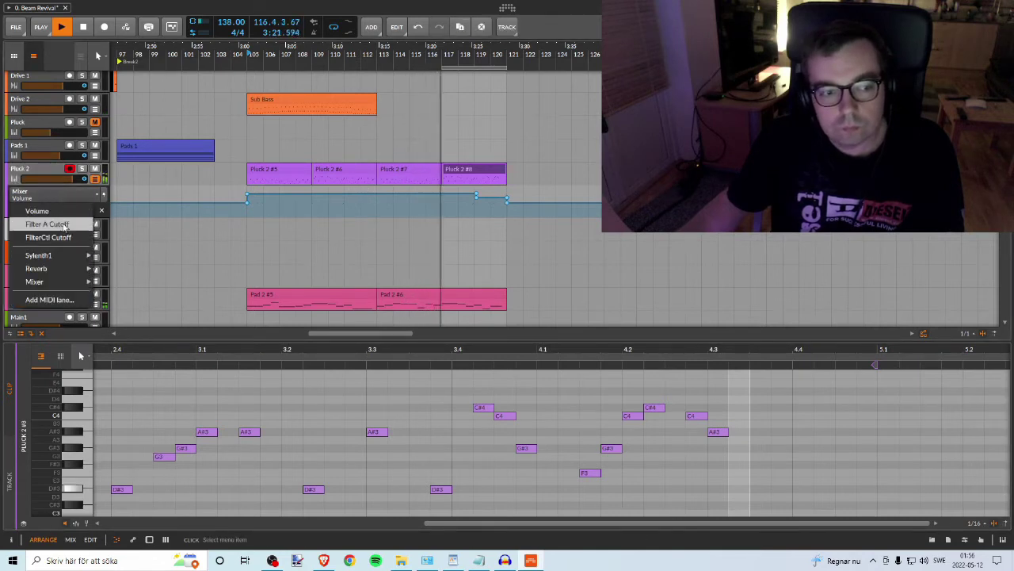
pyautogui.click(64, 224)
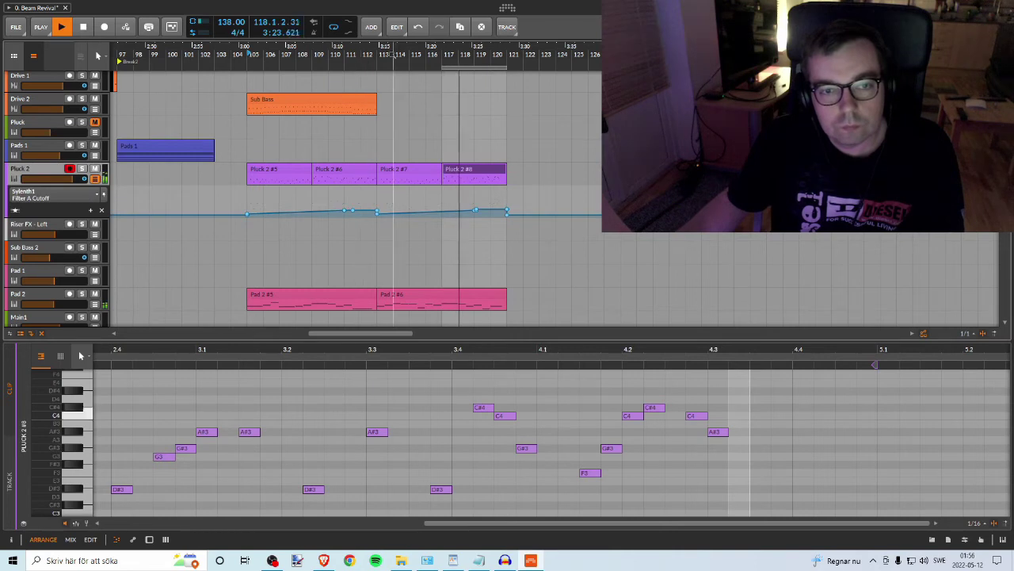
pyautogui.click(345, 57)
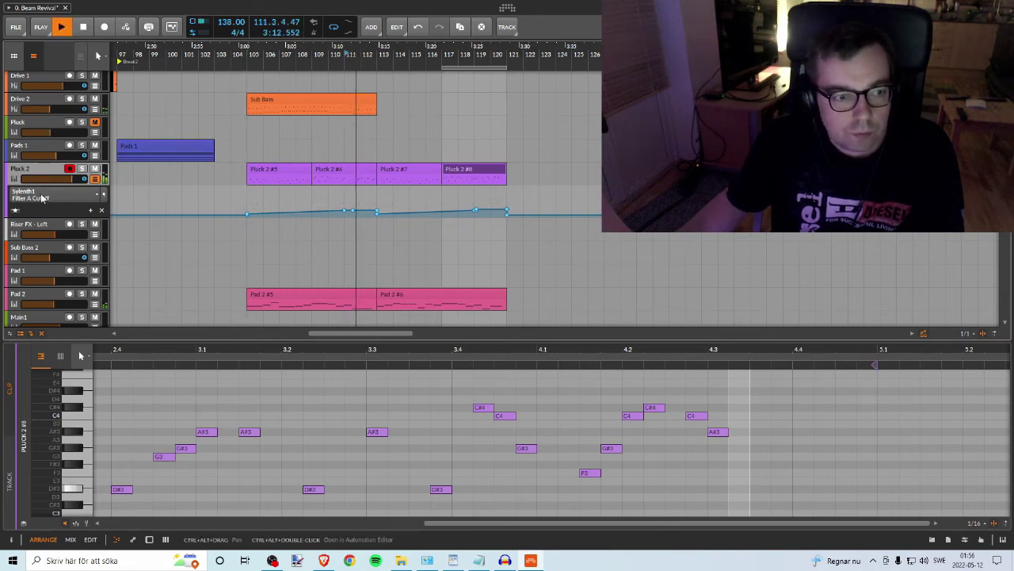
# Step: Check the FilterCtl Cutoff automation of Pluck 2, then return to the Filter A Cutoff automation
pyautogui.click(42, 197)
pyautogui.click(37, 238)
pyautogui.click(39, 198)
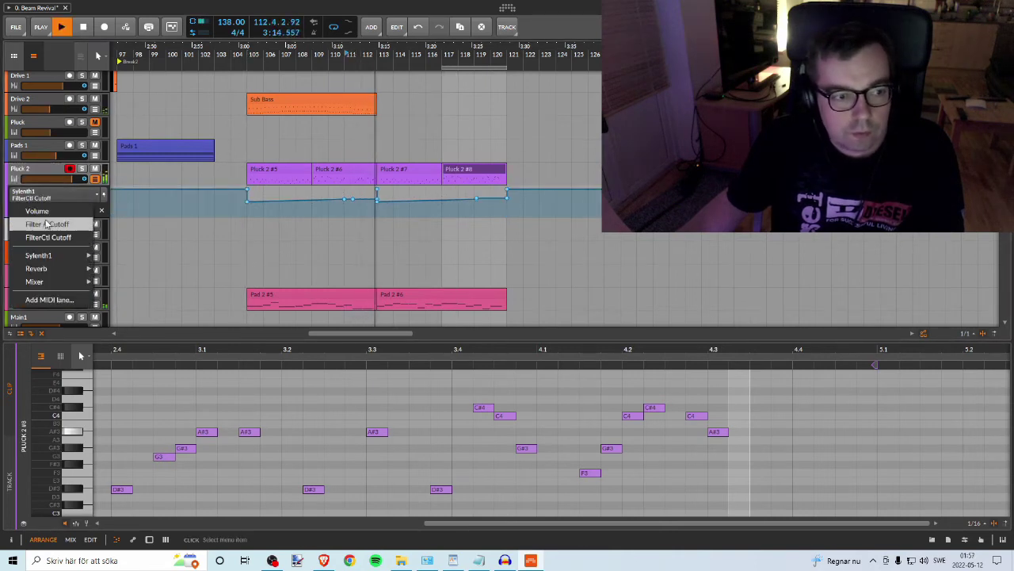
pyautogui.click(44, 225)
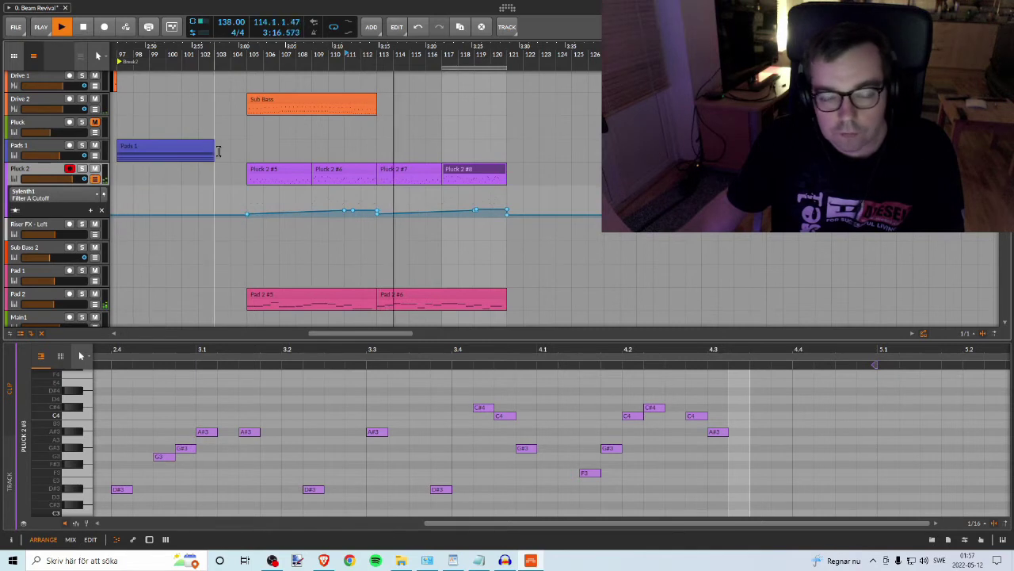
# Step: Reshape the first Filter A Cutoff ramp to rise straight from bar 105 to a higher peak at bar 113
pyautogui.scroll(3, 391, 143)
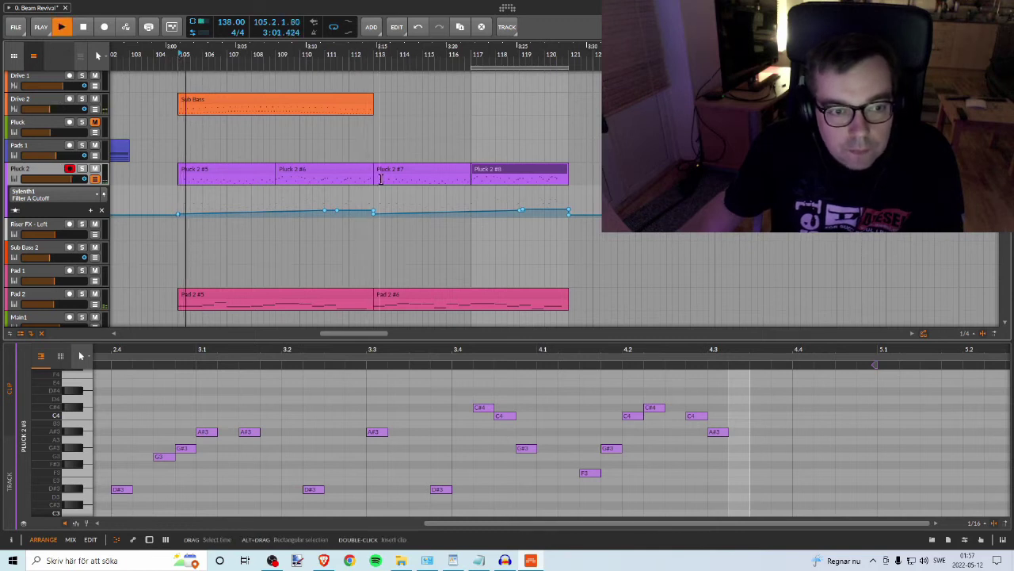
pyautogui.moveTo(336, 213)
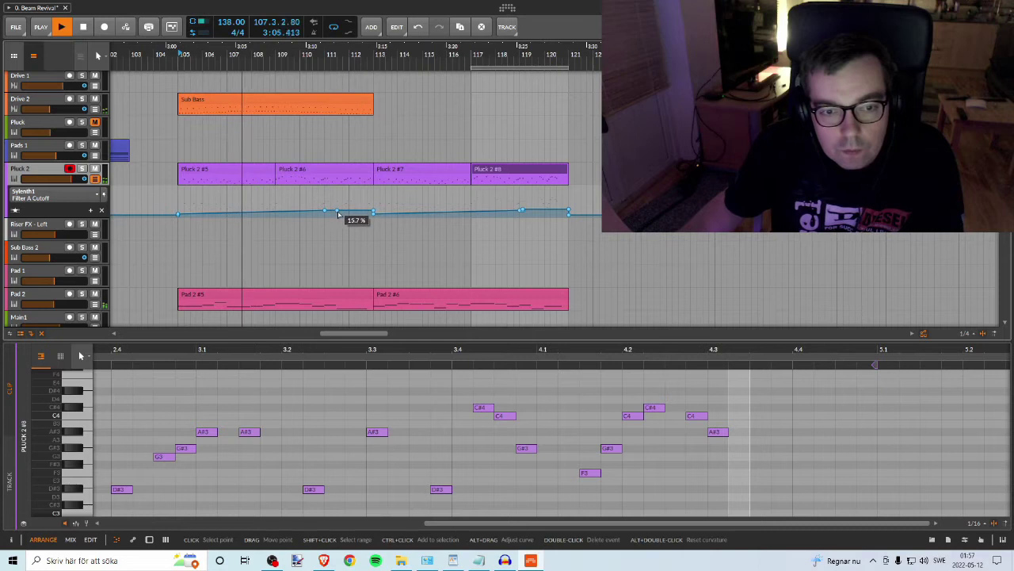
pyautogui.moveTo(326, 213); pyautogui.dragTo(355, 206)
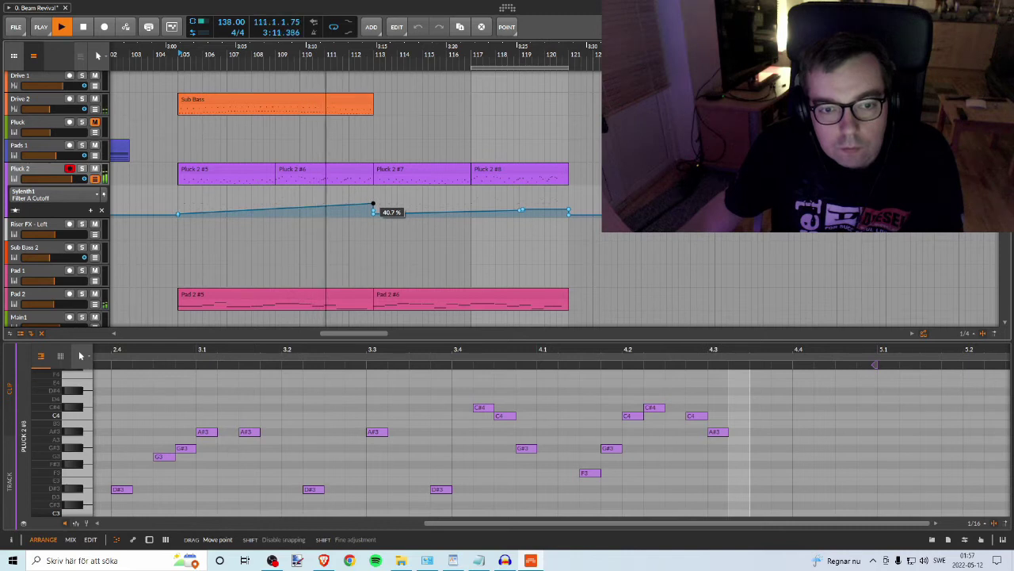
pyautogui.moveTo(374, 204)
pyautogui.mouseDown()
pyautogui.moveTo(422, 214)
pyautogui.moveTo(374, 216)
pyautogui.mouseUp()
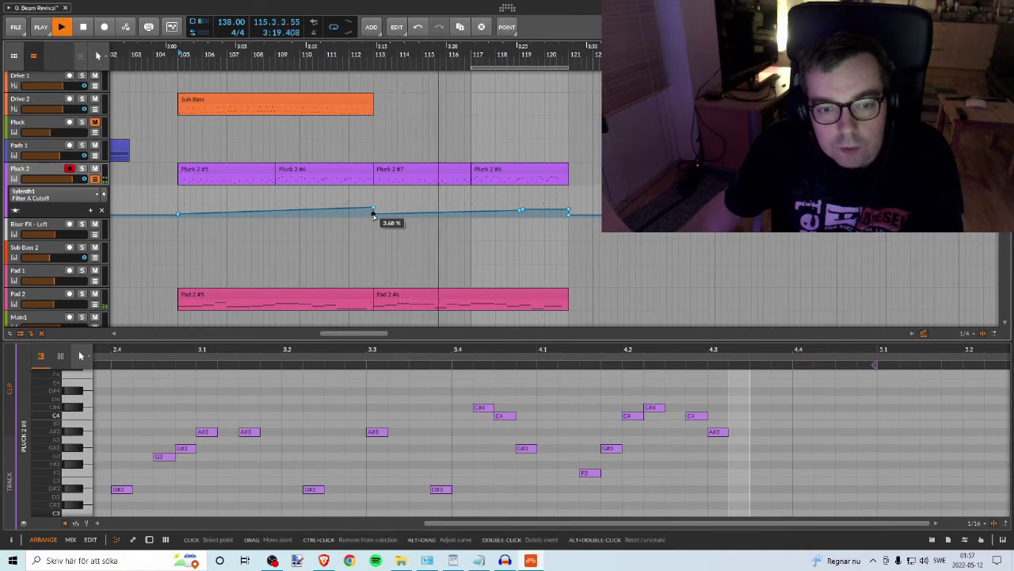
# Step: Raise the second Filter A Cutoff ramp's starting point at bar 113 to 13.7 % and replay from just before bar 112
pyautogui.click(374, 213)
pyautogui.moveTo(373, 210); pyautogui.dragTo(373, 211)
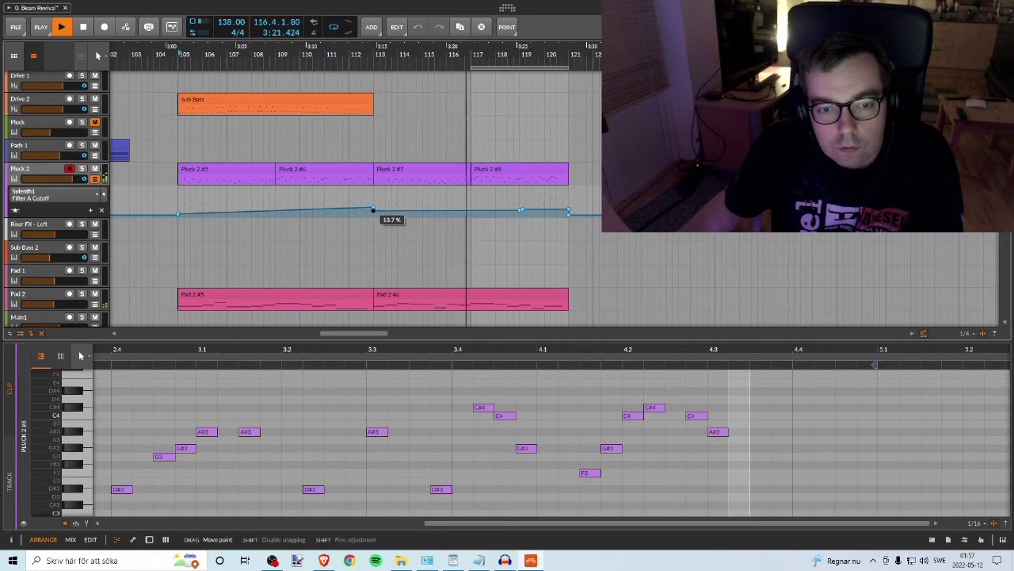
pyautogui.press('space')
pyautogui.press('space')
pyautogui.press('space')
pyautogui.click(344, 56)
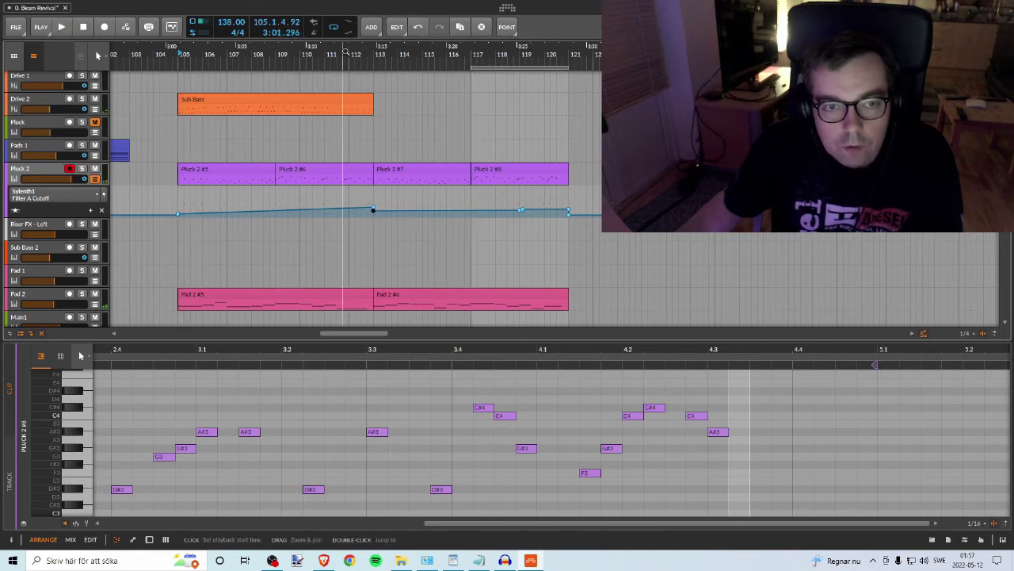
pyautogui.press('space')
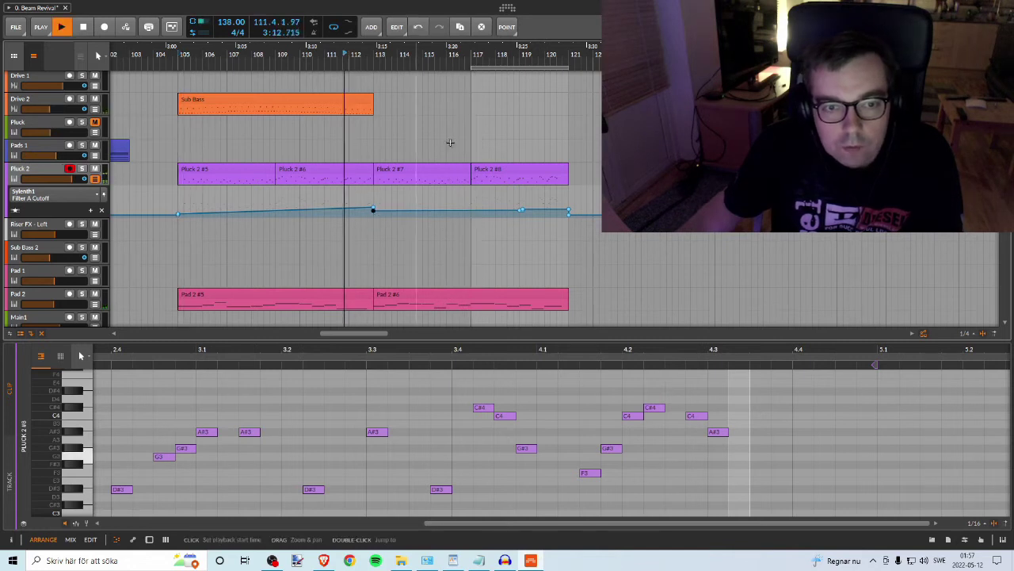
# Step: Remove the extra Filter A Cutoff points near bar 119 and raise the end point so the ramp climbs straight to bar 121
pyautogui.doubleClick(522, 210)
pyautogui.click(521, 213)
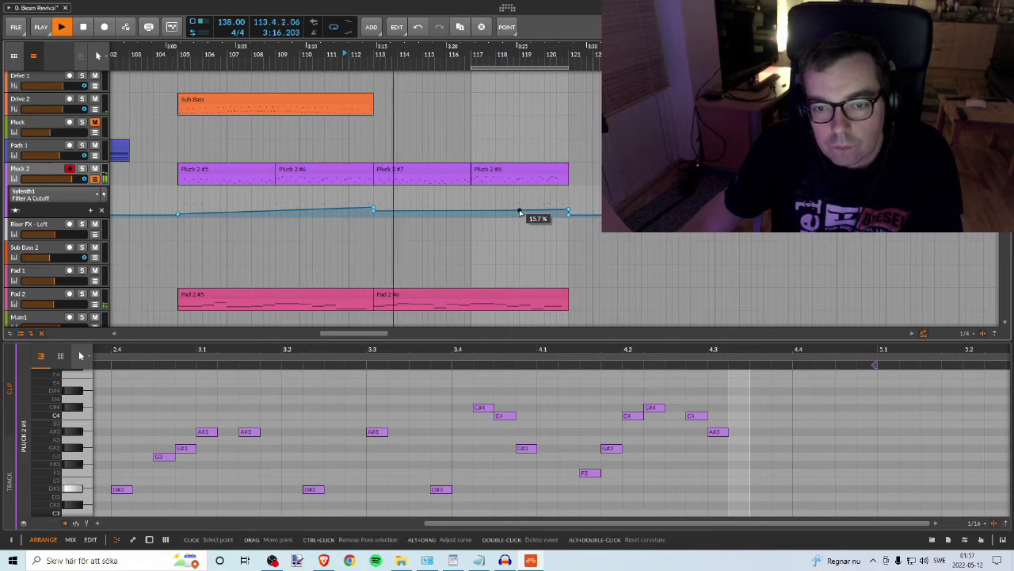
pyautogui.moveTo(520, 213); pyautogui.dragTo(569, 210)
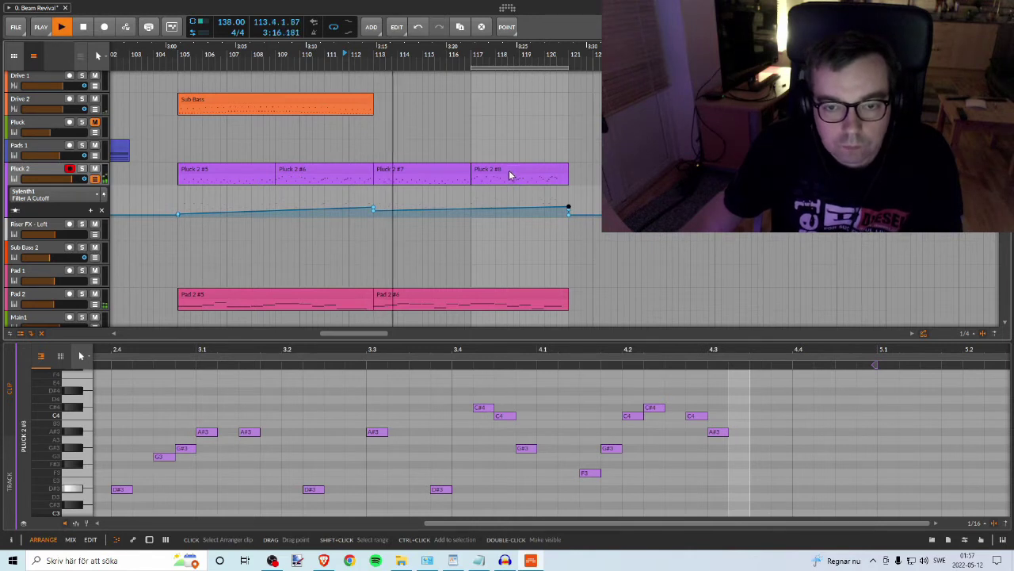
pyautogui.moveTo(569, 211)
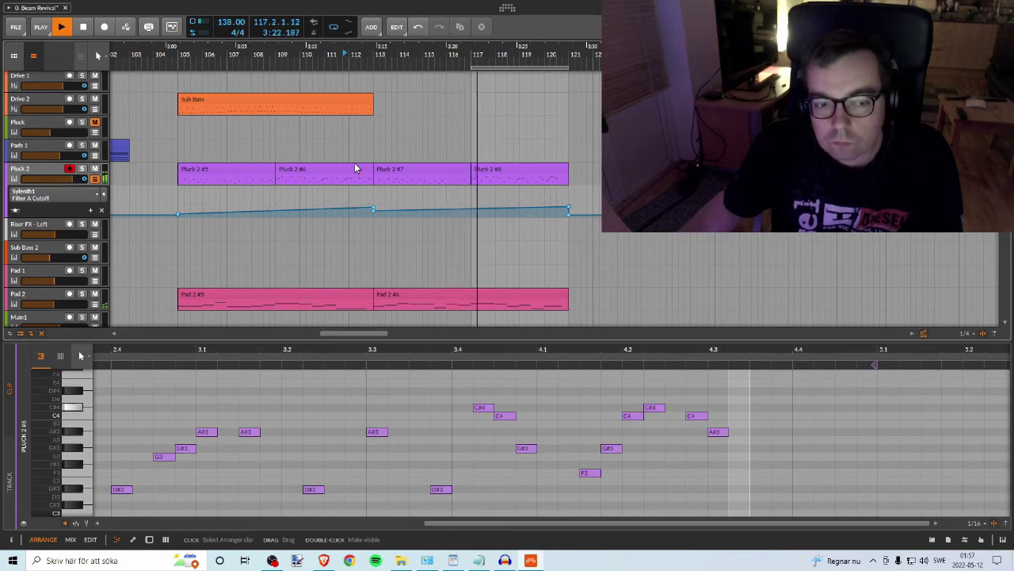
# Step: Set the Pad 2 track volume to -9.6 dB and replay from bar 105
pyautogui.moveTo(54, 307); pyautogui.dragTo(56, 306)
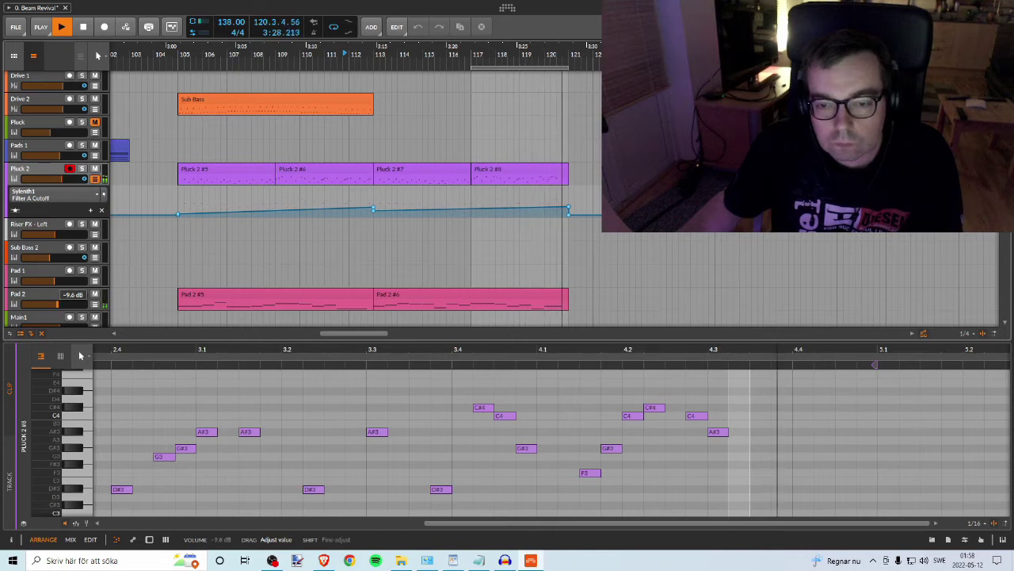
pyautogui.press('space')
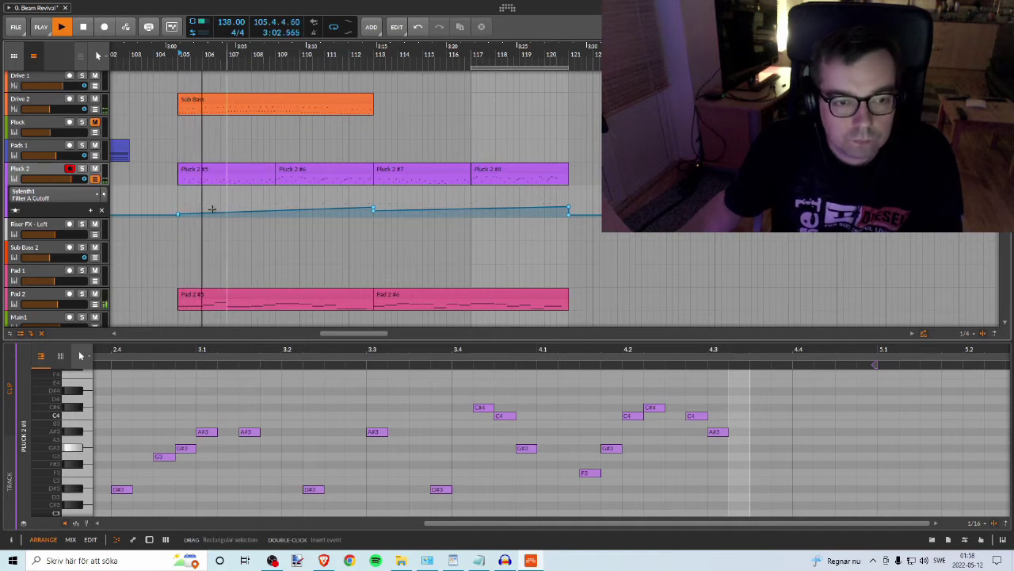
# Step: Raise the Filter A Cutoff ramps' starting points to 15.6 % at bar 105 and 19.7 % at bar 113
pyautogui.moveTo(209, 213); pyautogui.dragTo(178, 210)
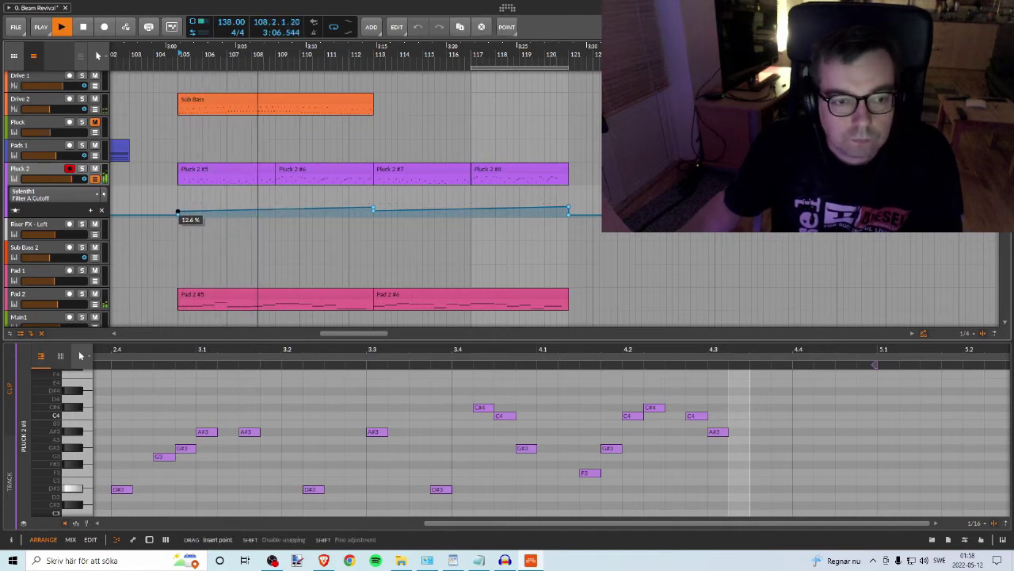
pyautogui.moveTo(178, 212); pyautogui.dragTo(177, 211)
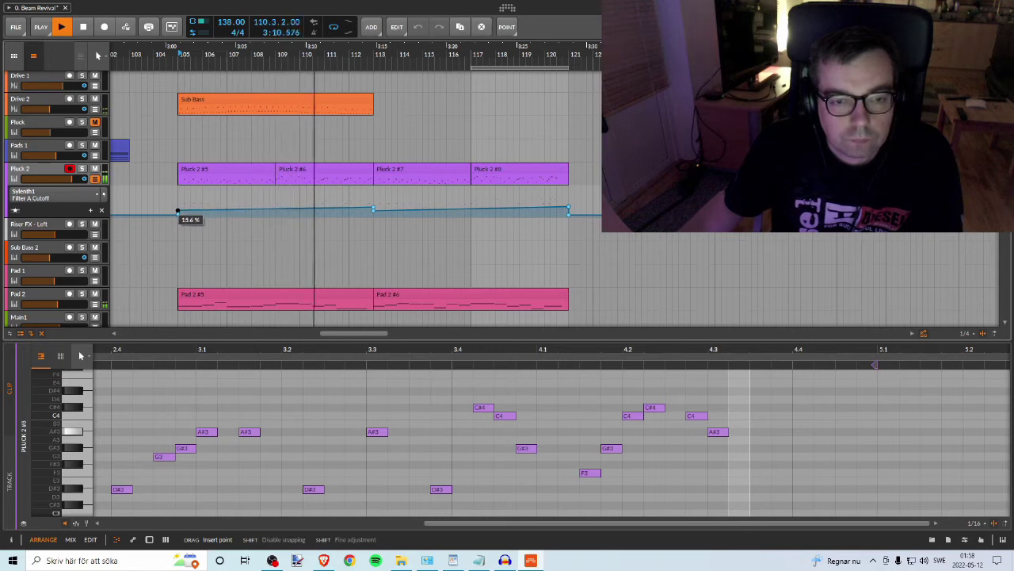
pyautogui.click(374, 208)
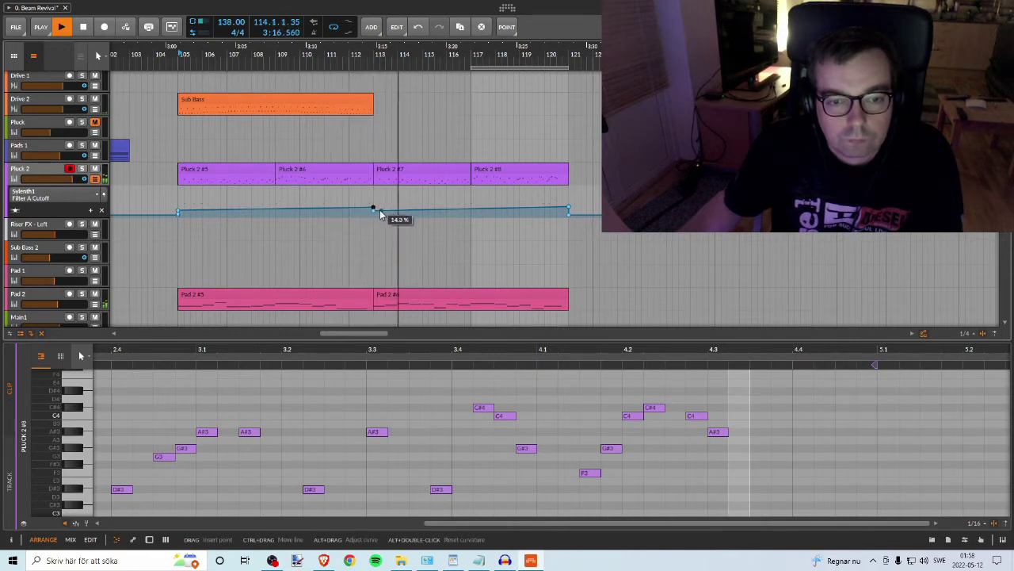
pyautogui.click(373, 211)
pyautogui.moveTo(373, 213); pyautogui.dragTo(373, 209)
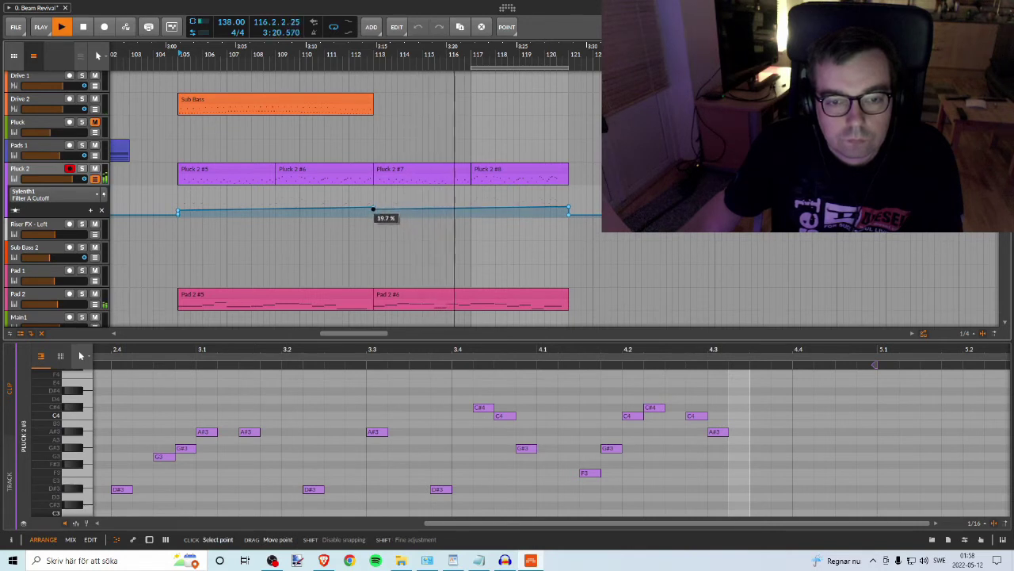
pyautogui.moveTo(373, 209); pyautogui.dragTo(374, 209)
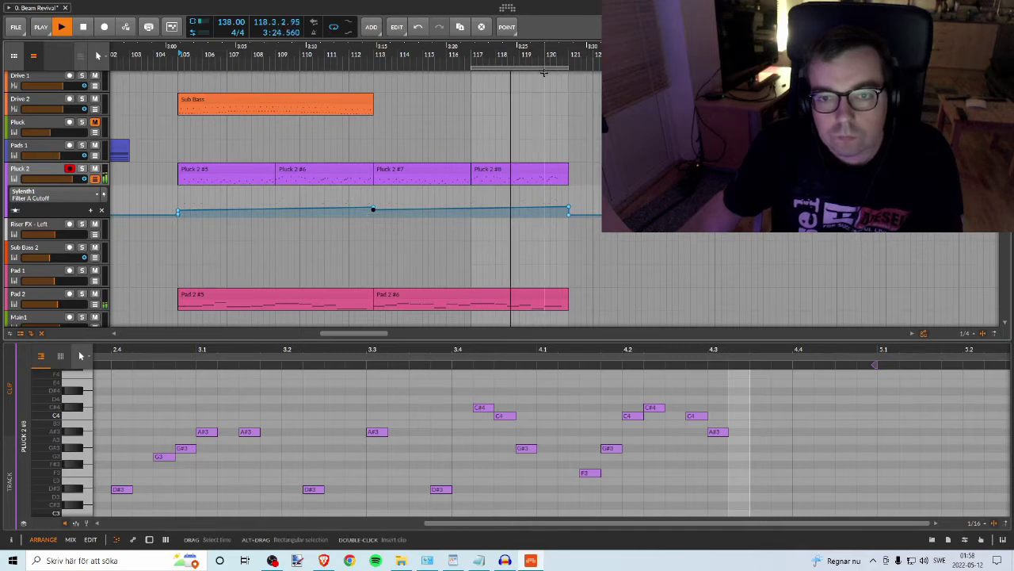
# Step: Select the Pluck 2 #8 clip and replay it from bar 117
pyautogui.moveTo(555, 51); pyautogui.dragTo(583, 148)
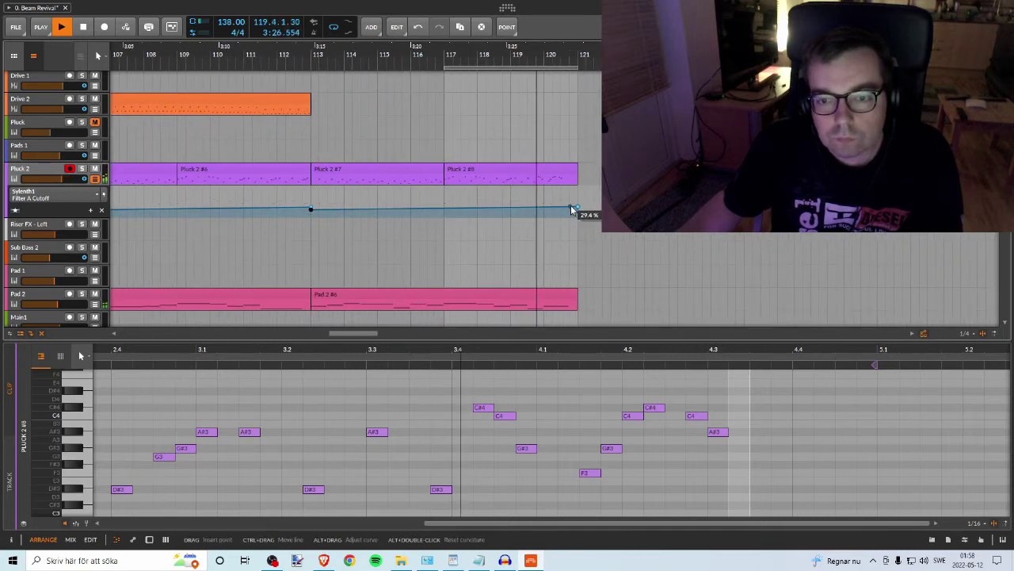
pyautogui.press('space')
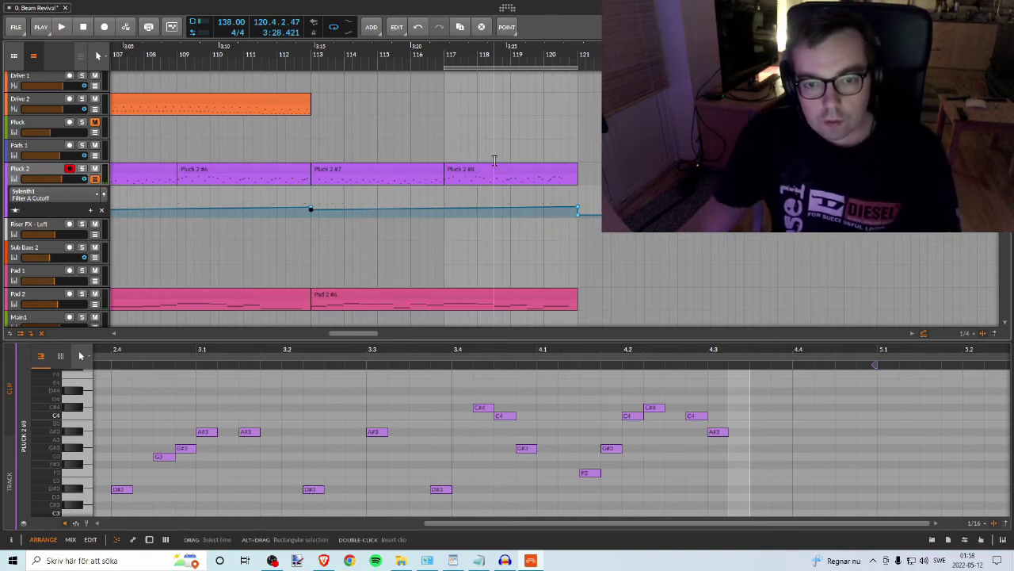
pyautogui.click(550, 169)
pyautogui.click(444, 54)
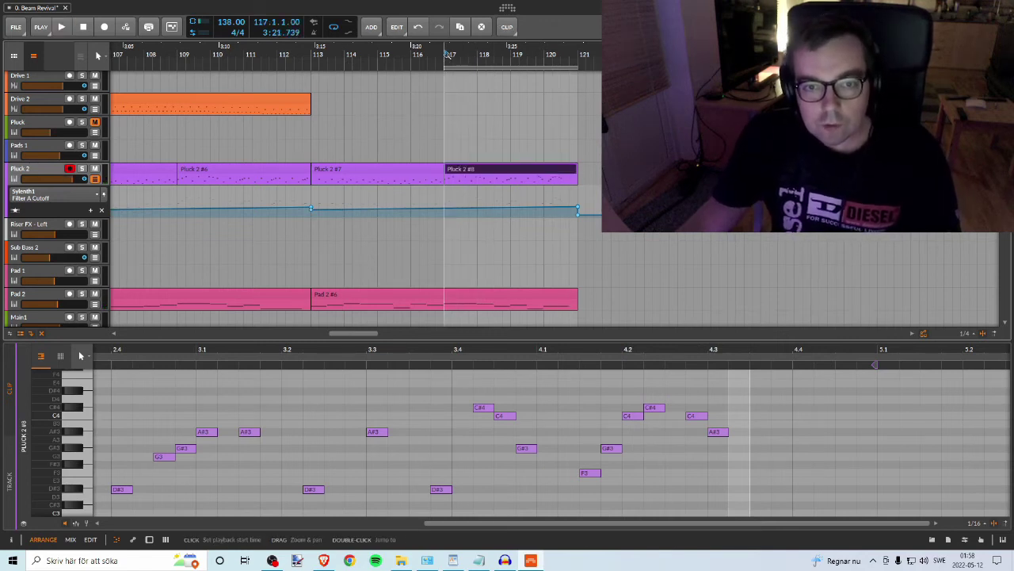
pyautogui.press('space')
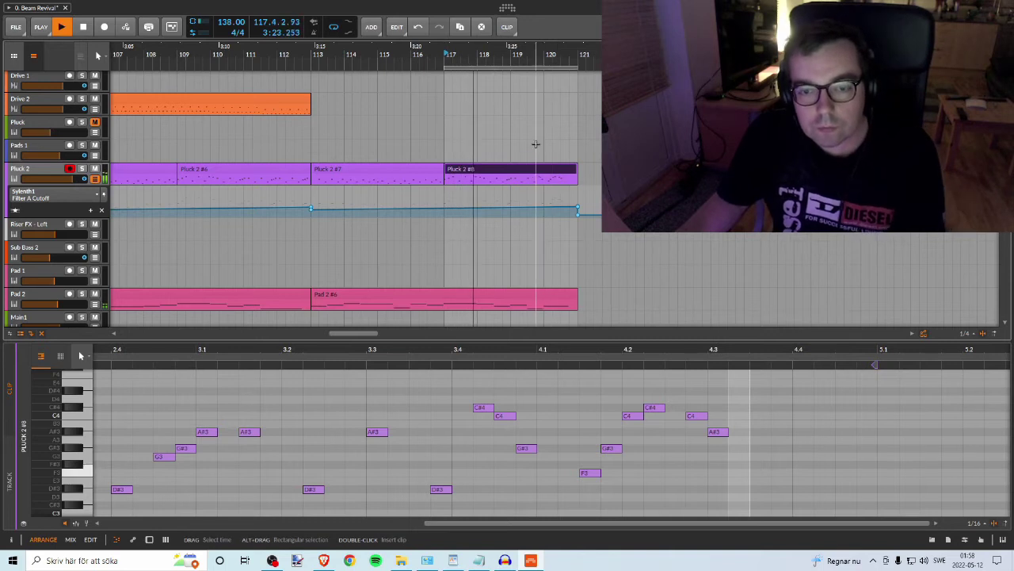
# Step: Delete all Pluck 2 #8 notes after beat 3.4 and replay the clip from bar 117
pyautogui.doubleClick(528, 170)
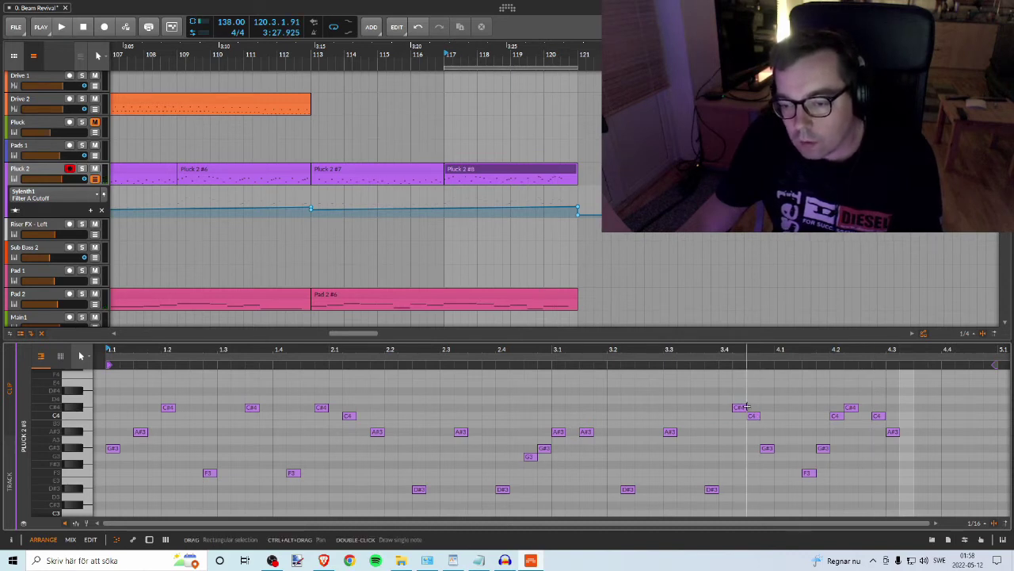
pyautogui.moveTo(727, 372); pyautogui.dragTo(957, 507)
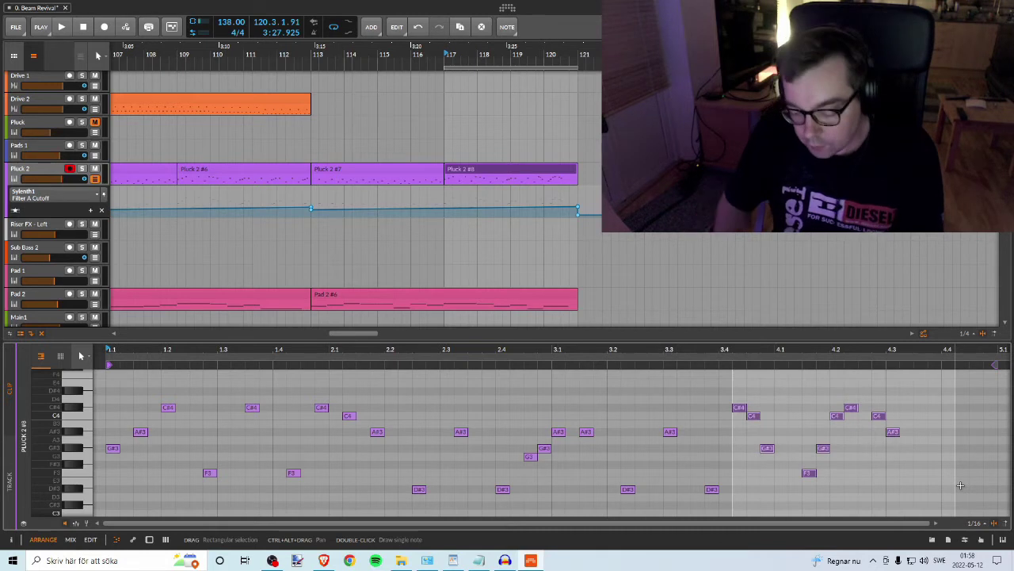
pyautogui.press('Delete')
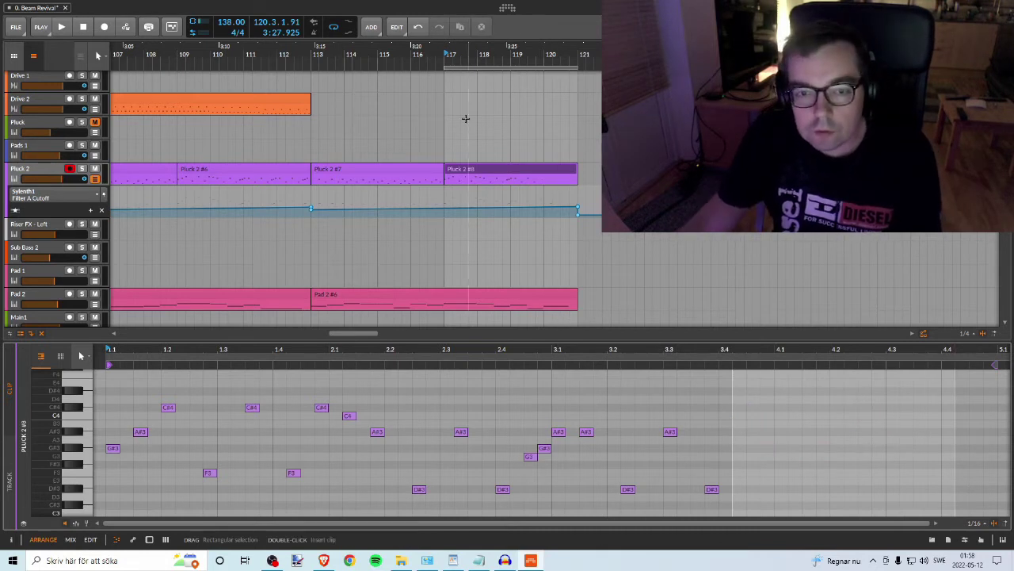
pyautogui.press('space')
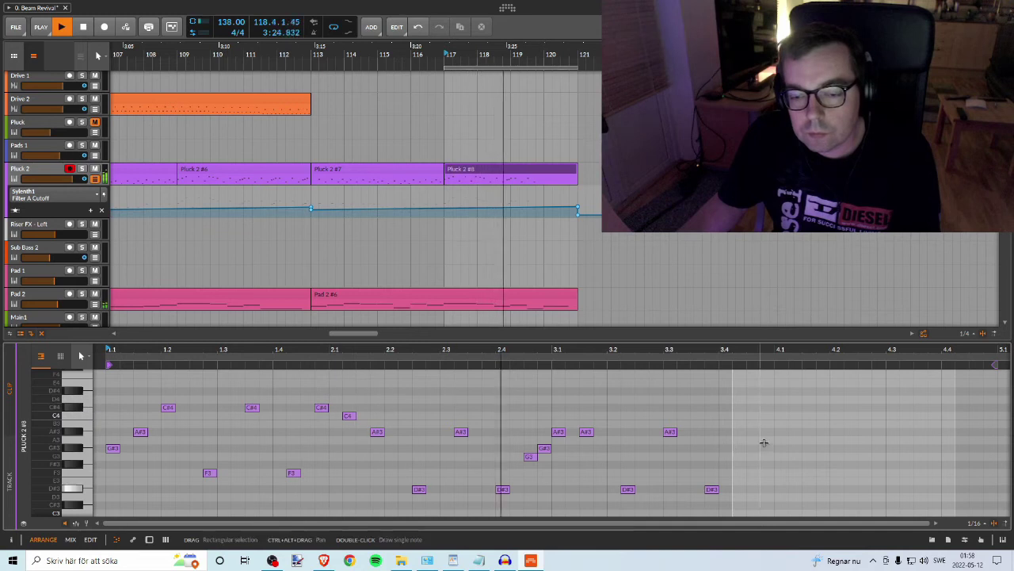
pyautogui.press('space')
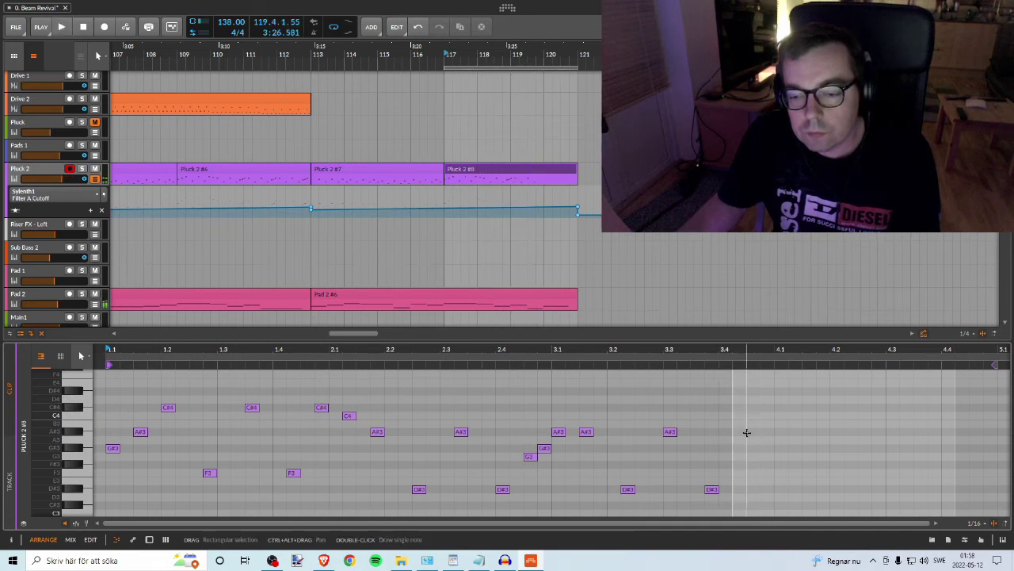
# Step: Fill the end of Pluck 2 #8 with a copy of the phrase between beats 2.2 and 3.4, and replay it
pyautogui.moveTo(743, 410); pyautogui.dragTo(752, 494)
pyautogui.press('space')
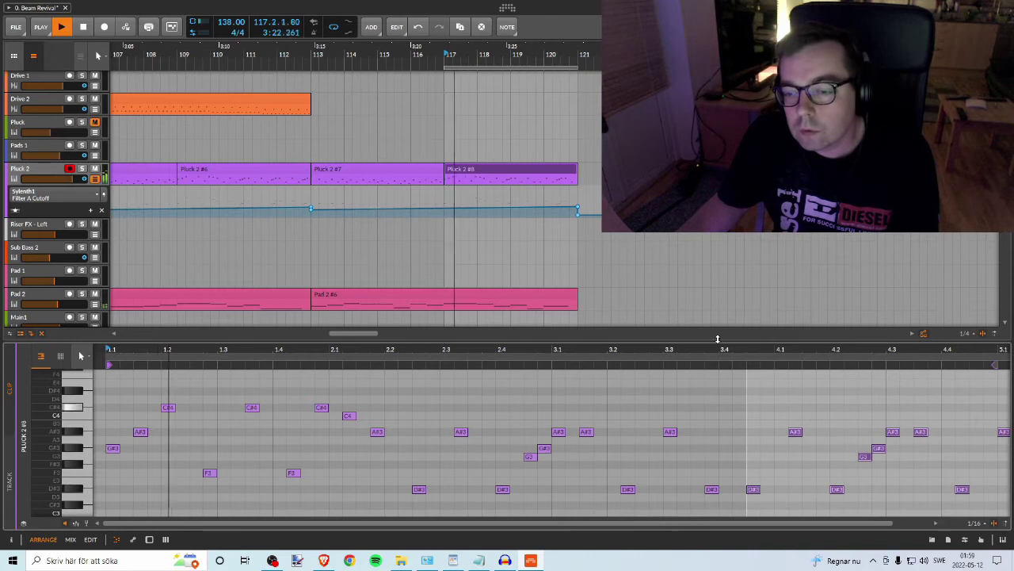
pyautogui.moveTo(717, 349); pyautogui.dragTo(531, 363)
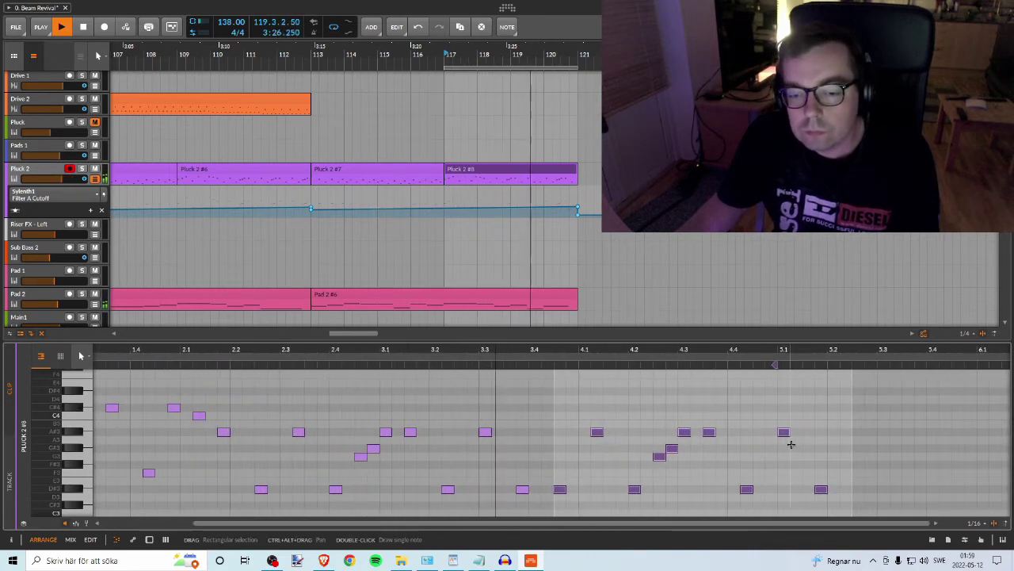
pyautogui.press('space')
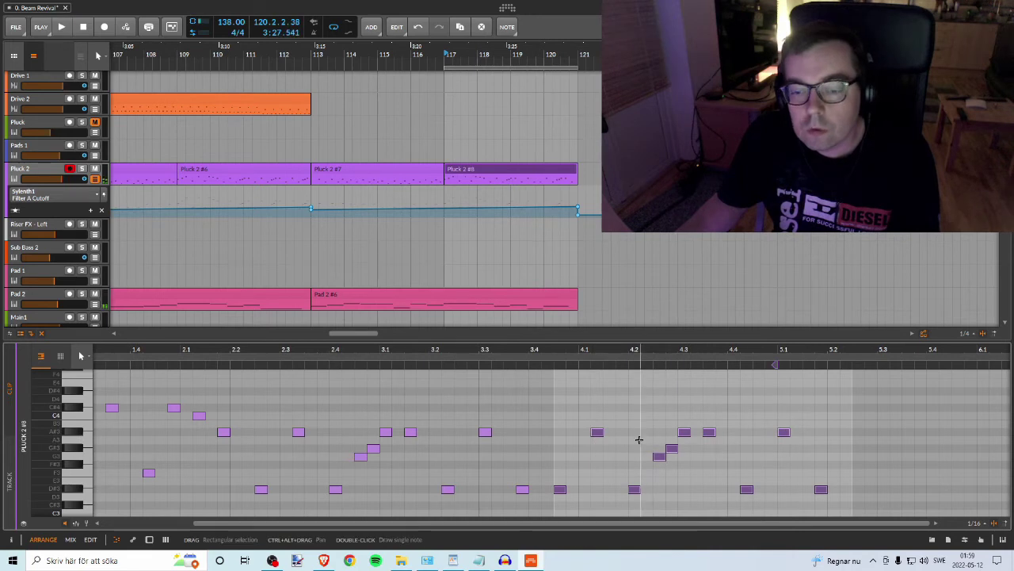
# Step: Delete the first D#3 of the copied phrase, shift its remaining notes one sixteenth earlier, and replay from bar 117
pyautogui.click(563, 490)
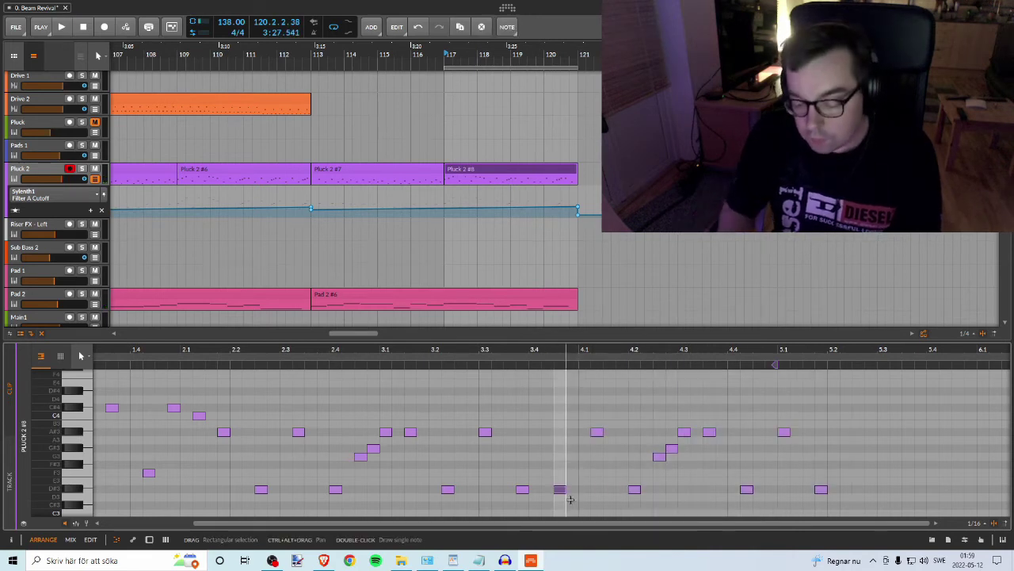
pyautogui.moveTo(565, 412); pyautogui.dragTo(847, 487)
pyautogui.moveTo(567, 409); pyautogui.dragTo(854, 497)
pyautogui.press('Left')
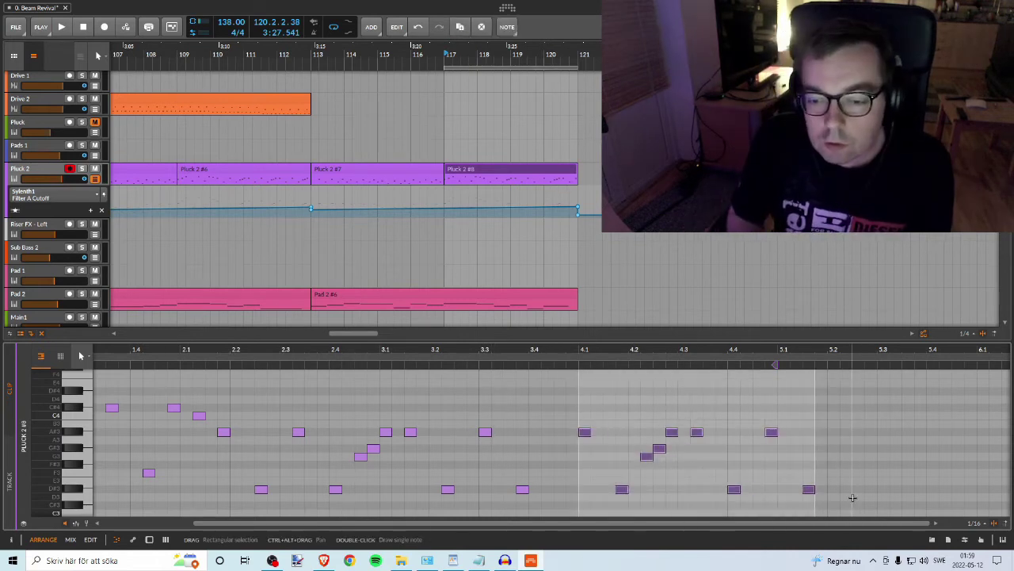
pyautogui.press('space')
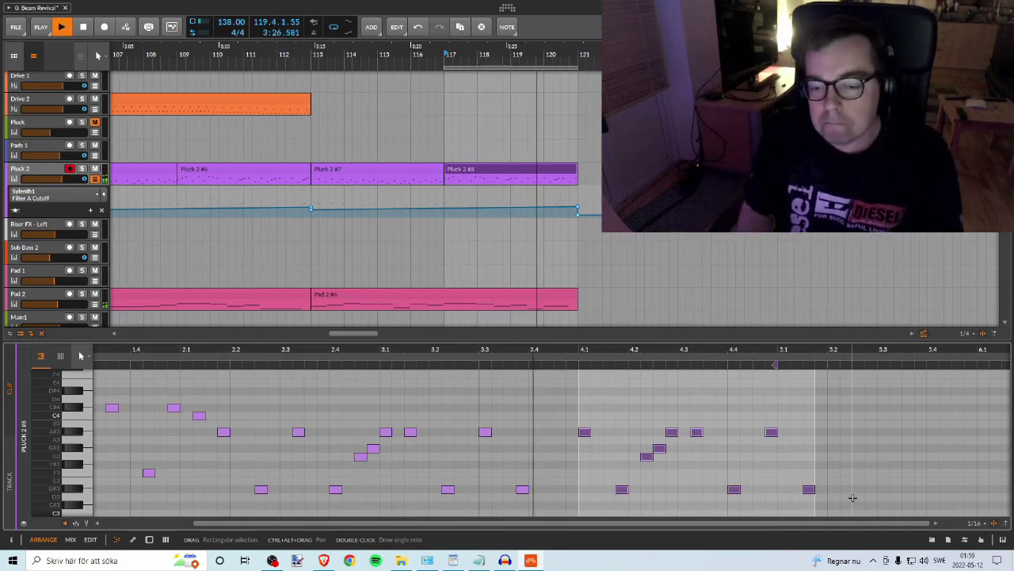
# Step: Shift the copied closing notes of Pluck 2 #8 another two sixteenths earlier and replay the clip to check their timing
pyautogui.press('Left')
pyautogui.press('Left')
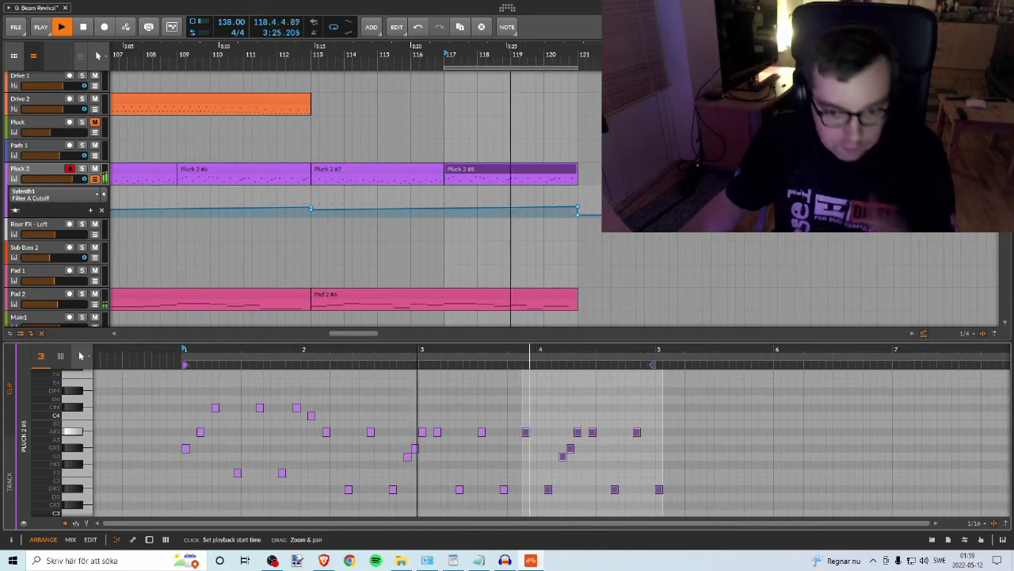
pyautogui.moveTo(483, 351); pyautogui.dragTo(435, 363)
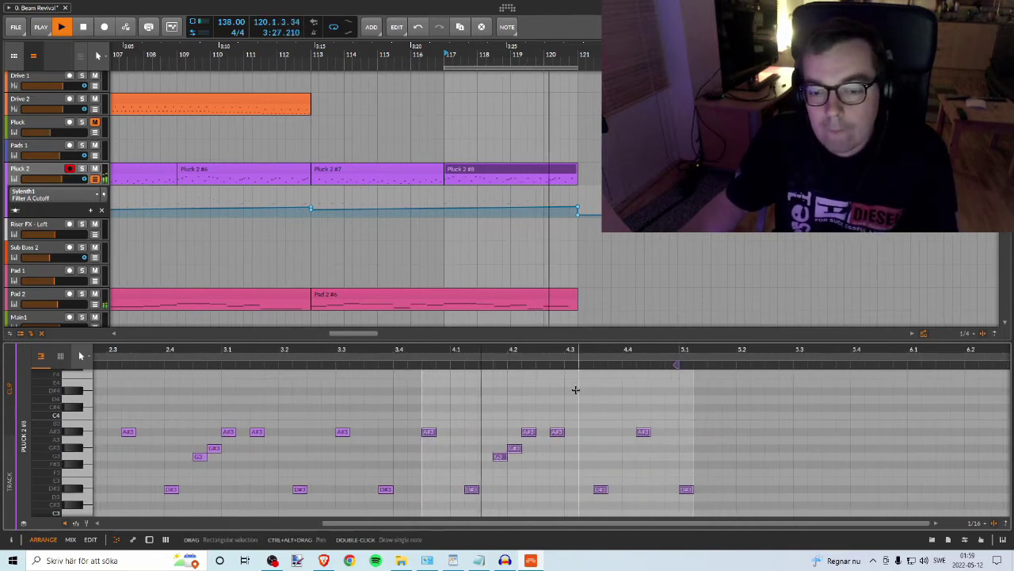
pyautogui.press('space')
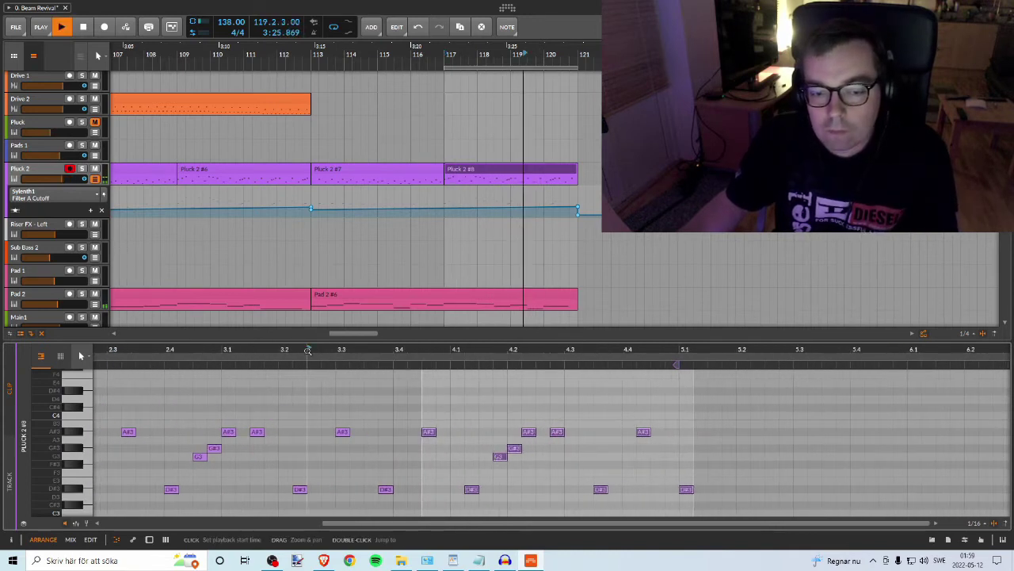
pyautogui.press('space')
pyautogui.press('space')
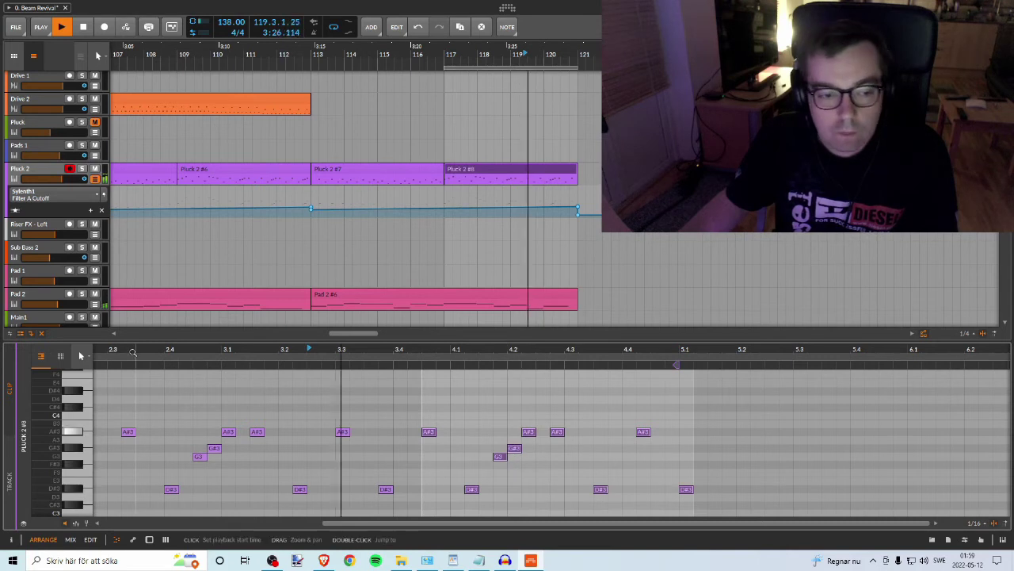
pyautogui.press('space')
pyautogui.press('space')
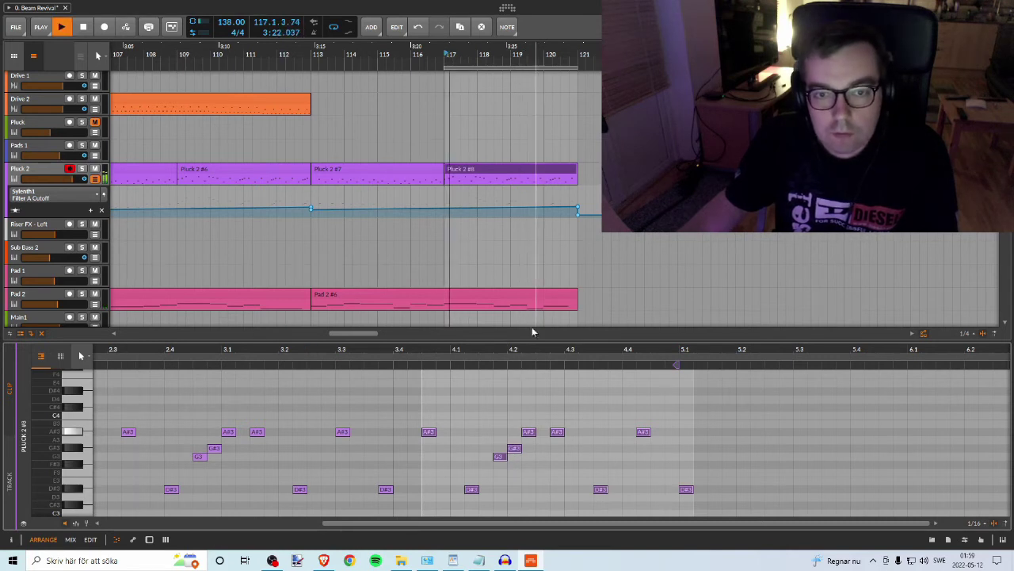
# Step: Raise the first three notes of the copied closing phrase in Pluck 2 #8 to C#4, C4 and A#3, and replay from beat 3.3
pyautogui.moveTo(509, 355); pyautogui.dragTo(466, 325)
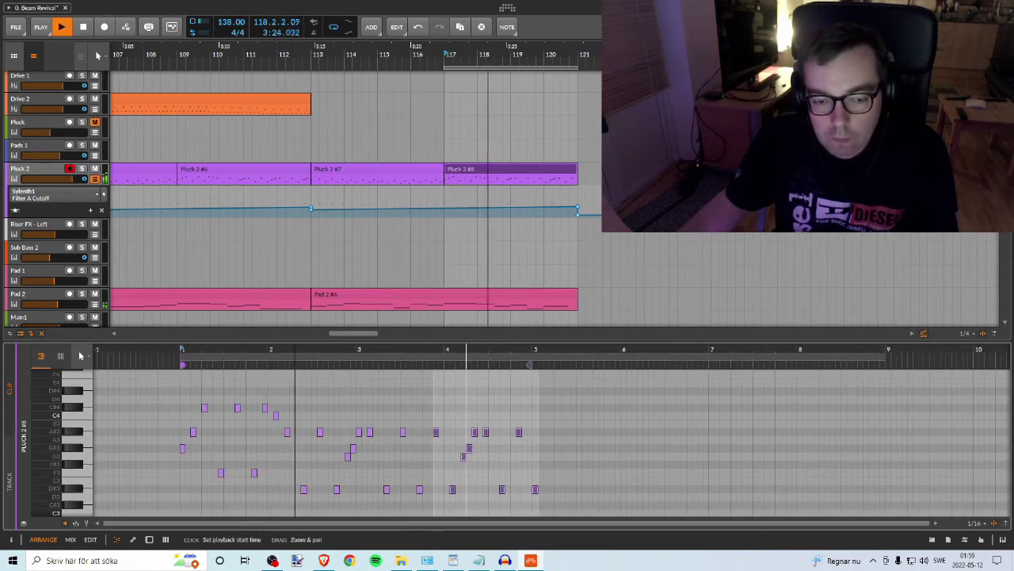
pyautogui.scroll(3, 497, 351)
pyautogui.scroll(1, 455, 396)
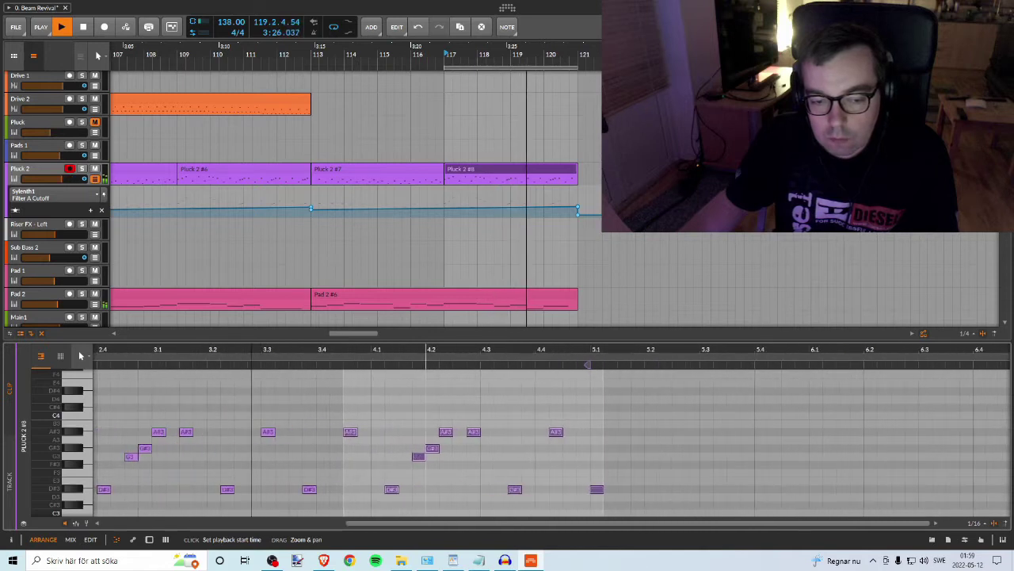
pyautogui.press('space')
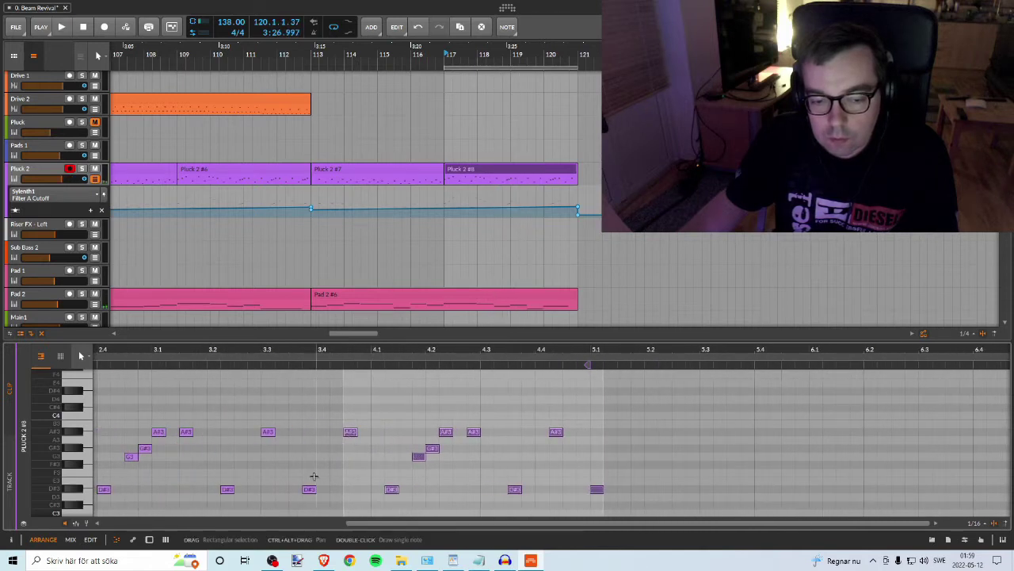
pyautogui.moveTo(351, 431); pyautogui.dragTo(350, 420)
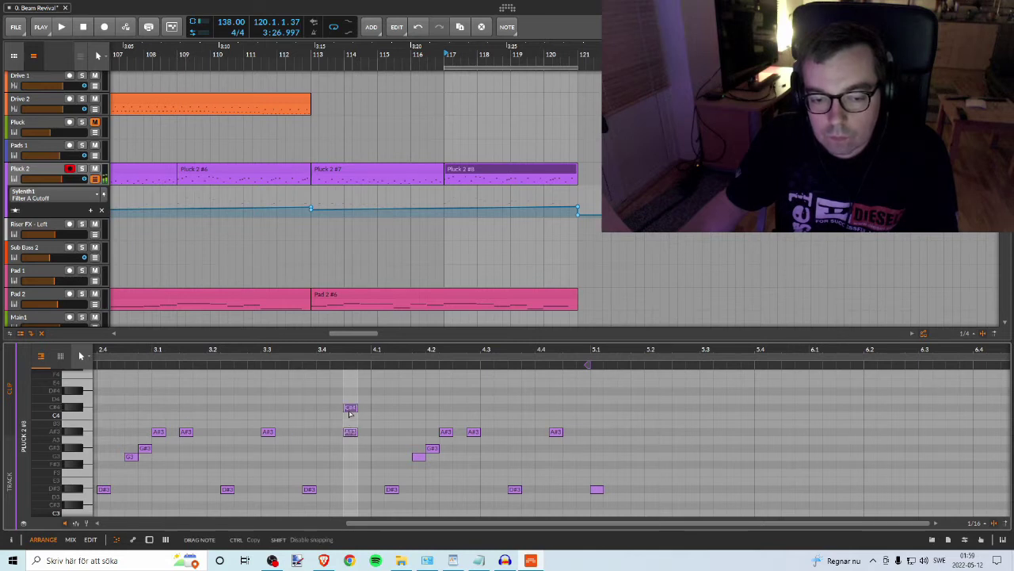
pyautogui.moveTo(349, 411); pyautogui.dragTo(350, 409)
pyautogui.moveTo(390, 488); pyautogui.dragTo(391, 473)
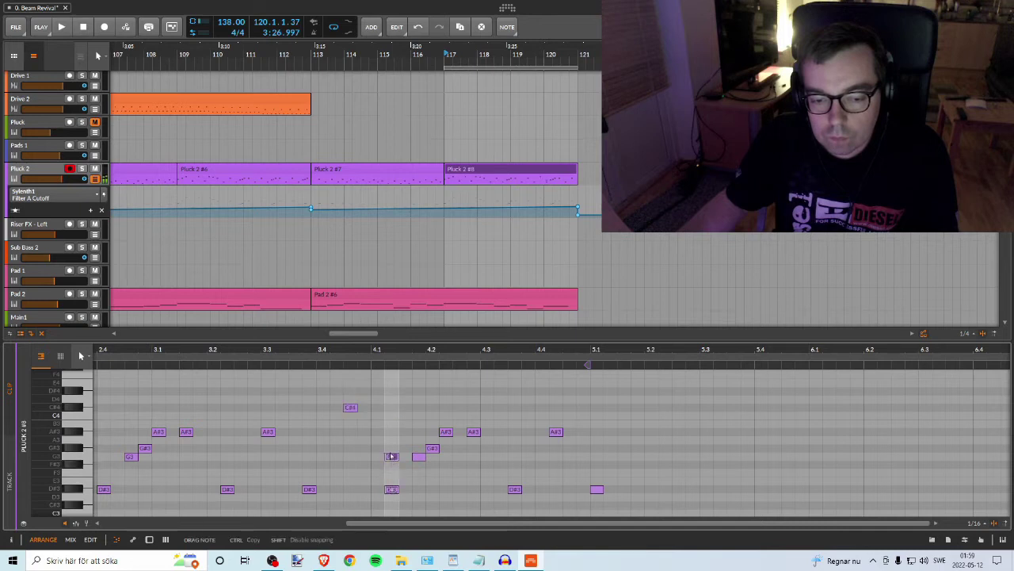
pyautogui.moveTo(390, 424); pyautogui.dragTo(390, 417)
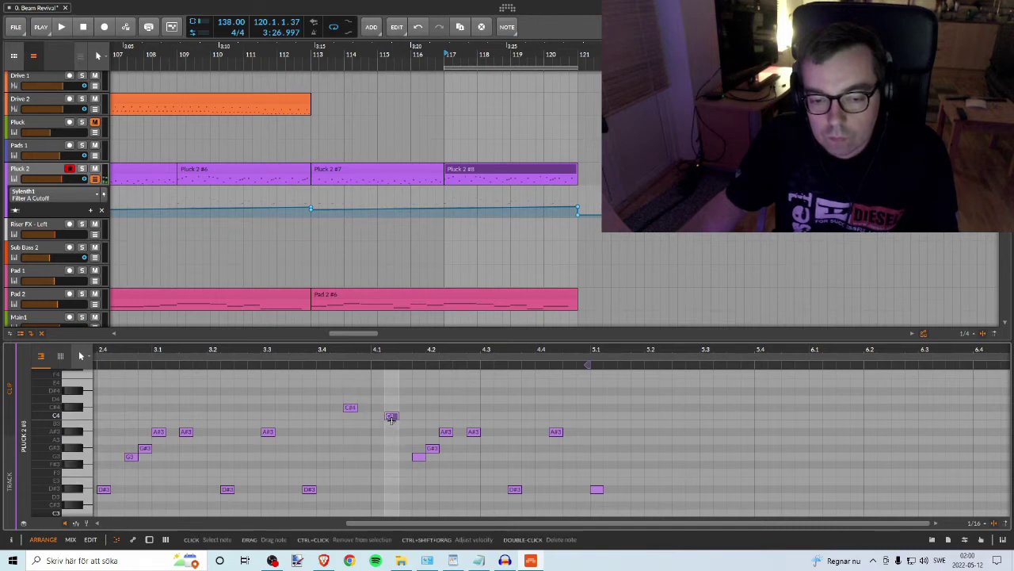
pyautogui.moveTo(419, 460); pyautogui.dragTo(418, 433)
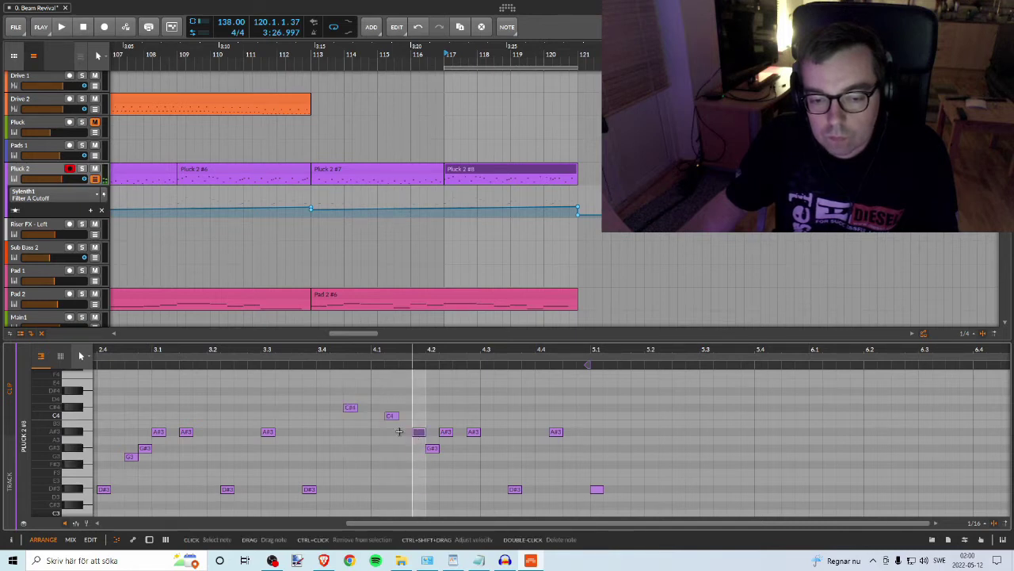
pyautogui.click(278, 349)
pyautogui.press('space')
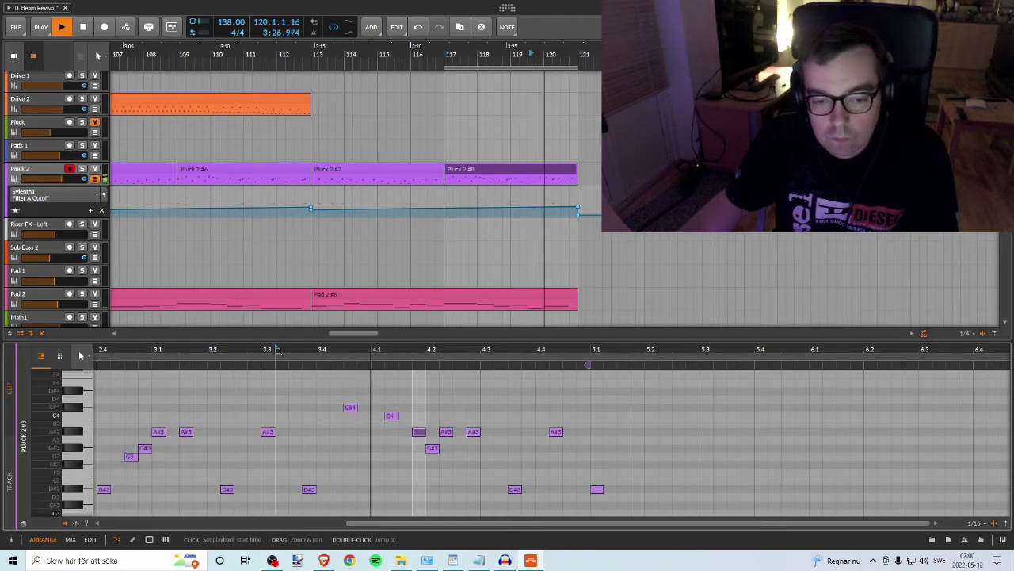
# Step: Shift the raised C4 and the A#3 after it one sixteenth earlier each, and replay the clip from beat 2.4
pyautogui.moveTo(392, 416)
pyautogui.mouseDown()
pyautogui.moveTo(379, 415)
pyautogui.moveTo(401, 431)
pyautogui.mouseUp()
pyautogui.click(416, 433)
pyautogui.press('space')
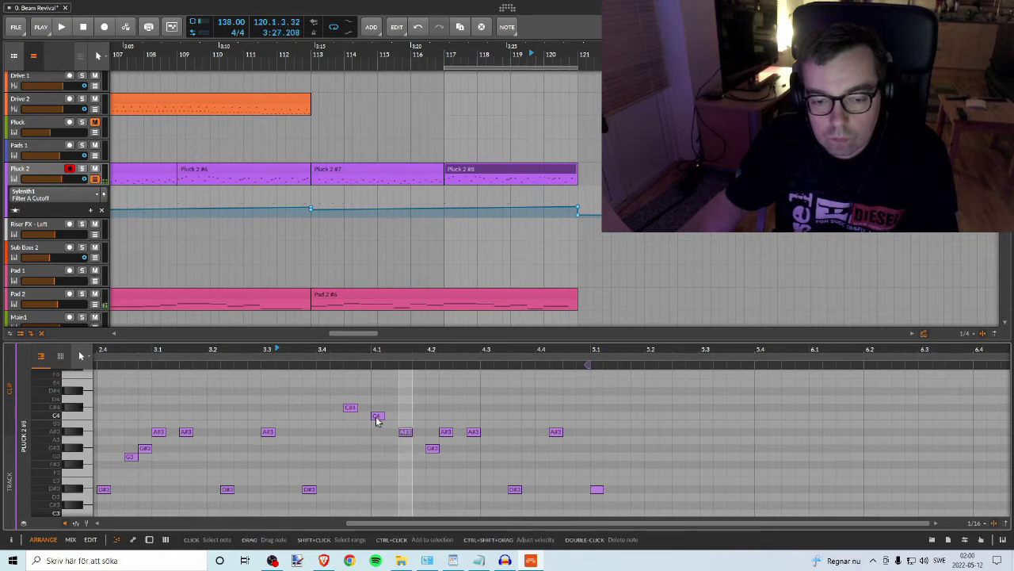
pyautogui.press('space')
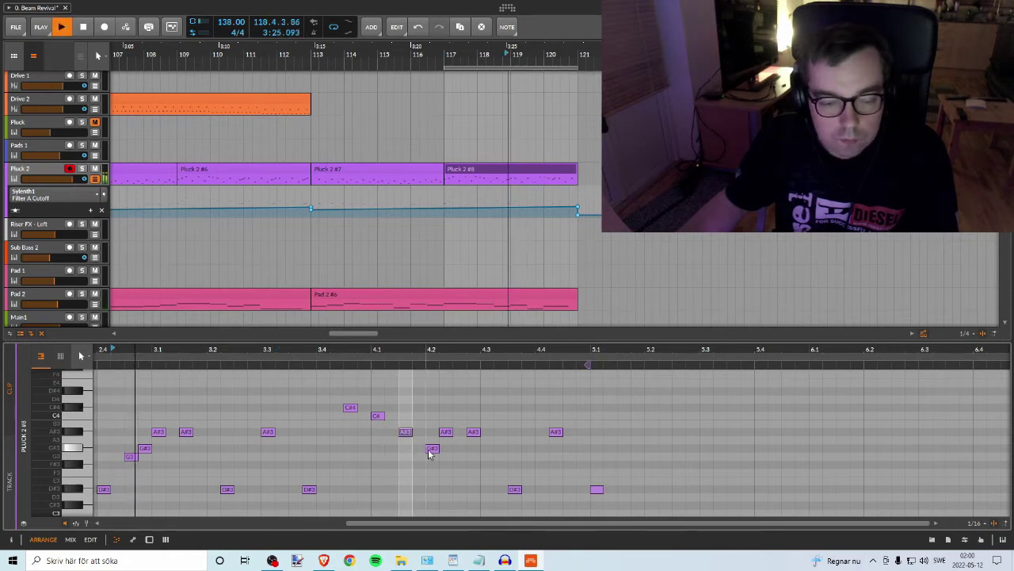
pyautogui.press('space')
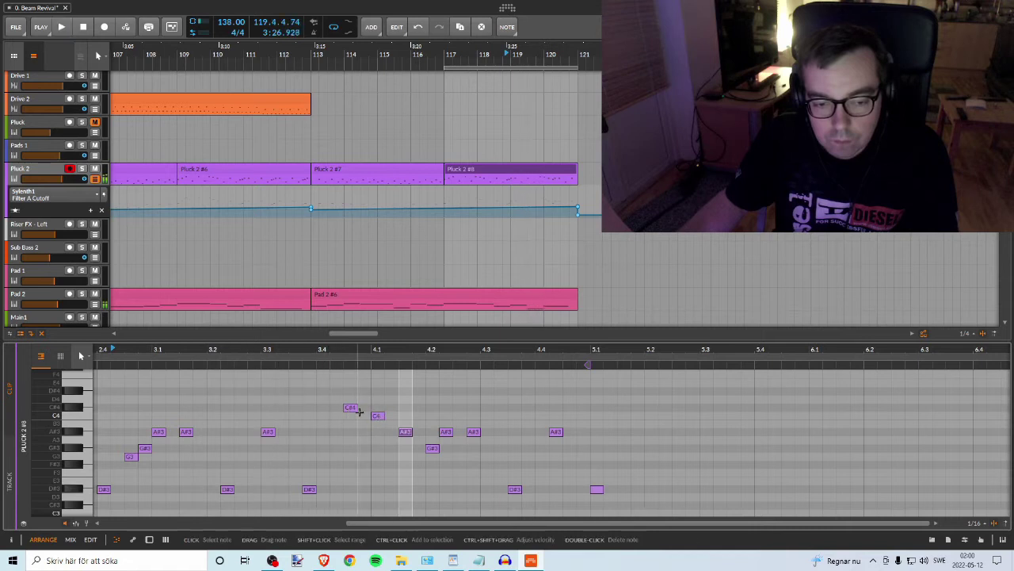
# Step: Move the C4 directly behind the C#4, shift the following A#3 one sixteenth earlier and lower it to G#3, and replay
pyautogui.click(353, 412)
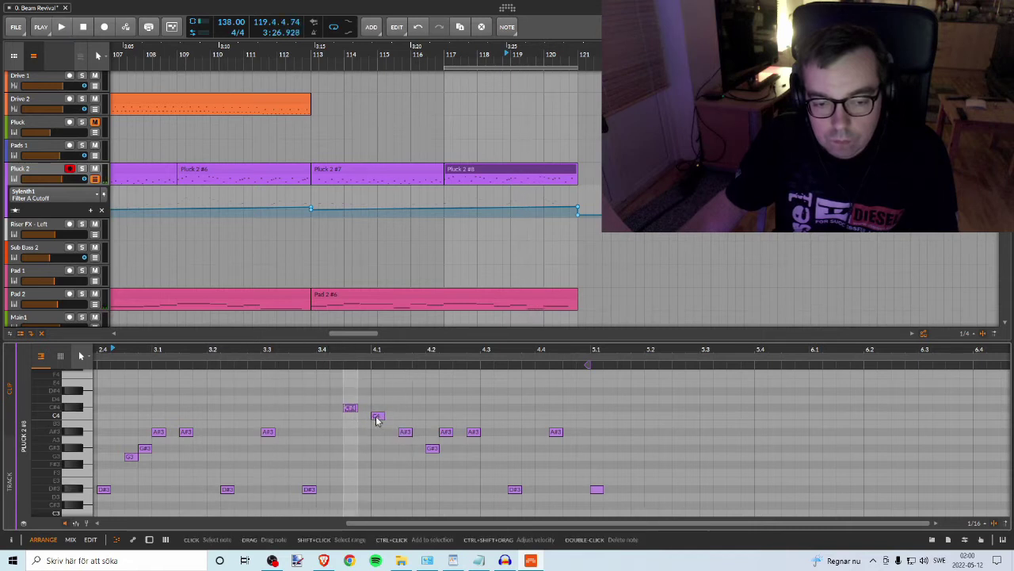
pyautogui.click(377, 417)
pyautogui.moveTo(377, 417); pyautogui.dragTo(362, 417)
pyautogui.click(405, 433)
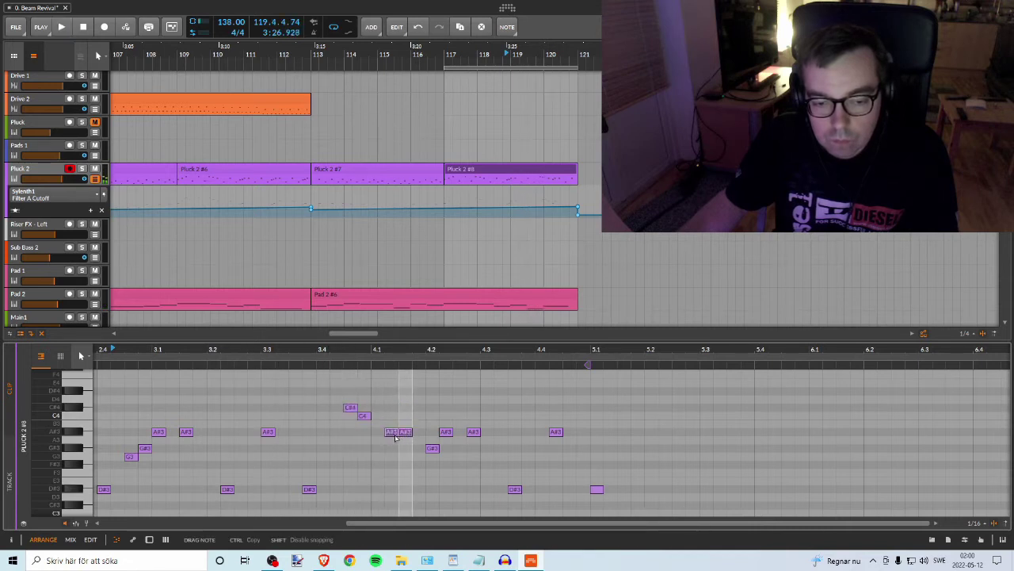
pyautogui.moveTo(396, 452); pyautogui.dragTo(391, 450)
pyautogui.press('space')
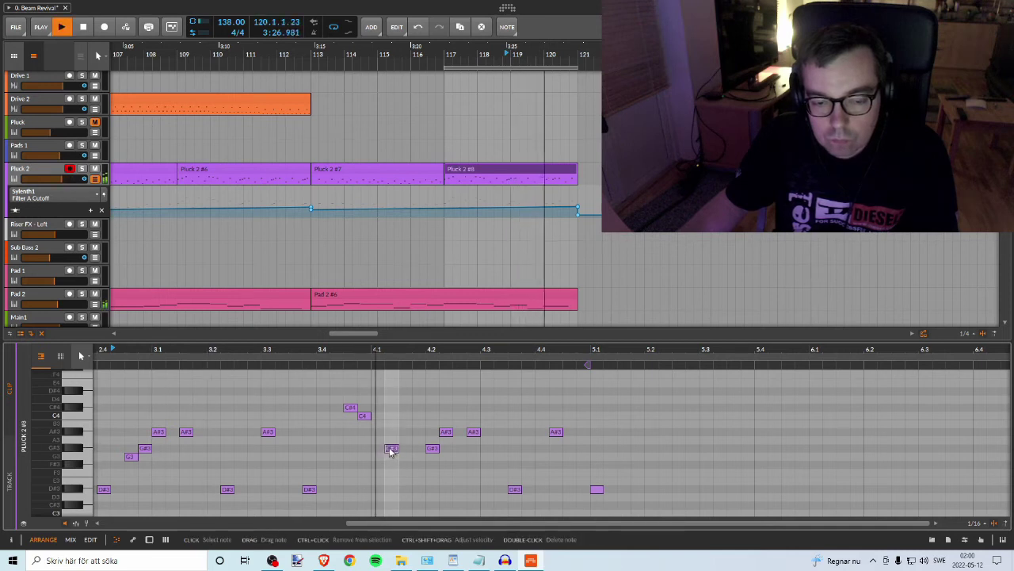
# Step: Try the C4 and the G#3 following it one sixteenth later each, and replay the phrase
pyautogui.click(363, 417)
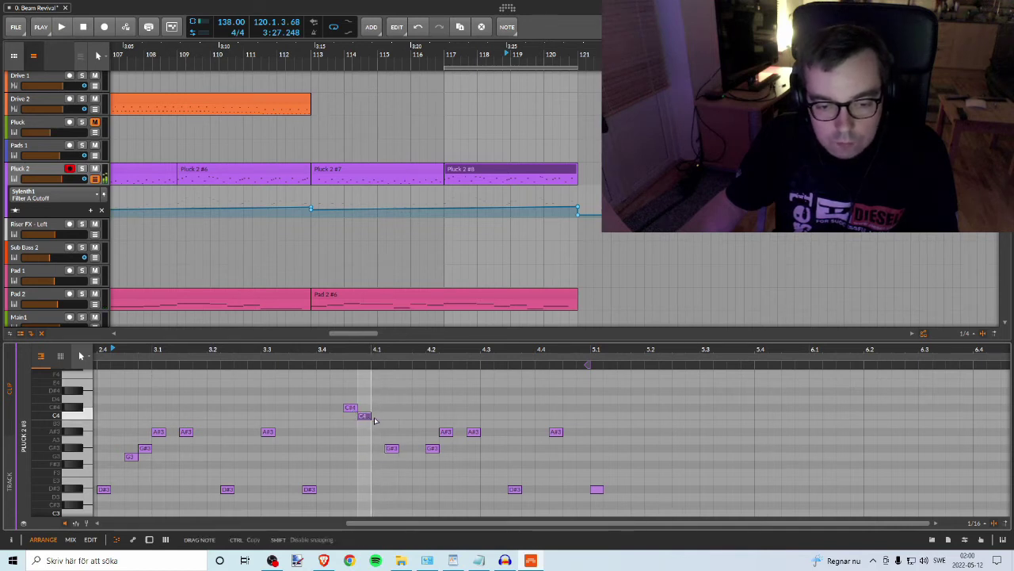
pyautogui.moveTo(367, 416); pyautogui.dragTo(405, 450)
pyautogui.press('space')
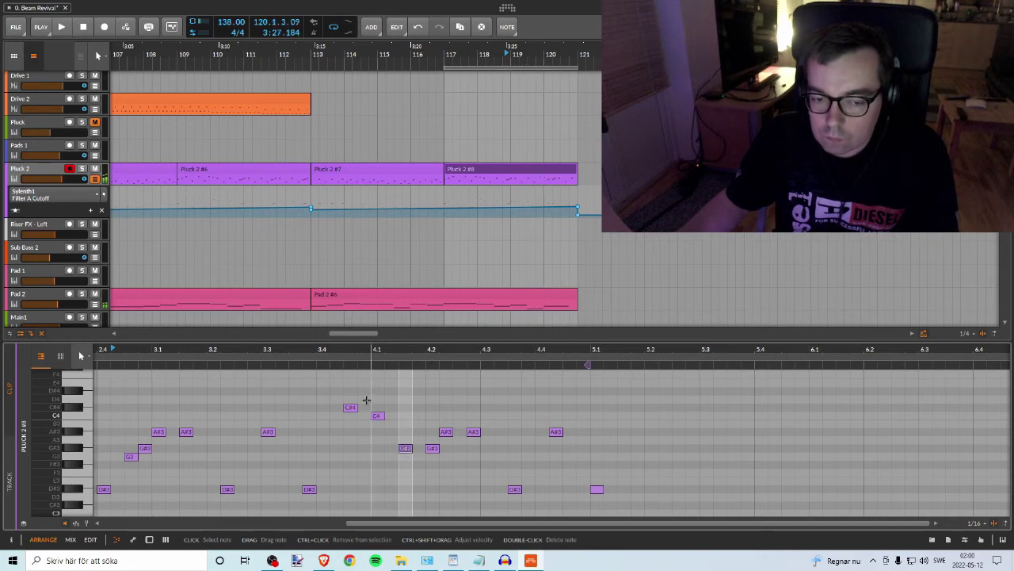
# Step: Place the C4 directly behind the C#4 and the G#3 on beat 4.1 as an unbroken descending run, and replay it
pyautogui.moveTo(376, 416); pyautogui.dragTo(363, 416)
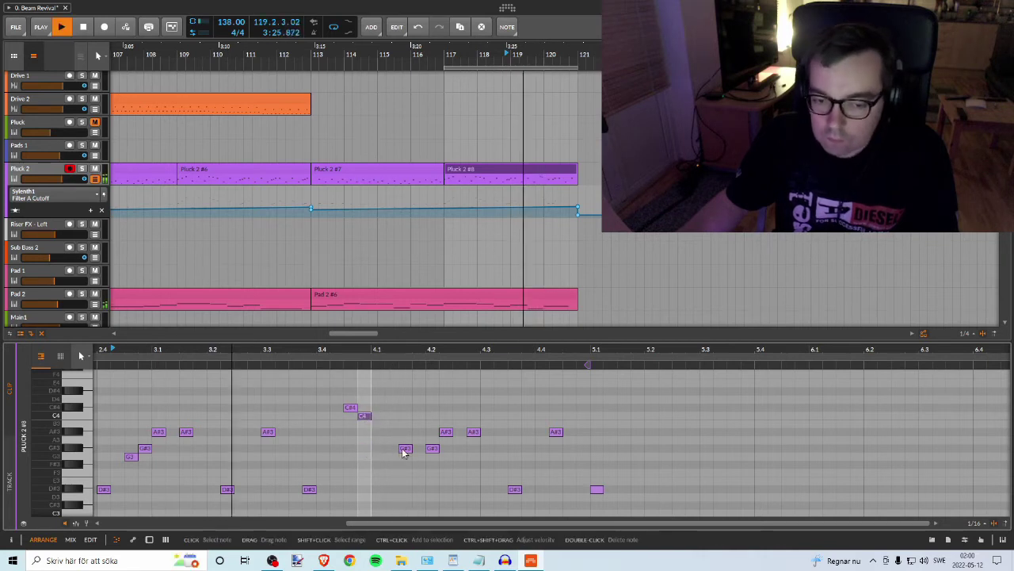
pyautogui.moveTo(403, 451); pyautogui.dragTo(379, 451)
pyautogui.press('space')
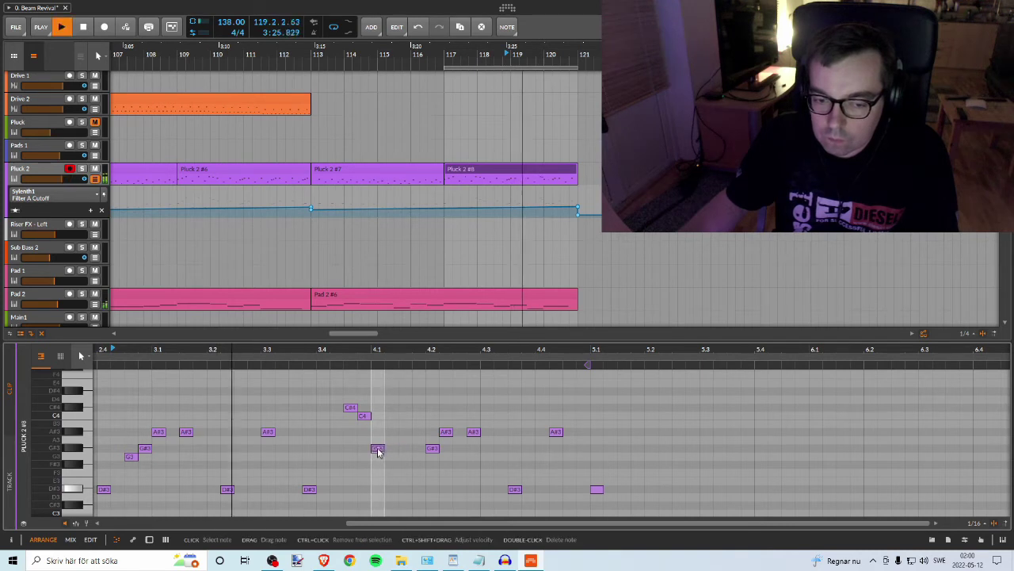
pyautogui.press('space')
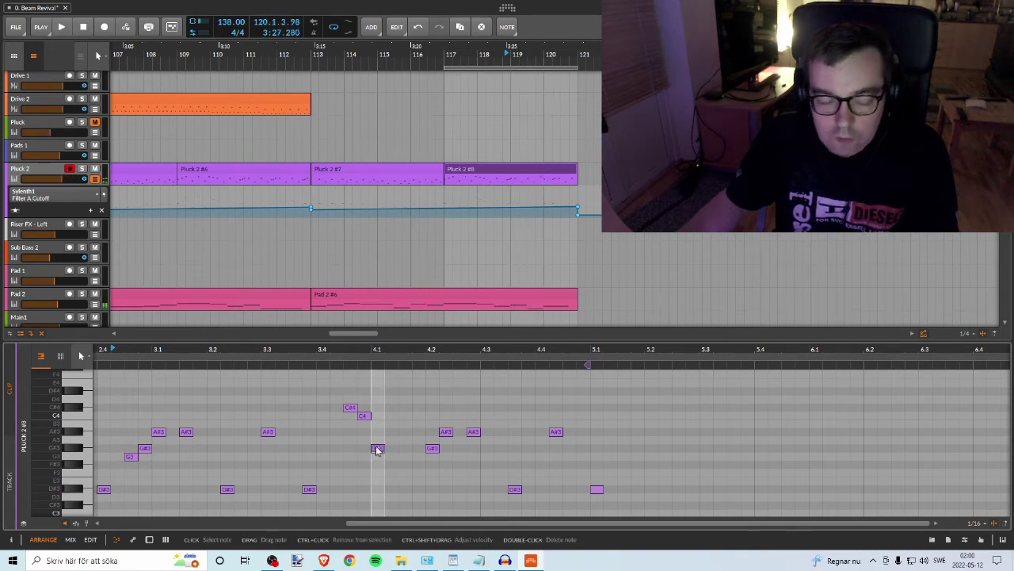
# Step: Play back the Pluck 2 #8 clip repeatedly from its start and listen to the phrase around beat 4.1
pyautogui.press('space')
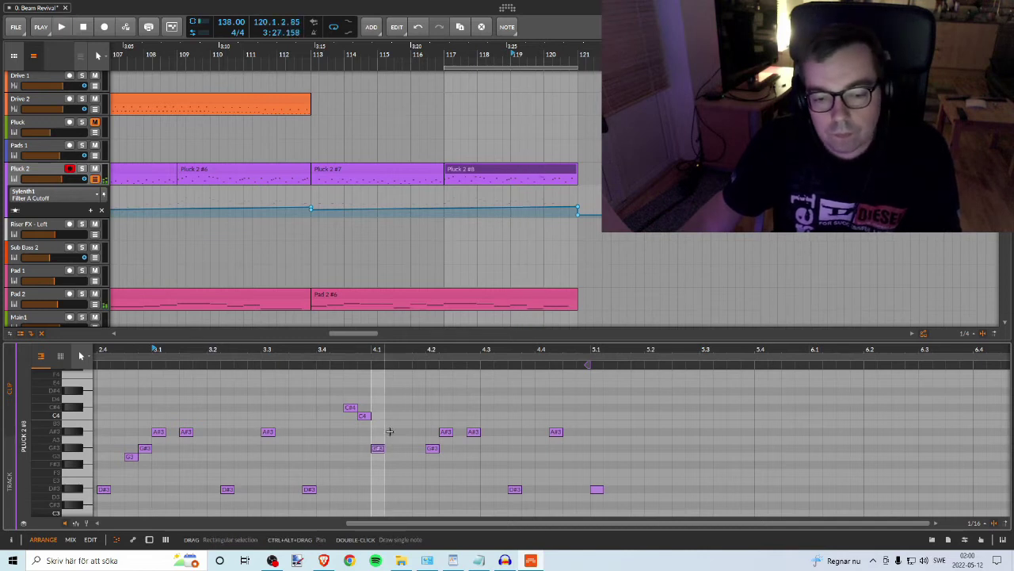
pyautogui.moveTo(340, 365); pyautogui.dragTo(158, 356)
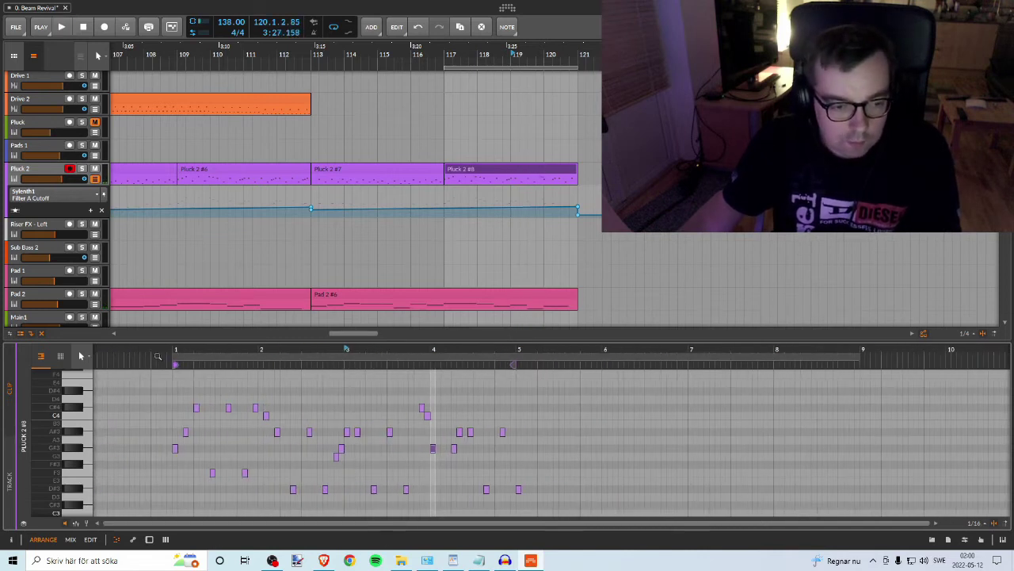
pyautogui.press('space')
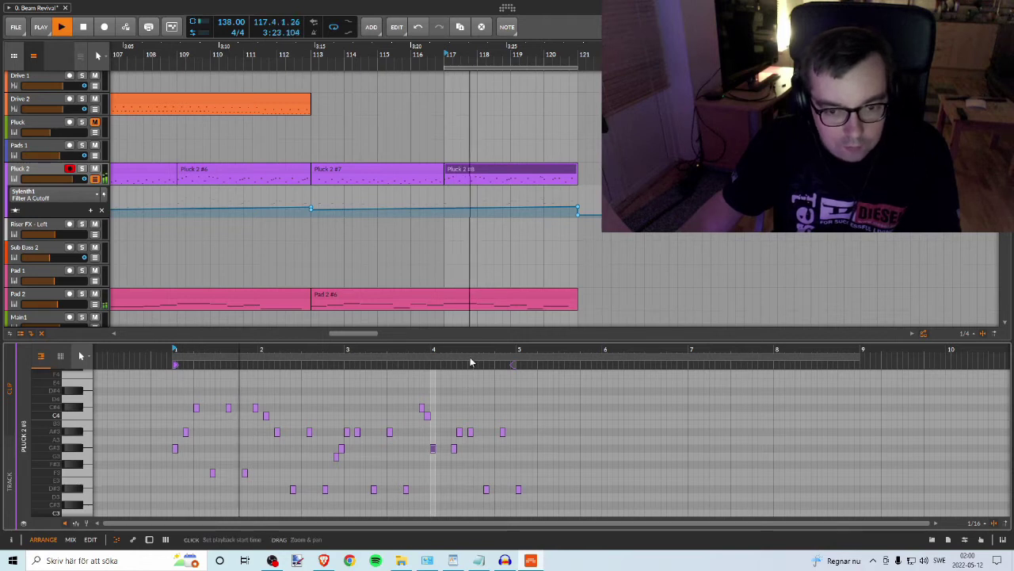
pyautogui.moveTo(470, 353); pyautogui.dragTo(448, 353)
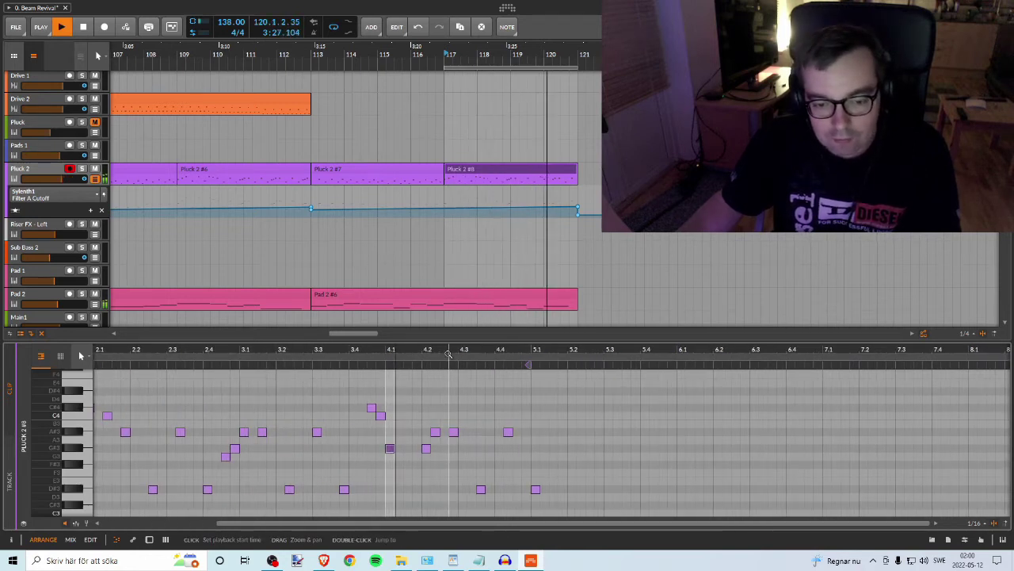
pyautogui.press('space')
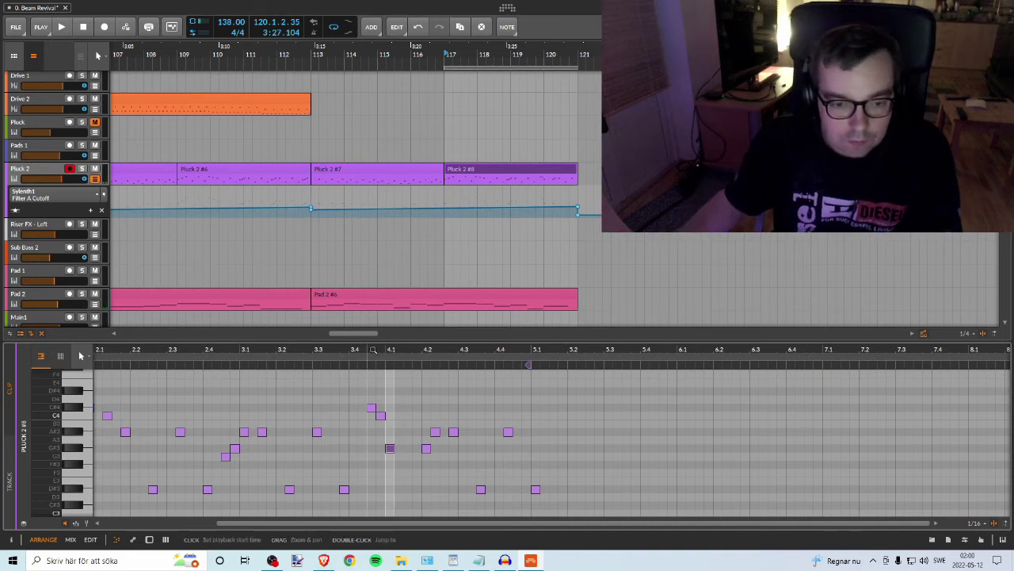
pyautogui.press('space')
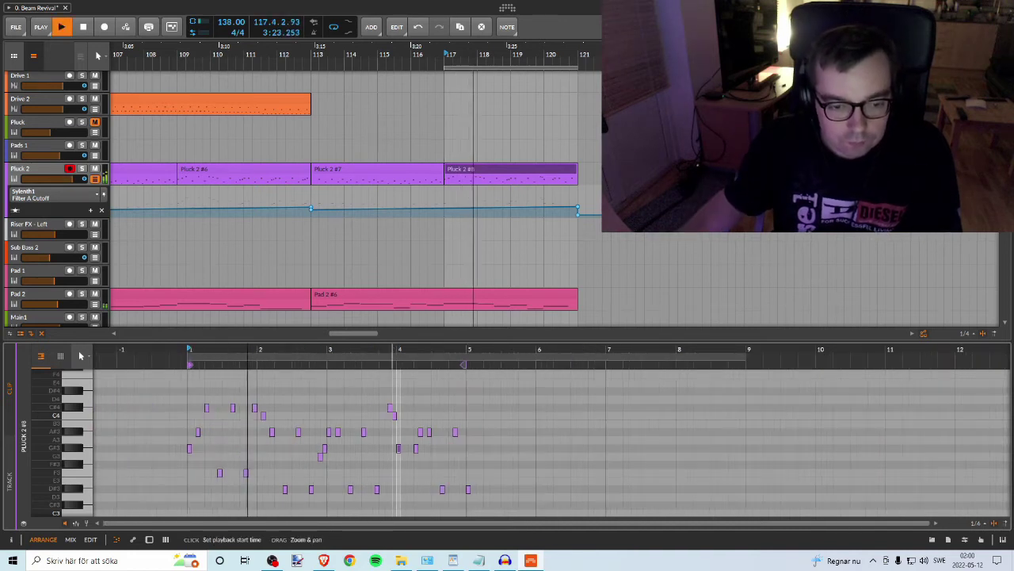
pyautogui.moveTo(392, 354); pyautogui.dragTo(350, 353)
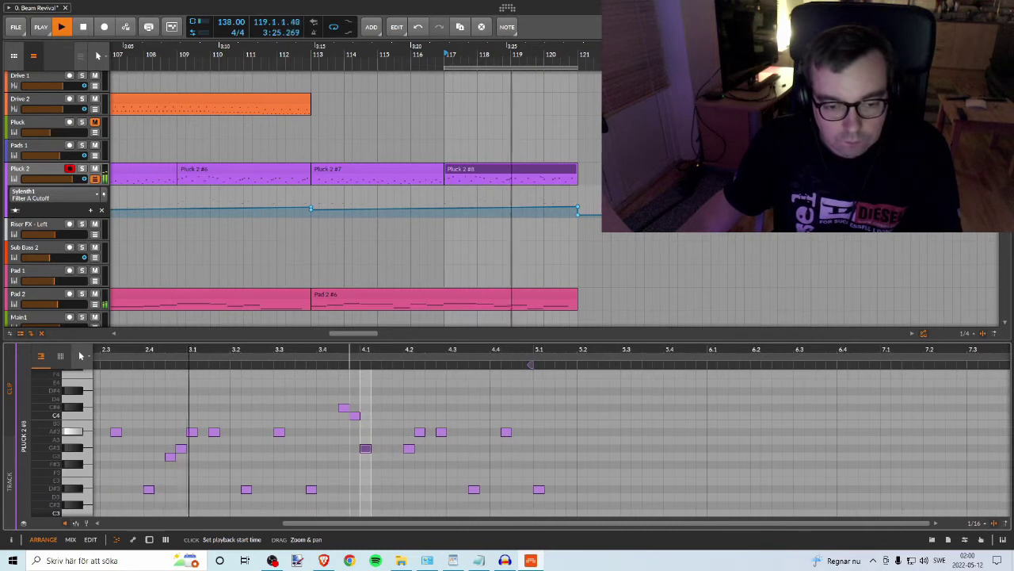
pyautogui.press('space')
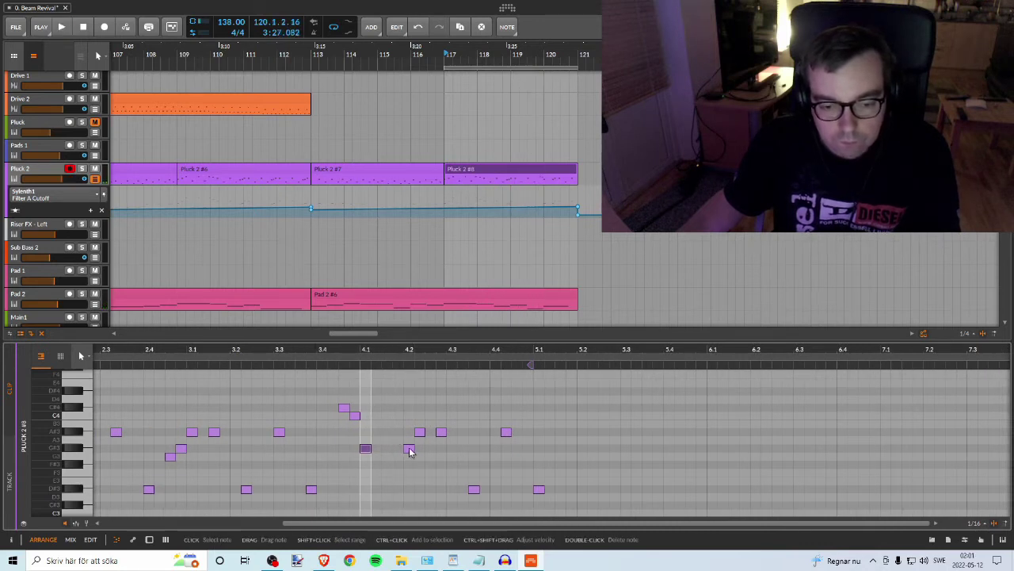
# Step: Try moving the G#3 note at beat 4.2 to F3 at 4.1.3, audition the descending run, and delete the moved note
pyautogui.click(409, 450)
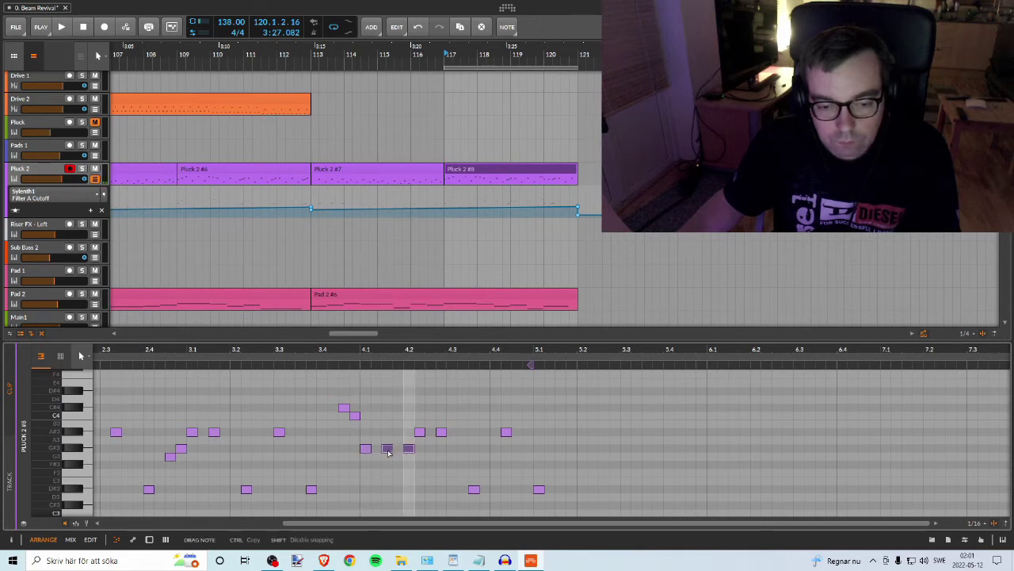
pyautogui.moveTo(387, 478); pyautogui.dragTo(387, 478)
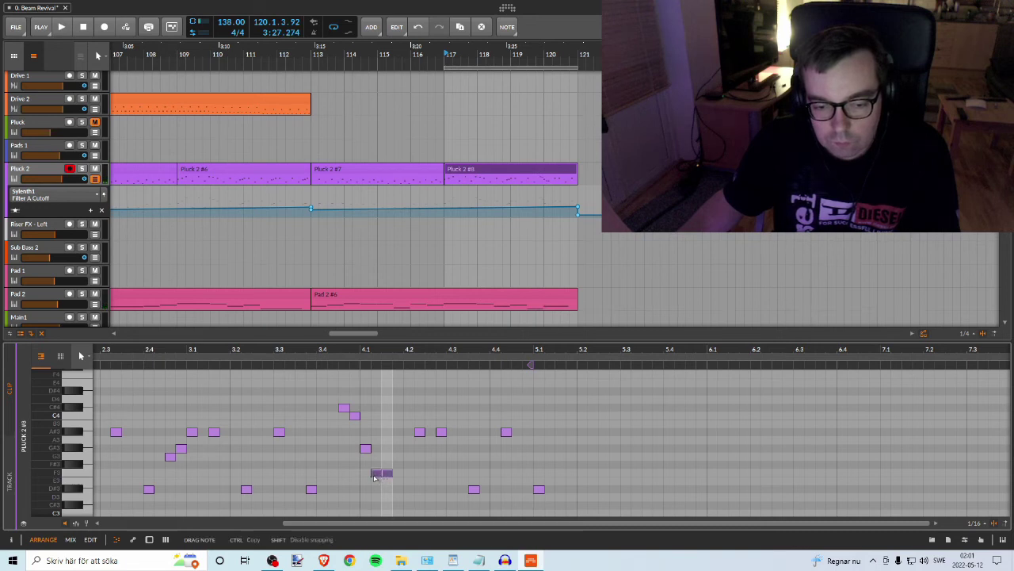
pyautogui.click(345, 409)
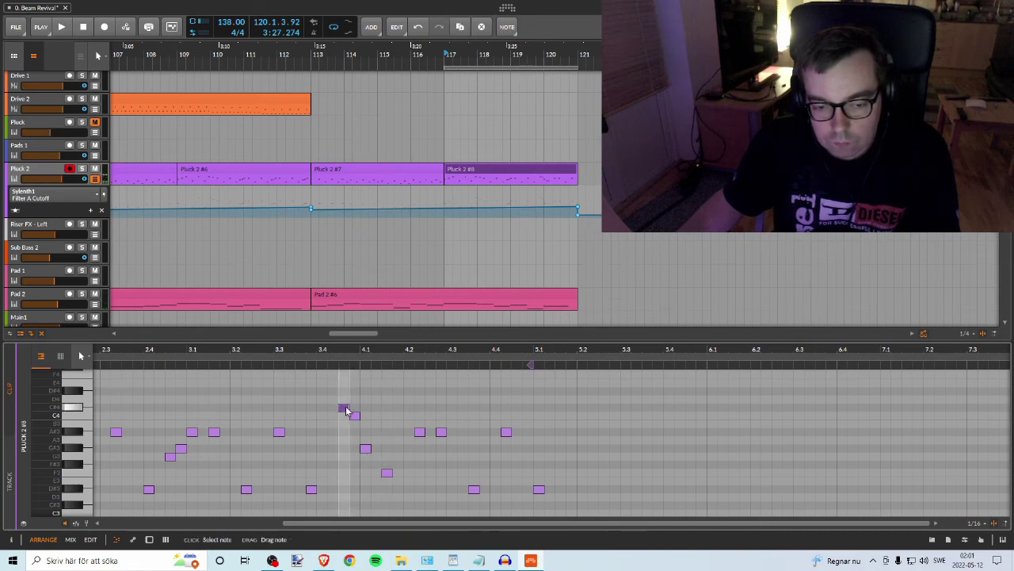
pyautogui.click(355, 417)
pyautogui.click(366, 448)
pyautogui.moveTo(388, 474); pyautogui.dragTo(387, 473)
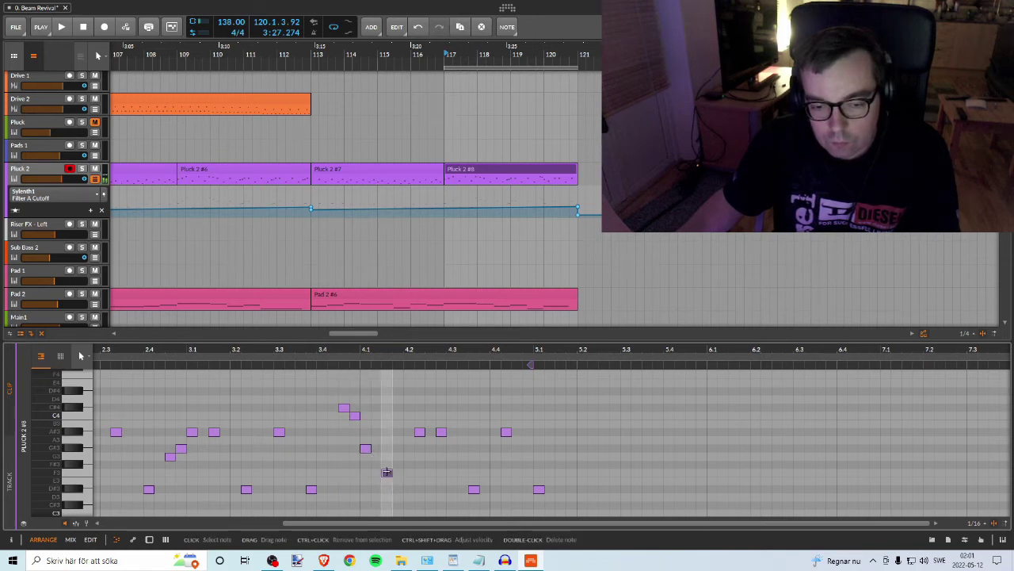
pyautogui.doubleClick(387, 472)
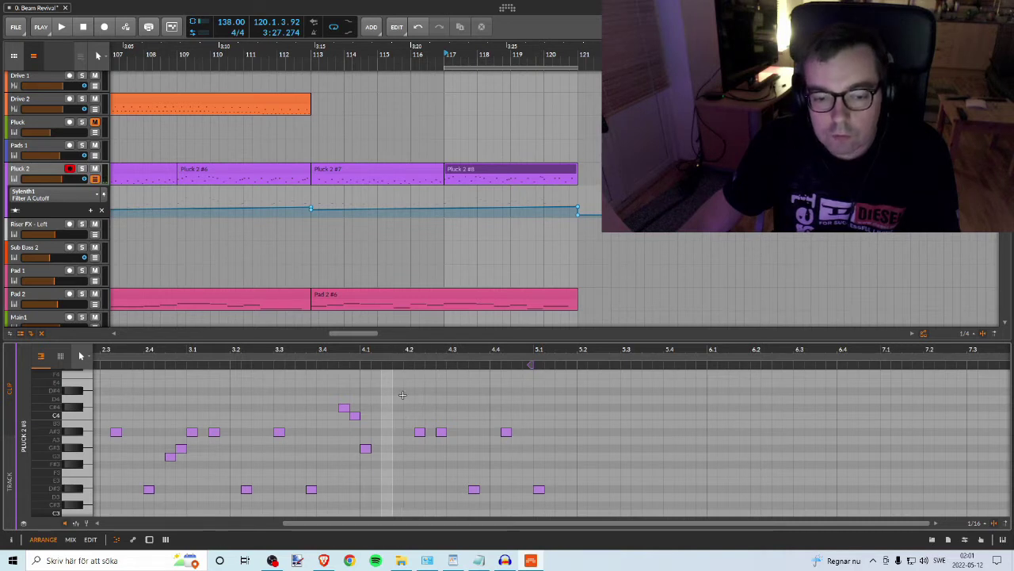
# Step: Audition the clip's ending, and copy the G#3 note at beat 4.1 to F3 at 4.1.3
pyautogui.press('space')
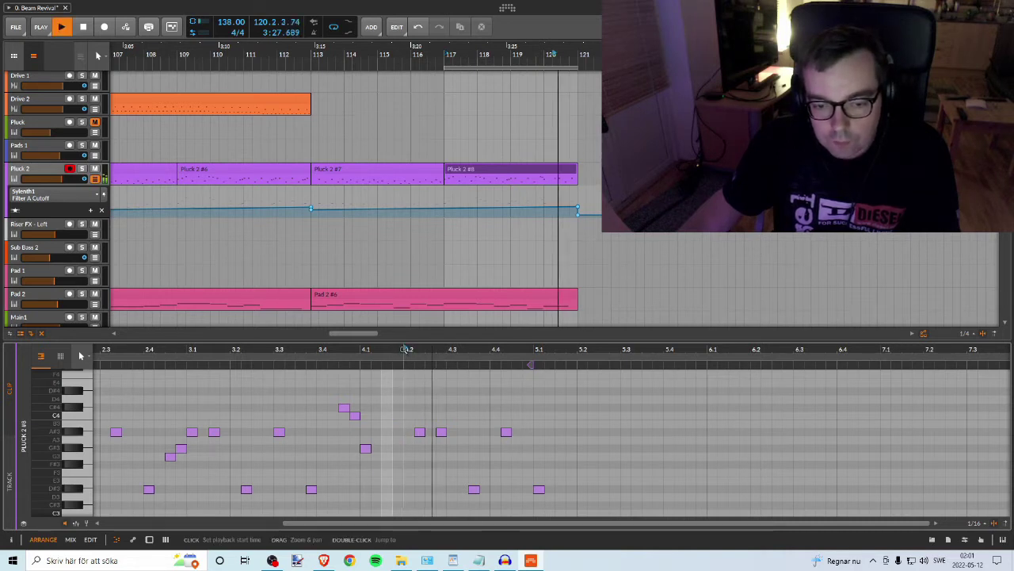
pyautogui.click(124, 348)
pyautogui.press('space')
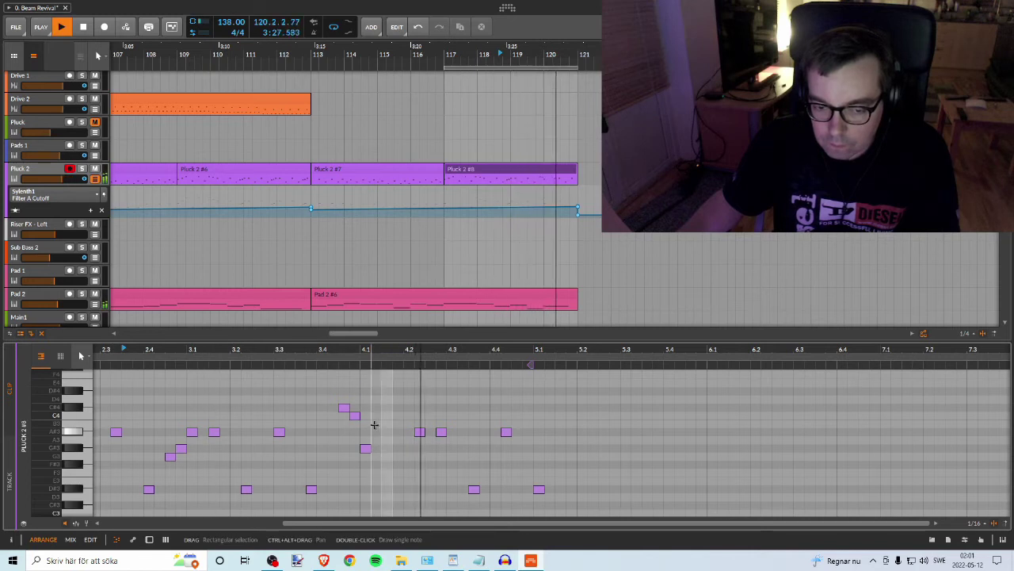
pyautogui.press('space')
pyautogui.moveTo(364, 448); pyautogui.dragTo(383, 452)
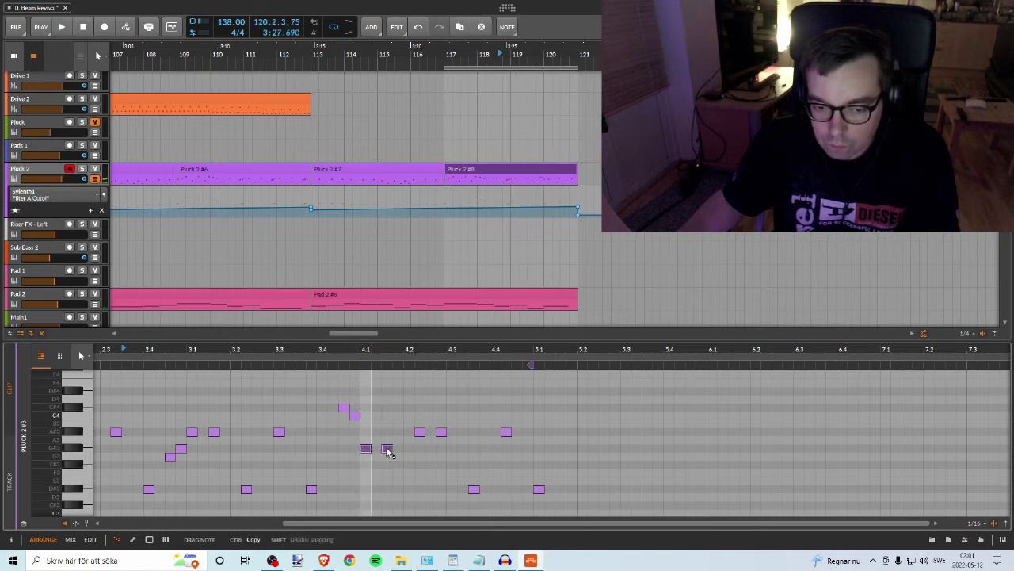
pyautogui.click(387, 474)
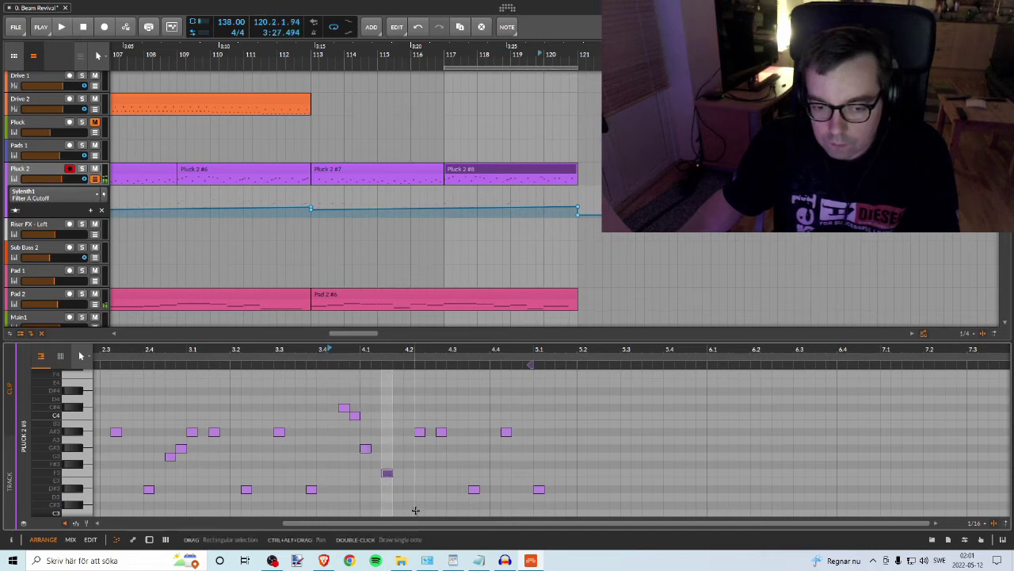
# Step: Add a G#3 note at beat 4.2, place the two following A#3 notes at 4.2.3 and 4.3, and audition from about beat 3.4
pyautogui.click(328, 352)
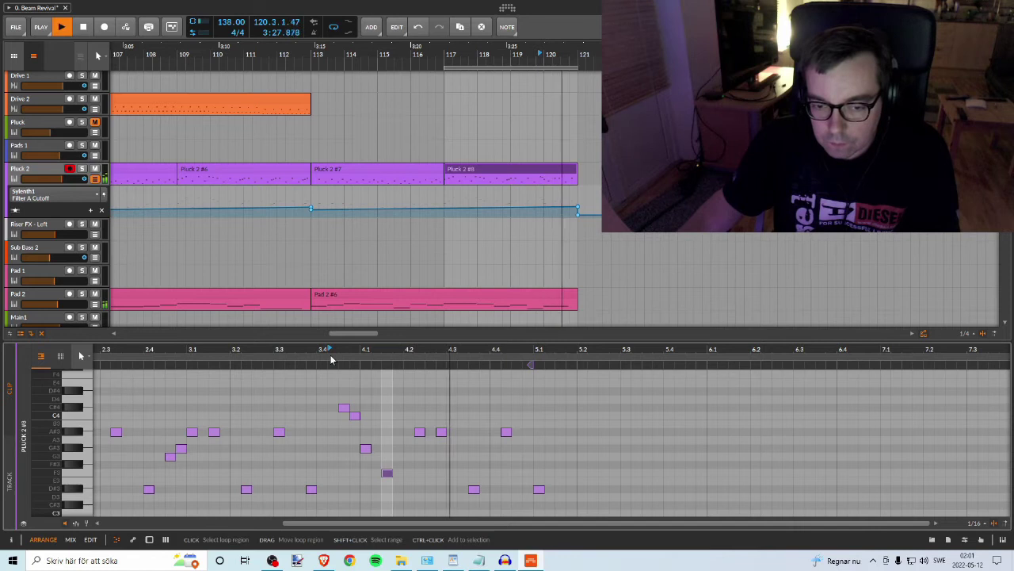
pyautogui.press('space')
pyautogui.click(420, 434)
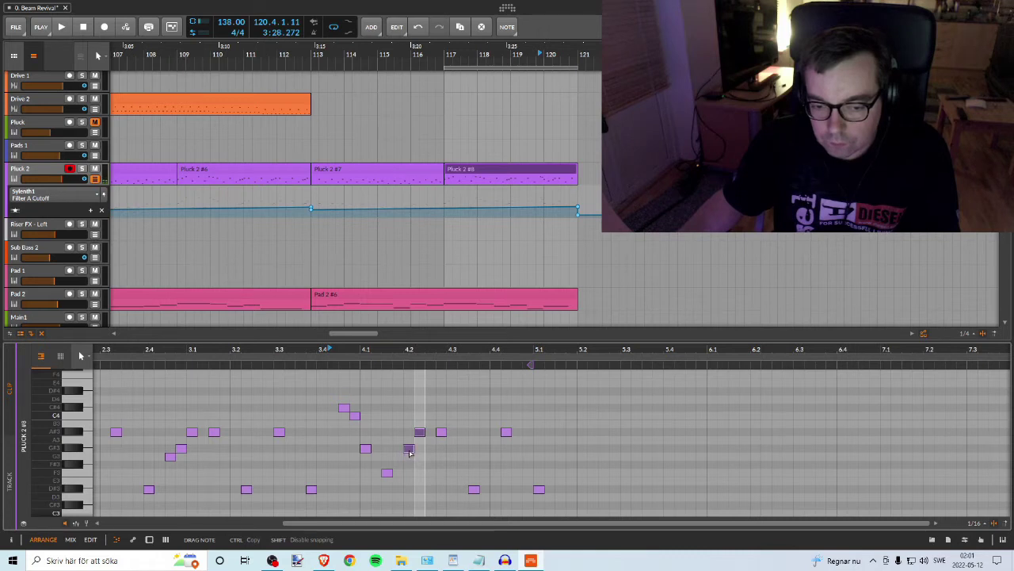
pyautogui.moveTo(410, 451); pyautogui.dragTo(453, 434)
pyautogui.press('space')
pyautogui.press('space')
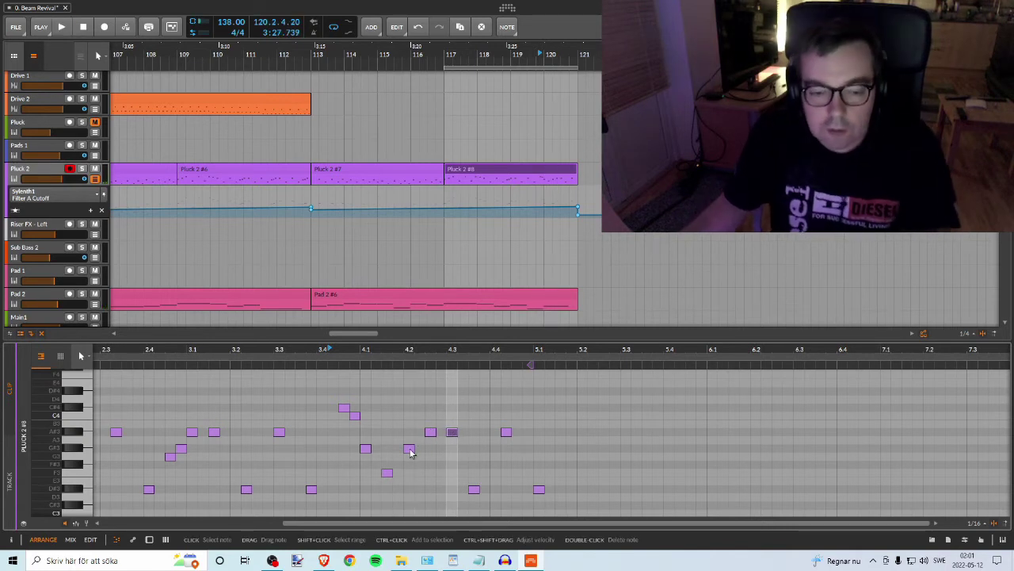
pyautogui.press('space')
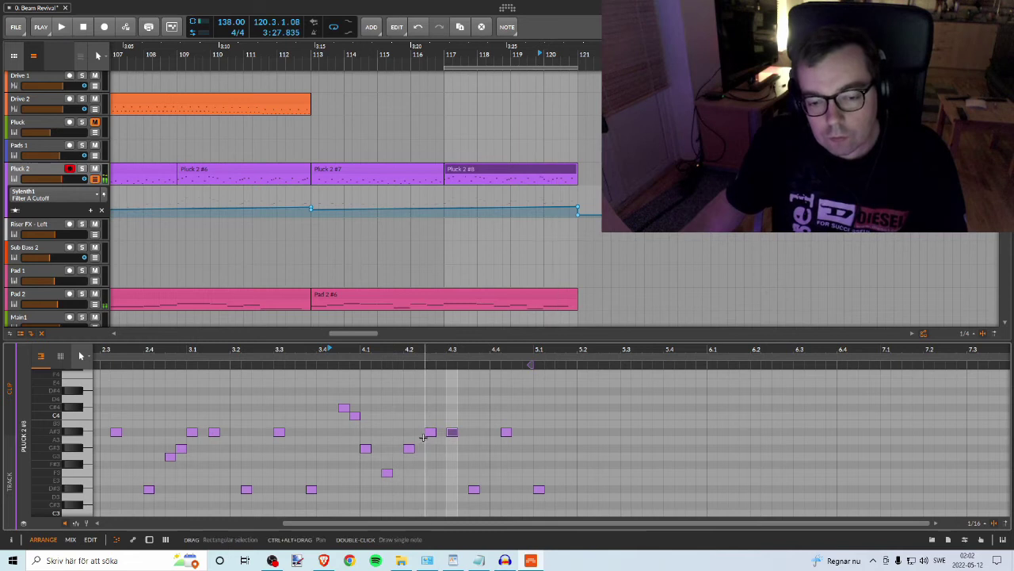
# Step: Try the A#3 note at 4.2.3 one sixteenth earlier during playback, and undo the move
pyautogui.moveTo(430, 432); pyautogui.dragTo(421, 436)
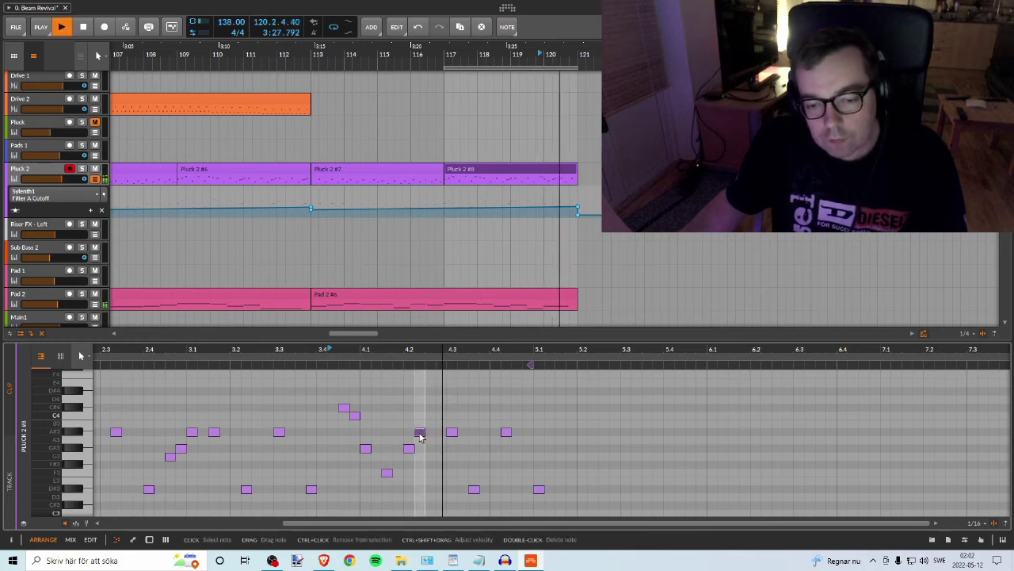
pyautogui.hotkey('ctrl', 'z')
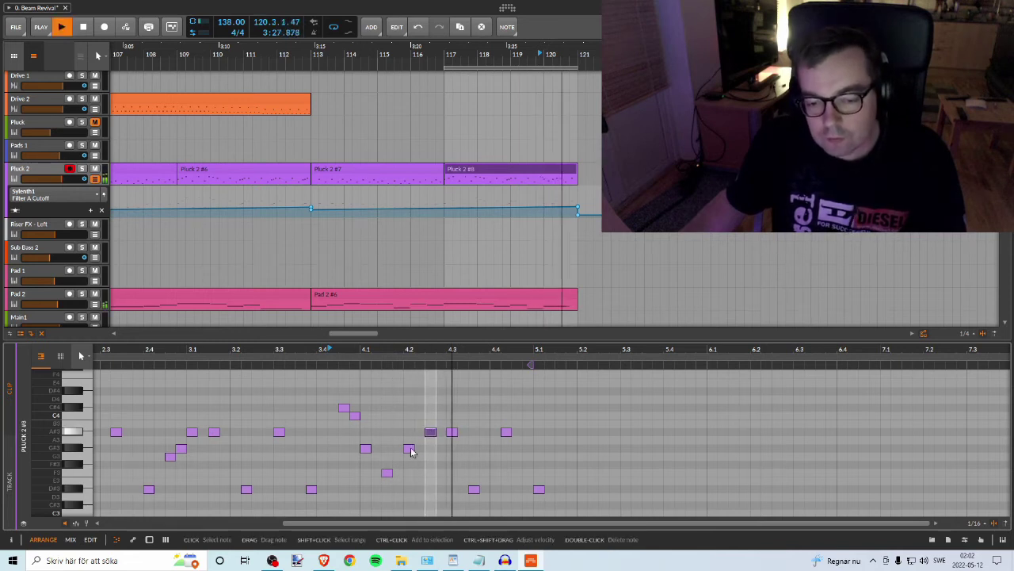
pyautogui.press('space')
# Step: Shift the clip's last three notes, D#3, A#3 and D#3, one sixteenth later each and audition the ending
pyautogui.moveTo(474, 489); pyautogui.dragTo(486, 490)
pyautogui.moveTo(509, 436); pyautogui.dragTo(520, 437)
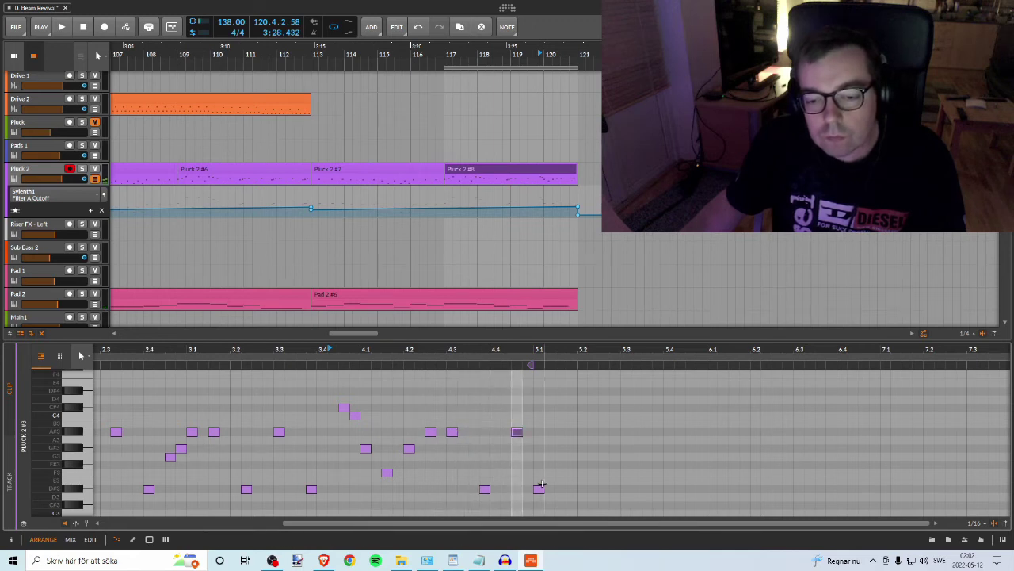
pyautogui.moveTo(542, 491); pyautogui.dragTo(549, 491)
pyautogui.press('space')
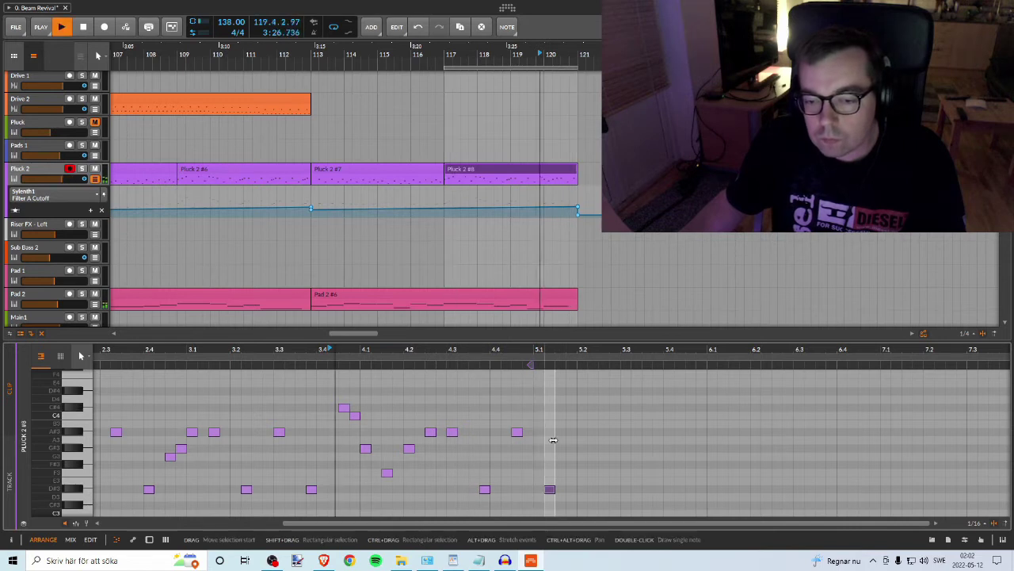
pyautogui.press('space')
# Step: Delete the D#3 note past the clip's end marker and play back the revised melody, including from bar 117
pyautogui.moveTo(573, 455); pyautogui.dragTo(553, 500)
pyautogui.press('Delete')
pyautogui.press('space')
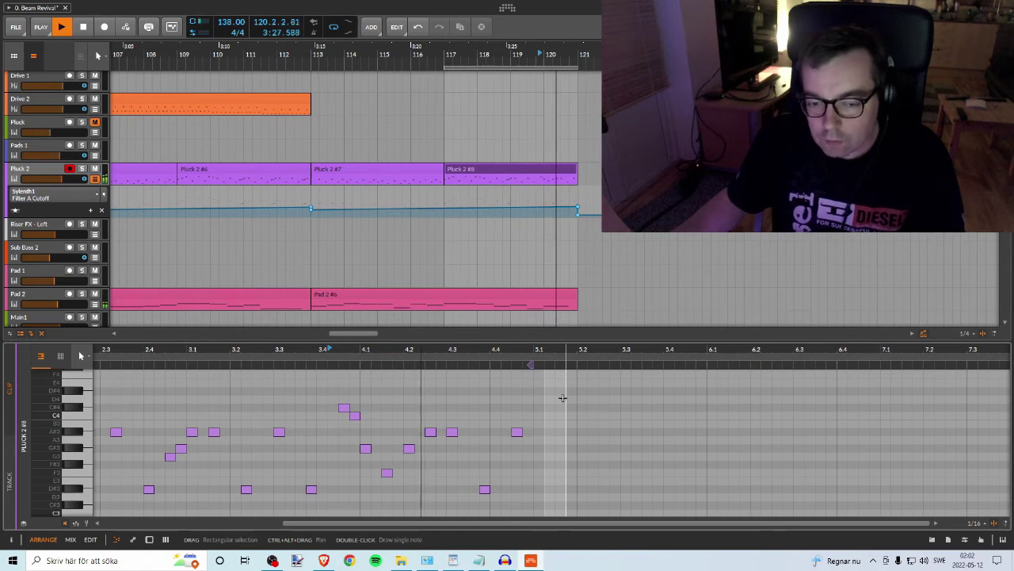
pyautogui.press('space')
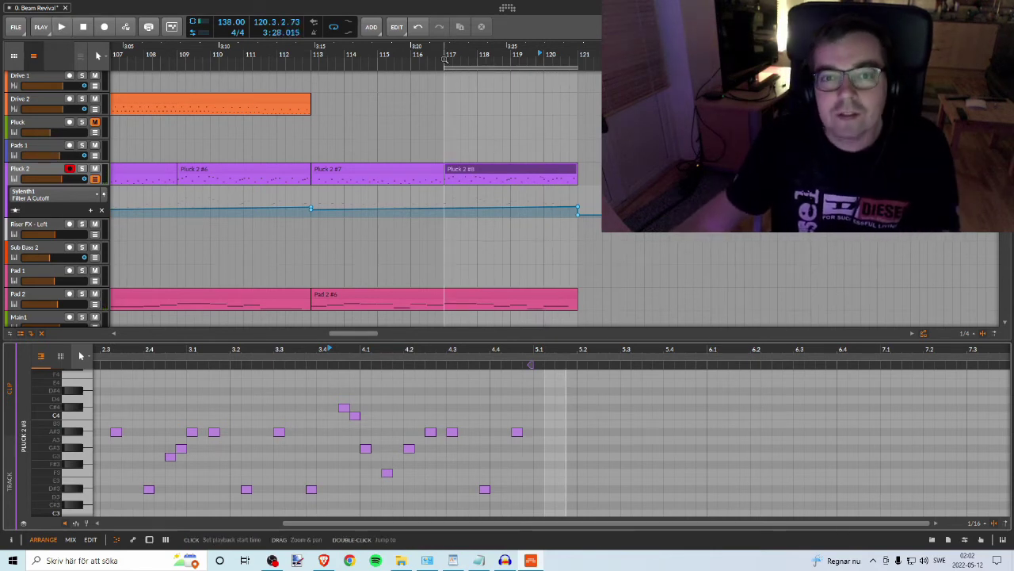
pyautogui.press('space')
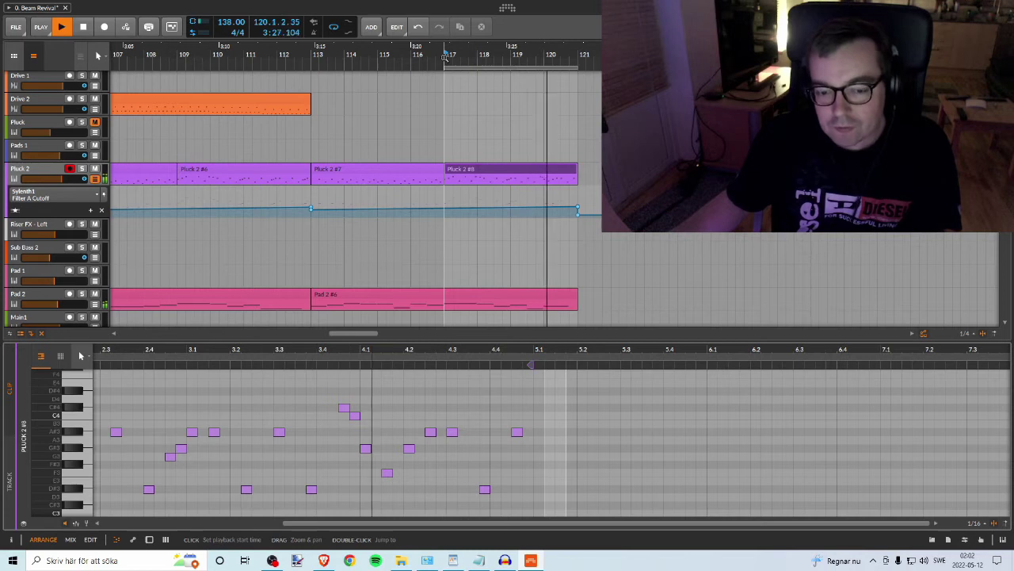
pyautogui.press('space')
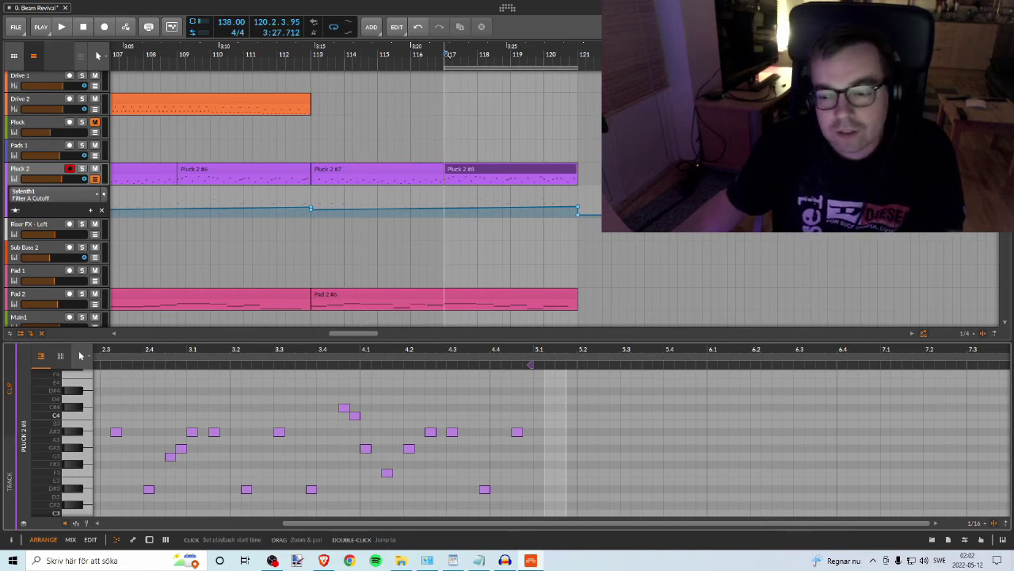
# Step: Switch to OBS to check the running recording and its audio levels, and minimise it again
pyautogui.hotkey('alt', 'Tab')
pyautogui.hotkey('alt', 'Tab')
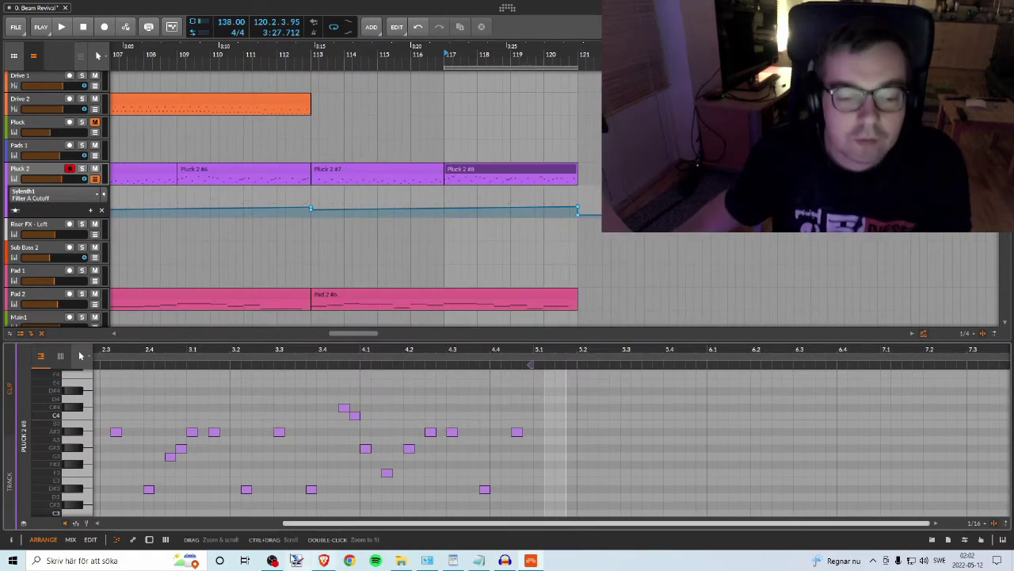
pyautogui.click(274, 560)
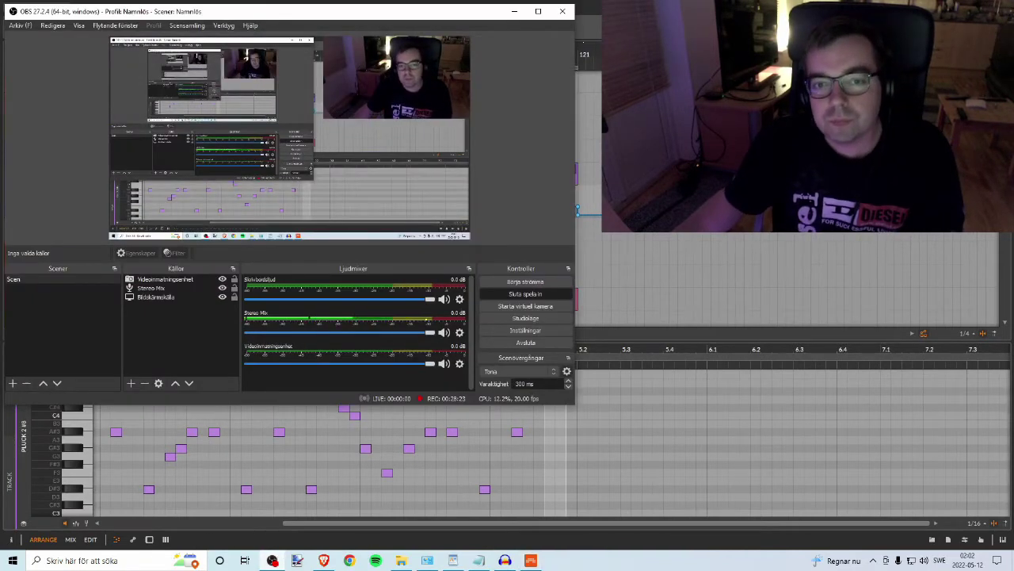
pyautogui.click(514, 12)
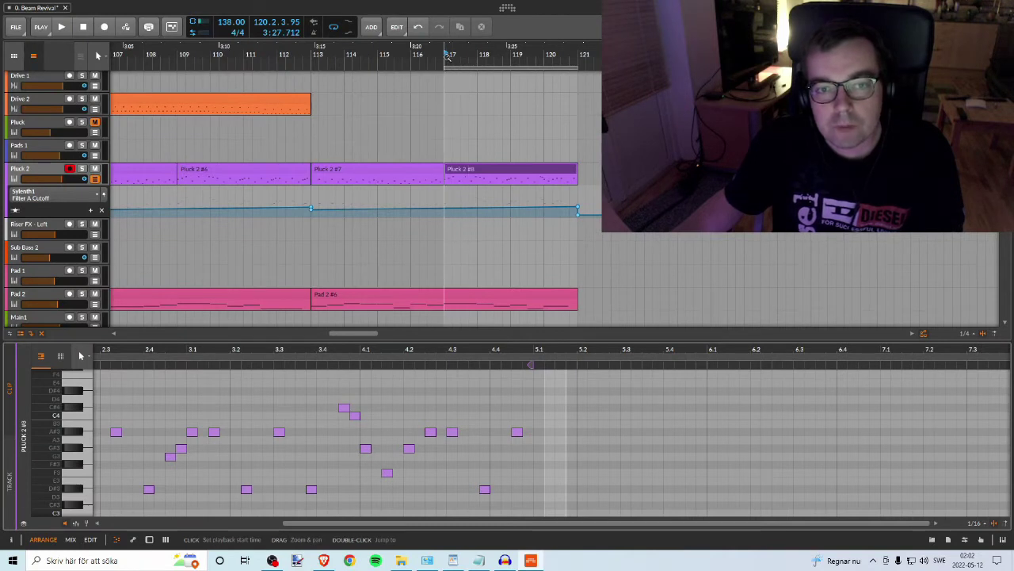
# Step: Play back the Pluck 2 #8 section from bar 117 again with the arrangement timeline enlarged
pyautogui.press('space')
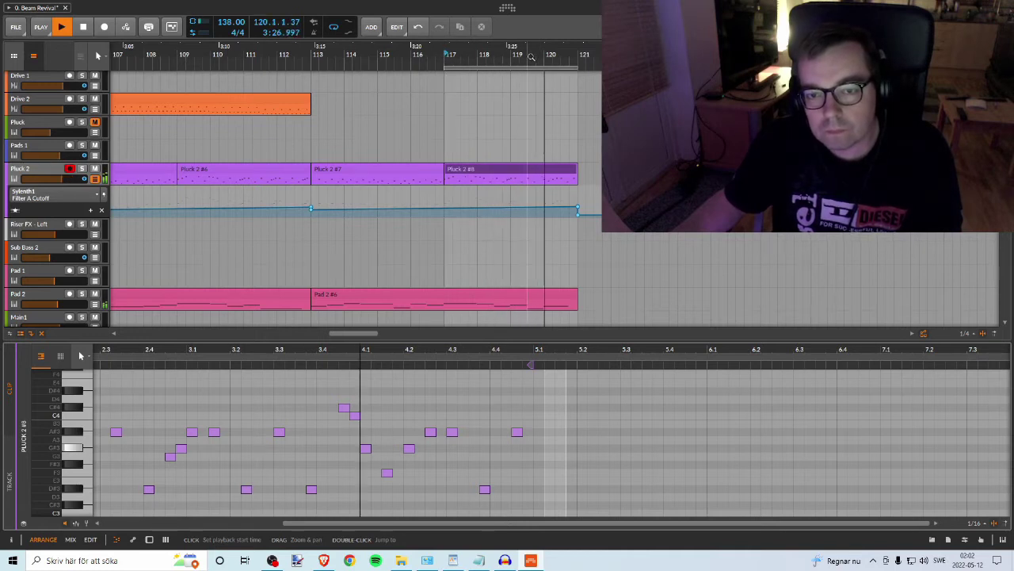
pyautogui.scroll(3, 533, 54)
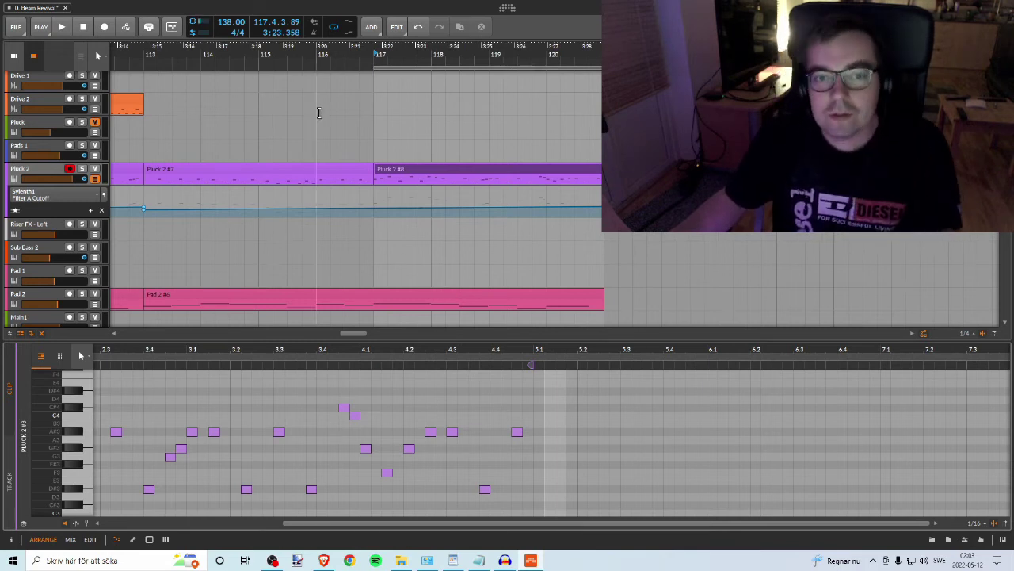
pyautogui.press('space')
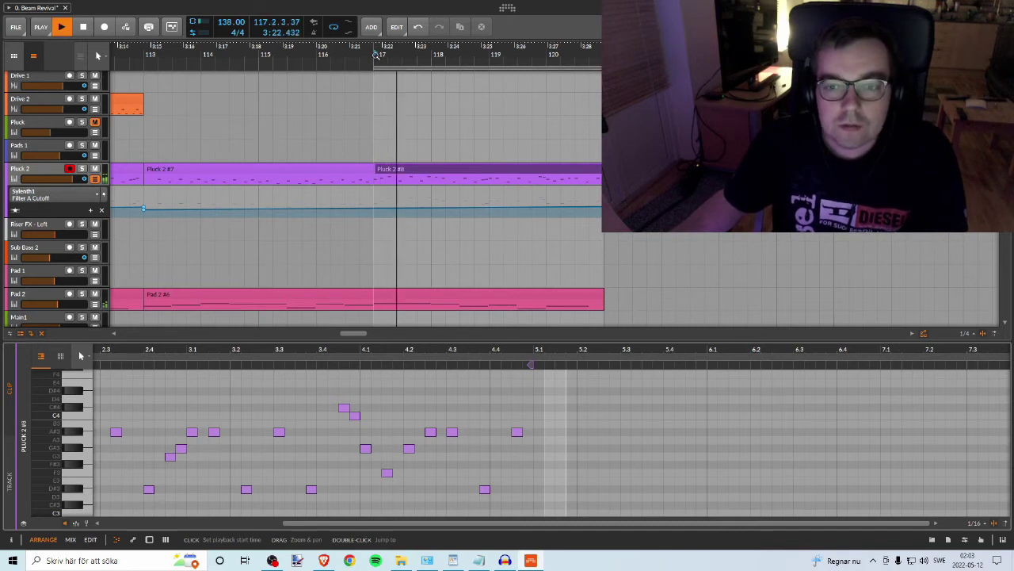
# Step: Play back the Pluck 2 #8 section from bar 117 several times and select its clip in the arrangement
pyautogui.press('space')
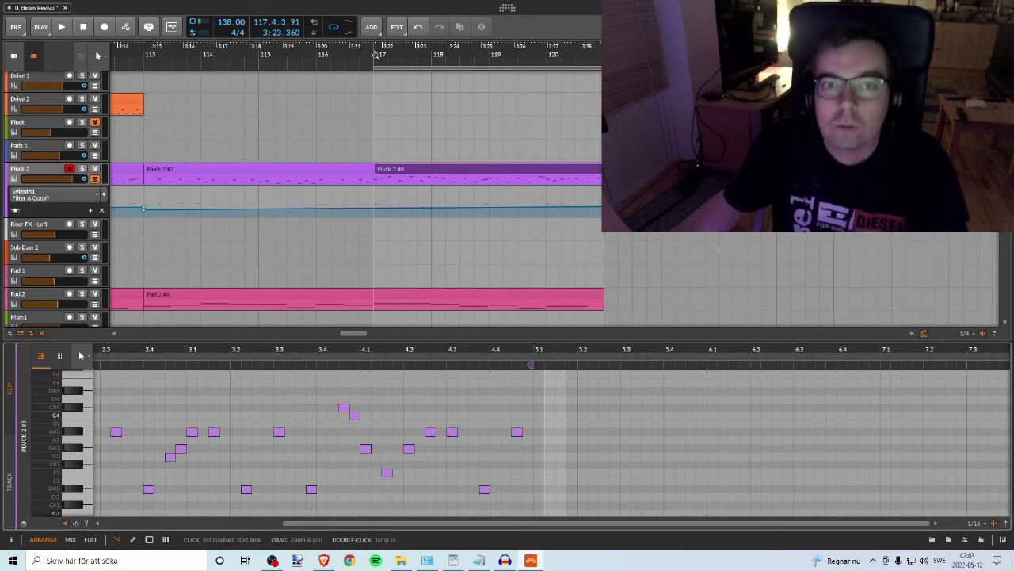
pyautogui.press('space')
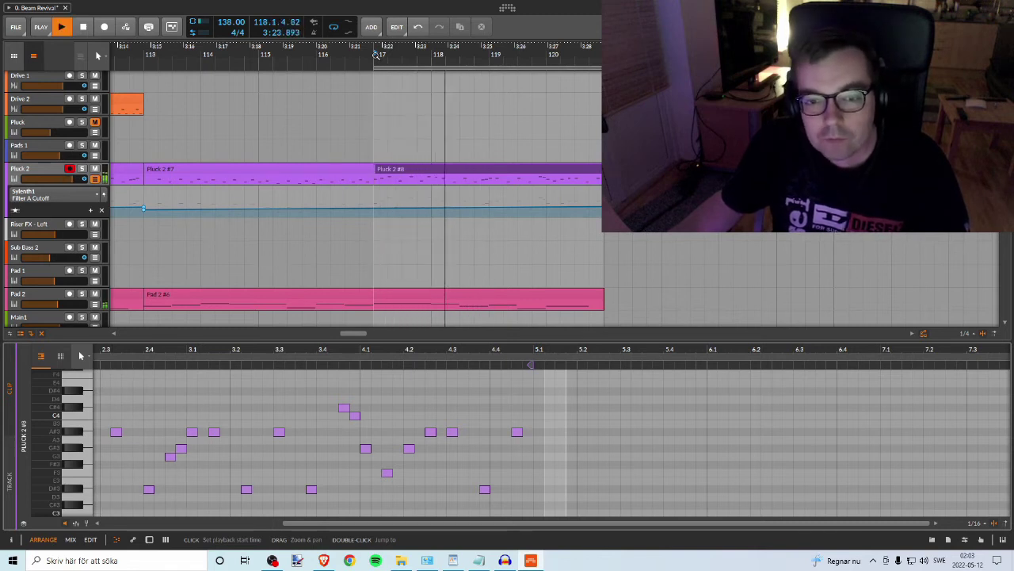
pyautogui.press('space')
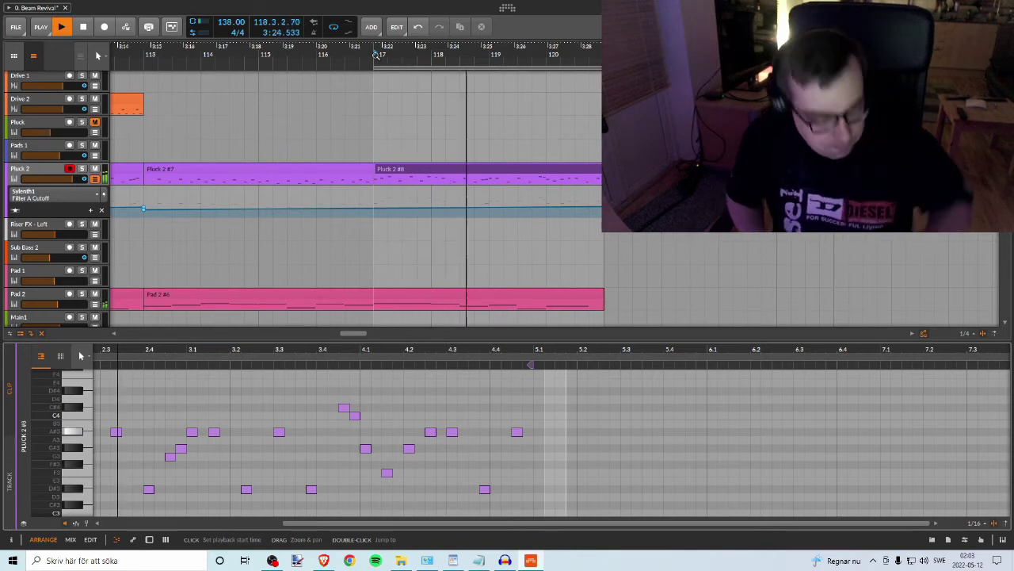
pyautogui.press('space')
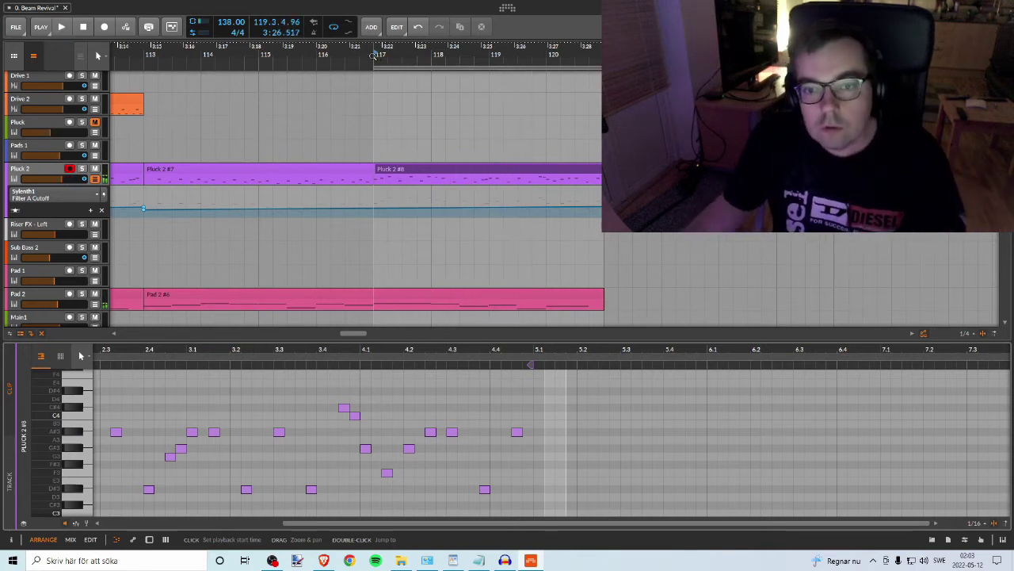
pyautogui.press('space')
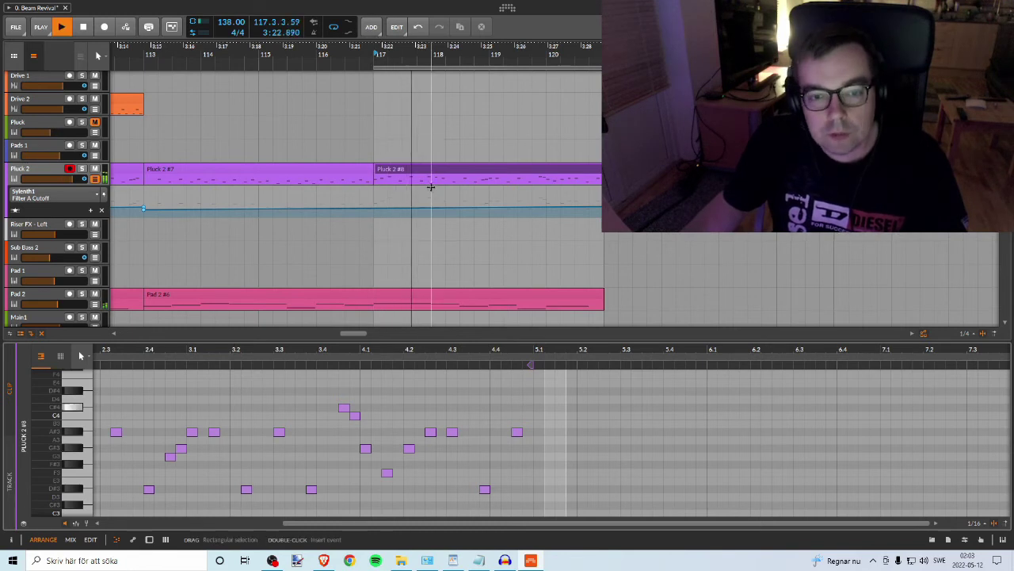
pyautogui.click(466, 173)
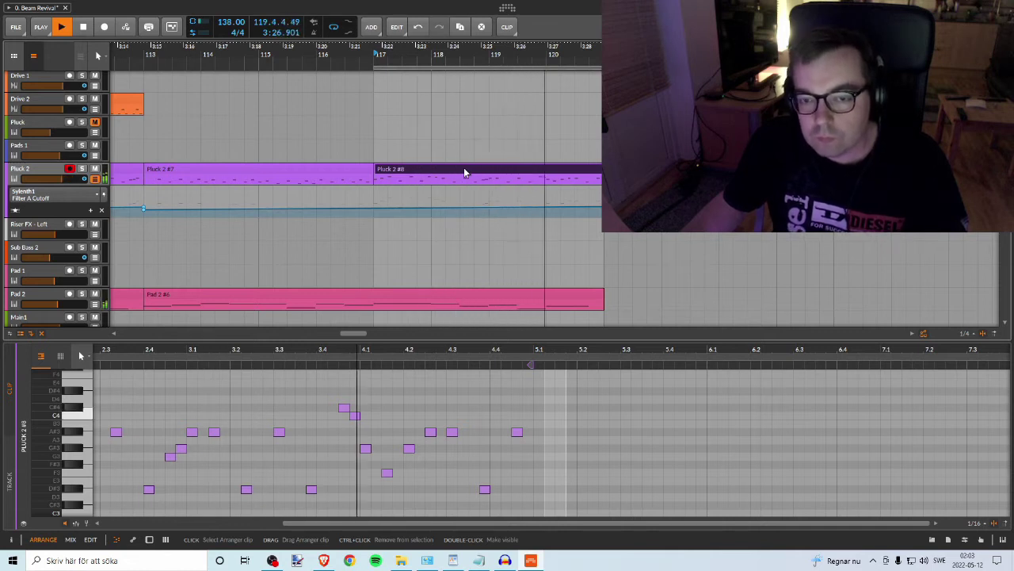
pyautogui.press('space')
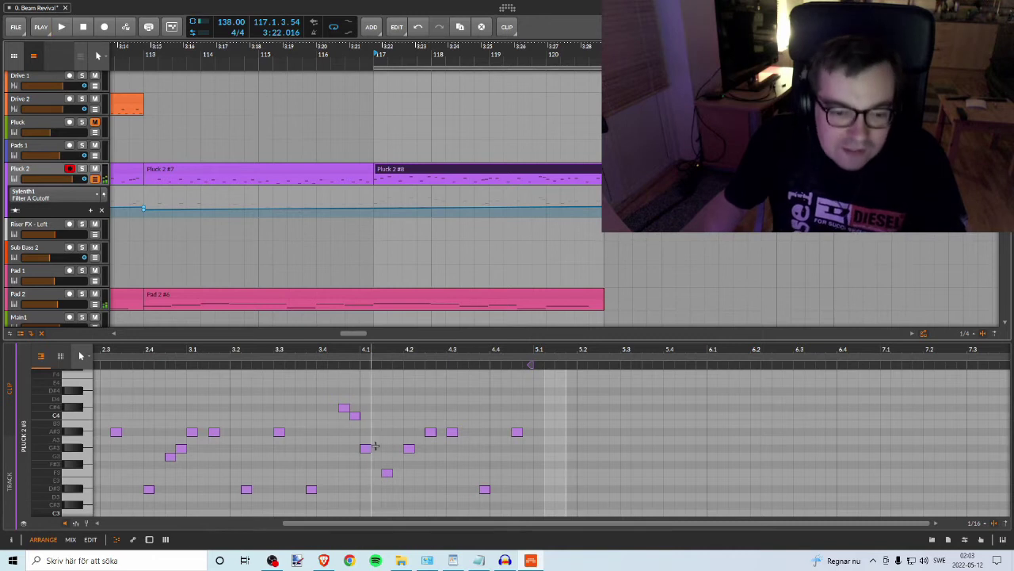
# Step: Audition the clip's ending from the D#3 note just after beat 3.2 in an enlarged note view, selecting the G#3 at beat 4.1
pyautogui.click(247, 344)
pyautogui.press('space')
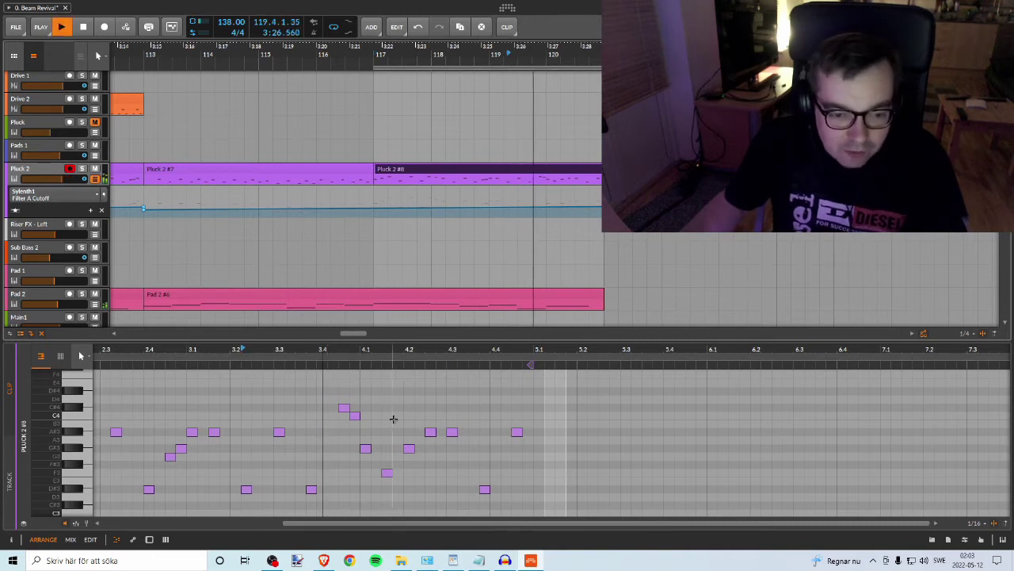
pyautogui.moveTo(366, 349); pyautogui.dragTo(369, 362)
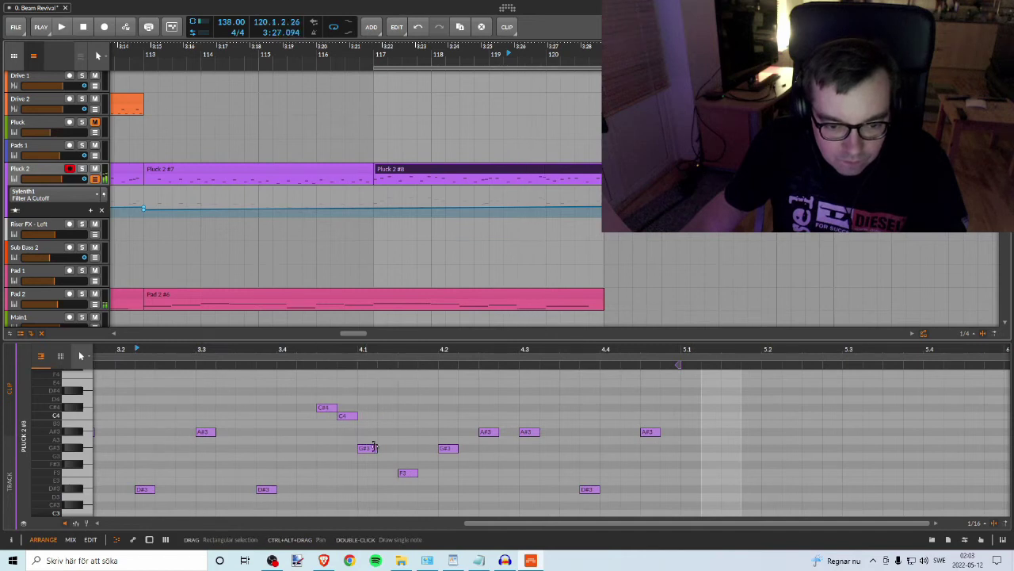
pyautogui.press('space')
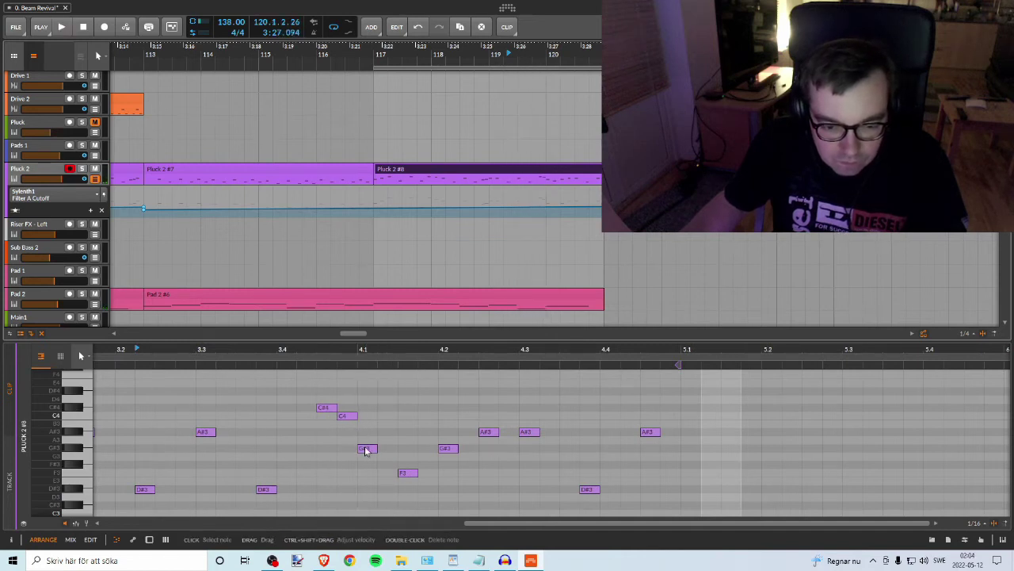
pyautogui.click(365, 450)
pyautogui.press('space')
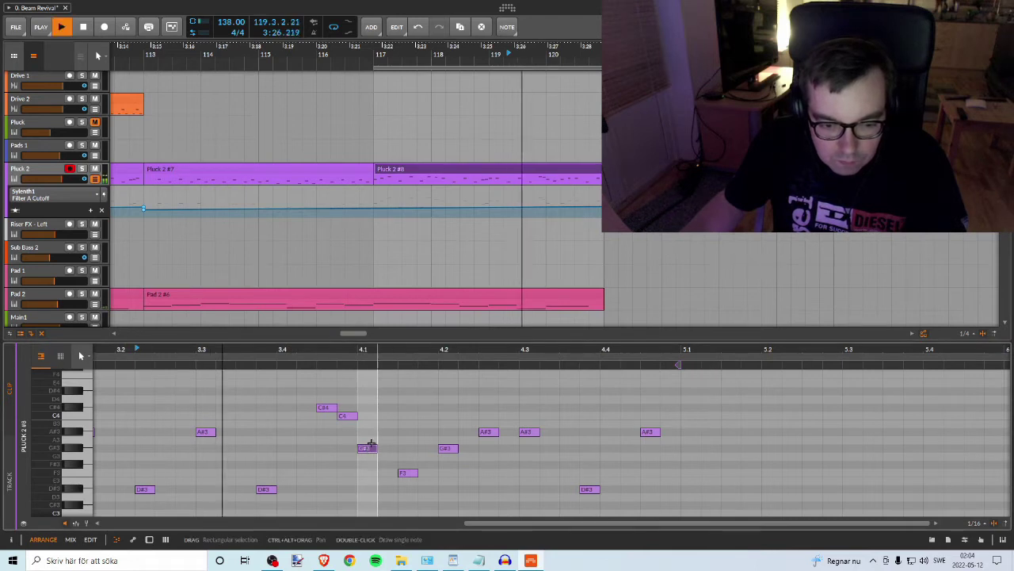
pyautogui.press('space')
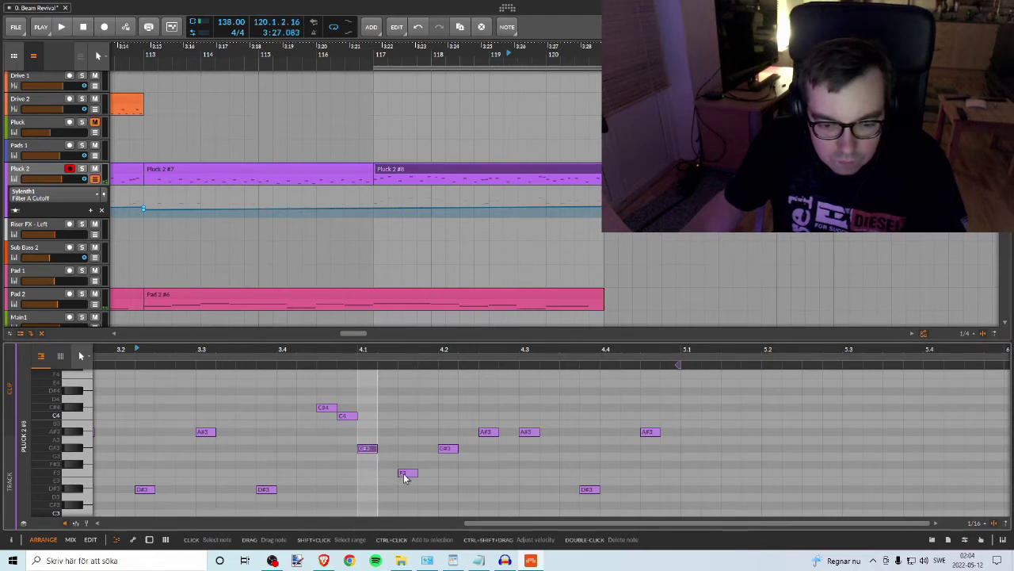
pyautogui.press('space')
pyautogui.press('space')
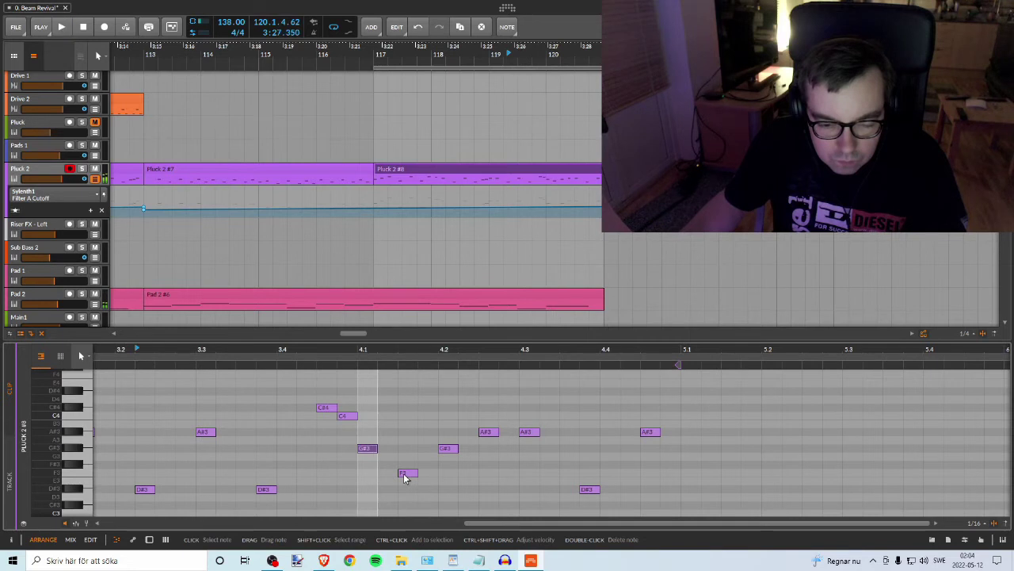
# Step: Move the F3 note after beat 4.1 one sixteenth earlier, directly behind the G#3, and play back the phrase
pyautogui.moveTo(404, 477); pyautogui.dragTo(388, 479)
pyautogui.press('space')
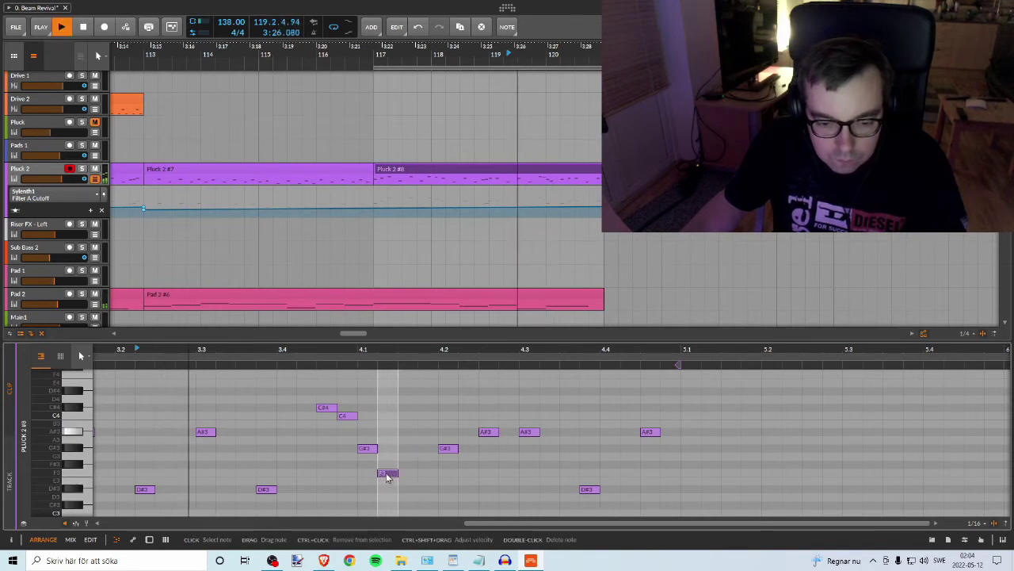
pyautogui.press('space')
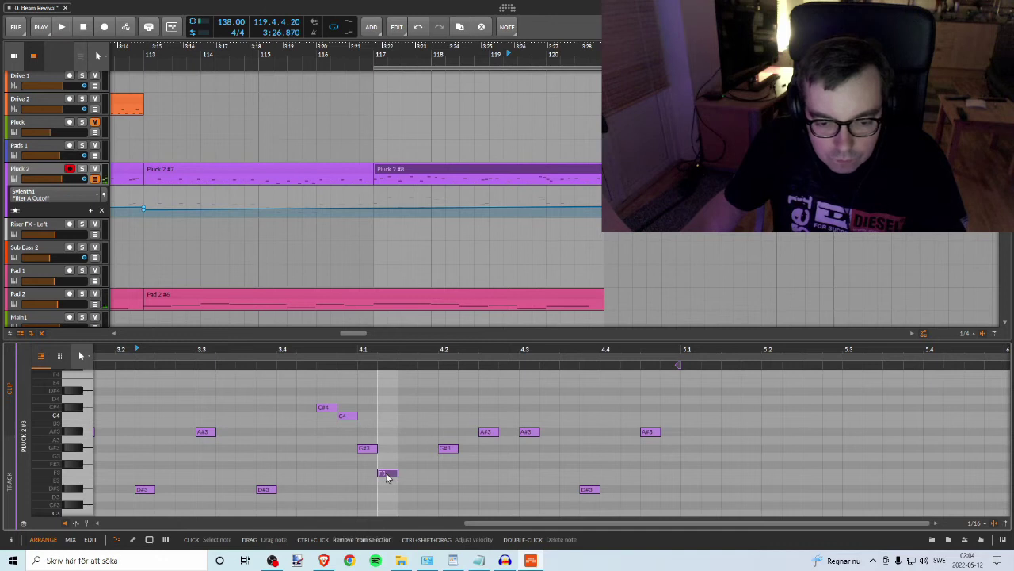
# Step: Duplicate the F3 note, audition the descending notes one by one, raise the copy to A#3 and play back the phrase
pyautogui.hotkey('ctrl', 'd')
pyautogui.click(330, 408)
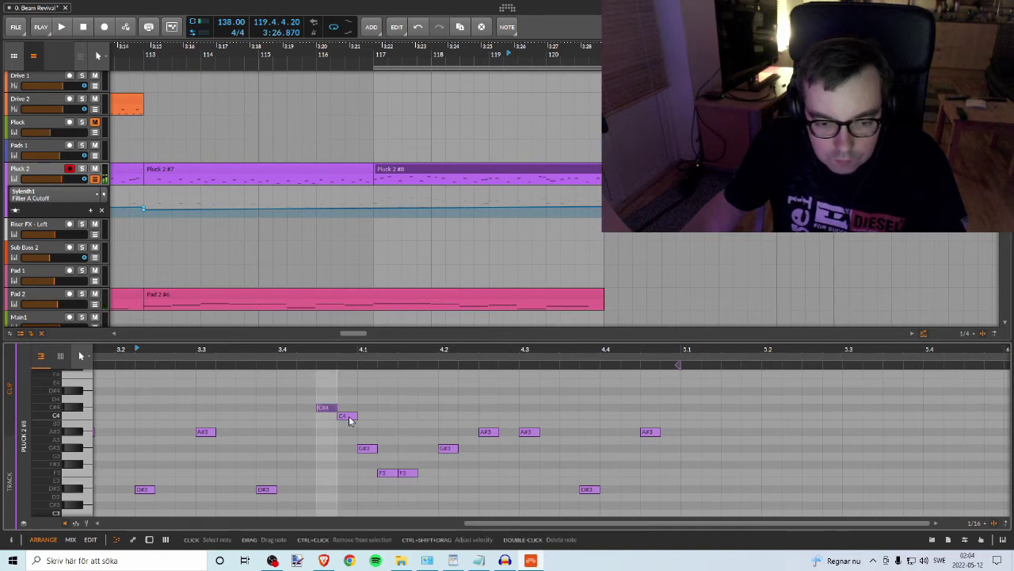
pyautogui.click(349, 416)
pyautogui.click(367, 448)
pyautogui.click(388, 473)
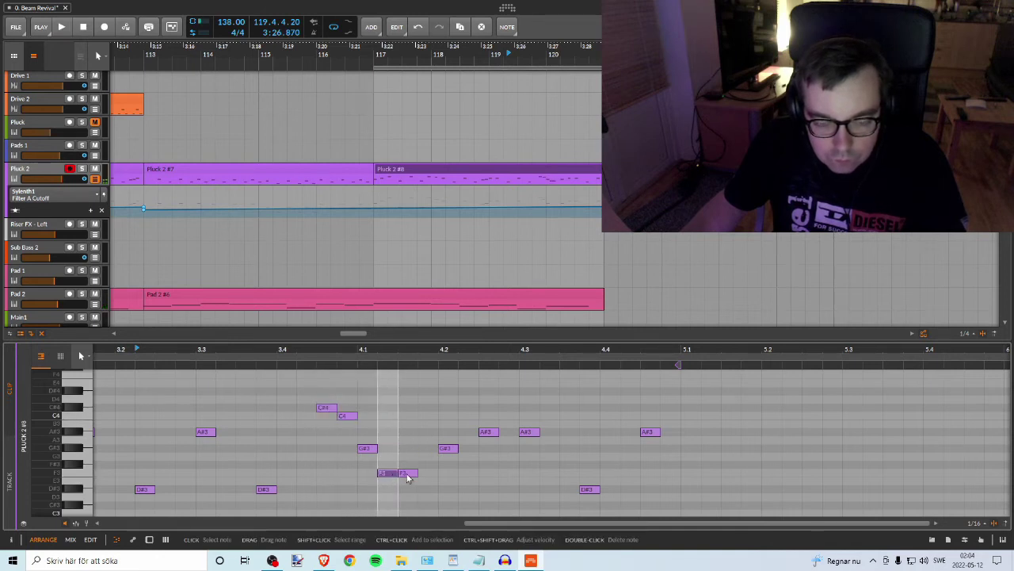
pyautogui.click(407, 474)
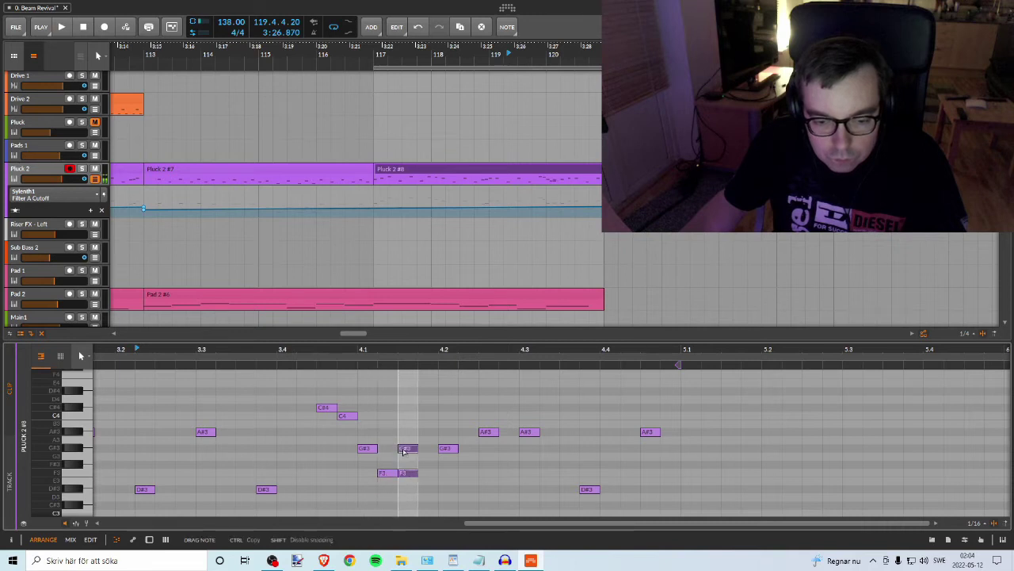
pyautogui.moveTo(401, 433); pyautogui.dragTo(403, 433)
pyautogui.press('space')
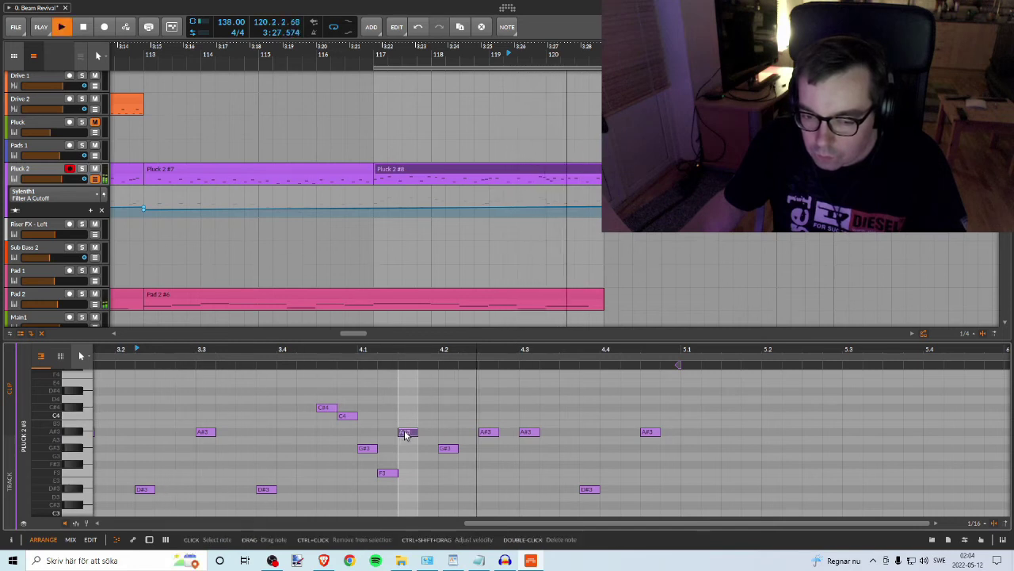
pyautogui.press('space')
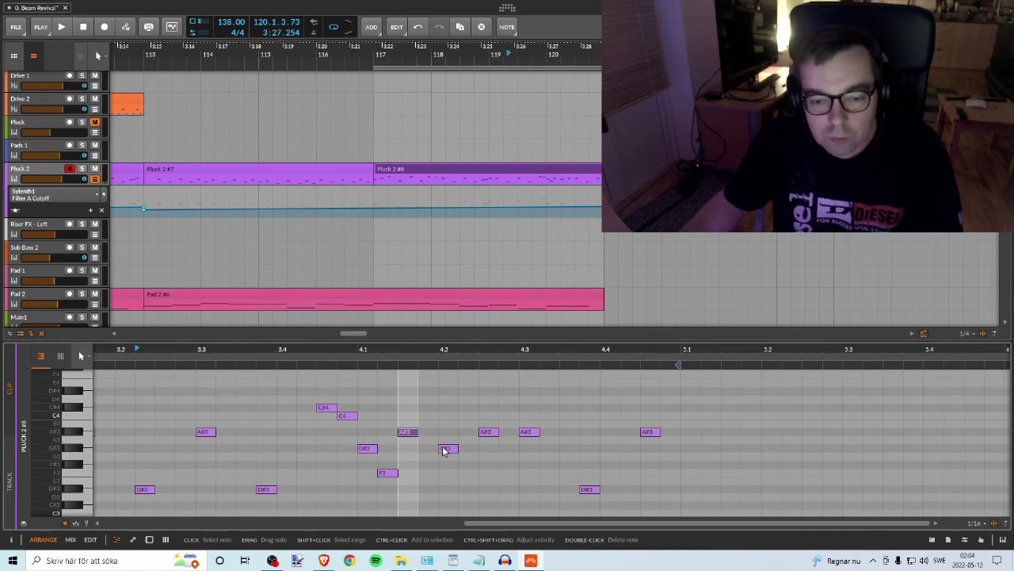
# Step: Delete the G#3 note at beat 4.2 and play back the ending, including from the C#4 note before beat 4.1
pyautogui.doubleClick(444, 450)
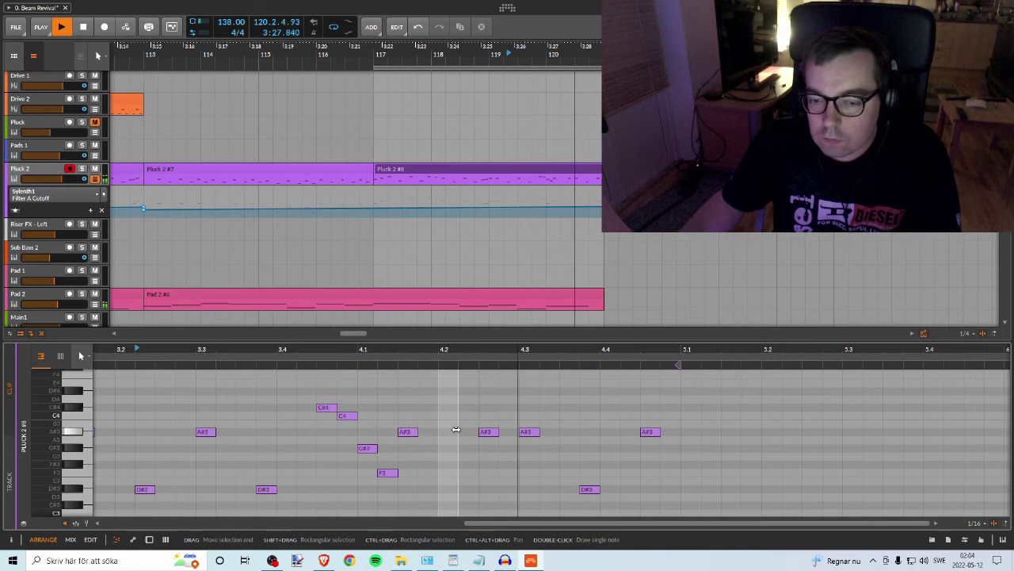
pyautogui.press('space')
pyautogui.press('space')
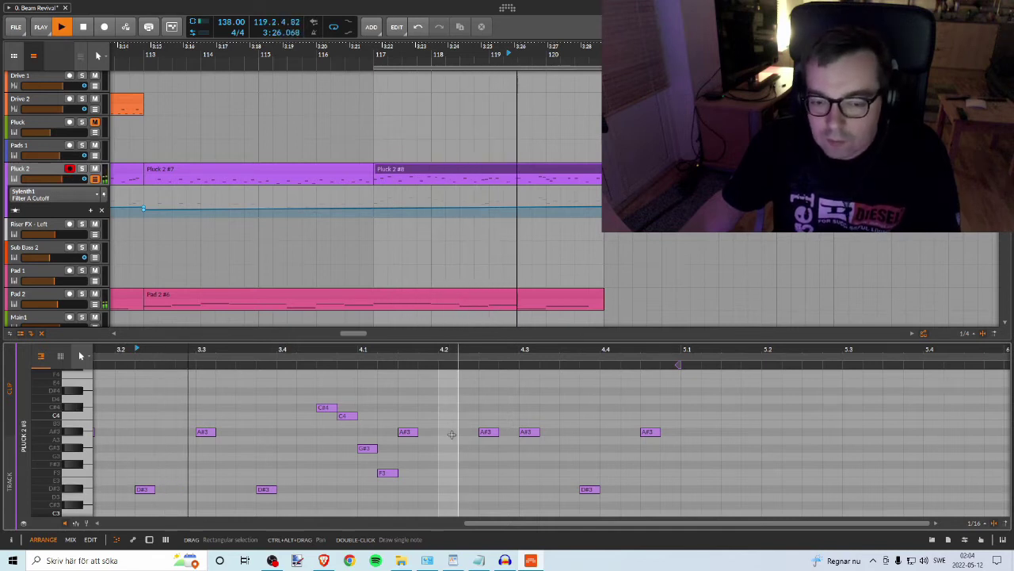
pyautogui.press('space')
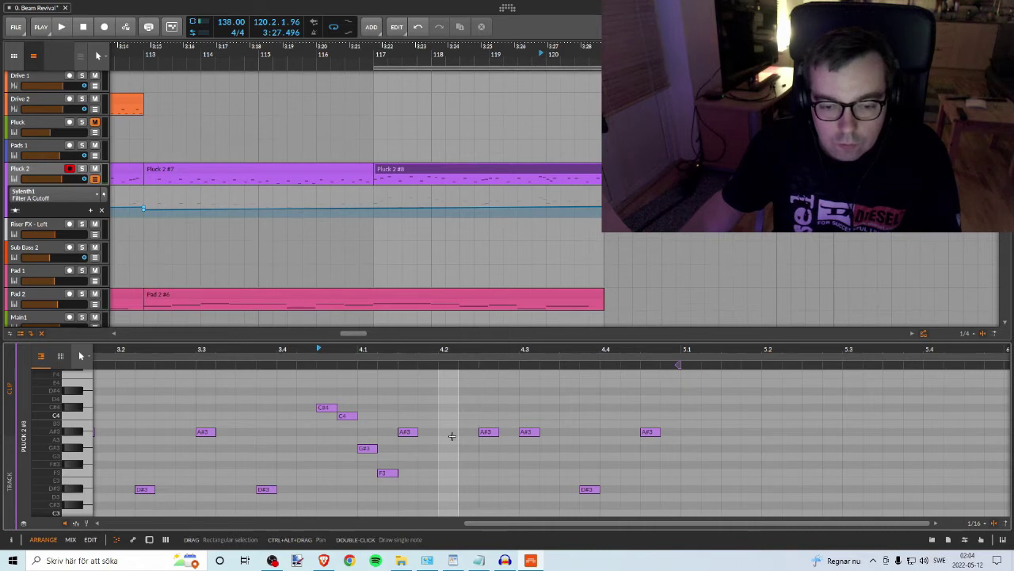
pyautogui.press('space')
pyautogui.press('space')
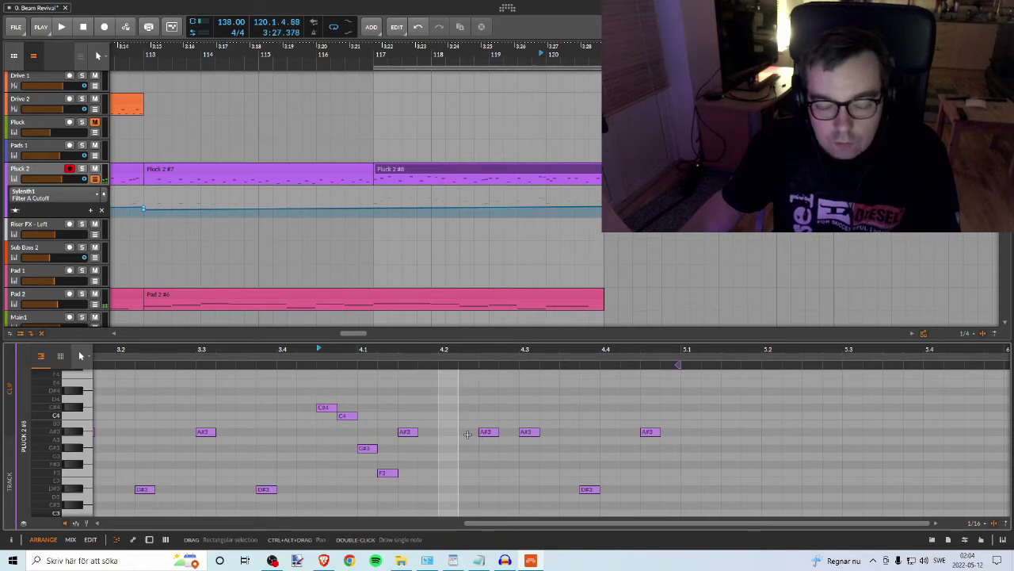
# Step: Move the A#3 note after beat 4.2 to beat 4.2 and audition the C#4, C4, G#3 and F3 notes individually
pyautogui.moveTo(485, 435); pyautogui.dragTo(447, 438)
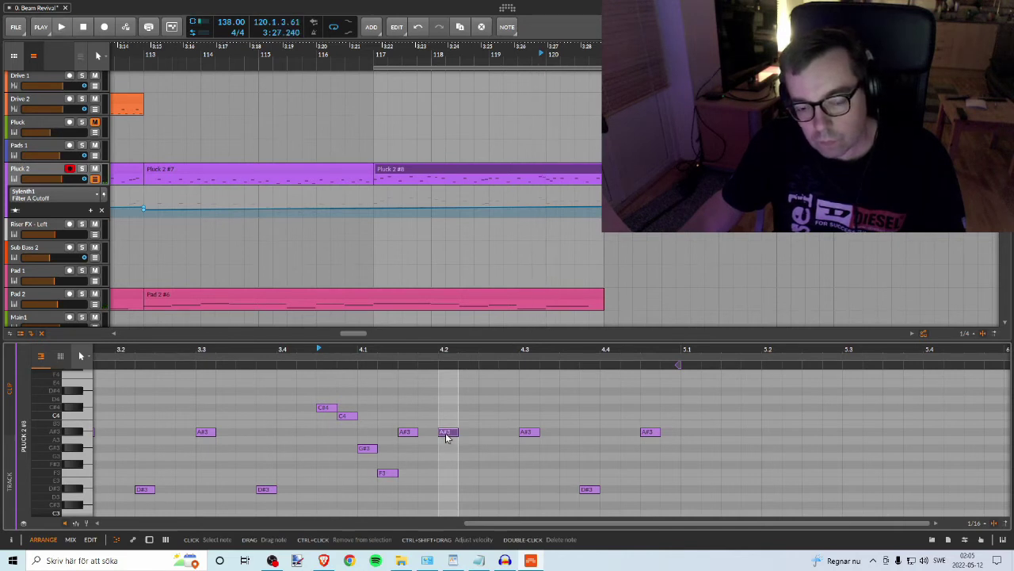
pyautogui.click(328, 409)
pyautogui.click(347, 415)
pyautogui.click(368, 451)
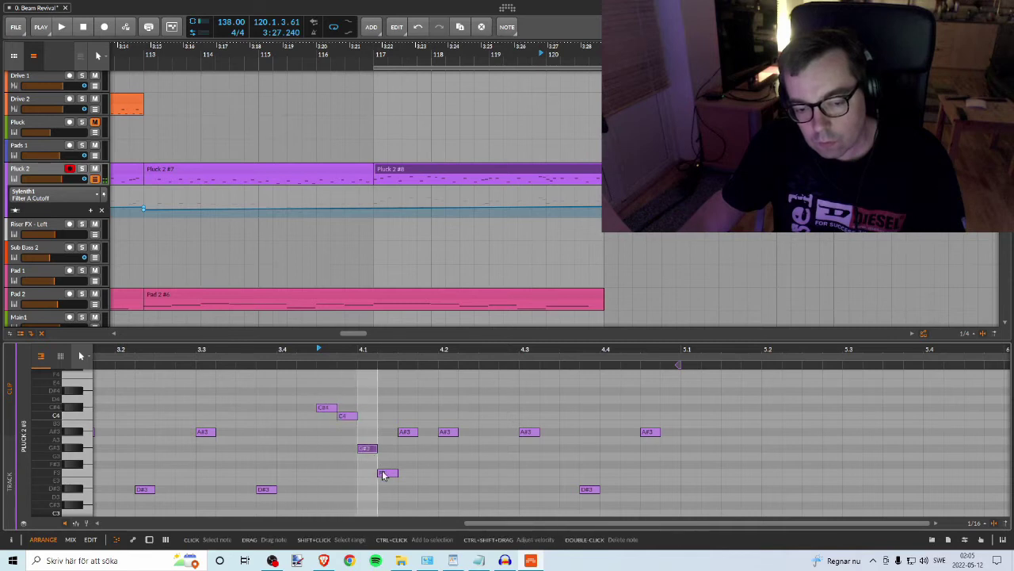
pyautogui.click(384, 474)
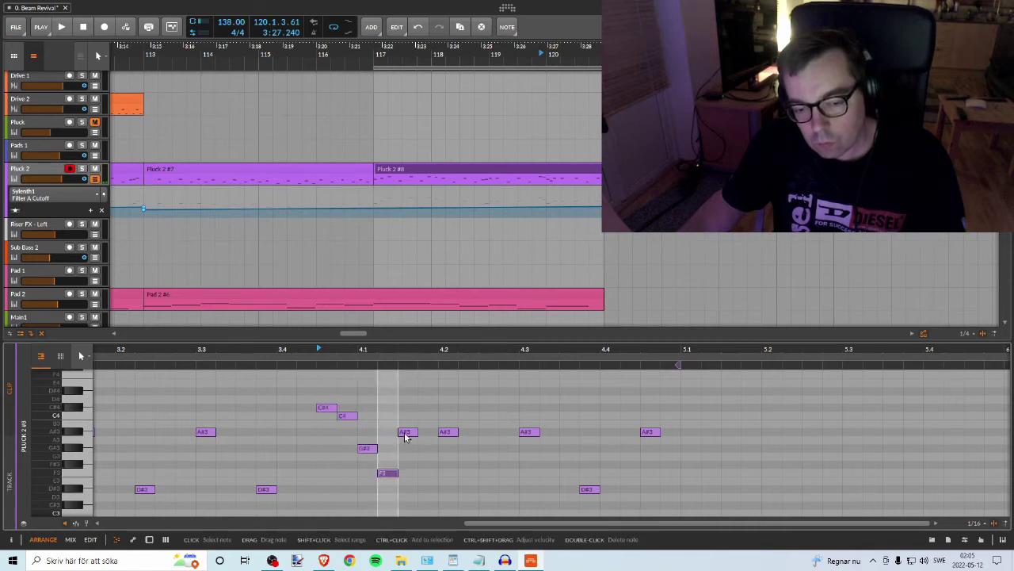
# Step: Rework the notes after F3 into a G#3 followed directly by an A#3 before beat 4.2, and play them back
pyautogui.moveTo(403, 432); pyautogui.dragTo(427, 434)
pyautogui.press('space')
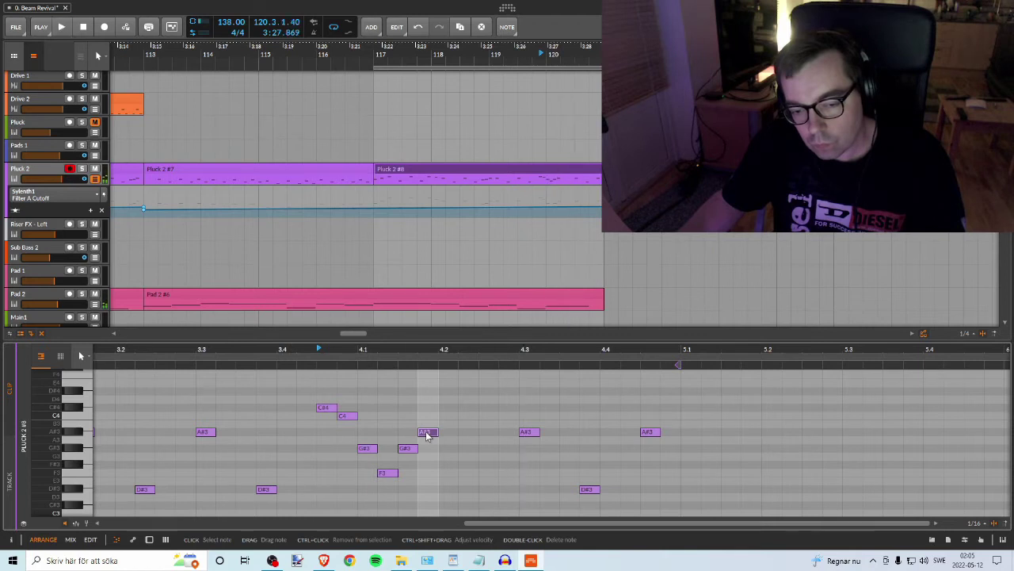
pyautogui.press('space')
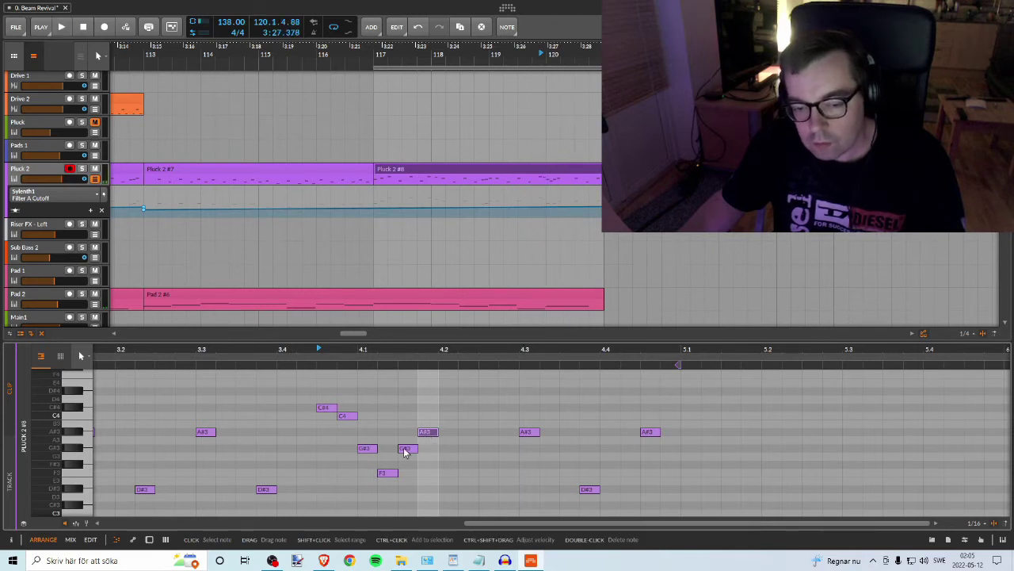
# Step: Delete the G#3 after F3, move the A#3 one sixteenth earlier into its place, and play back the phrase
pyautogui.doubleClick(404, 449)
pyautogui.press('space')
pyautogui.press('space')
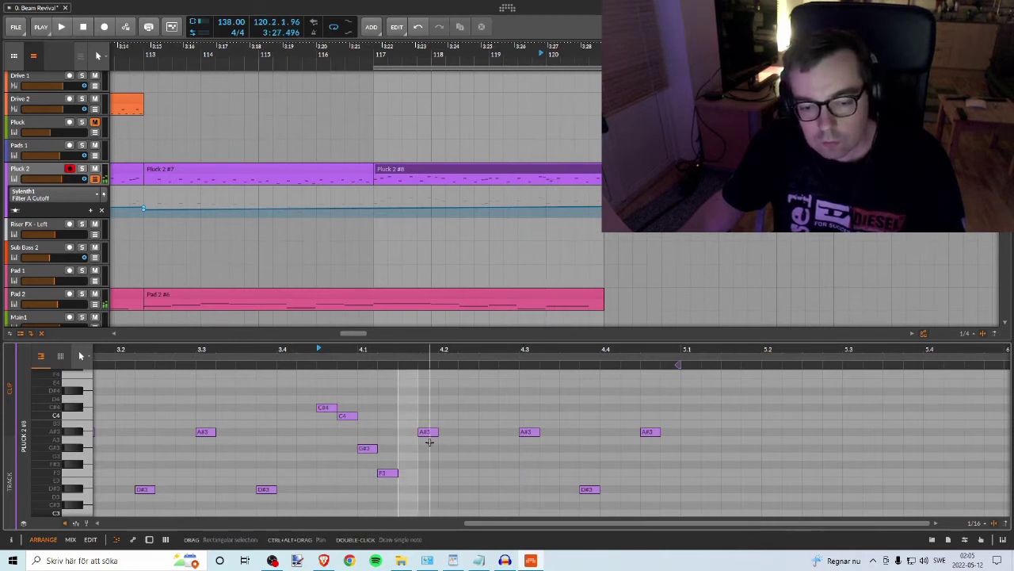
pyautogui.press('space')
pyautogui.press('space')
pyautogui.moveTo(424, 434); pyautogui.dragTo(408, 437)
pyautogui.press('space')
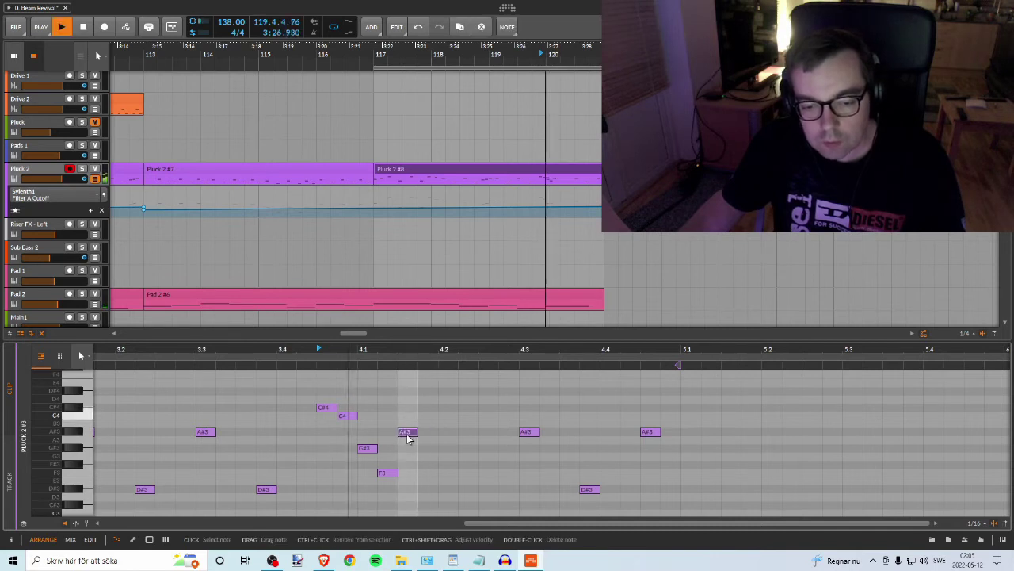
pyautogui.press('space')
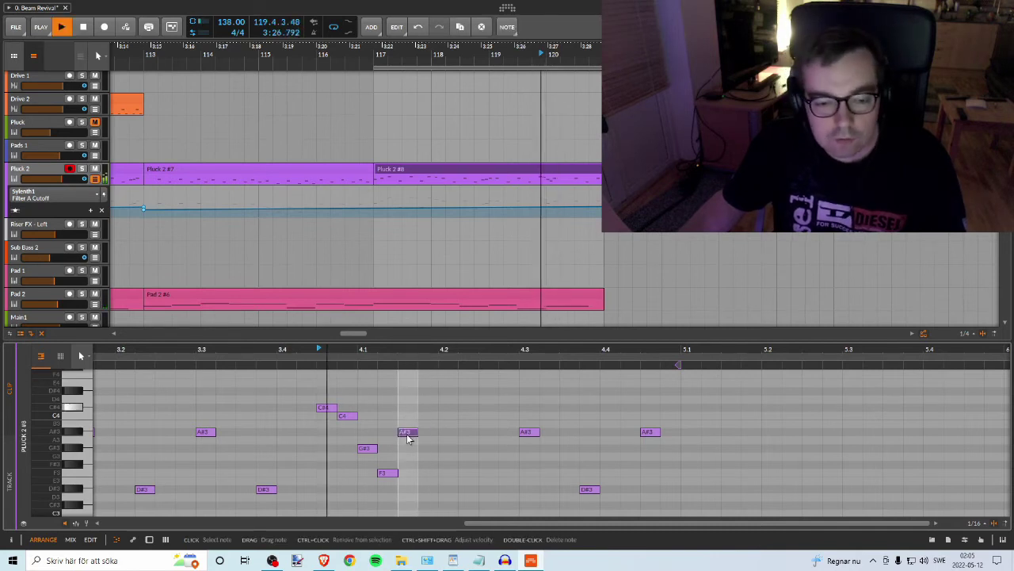
# Step: Copy the A#3 note to D#3 at beat 4.2, move the A#3 at beat 4.3 to B3 one sixteenth earlier, and play back
pyautogui.moveTo(409, 438); pyautogui.dragTo(443, 448)
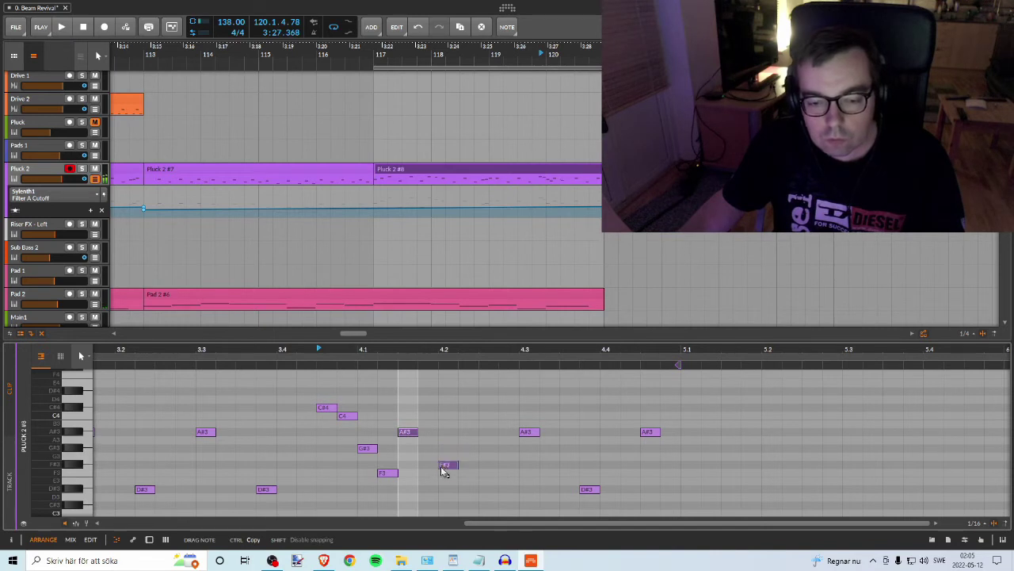
pyautogui.moveTo(446, 492); pyautogui.dragTo(447, 492)
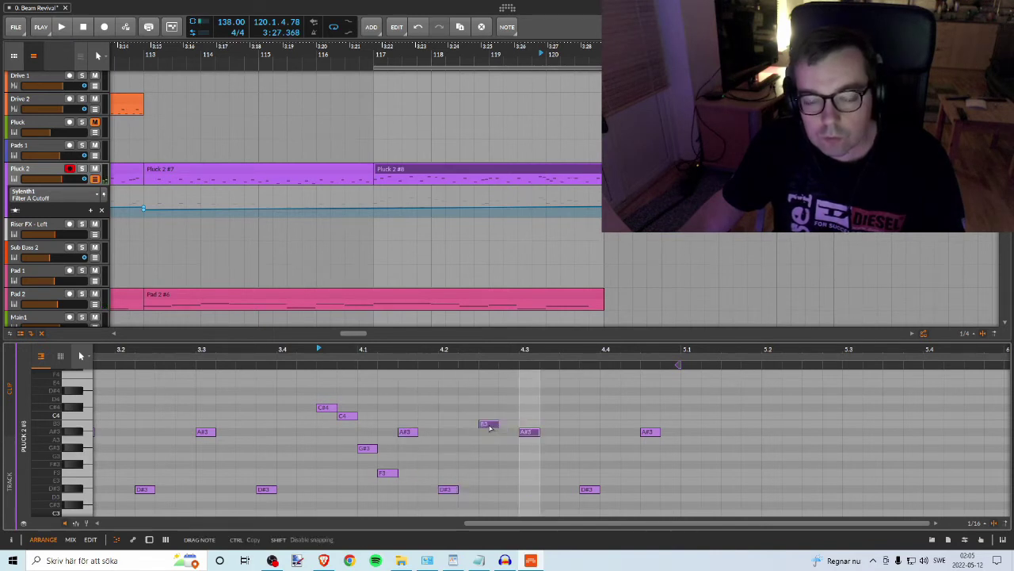
pyautogui.moveTo(495, 427); pyautogui.dragTo(506, 427)
pyautogui.press('space')
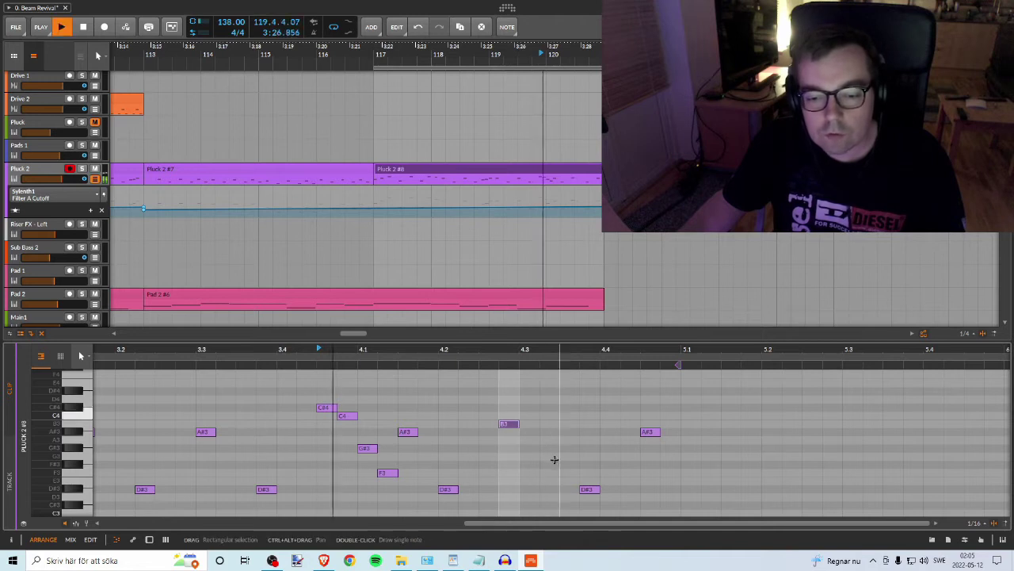
# Step: Move the D#3 at beat 4.2 one sixteenth later, shift the B3 to A#3 at beat 4.3, and play back the phrase
pyautogui.moveTo(447, 489); pyautogui.dragTo(470, 491)
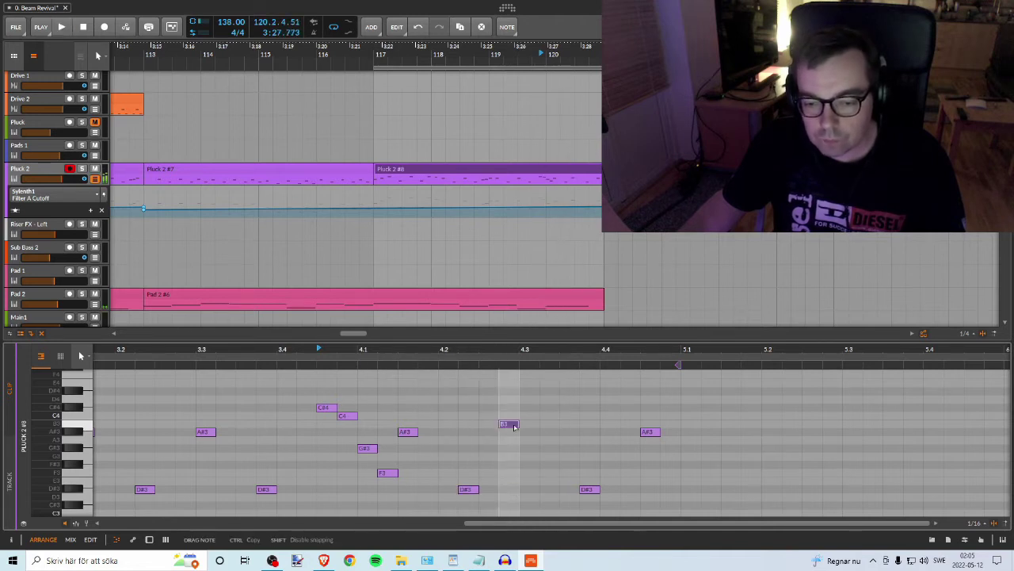
pyautogui.moveTo(505, 425); pyautogui.dragTo(534, 434)
pyautogui.press('space')
pyautogui.press('space')
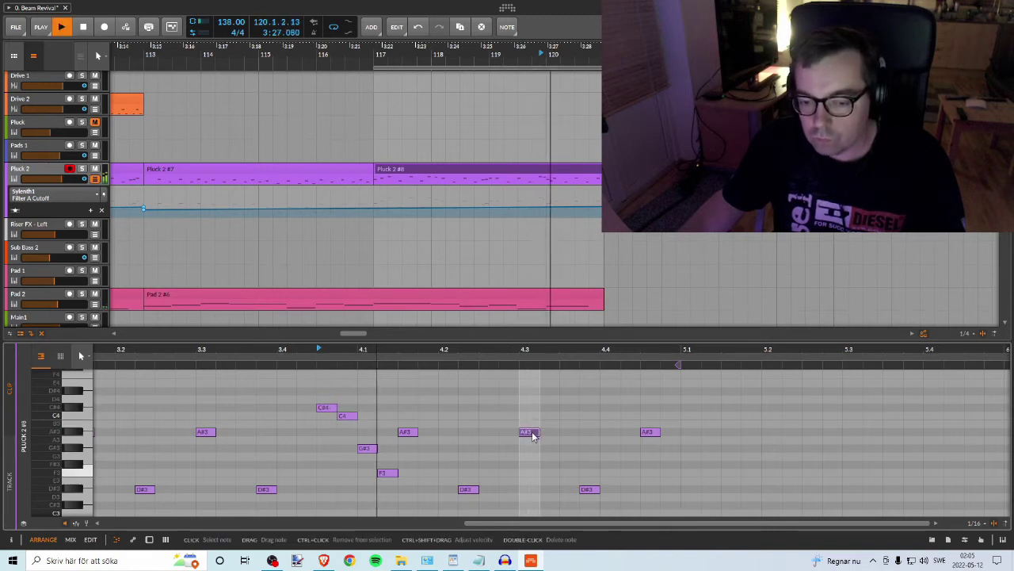
pyautogui.press('space')
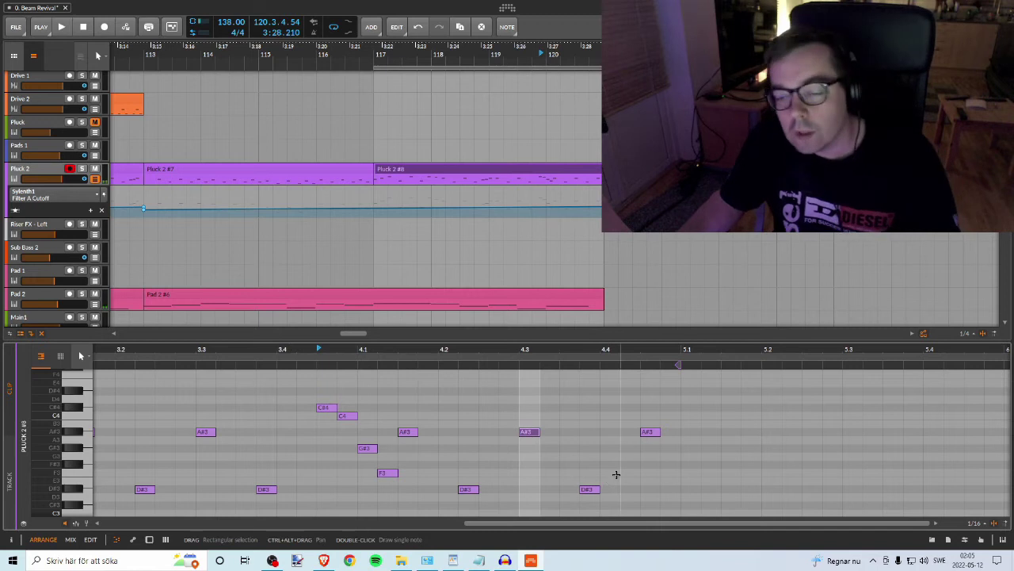
# Step: Play back the Pluck 2 #8 clip from bar 117 and save the project
pyautogui.press('space')
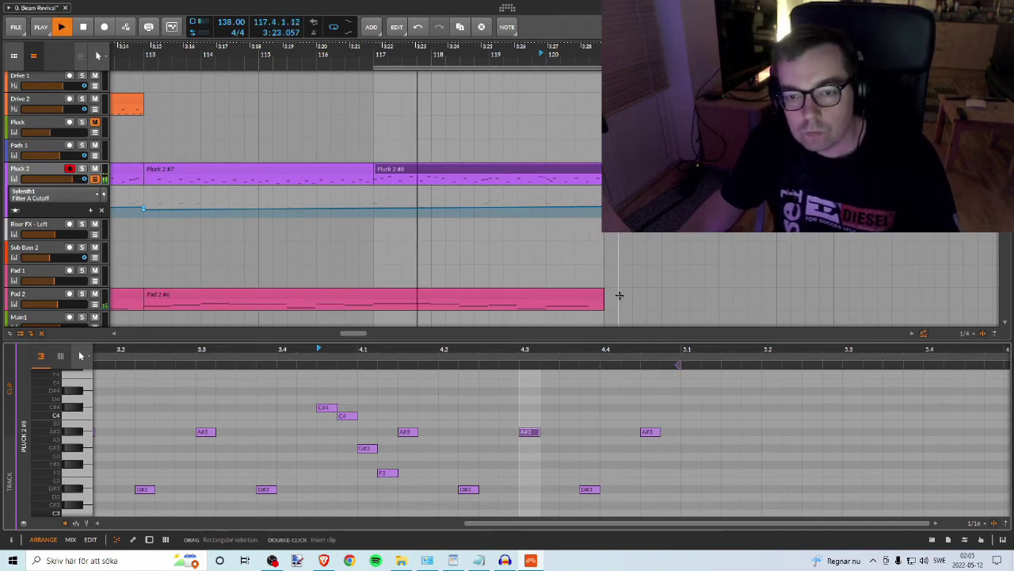
pyautogui.moveTo(439, 65); pyautogui.dragTo(500, 62)
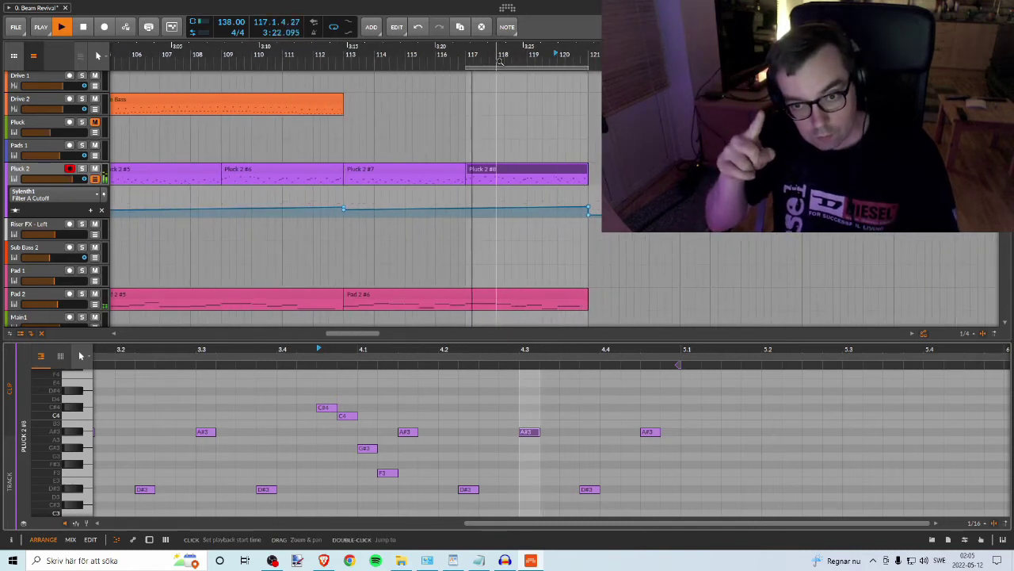
pyautogui.press('space')
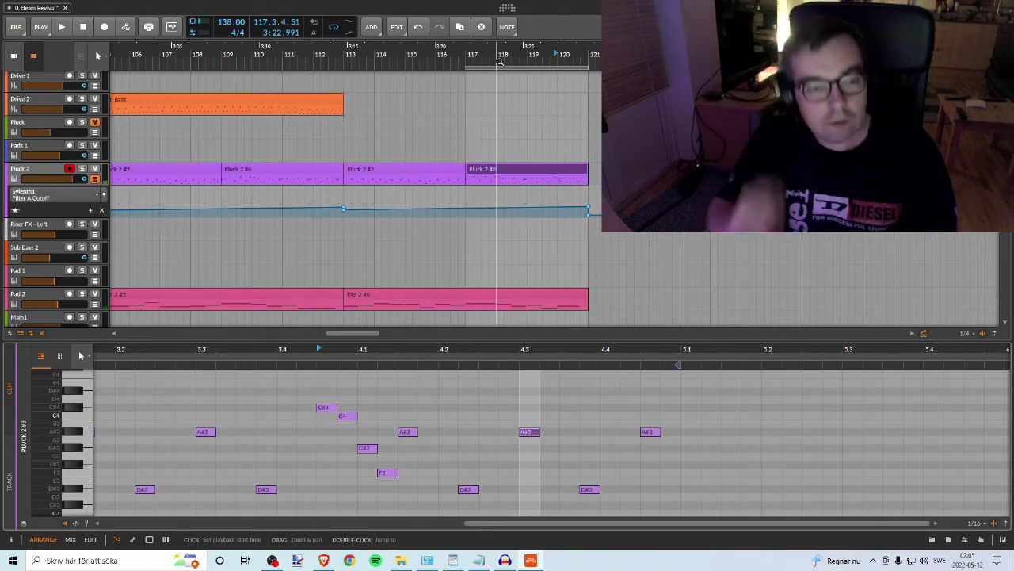
pyautogui.click(16, 27)
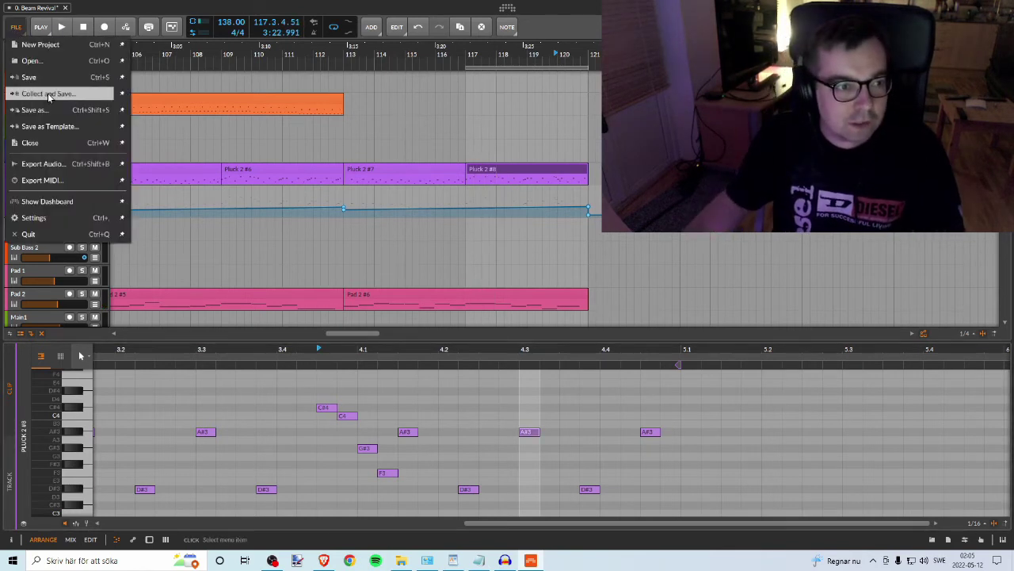
pyautogui.click(43, 79)
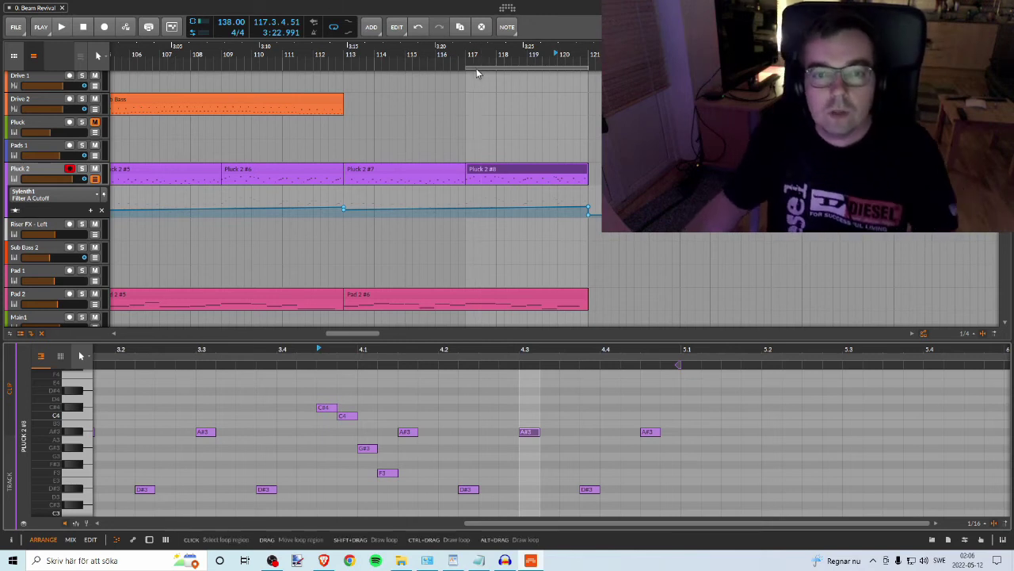
# Step: Set the loop region to span bars 113 to 121 and play back Pluck 2 #7 and #8 together
pyautogui.moveTo(475, 69); pyautogui.dragTo(367, 70)
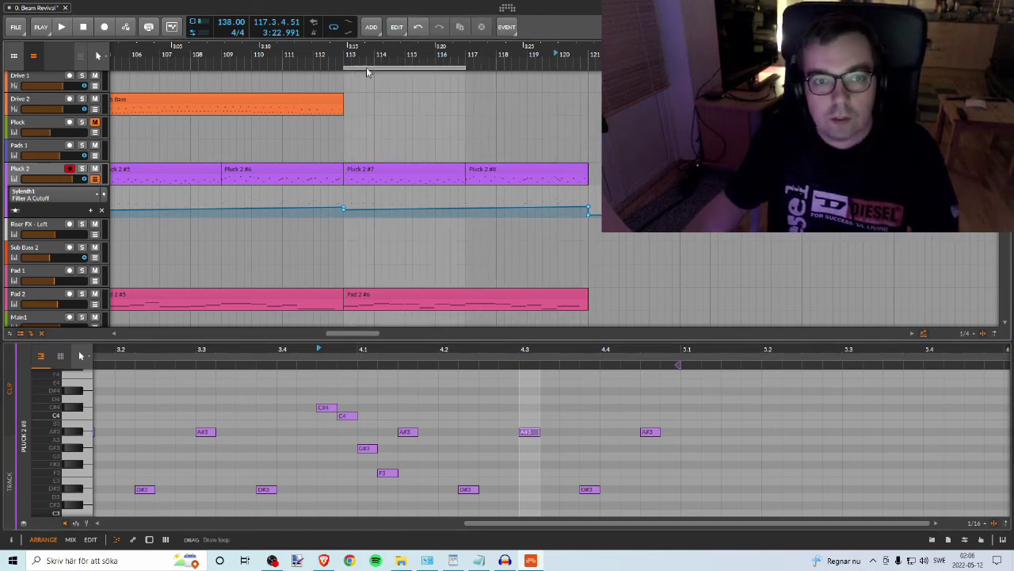
pyautogui.moveTo(465, 68); pyautogui.dragTo(587, 79)
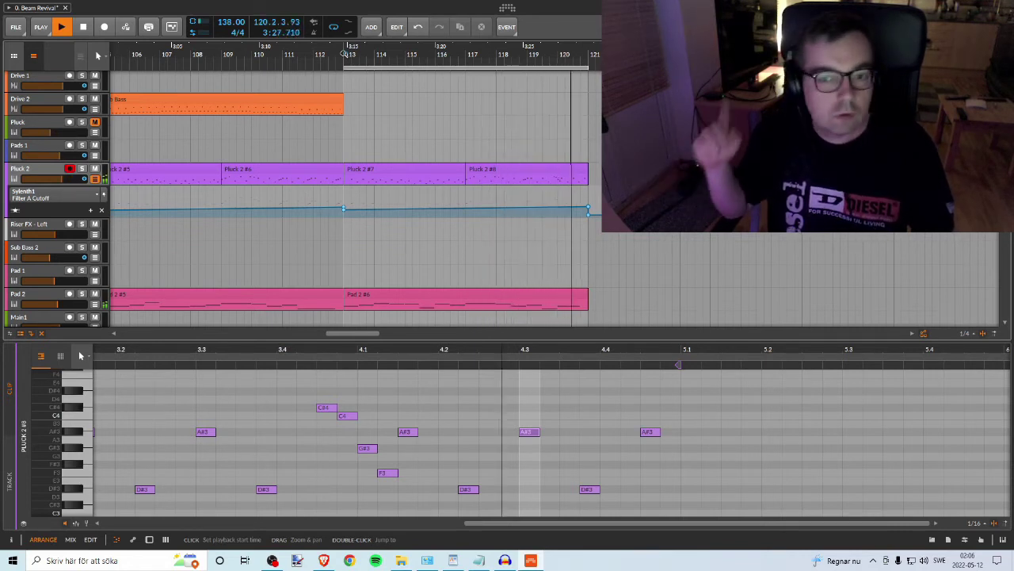
pyautogui.press('space')
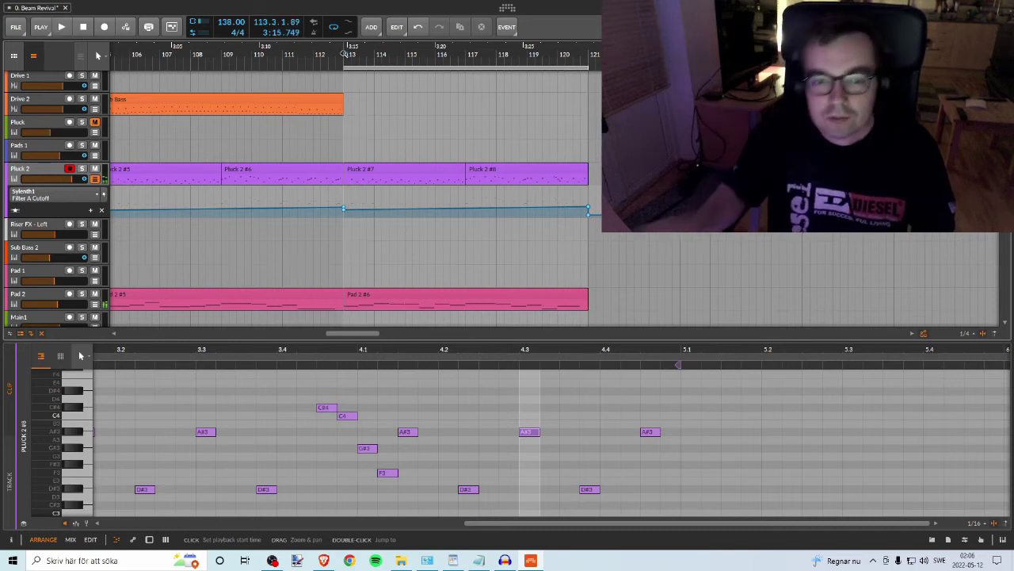
# Step: Save the project, extend the loop region back to bar 105, and start playback from there
pyautogui.moveTo(343, 54); pyautogui.dragTo(558, 55)
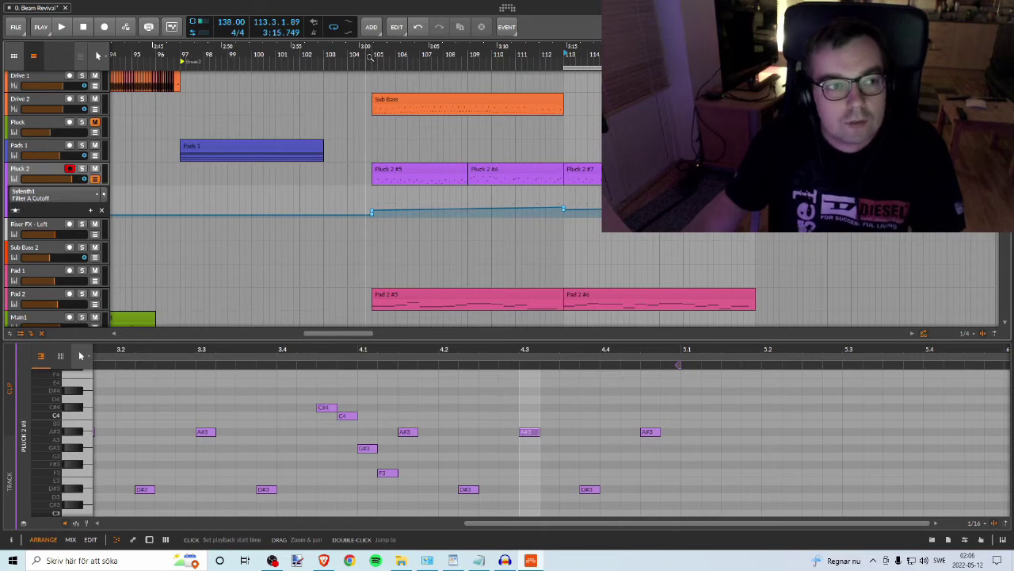
pyautogui.click(13, 26)
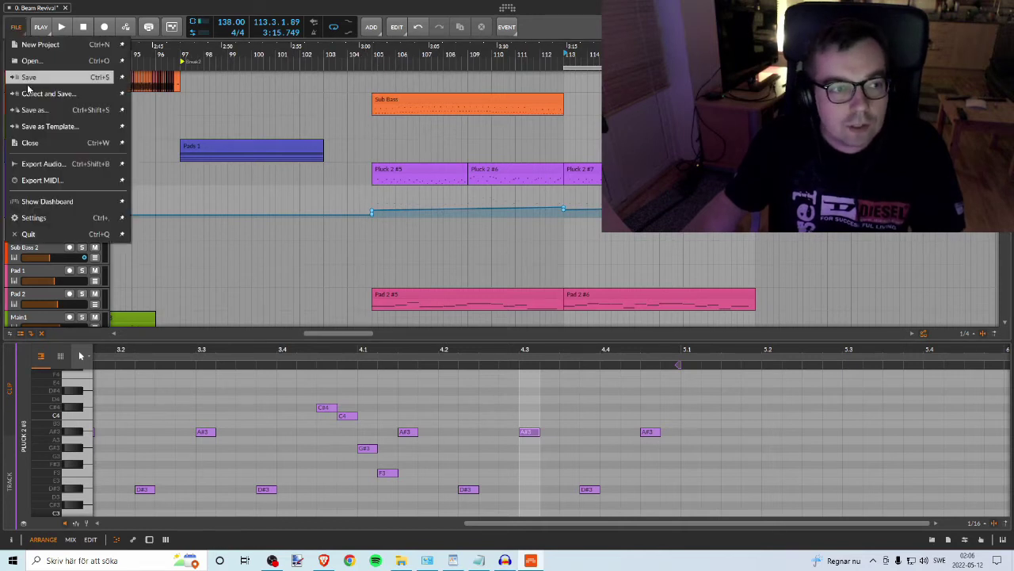
pyautogui.click(30, 80)
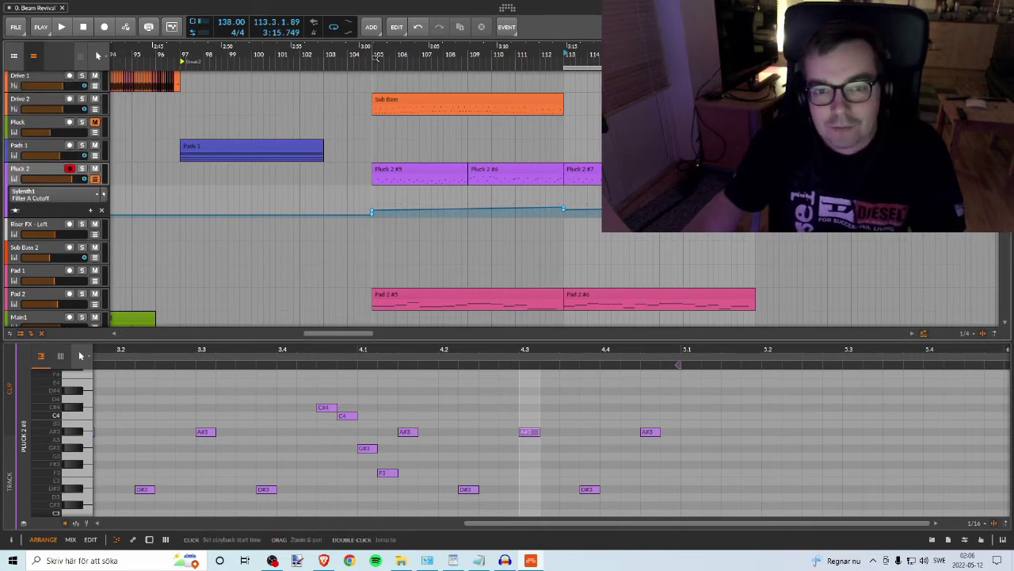
pyautogui.hscroll(3, 530, 75)
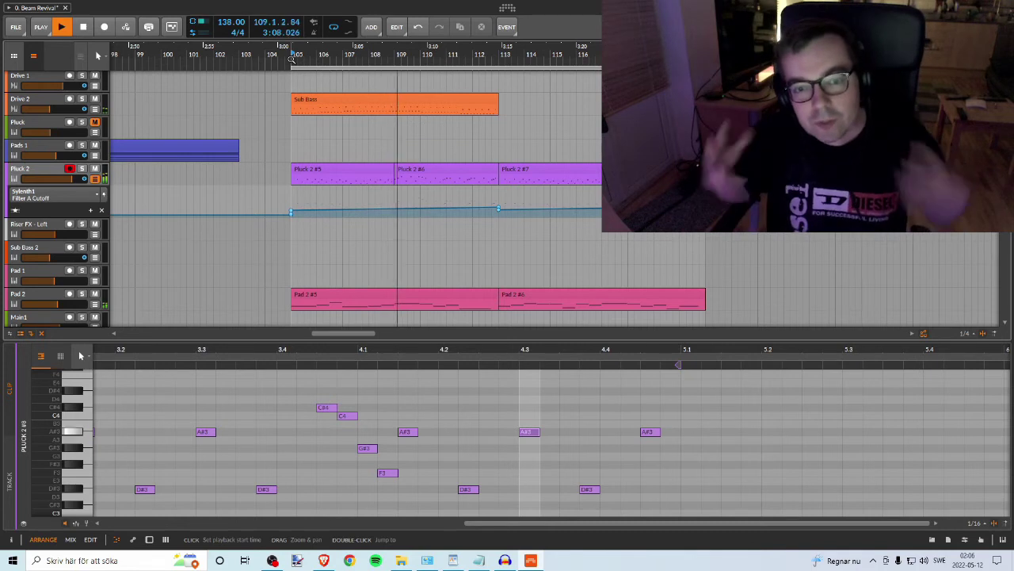
# Step: Show the notes of the Pad 2 #5 clip and restart playback from bar 105
pyautogui.click(455, 295)
pyautogui.click(484, 297)
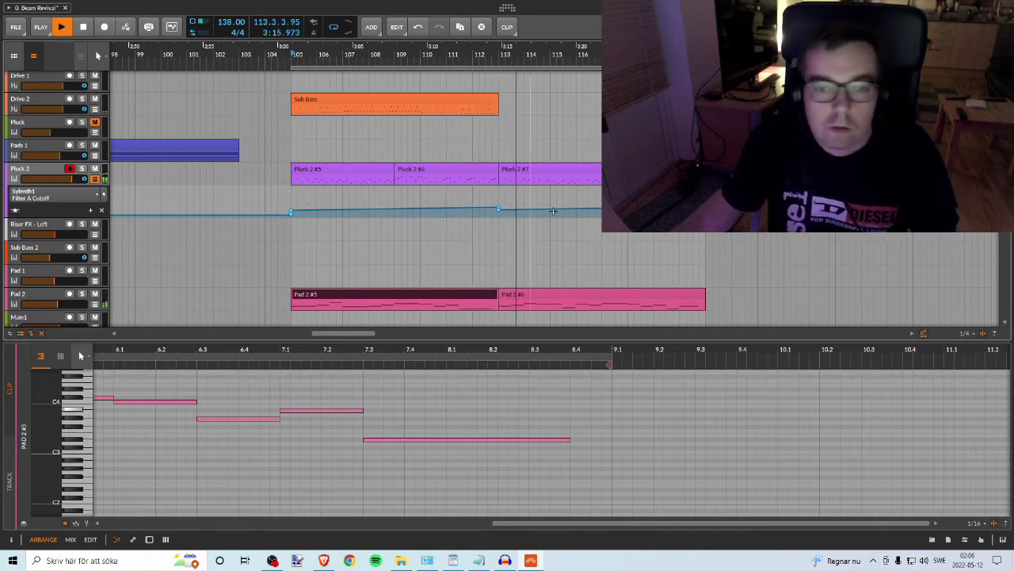
pyautogui.press('space')
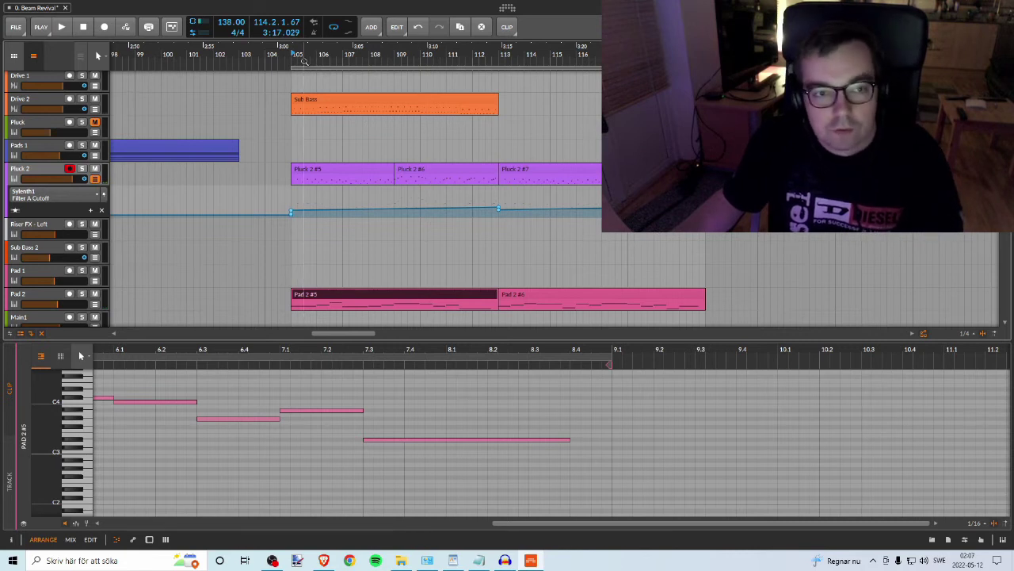
pyautogui.press('space')
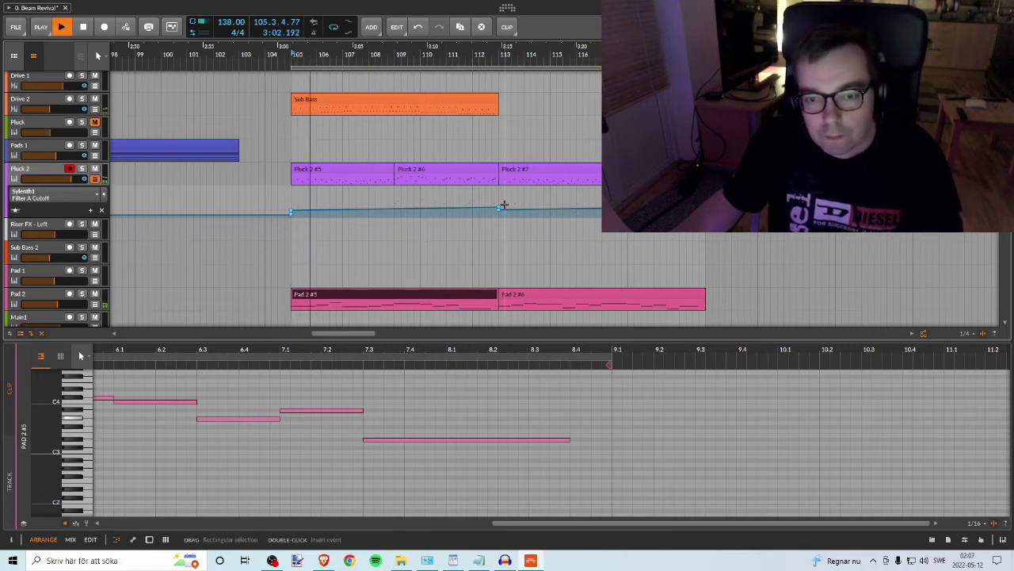
# Step: Raise the Filter A Cutoff automation points at bar 113, the second to about 23.7 %, while listening to the section
pyautogui.moveTo(498, 209); pyautogui.dragTo(499, 205)
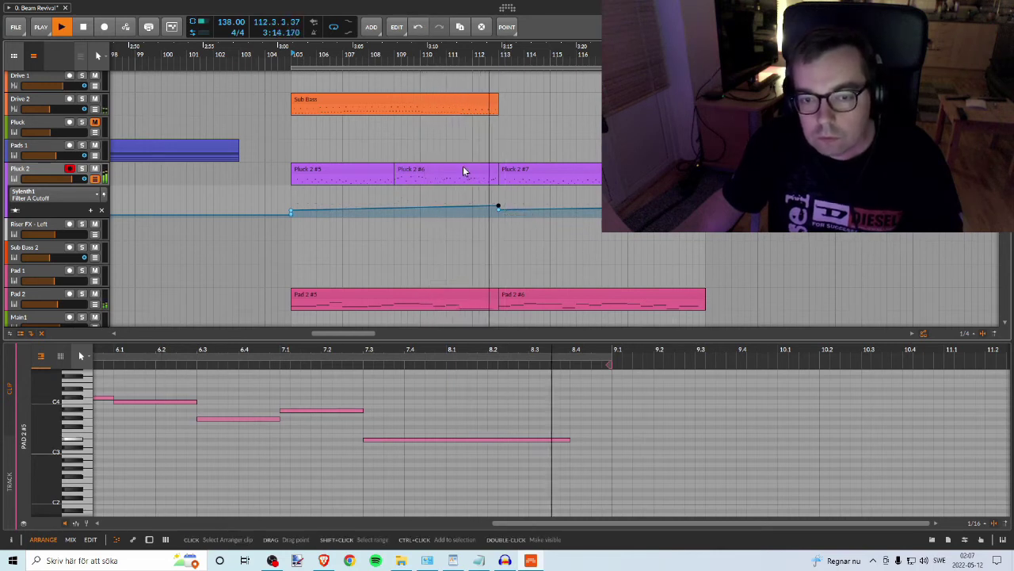
pyautogui.moveTo(499, 209); pyautogui.dragTo(498, 209)
pyautogui.click(499, 209)
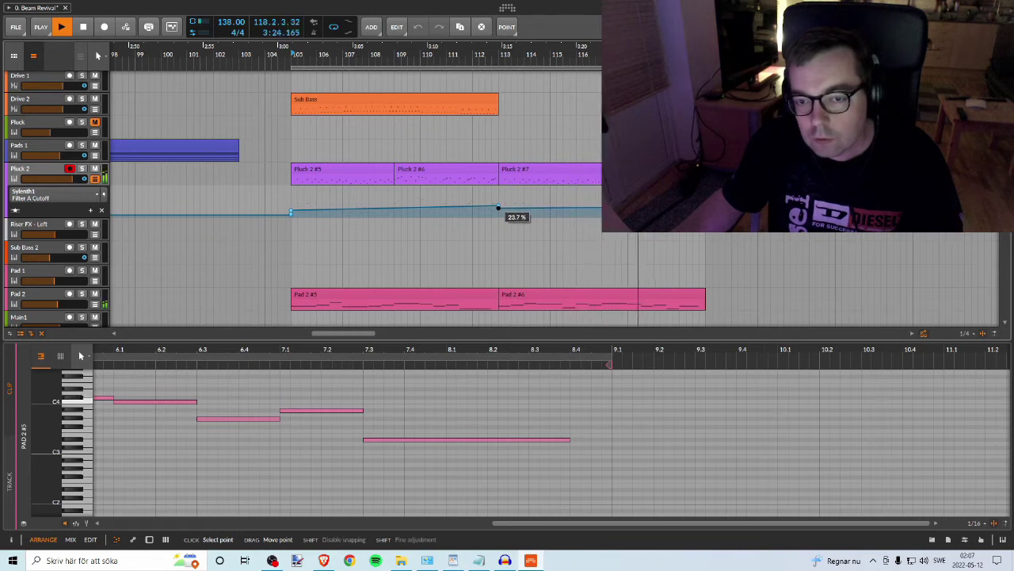
pyautogui.moveTo(499, 208); pyautogui.dragTo(499, 208)
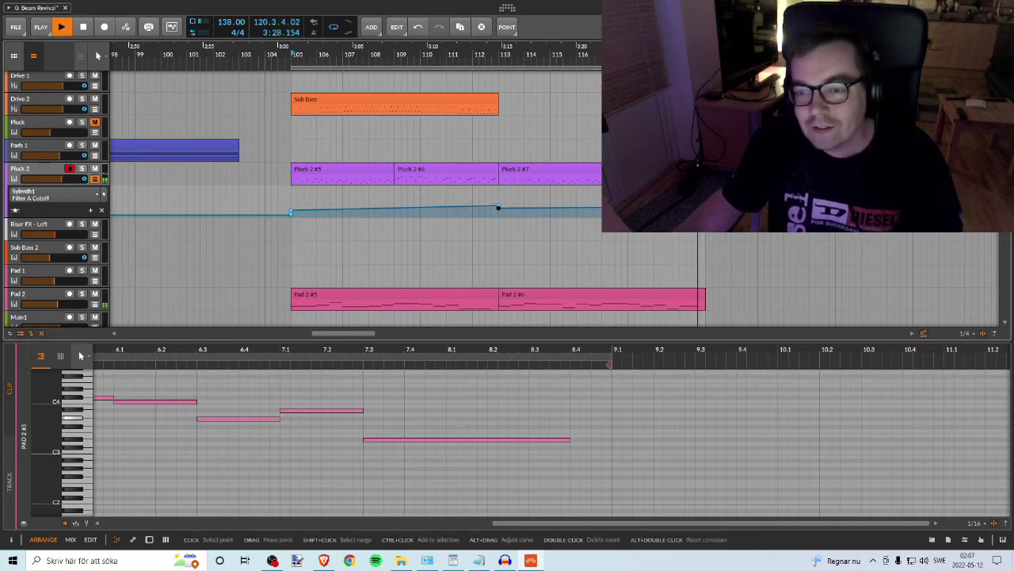
pyautogui.press('space')
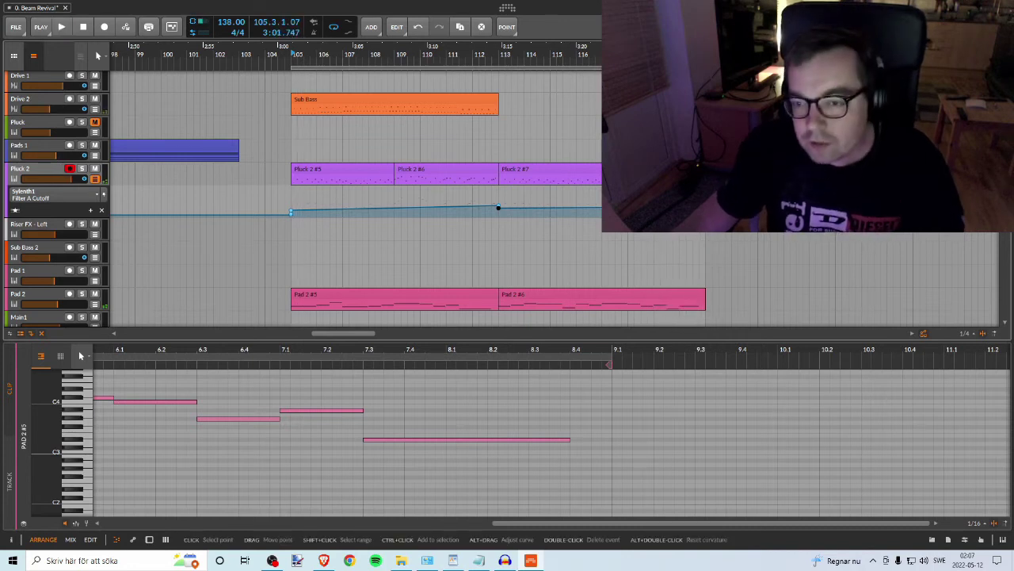
pyautogui.moveTo(498, 208); pyautogui.dragTo(498, 208)
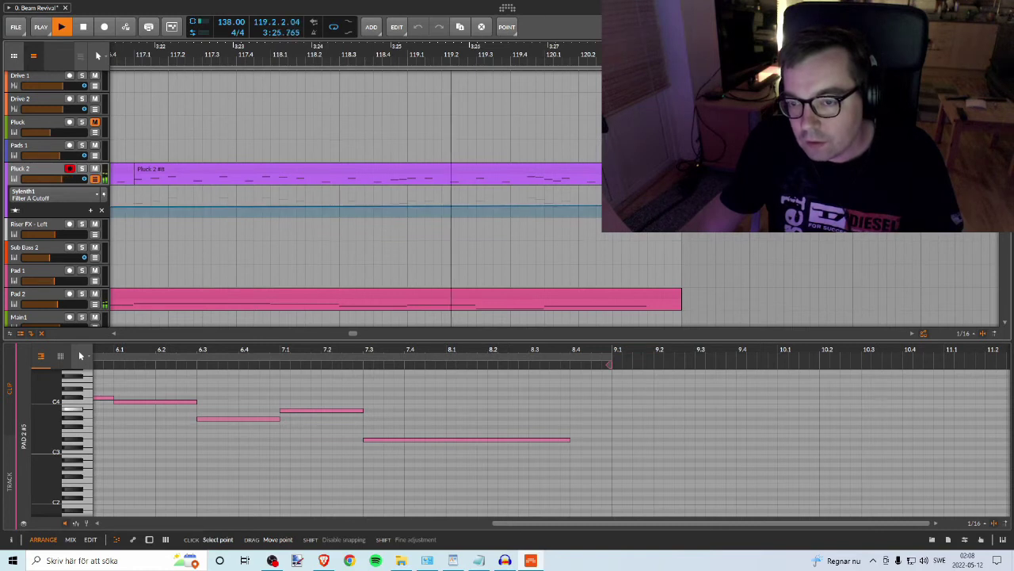
pyautogui.press('space')
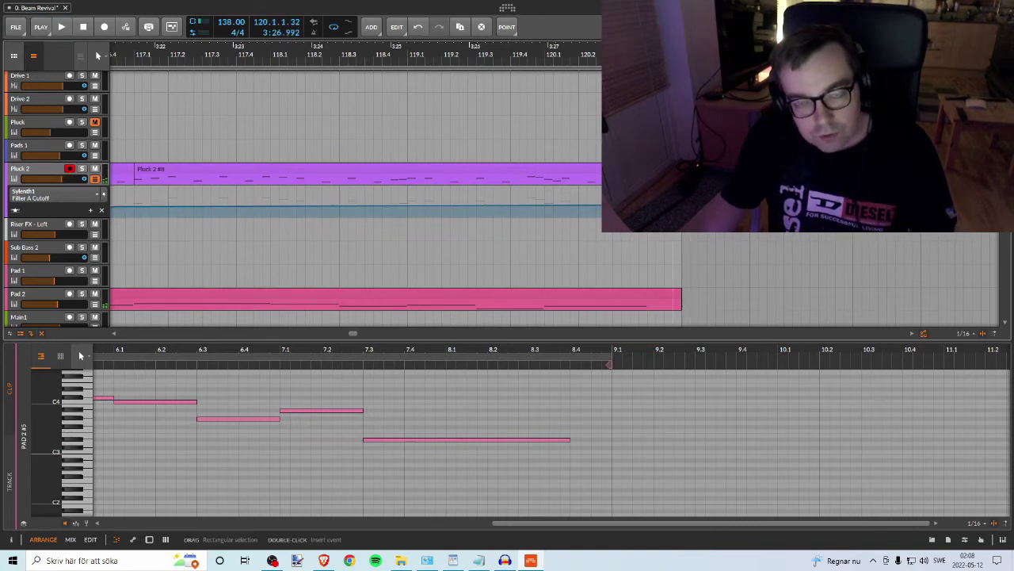
# Step: Play back the section again from bar 105 and bring bars 105 to 121 into view
pyautogui.moveTo(503, 51); pyautogui.dragTo(673, 242)
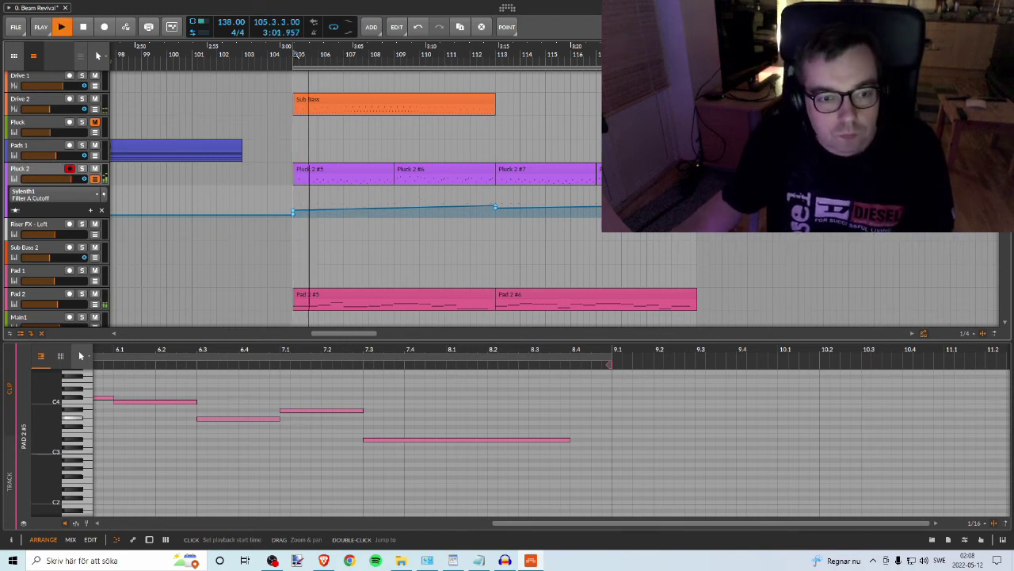
pyautogui.press('space')
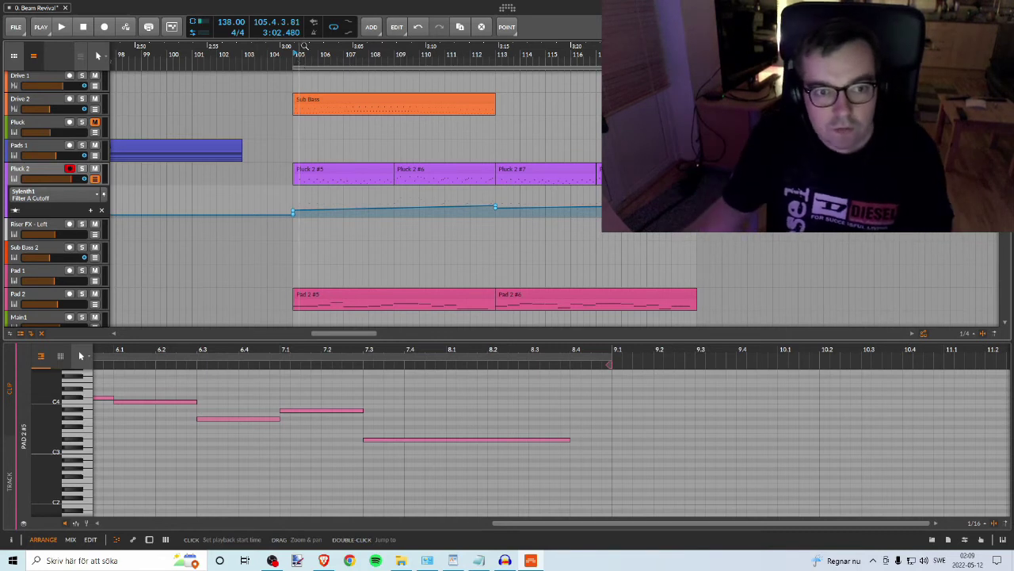
pyautogui.moveTo(304, 45); pyautogui.dragTo(283, 56)
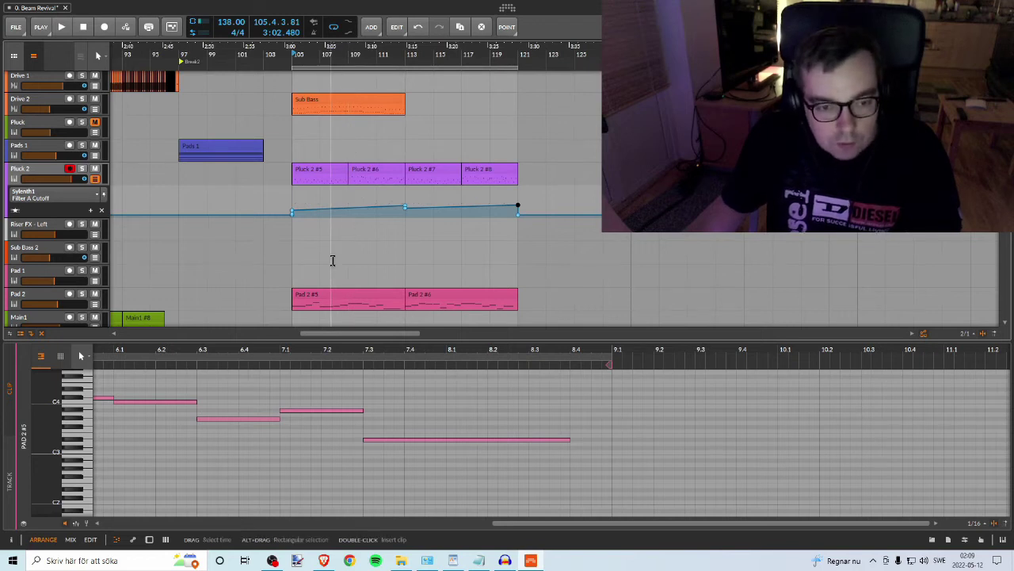
pyautogui.moveTo(375, 61); pyautogui.dragTo(373, 83)
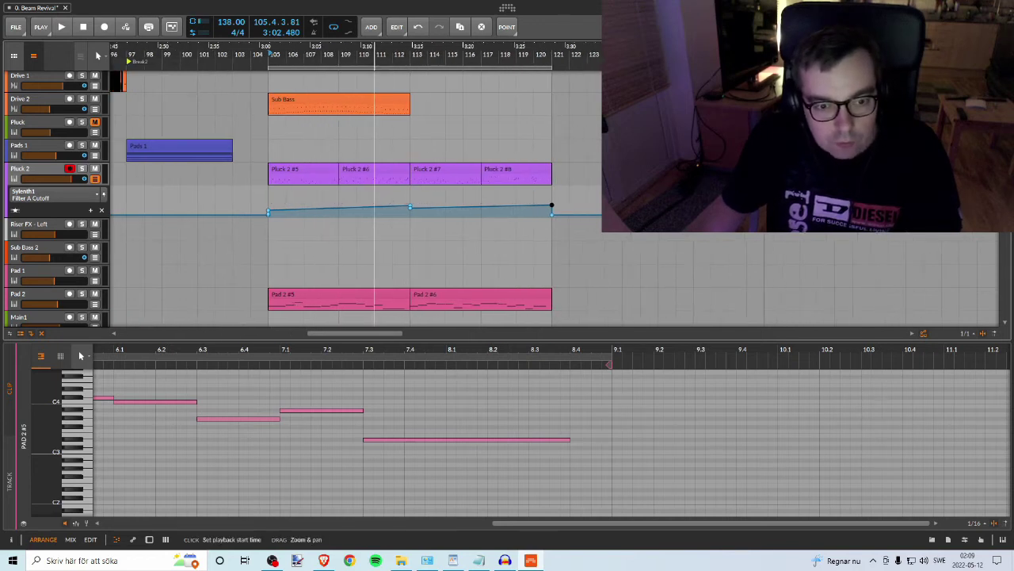
# Step: Solo the Pad 2 track, raise its volume slightly during playback, and turn the solo off again
pyautogui.click(83, 295)
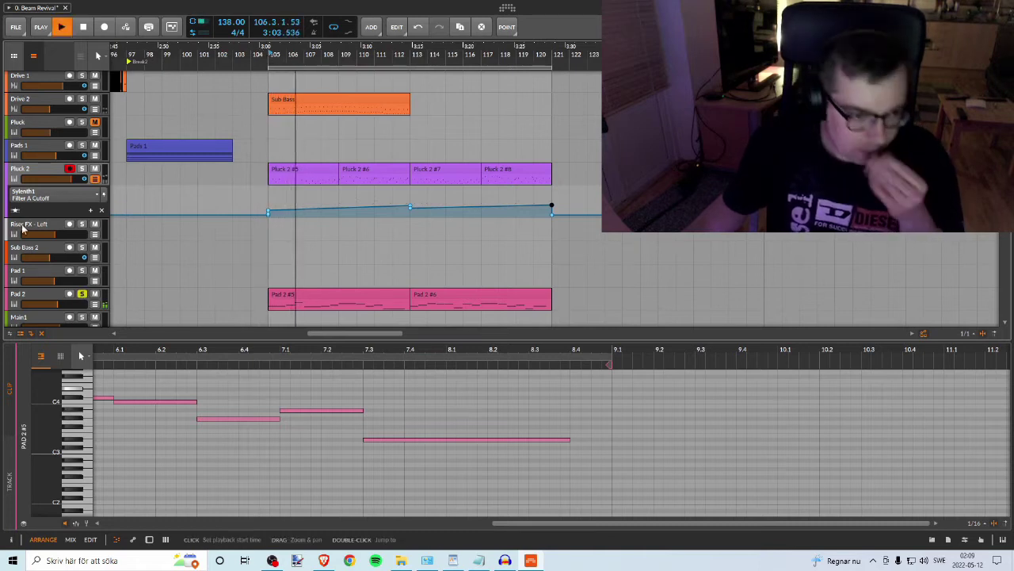
pyautogui.click(38, 294)
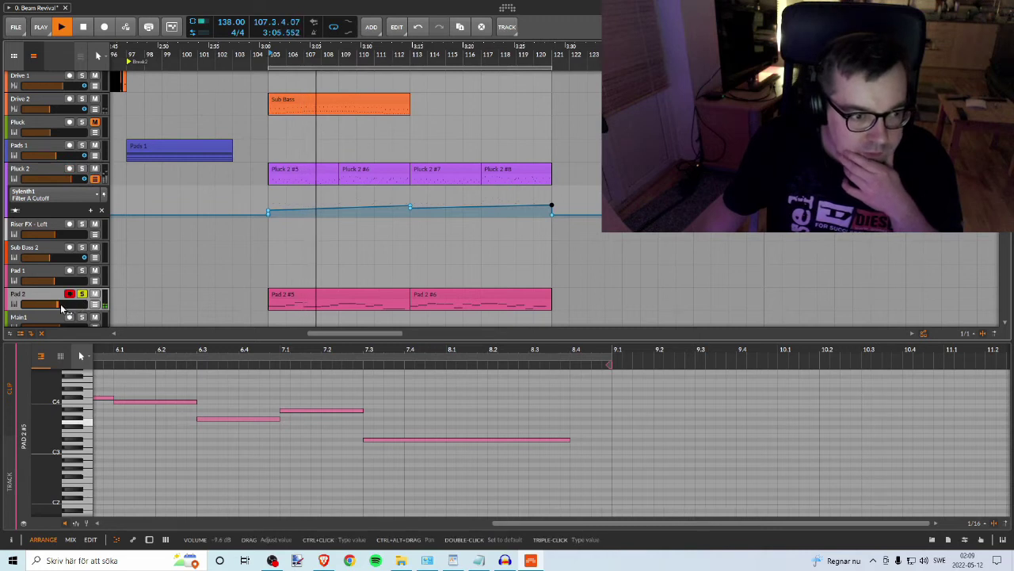
pyautogui.moveTo(57, 304); pyautogui.dragTo(59, 305)
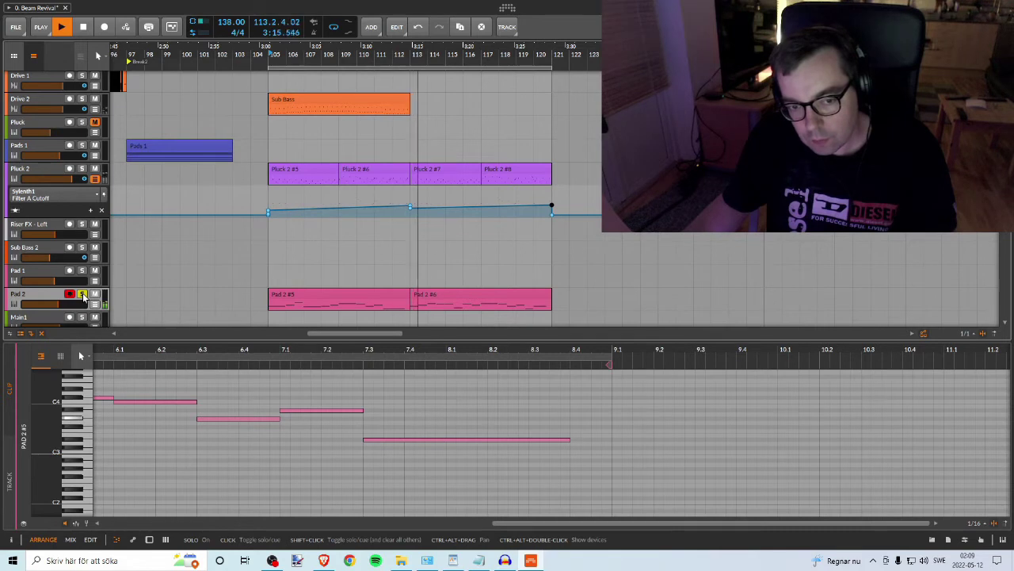
pyautogui.press('space')
pyautogui.click(82, 294)
# Step: Open the A1TriggerGate plug-in in Pad 2's device chain, place its window beside the clips, and play Pad 2 soloed
pyautogui.doubleClick(44, 295)
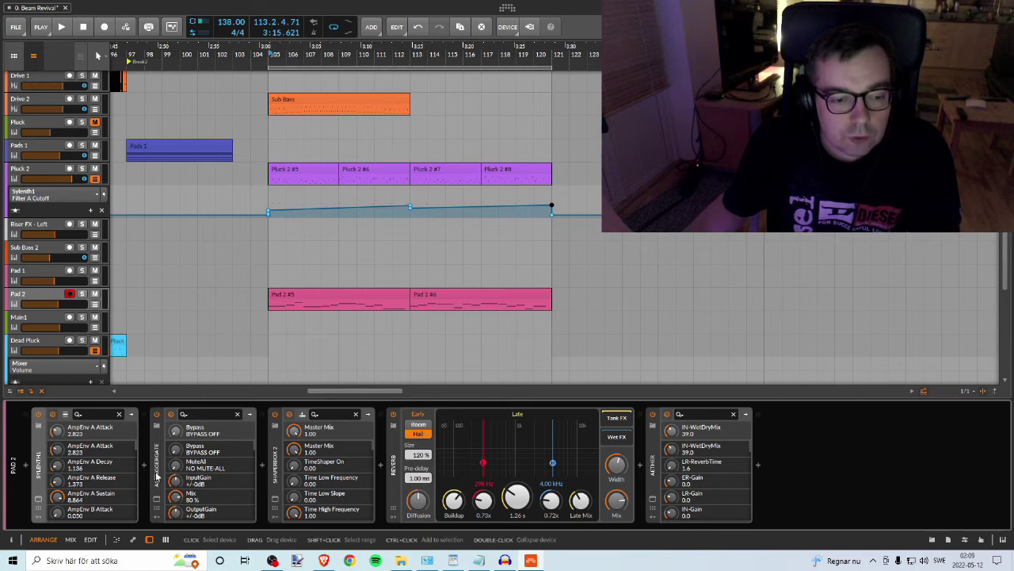
pyautogui.click(156, 500)
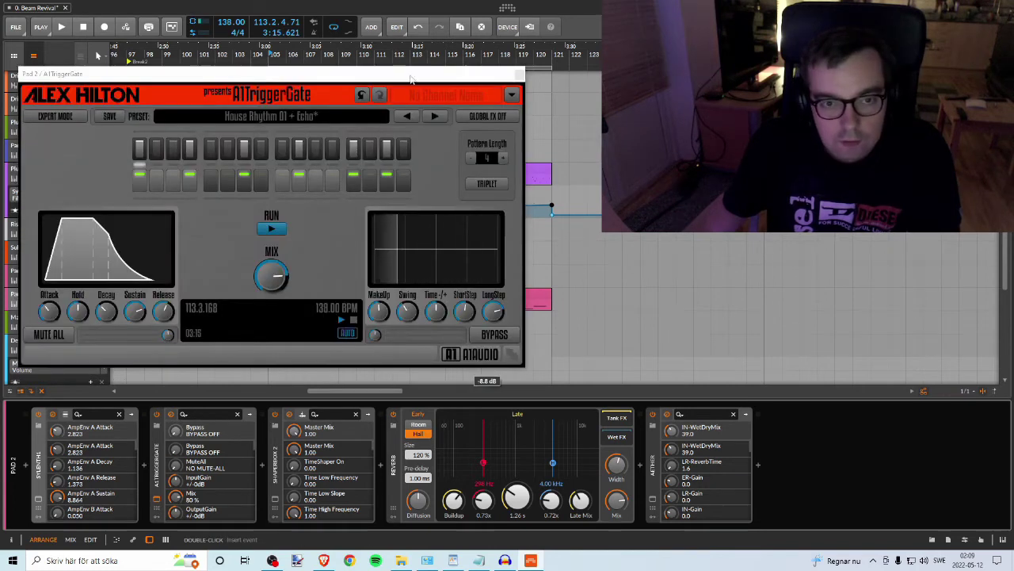
pyautogui.moveTo(420, 73); pyautogui.dragTo(864, 76)
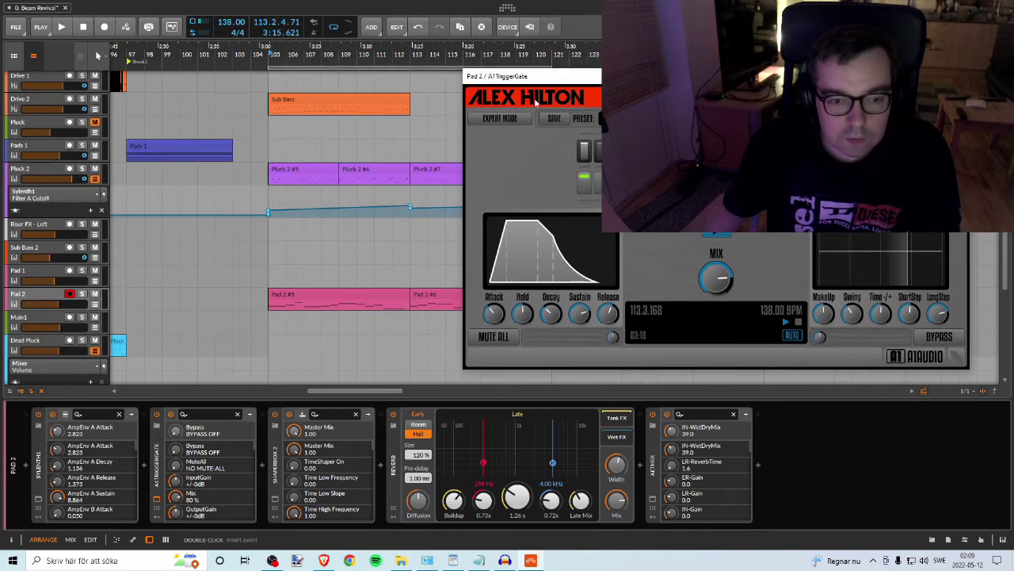
pyautogui.press('space')
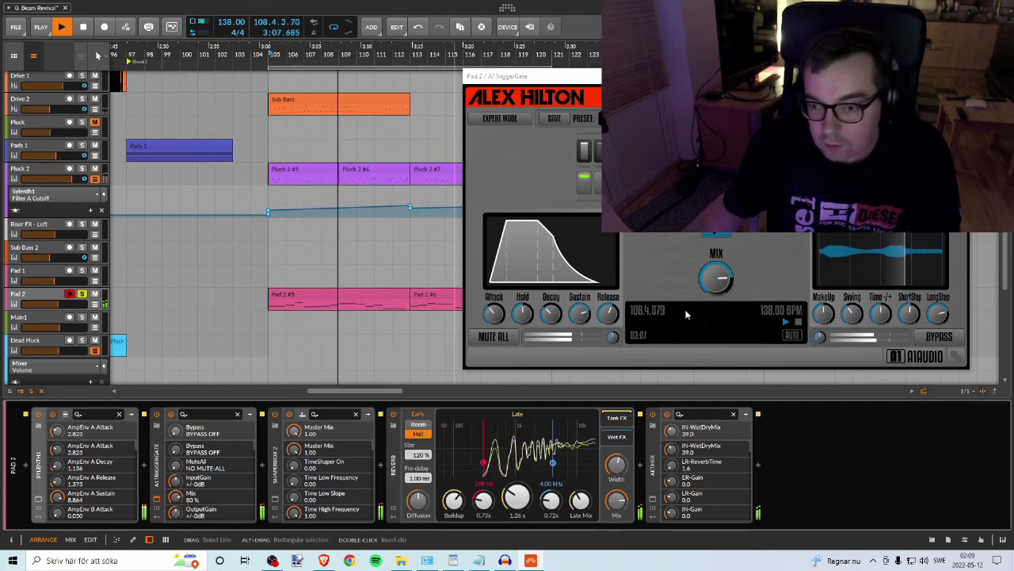
# Step: Fine-tune the A1TriggerGate mix on Pad 2 to 80 % and close the plug-in window
pyautogui.moveTo(716, 277)
pyautogui.mouseDown()
pyautogui.moveTo(715, 297)
pyautogui.moveTo(715, 277)
pyautogui.mouseUp()
pyautogui.click(957, 76)
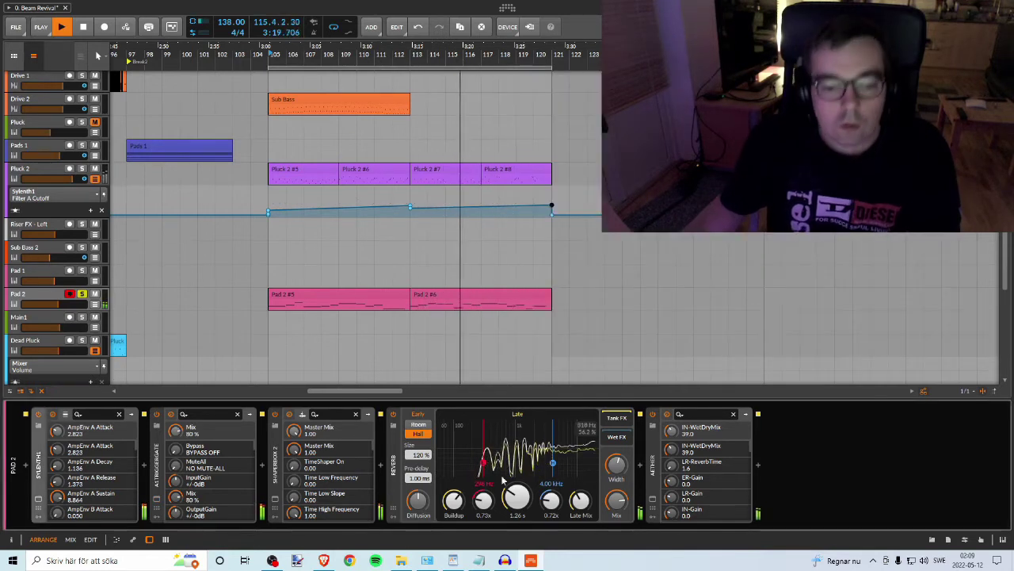
# Step: Check the running recording in OBS, return to the Bitwig project, and stop playback
pyautogui.click(272, 560)
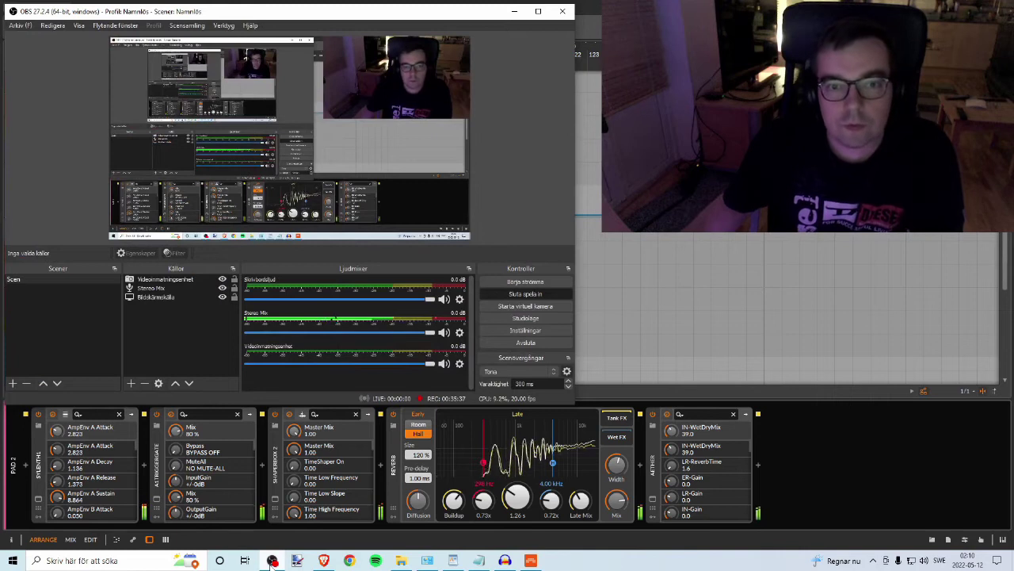
pyautogui.click(272, 560)
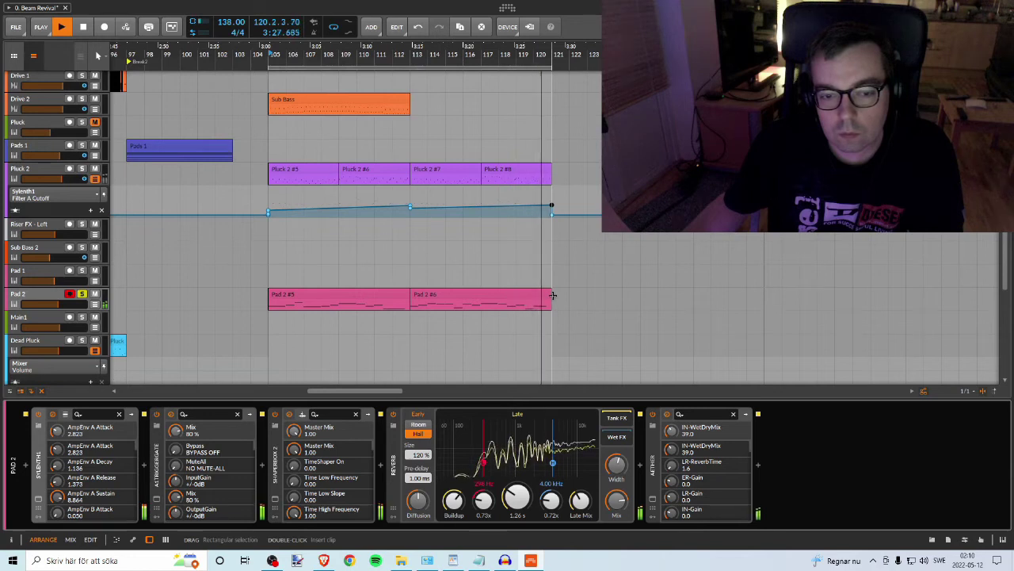
pyautogui.press('space')
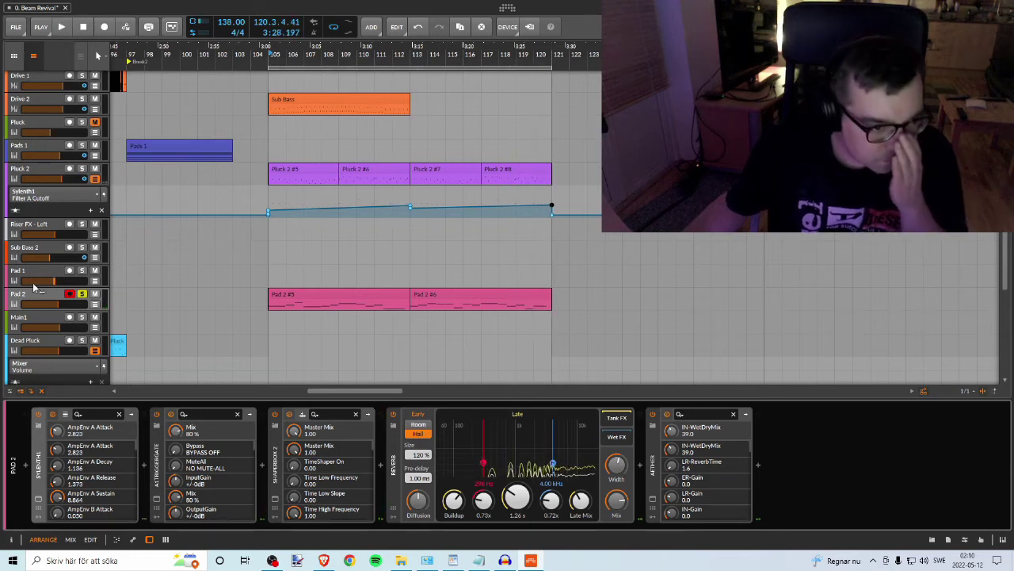
# Step: Look through the track list to review which clips play between bars 105 and 121
pyautogui.scroll(3, 181, 237)
pyautogui.scroll(-3, 185, 231)
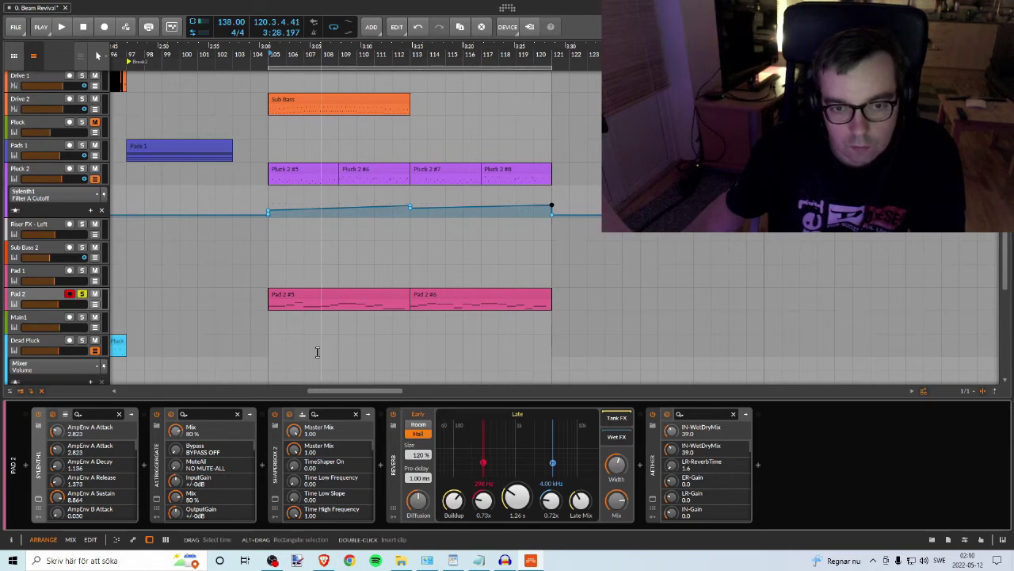
pyautogui.scroll(8, 309, 345)
pyautogui.scroll(-3, 305, 339)
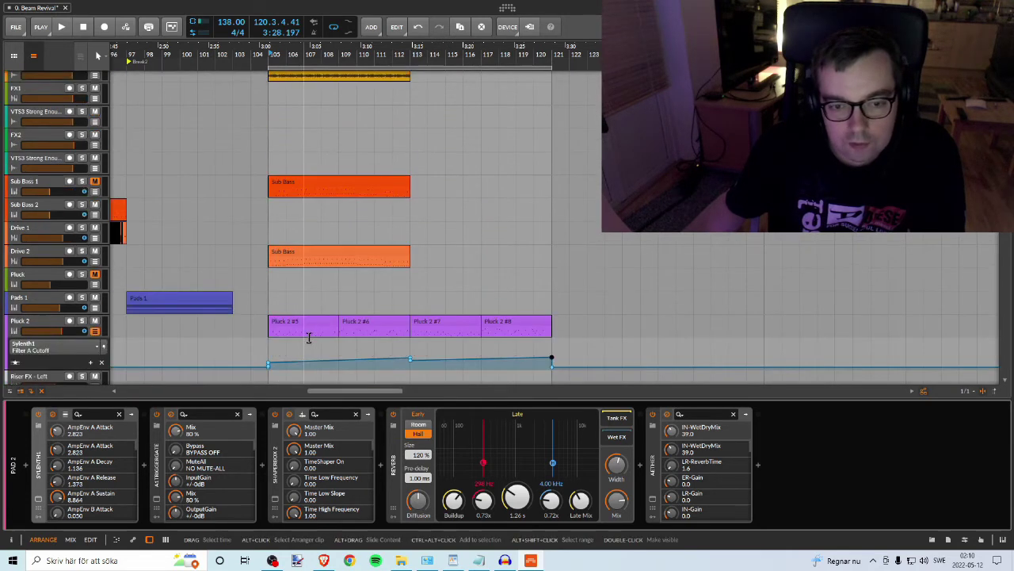
pyautogui.scroll(-4, 309, 339)
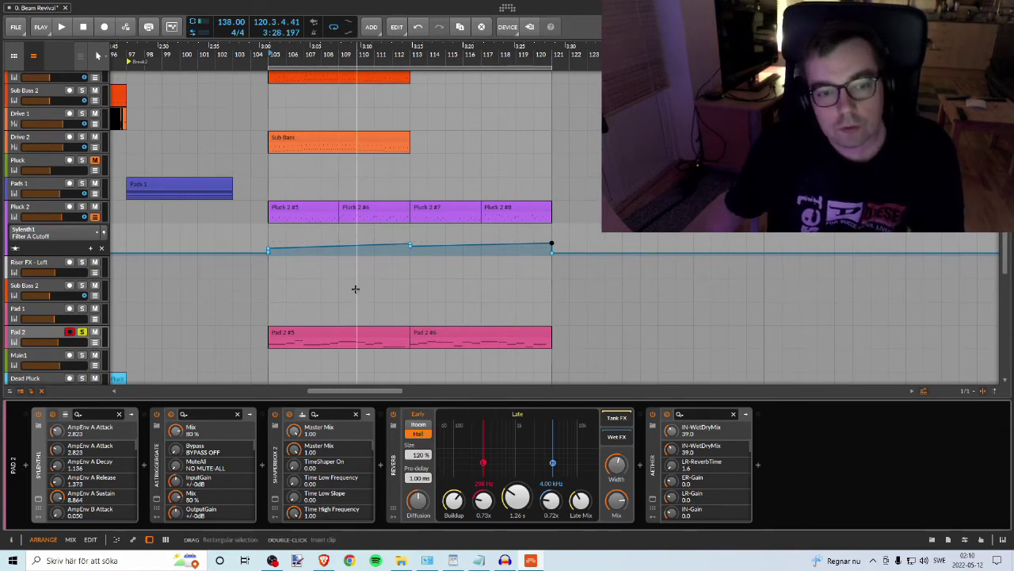
pyautogui.scroll(4, 354, 287)
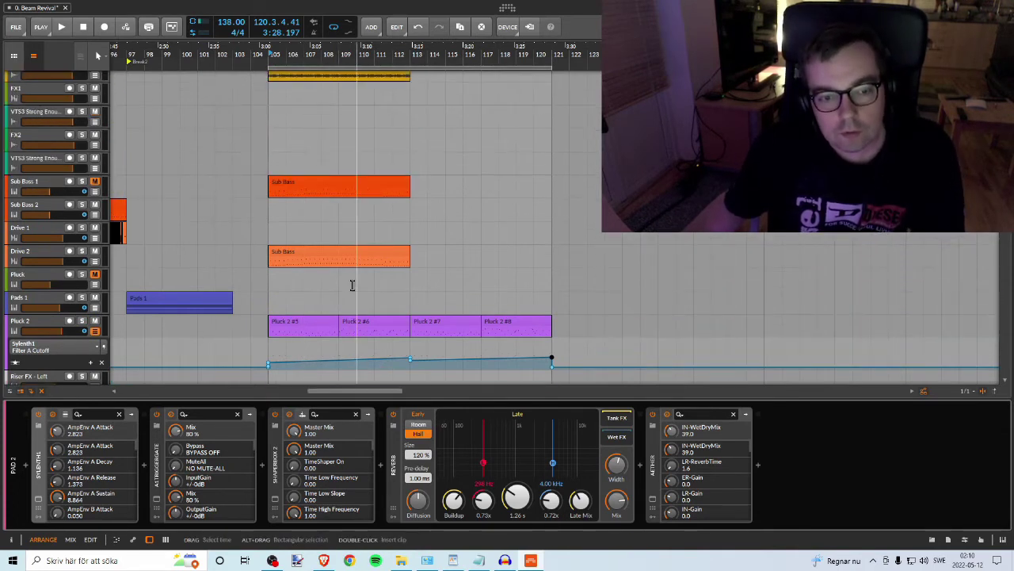
pyautogui.scroll(-5, 348, 281)
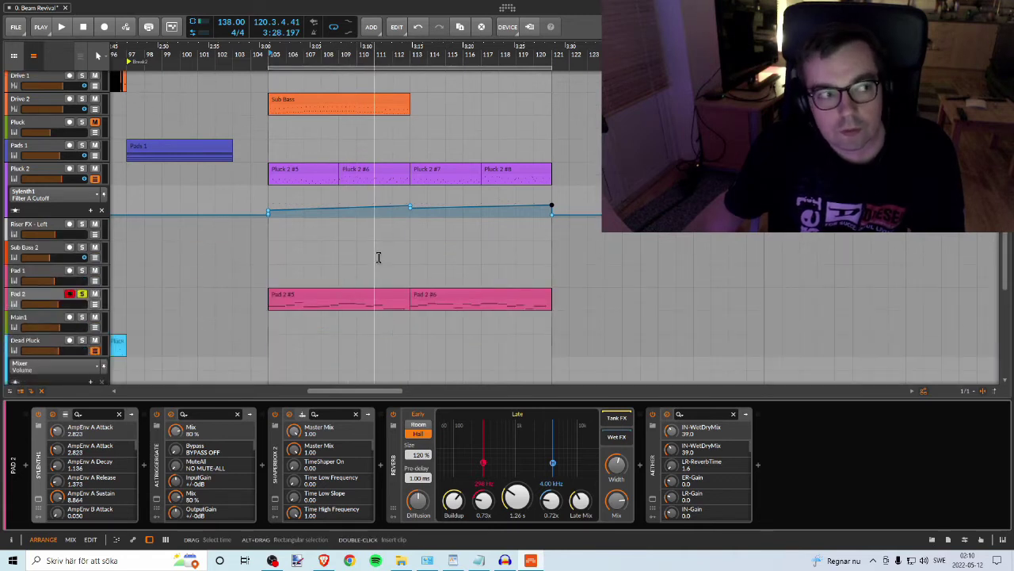
pyautogui.scroll(9, 377, 257)
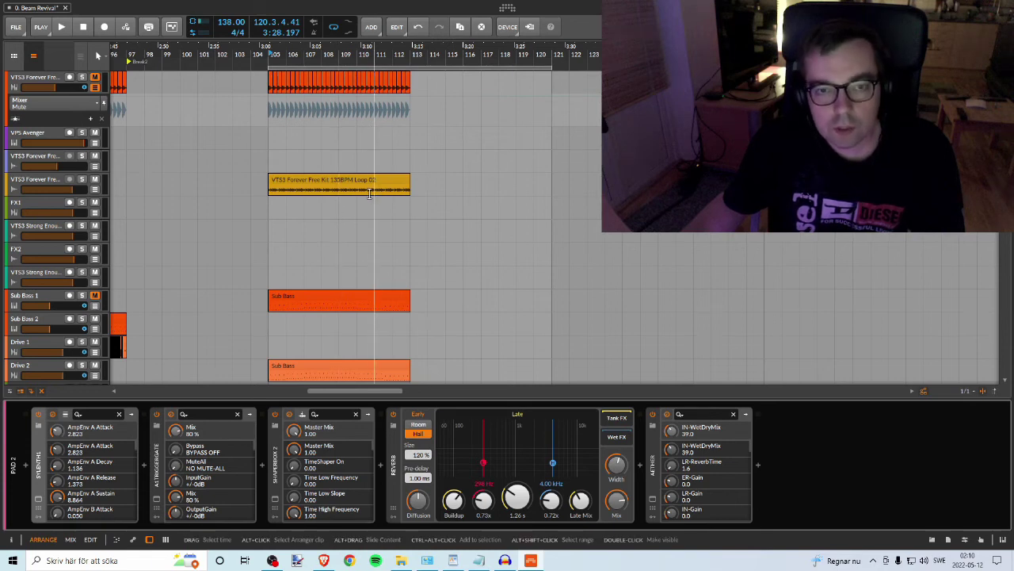
# Step: Turn off the solo on Pad 2 and start playback from about bar 95, before the break
pyautogui.moveTo(233, 51); pyautogui.dragTo(458, 50)
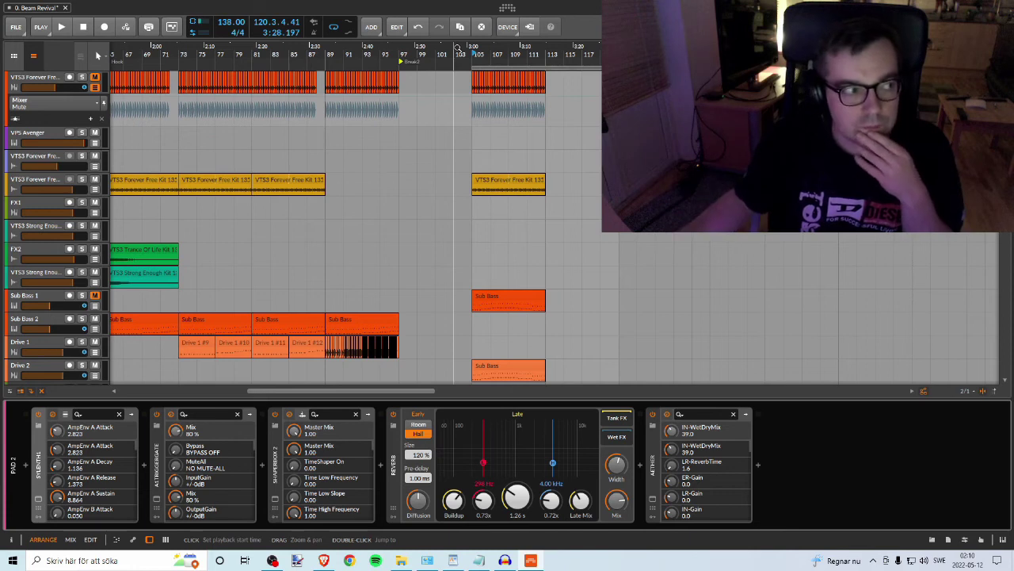
pyautogui.moveTo(481, 55); pyautogui.dragTo(439, 97)
pyautogui.moveTo(425, 54); pyautogui.dragTo(322, 56)
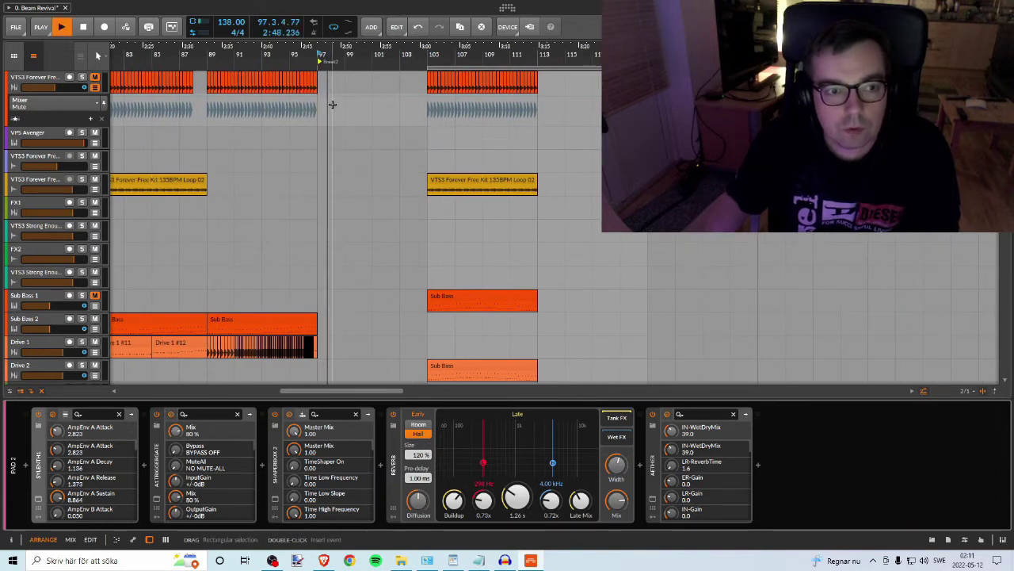
pyautogui.scroll(-10, 70, 228)
pyautogui.click(82, 217)
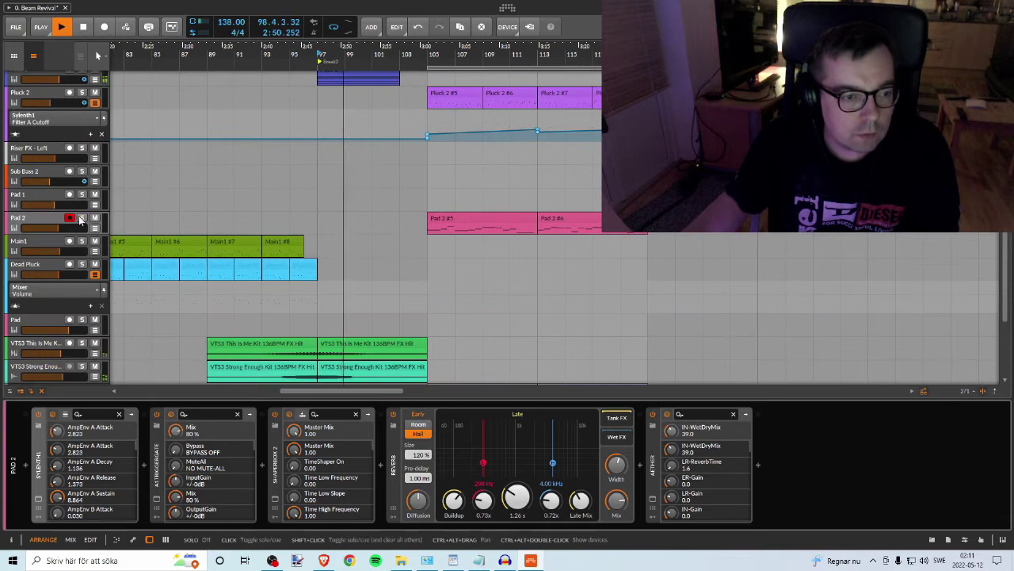
pyautogui.press('space')
pyautogui.click(292, 54)
pyautogui.press('space')
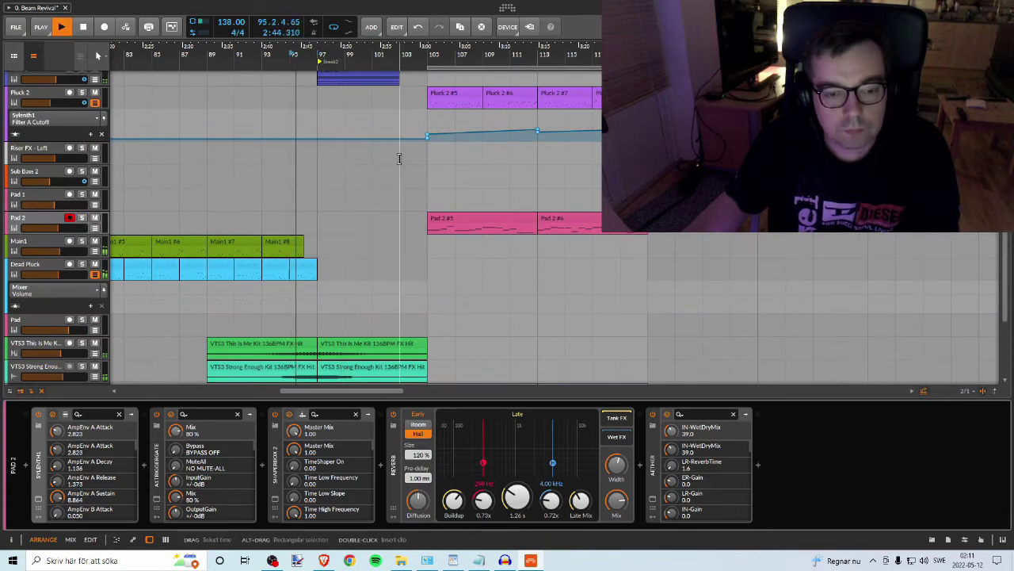
# Step: Listen through the break into bars 105 to 112 while examining the clips across all tracks
pyautogui.scroll(5, 393, 150)
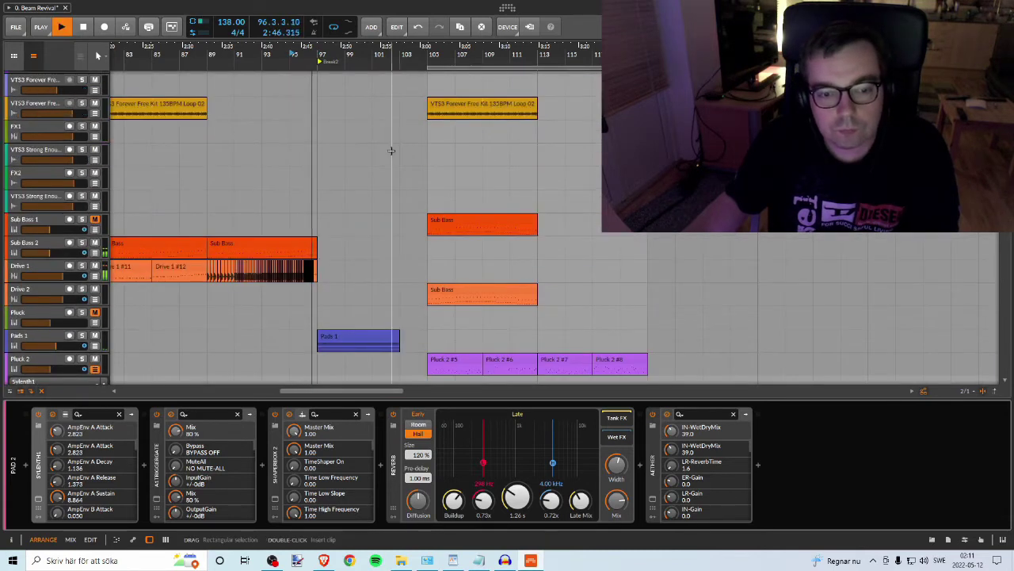
pyautogui.scroll(-4, 394, 152)
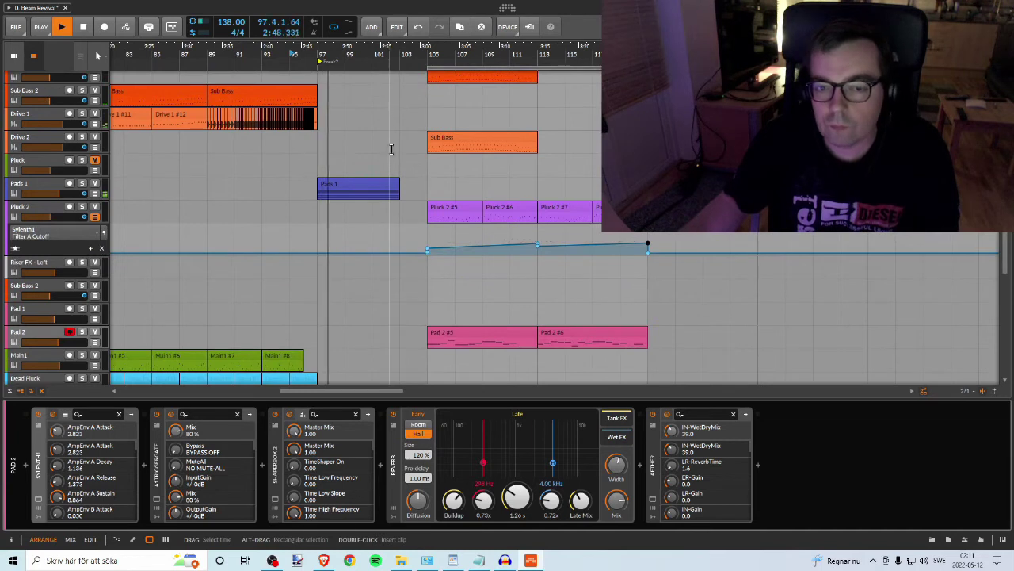
pyautogui.scroll(-3, 424, 162)
pyautogui.scroll(-3, 423, 160)
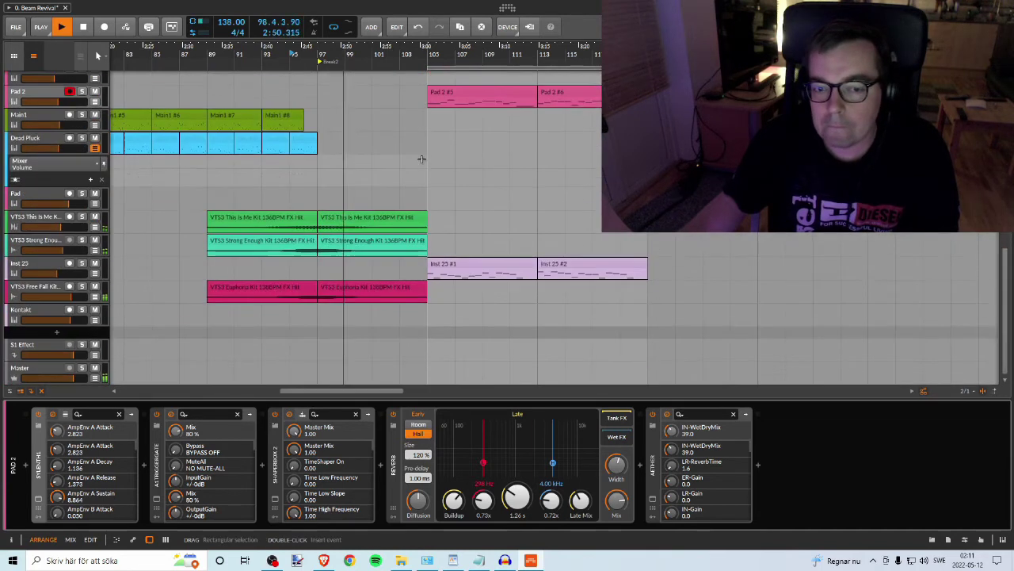
pyautogui.scroll(6, 421, 158)
pyautogui.scroll(3, 419, 155)
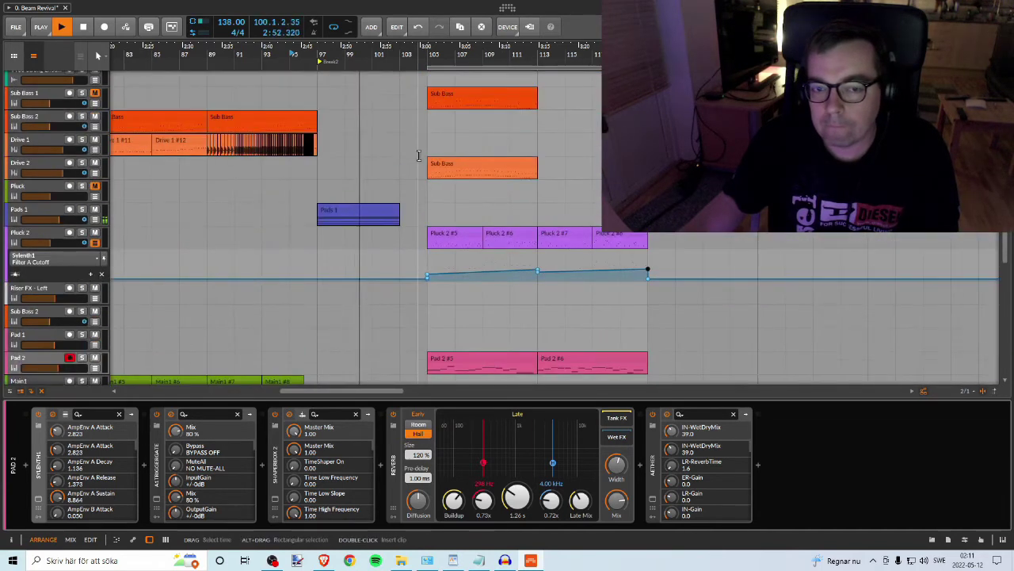
pyautogui.scroll(-5, 415, 152)
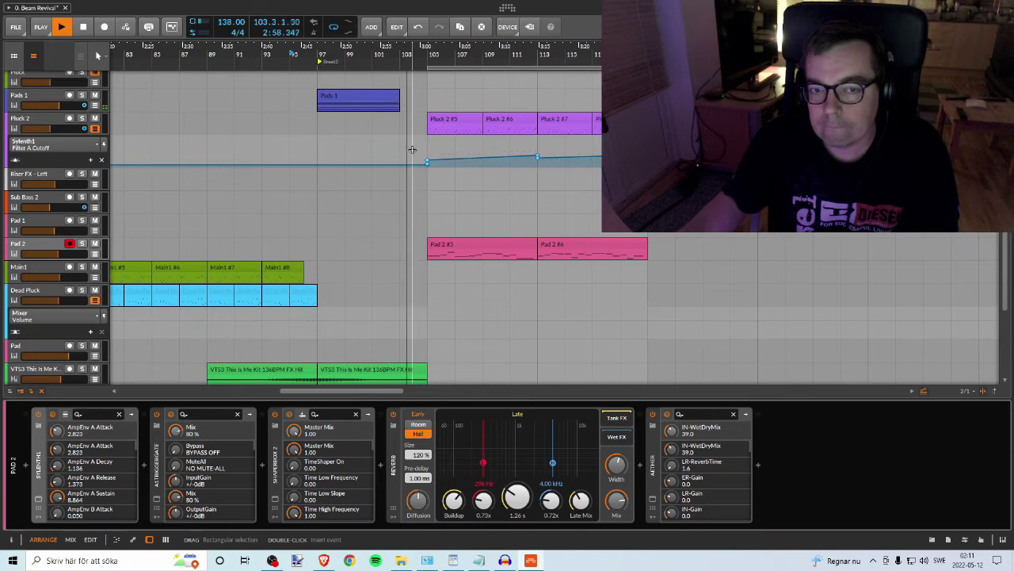
pyautogui.hscroll(3, 397, 73)
pyautogui.scroll(10, 421, 146)
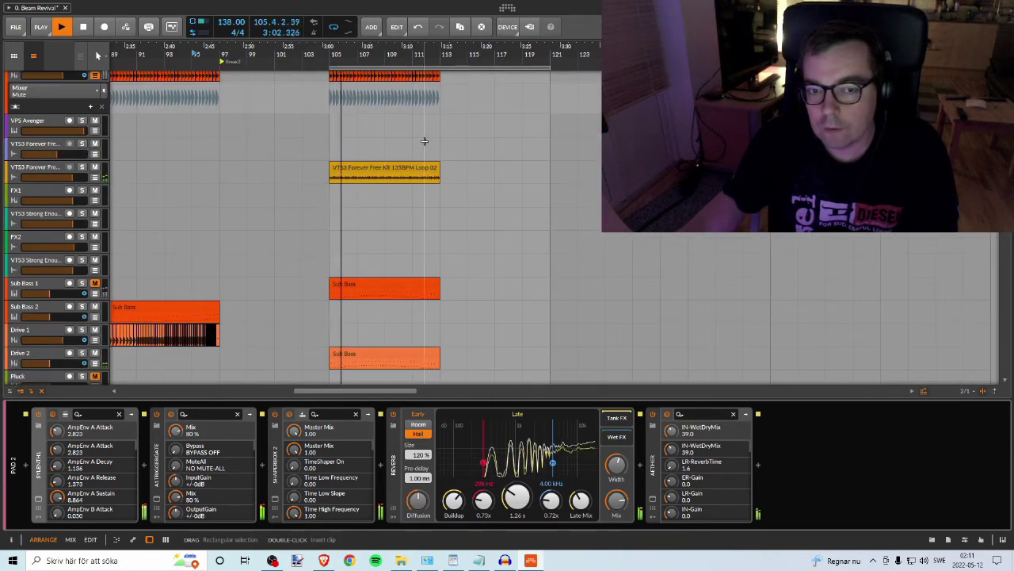
pyautogui.scroll(-6, 424, 141)
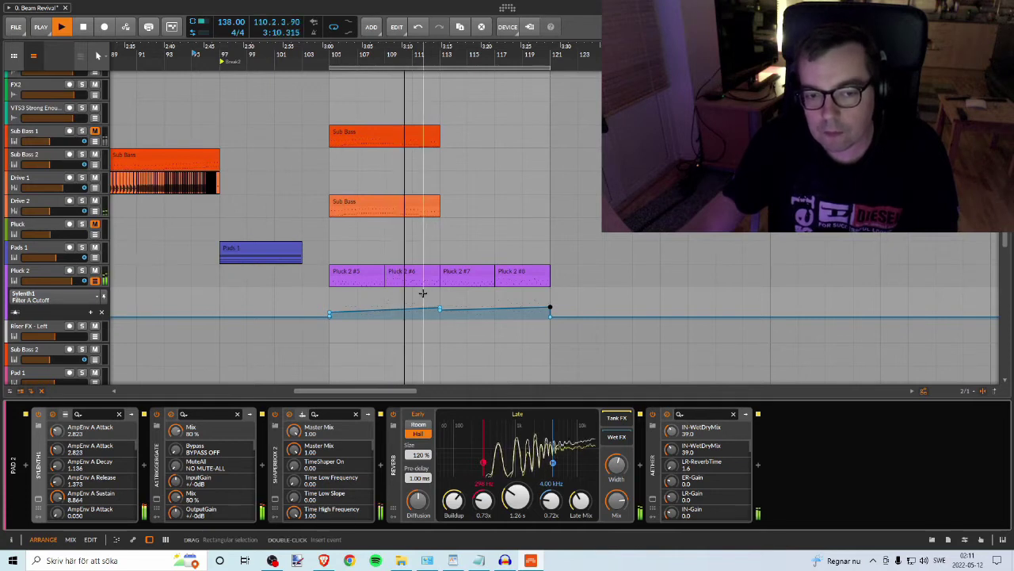
pyautogui.scroll(3, 420, 291)
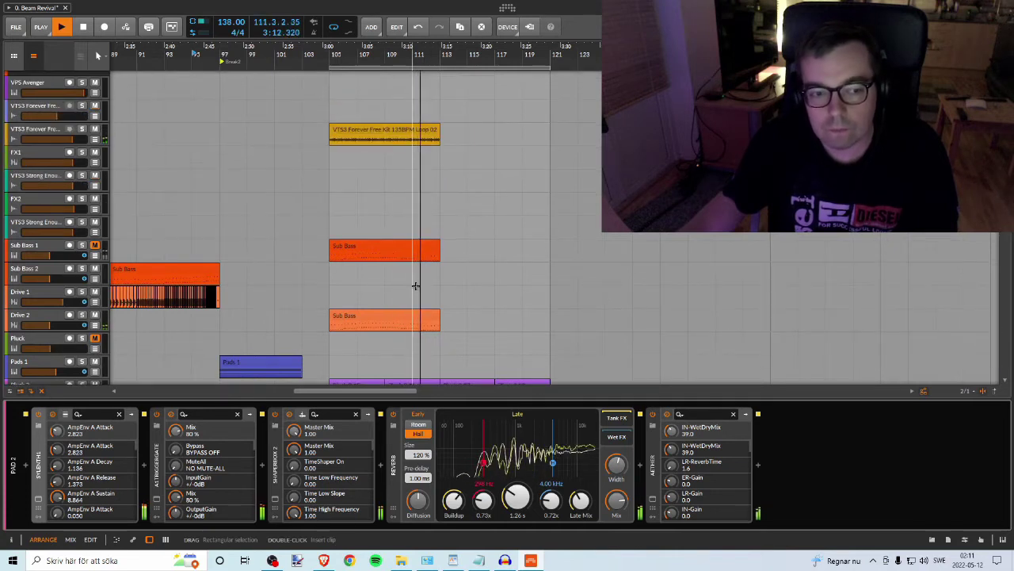
pyautogui.scroll(-3, 414, 283)
pyautogui.press('space')
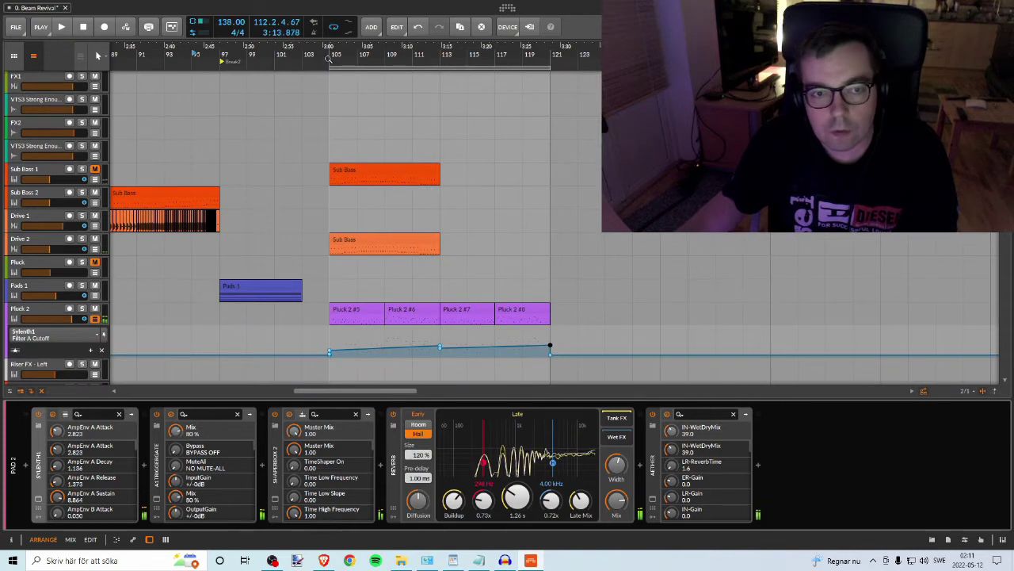
# Step: Play the section from bar 105, select the Drive 2 track to show its devices, and solo it
pyautogui.press('space')
pyautogui.click(82, 239)
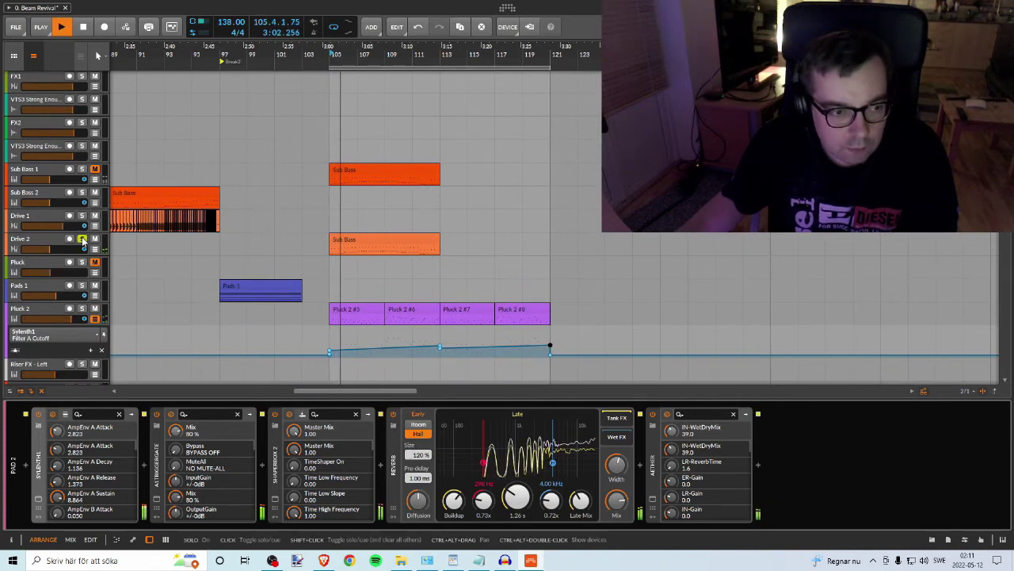
pyautogui.click(82, 239)
pyautogui.click(35, 240)
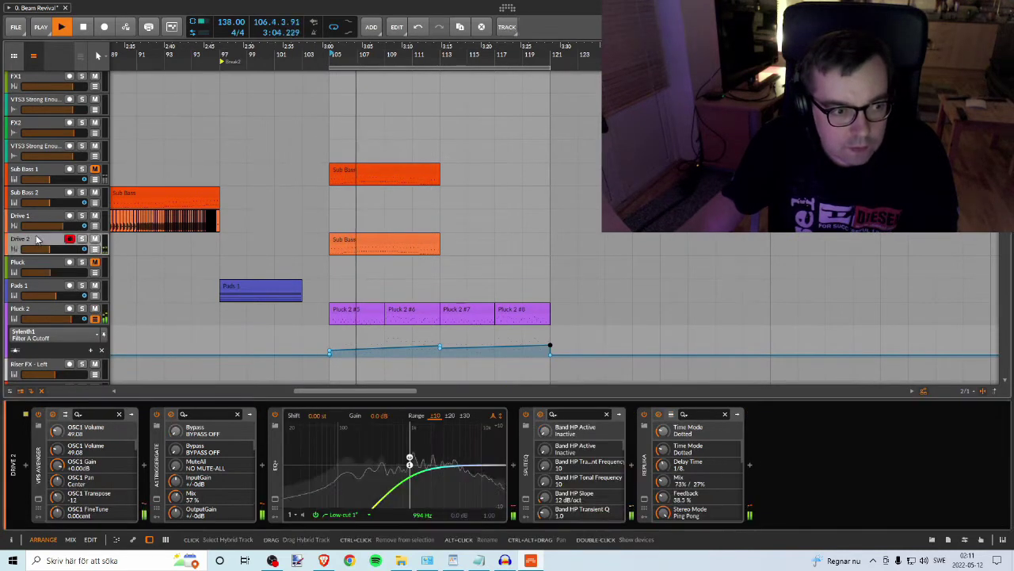
pyautogui.click(82, 239)
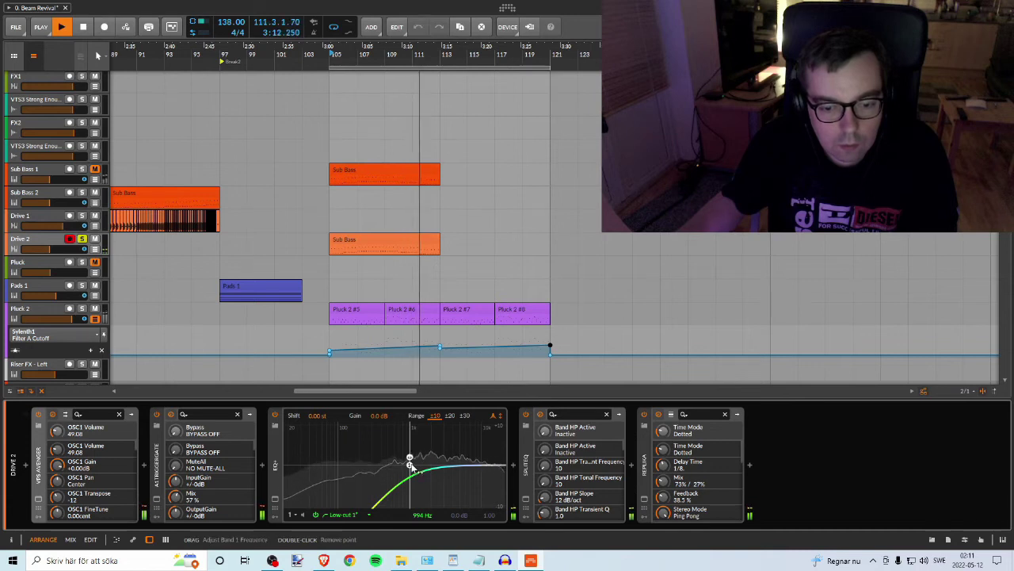
# Step: Lower the low-cut frequency in Drive 2's EQ+ to 182 Hz and turn off the track's solo
pyautogui.moveTo(394, 467); pyautogui.dragTo(359, 468)
pyautogui.click(221, 259)
pyautogui.press('space')
pyautogui.press('space')
pyautogui.press('s')
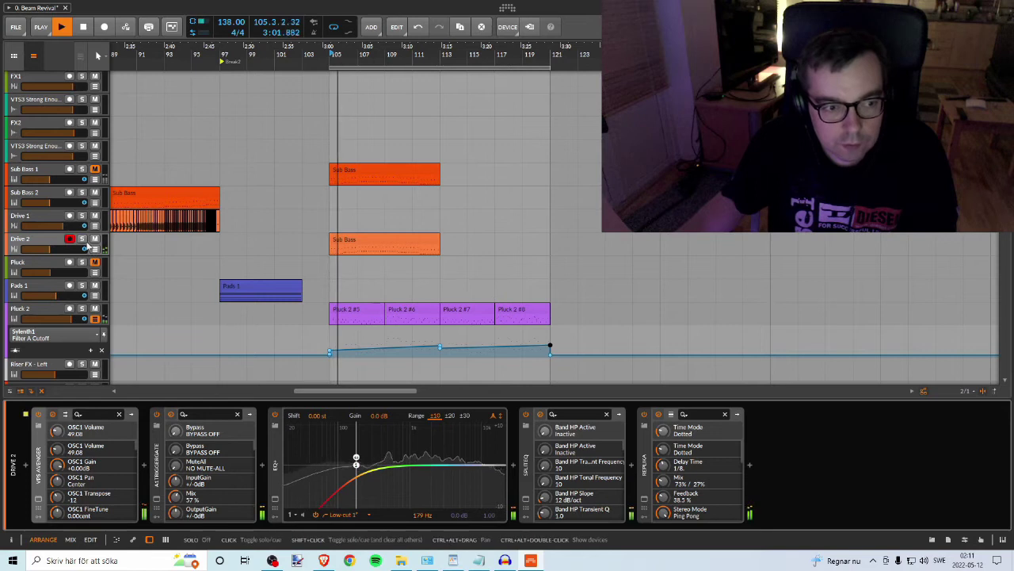
pyautogui.moveTo(355, 461)
pyautogui.mouseDown()
pyautogui.moveTo(313, 462)
pyautogui.moveTo(410, 463)
pyautogui.moveTo(341, 463)
pyautogui.moveTo(356, 464)
pyautogui.mouseUp()
pyautogui.press('space')
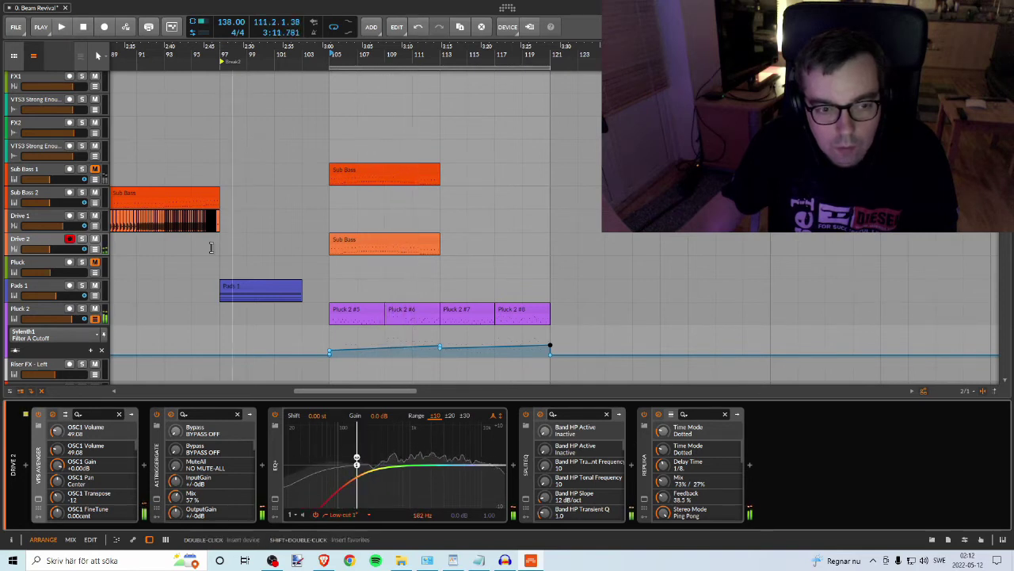
# Step: Play the section from bar 105 with Drive 2 muted and Sub Bass 1 unmuted
pyautogui.press('space')
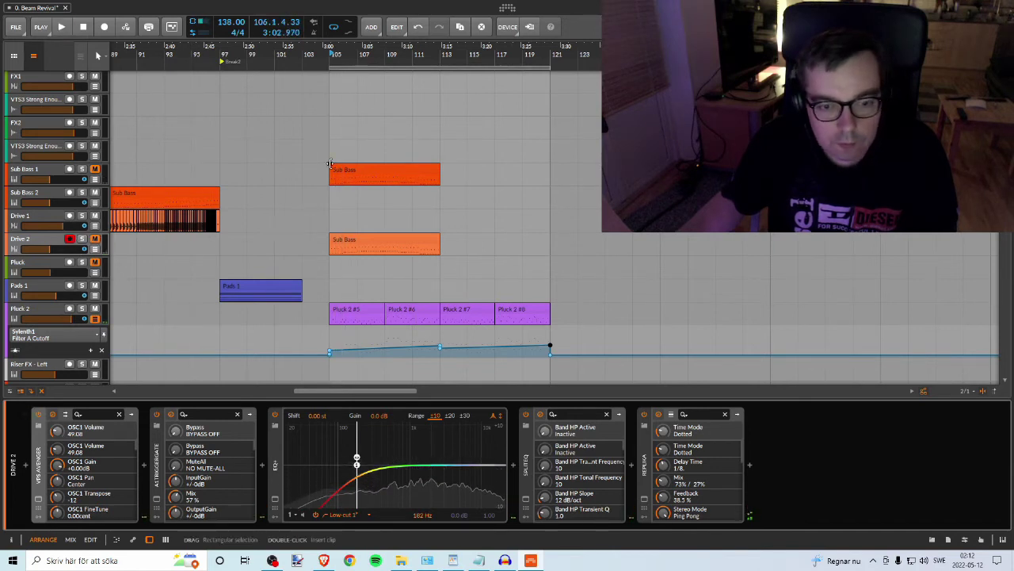
pyautogui.press('space')
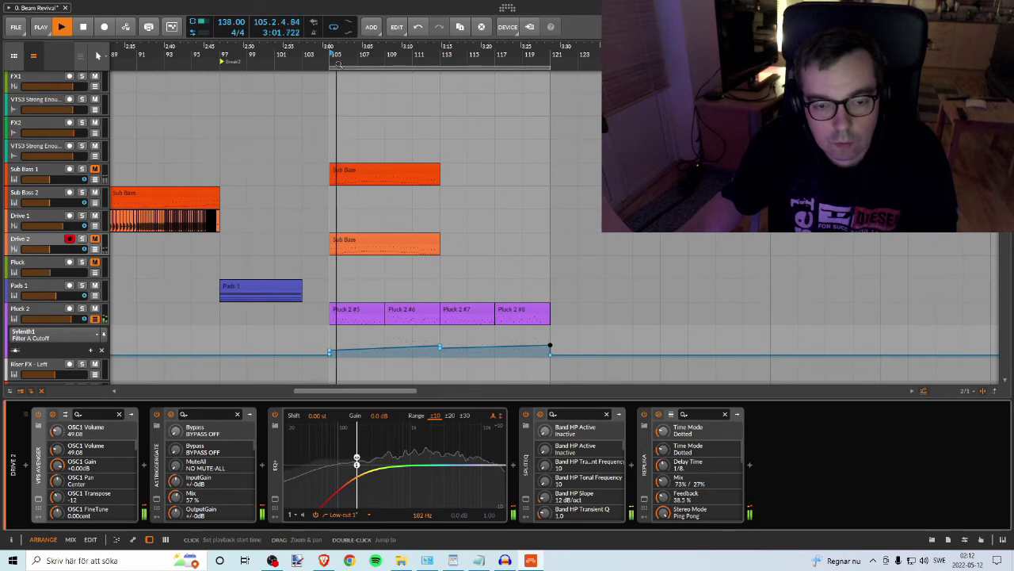
pyautogui.scroll(5, 82, 210)
pyautogui.scroll(-3, 83, 210)
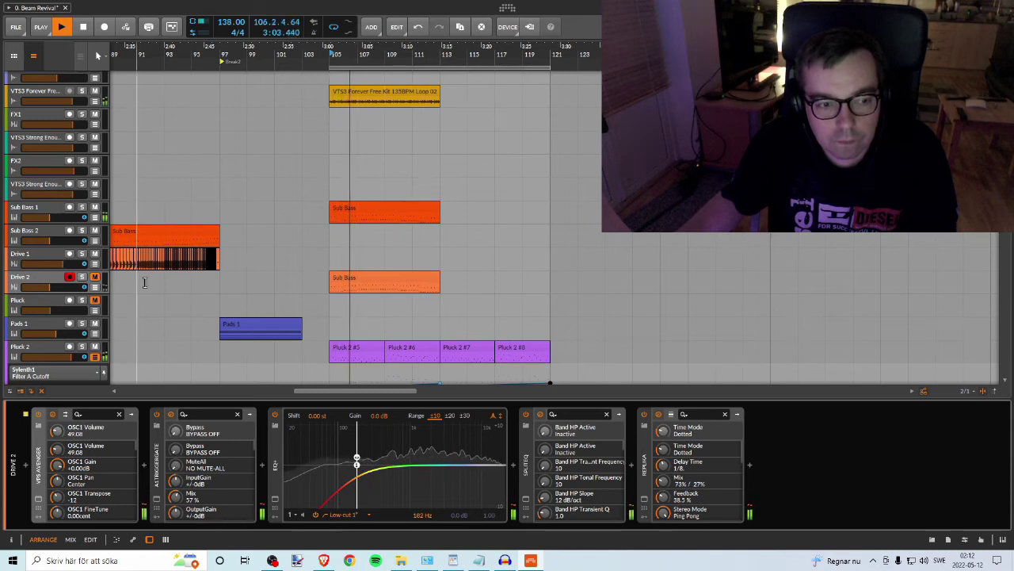
# Step: Unmute Drive 2, raise its volume to about -10.1 dB, and mute Sub Bass 1 again before replaying from bar 105
pyautogui.click(82, 277)
pyautogui.moveTo(58, 288); pyautogui.dragTo(66, 288)
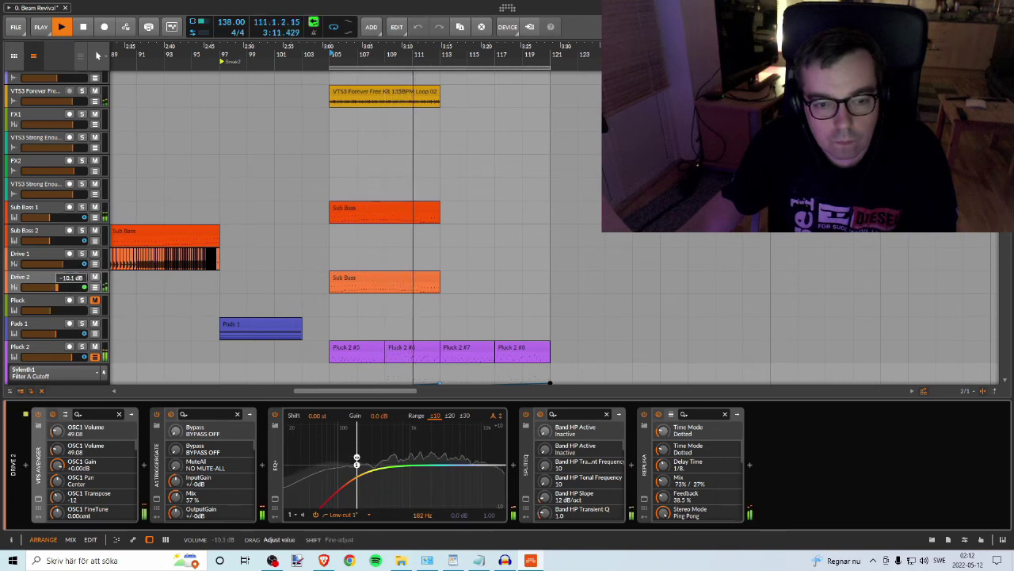
pyautogui.click(94, 207)
pyautogui.press('space')
pyautogui.press('space')
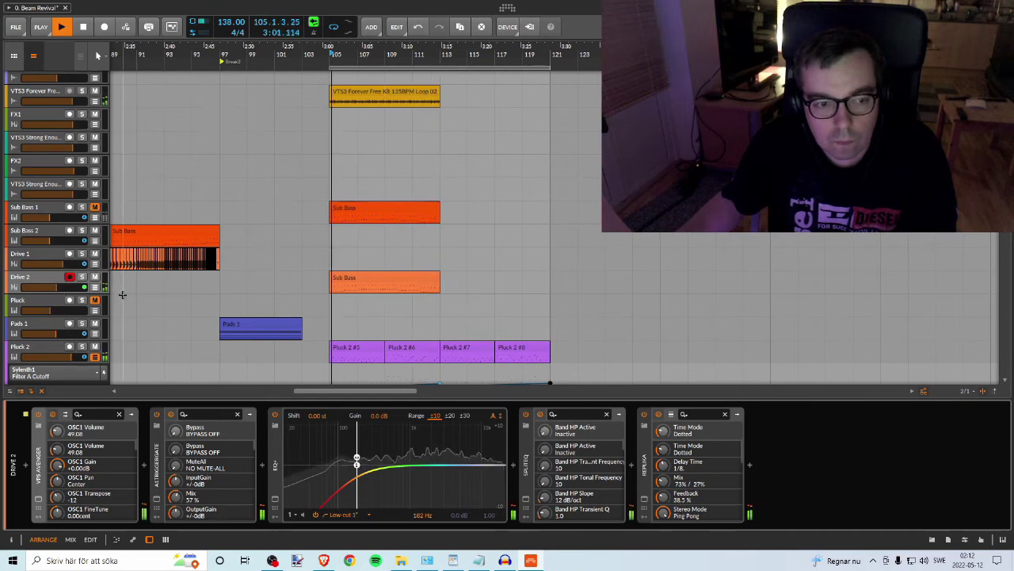
# Step: Raise the Drive 2 track's volume to about -7.3 dB during playback
pyautogui.click(368, 279)
pyautogui.click(48, 286)
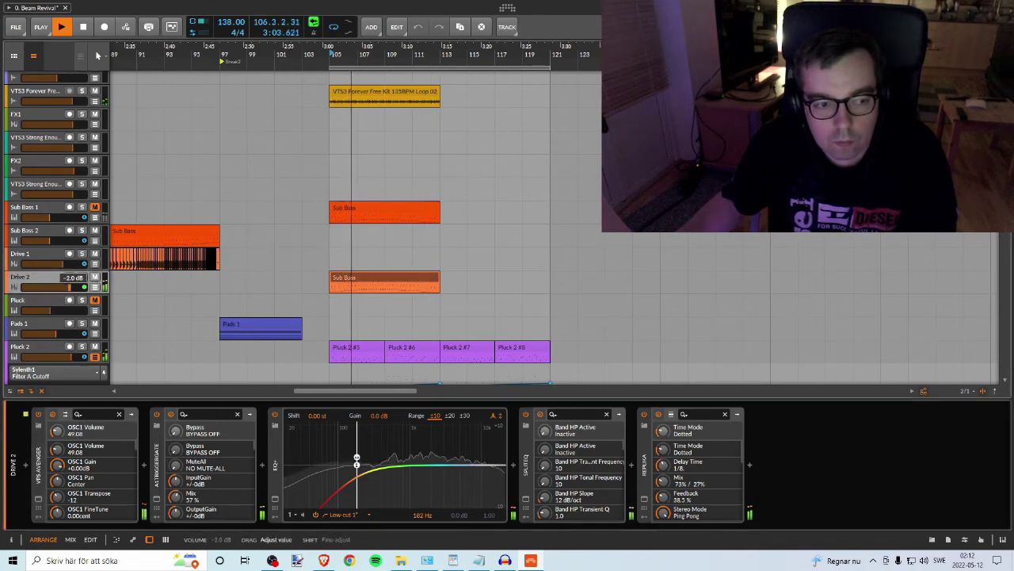
pyautogui.moveTo(62, 286); pyautogui.dragTo(62, 286)
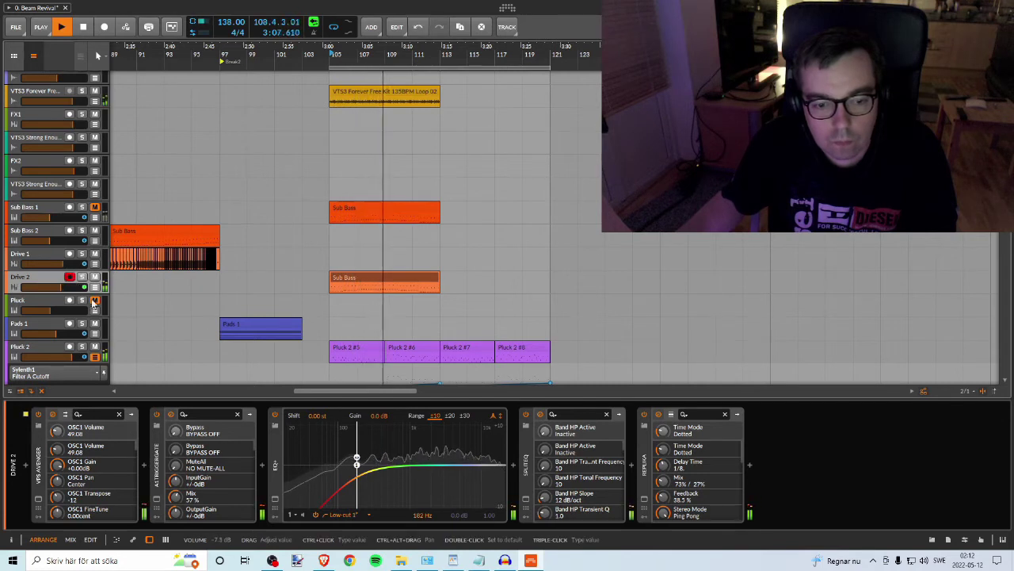
# Step: Raise the low-cut frequency in Drive 2's EQ+ to 843 Hz, unmute Sub Bass 1, and replay from bar 105
pyautogui.moveTo(357, 459); pyautogui.dragTo(396, 460)
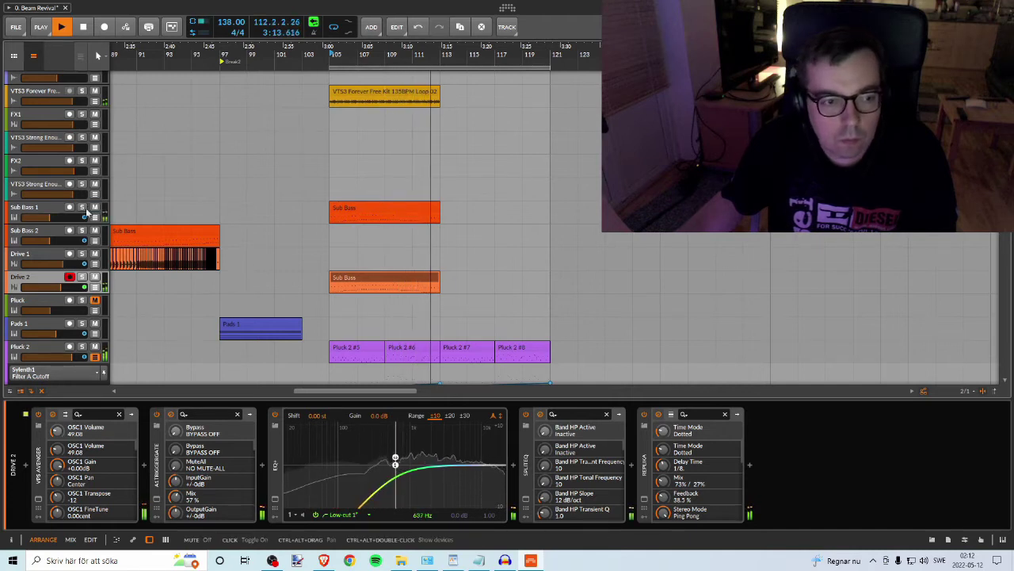
pyautogui.scroll(3, 294, 245)
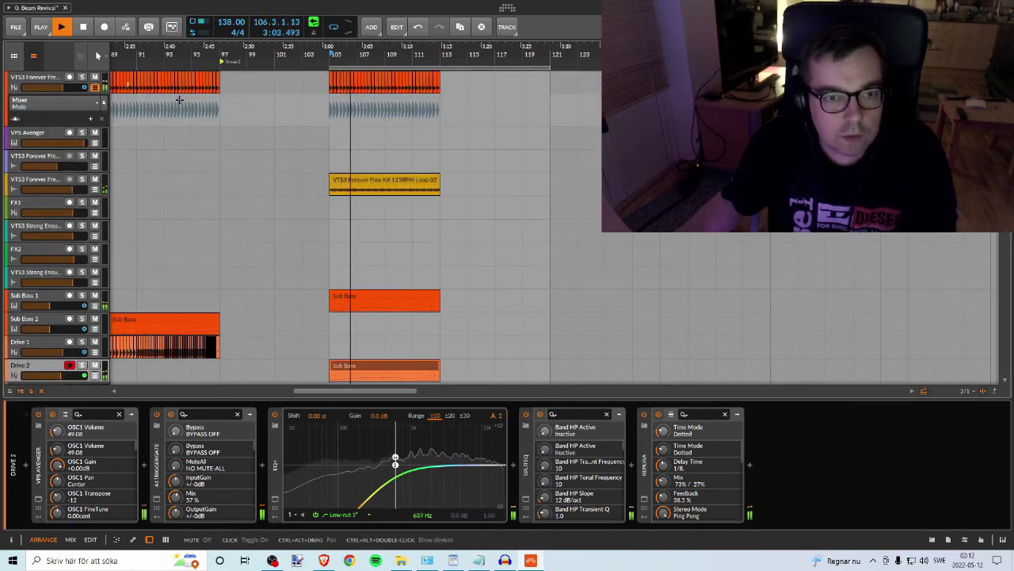
pyautogui.scroll(-5, 409, 243)
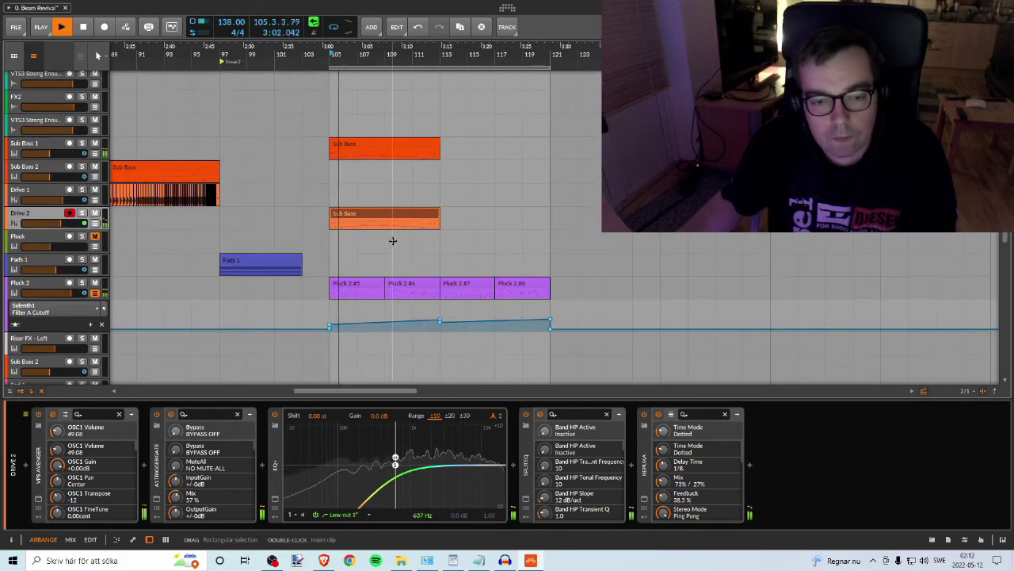
pyautogui.scroll(3, 392, 237)
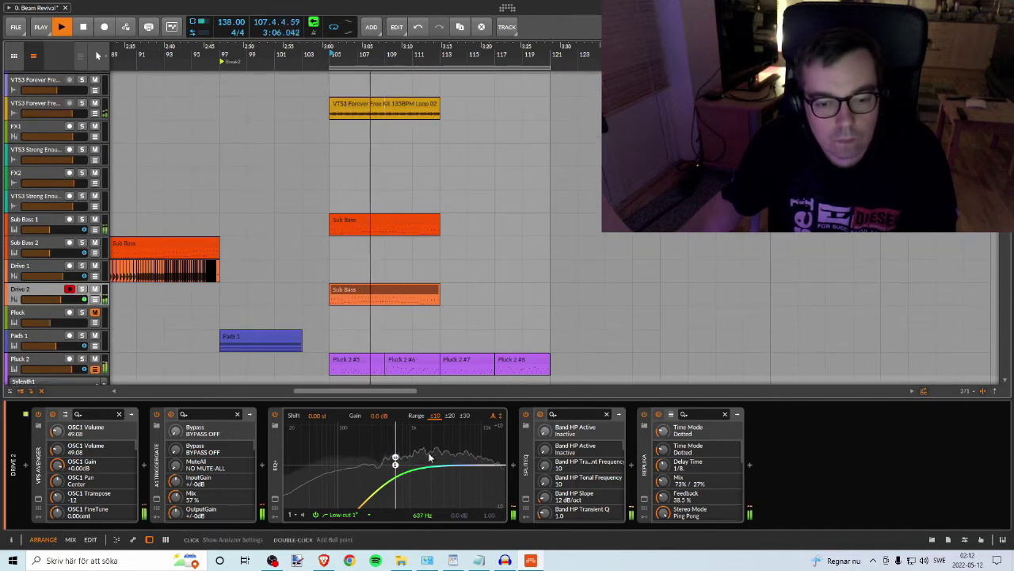
pyautogui.moveTo(400, 469); pyautogui.dragTo(407, 469)
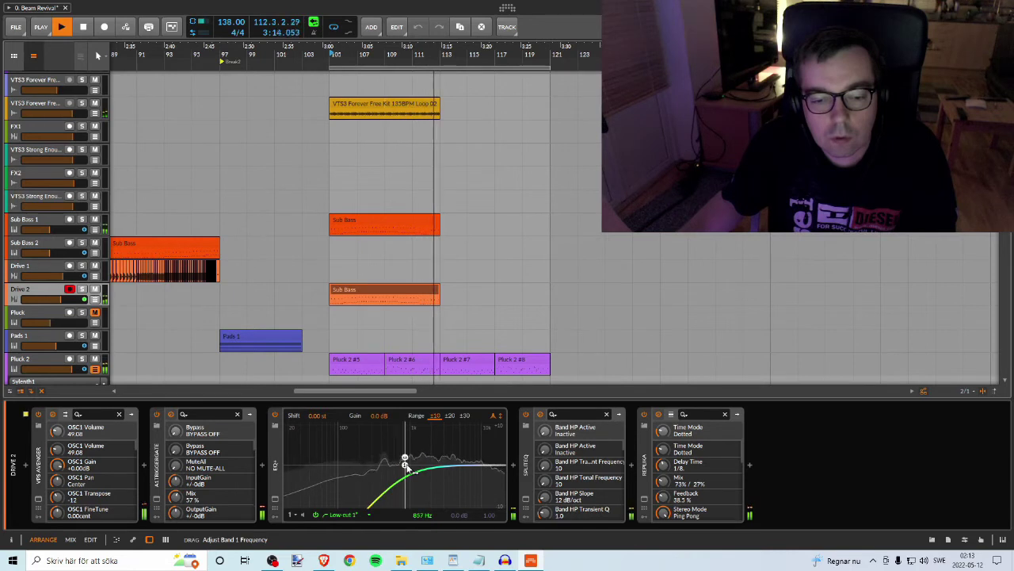
pyautogui.press('space')
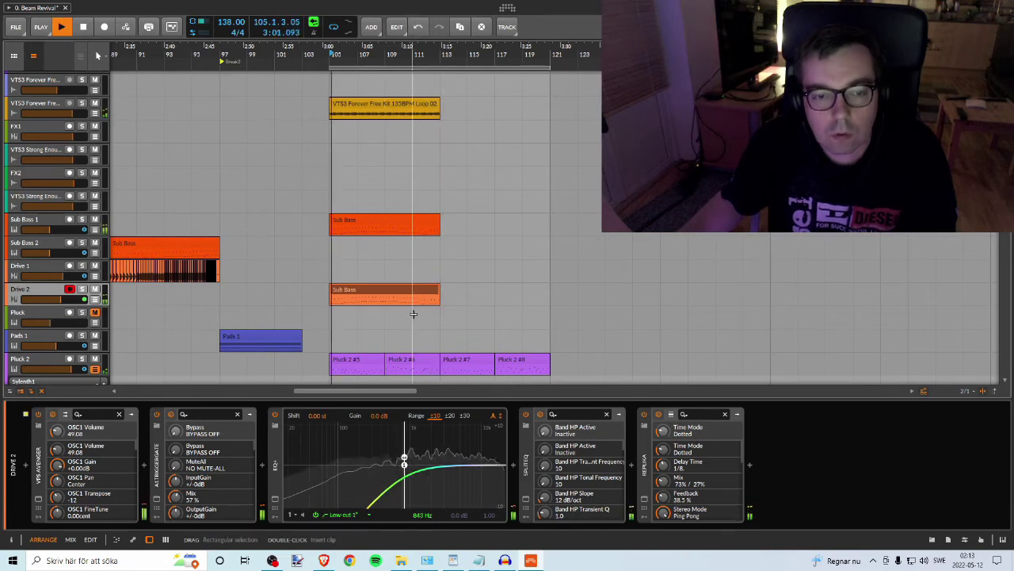
# Step: Select the Sub Bass 1 track and look over its devices and the surrounding tracks while the section plays
pyautogui.click(40, 223)
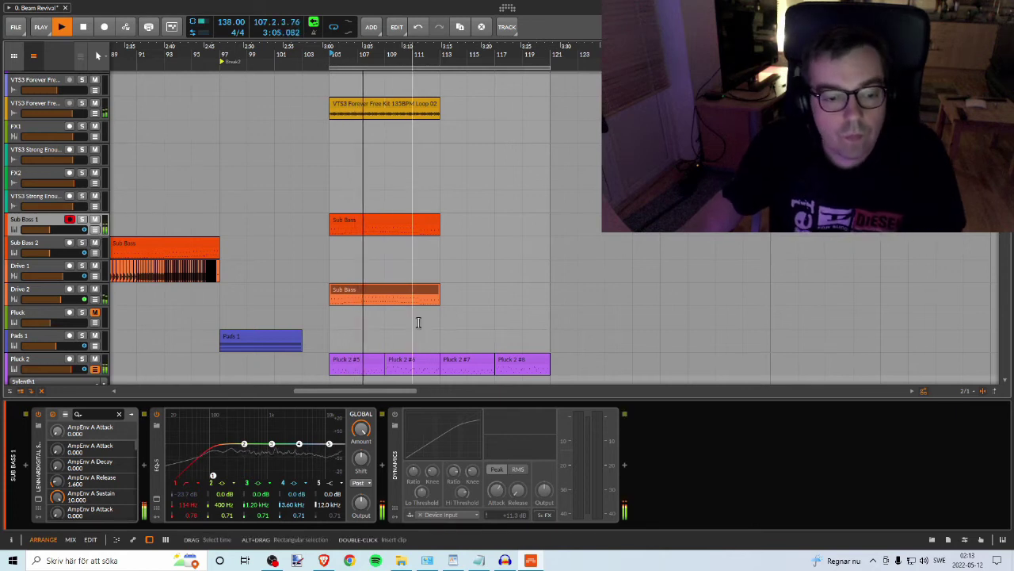
pyautogui.scroll(3, 405, 265)
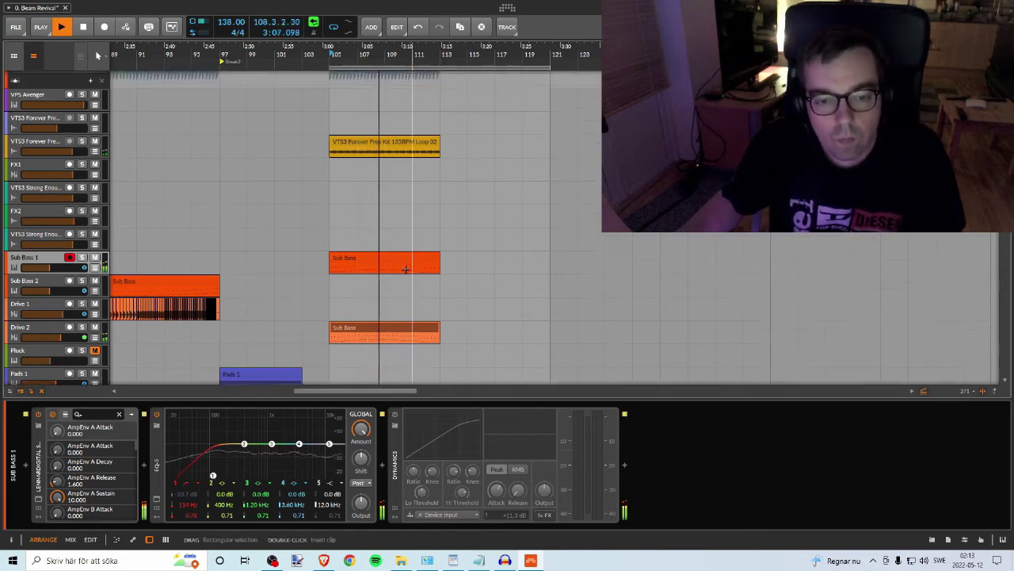
pyautogui.scroll(-4, 406, 265)
pyautogui.scroll(1, 405, 264)
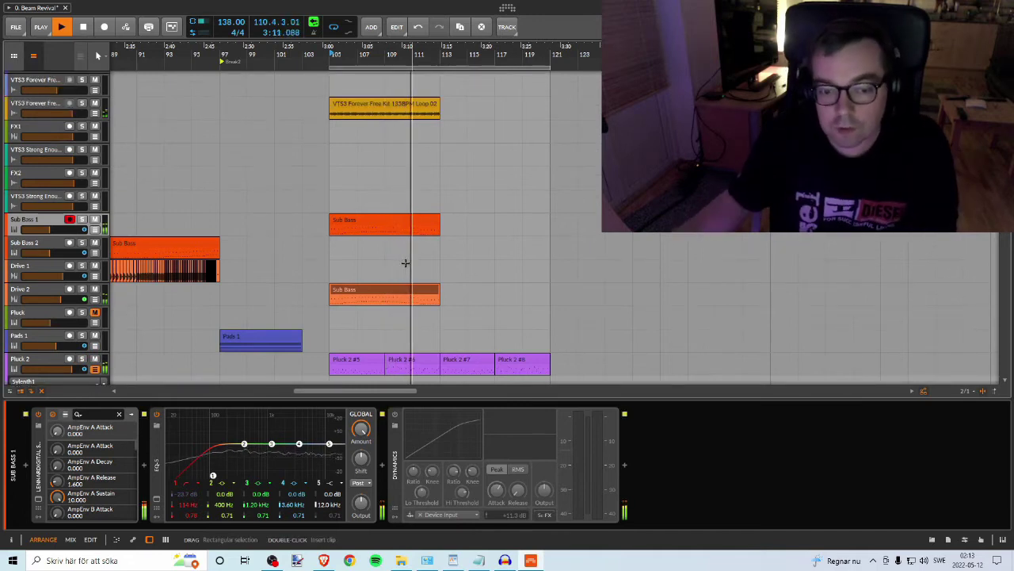
pyautogui.scroll(2, 412, 254)
pyautogui.scroll(-3, 395, 219)
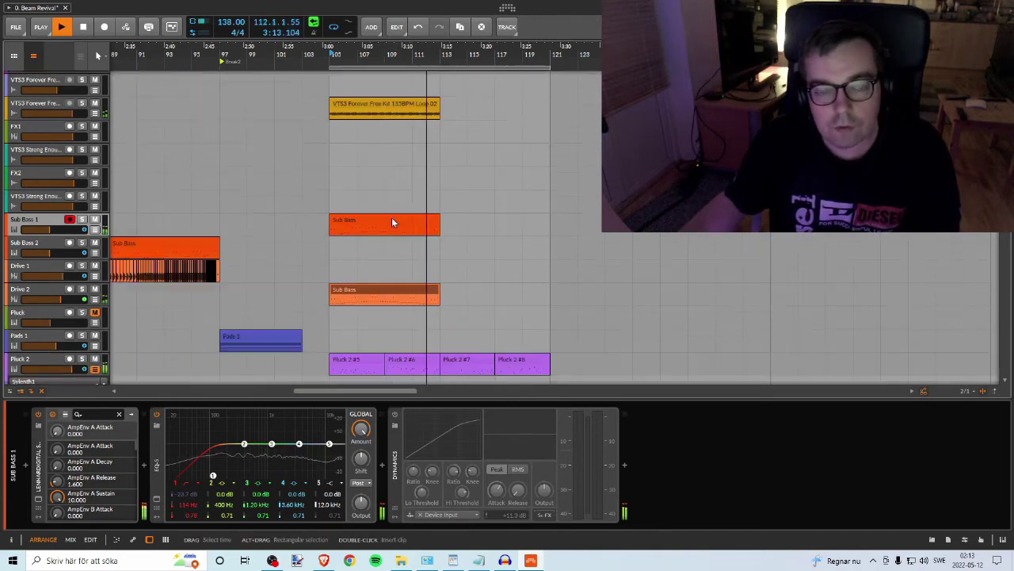
pyautogui.scroll(-2, 430, 302)
pyautogui.scroll(-2, 430, 297)
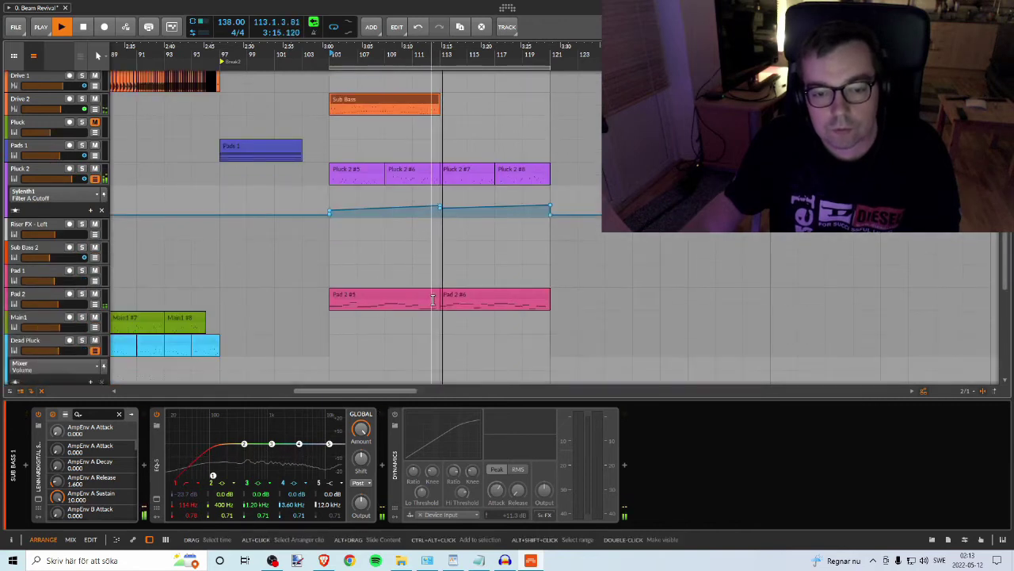
# Step: Restart playback from bar 105 and briefly solo Pad 2 to hear it on its own
pyautogui.press('space')
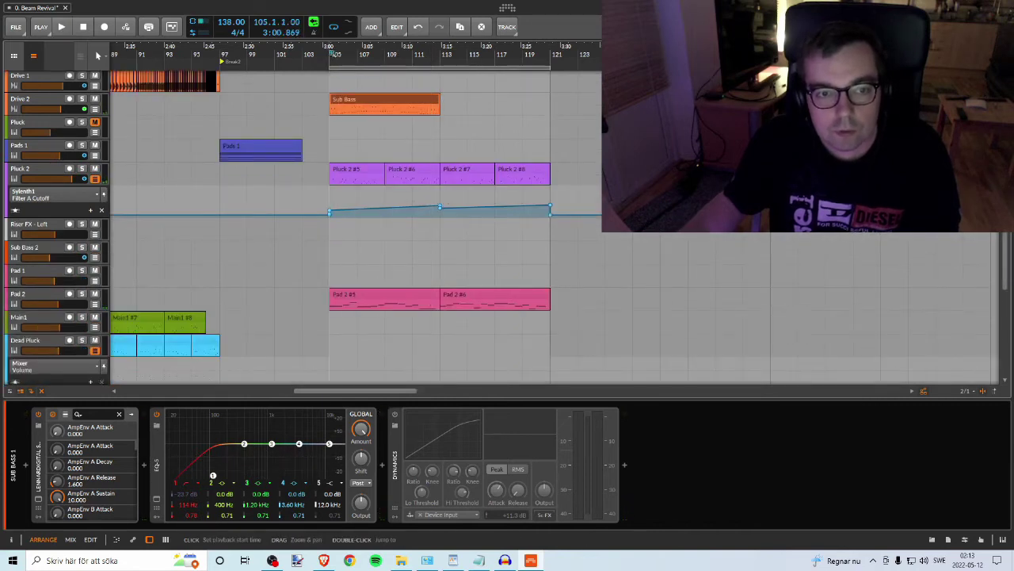
pyautogui.press('space')
pyautogui.click(82, 294)
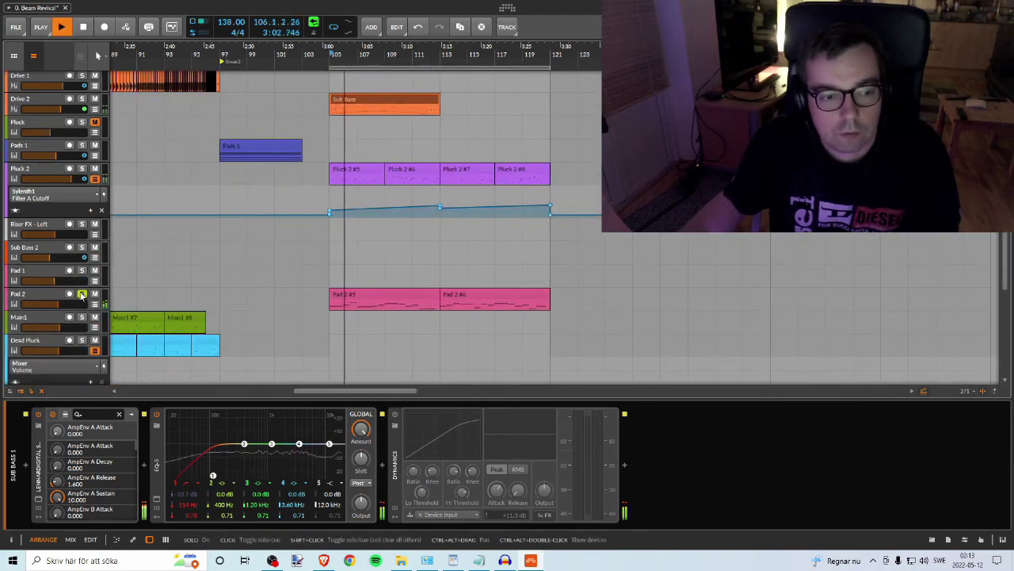
pyautogui.click(82, 294)
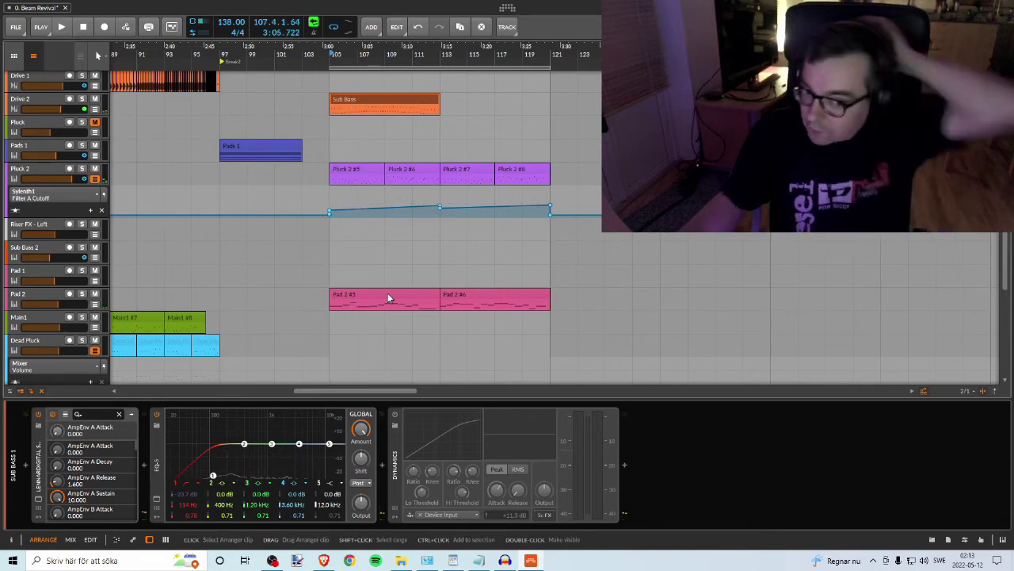
# Step: Select the Pad 2 track, solo it, and open the window of its ShaperBox 2 device
pyautogui.click(368, 300)
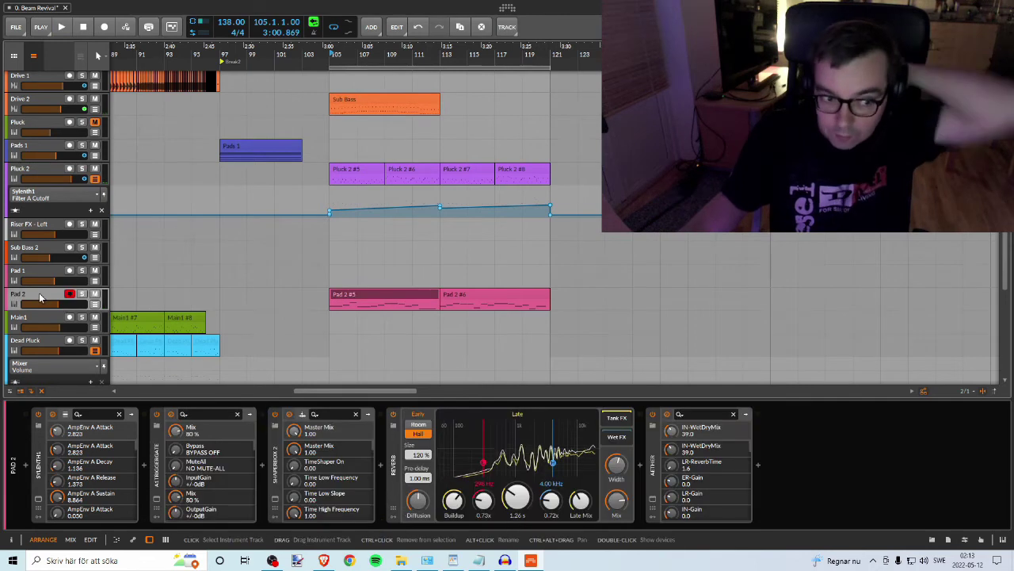
pyautogui.click(81, 295)
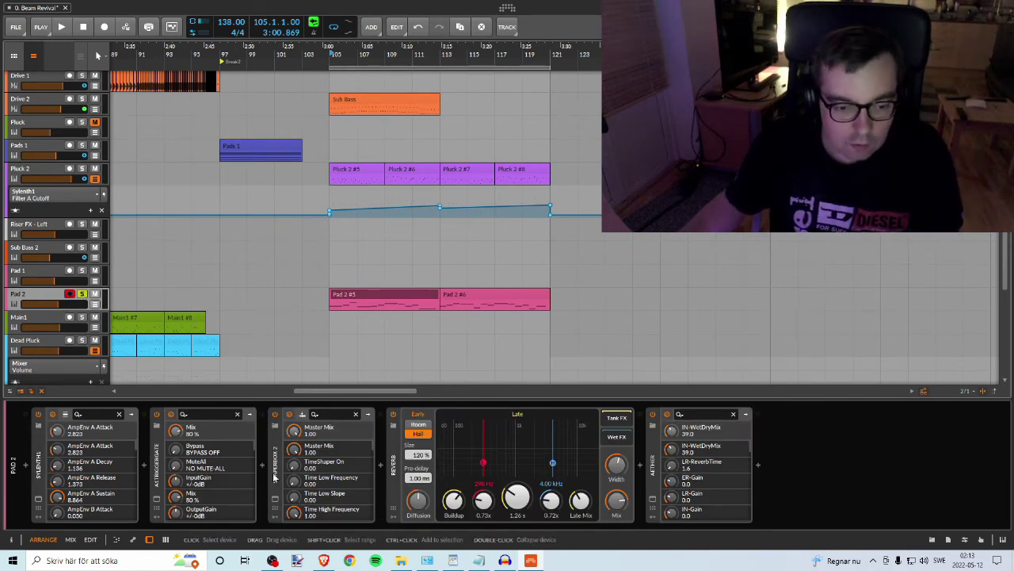
pyautogui.click(275, 499)
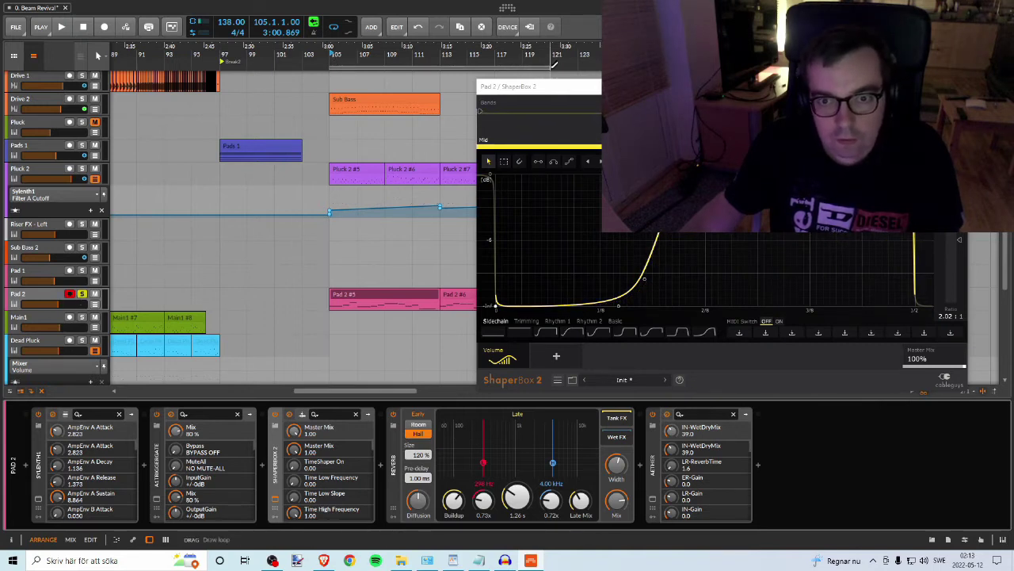
# Step: Shorten the loop range to end at bar 113 and play the soloed Pad 2 from bar 105
pyautogui.moveTo(548, 67); pyautogui.dragTo(469, 75)
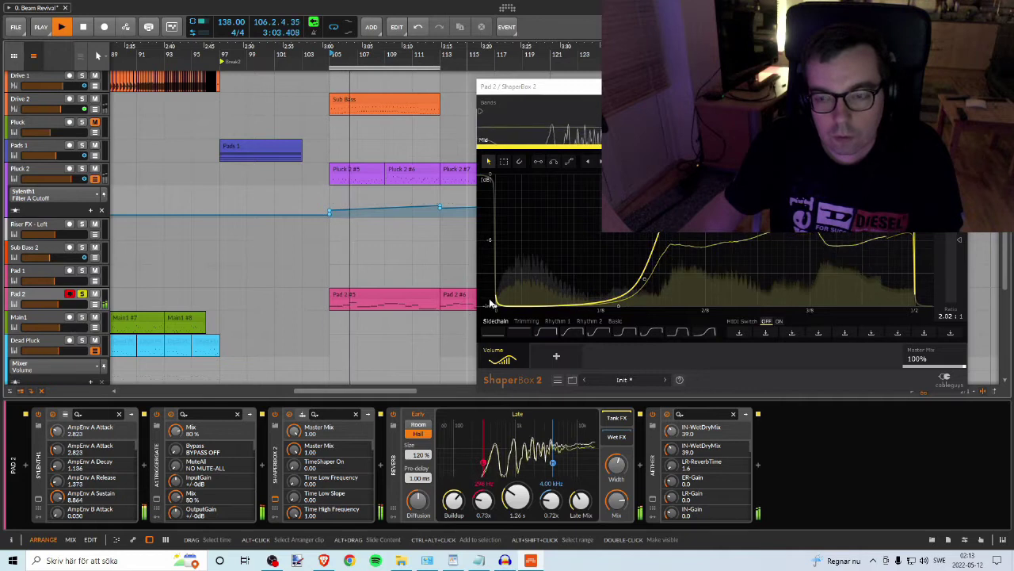
pyautogui.press('space')
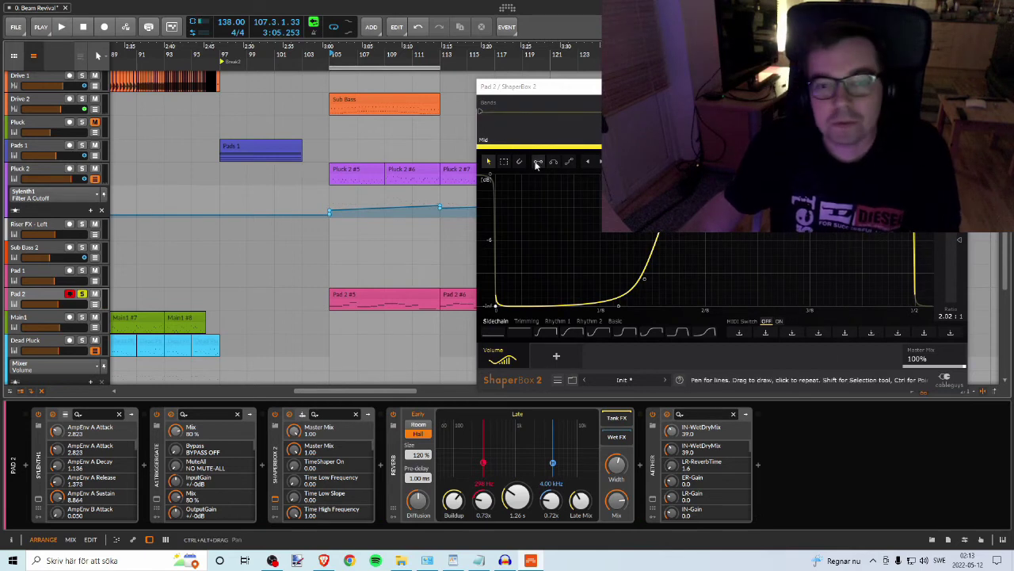
pyautogui.press('space')
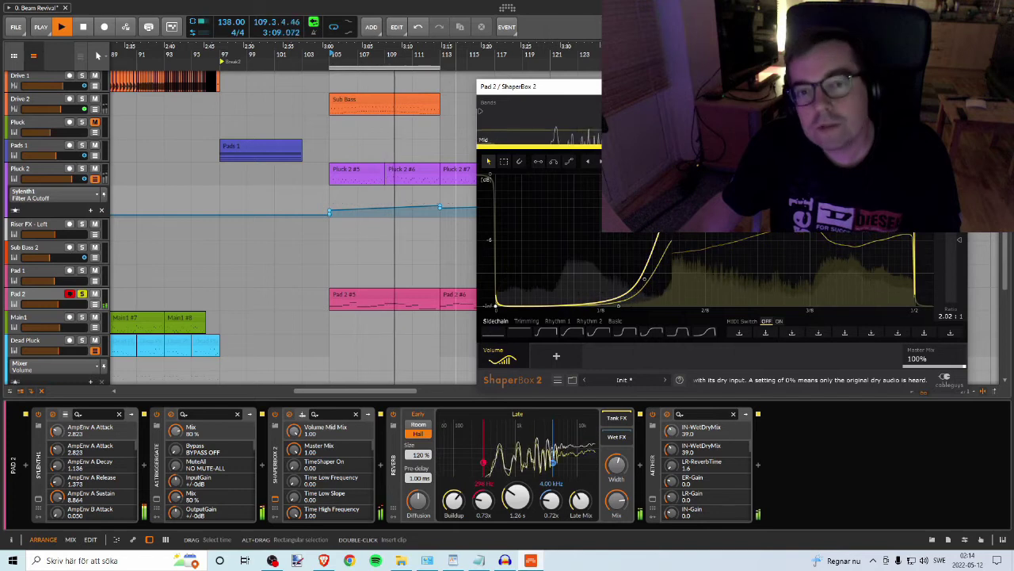
# Step: Turn off Pad 2's solo, replay from bar 105, and raise the Pad 2 track's volume slightly
pyautogui.click(82, 295)
pyautogui.press('space')
pyautogui.press('space')
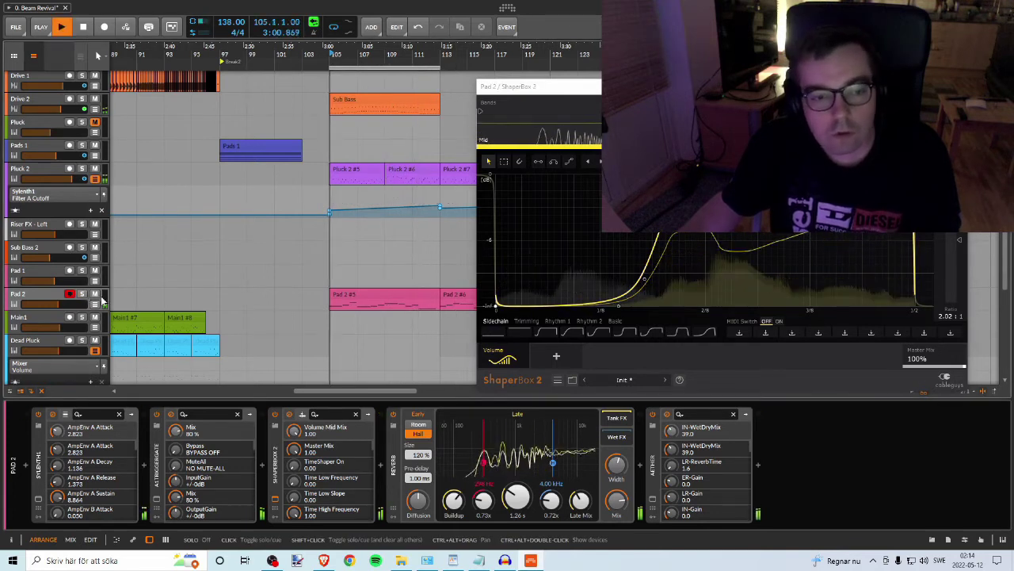
pyautogui.moveTo(59, 304); pyautogui.dragTo(63, 304)
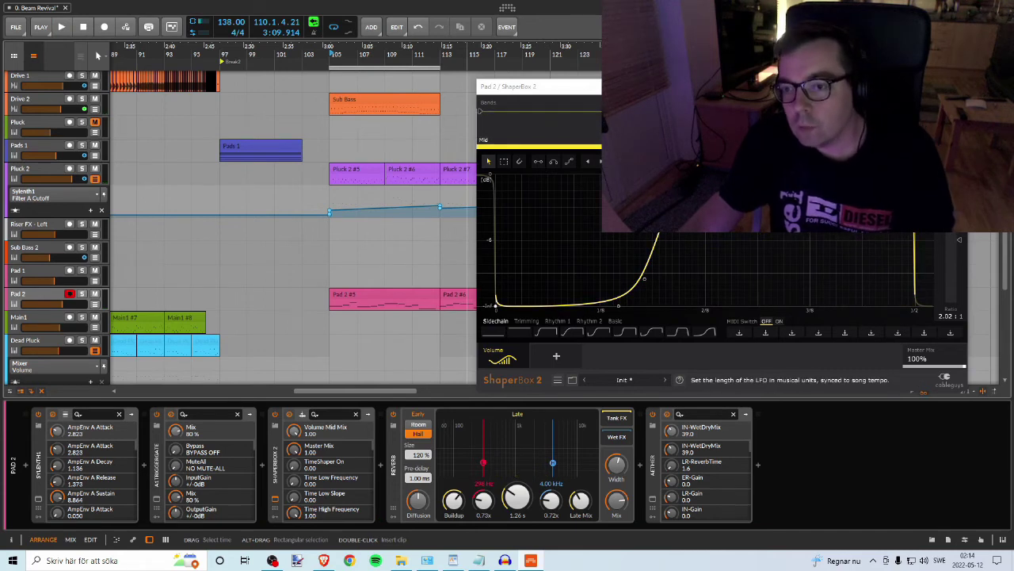
# Step: Try a 1/4 LFO length in Pad 2's ShaperBox 2 and play the track soloed from bar 105
pyautogui.click(806, 161)
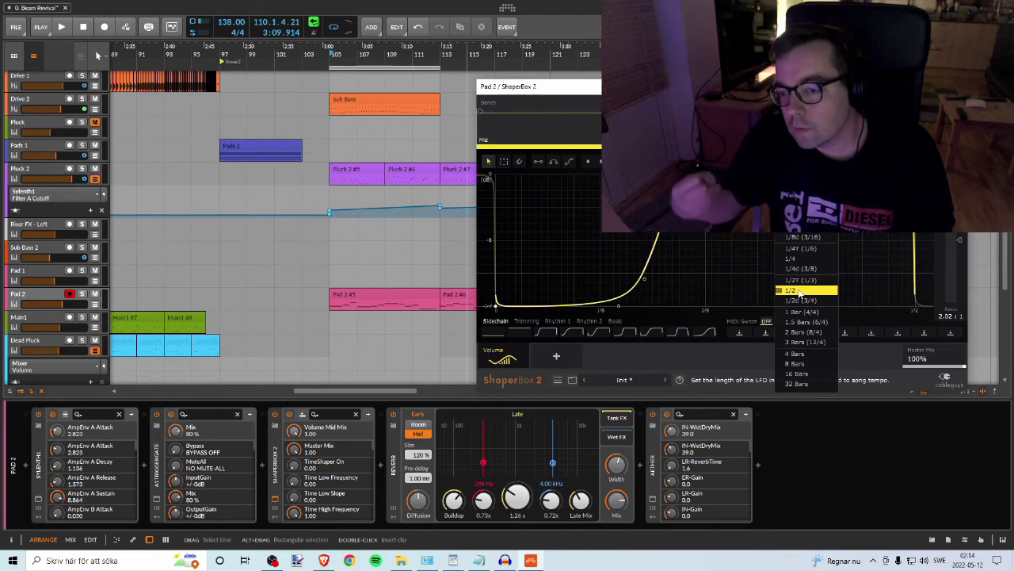
pyautogui.click(814, 259)
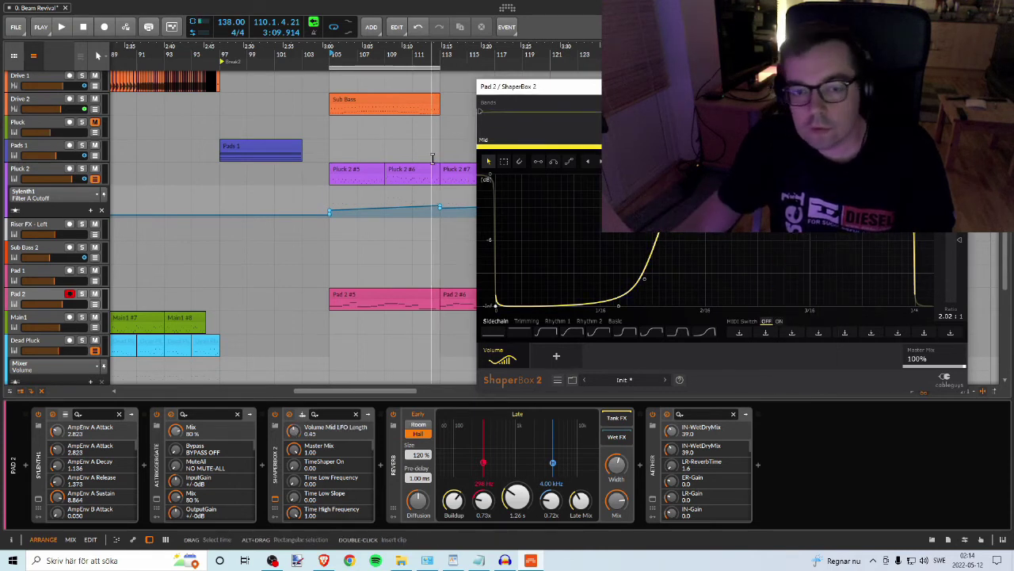
pyautogui.press('space')
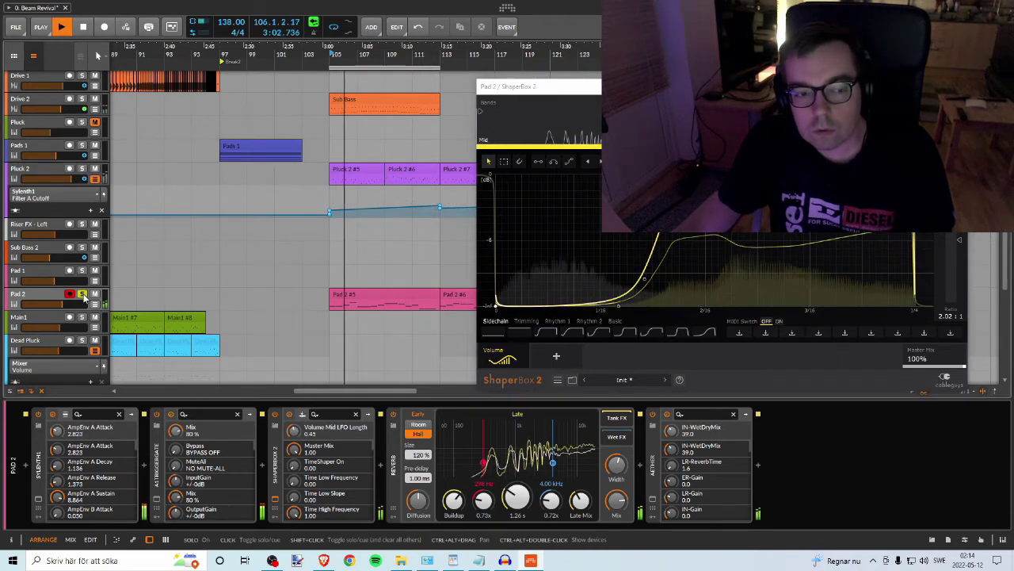
pyautogui.click(82, 294)
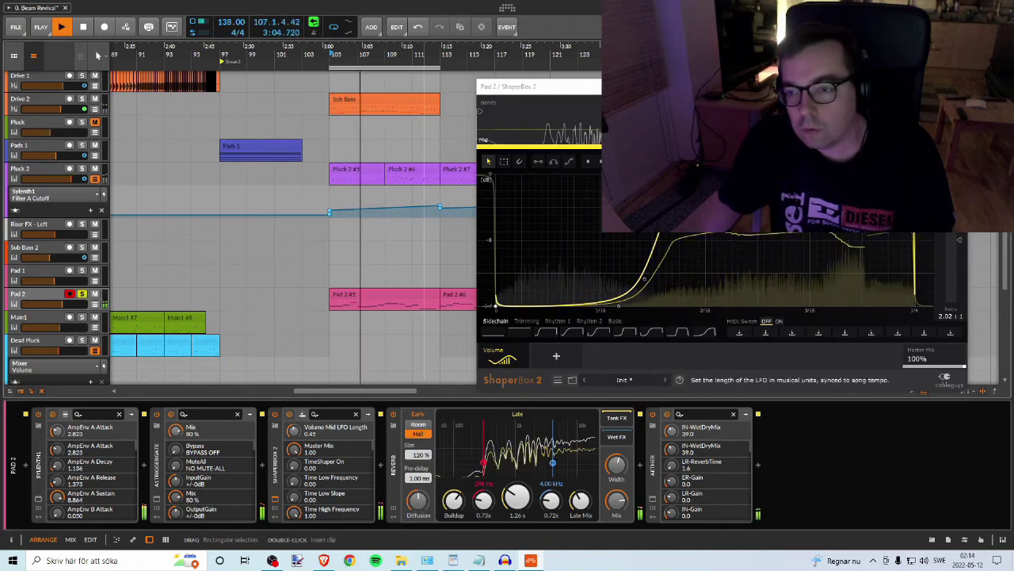
# Step: Try LFO lengths of 1/2 and 2 Bars in Pad 2's ShaperBox 2 while playing the soloed track
pyautogui.click(792, 321)
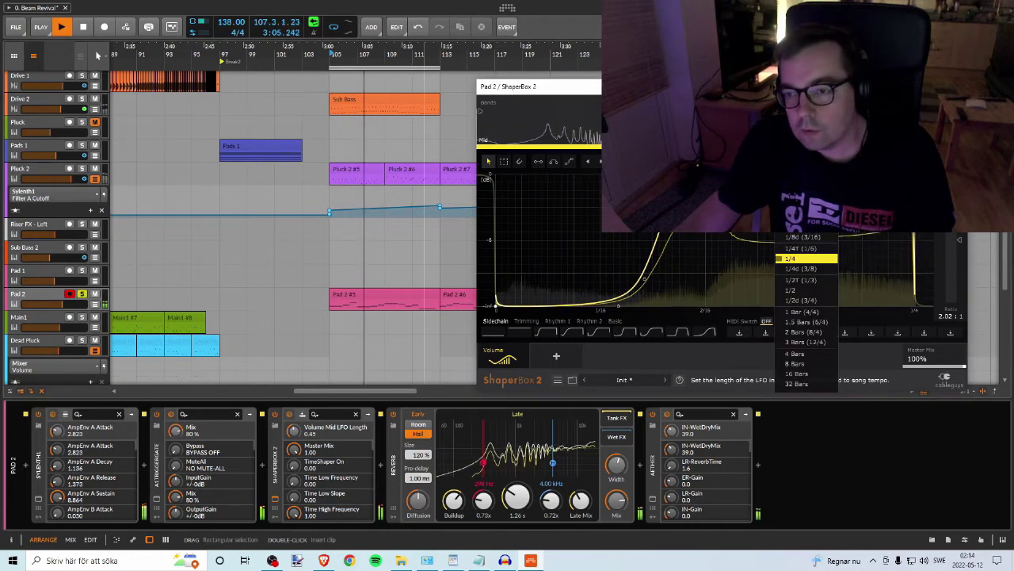
pyautogui.click(792, 290)
pyautogui.click(792, 290)
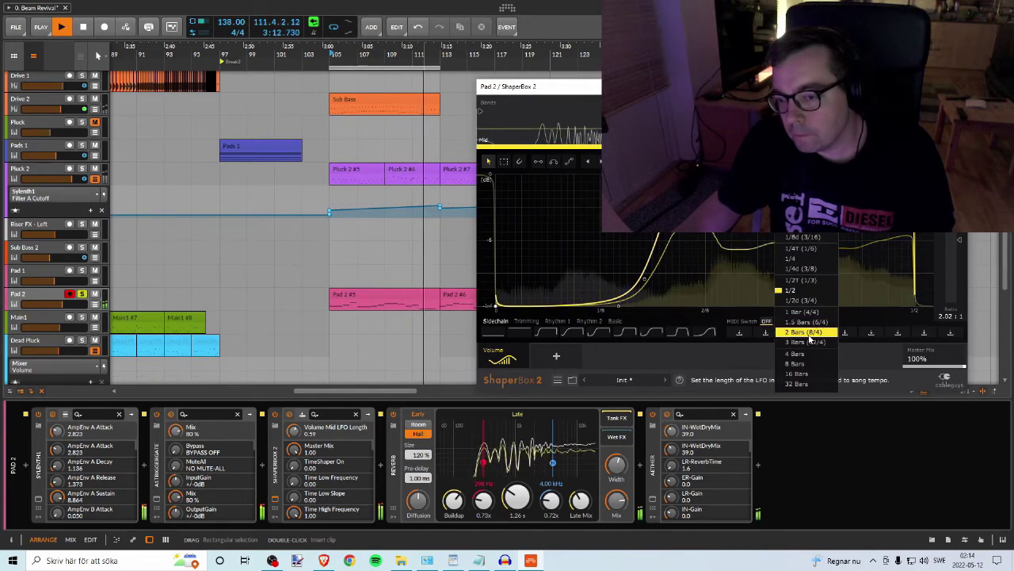
pyautogui.click(809, 336)
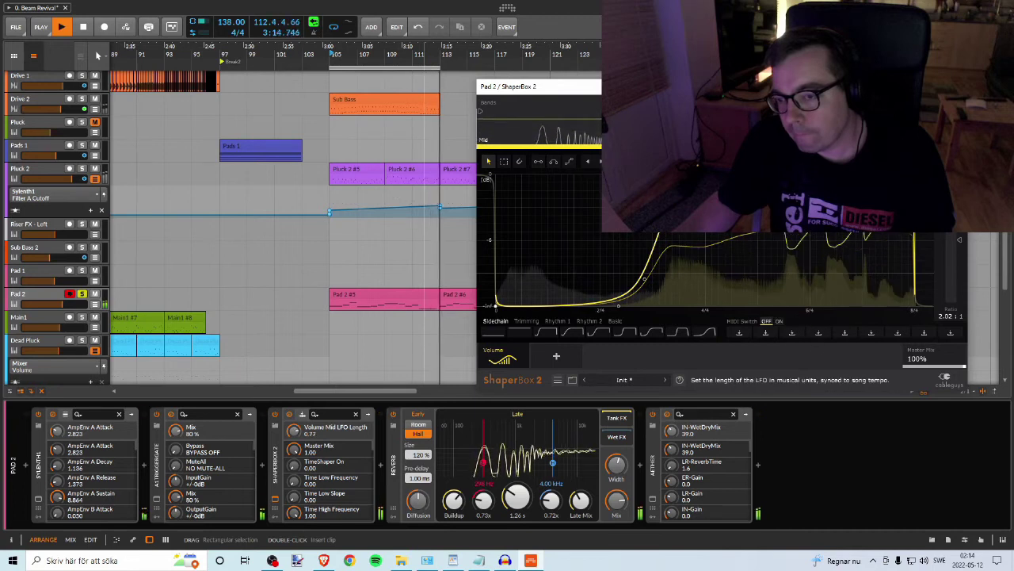
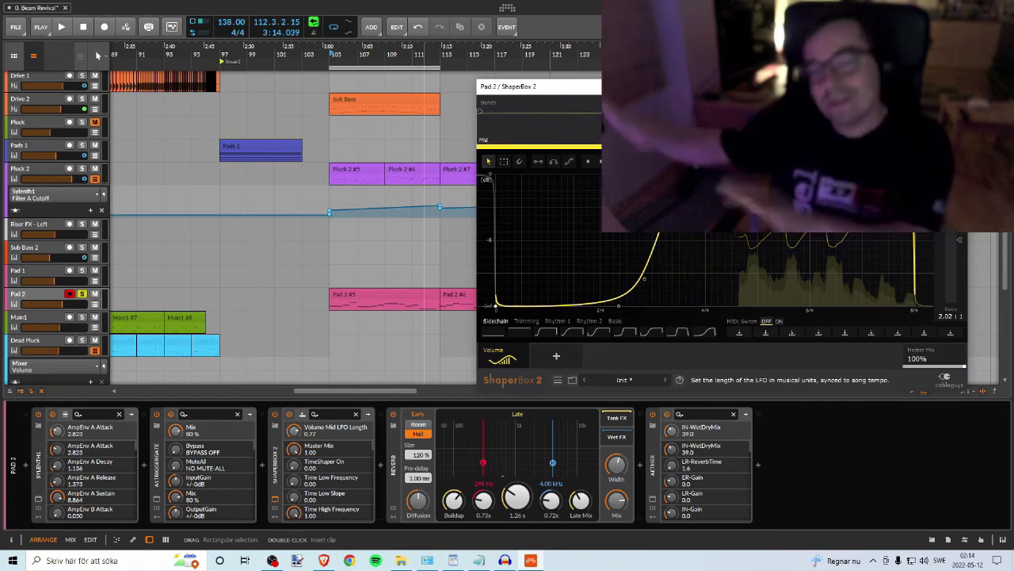
pyautogui.press('space')
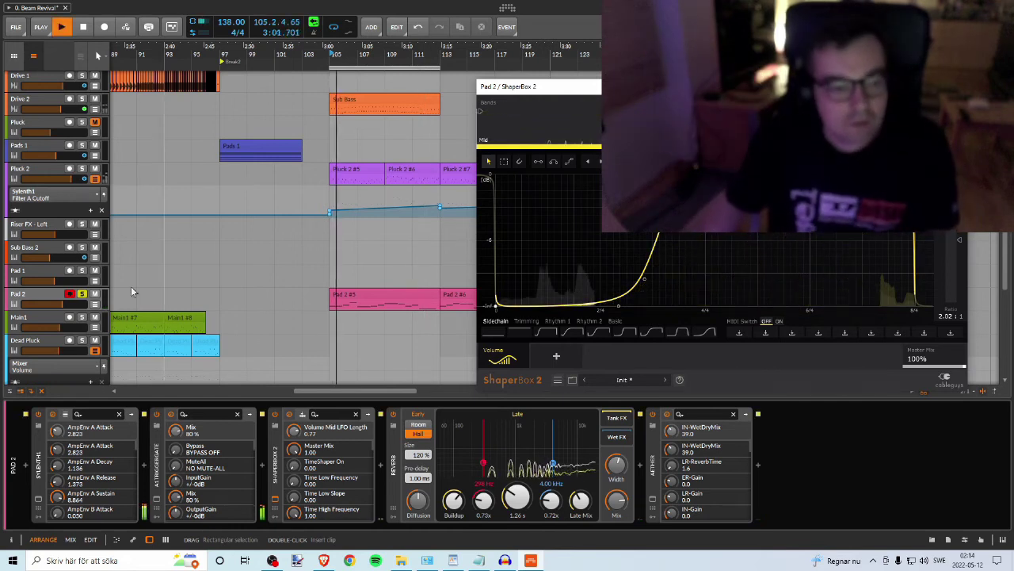
# Step: Turn off Pad 2's solo, set its ShaperBox 2 LFO length to 3 Bars, and replay from bar 105
pyautogui.click(82, 293)
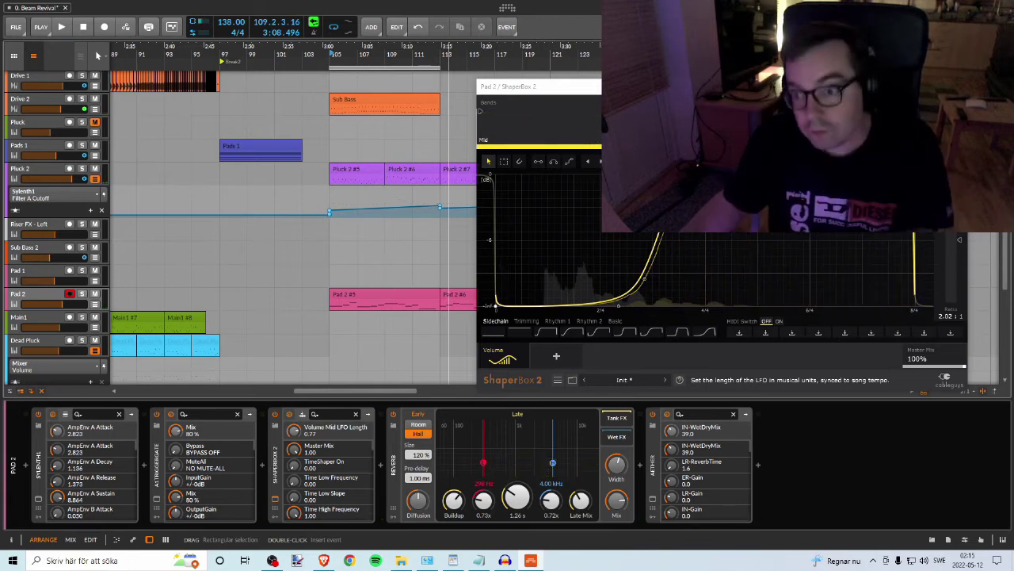
pyautogui.click(802, 225)
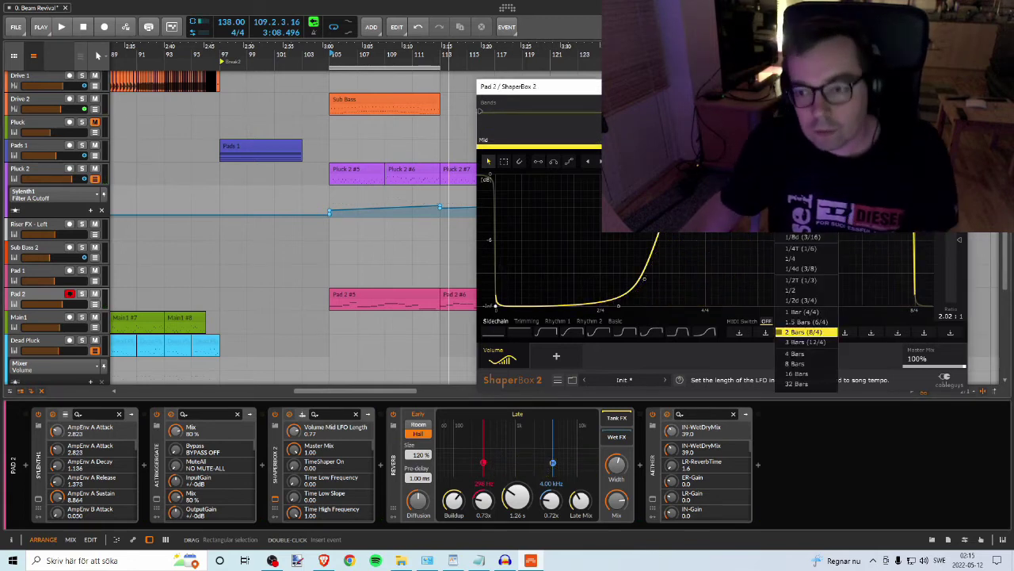
pyautogui.click(810, 342)
pyautogui.press('space')
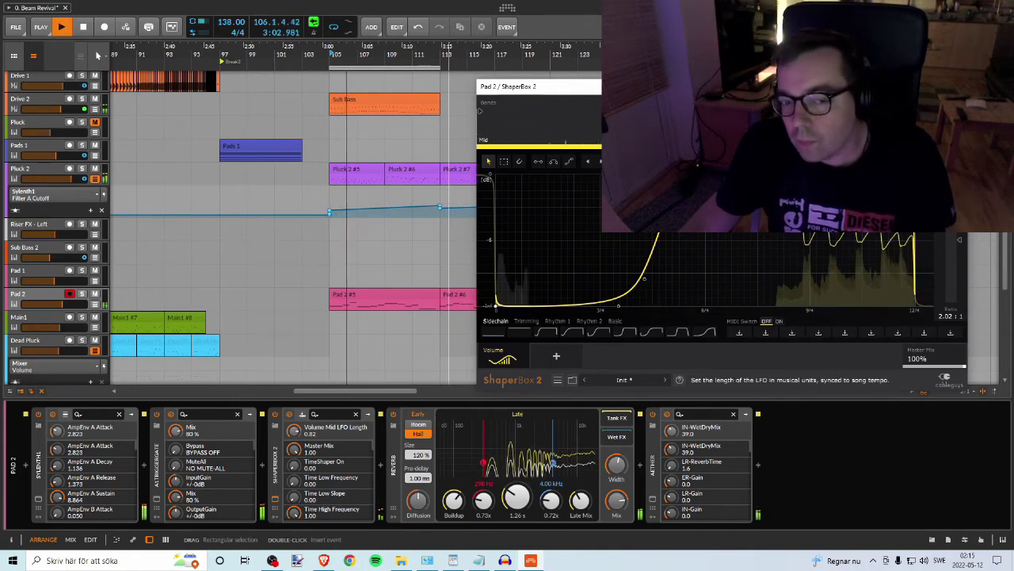
# Step: Try LFO lengths of 1.5 Bars and 1 Bar in Pad 2's ShaperBox 2 and replay from bar 105
pyautogui.click(808, 227)
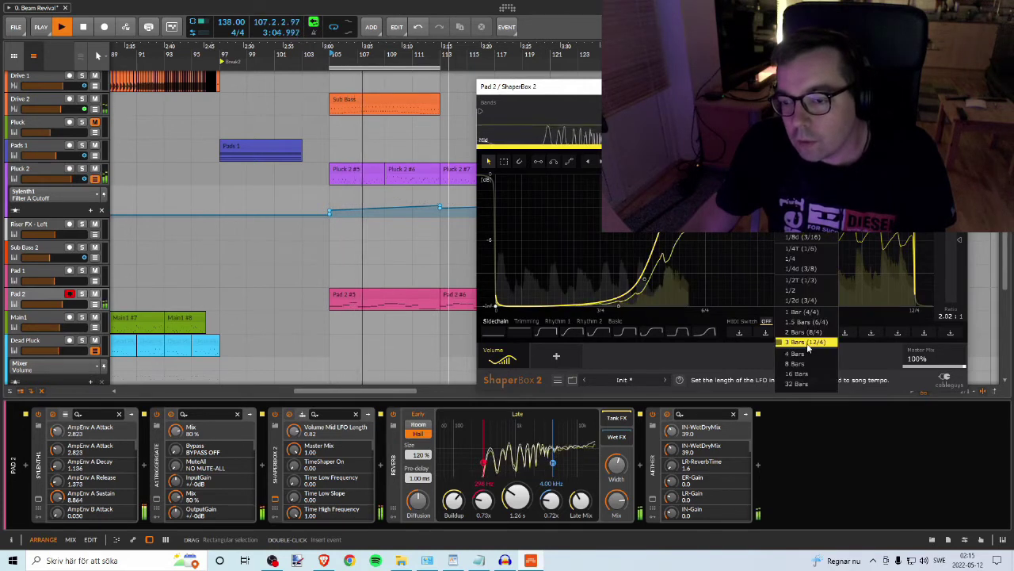
pyautogui.click(807, 322)
pyautogui.click(808, 226)
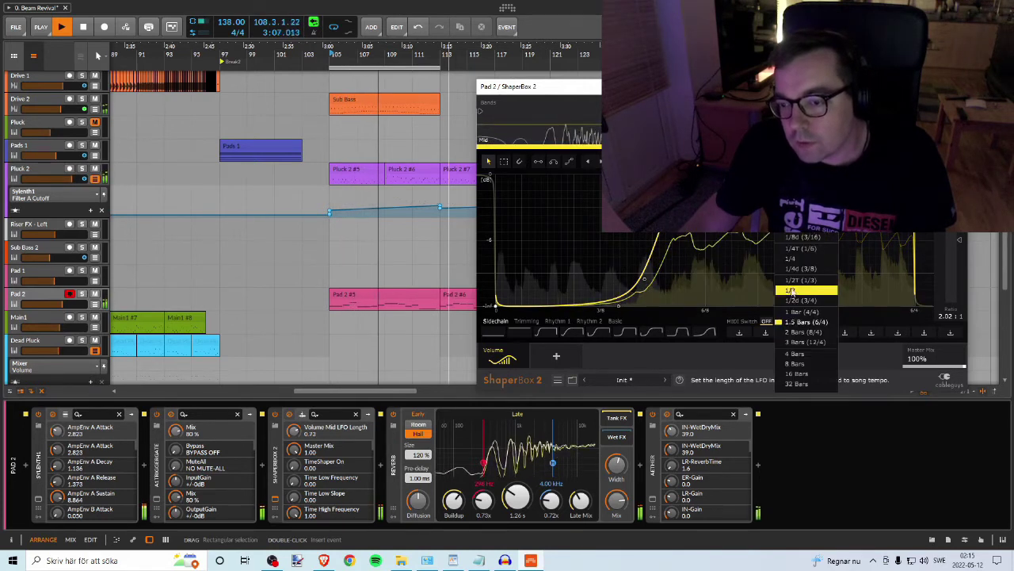
pyautogui.click(807, 290)
pyautogui.press('space')
pyautogui.press('space')
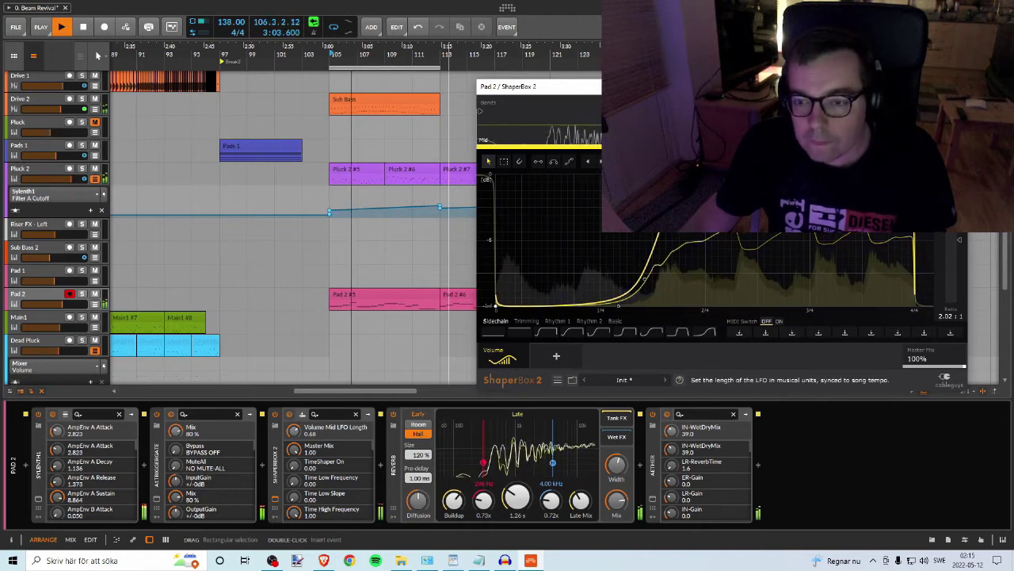
# Step: Try LFO lengths of 4 Bars and 1/2T (1/3) in Pad 2's ShaperBox 2, replaying from bar 105 for each
pyautogui.press('space')
pyautogui.click(802, 225)
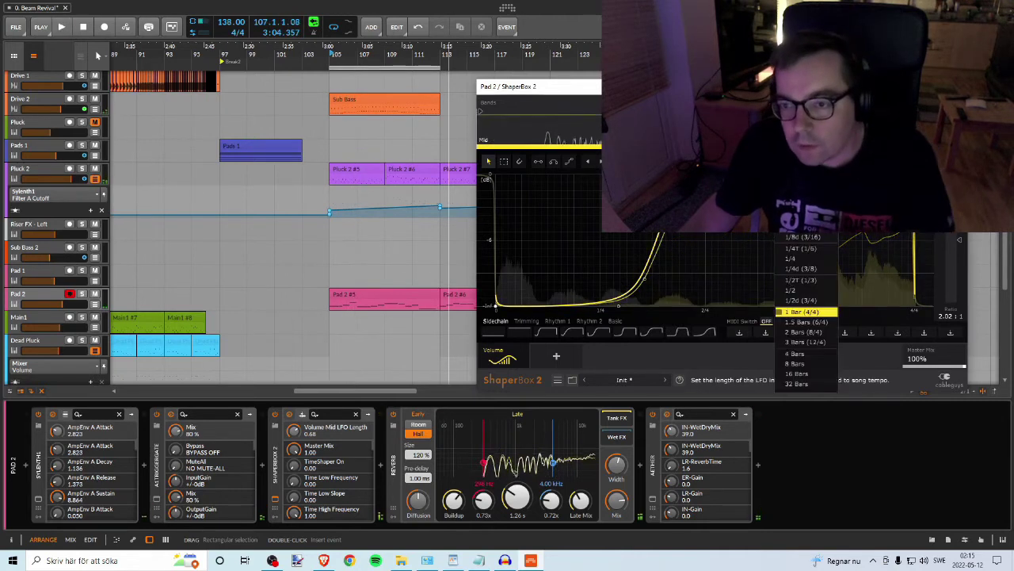
pyautogui.click(796, 362)
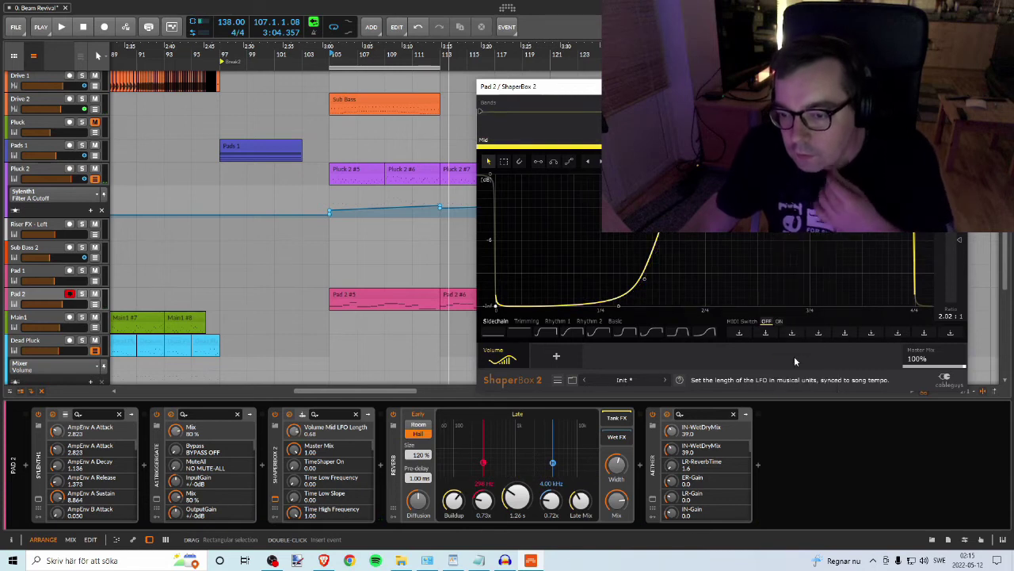
pyautogui.press('space')
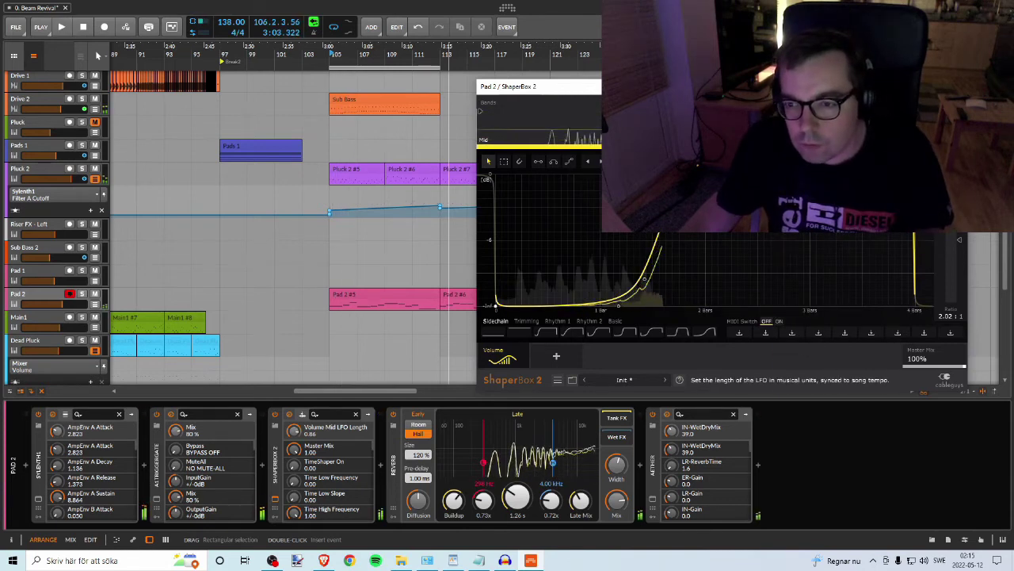
pyautogui.click(800, 162)
pyautogui.click(815, 283)
pyautogui.press('space')
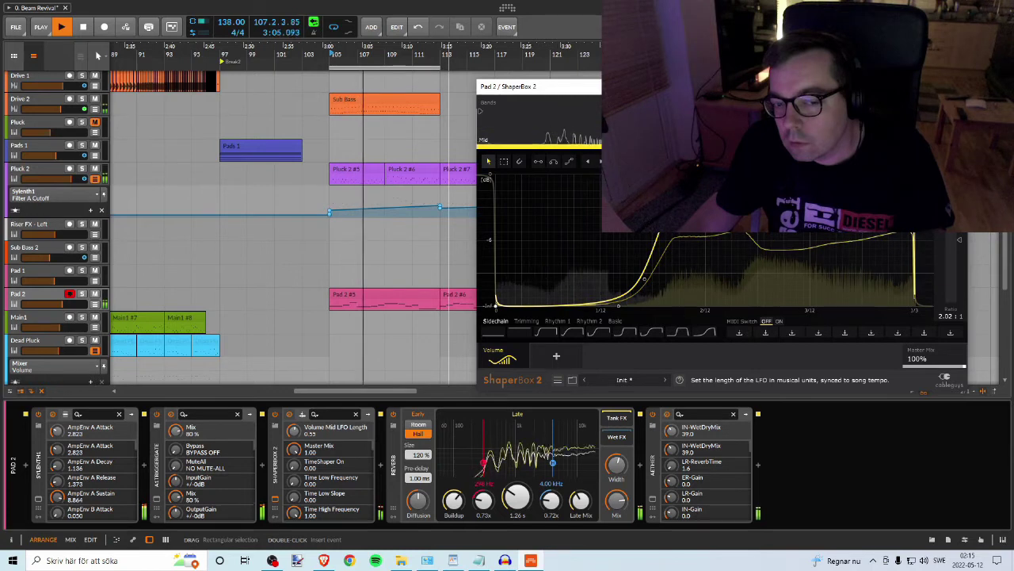
# Step: Stop playback, switch Pad 2's ShaperBox 2 LFO length to 1/4 and on to 1/16, and replay from bar 105
pyautogui.press('space')
pyautogui.click(800, 162)
pyautogui.click(806, 259)
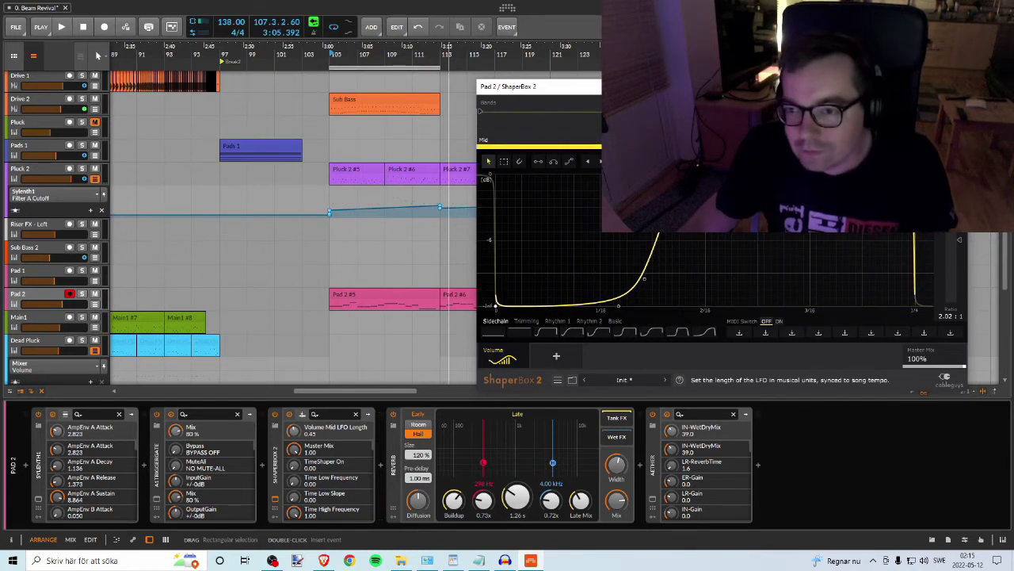
pyautogui.click(800, 379)
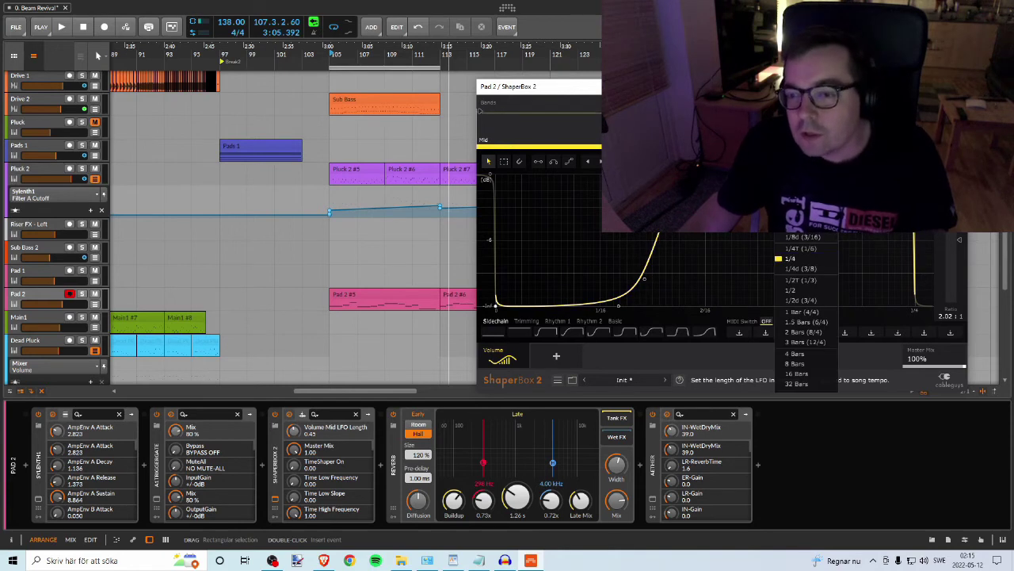
pyautogui.click(796, 195)
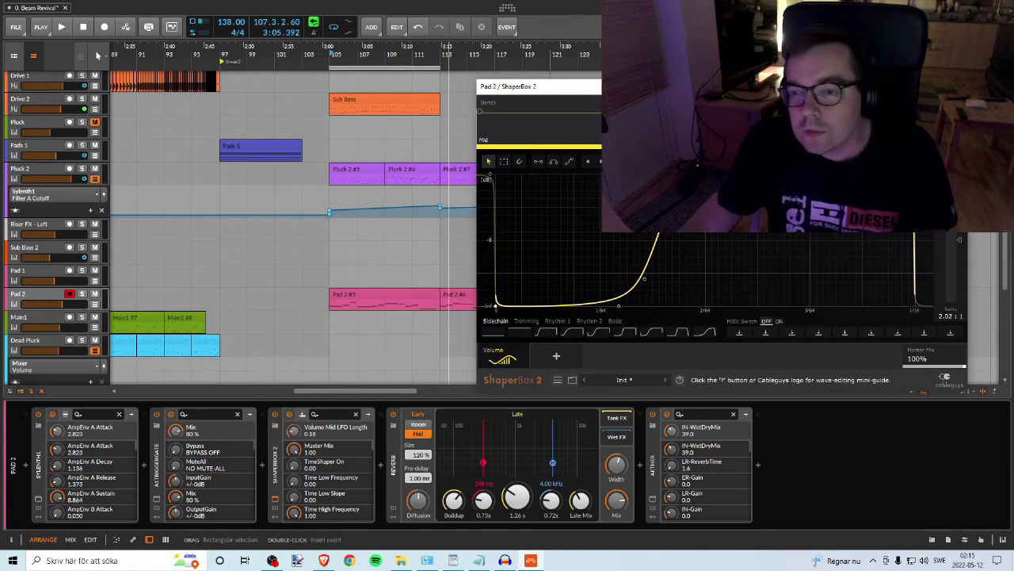
pyautogui.press('space')
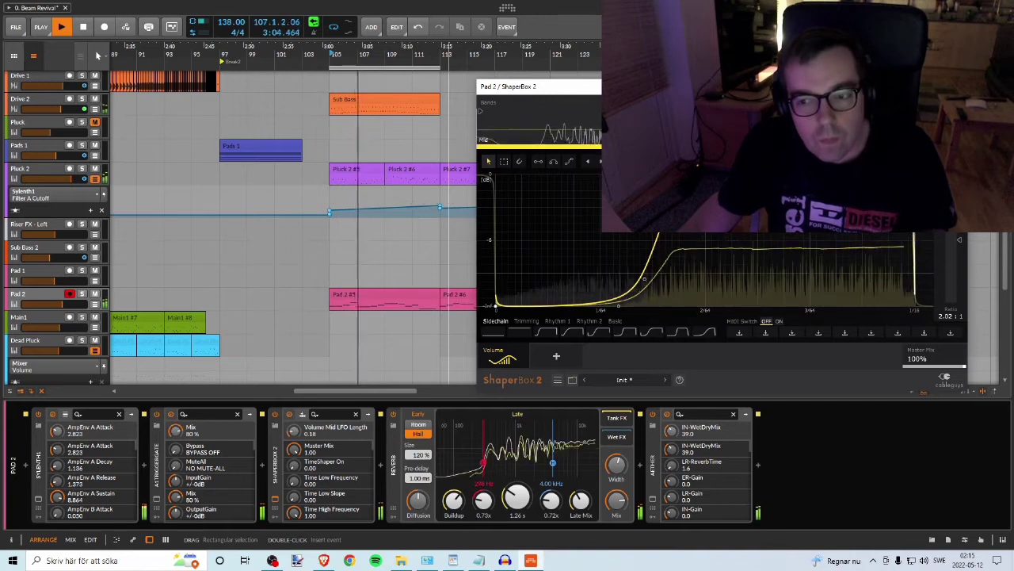
# Step: Solo Pad 2 and step its ShaperBox 2 LFO length from 3/32 up to 1/8 during playback
pyautogui.click(83, 294)
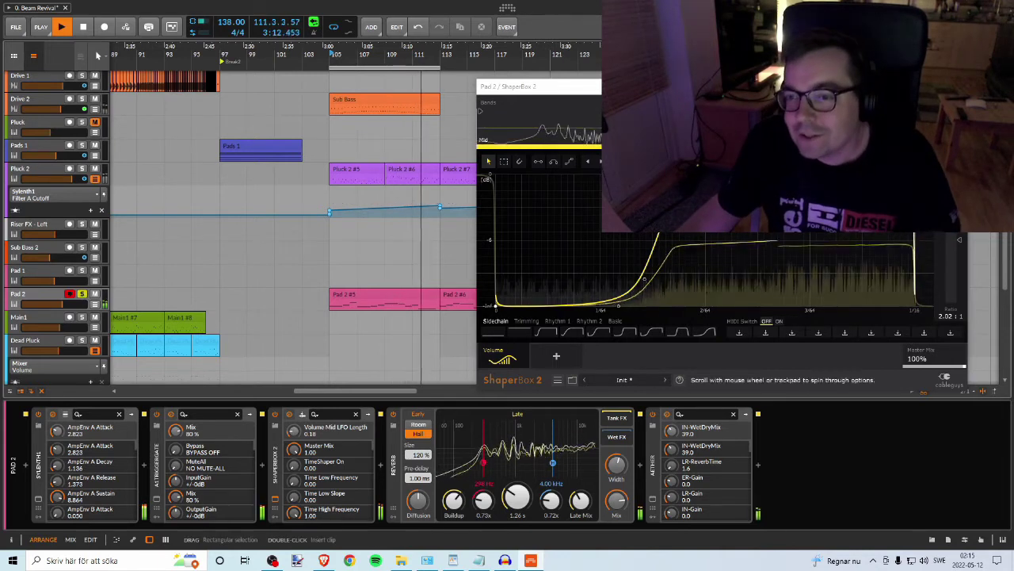
pyautogui.scroll(-1, 806, 162)
pyautogui.click(806, 162)
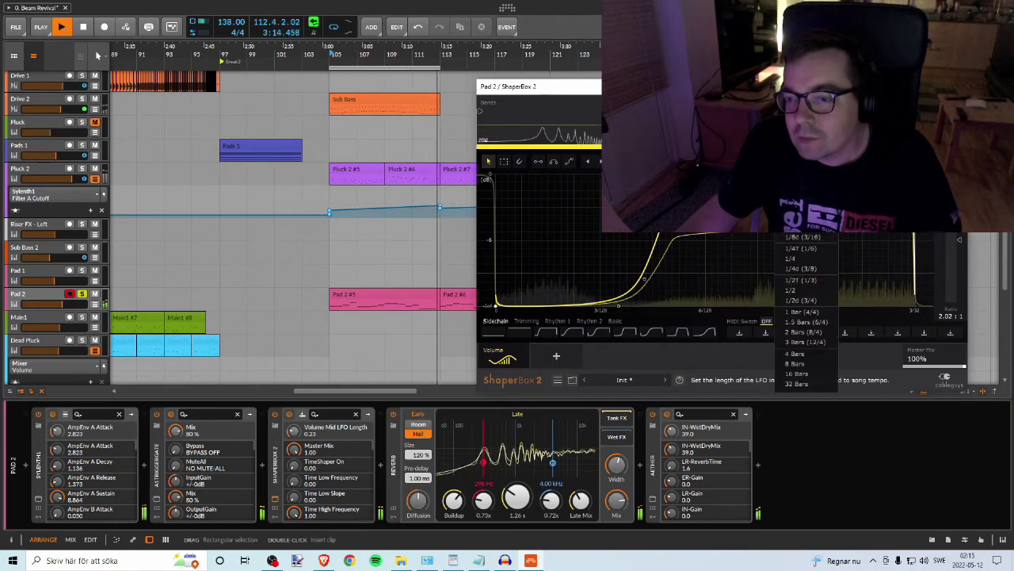
pyautogui.click(802, 216)
pyautogui.click(806, 162)
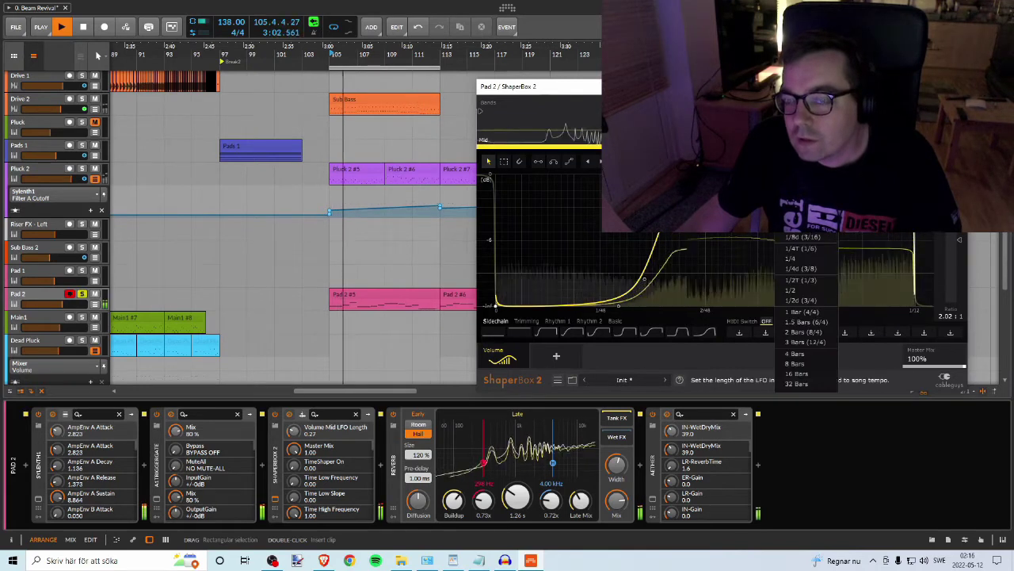
pyautogui.click(802, 227)
pyautogui.click(806, 162)
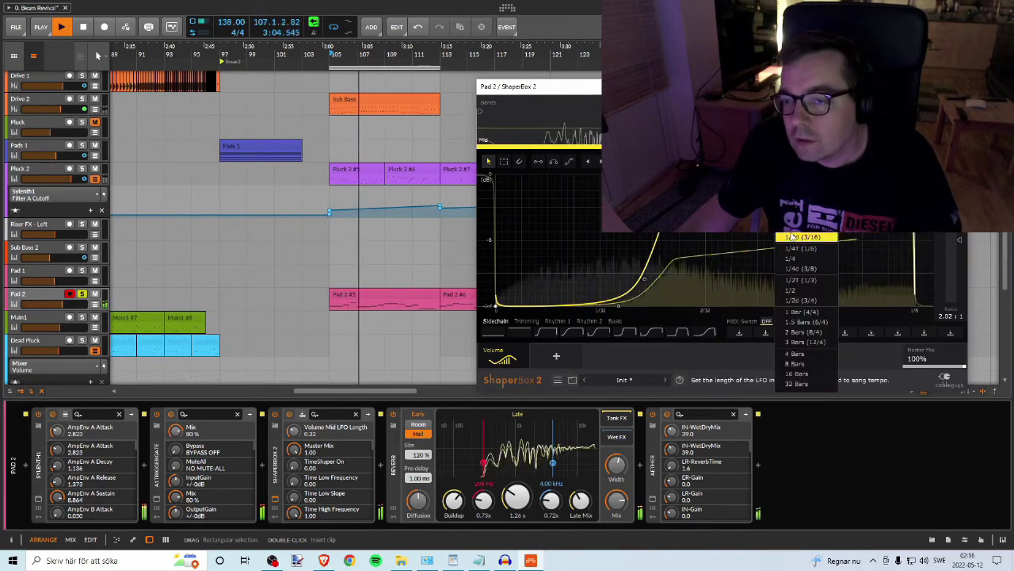
# Step: Turn off Pad 2's solo, replay from bar 105, and set the ShaperBox 2 ratio to 22.2:1
pyautogui.click(83, 295)
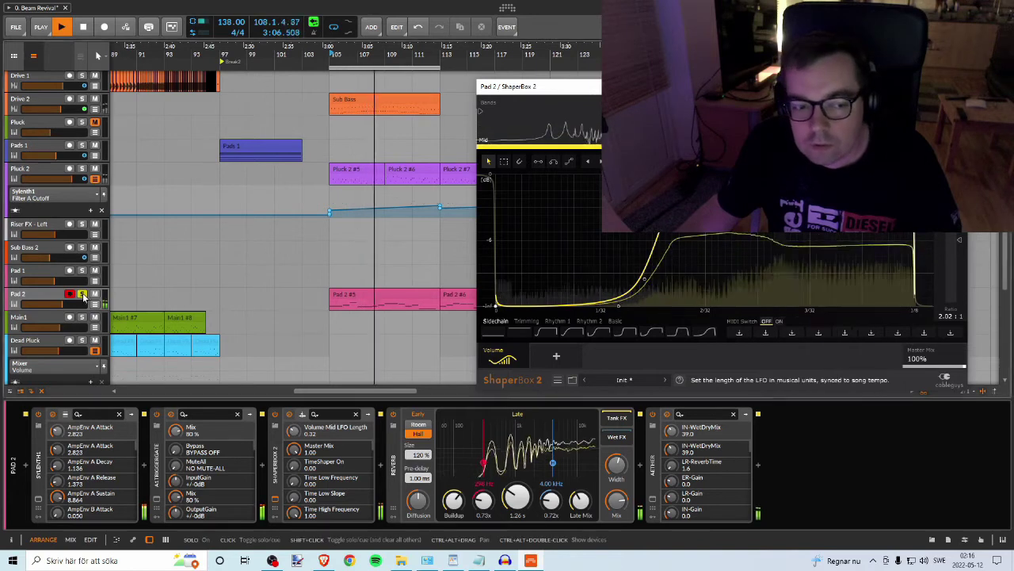
pyautogui.click(81, 295)
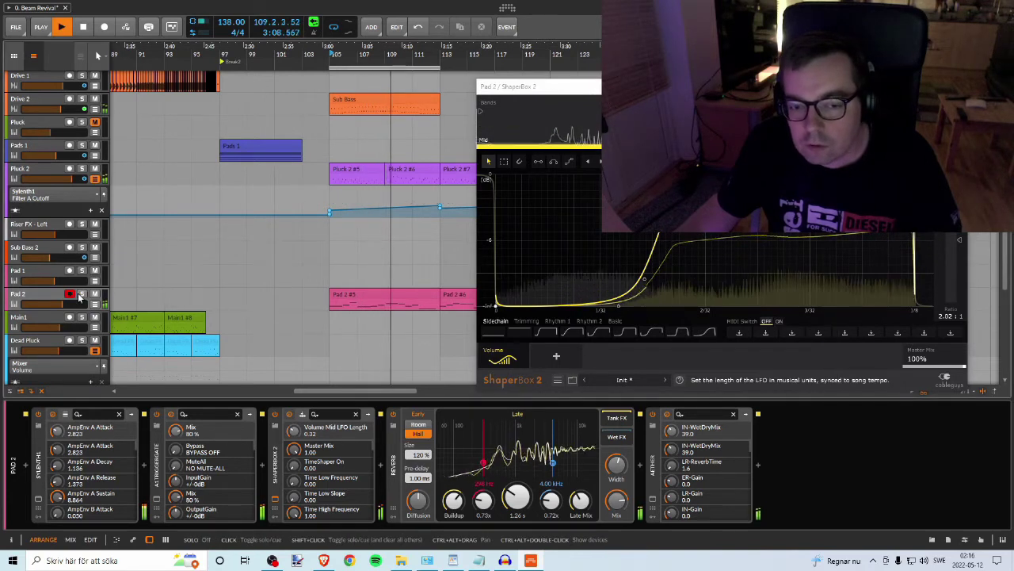
pyautogui.press('space')
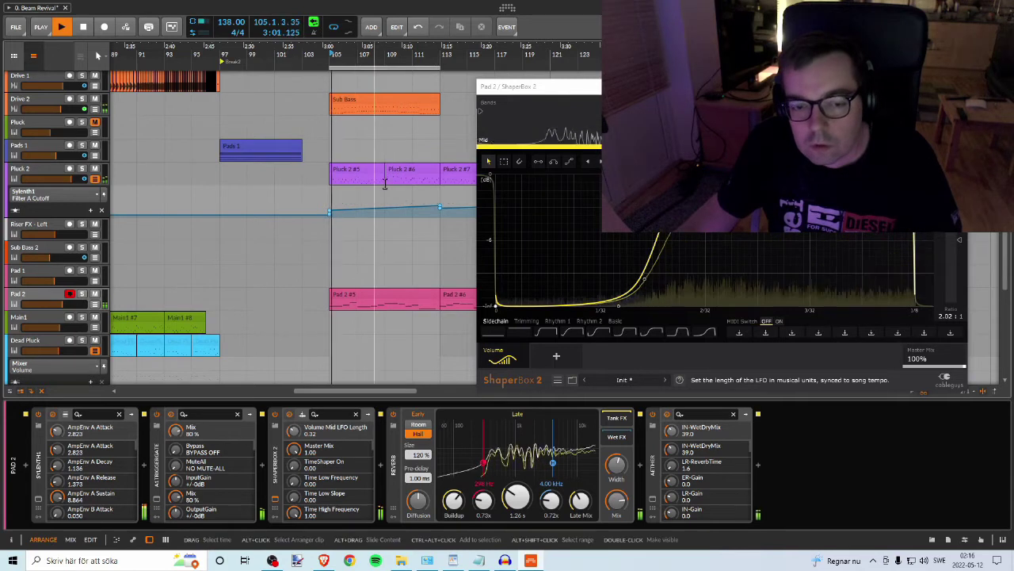
pyautogui.click(958, 240)
pyautogui.moveTo(959, 239); pyautogui.dragTo(959, 295)
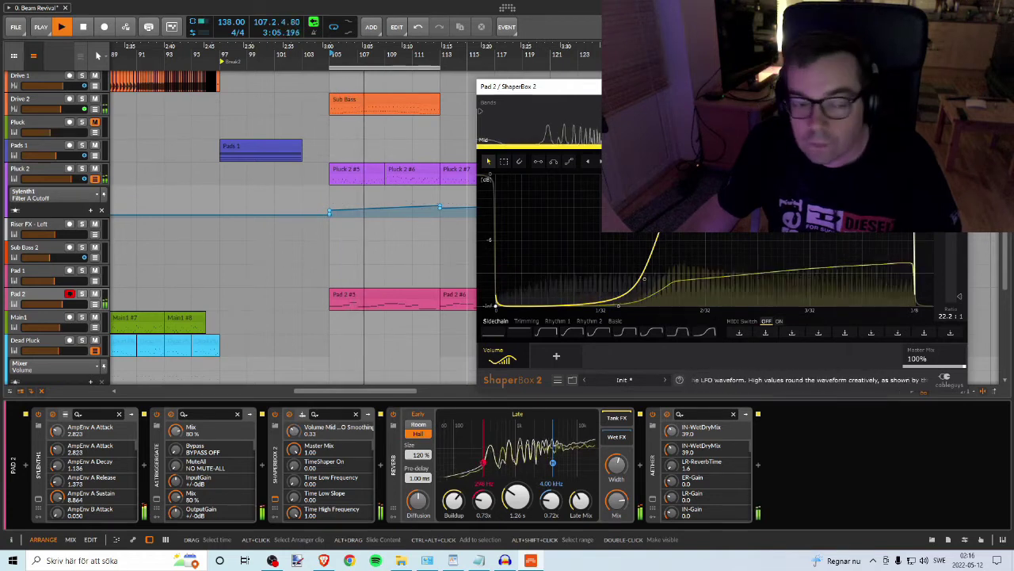
# Step: Compare LFO lengths of 1/16 and 1/8 in Pad 2's ShaperBox 2 during playback and settle on 1/4
pyautogui.click(804, 161)
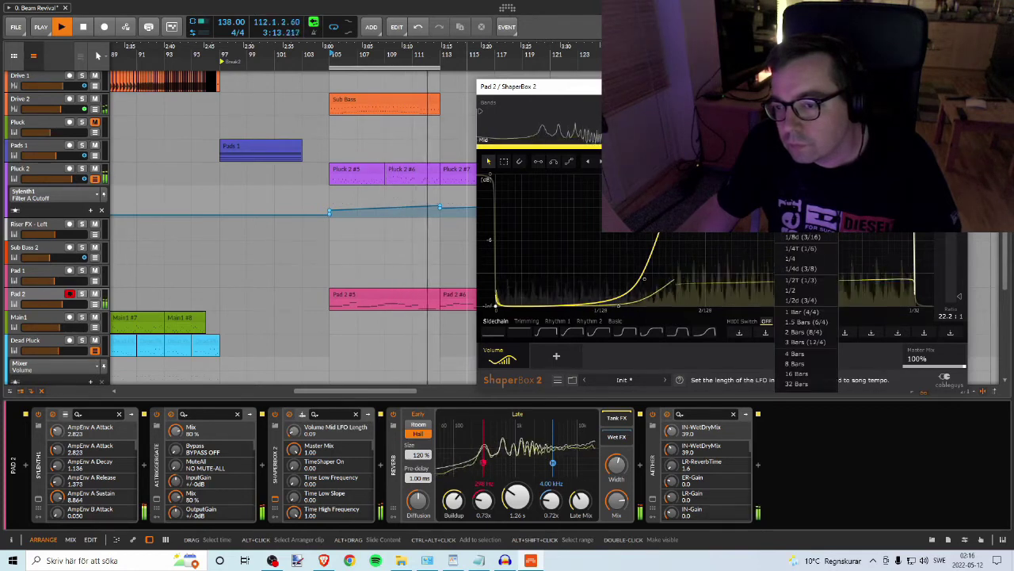
pyautogui.click(799, 195)
pyautogui.click(792, 252)
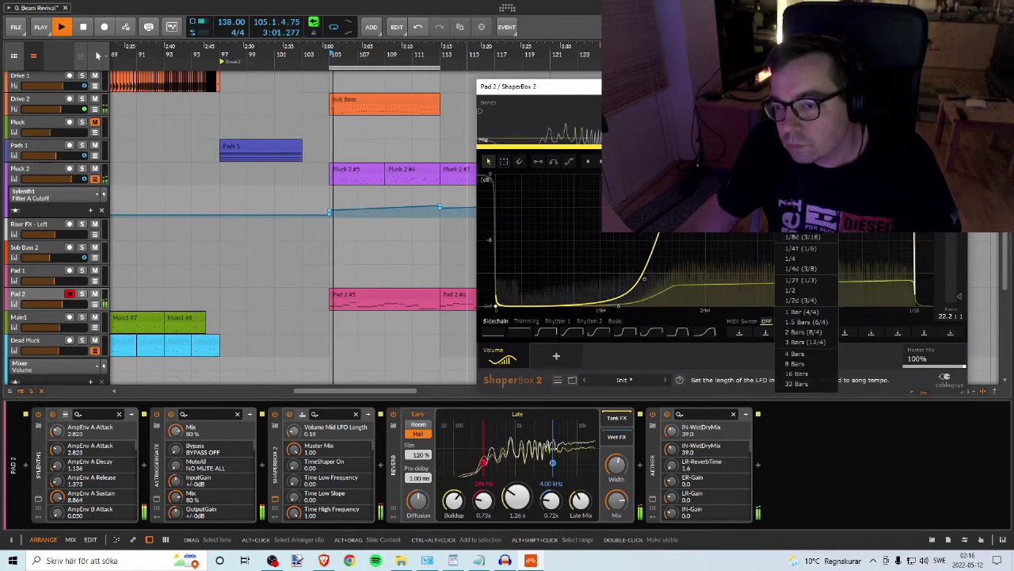
pyautogui.click(797, 236)
pyautogui.click(797, 236)
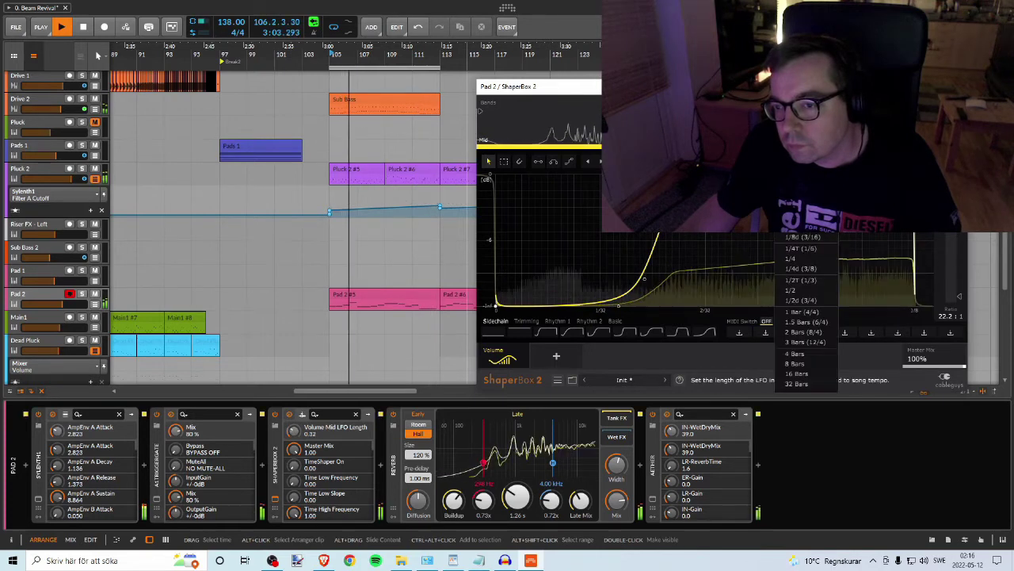
pyautogui.click(800, 257)
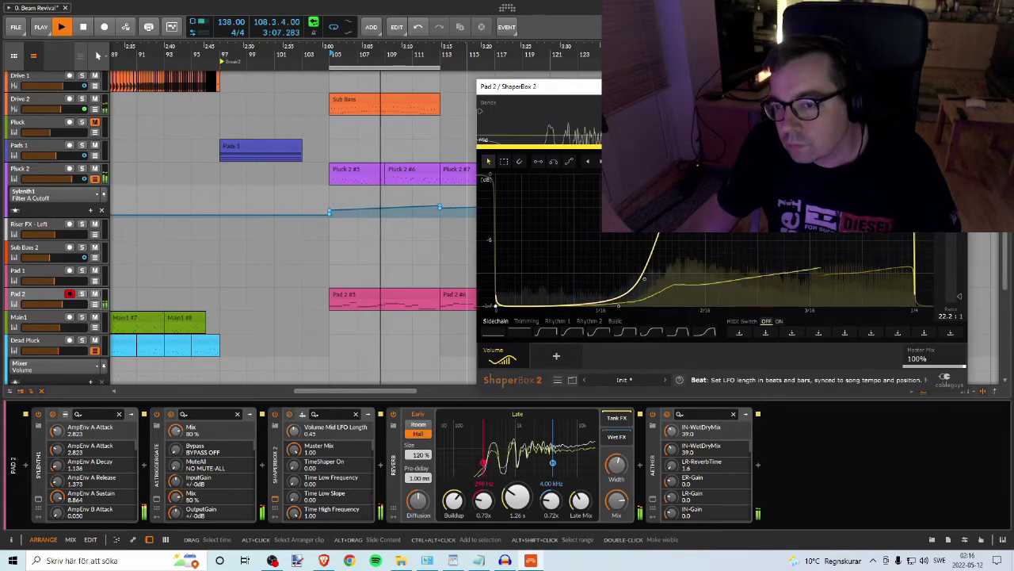
# Step: Lower the Mid mix in Pad 2's ShaperBox 2 to 0.43, deactivate the plug-in, and replay from bar 105 with Pad 2 briefly soloed
pyautogui.click(824, 230)
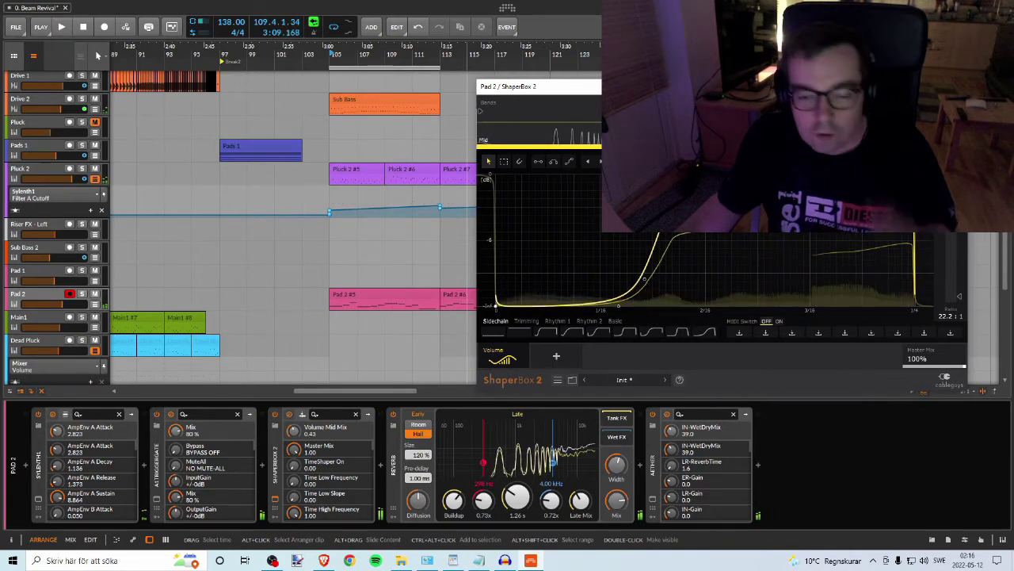
pyautogui.click(161, 283)
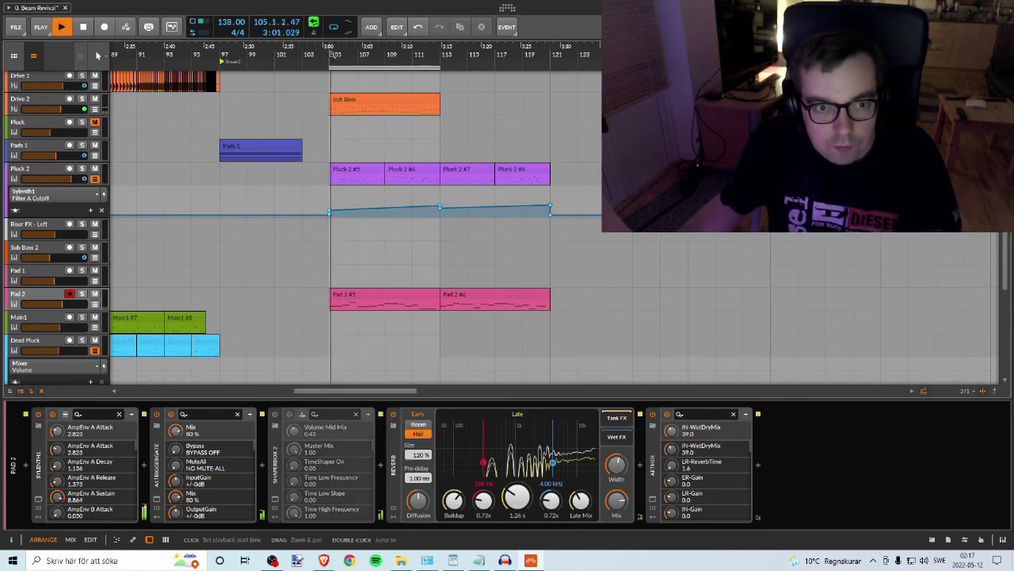
pyautogui.click(83, 294)
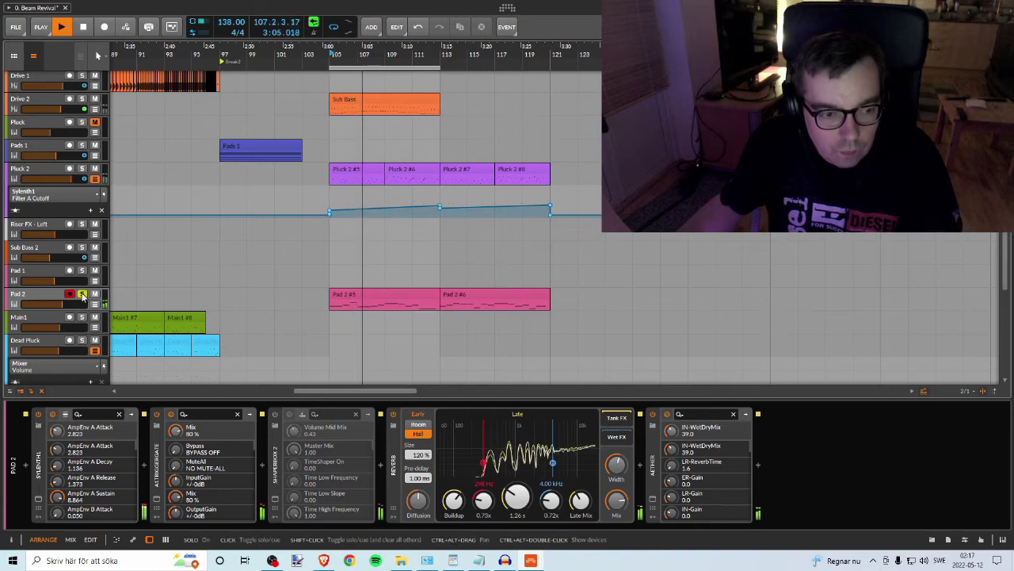
pyautogui.click(82, 295)
# Step: Open Pad 2's A1TriggerGate, try a 64 % mix, and load the next preset with the track soloed
pyautogui.click(156, 499)
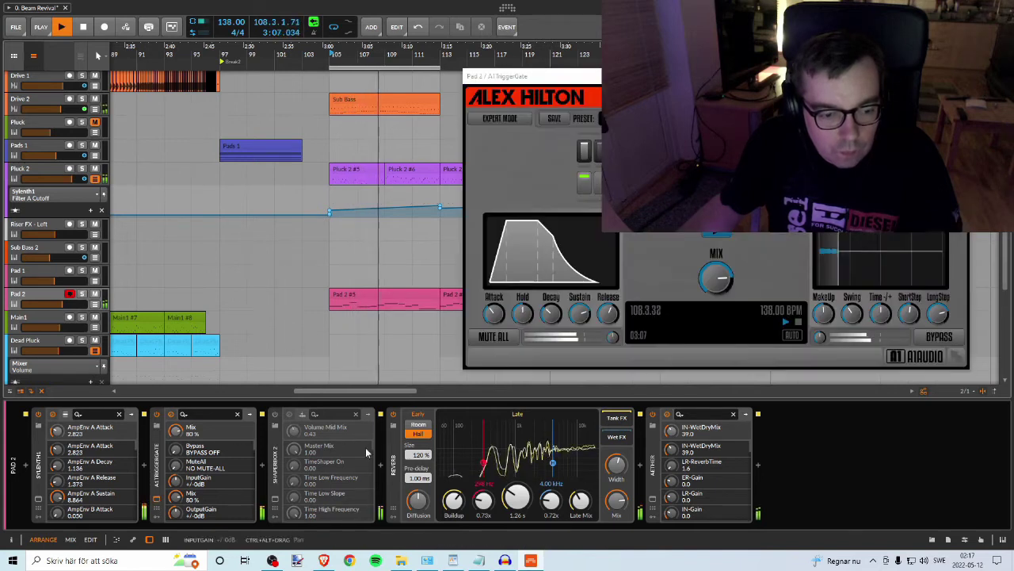
pyautogui.moveTo(715, 276); pyautogui.dragTo(715, 313)
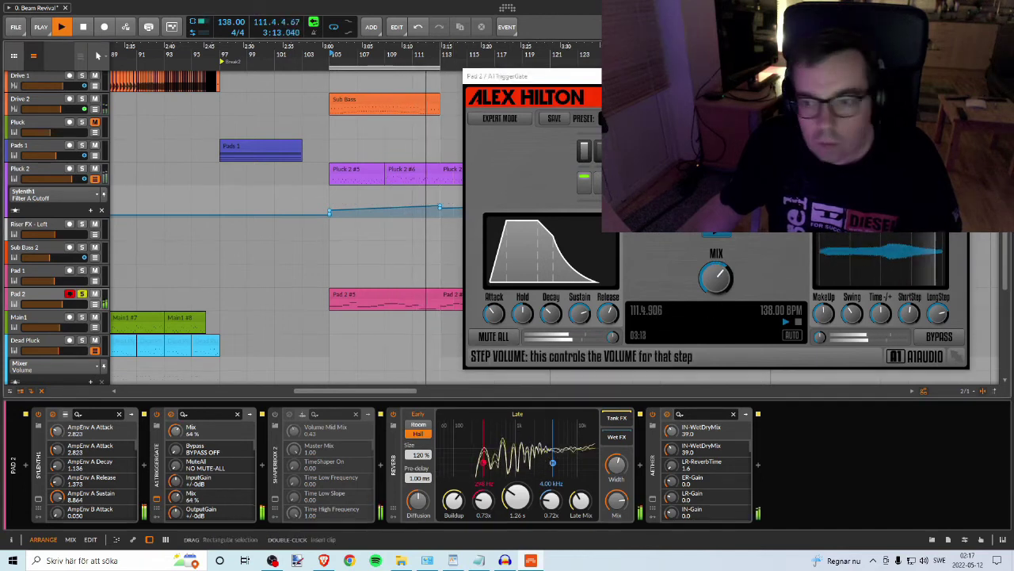
pyautogui.click(780, 118)
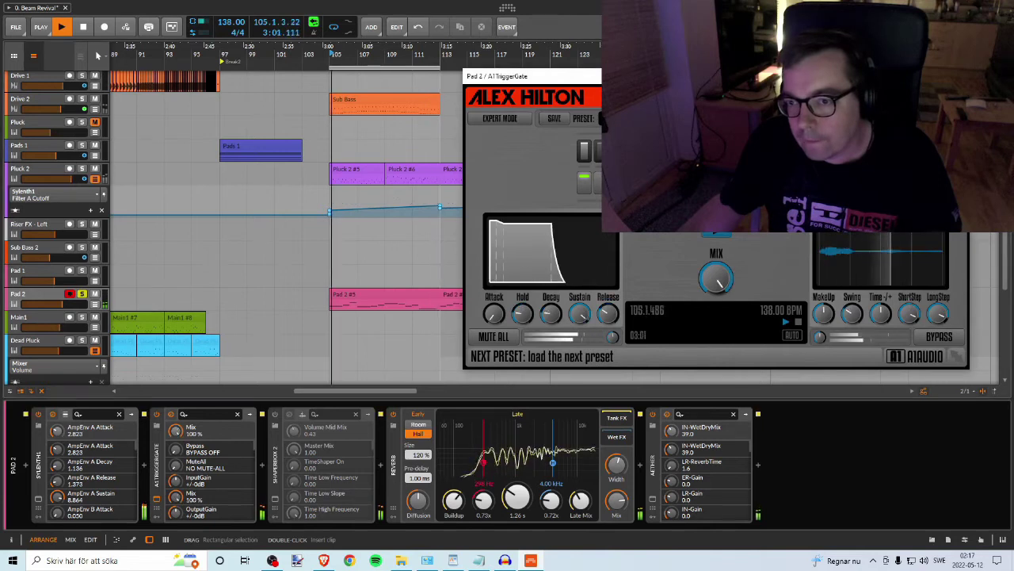
pyautogui.moveTo(716, 277); pyautogui.dragTo(715, 244)
# Step: Audition neighbouring A1TriggerGate presets on Pad 2 during playback, try a 49 % mix, and move on to a preset with a rising envelope
pyautogui.click(780, 118)
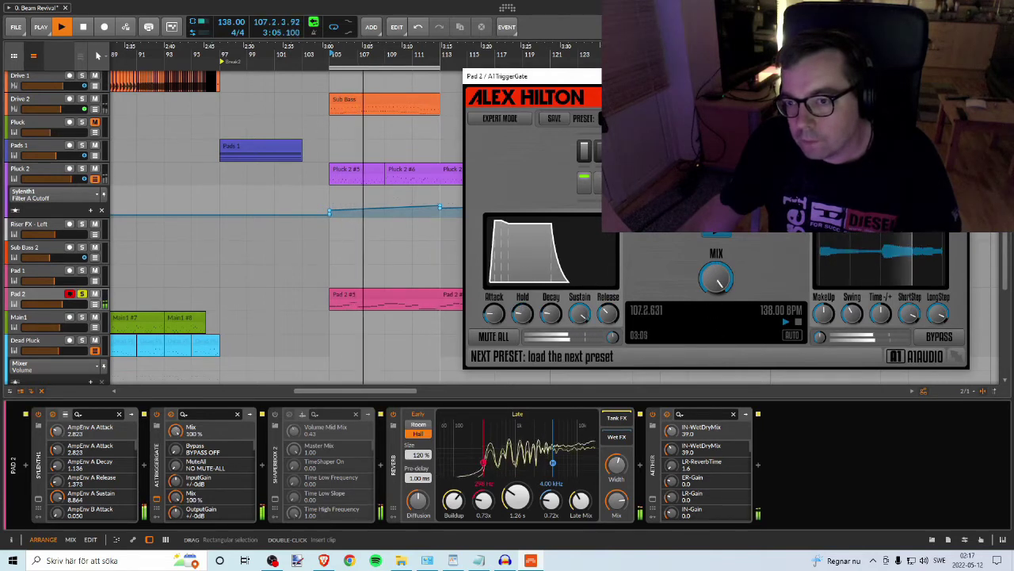
pyautogui.click(781, 118)
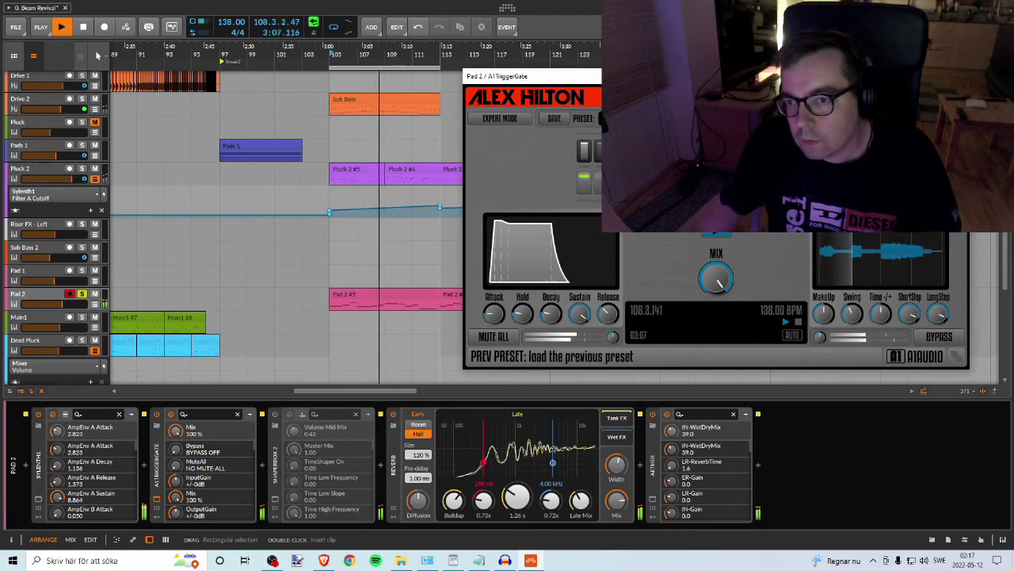
pyautogui.moveTo(715, 277); pyautogui.dragTo(716, 309)
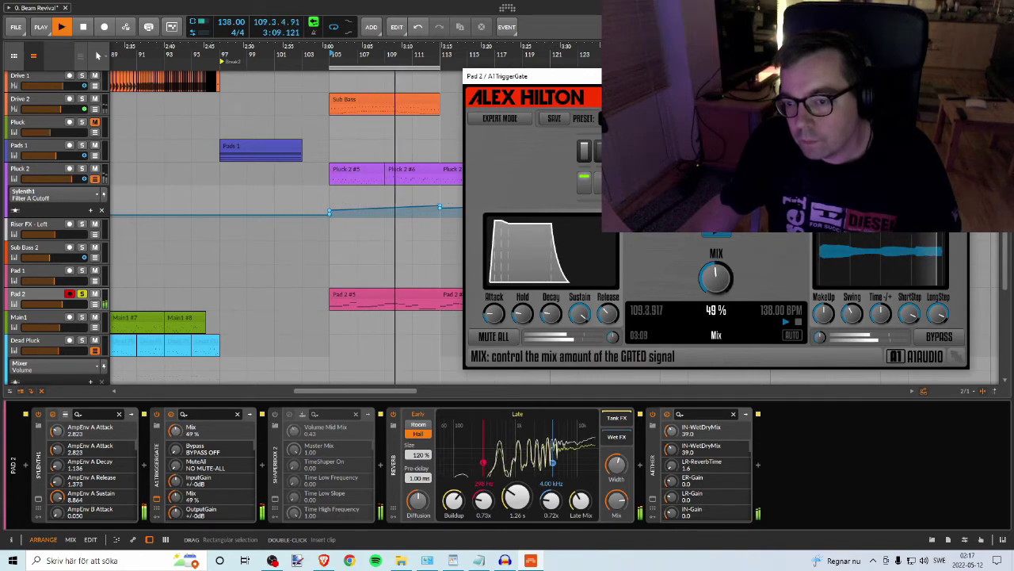
pyautogui.click(622, 118)
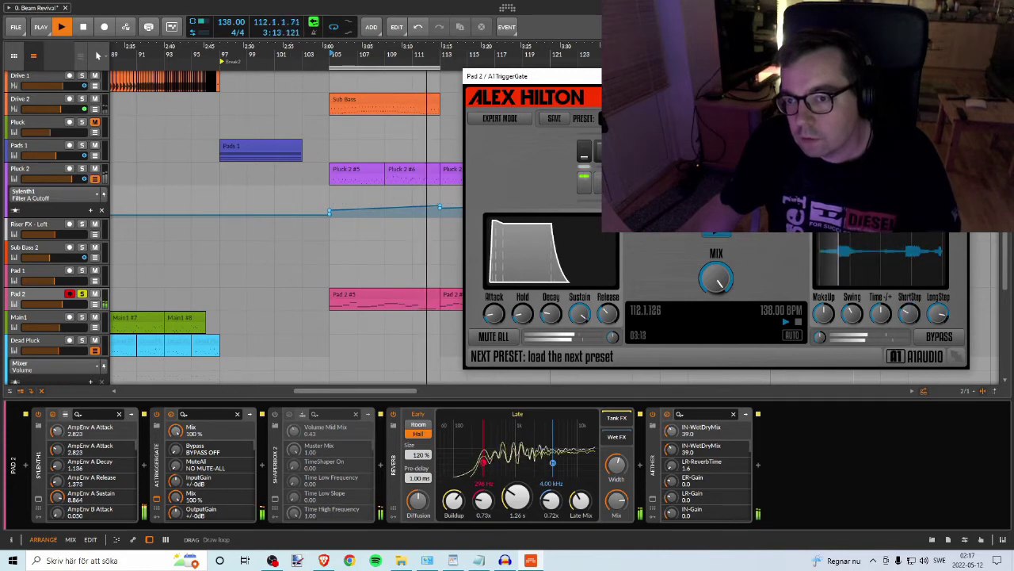
pyautogui.click(622, 119)
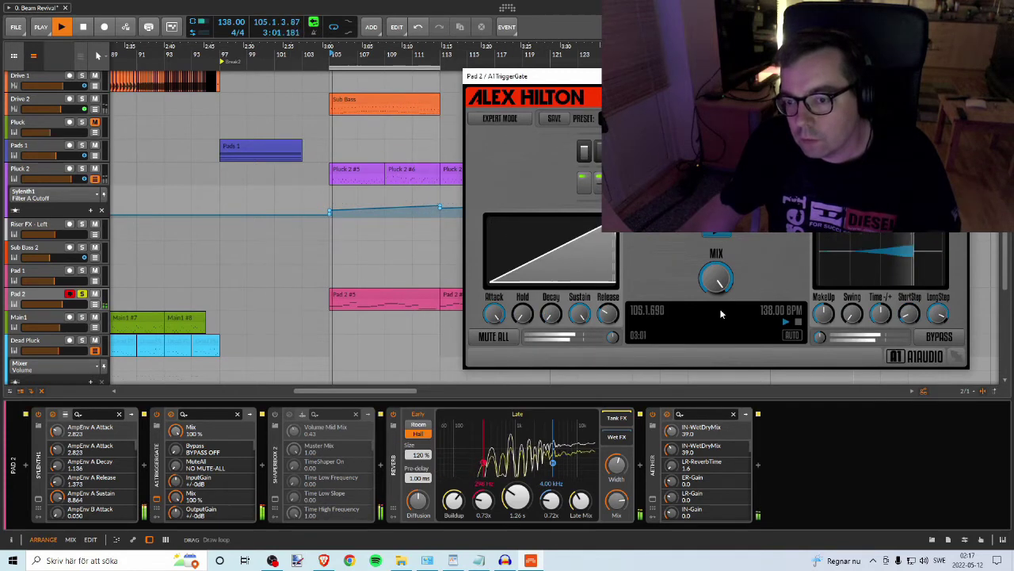
# Step: Replay Pad 2 from bar 105 and set the A1TriggerGate mix to 96 %
pyautogui.moveTo(715, 276)
pyautogui.mouseDown()
pyautogui.moveTo(716, 313)
pyautogui.moveTo(716, 290)
pyautogui.mouseUp()
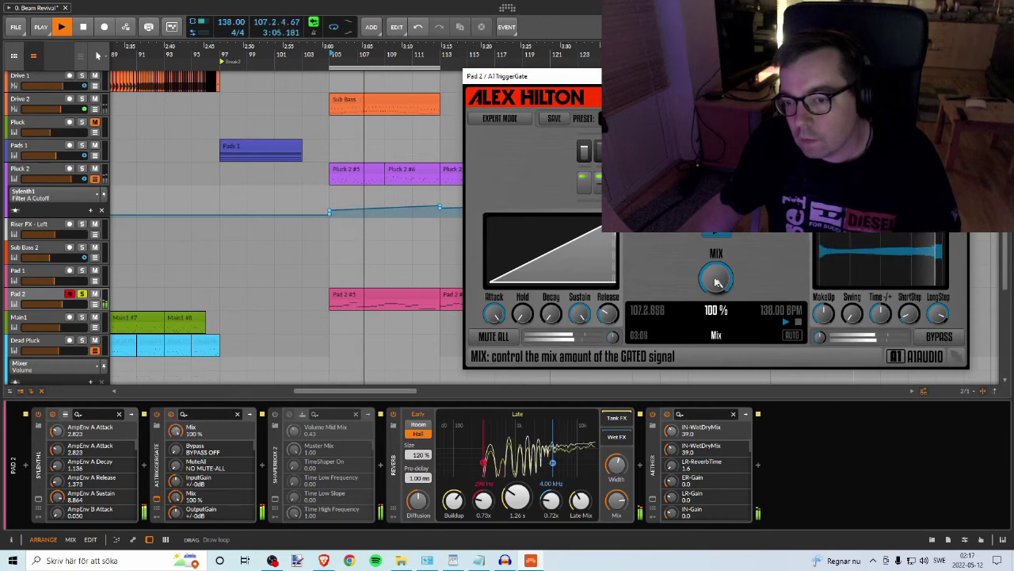
pyautogui.press('space')
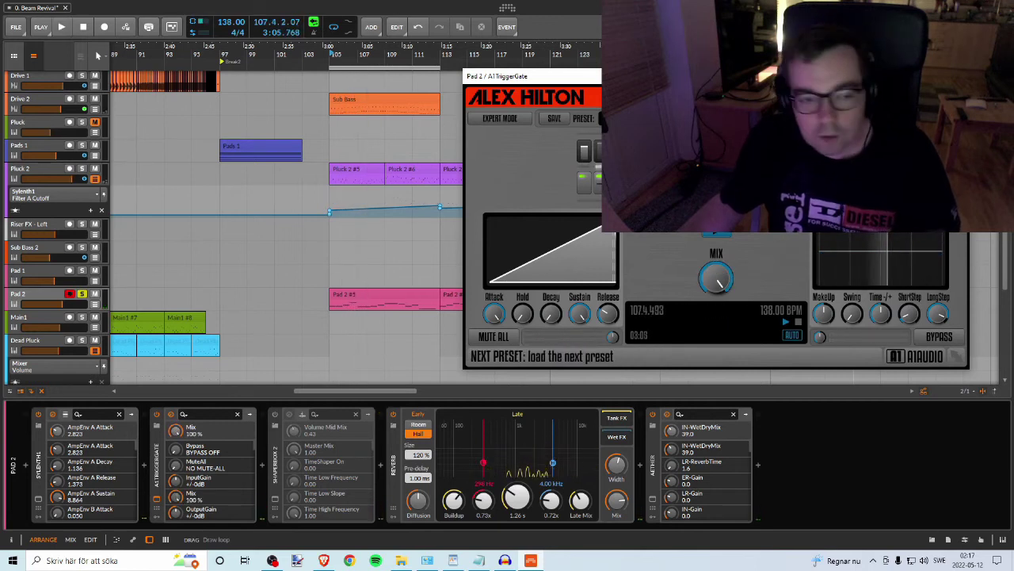
pyautogui.press('space')
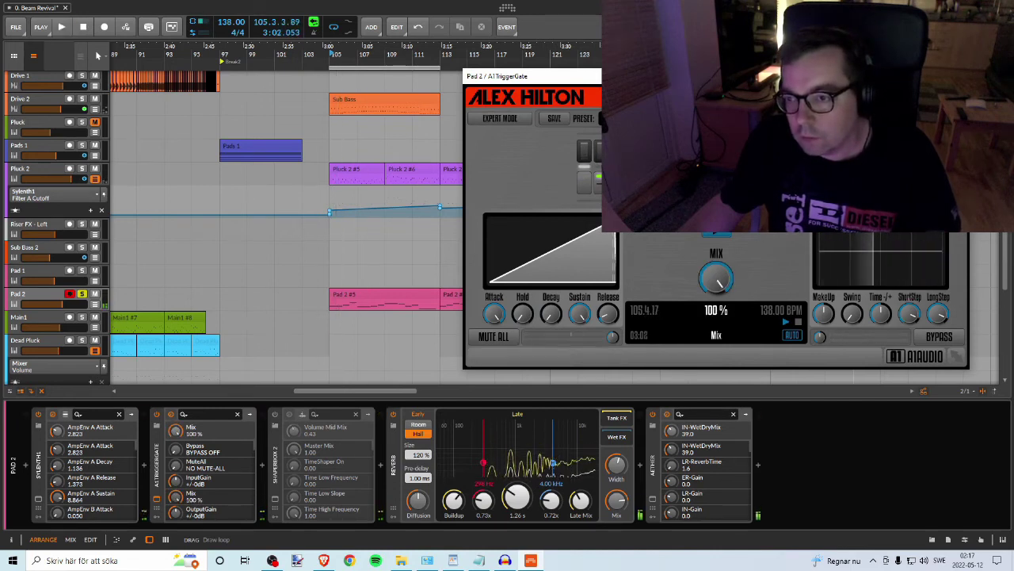
pyautogui.moveTo(702, 266); pyautogui.dragTo(722, 278)
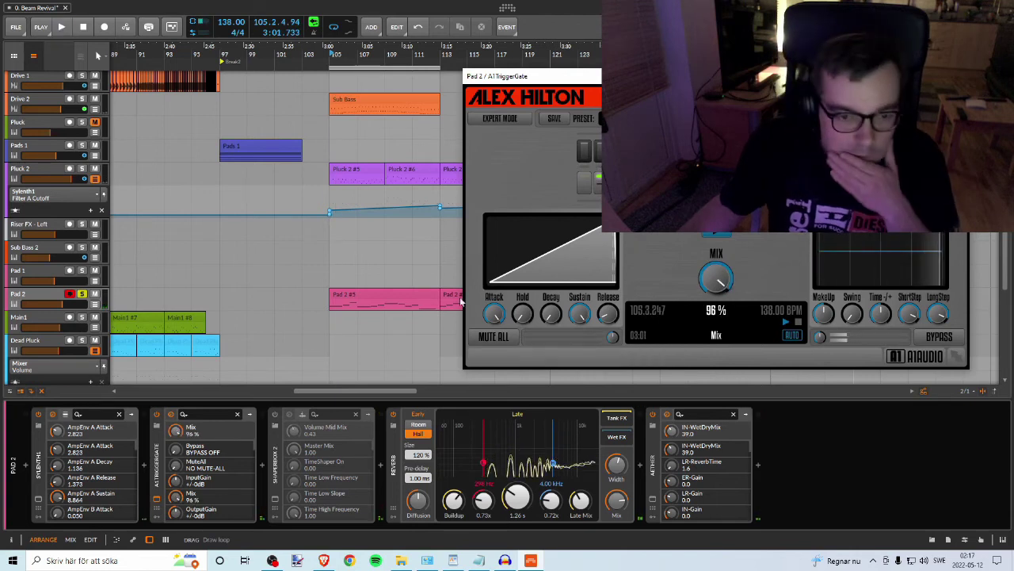
# Step: Try Sylenth1's arpeggiator on Pad 2 in the full mix with the track volume at about -3.8 dB
pyautogui.click(54, 299)
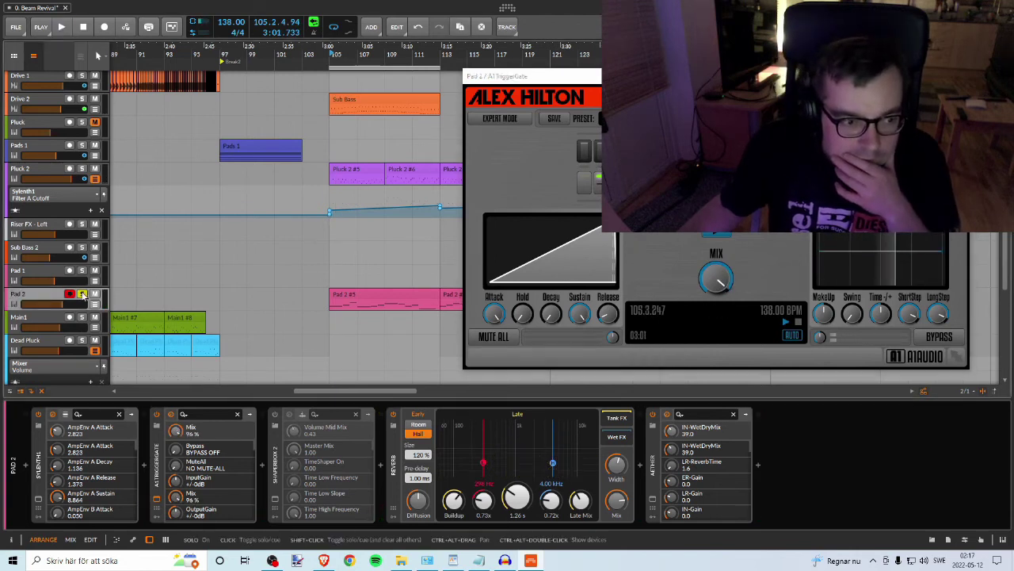
pyautogui.click(37, 499)
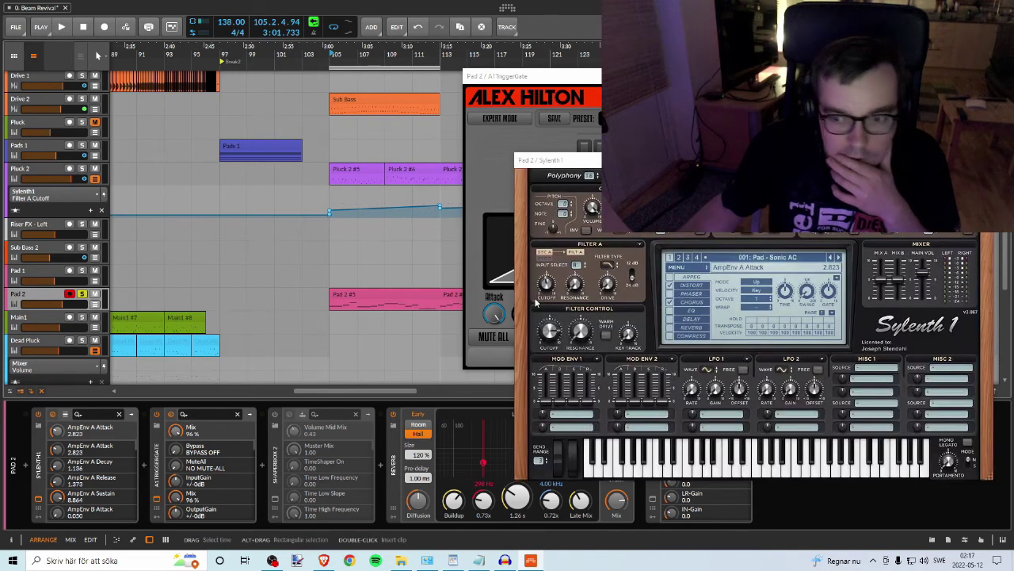
pyautogui.click(679, 278)
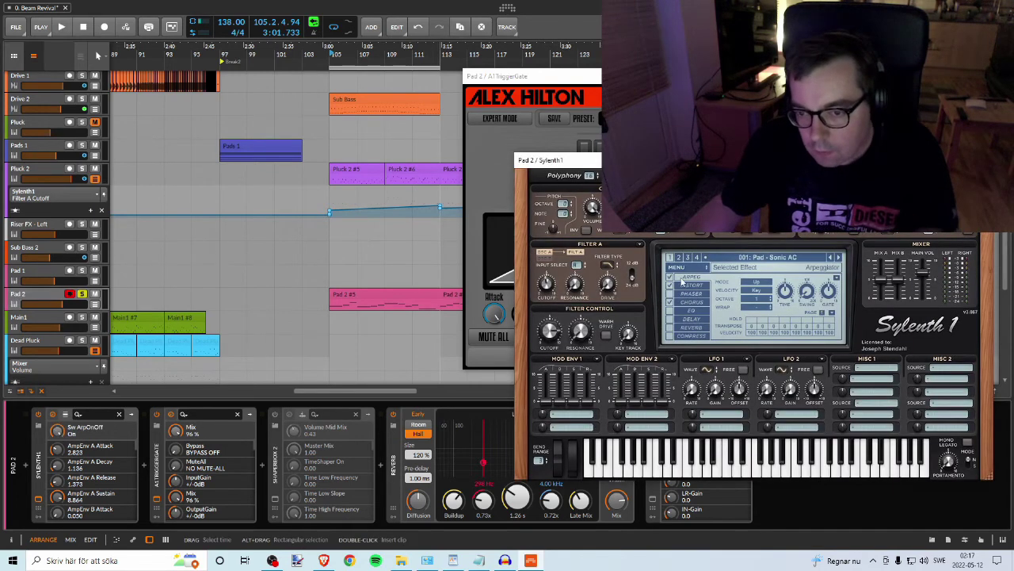
pyautogui.press('space')
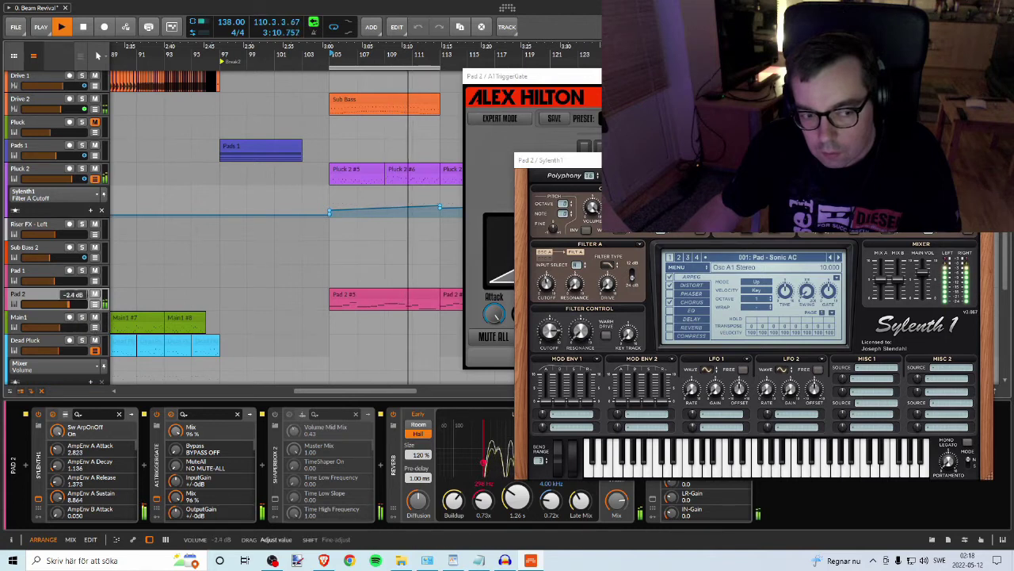
pyautogui.moveTo(69, 303); pyautogui.dragTo(71, 304)
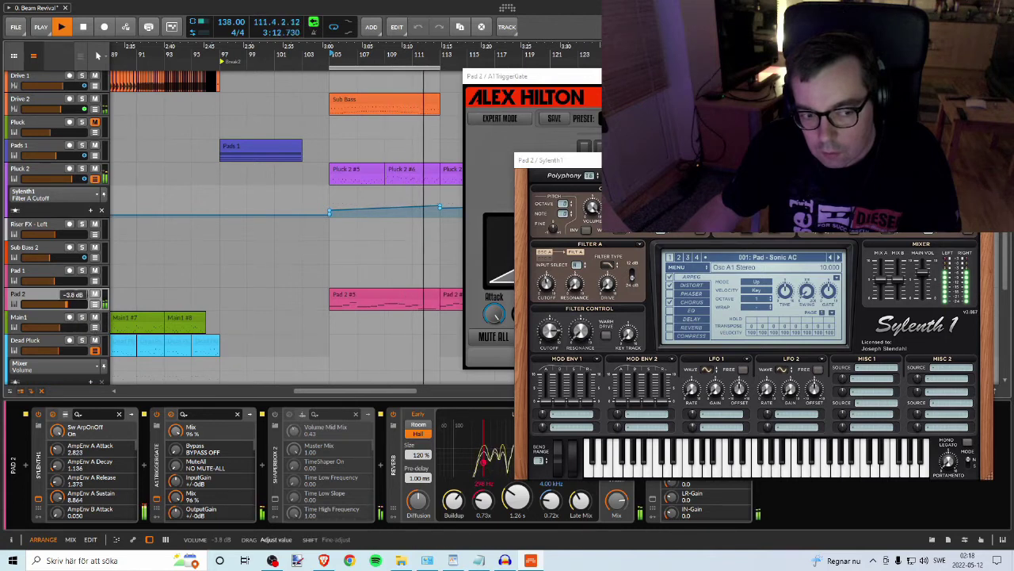
# Step: Stop playback, check the arpeggiator modes, turn the arpeggiator off, and close Pad 2's Sylenth1
pyautogui.press('space')
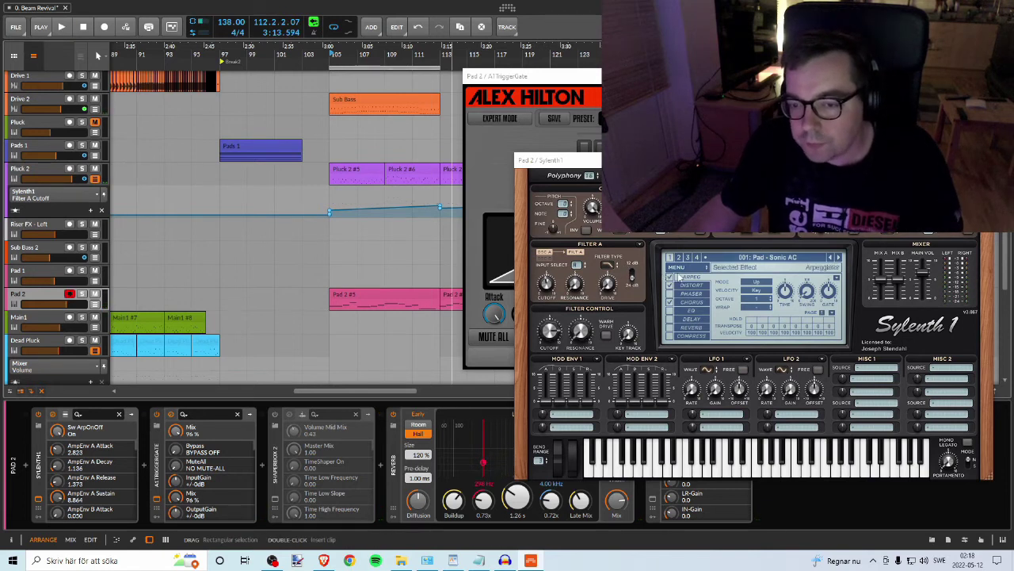
pyautogui.click(757, 283)
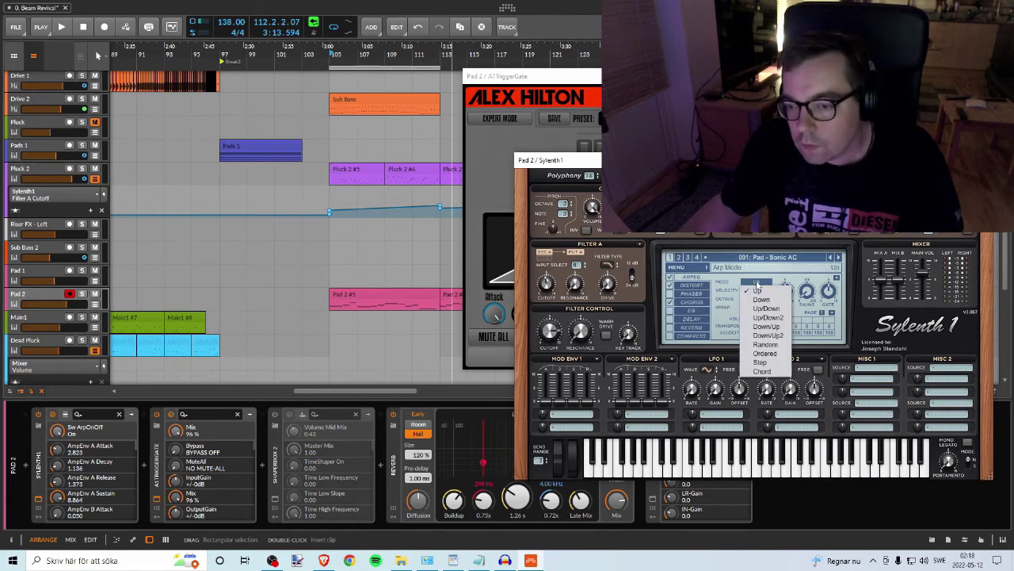
pyautogui.click(766, 286)
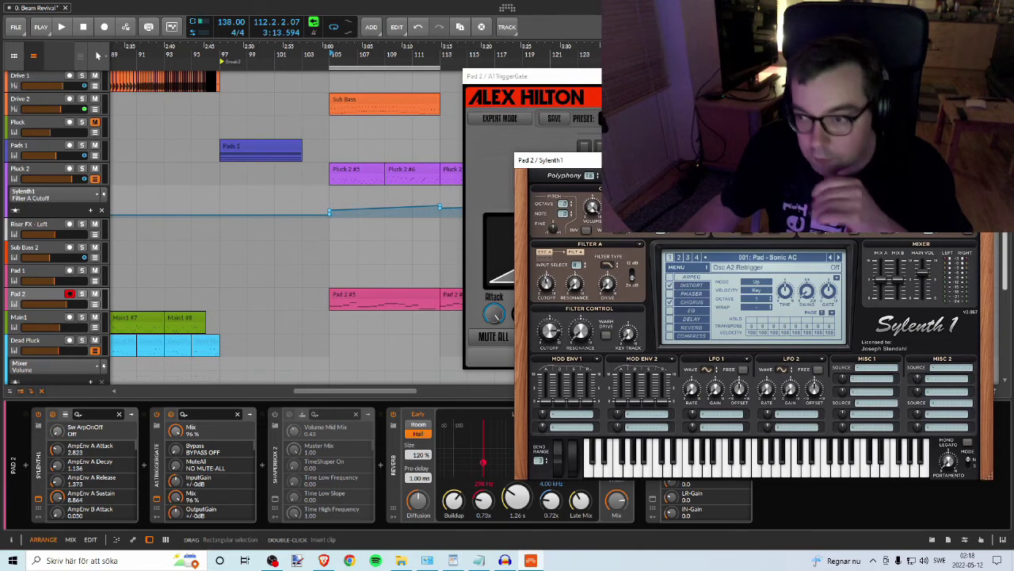
pyautogui.hotkey('alt', 'F4')
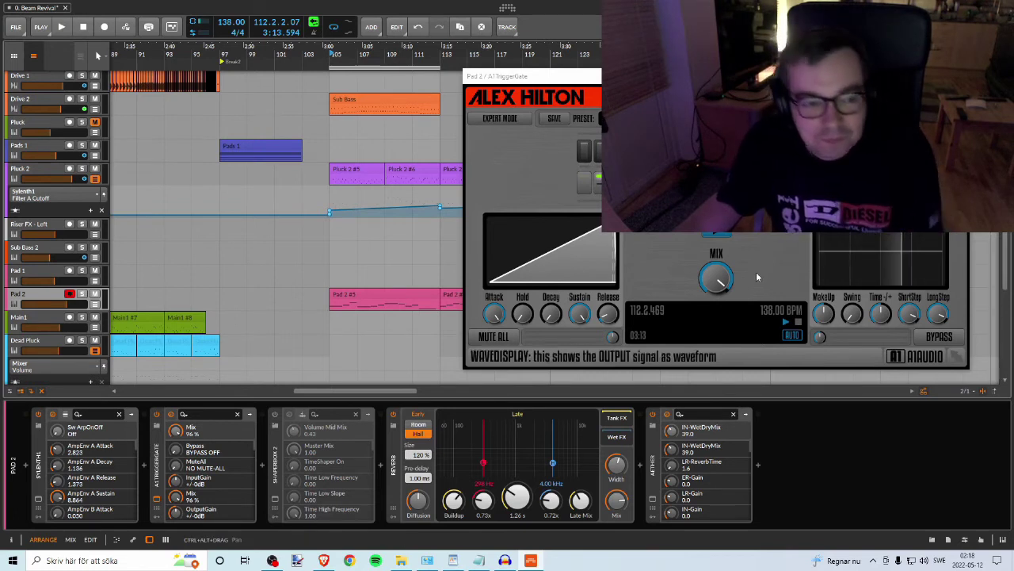
# Step: Close A1TriggerGate, reactivate ShaperBox 2, and lower Pad 2's volume to about -7.7 dB while playing from bar 105
pyautogui.moveTo(548, 69); pyautogui.dragTo(623, 90)
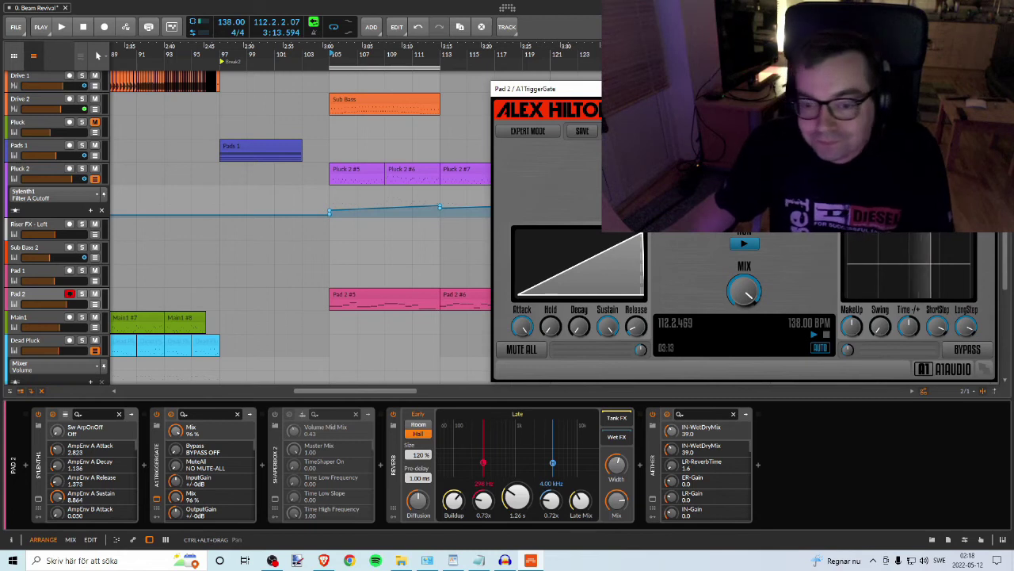
pyautogui.click(985, 89)
pyautogui.click(279, 470)
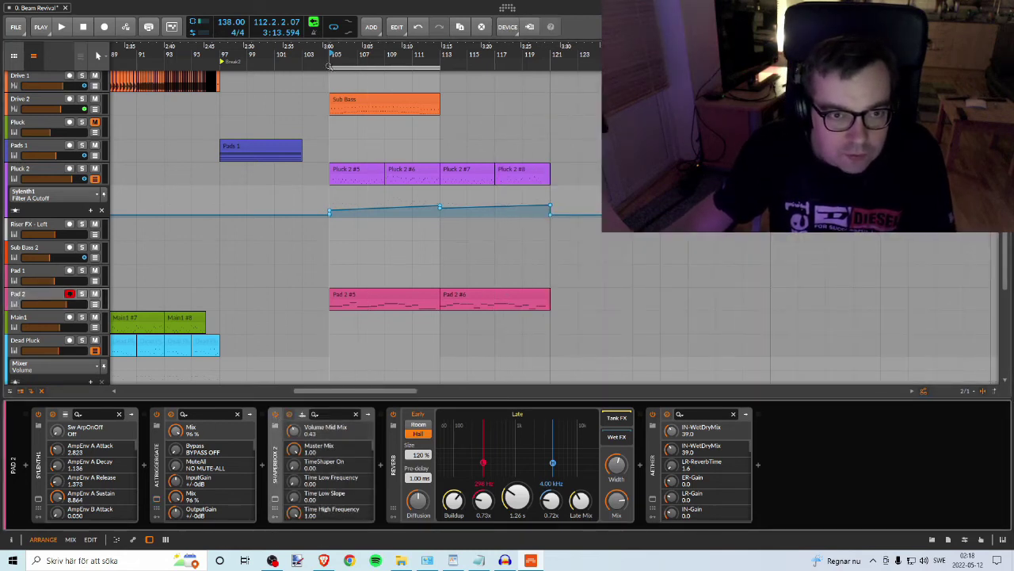
pyautogui.press('space')
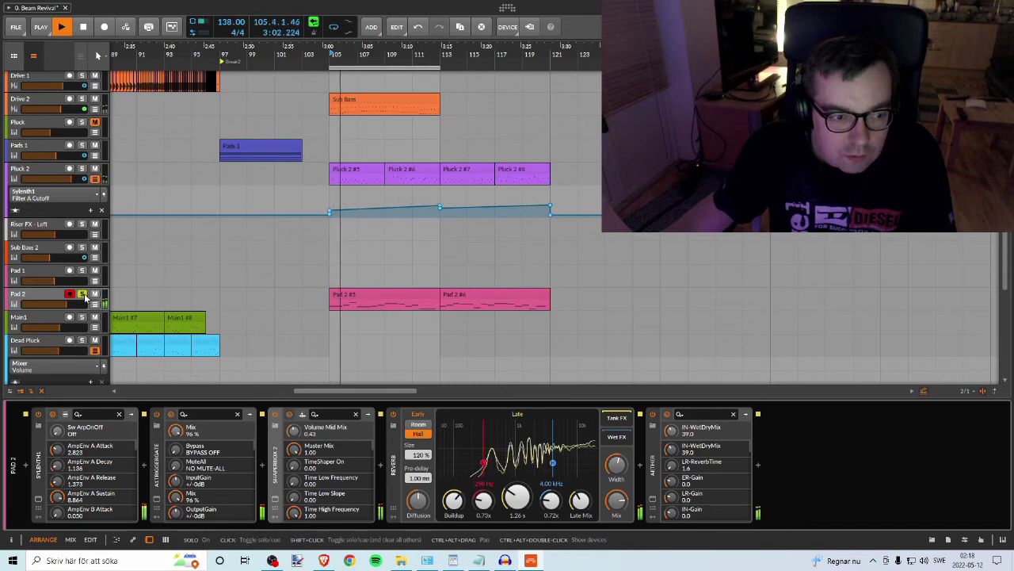
pyautogui.moveTo(76, 303); pyautogui.dragTo(72, 303)
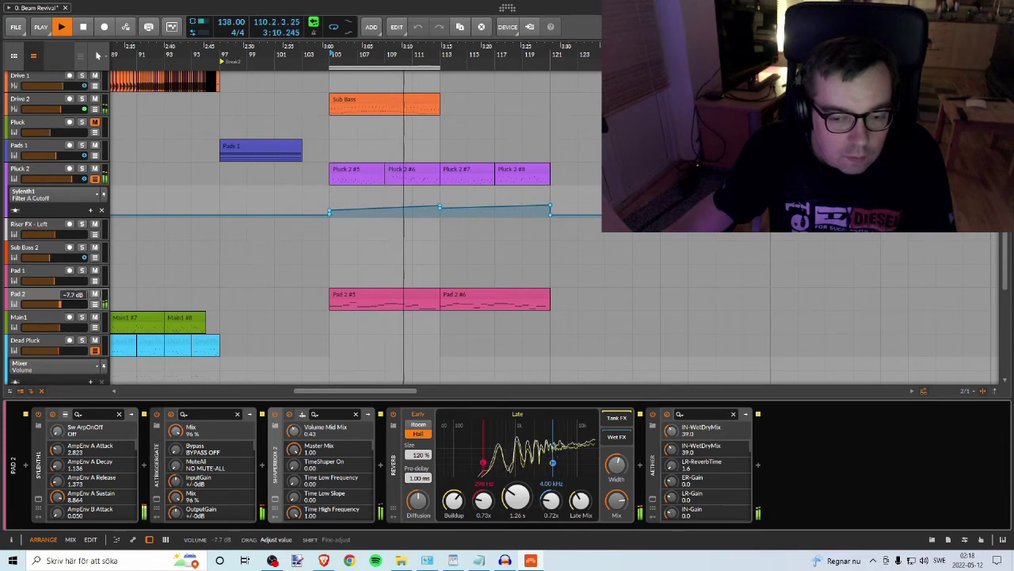
pyautogui.moveTo(60, 303); pyautogui.dragTo(61, 304)
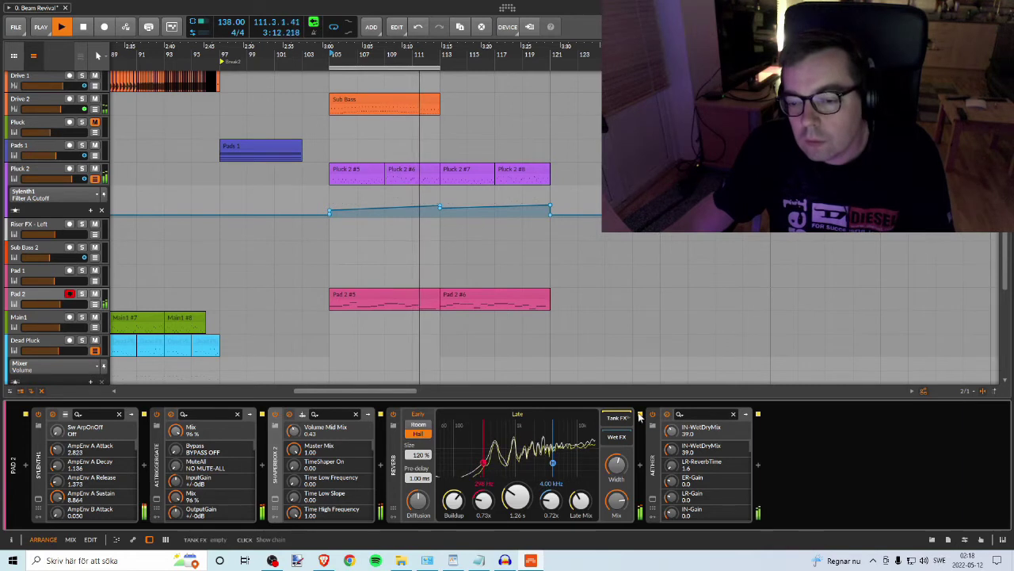
# Step: Compare Pad 2 with its Aether reverb off and on during playback, leaving it on
pyautogui.click(652, 414)
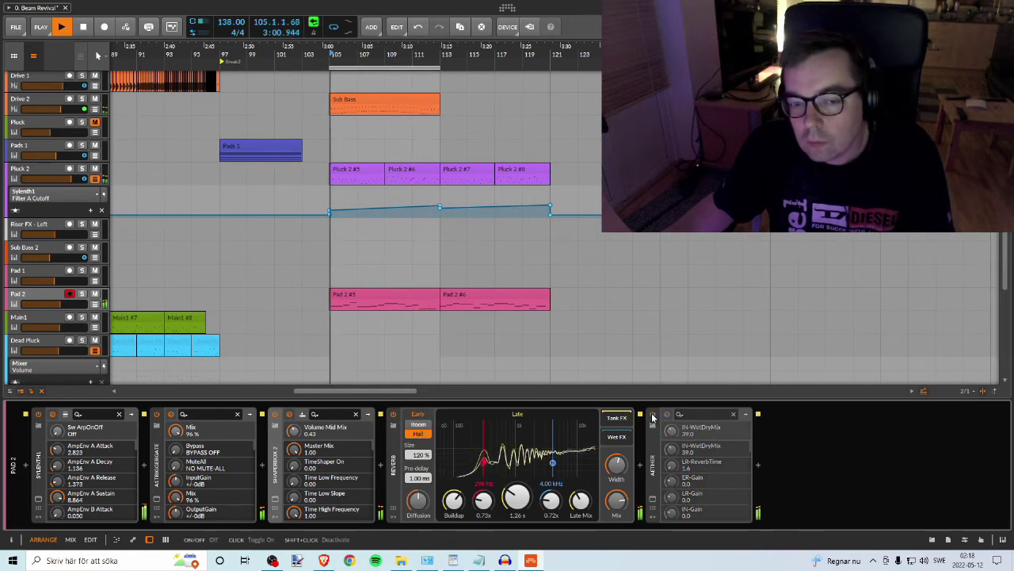
pyautogui.click(652, 416)
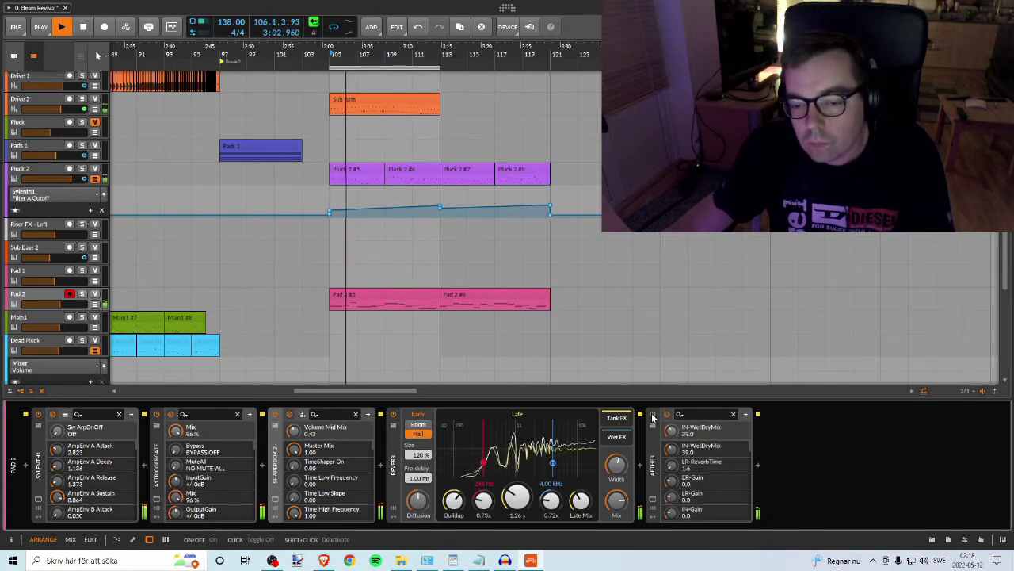
pyautogui.press('space')
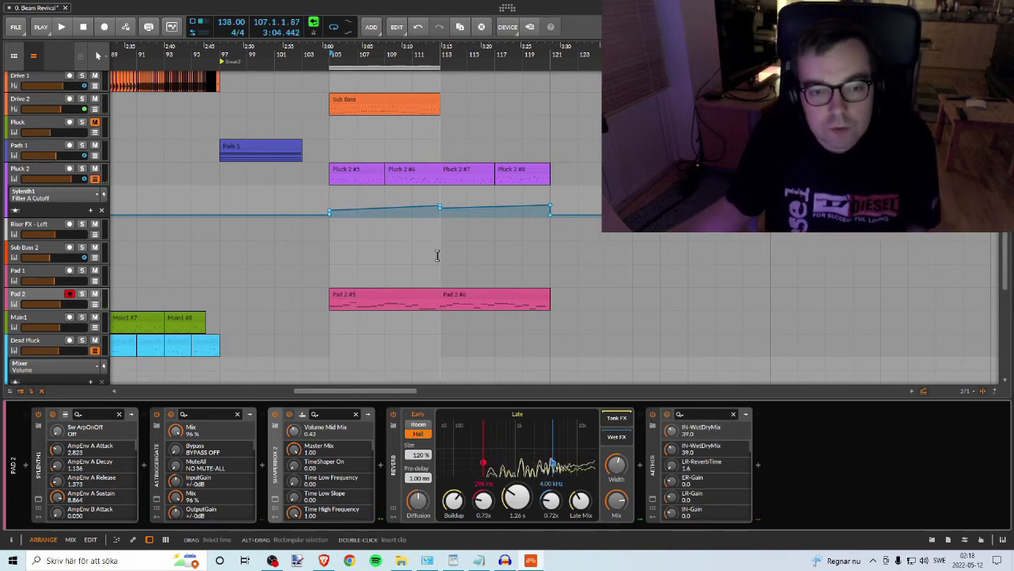
# Step: Find the Inst 25 track and check it in solo from bar 105, ending with its solo off
pyautogui.scroll(6, 380, 235)
pyautogui.scroll(-6, 356, 223)
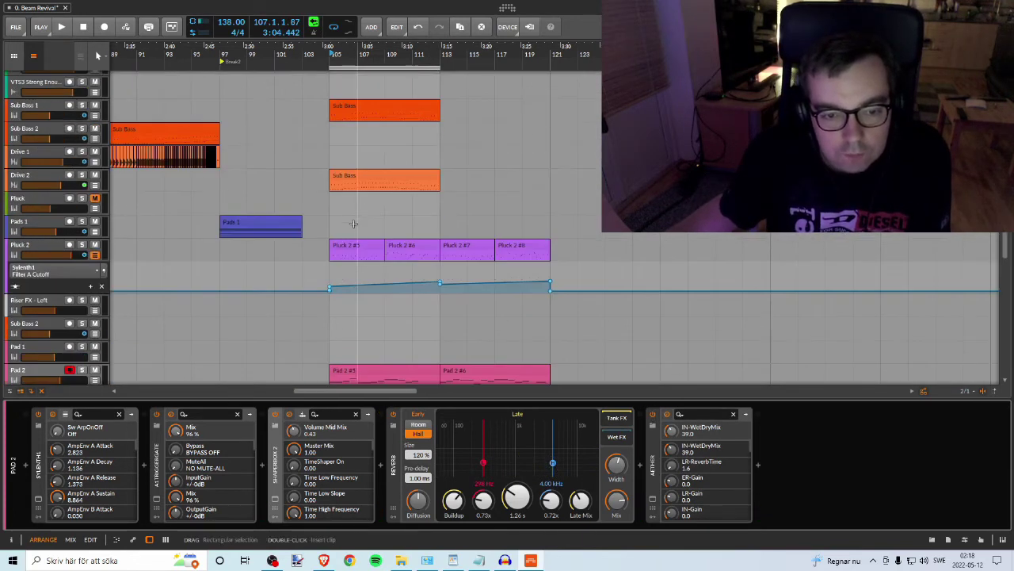
pyautogui.scroll(-3, 388, 222)
pyautogui.scroll(-1, 386, 219)
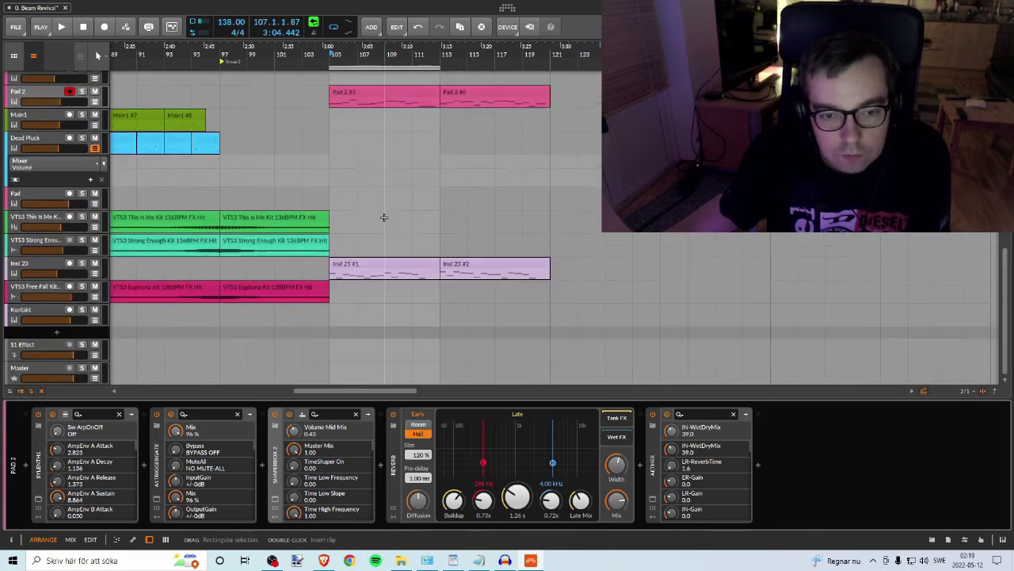
pyautogui.click(82, 262)
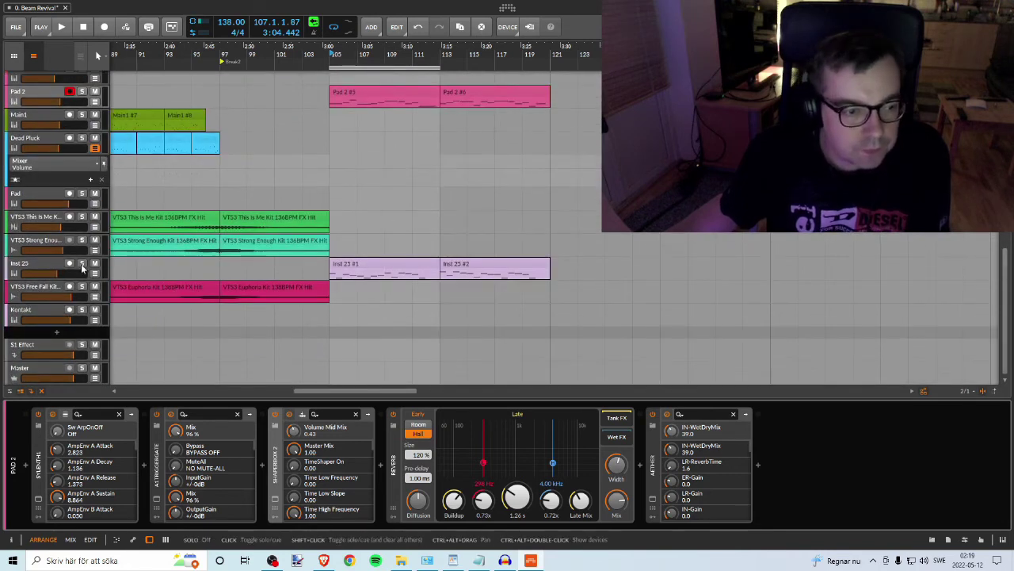
pyautogui.press('space')
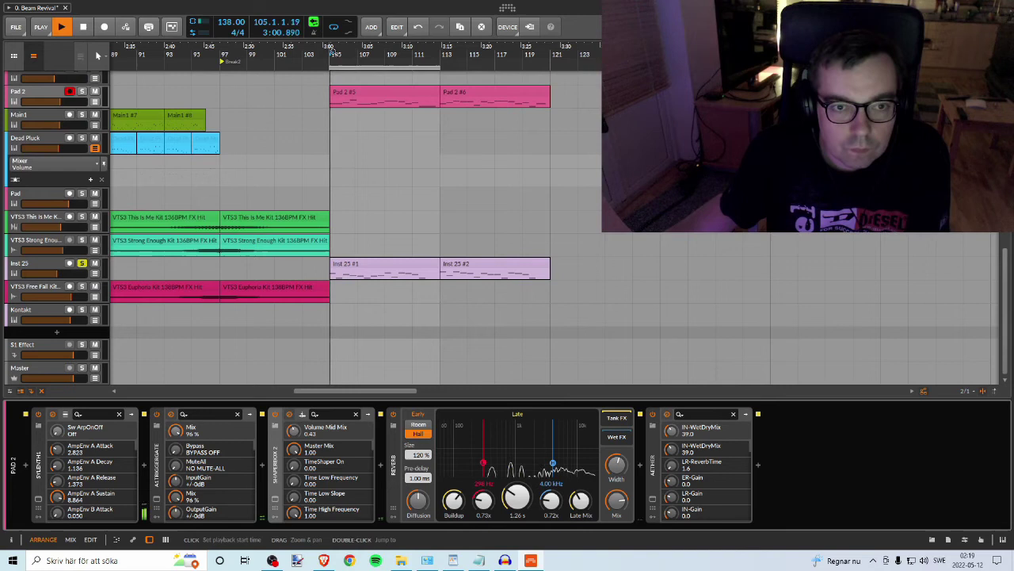
pyautogui.click(81, 263)
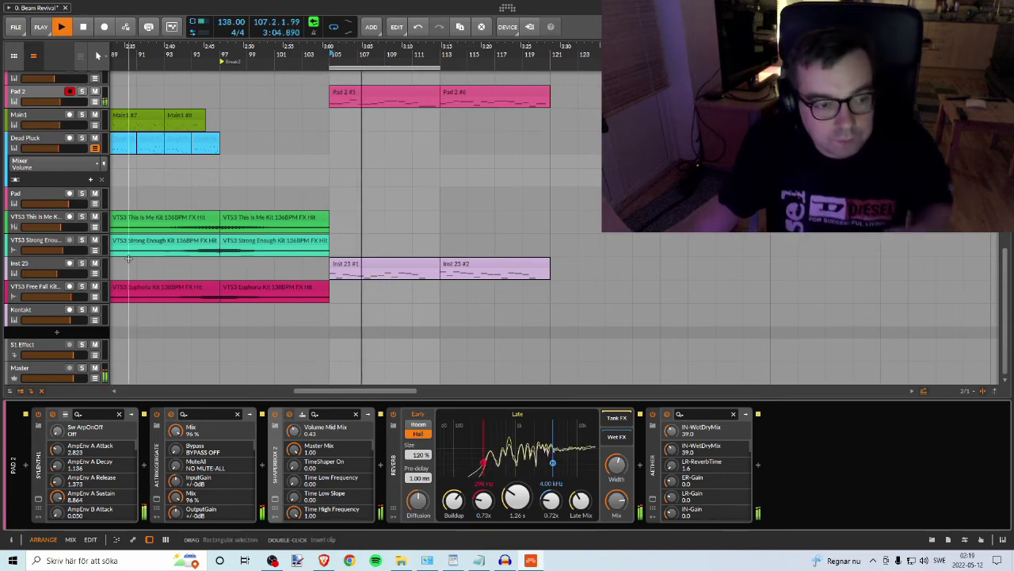
# Step: Stop playback, select the Inst 25 track to inspect its device chain, and review the tracks above it
pyautogui.click(44, 267)
pyautogui.press('space')
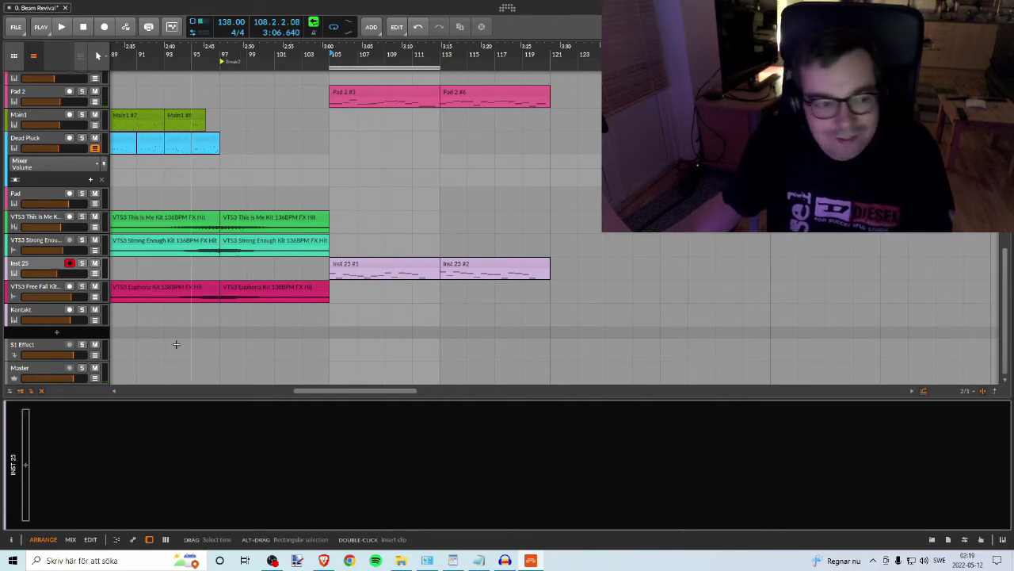
pyautogui.click(32, 269)
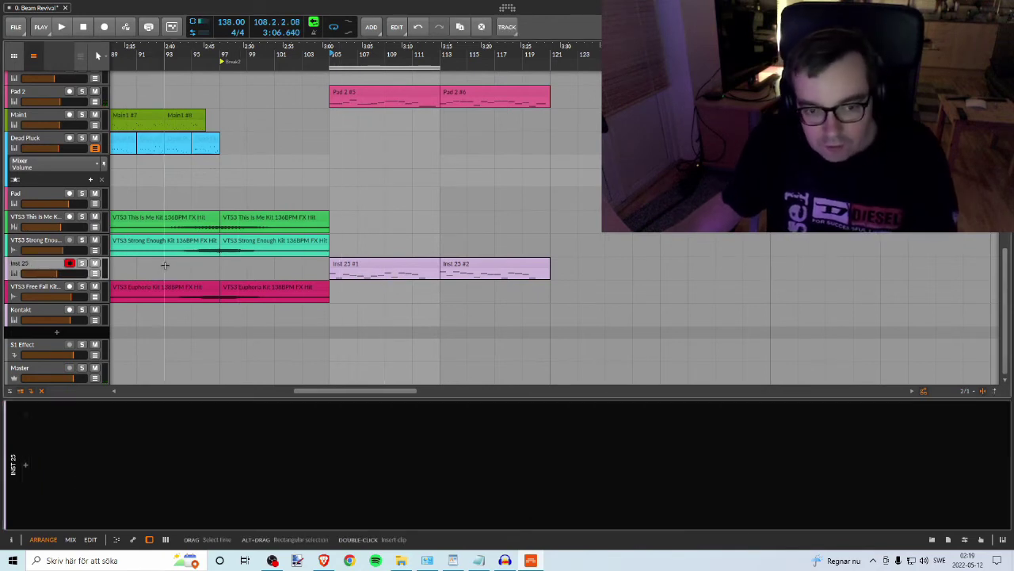
pyautogui.scroll(3, 165, 266)
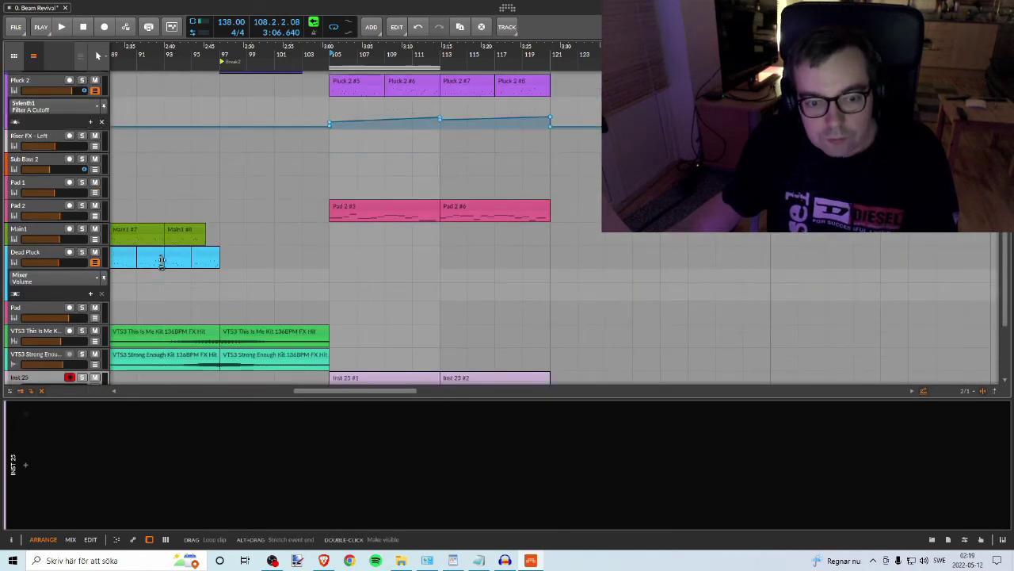
pyautogui.scroll(6, 161, 262)
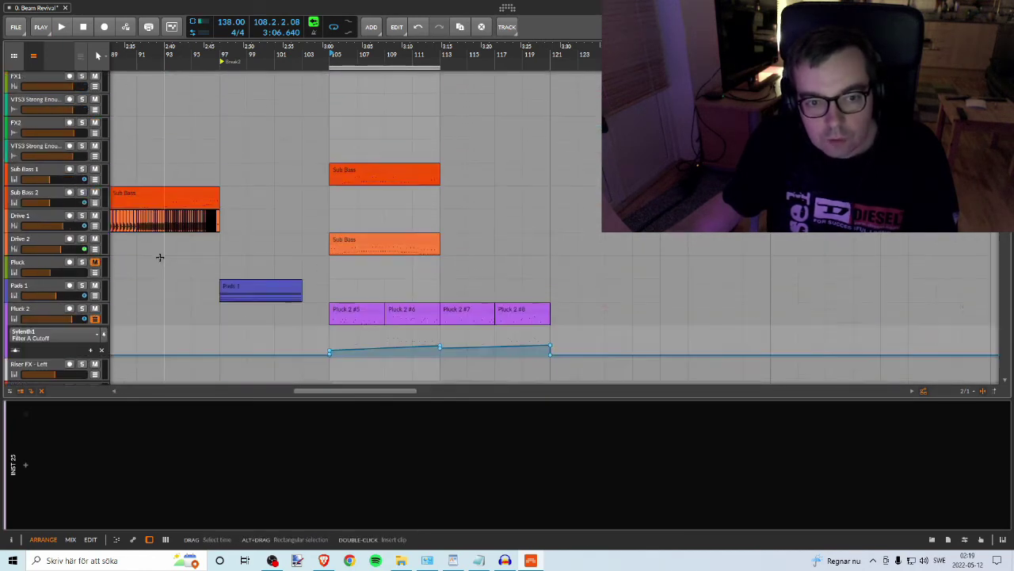
# Step: Look over the track list during playback from bar 105, check the recording in OBS, and return to the arrangement
pyautogui.scroll(-5, 160, 257)
pyautogui.scroll(6, 161, 258)
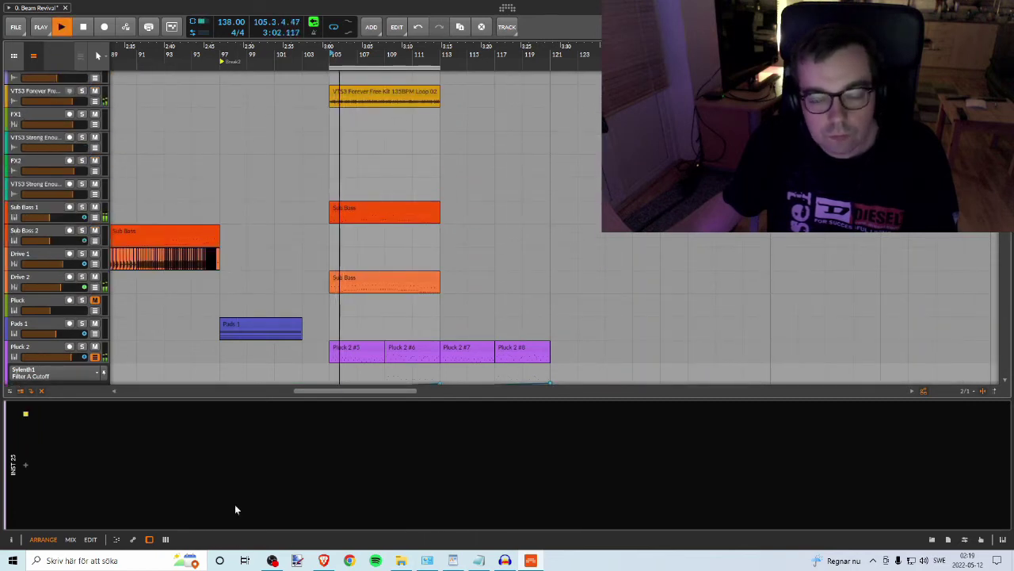
pyautogui.click(299, 559)
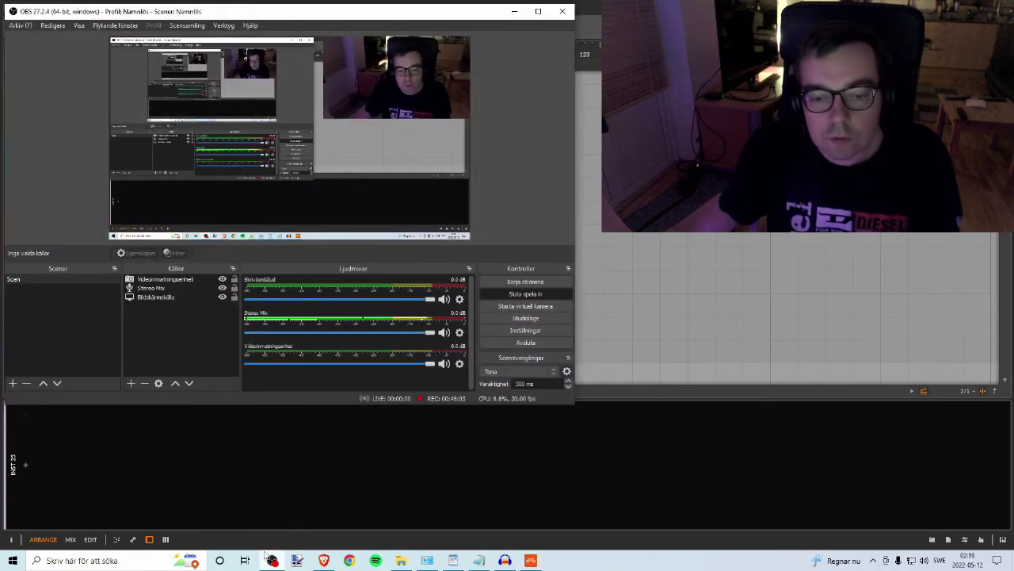
pyautogui.moveTo(272, 562)
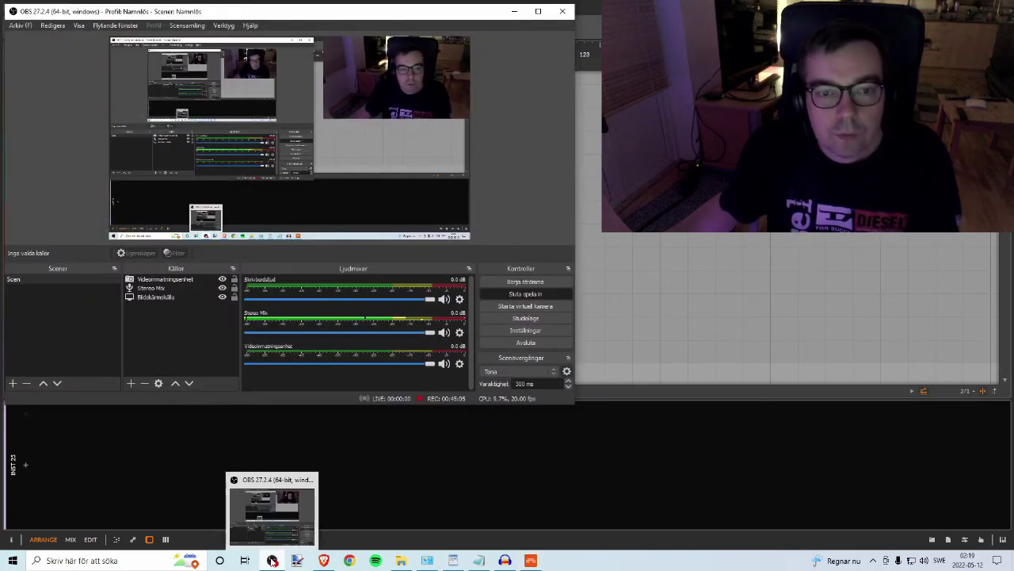
pyautogui.click(272, 560)
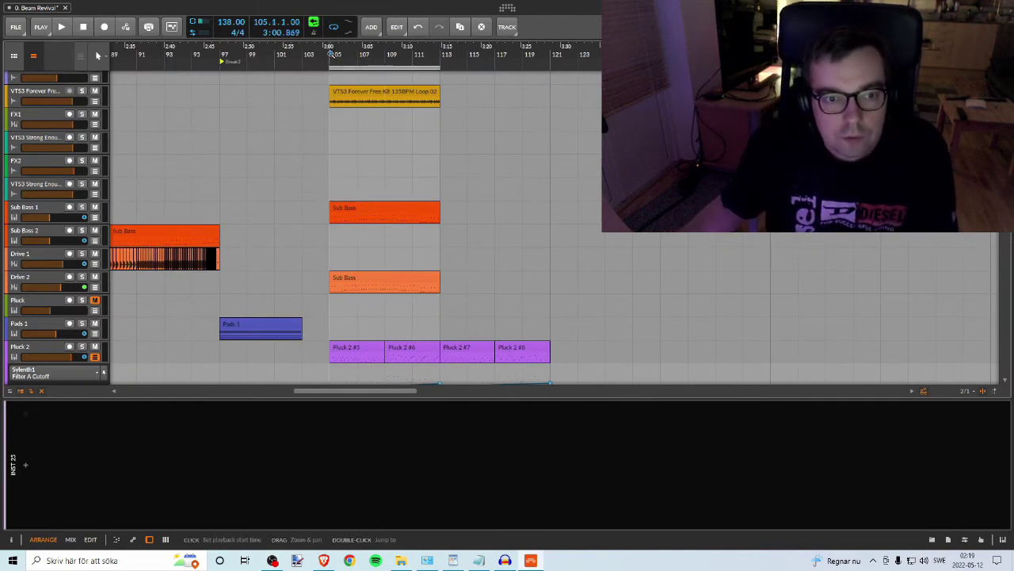
# Step: Audition Drive 2 and Pluck 2 in solo while playing from bar 105, ending with both solos off
pyautogui.click(81, 277)
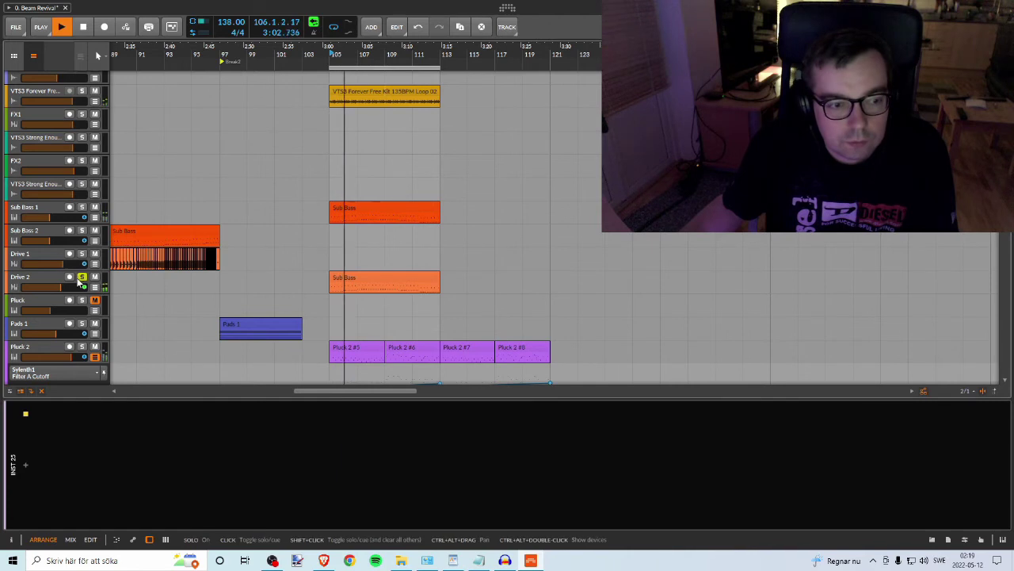
pyautogui.click(81, 276)
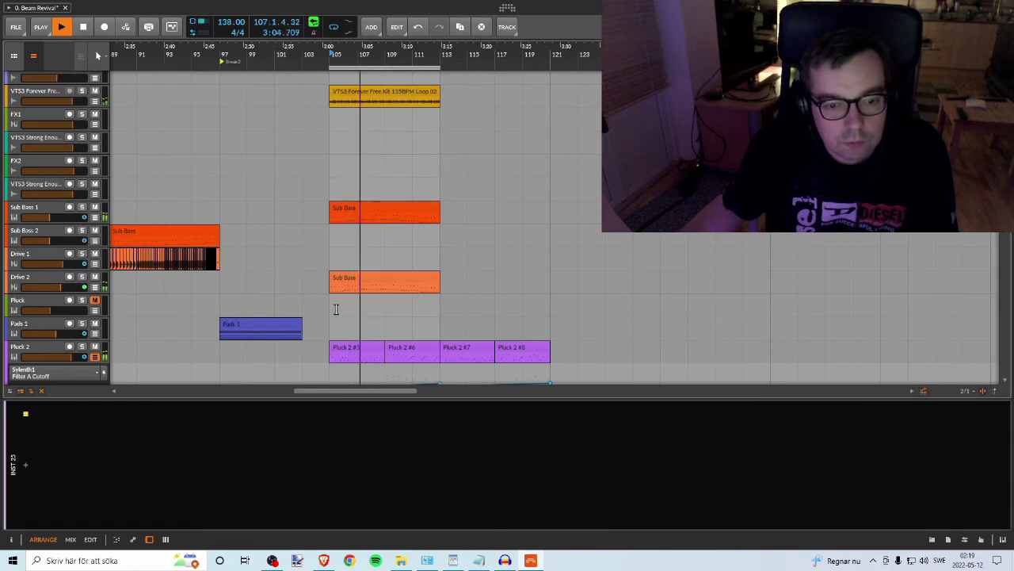
pyautogui.scroll(-3, 336, 309)
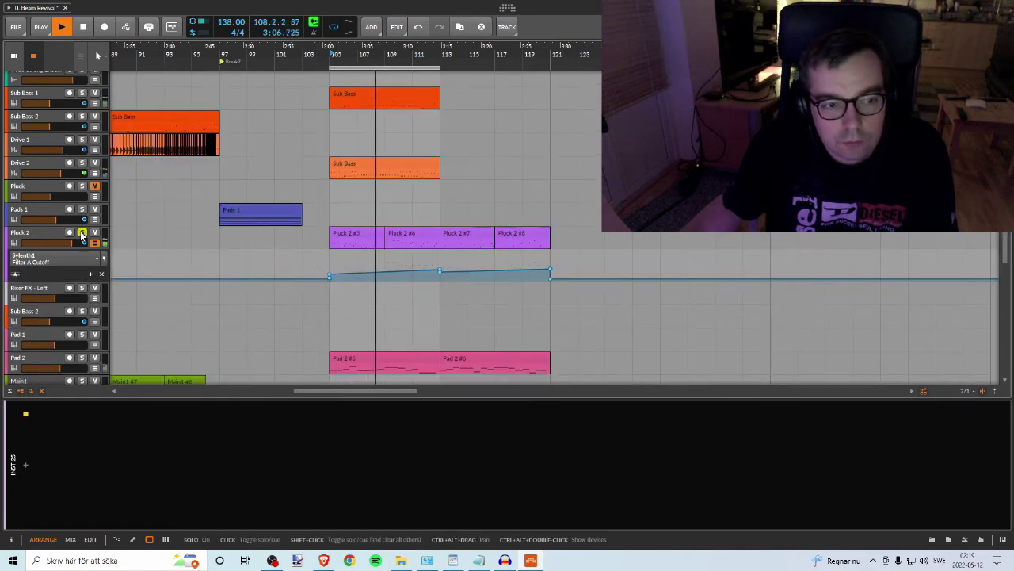
pyautogui.scroll(-3, 496, 263)
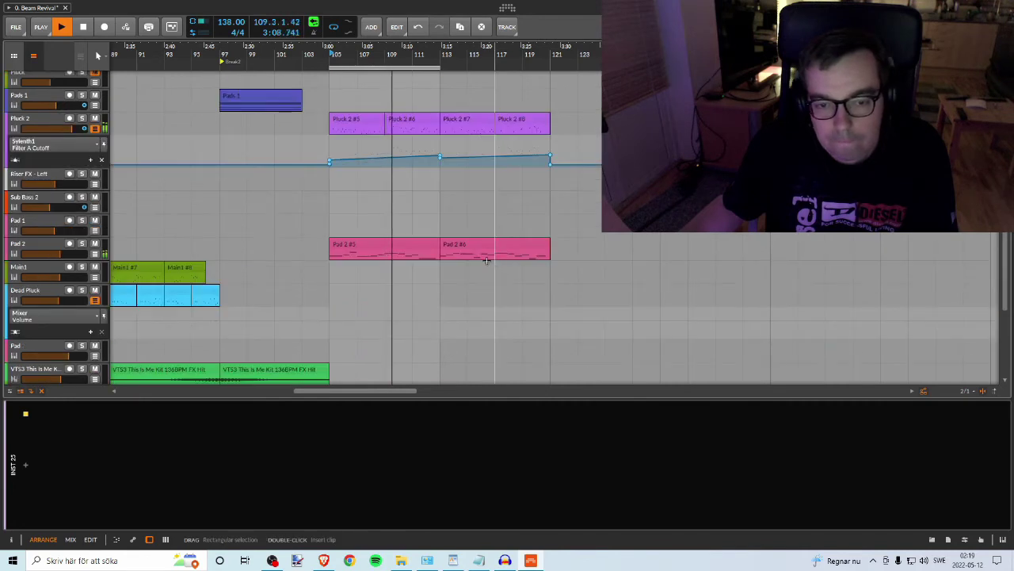
# Step: Listen to the full section from bar 105 while reviewing the pad, bass and drum tracks, ending with playback stopped
pyautogui.scroll(1, 482, 256)
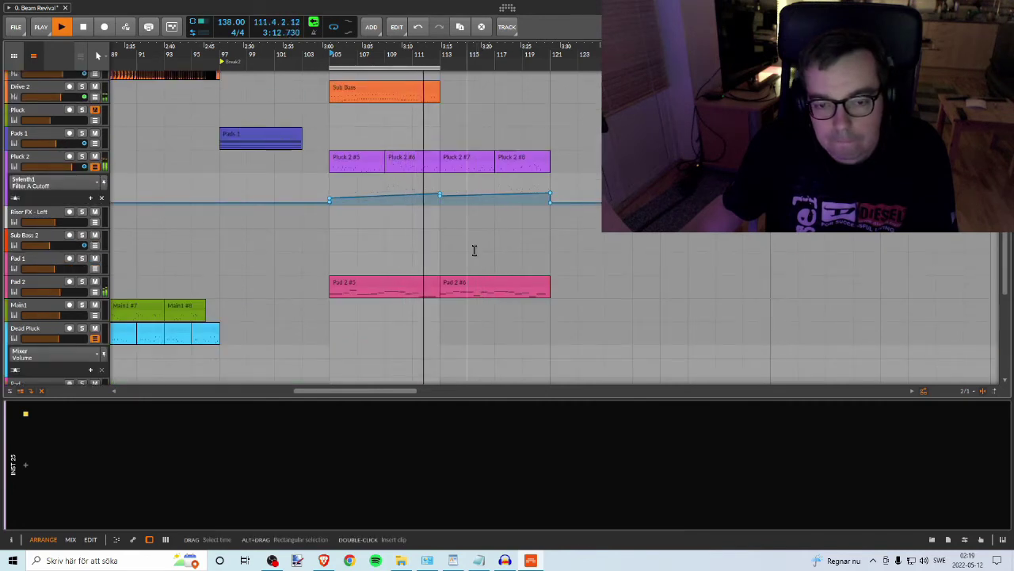
pyautogui.scroll(-3, 473, 250)
pyautogui.scroll(-10, 471, 248)
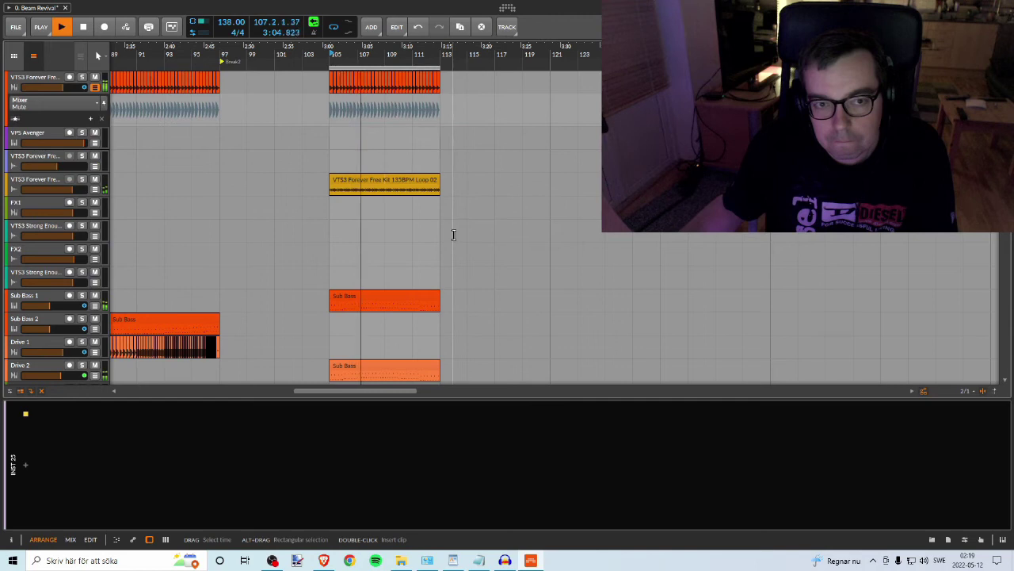
pyautogui.scroll(-3, 374, 178)
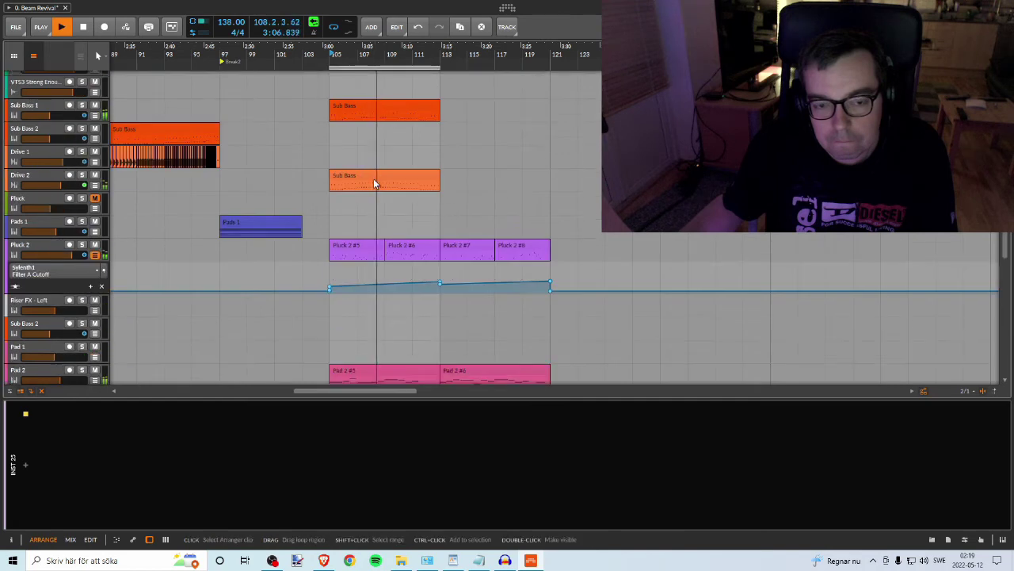
pyautogui.press('space')
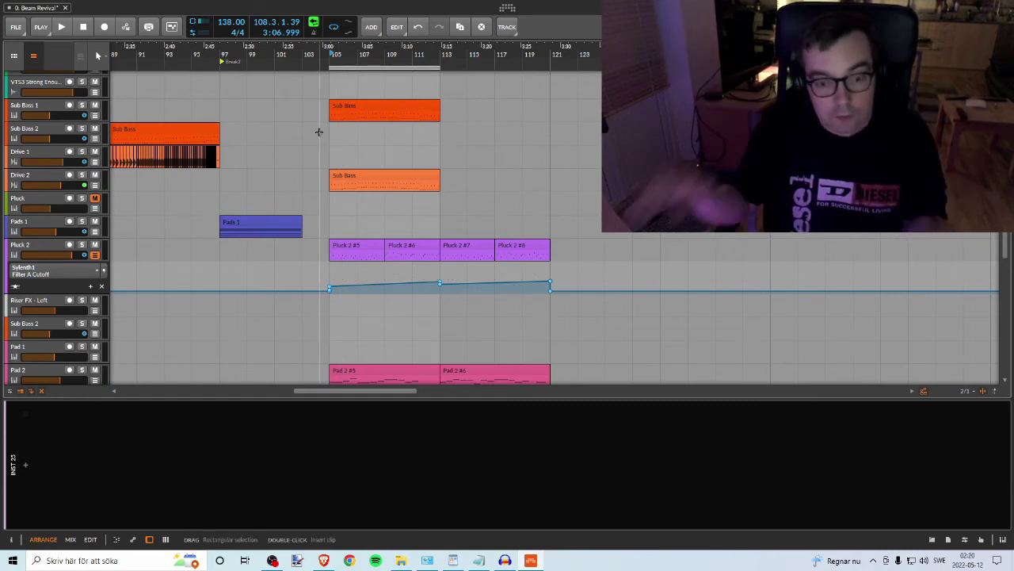
# Step: Move the loop region to bars 97–105 and start playback from bar 89
pyautogui.scroll(6, 230, 114)
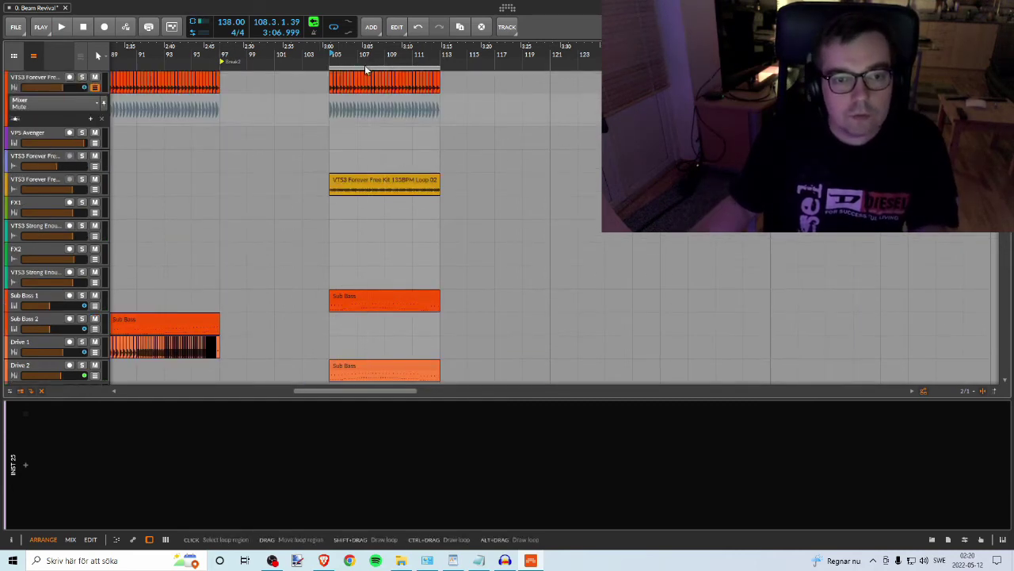
pyautogui.moveTo(238, 64); pyautogui.dragTo(297, 63)
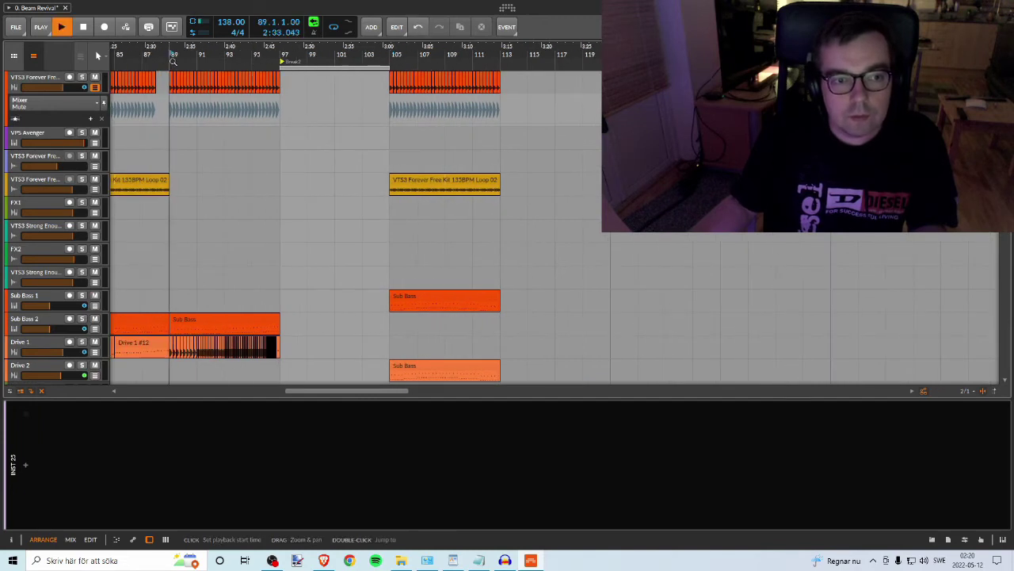
pyautogui.scroll(-8, 351, 153)
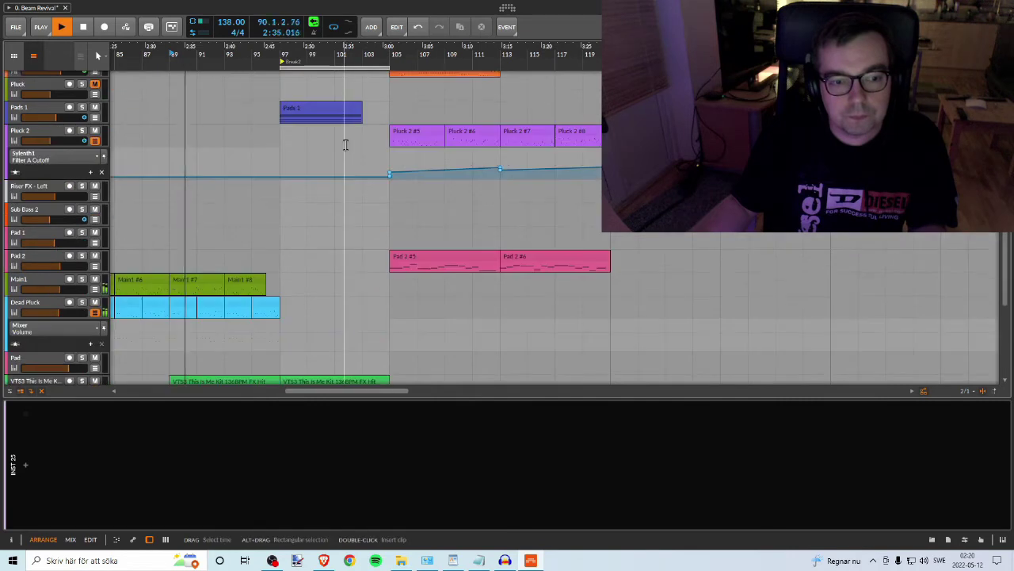
pyautogui.scroll(-10, 346, 144)
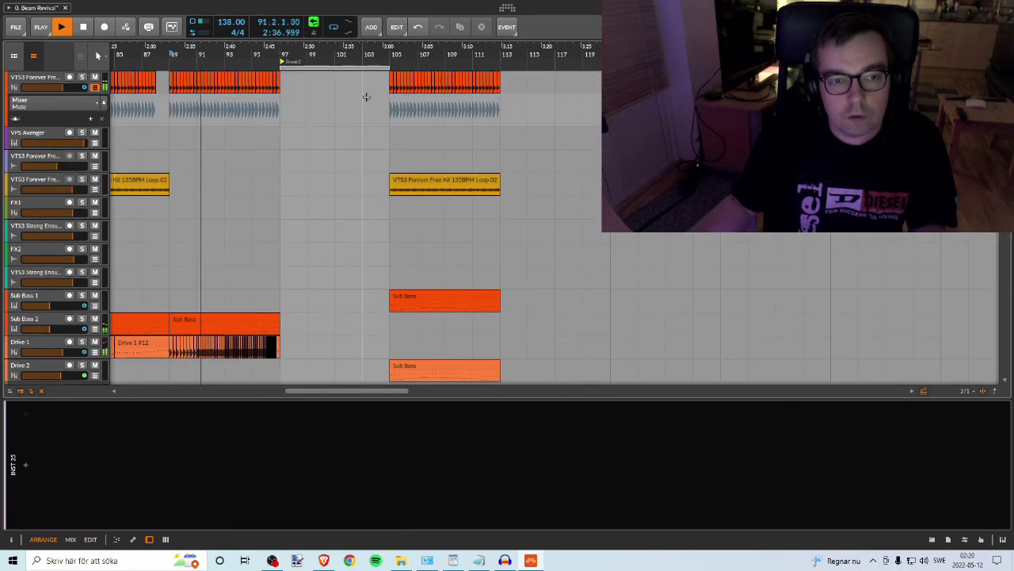
pyautogui.moveTo(342, 66)
pyautogui.mouseDown()
pyautogui.moveTo(270, 64)
pyautogui.moveTo(348, 68)
pyautogui.mouseUp()
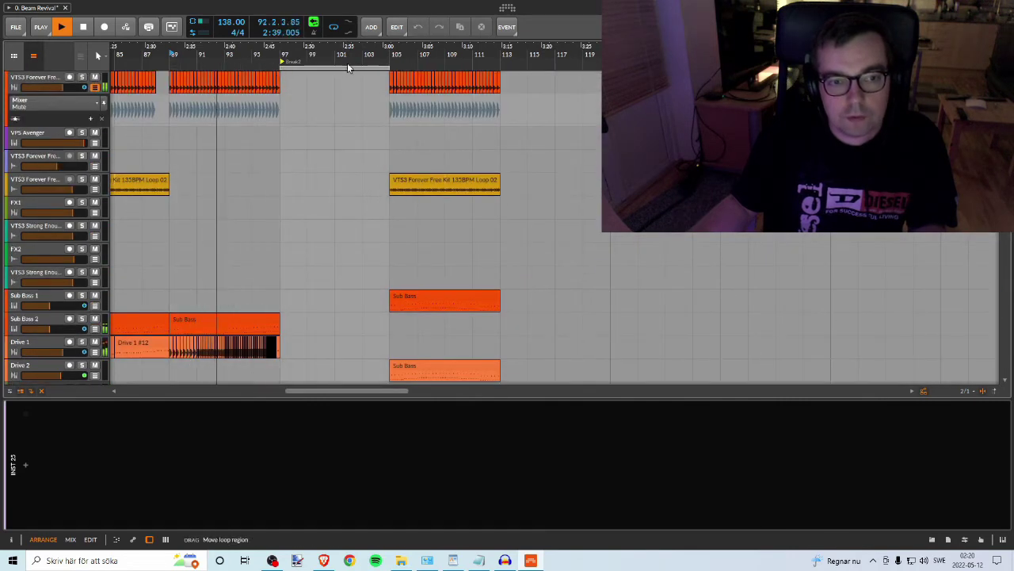
# Step: Listen from bar 89 into the break at bar 97, examining which tracks have clips there, and stop playback
pyautogui.scroll(5, 347, 225)
pyautogui.scroll(5, 347, 225)
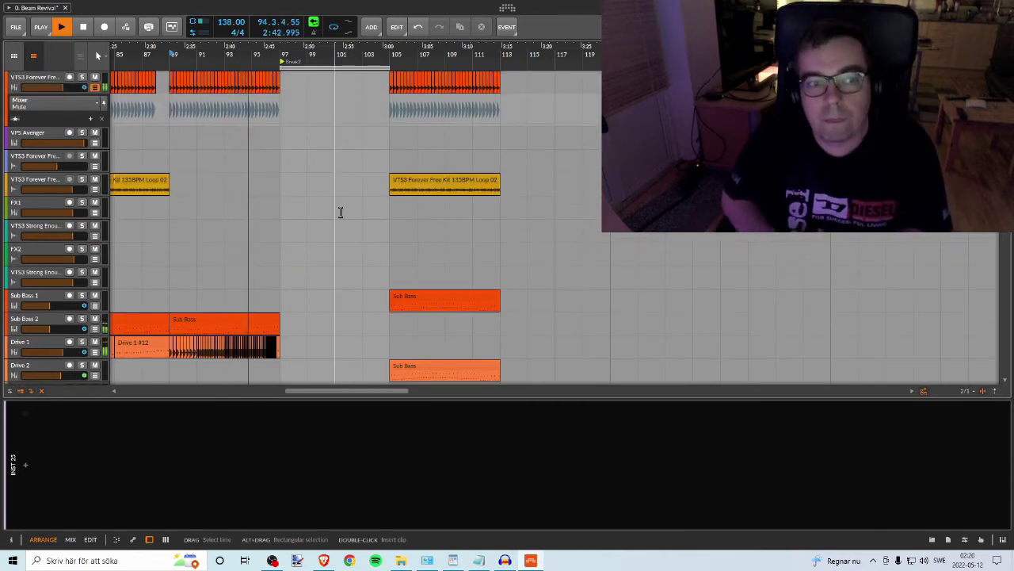
pyautogui.scroll(-10, 339, 213)
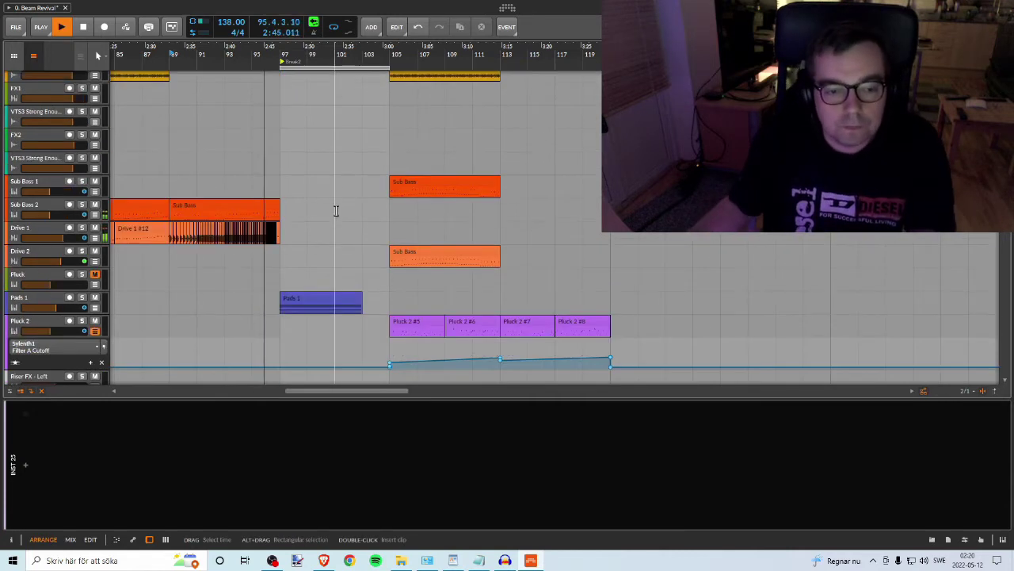
pyautogui.scroll(5, 336, 213)
pyautogui.scroll(-3, 335, 210)
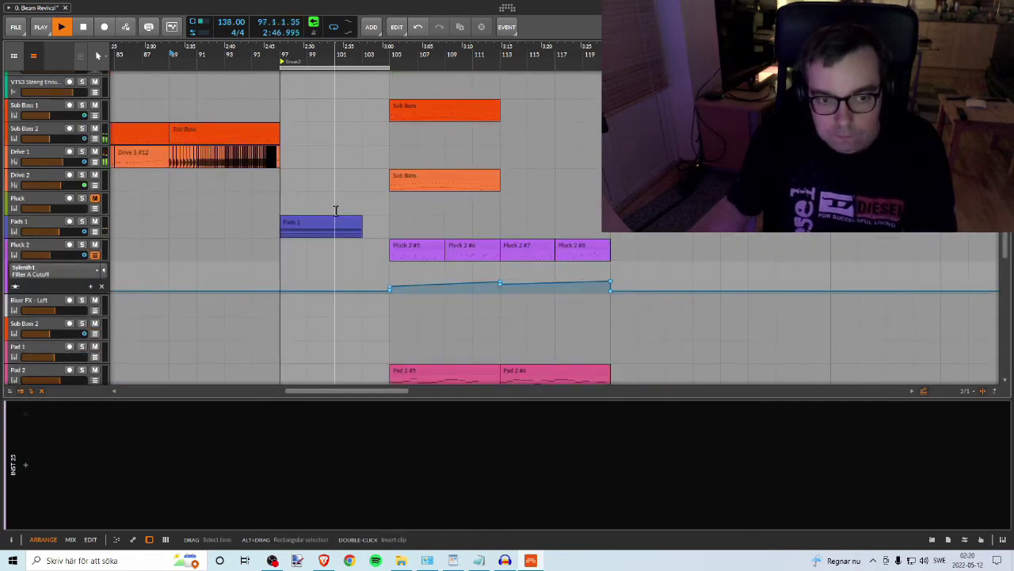
pyautogui.scroll(10, 331, 207)
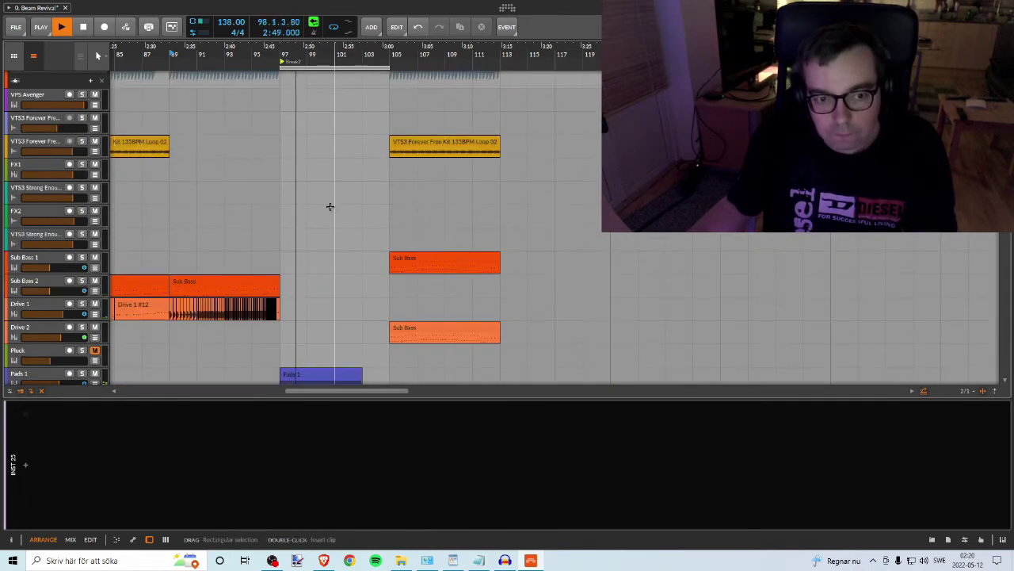
pyautogui.scroll(-10, 331, 206)
pyautogui.scroll(-8, 329, 205)
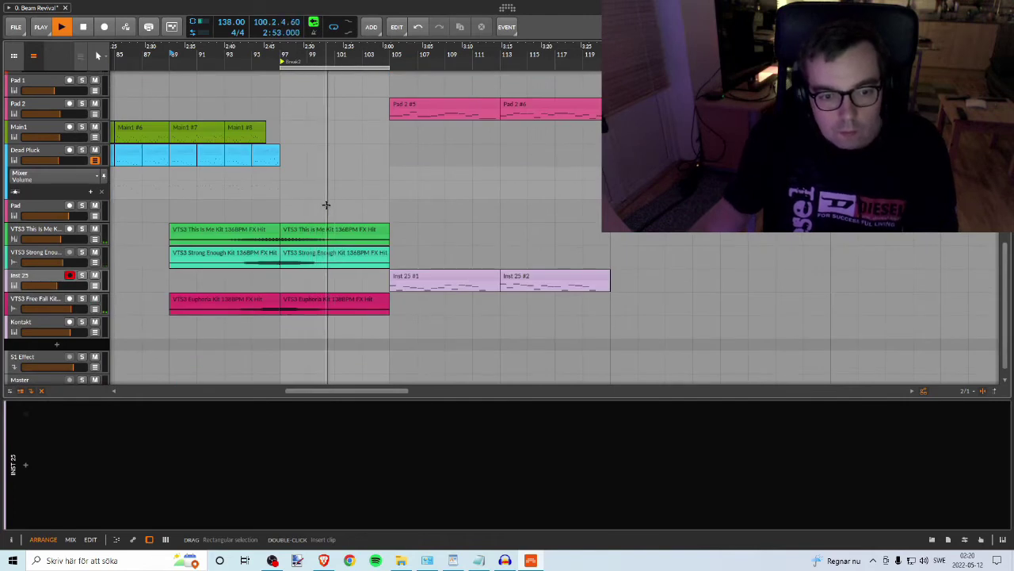
pyautogui.scroll(8, 325, 204)
pyautogui.scroll(-5, 324, 204)
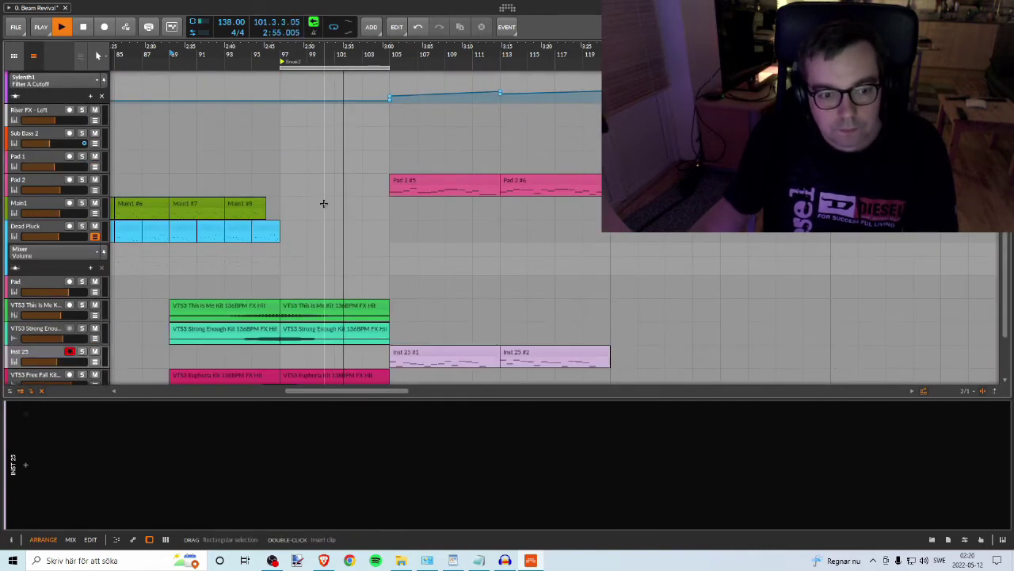
pyautogui.scroll(3, 323, 203)
pyautogui.scroll(5, 324, 203)
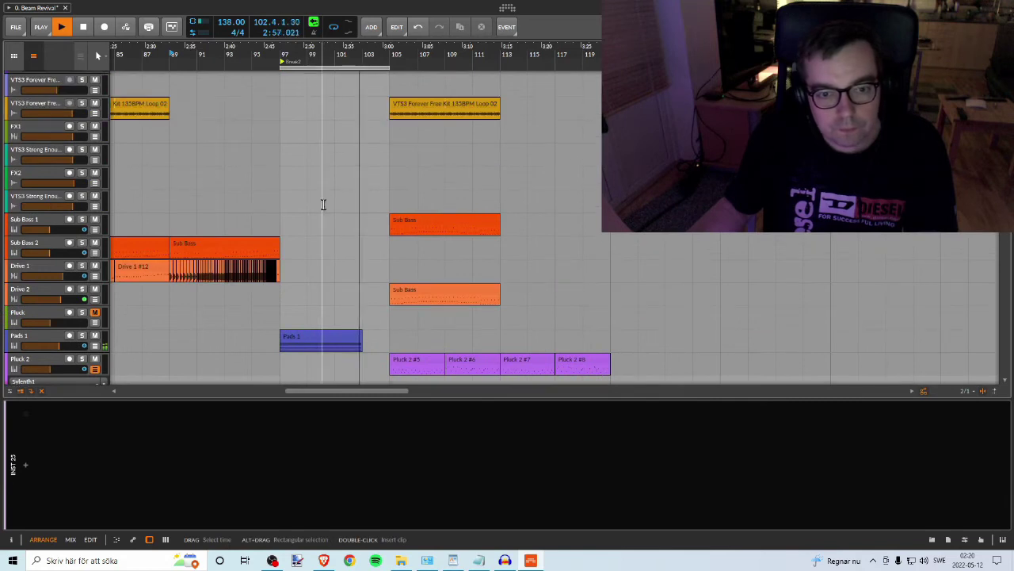
pyautogui.scroll(-6, 321, 210)
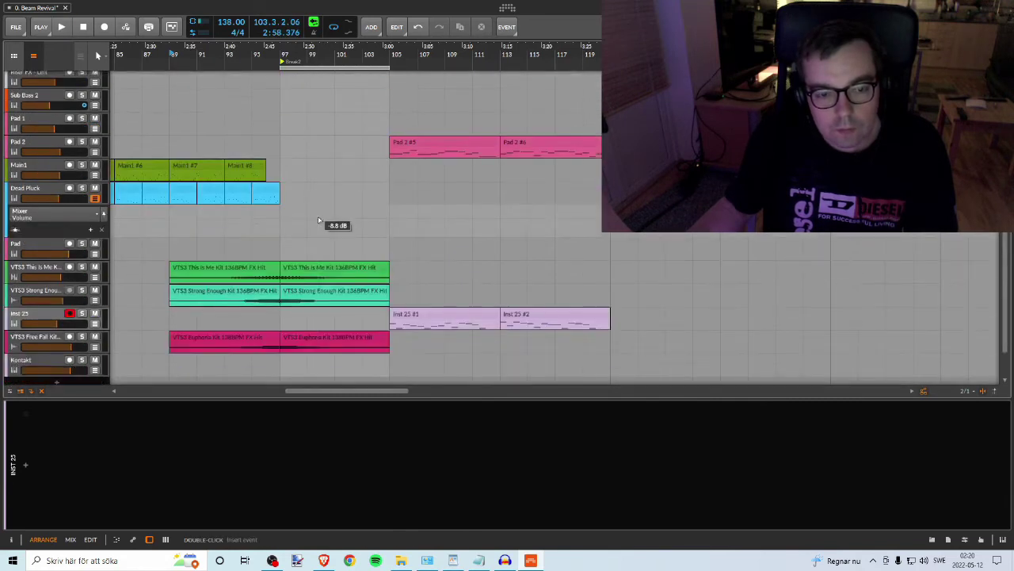
pyautogui.scroll(6, 318, 218)
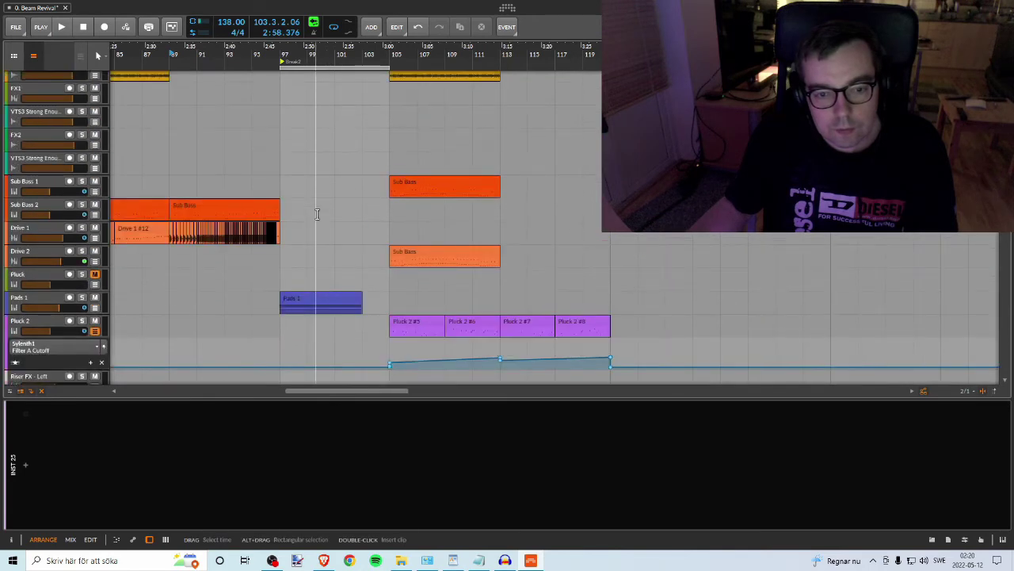
pyautogui.scroll(-1, 316, 213)
# Step: Play from about bar 96 through the break and past bar 105, examining how the layers carry the transition
pyautogui.press('space')
pyautogui.scroll(5, 242, 123)
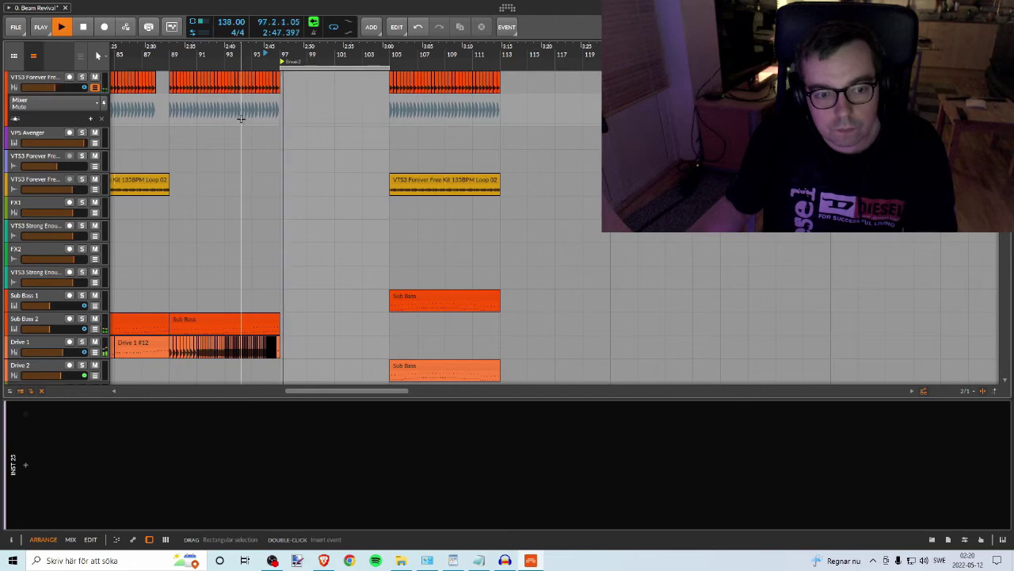
pyautogui.scroll(-4, 242, 120)
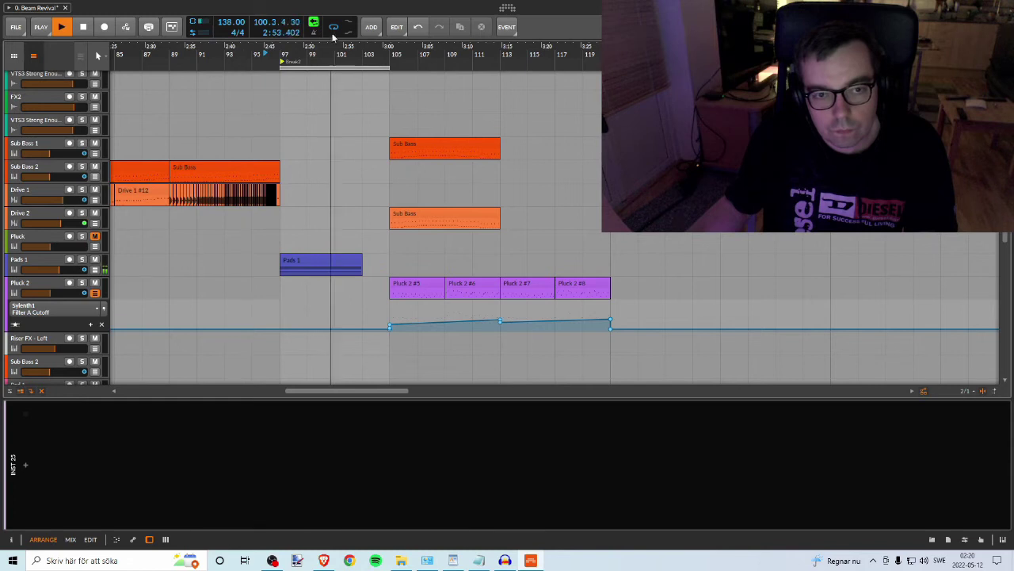
pyautogui.scroll(2, 331, 147)
pyautogui.scroll(1, 333, 151)
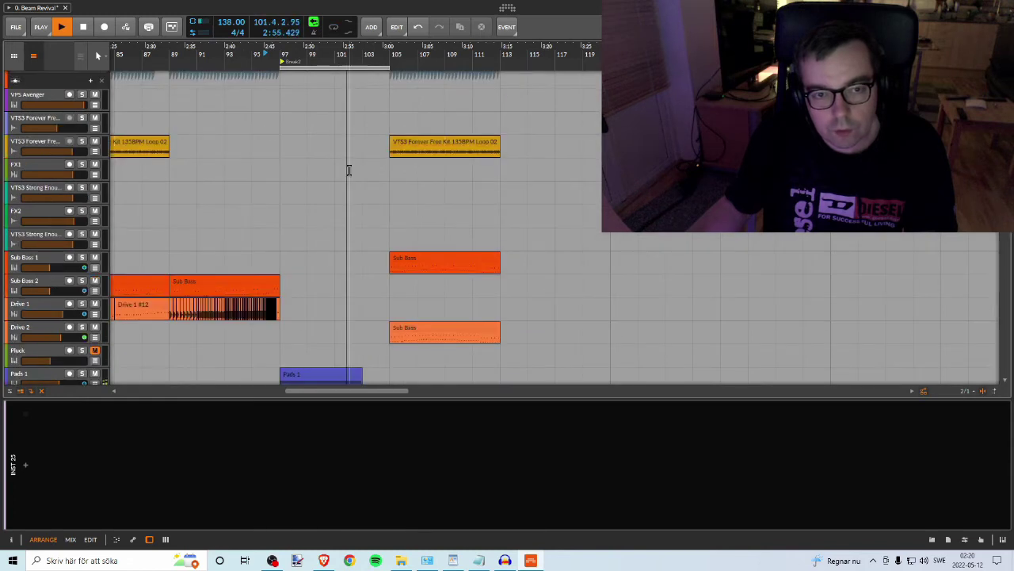
pyautogui.scroll(-1, 346, 165)
pyautogui.scroll(1, 346, 154)
pyautogui.scroll(-3, 346, 151)
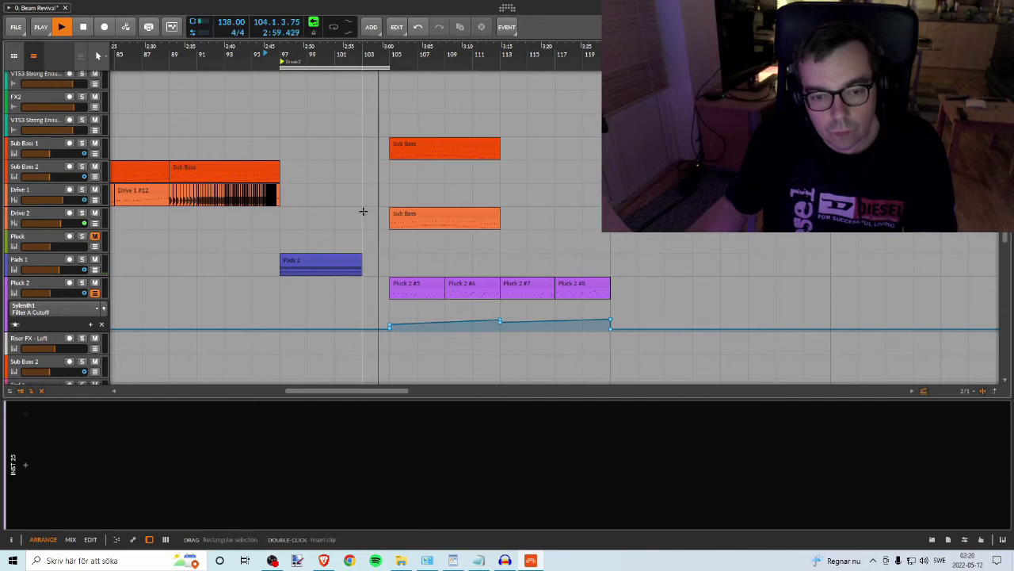
pyautogui.scroll(-2, 362, 208)
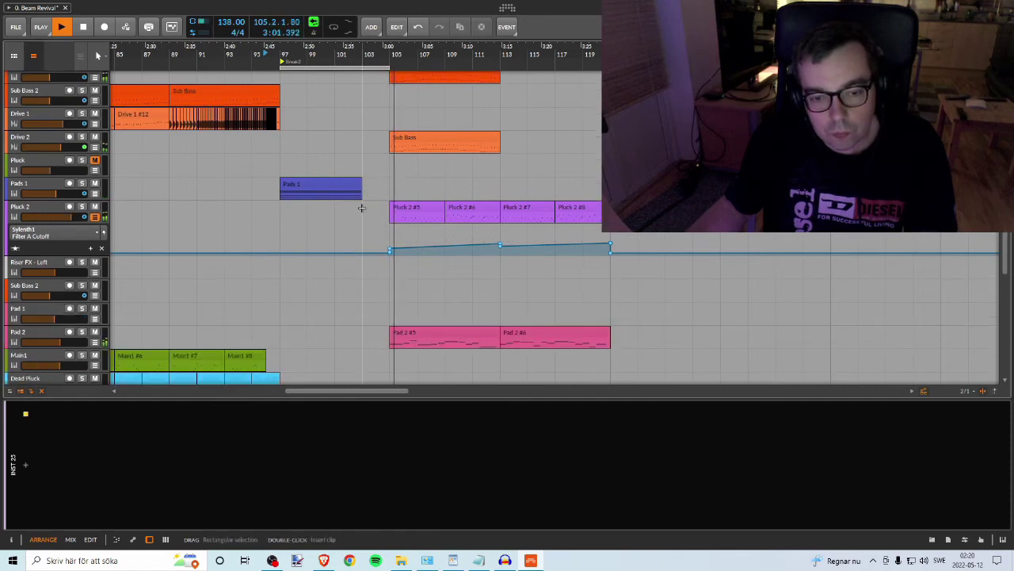
pyautogui.scroll(-4, 359, 206)
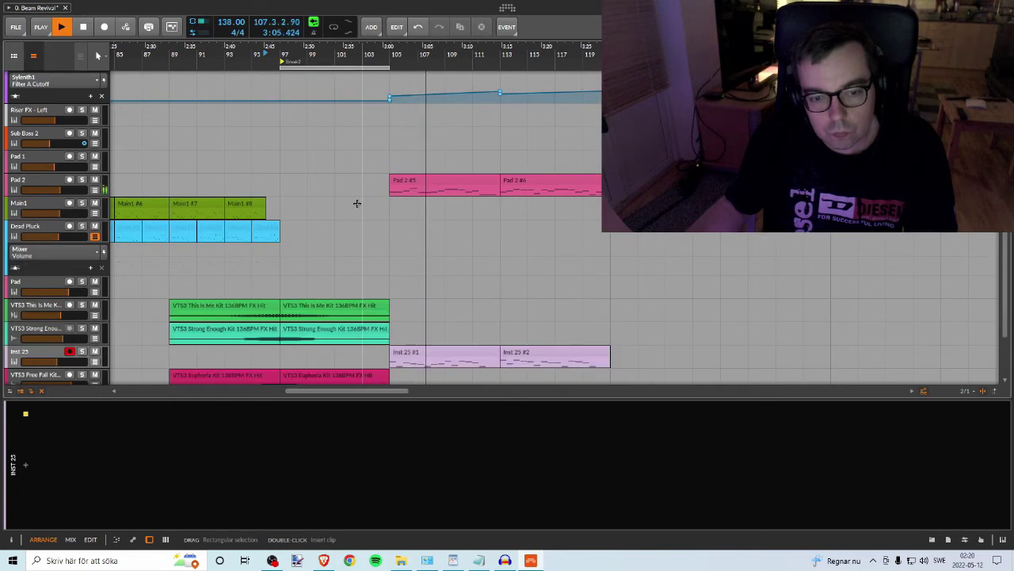
pyautogui.scroll(5, 356, 203)
pyautogui.scroll(-7, 356, 203)
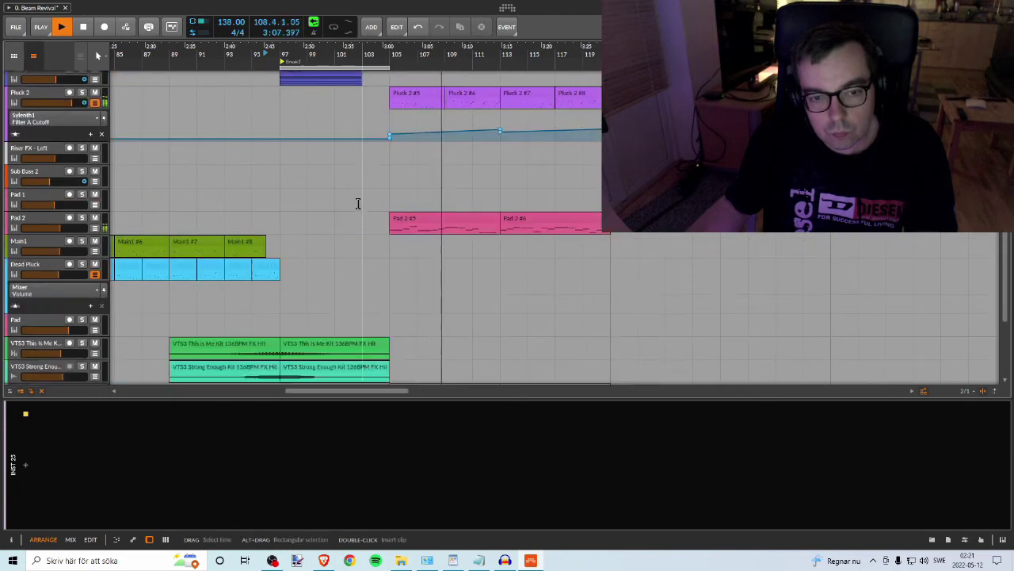
# Step: Restart playback from about bar 94 and review the tracks across the break
pyautogui.click(241, 54)
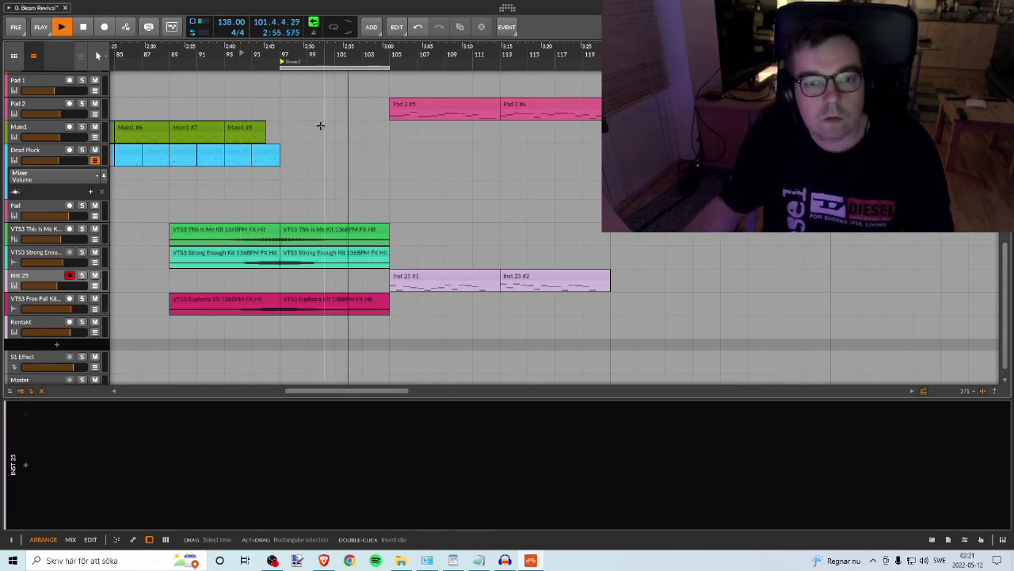
pyautogui.scroll(4, 316, 126)
pyautogui.scroll(4, 306, 124)
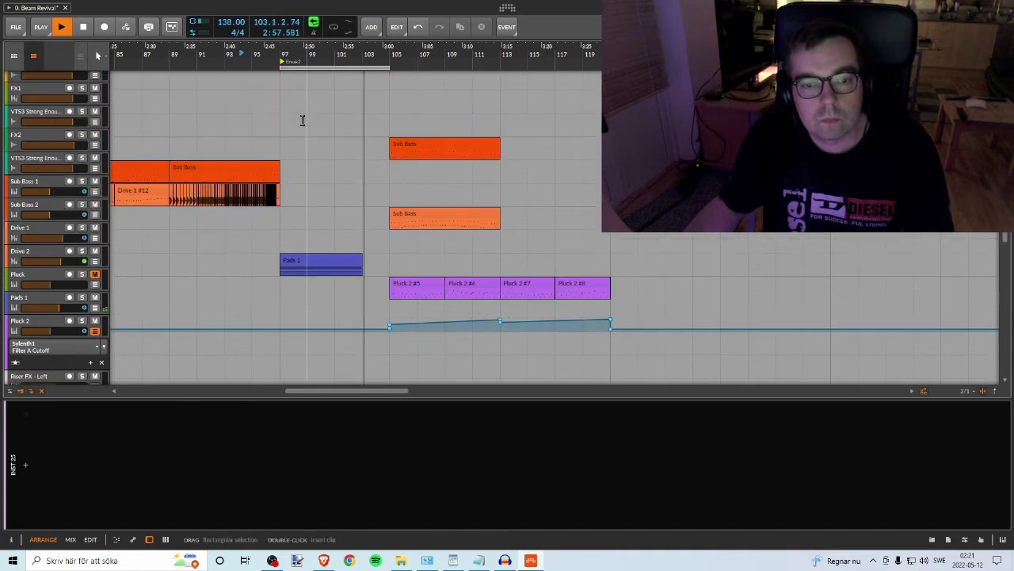
# Step: Try moving the two Pad 2 clips at bar 105 so that they start at bar 113, and stop playback
pyautogui.scroll(-5, 301, 117)
pyautogui.scroll(2, 301, 115)
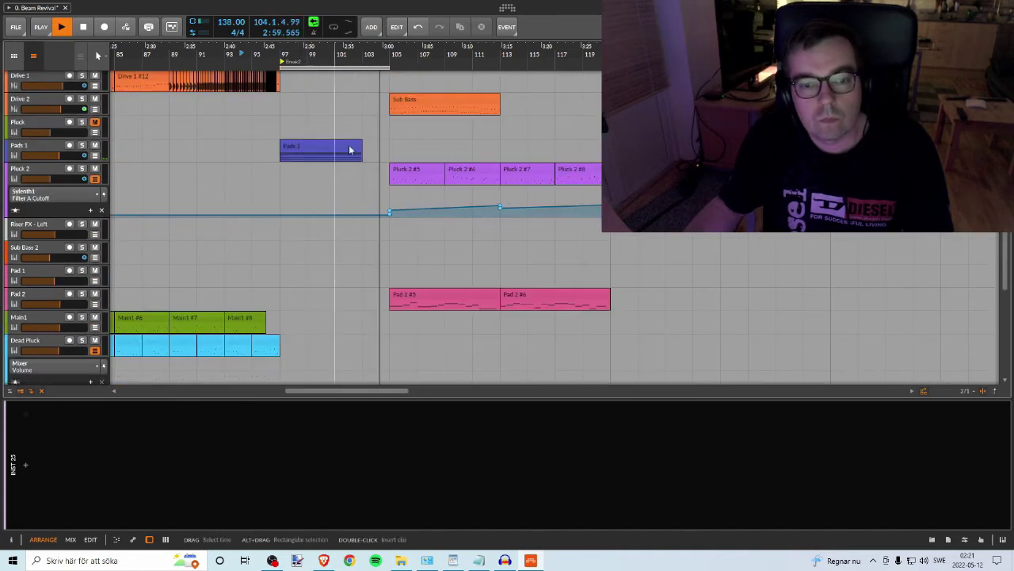
pyautogui.click(471, 294)
pyautogui.keyDown('shift'); pyautogui.click(528, 293); pyautogui.keyUp('shift')
pyautogui.press('space')
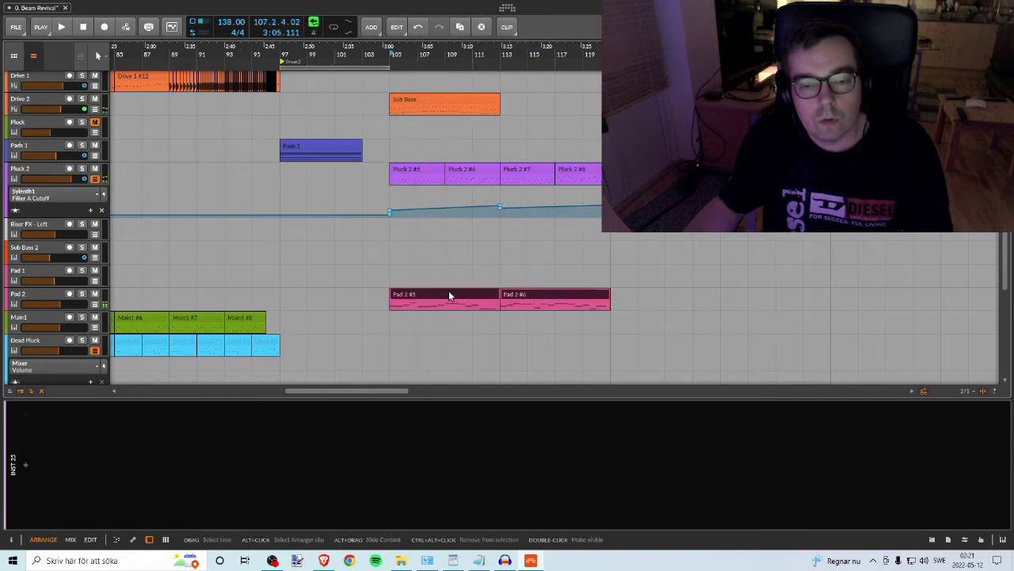
pyautogui.moveTo(444, 294); pyautogui.dragTo(534, 282)
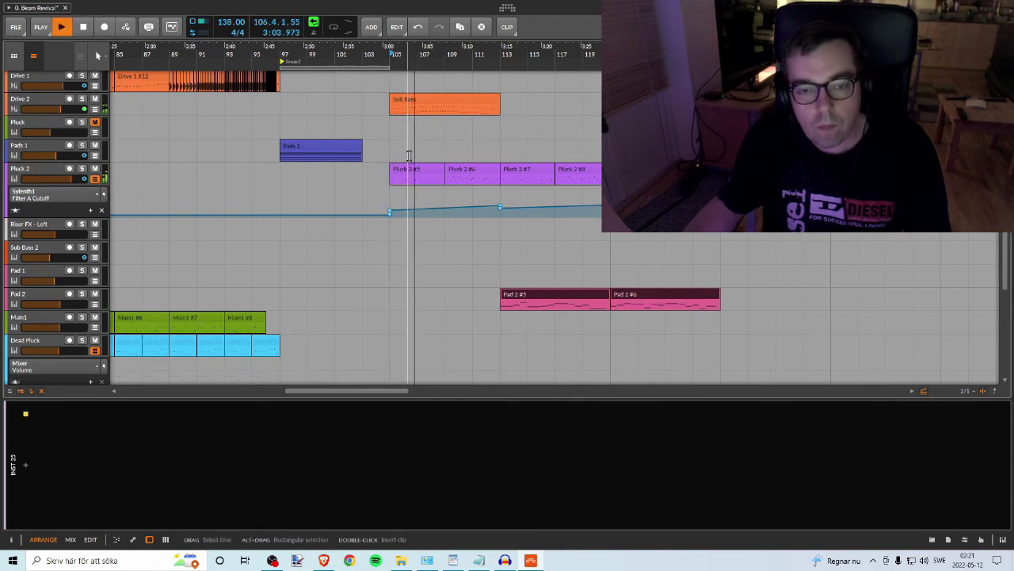
# Step: Play from bar 105 past bar 121, examining how the section works with the delayed Pad 2 entry, and stop playback
pyautogui.scroll(2, 446, 172)
pyautogui.scroll(-1, 446, 172)
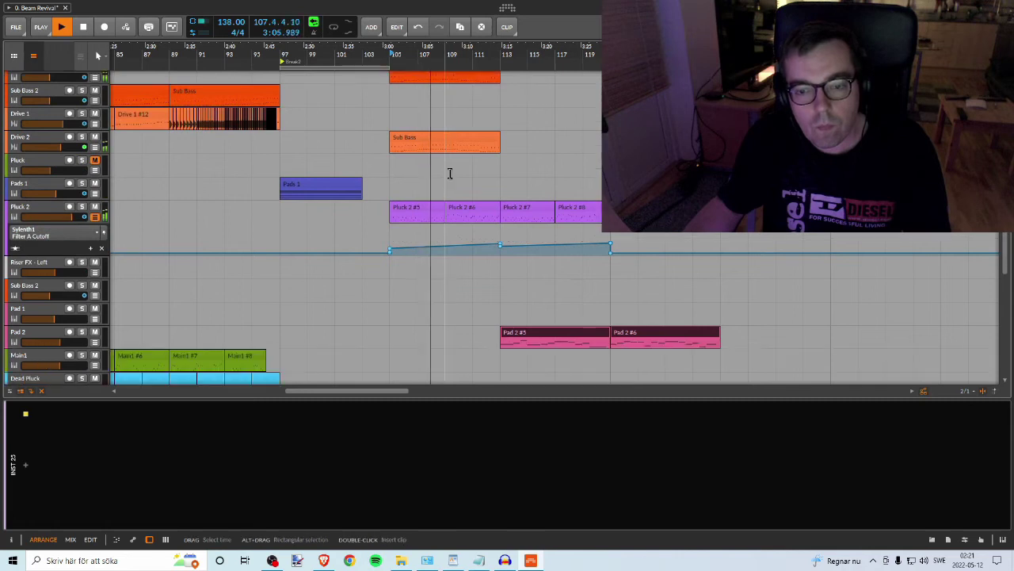
pyautogui.scroll(3, 492, 190)
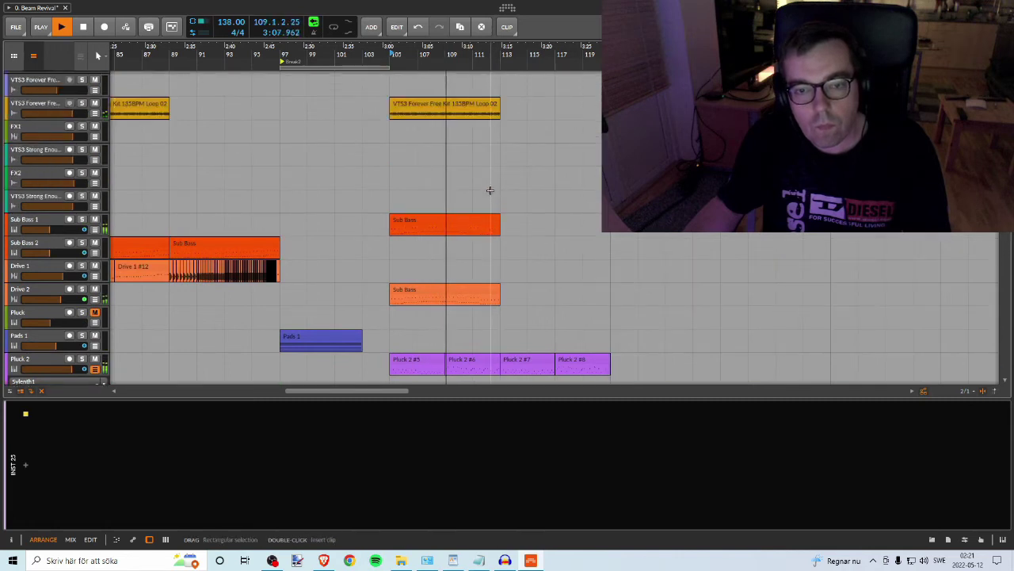
pyautogui.scroll(1, 490, 190)
pyautogui.scroll(-4, 493, 190)
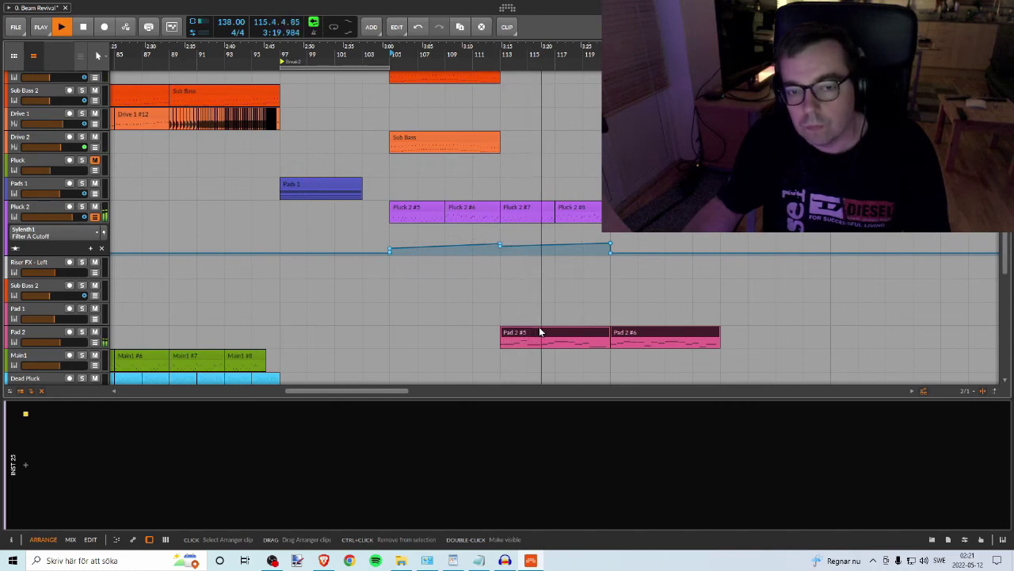
pyautogui.scroll(10, 512, 310)
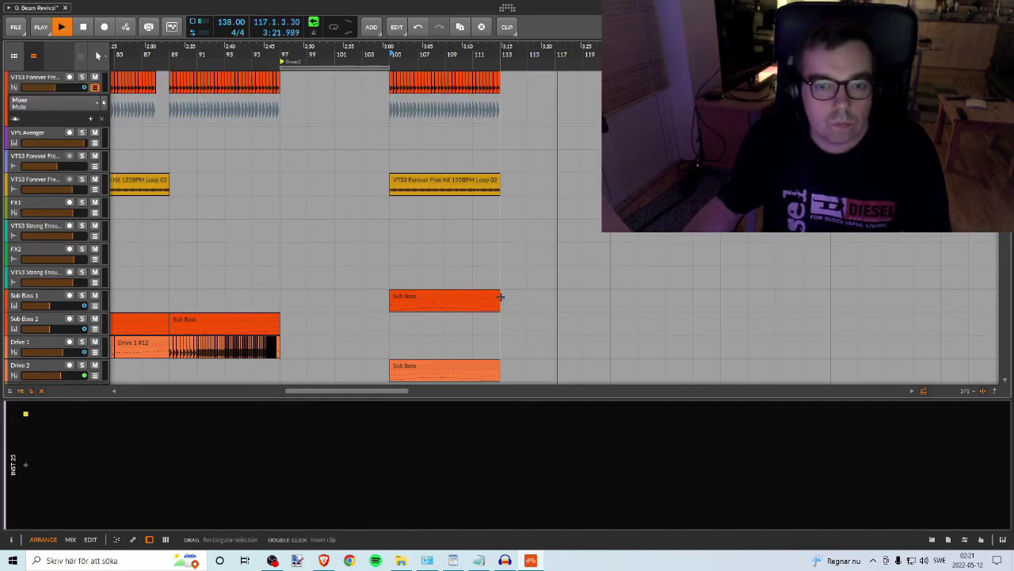
pyautogui.scroll(-10, 507, 306)
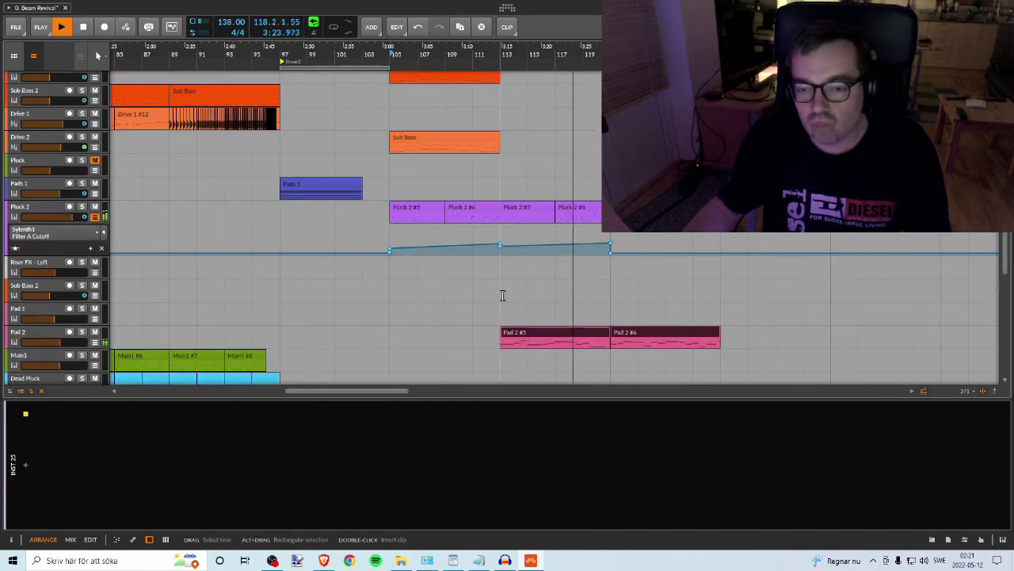
pyautogui.scroll(6, 502, 294)
pyautogui.scroll(-7, 500, 294)
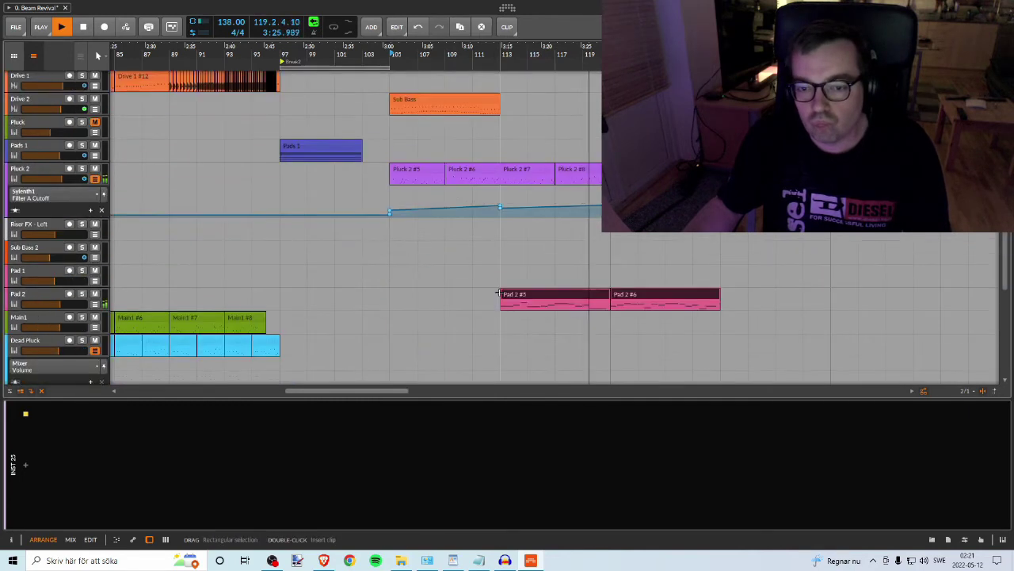
pyautogui.scroll(3, 498, 292)
pyautogui.scroll(-2, 599, 277)
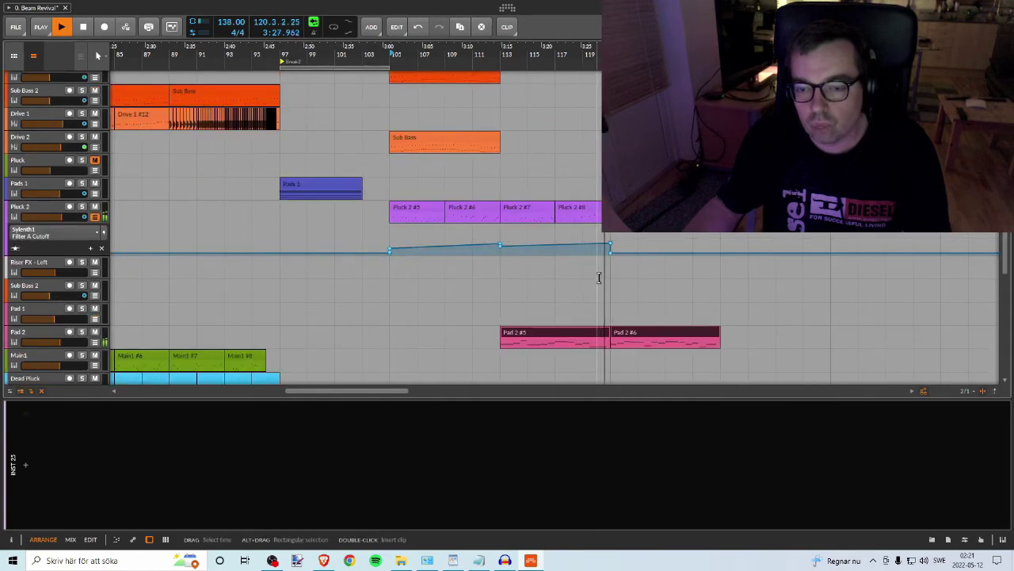
pyautogui.scroll(3, 593, 274)
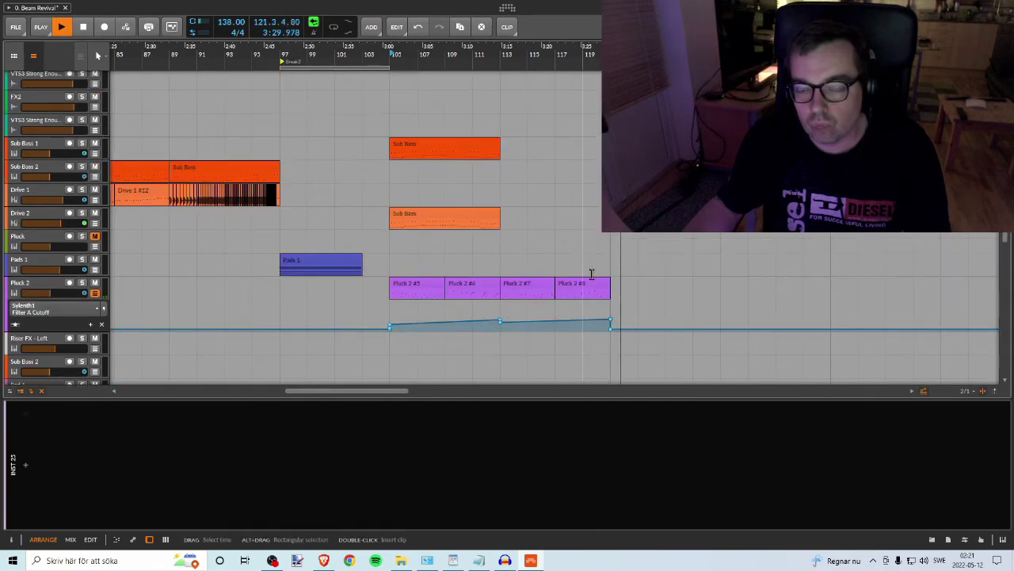
pyautogui.scroll(-3, 594, 274)
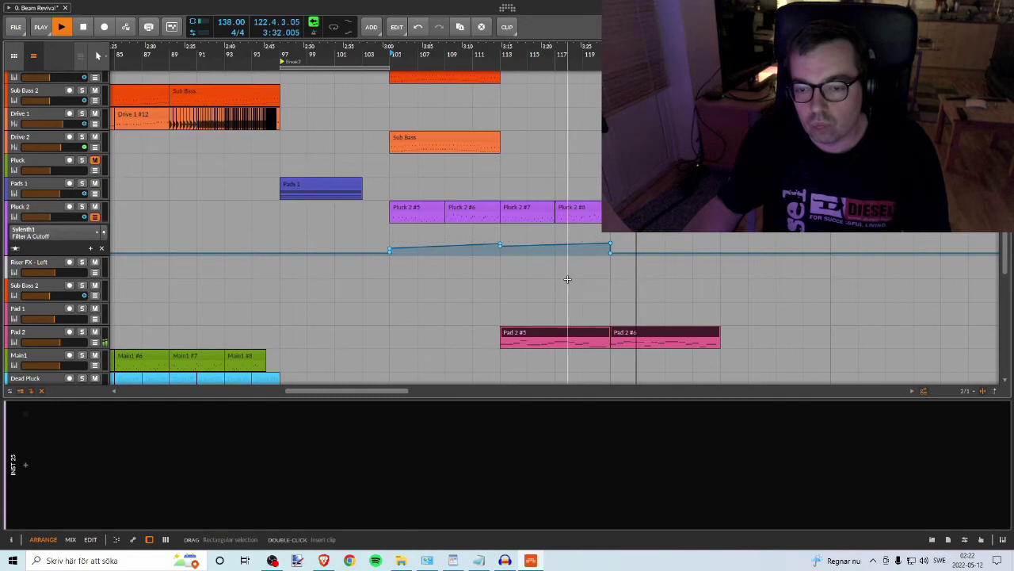
pyautogui.press('space')
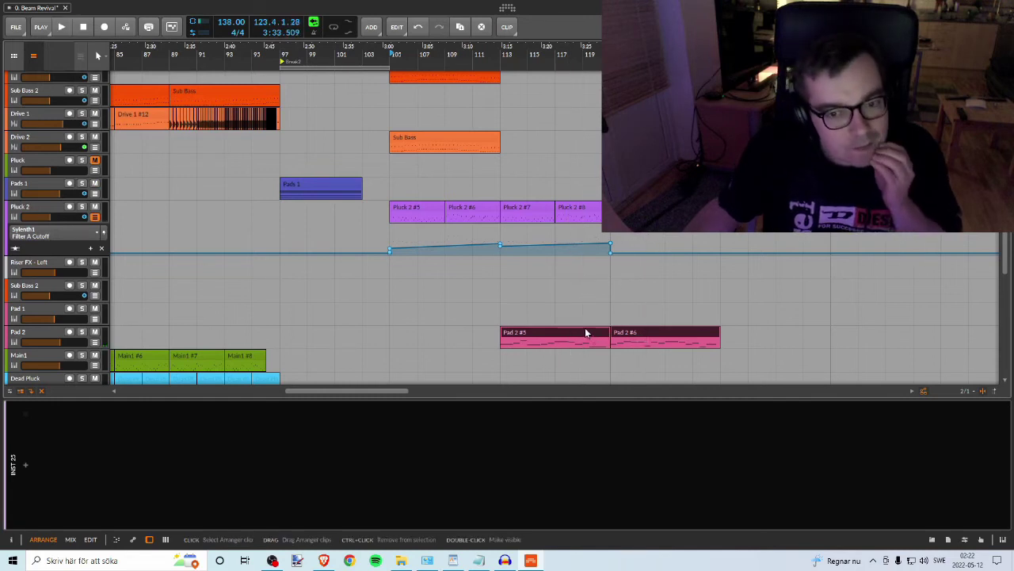
# Step: Move the two Pad 2 clips back so that they start at bar 105
pyautogui.scroll(5, 394, 249)
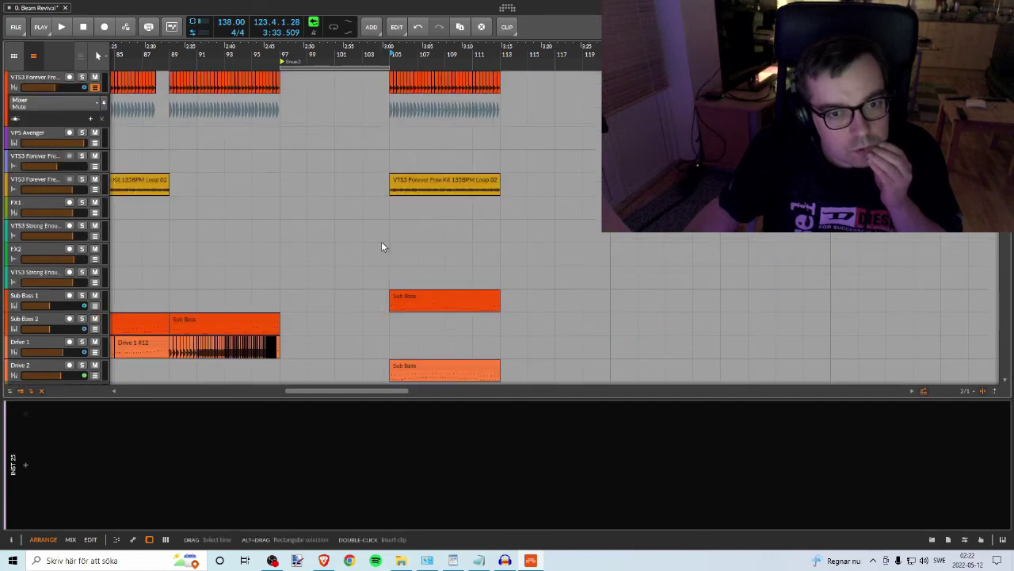
pyautogui.scroll(-3, 378, 151)
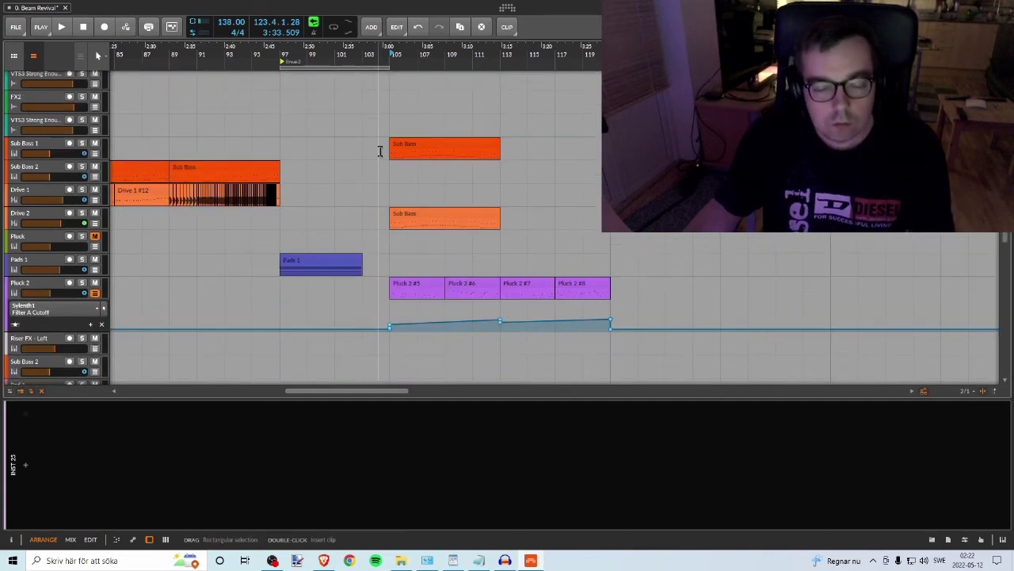
pyautogui.scroll(3, 381, 102)
pyautogui.scroll(-6, 430, 176)
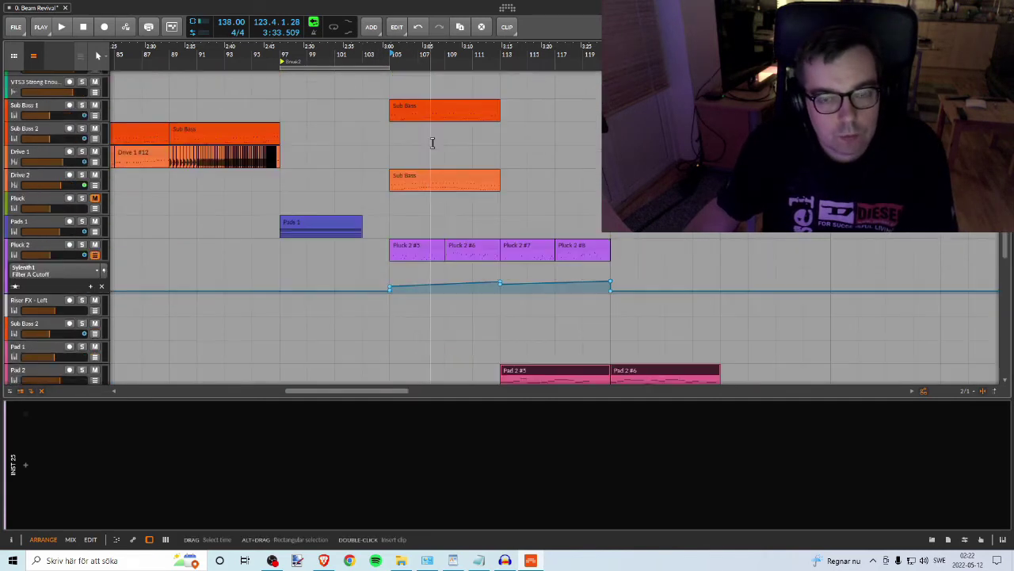
pyautogui.scroll(2, 478, 182)
pyautogui.click(592, 333)
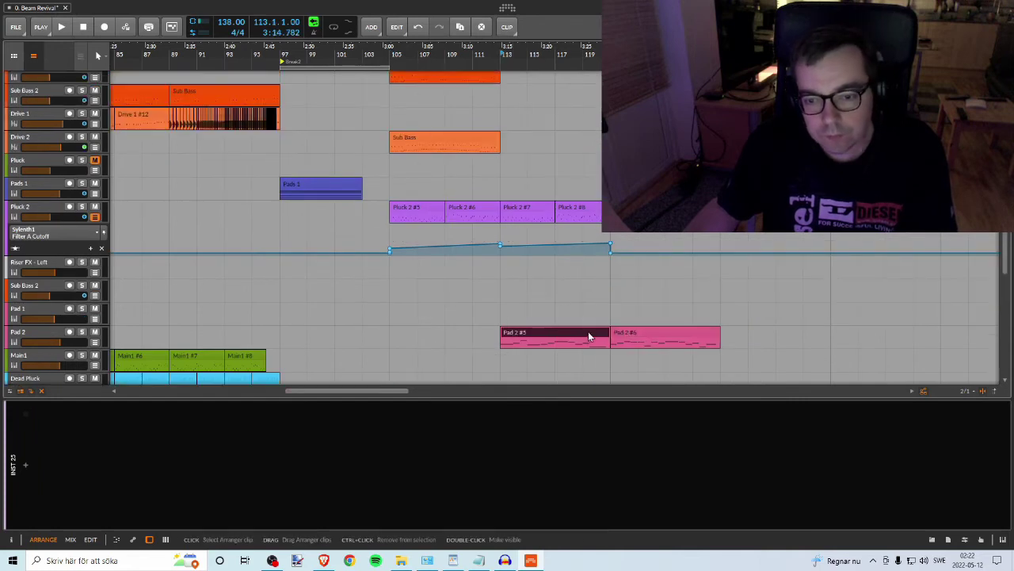
pyautogui.moveTo(630, 337); pyautogui.dragTo(416, 304)
# Step: Set the loop region to bars 105–113 and play from bar 105, examining which layers drop out after bar 113, and stop playback
pyautogui.scroll(2, 416, 304)
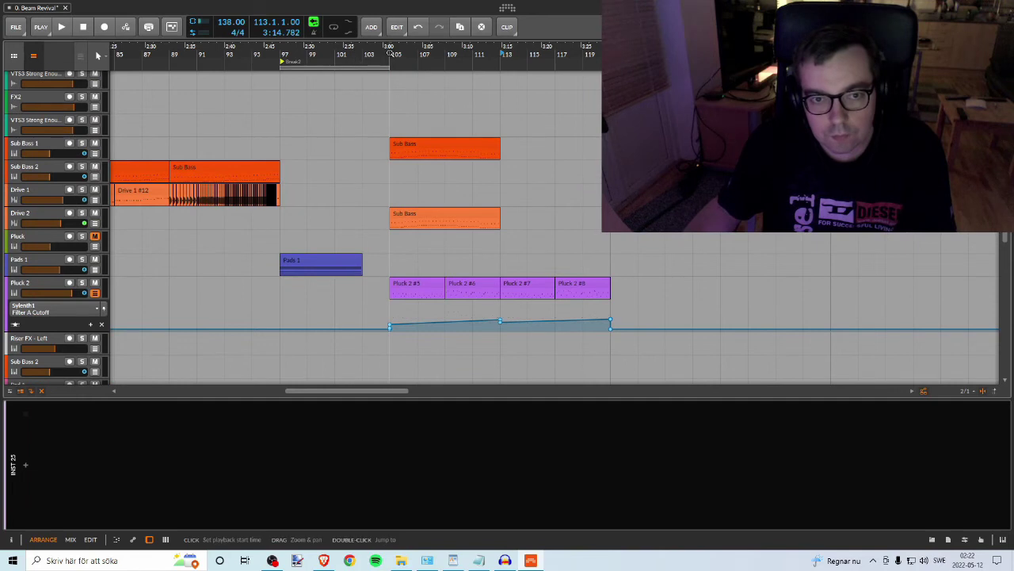
pyautogui.press('space')
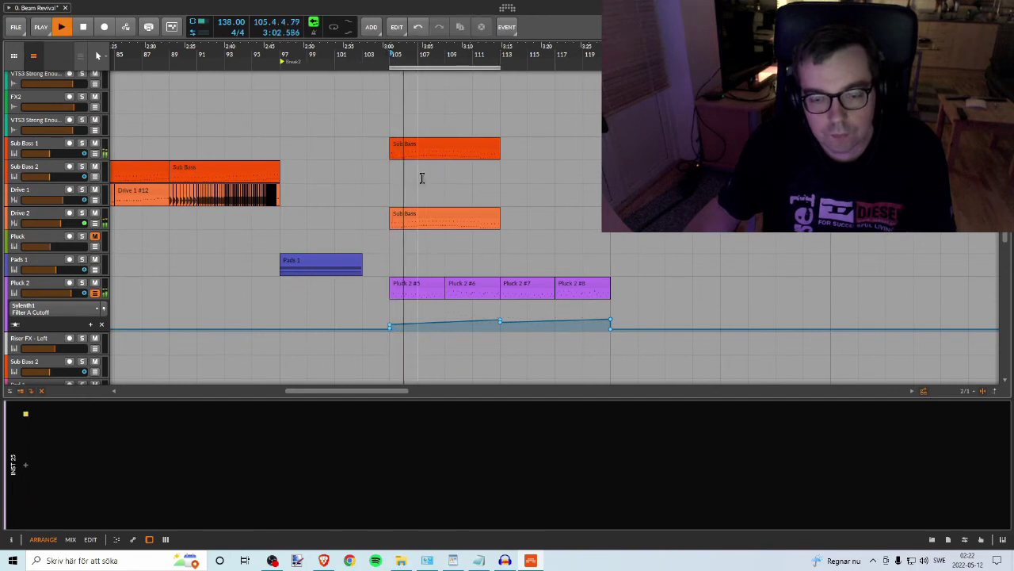
pyautogui.scroll(-8, 419, 174)
pyautogui.scroll(12, 414, 172)
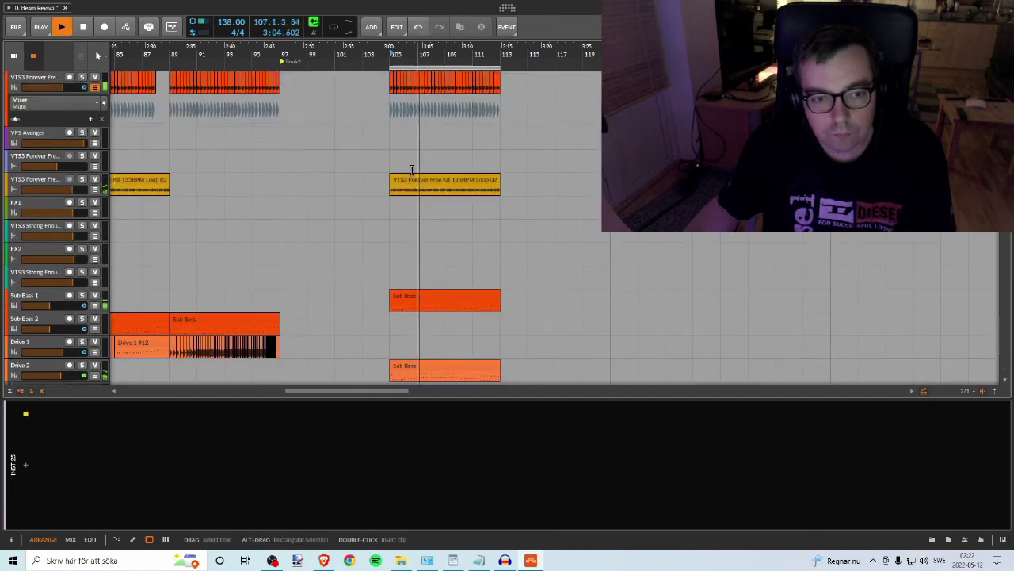
pyautogui.scroll(-5, 411, 170)
pyautogui.scroll(3, 411, 170)
pyautogui.scroll(-3, 410, 170)
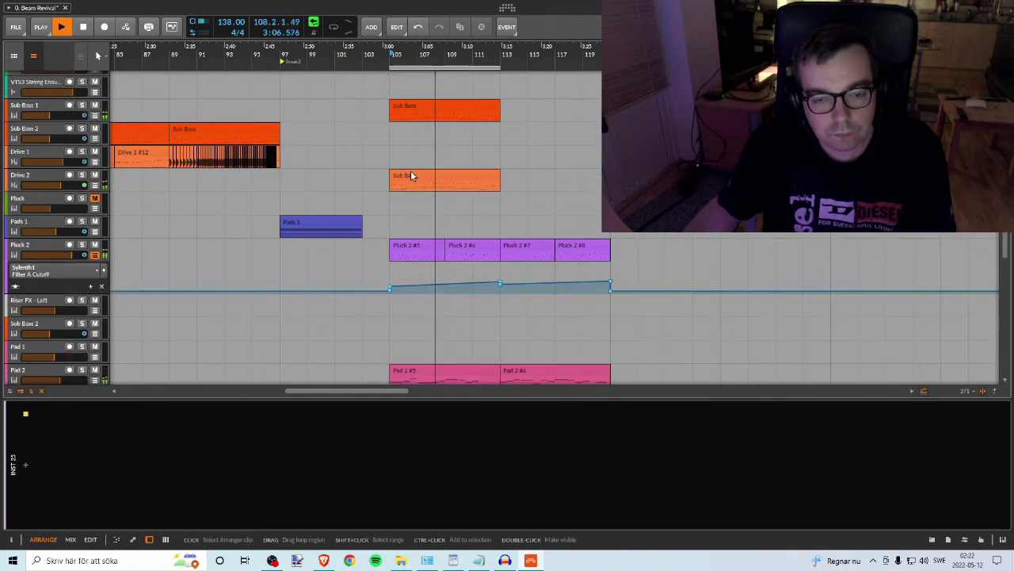
pyautogui.scroll(5, 410, 171)
pyautogui.scroll(-5, 413, 177)
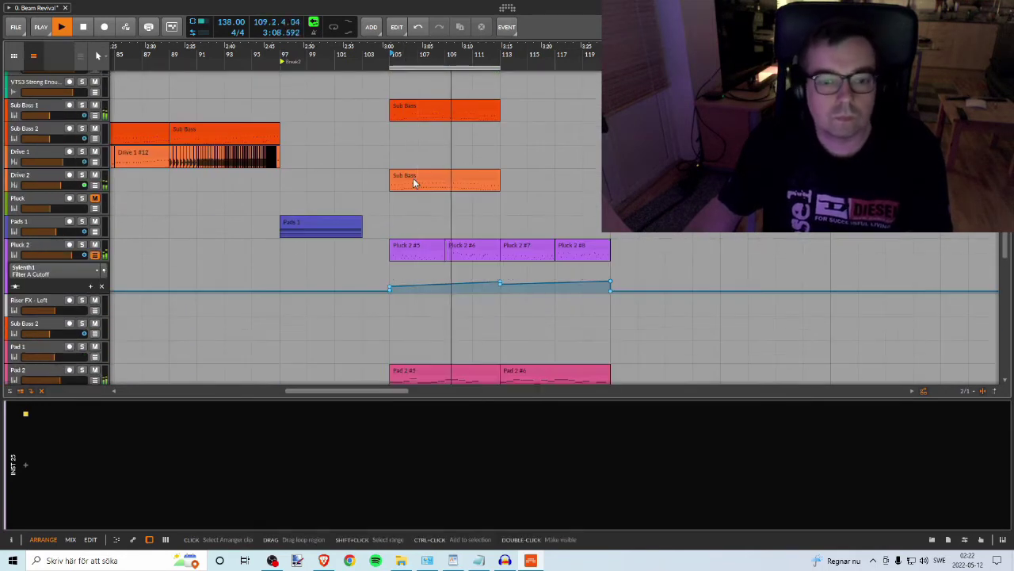
pyautogui.scroll(-4, 413, 177)
pyautogui.scroll(3, 413, 174)
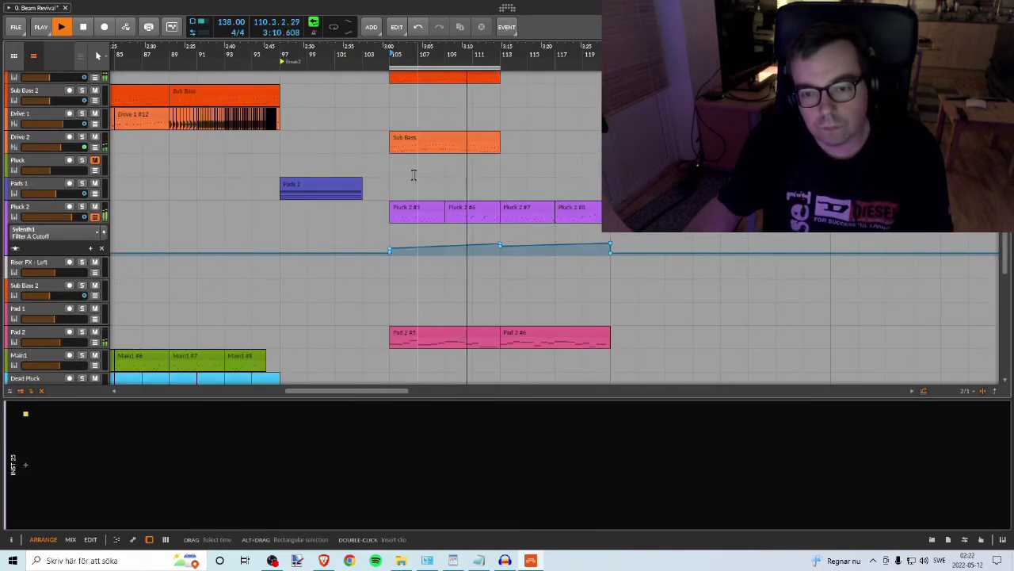
pyautogui.scroll(-5, 413, 175)
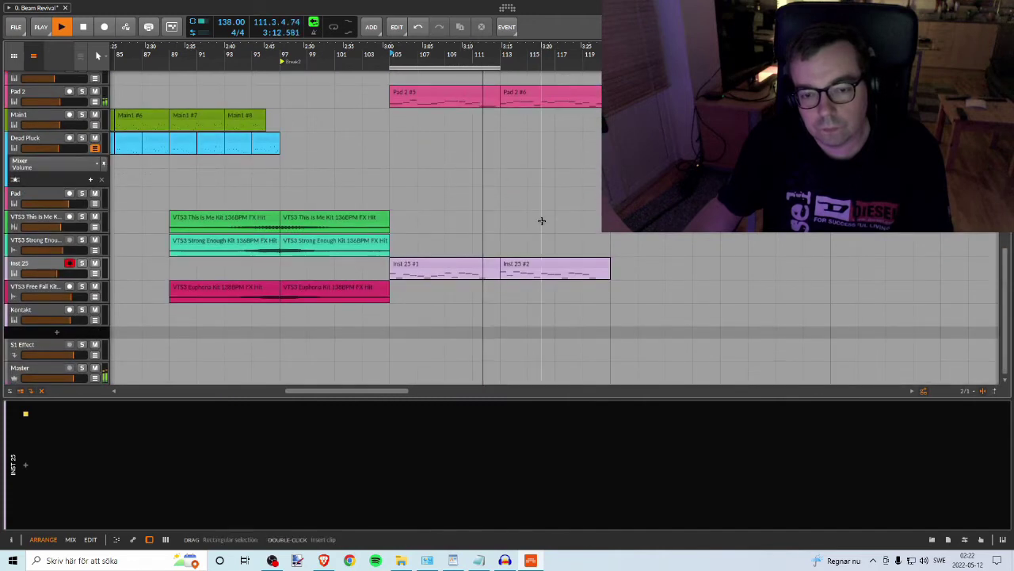
pyautogui.scroll(8, 531, 214)
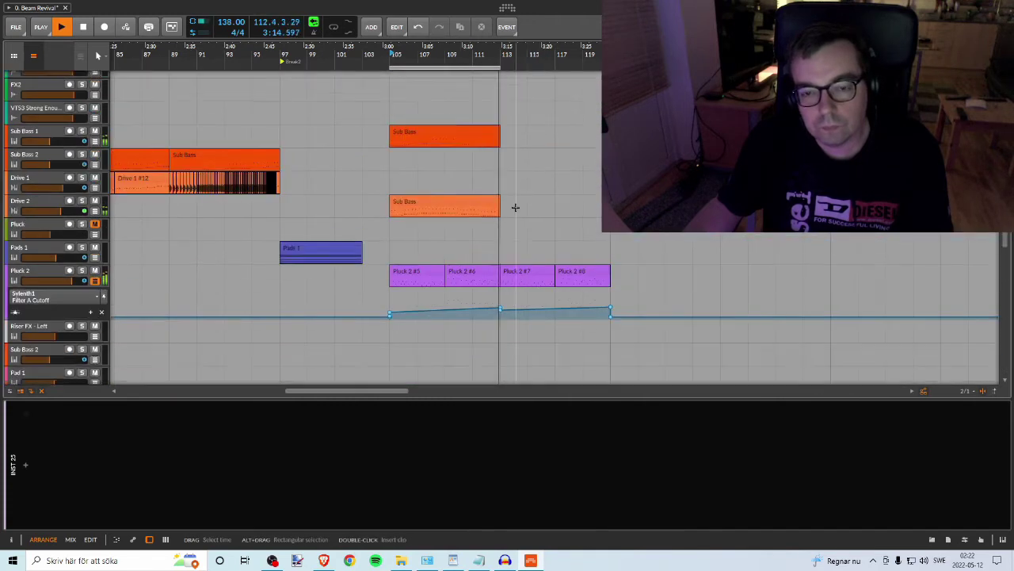
pyautogui.scroll(-3, 515, 207)
pyautogui.scroll(2, 513, 206)
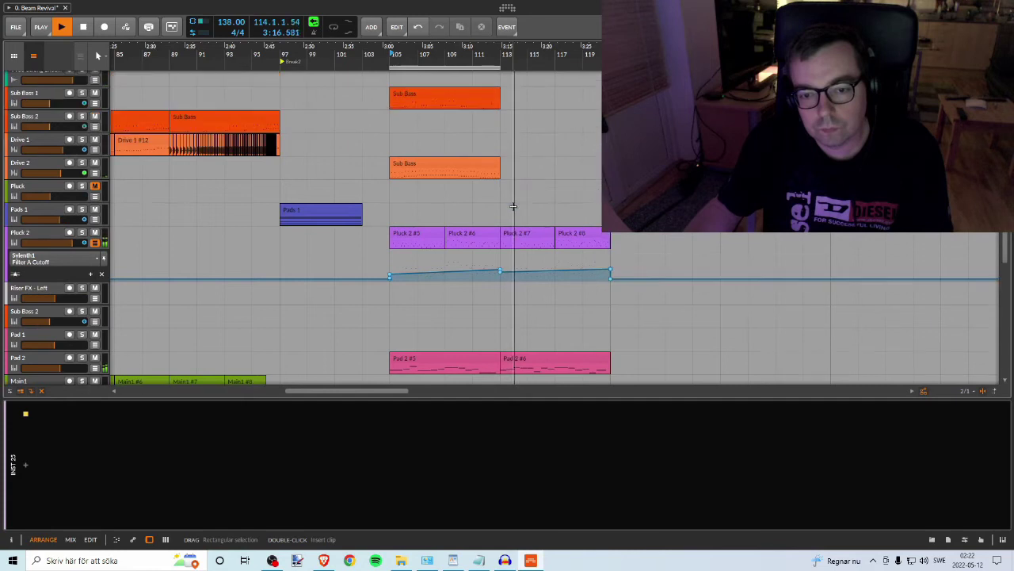
pyautogui.scroll(5, 514, 206)
pyautogui.press('space')
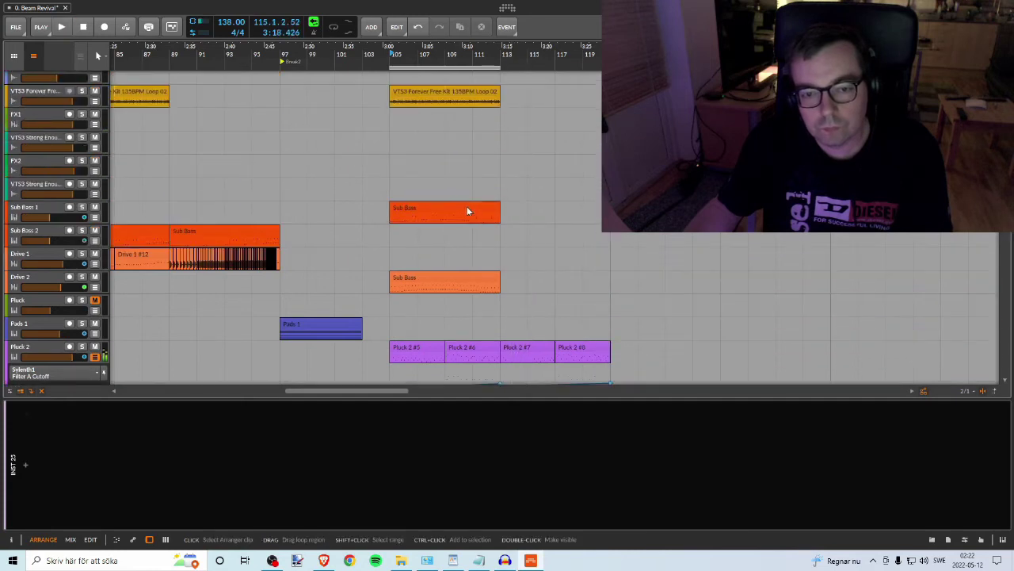
# Step: Duplicate the Sub Bass clips on the Sub Bass 1 and Drive 2 tracks to bar 113 and start playback from bar 105
pyautogui.click(467, 209)
pyautogui.keyDown('ctrl'); pyautogui.click(480, 278); pyautogui.keyUp('ctrl')
pyautogui.moveTo(418, 204); pyautogui.dragTo(524, 205)
pyautogui.press('space')
# Step: Duplicate the VTS3 Forever Free Kit loop and the kick clips of bars 105–113 to bar 113, extending the loop region over the copies
pyautogui.scroll(4, 476, 183)
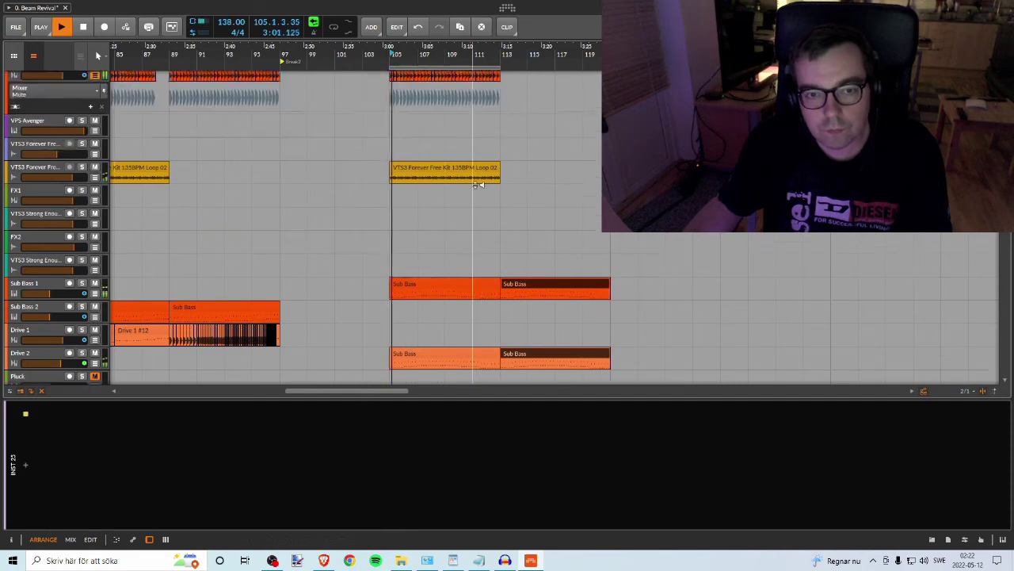
pyautogui.moveTo(476, 182); pyautogui.dragTo(587, 179)
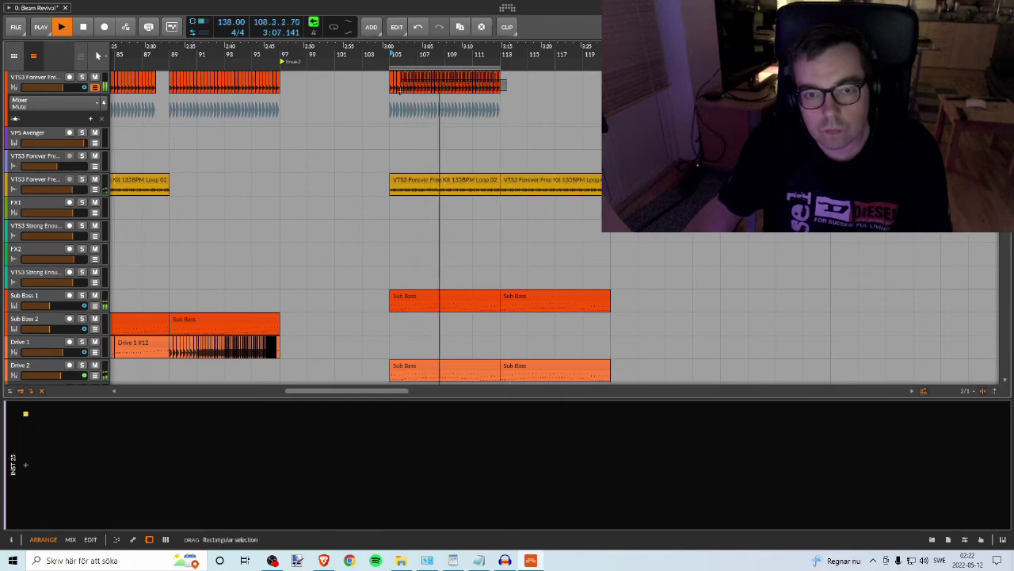
pyautogui.moveTo(396, 84); pyautogui.dragTo(600, 82)
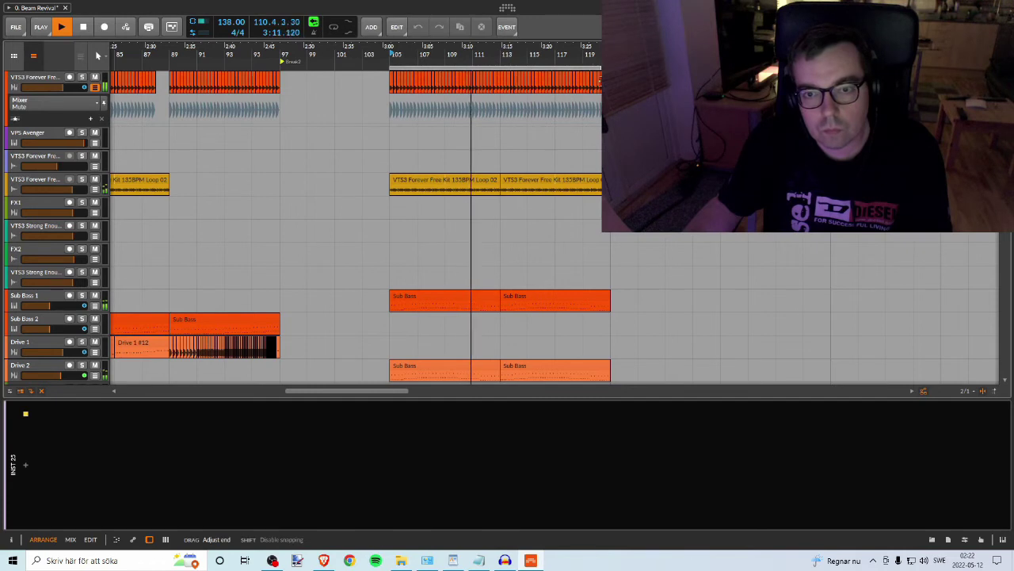
# Step: Listen across bar 113 and review the tracks, examining how the extended drums and bass sit with Pluck 2 and Pad 2
pyautogui.scroll(-4, 496, 214)
pyautogui.scroll(4, 498, 210)
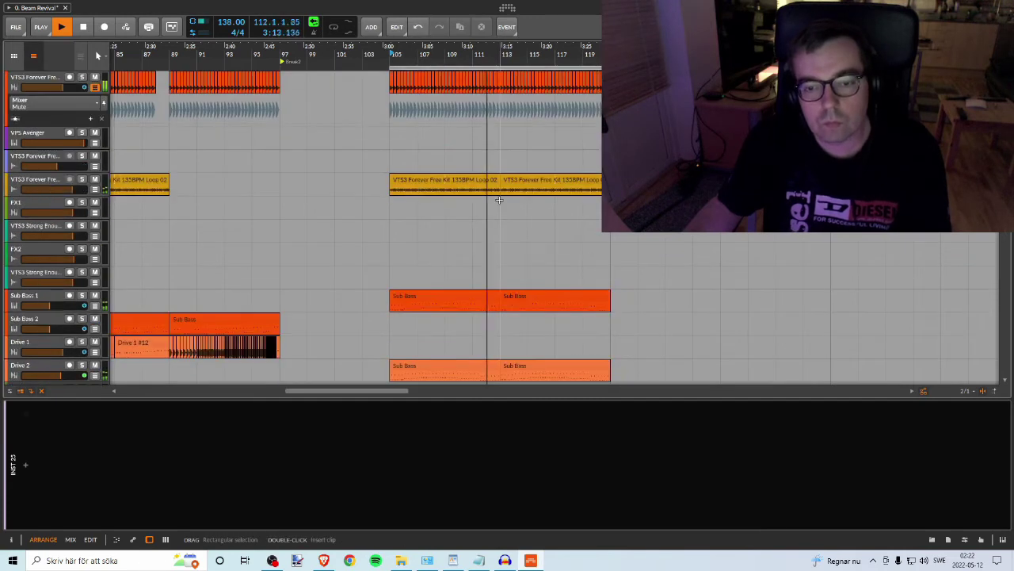
pyautogui.scroll(-3, 492, 193)
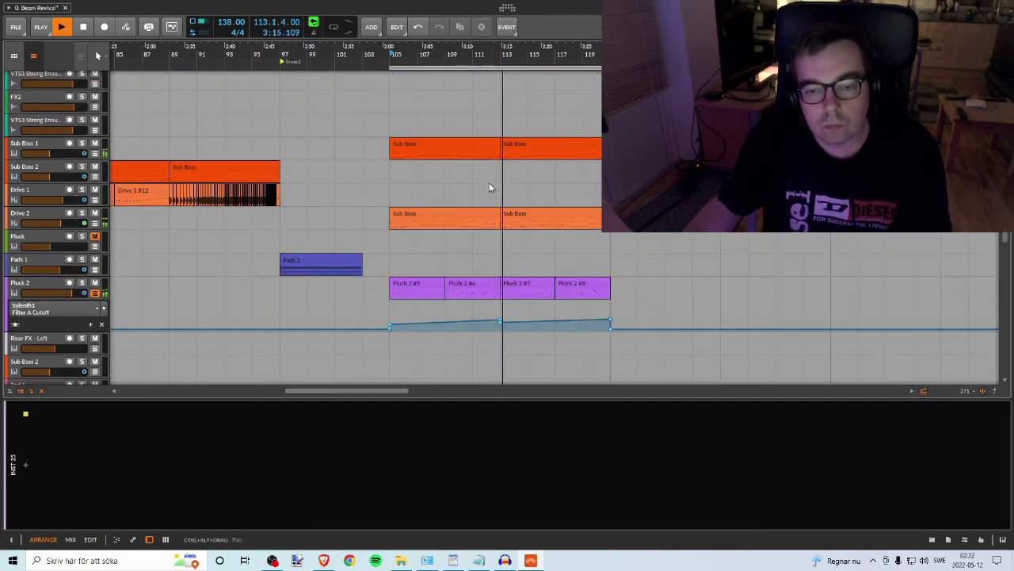
pyautogui.scroll(-4, 534, 248)
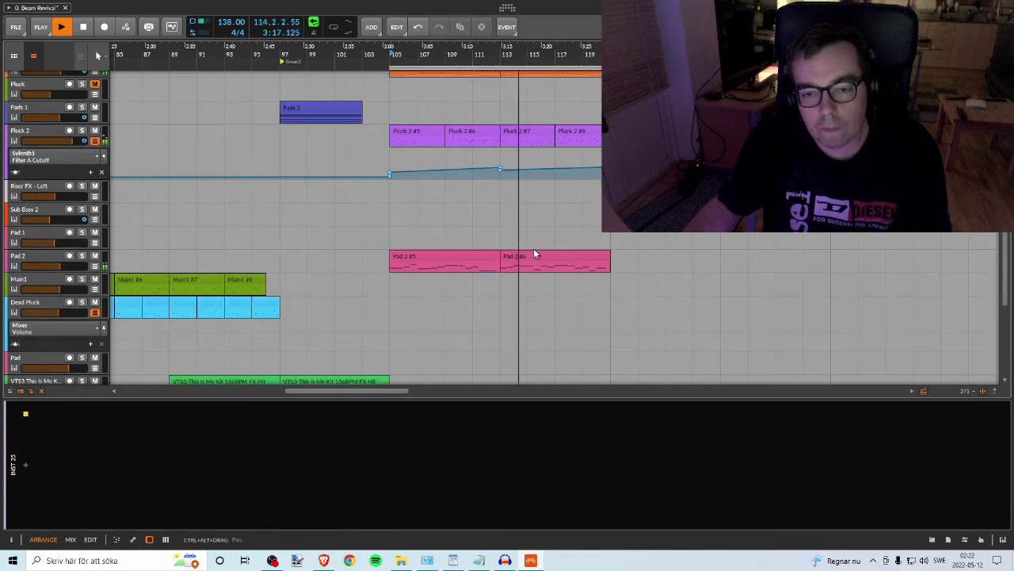
pyautogui.scroll(3, 535, 250)
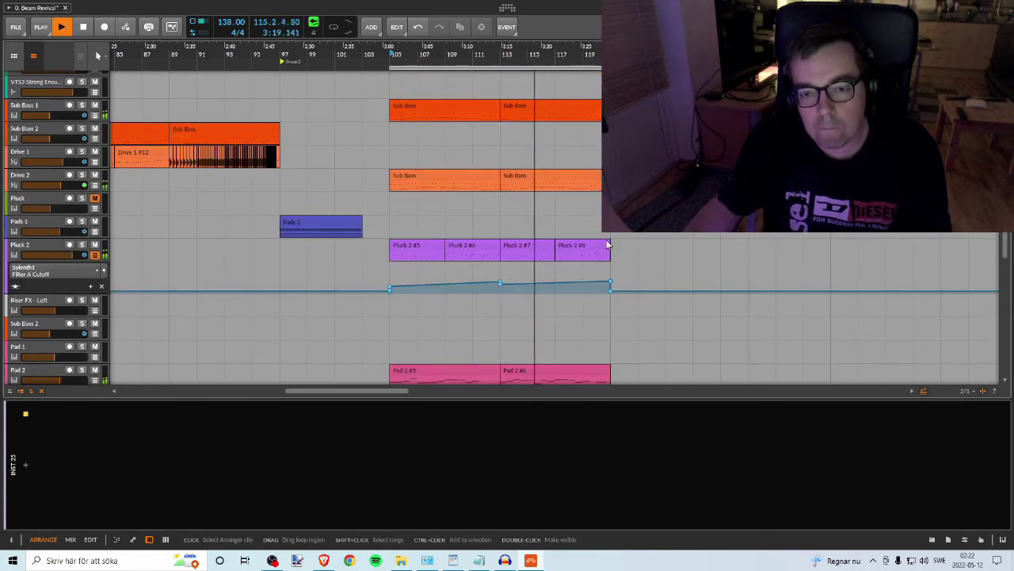
pyautogui.scroll(-3, 606, 239)
pyautogui.scroll(2, 602, 235)
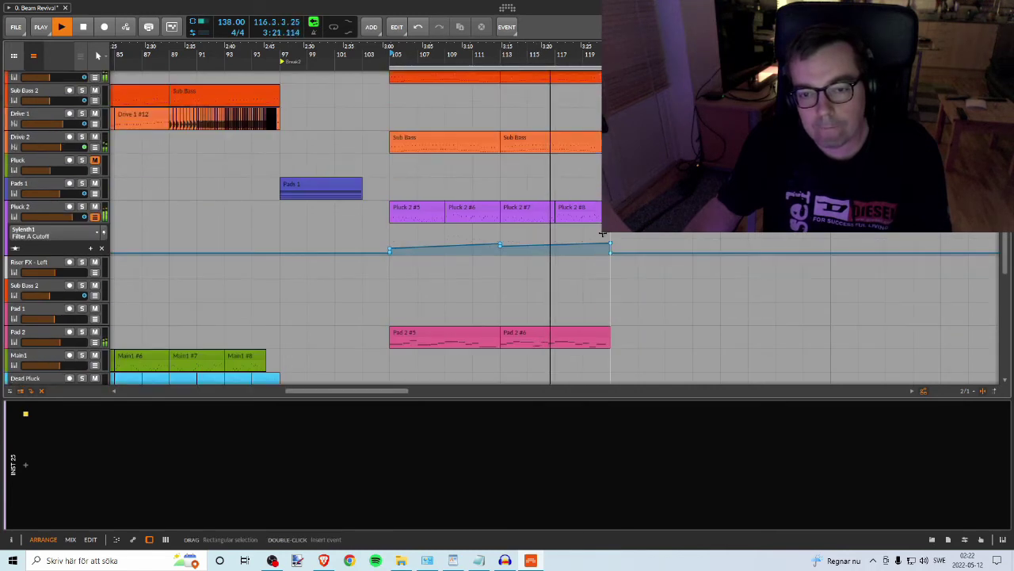
# Step: Listen to the section up to bar 121, examining the Pluck 2 and Pad 2 layers around its end, and stop playback
pyautogui.scroll(1, 602, 235)
pyautogui.scroll(-2, 604, 235)
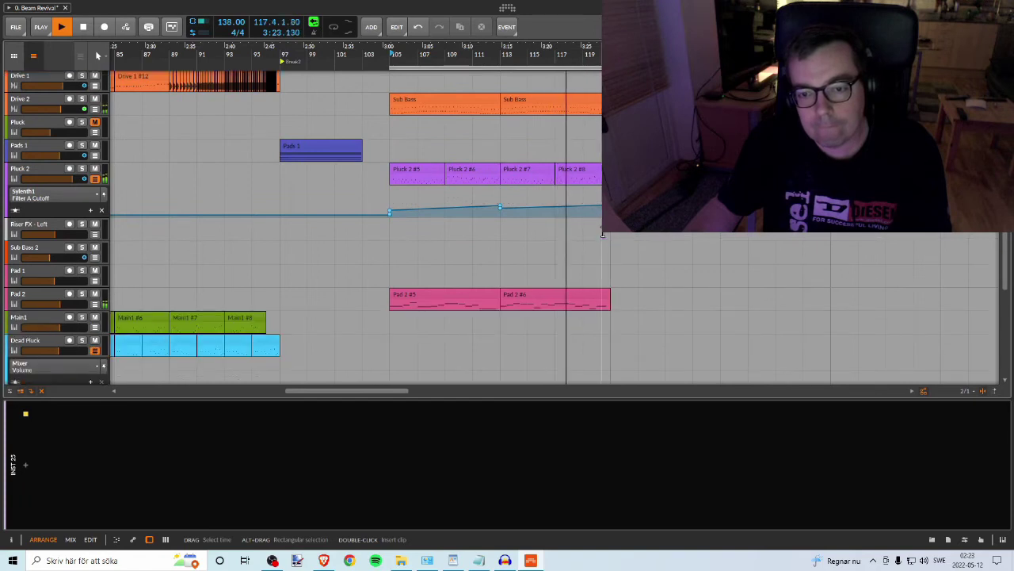
pyautogui.scroll(2, 600, 231)
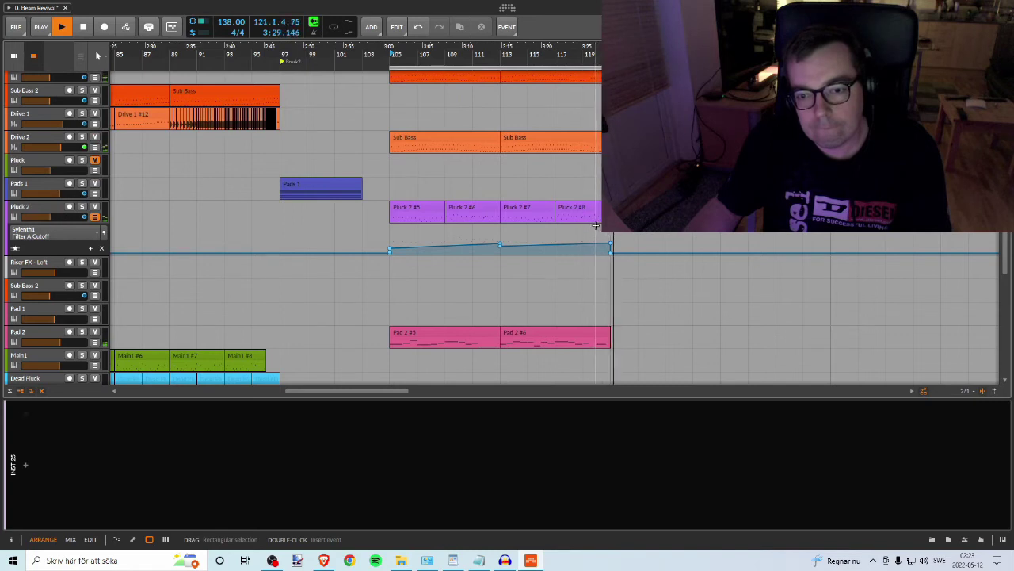
pyautogui.press('space')
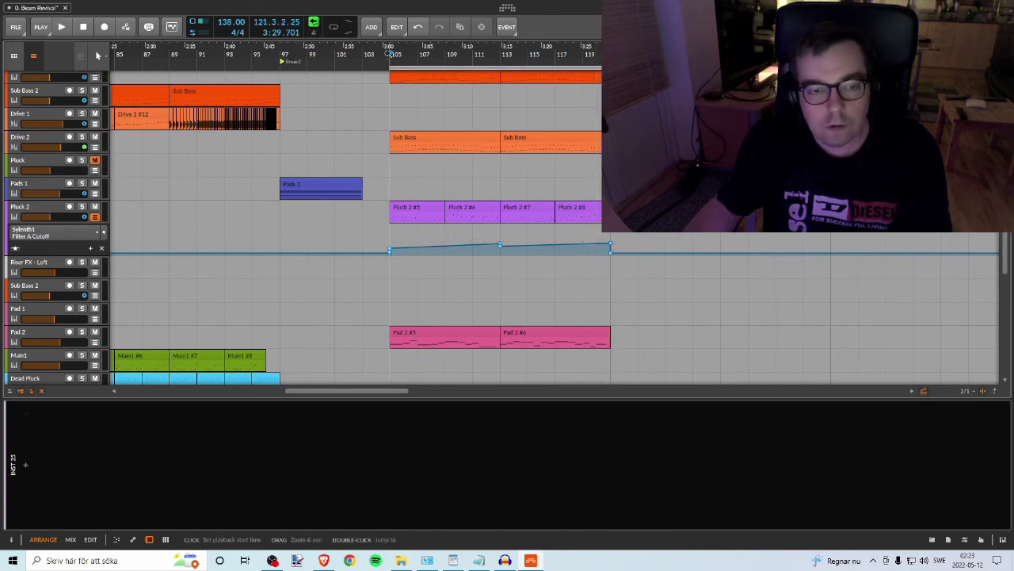
# Step: Play from the Break2 marker at bar 97, examining which layers fill the gap before bar 105, and stop playback
pyautogui.scroll(12, 198, 127)
pyautogui.scroll(-10, 210, 119)
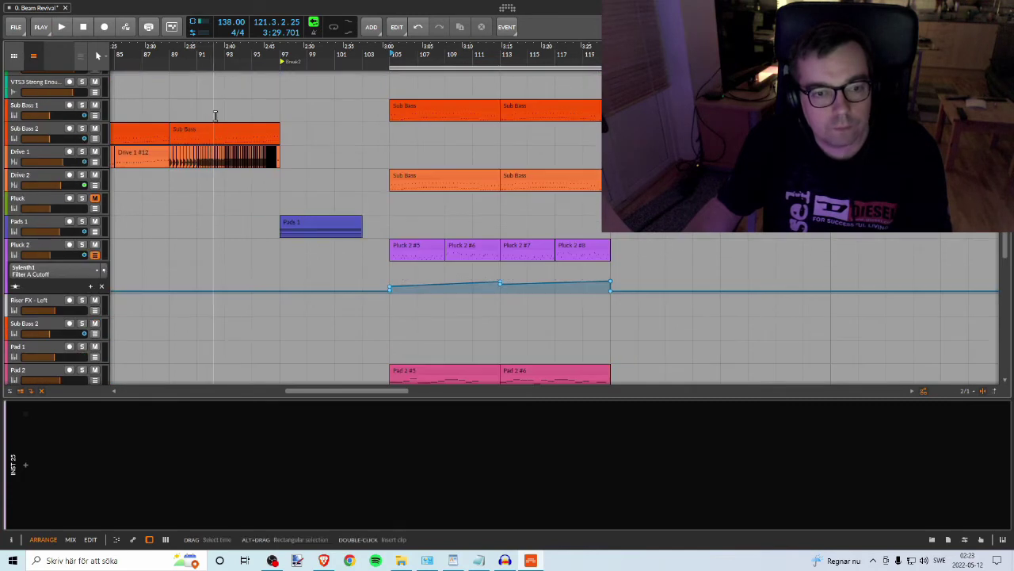
pyautogui.scroll(3, 224, 108)
pyautogui.click(282, 61)
pyautogui.scroll(-2, 348, 206)
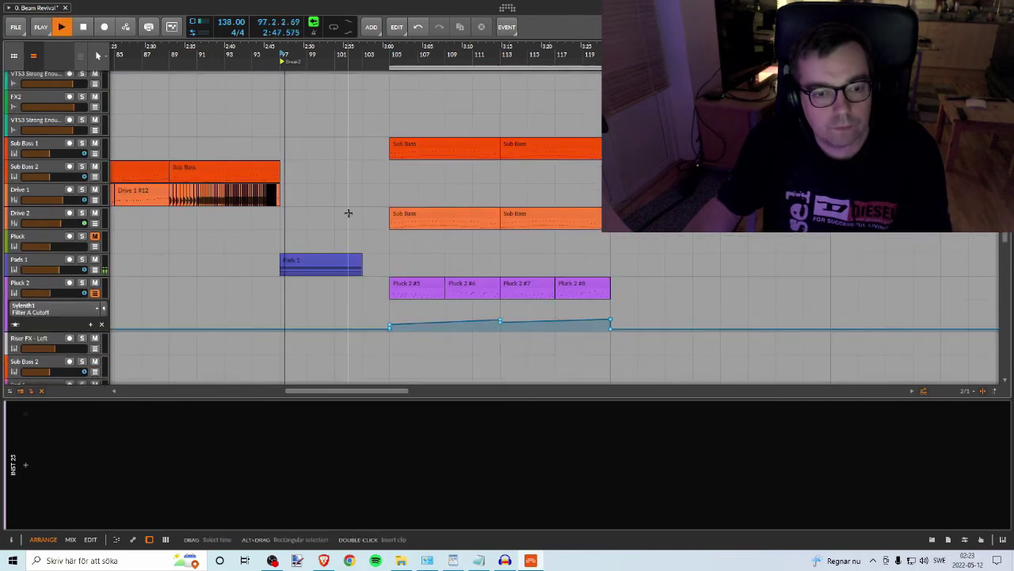
pyautogui.scroll(-2, 348, 213)
pyautogui.scroll(-8, 348, 207)
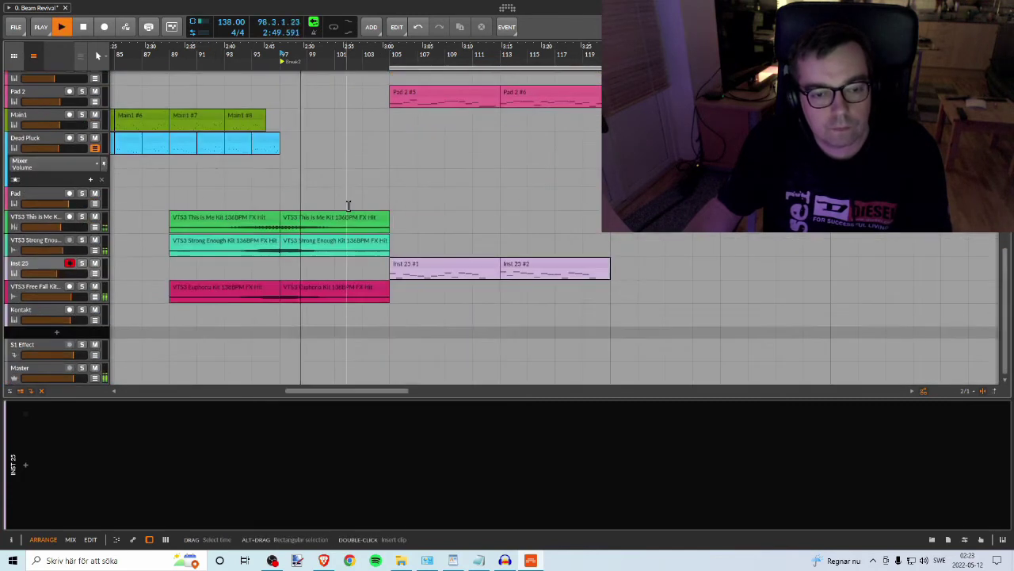
pyautogui.scroll(4, 348, 206)
pyautogui.press('space')
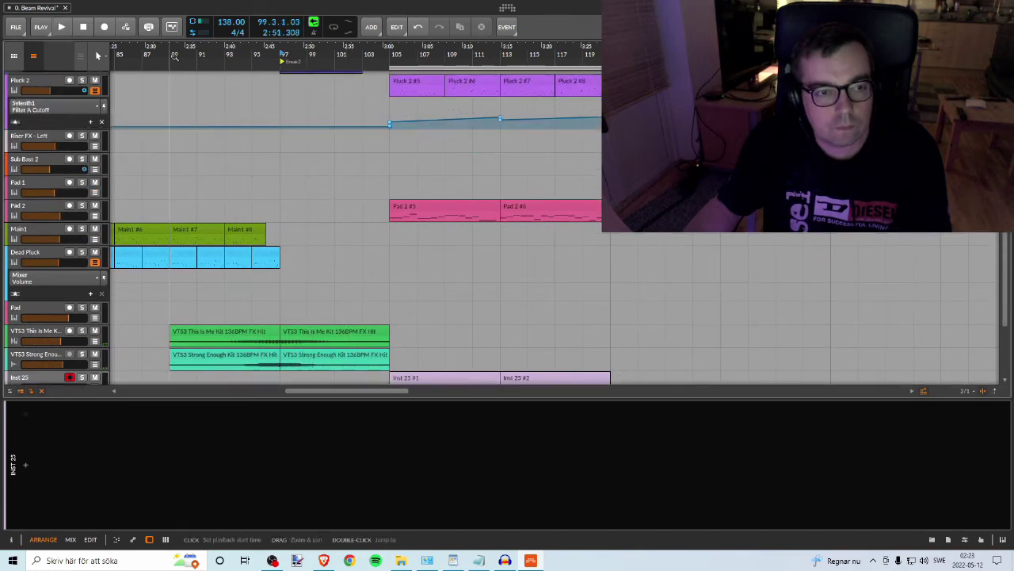
# Step: Play the lead-in to the second break from bar 89 with more of the arrangement in view, and stop playback
pyautogui.doubleClick(175, 56)
pyautogui.moveTo(199, 56); pyautogui.dragTo(479, 38)
pyautogui.press('space')
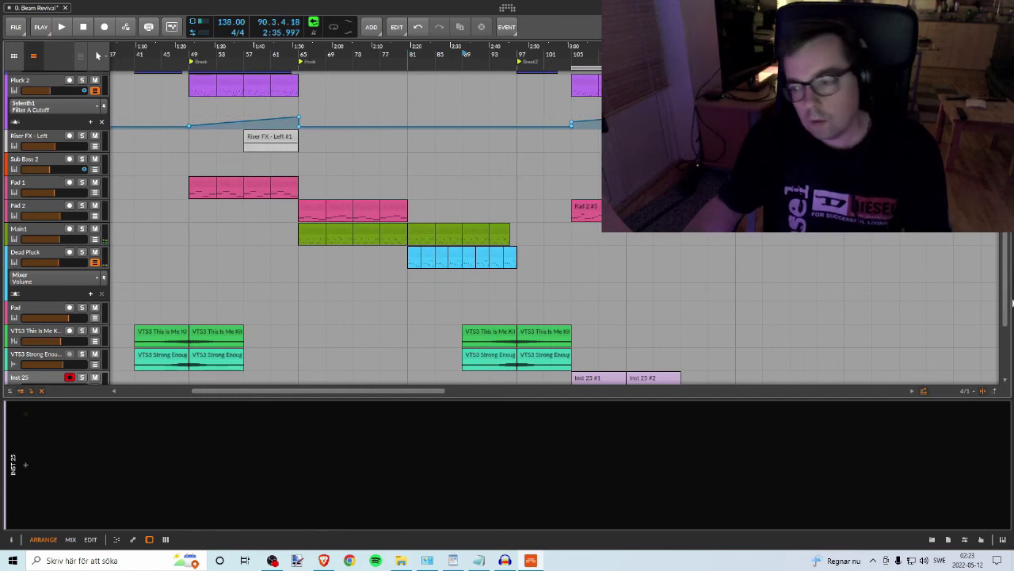
# Step: Play the earlier part of the arrangement from bar 33, and restart playback from bar 41 ahead of the first break
pyautogui.moveTo(1007, 281); pyautogui.dragTo(1005, 172)
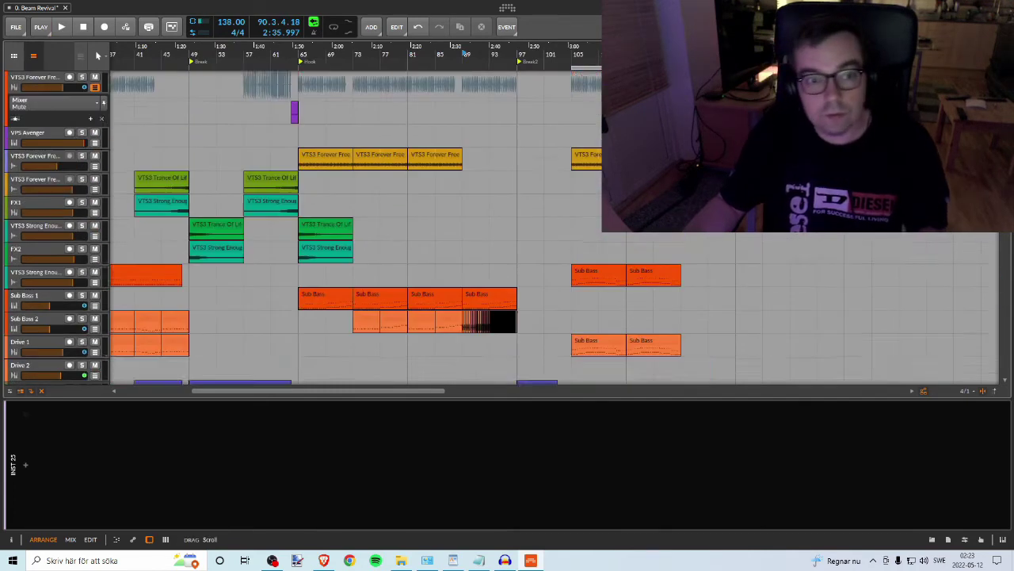
pyautogui.moveTo(190, 53); pyautogui.dragTo(477, 50)
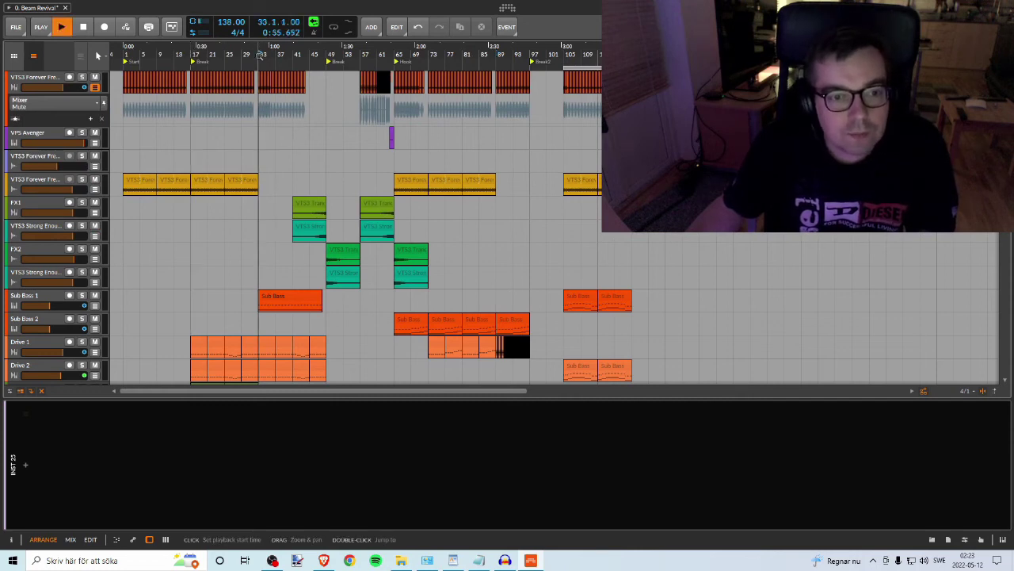
pyautogui.moveTo(309, 49); pyautogui.dragTo(285, 68)
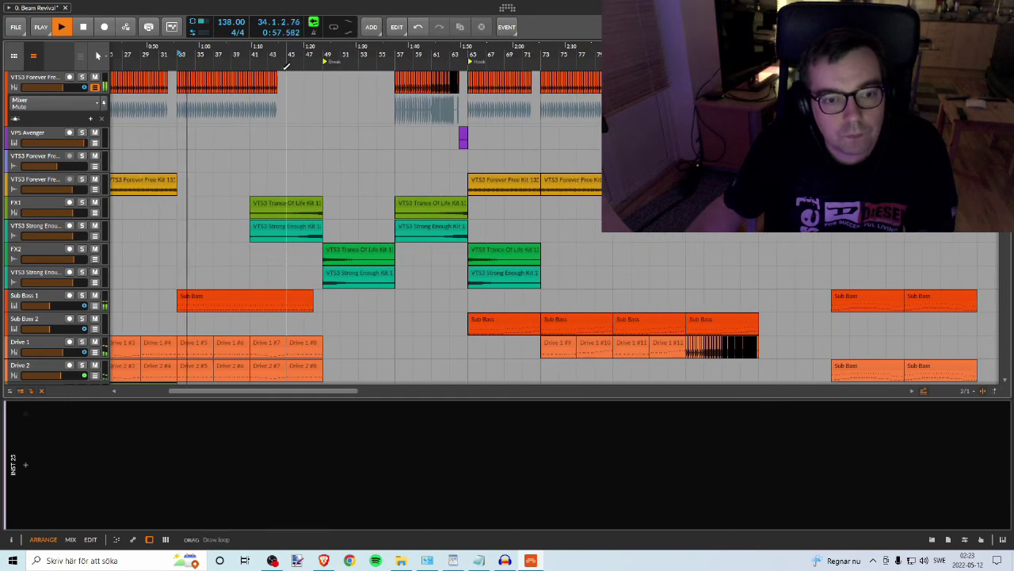
pyautogui.press('space')
pyautogui.click(251, 52)
pyautogui.press('space')
# Step: Listen into the first break at bar 49 and review the tracks, examining how its FX, pad, pluck and riser clips are layered
pyautogui.scroll(-10, 324, 234)
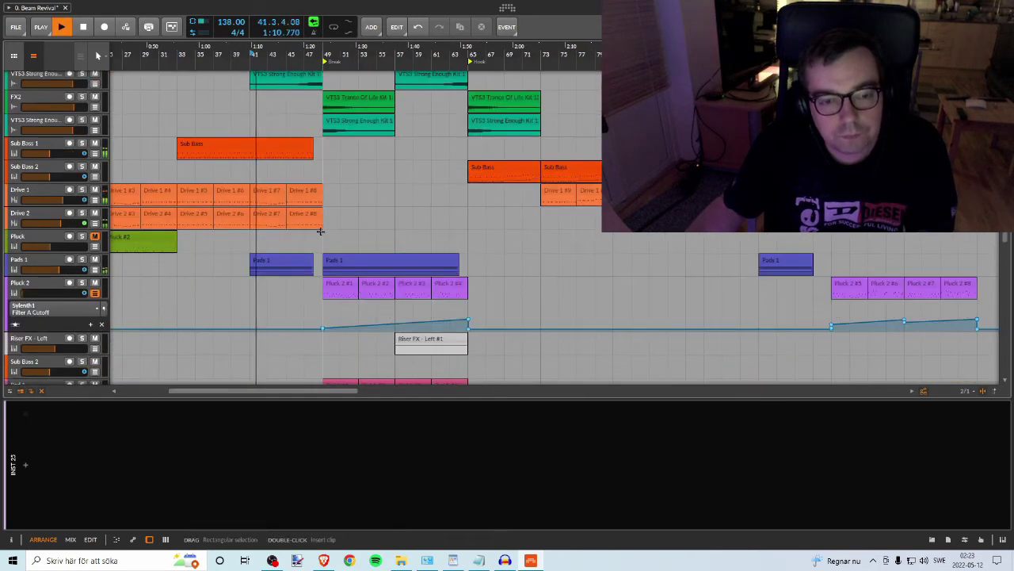
pyautogui.scroll(8, 319, 228)
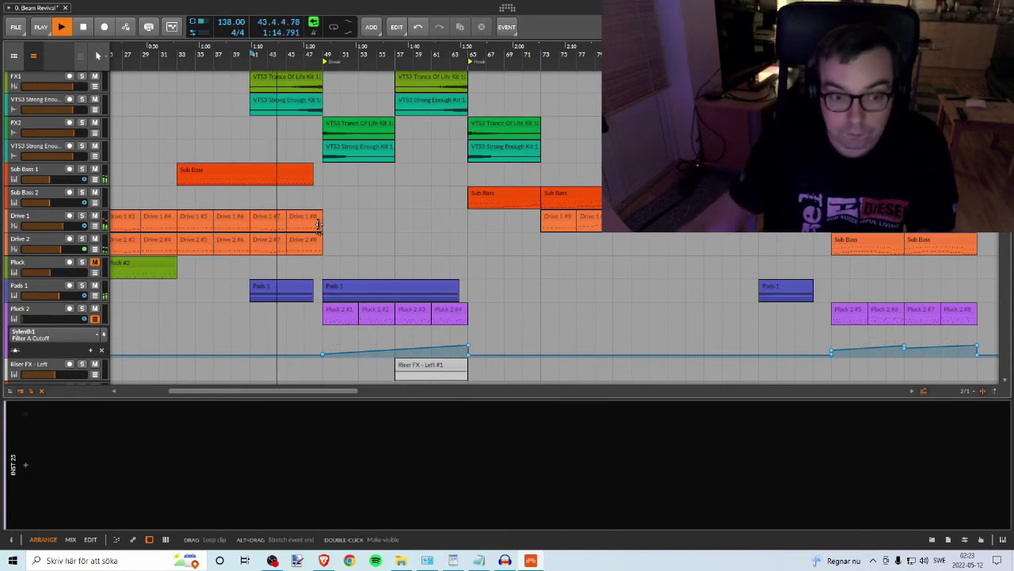
pyautogui.scroll(5, 315, 208)
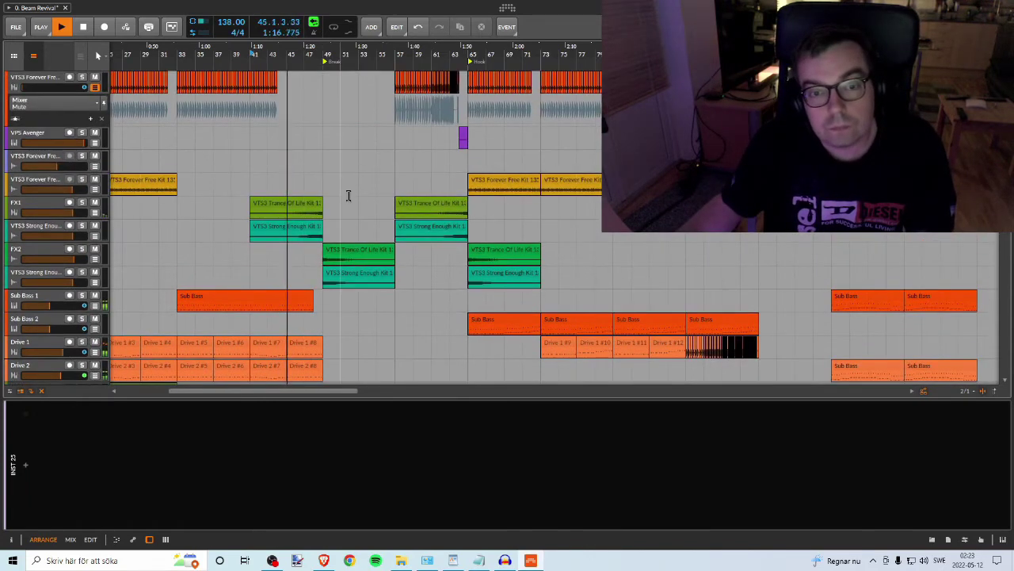
pyautogui.scroll(-10, 347, 197)
pyautogui.scroll(2, 359, 208)
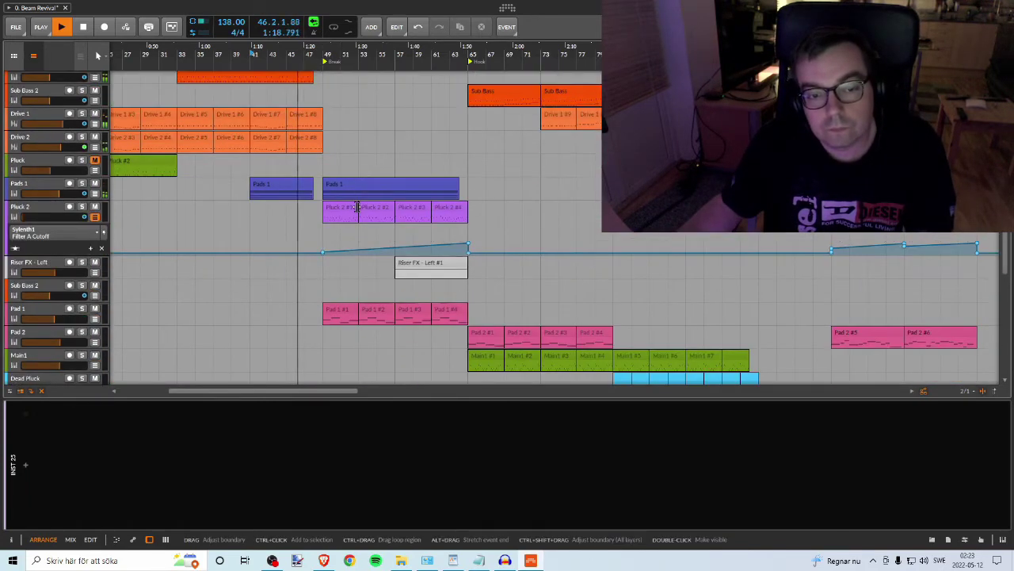
pyautogui.scroll(10, 358, 207)
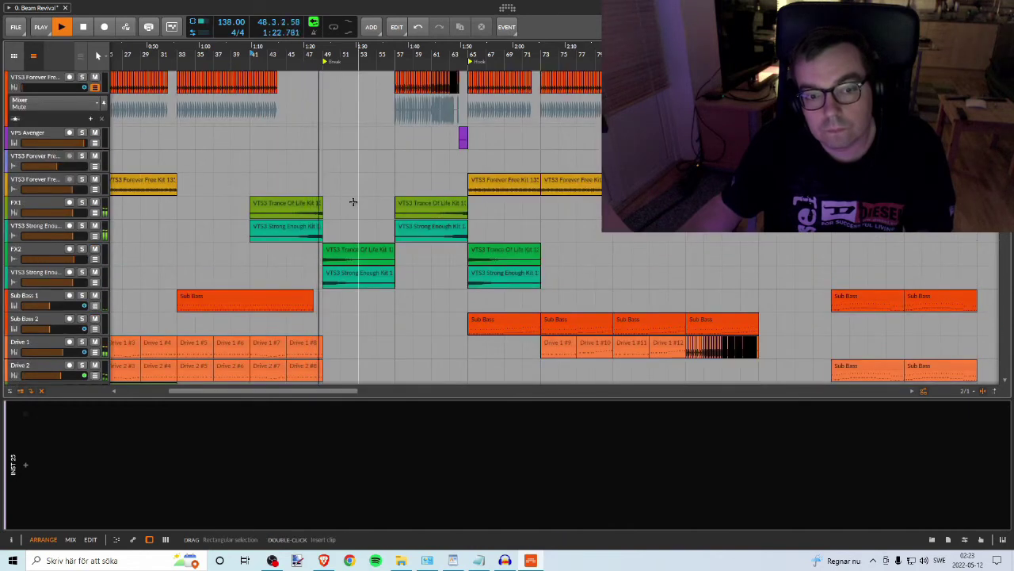
pyautogui.scroll(-7, 355, 202)
pyautogui.scroll(-10, 355, 201)
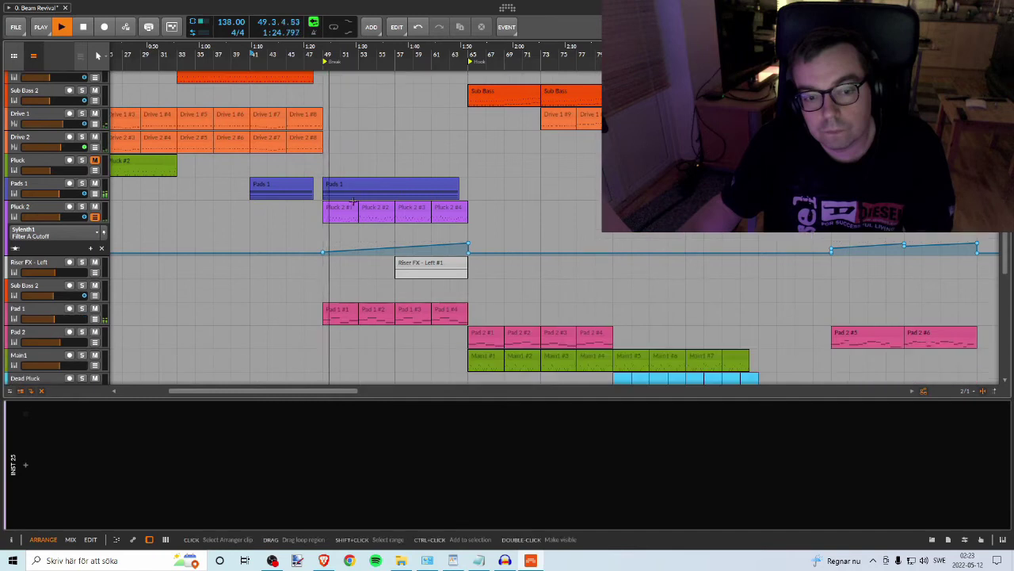
pyautogui.scroll(7, 355, 201)
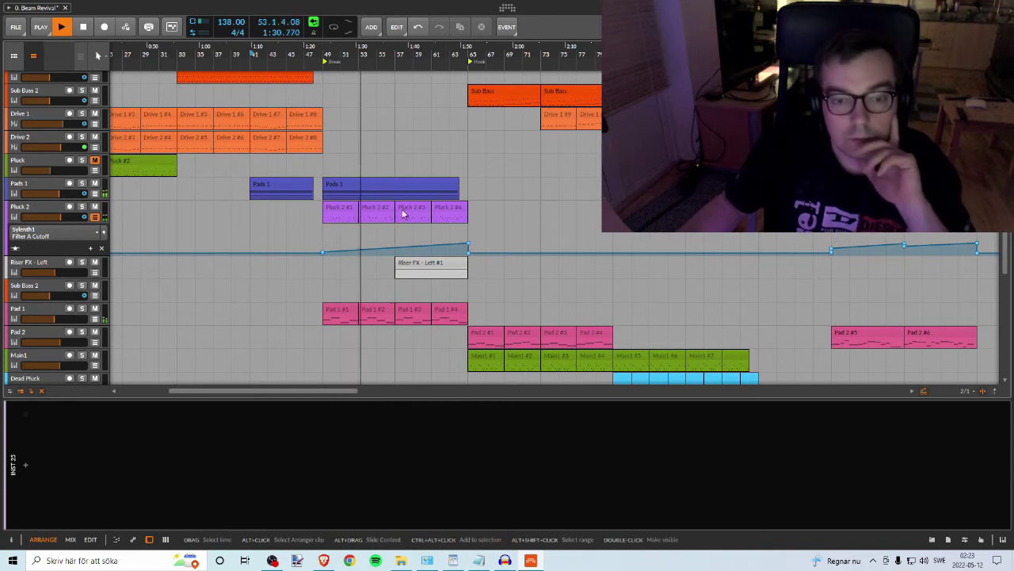
pyautogui.scroll(7, 401, 214)
pyautogui.scroll(-4, 399, 214)
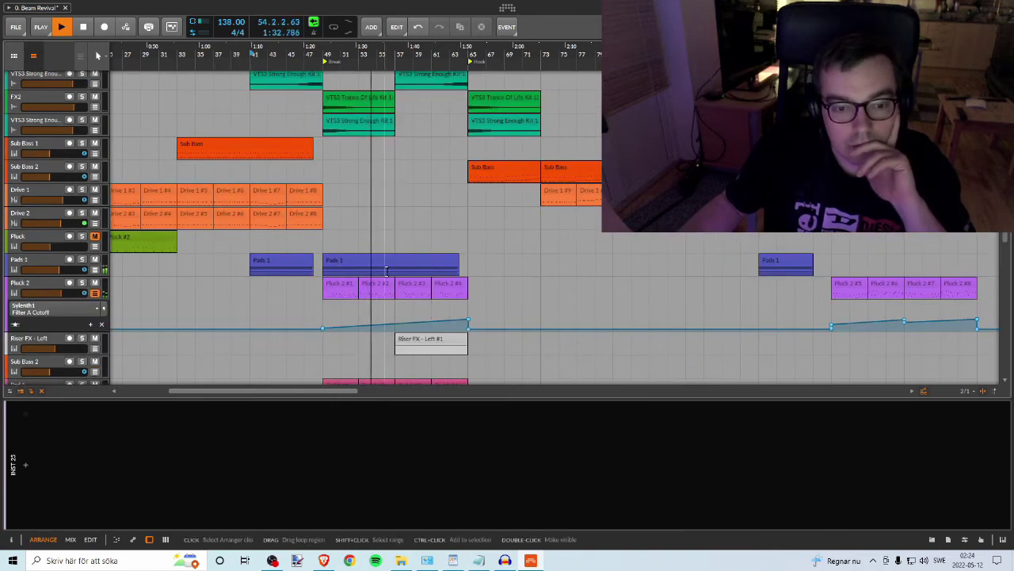
# Step: Audition Pads 1 in solo with its devices shown, and listen through the riser until just after the hook starts at bar 65
pyautogui.click(81, 260)
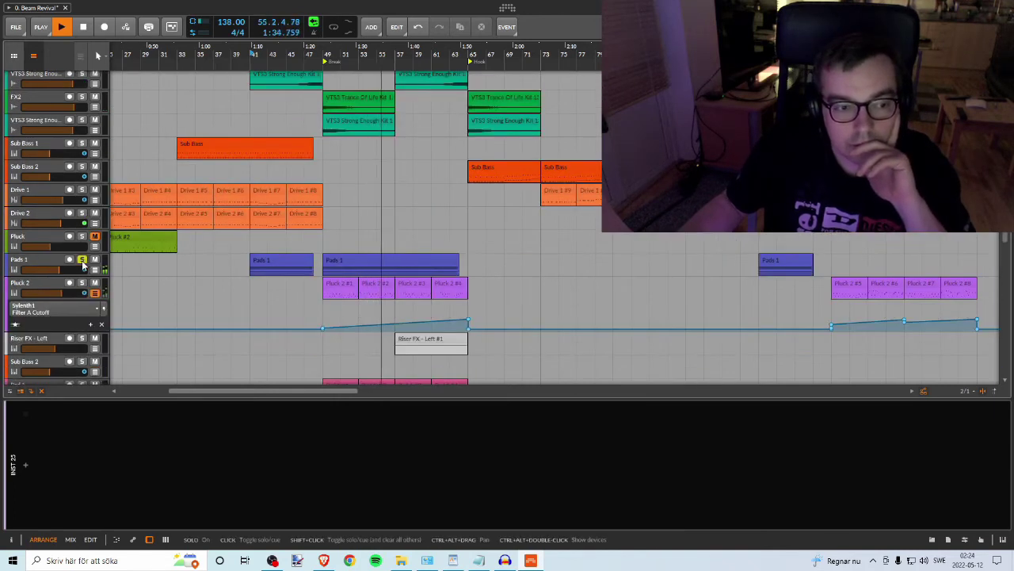
pyautogui.click(46, 264)
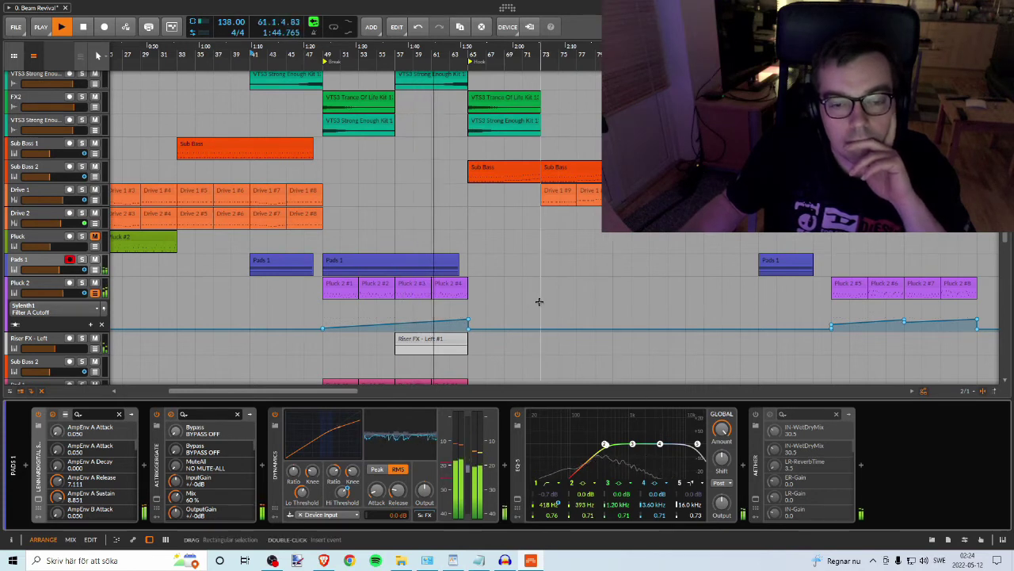
pyautogui.scroll(-3, 539, 301)
pyautogui.scroll(2, 538, 301)
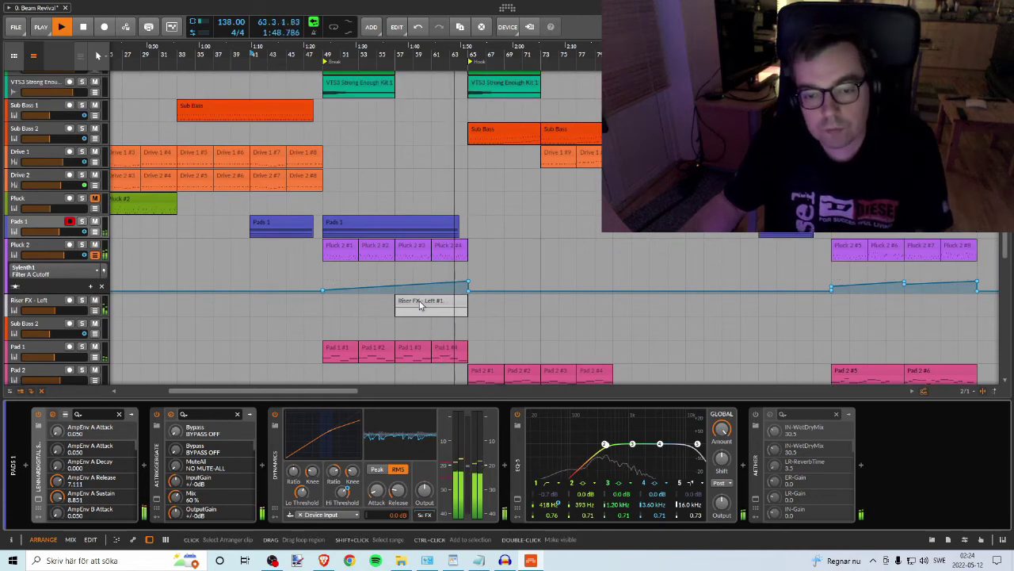
pyautogui.scroll(3, 446, 292)
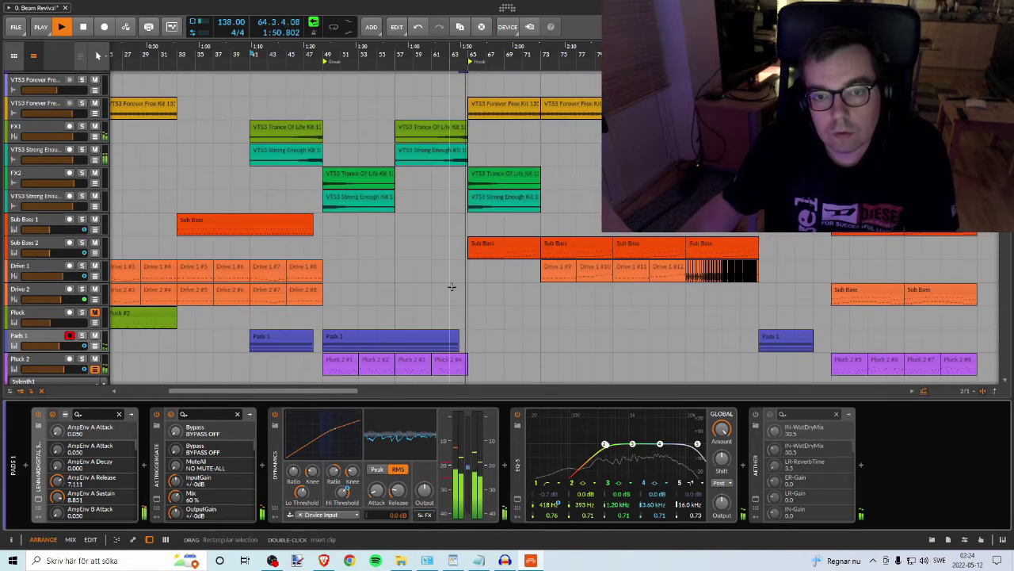
pyautogui.scroll(-3, 452, 287)
pyautogui.scroll(-2, 450, 299)
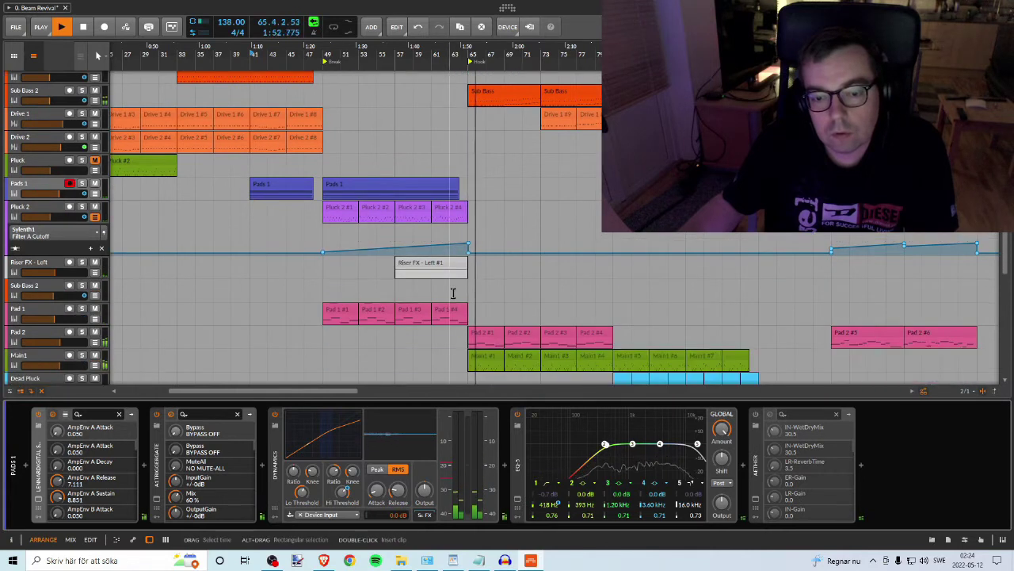
pyautogui.press('space')
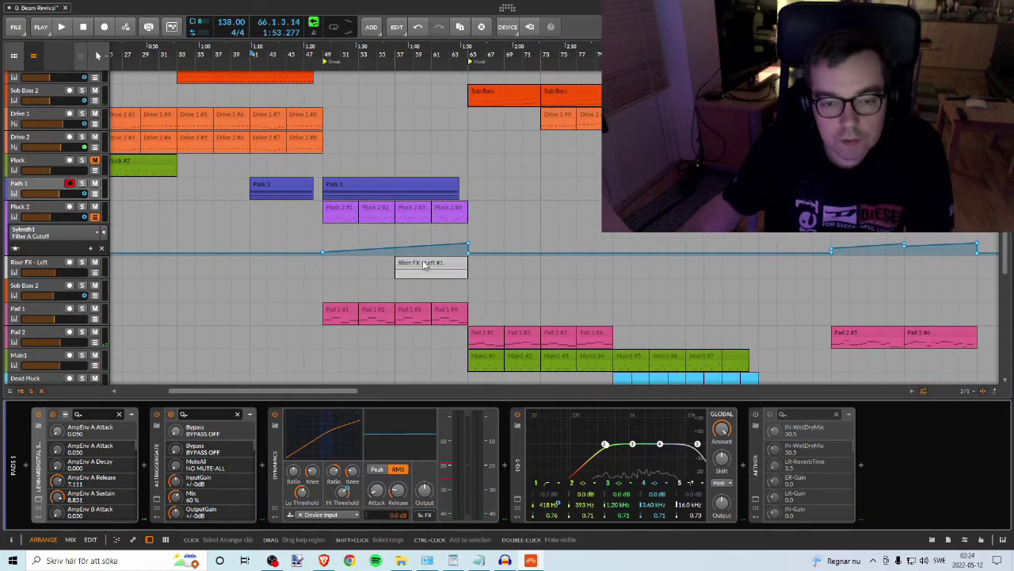
# Step: Duplicate the Riser FX - Left clip of bars 57–65 to bar 97 and play the second break from bar 96
pyautogui.click(412, 263)
pyautogui.moveTo(408, 264); pyautogui.dragTo(768, 270)
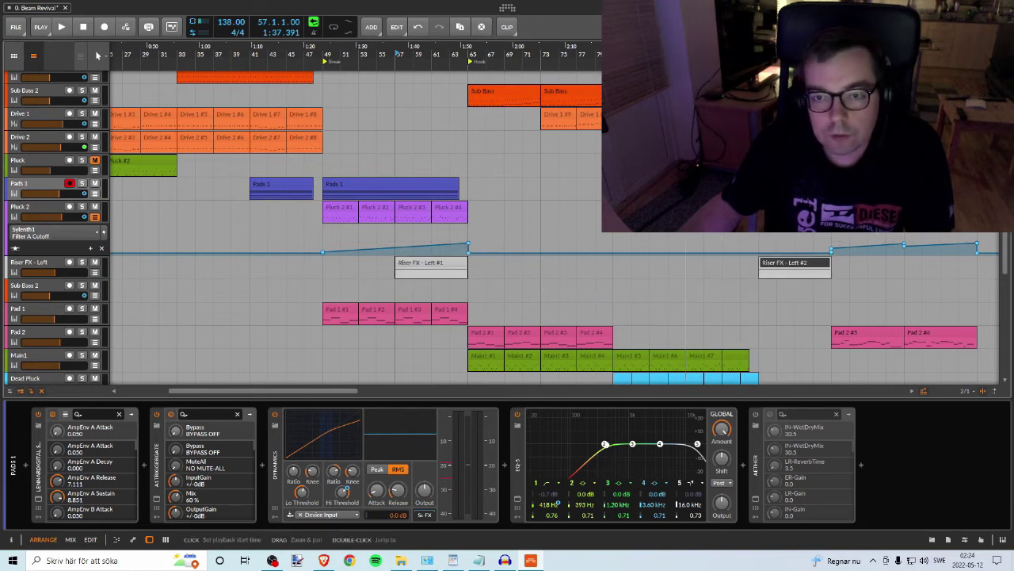
pyautogui.moveTo(686, 56); pyautogui.dragTo(417, 95)
pyautogui.doubleClick(536, 55)
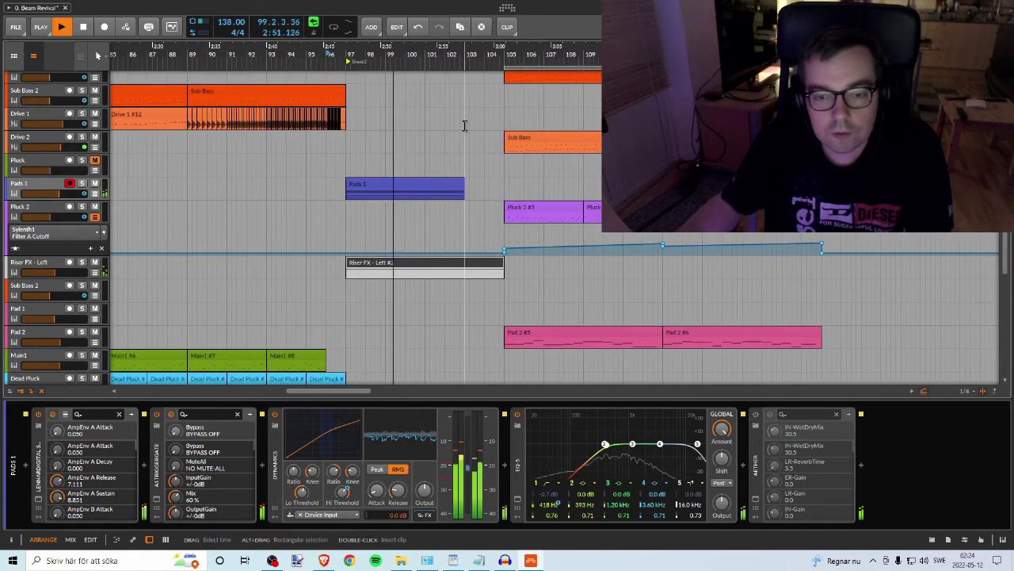
pyautogui.scroll(5, 436, 135)
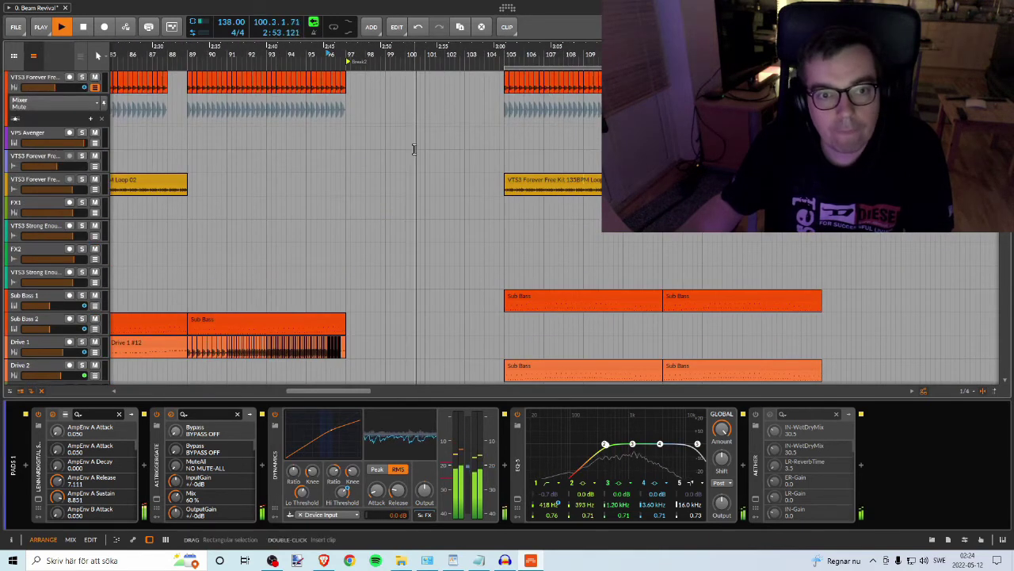
pyautogui.scroll(-6, 408, 148)
pyautogui.scroll(2, 409, 148)
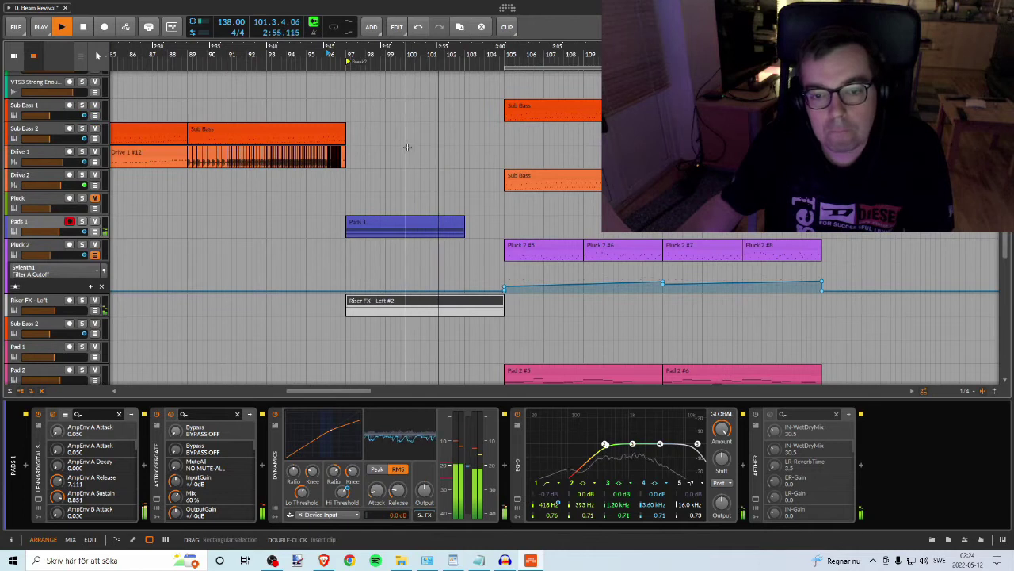
# Step: Extend the Pads 1 clip at bar 97 to end at bar 105, and play the break again from bar 97
pyautogui.moveTo(463, 222); pyautogui.dragTo(501, 218)
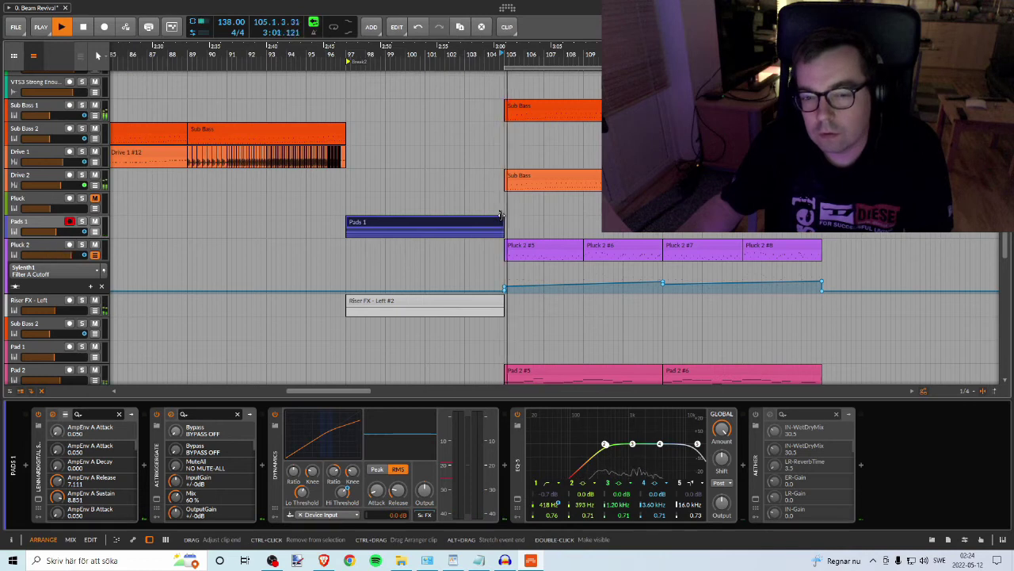
pyautogui.press('space')
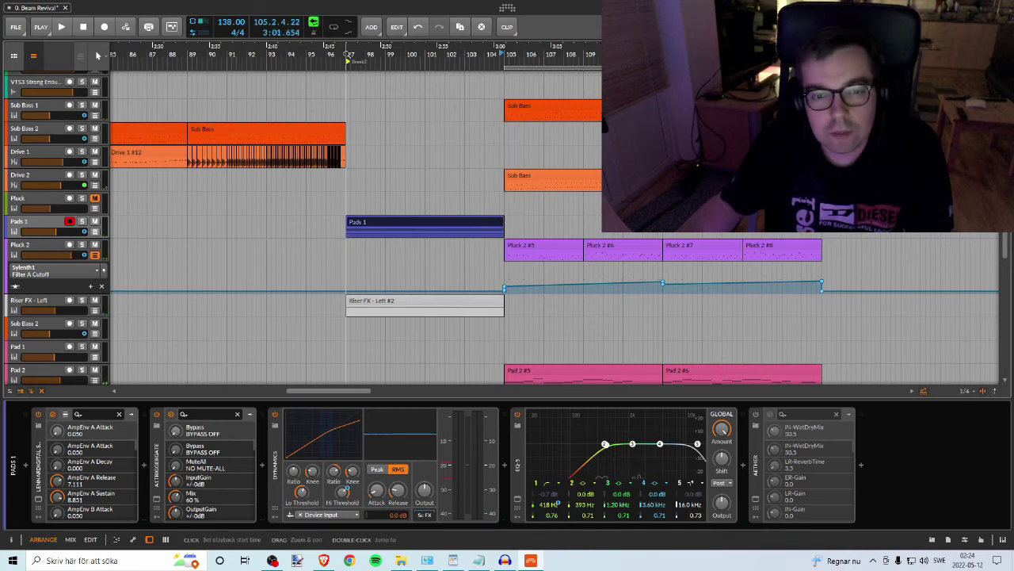
pyautogui.press('space')
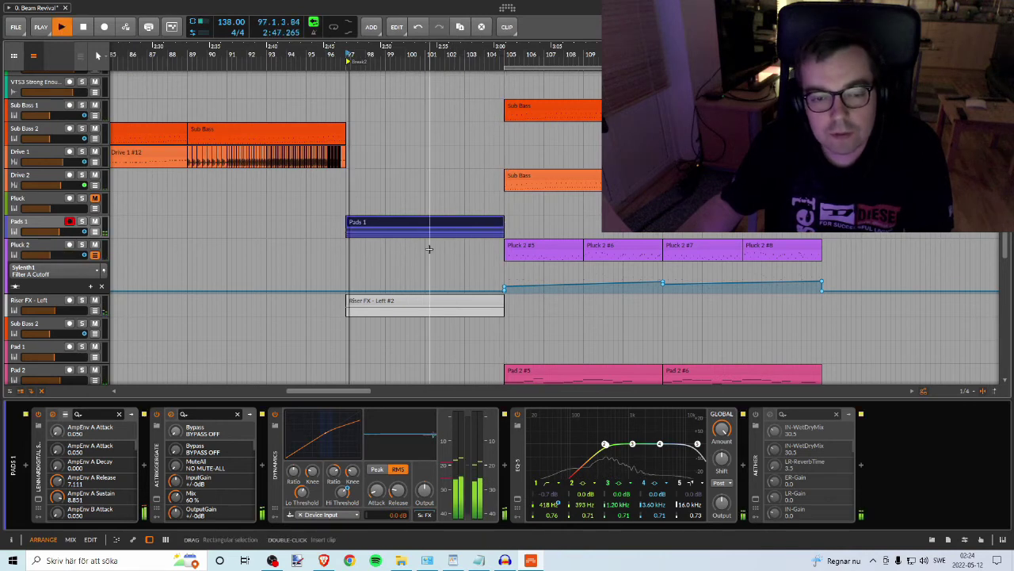
pyautogui.click(457, 301)
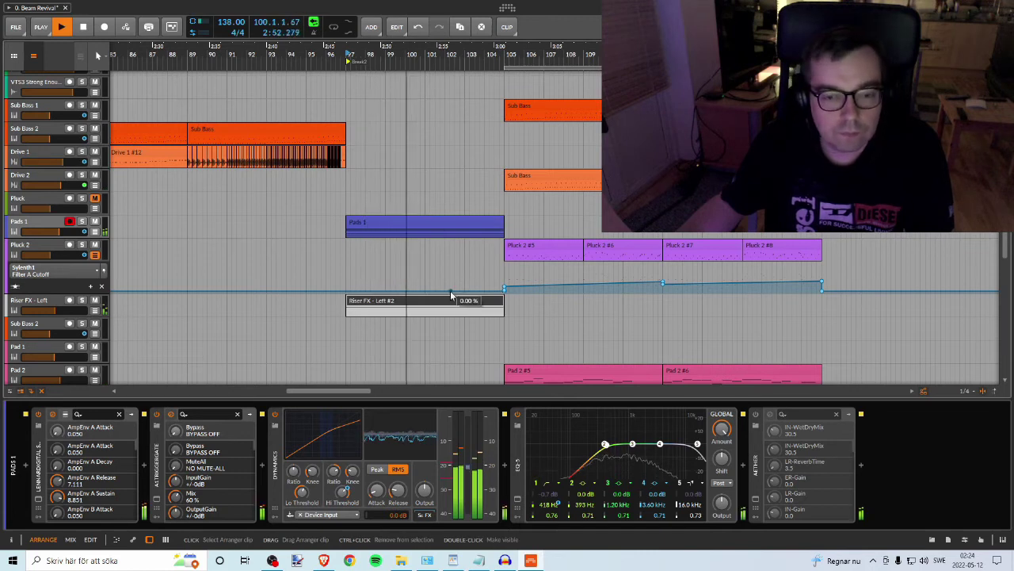
# Step: Duplicate the VTS3 Forever Free Kit loop clip at bar 105 to bar 97
pyautogui.scroll(6, 366, 137)
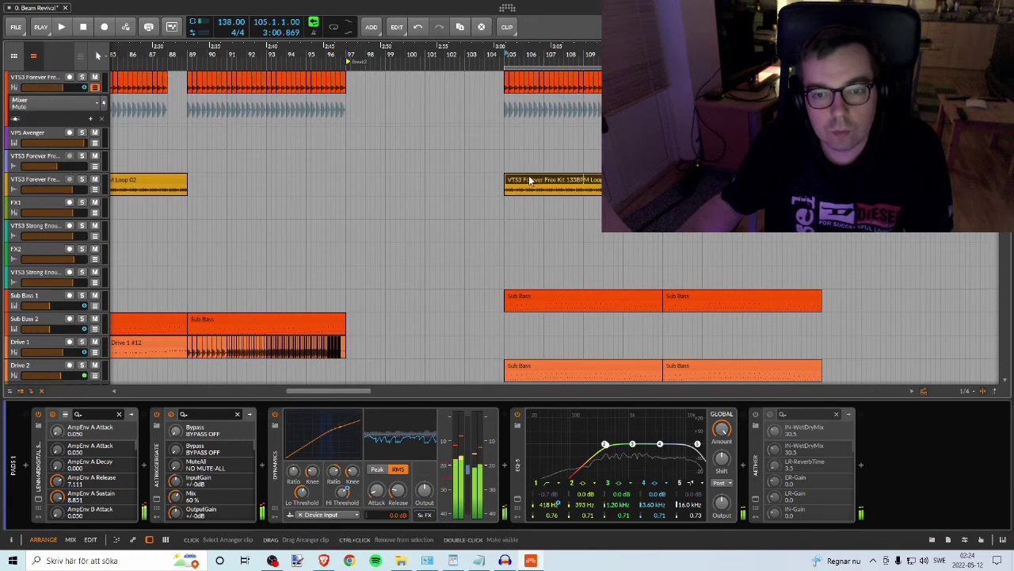
pyautogui.moveTo(529, 180); pyautogui.dragTo(355, 184)
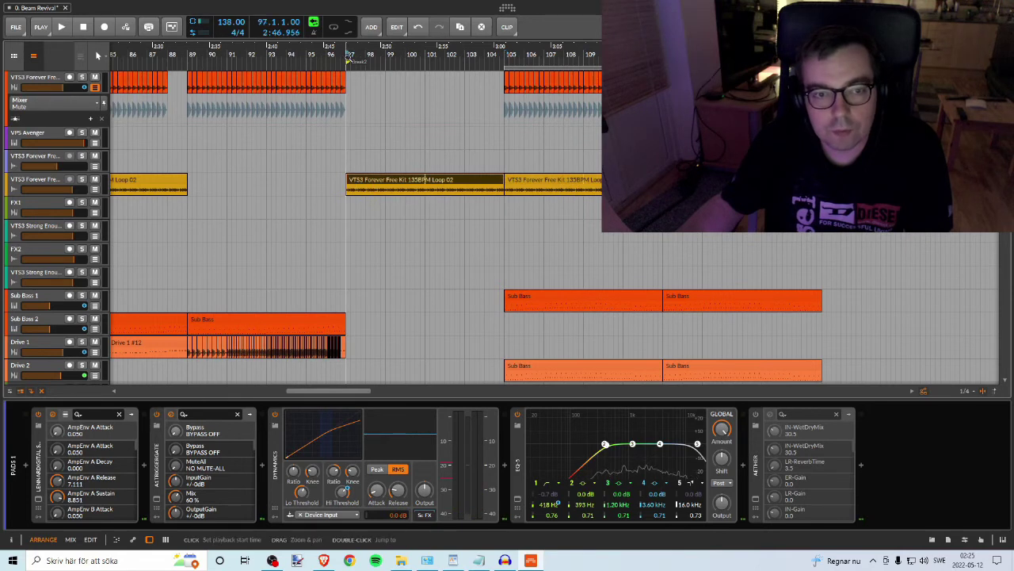
# Step: Play the second break from bar 97 into bar 105 while checking the clips across the tracks
pyautogui.press('space')
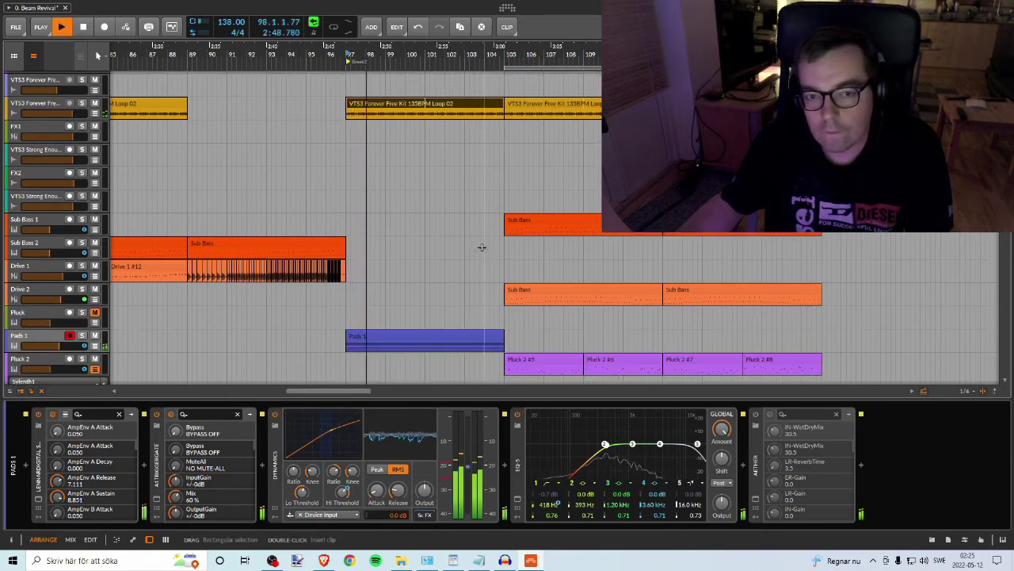
pyautogui.scroll(2, 479, 244)
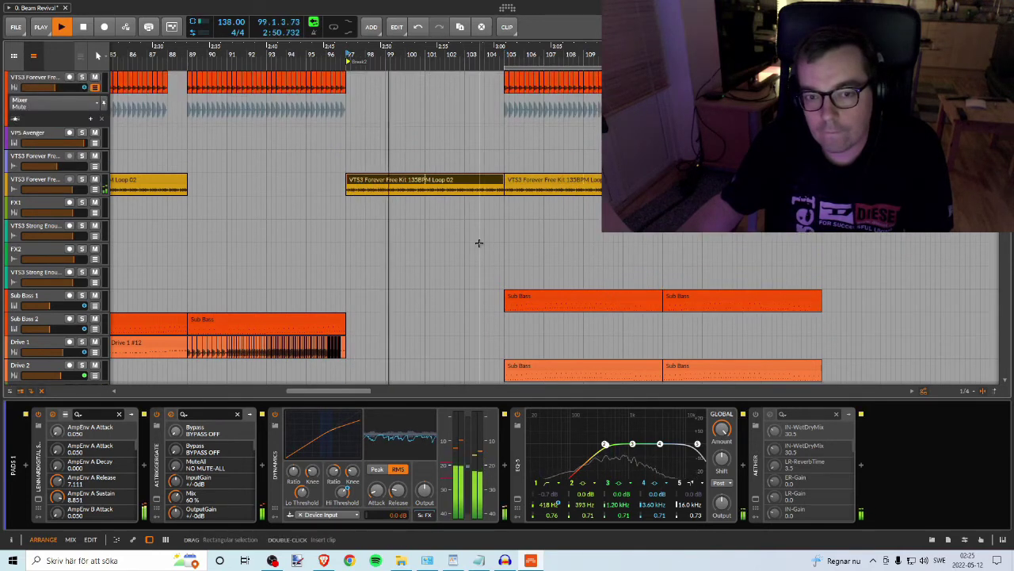
pyautogui.scroll(-6, 478, 242)
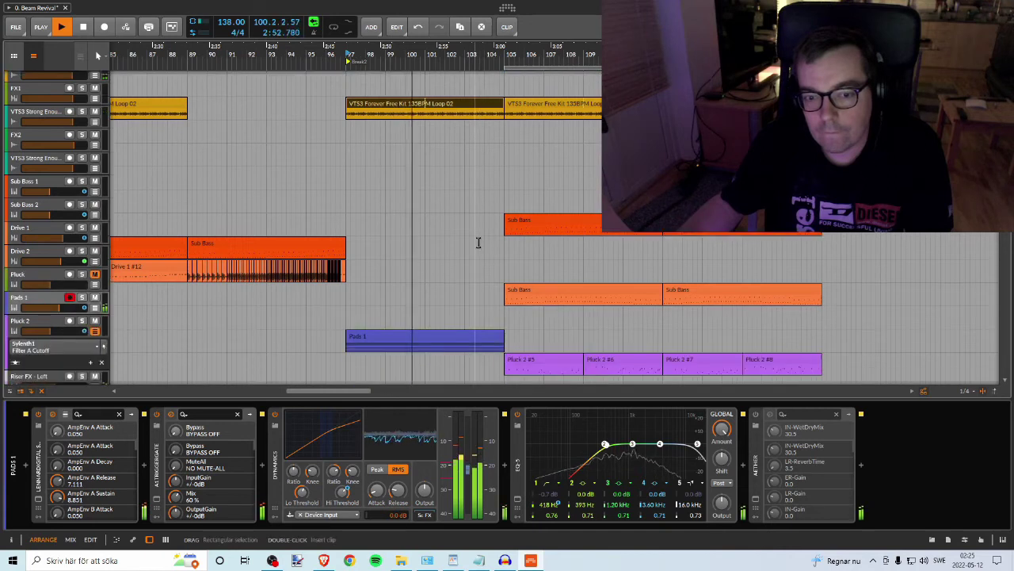
pyautogui.scroll(-5, 476, 240)
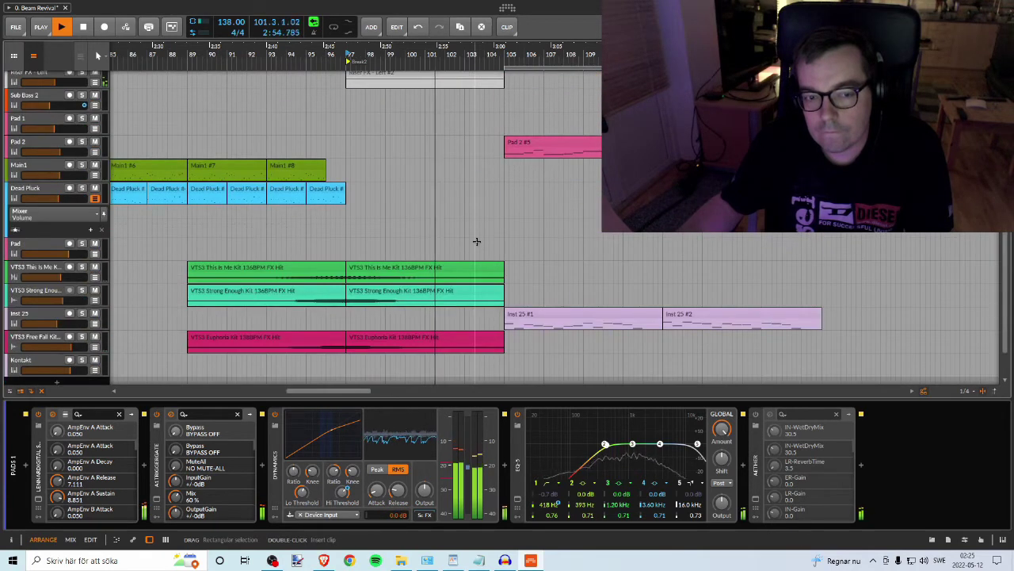
pyautogui.scroll(5, 474, 240)
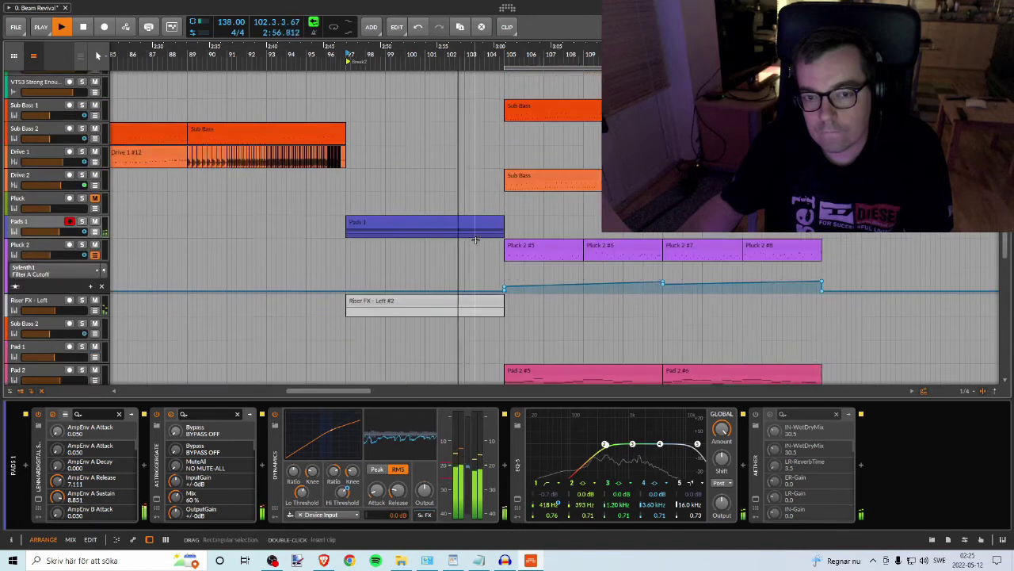
pyautogui.scroll(-5, 473, 238)
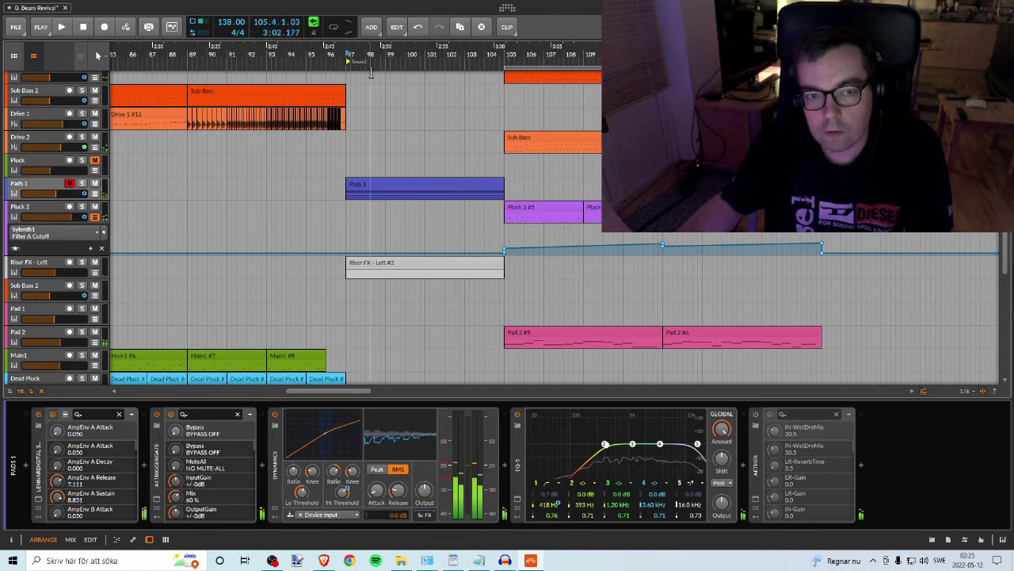
# Step: Shorten the Riser FX - Left clip at bar 97 to end at bar 103 while playing the break through to bar 106
pyautogui.press('space')
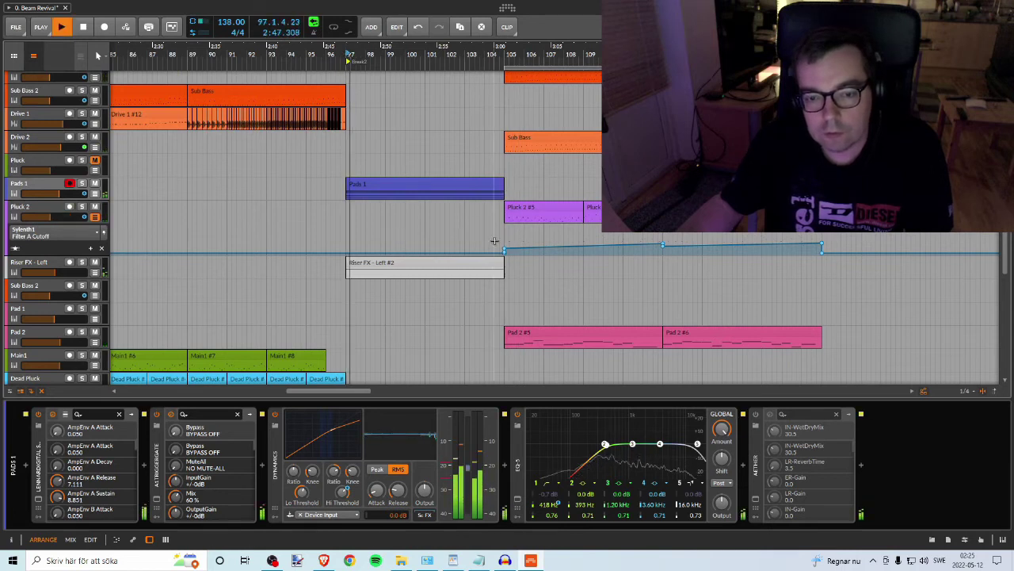
pyautogui.moveTo(500, 263); pyautogui.dragTo(485, 262)
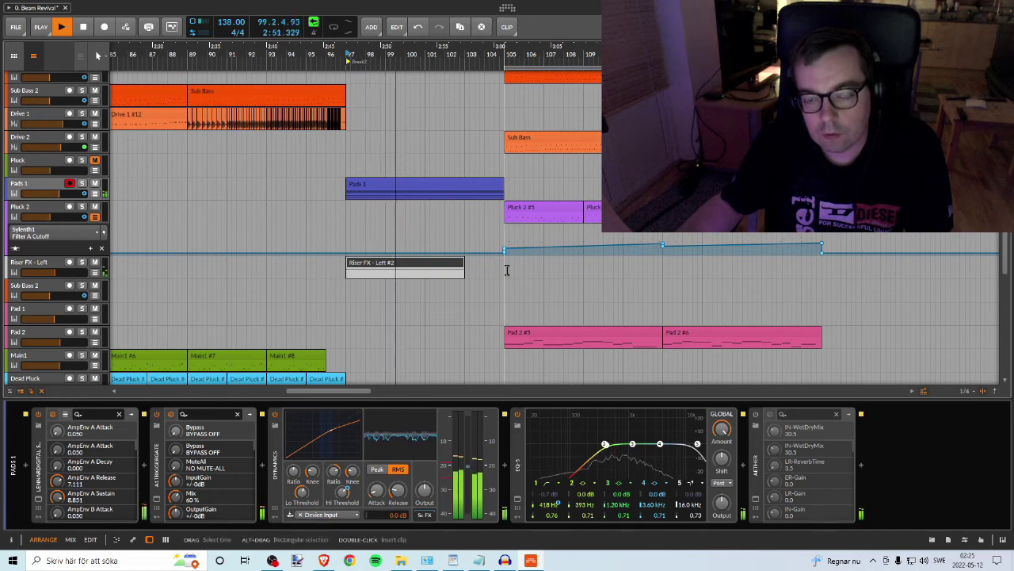
pyautogui.scroll(-5, 476, 317)
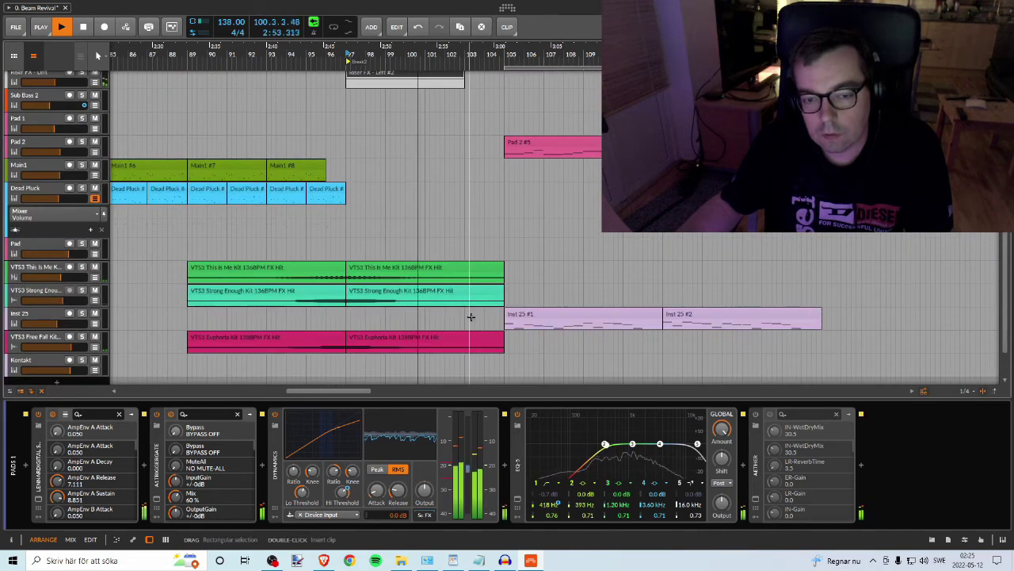
pyautogui.scroll(2, 471, 316)
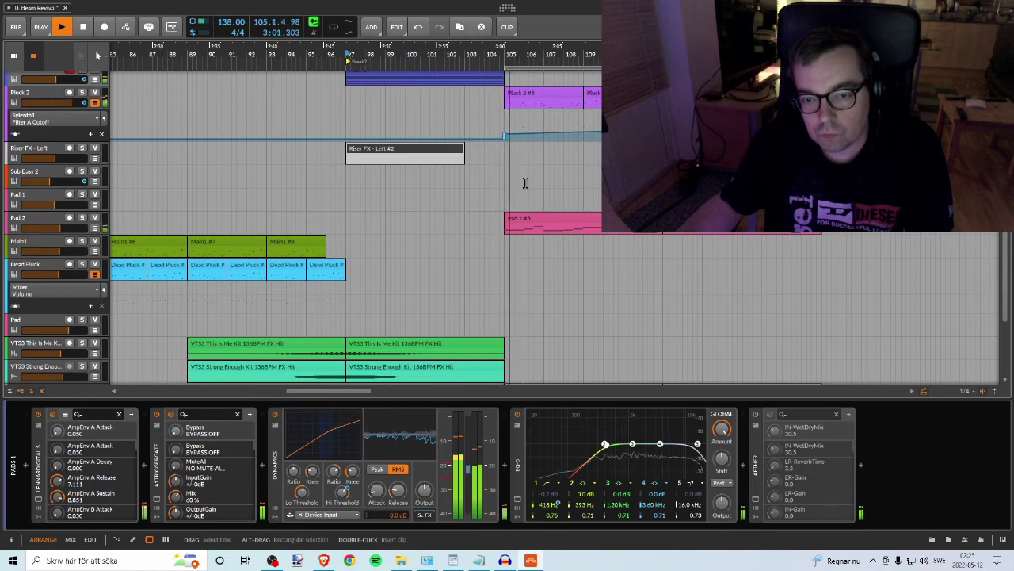
pyautogui.press('space')
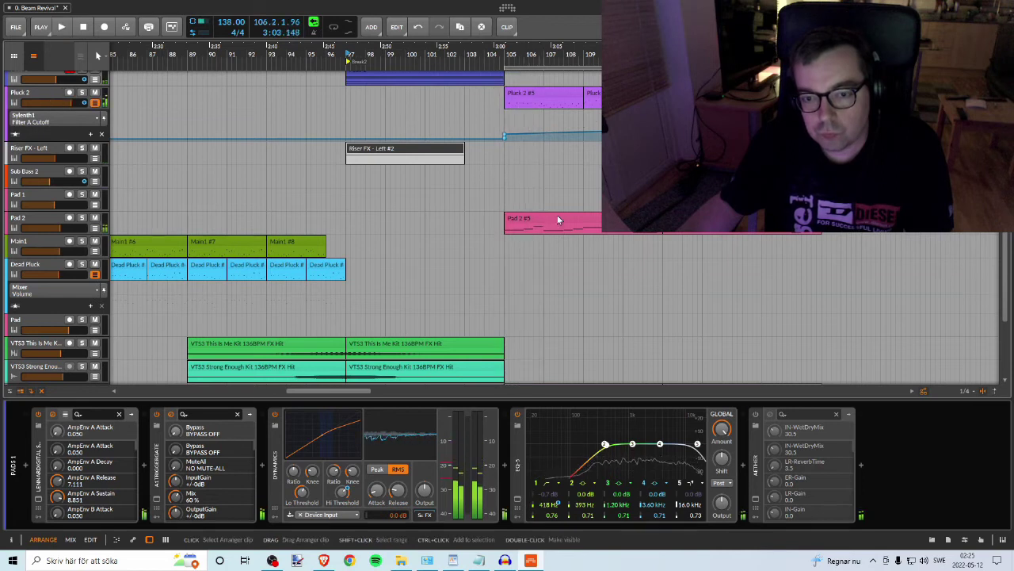
# Step: Move both Pad 2 clips from bar 105 to start at bar 113, and briefly play the break from bar 97
pyautogui.click(557, 216)
pyautogui.keyDown('shift'); pyautogui.click(714, 218); pyautogui.keyUp('shift')
pyautogui.moveTo(714, 218); pyautogui.dragTo(857, 218)
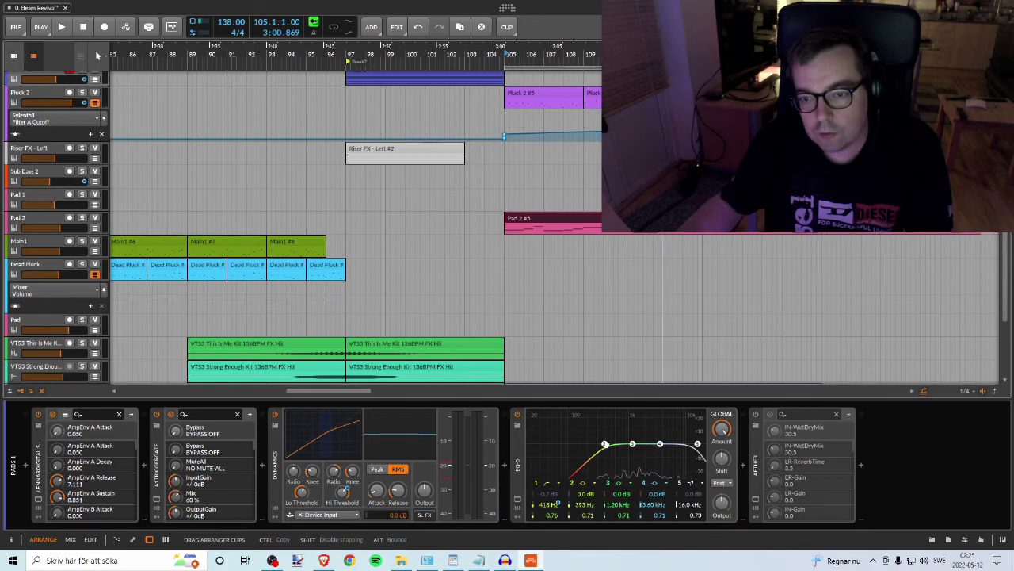
pyautogui.moveTo(857, 217); pyautogui.dragTo(872, 218)
pyautogui.click(346, 50)
pyautogui.press('space')
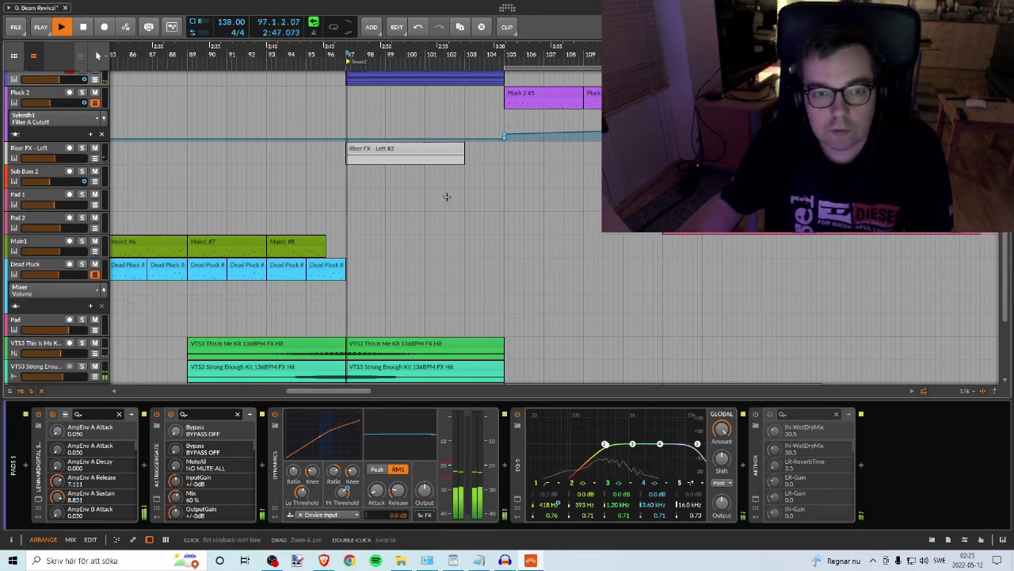
pyautogui.press('space')
pyautogui.scroll(-5, 422, 273)
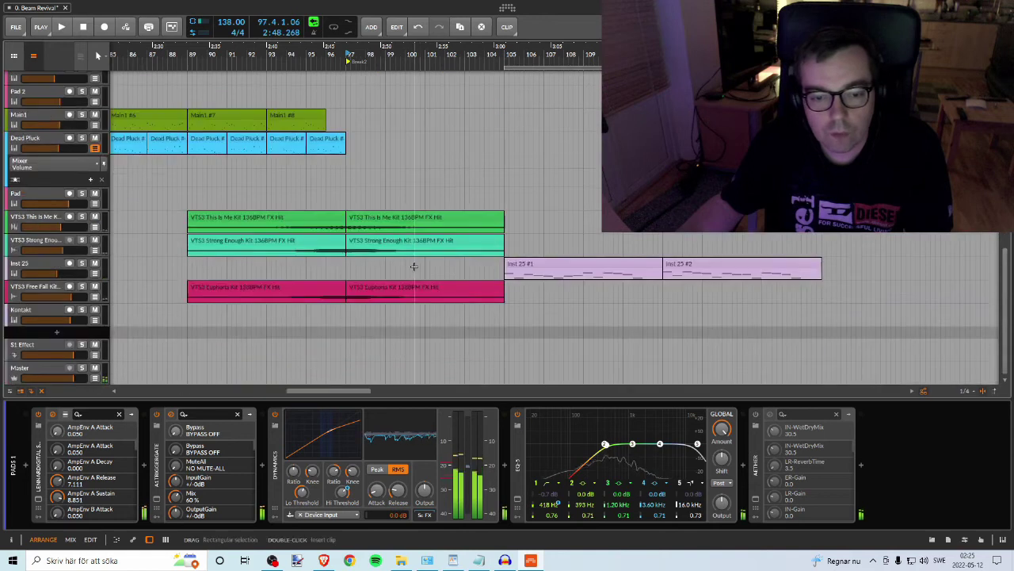
pyautogui.scroll(4, 420, 270)
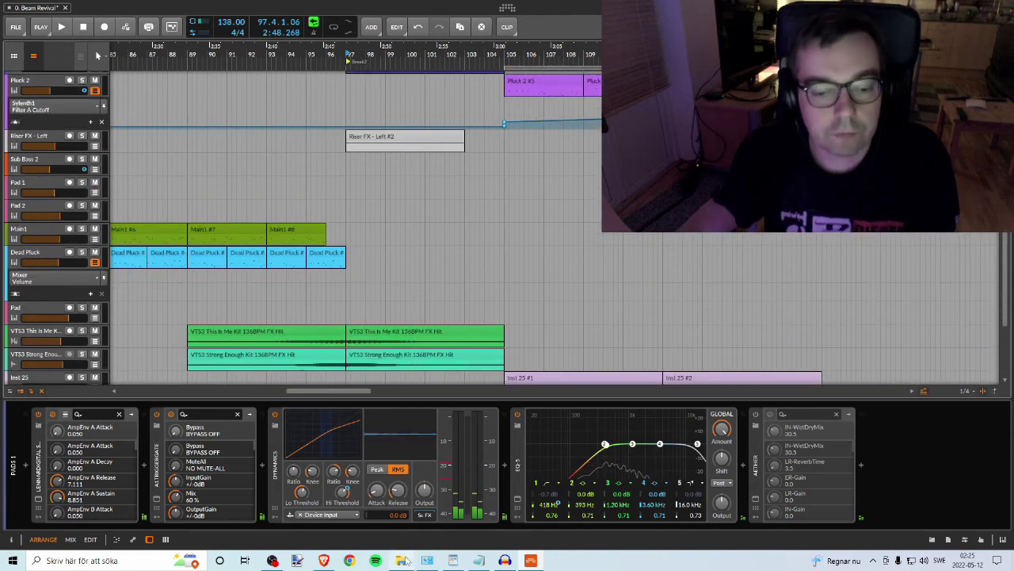
# Step: Switch to File Explorer and go from the OBS Video folder back to the root of Lokal disk (C:)
pyautogui.click(400, 561)
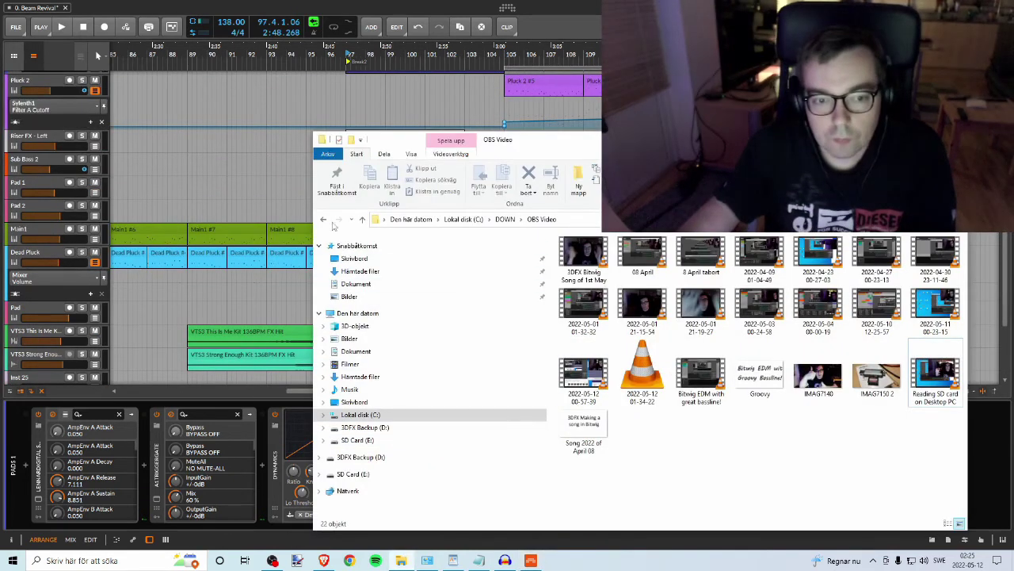
pyautogui.click(323, 220)
pyautogui.click(324, 220)
pyautogui.click(323, 220)
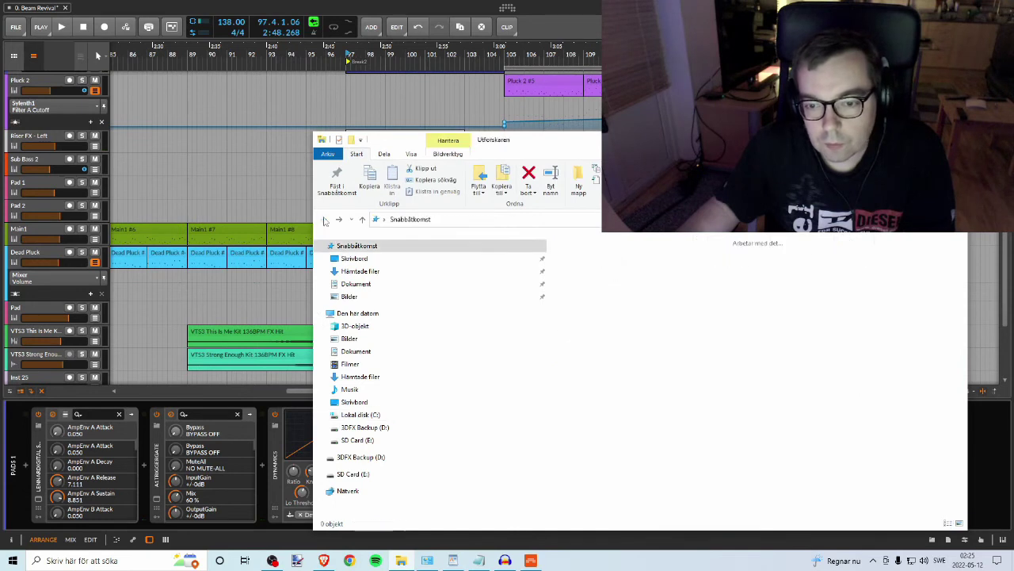
pyautogui.click(323, 220)
pyautogui.click(340, 220)
pyautogui.click(340, 220)
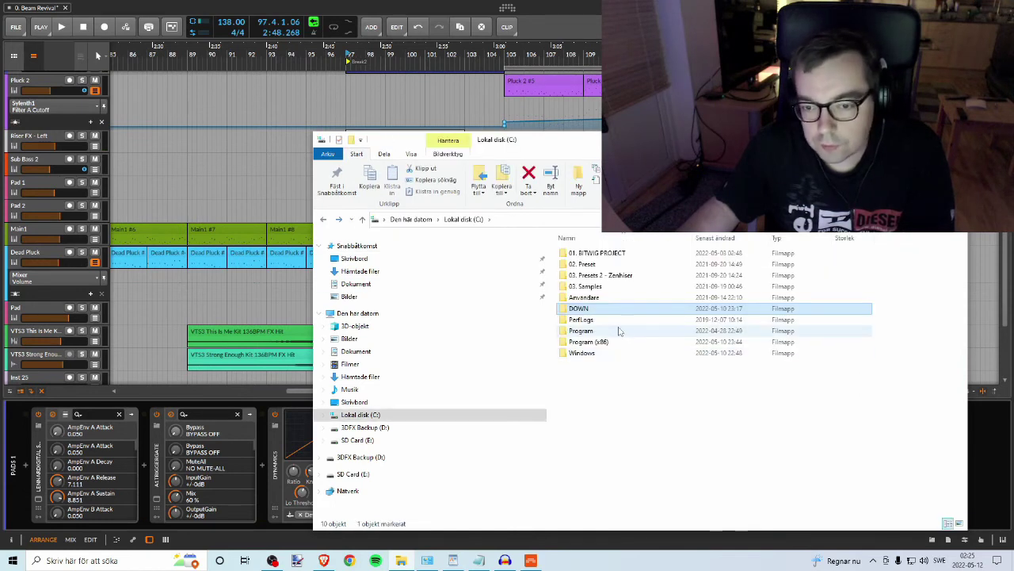
# Step: Open the FX Hits folder inside 3DFX Produktion, 03. SAMPLES on the 3DFX Backup (D:) drive
pyautogui.click(383, 428)
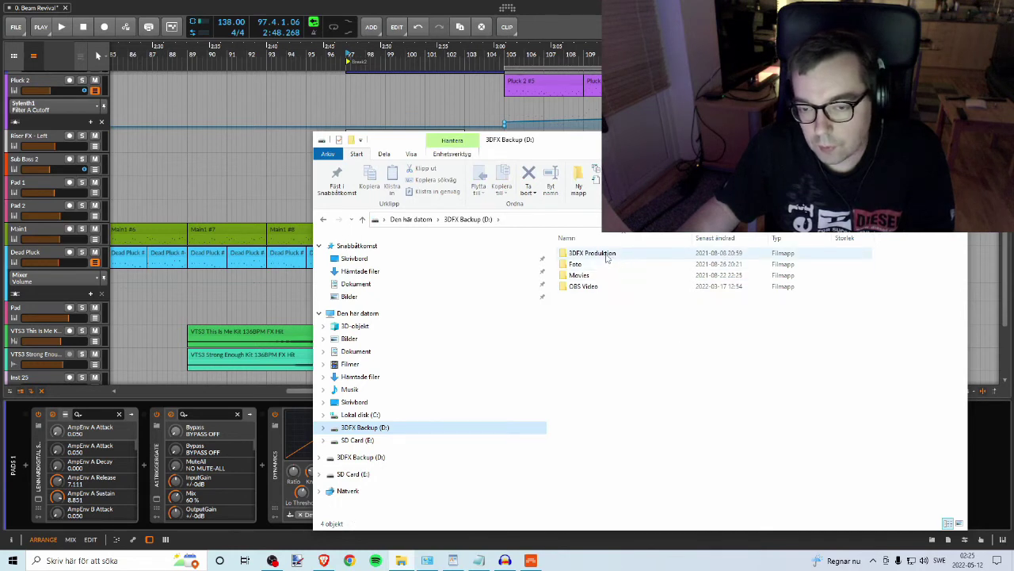
pyautogui.click(606, 253)
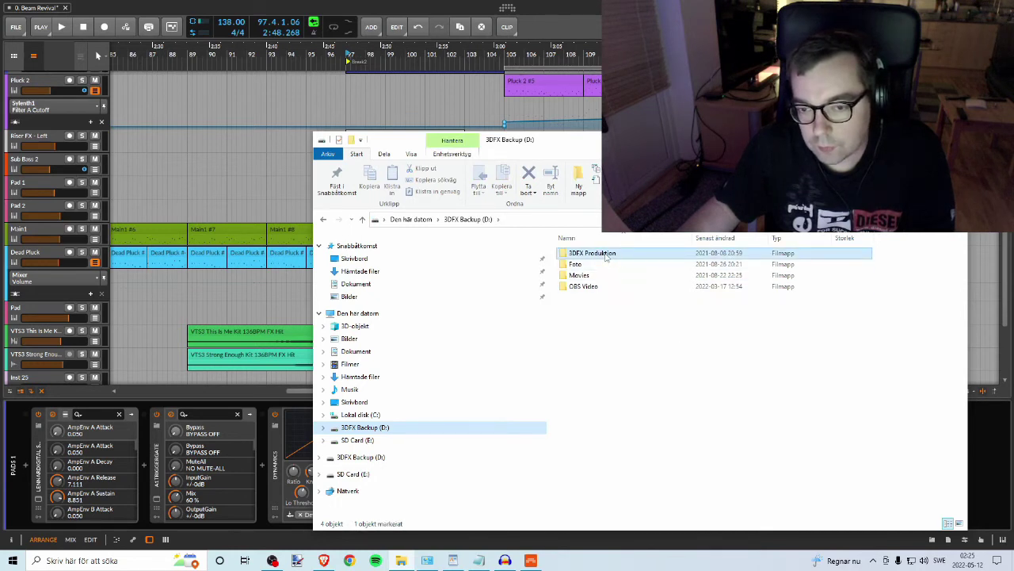
pyautogui.doubleClick(606, 253)
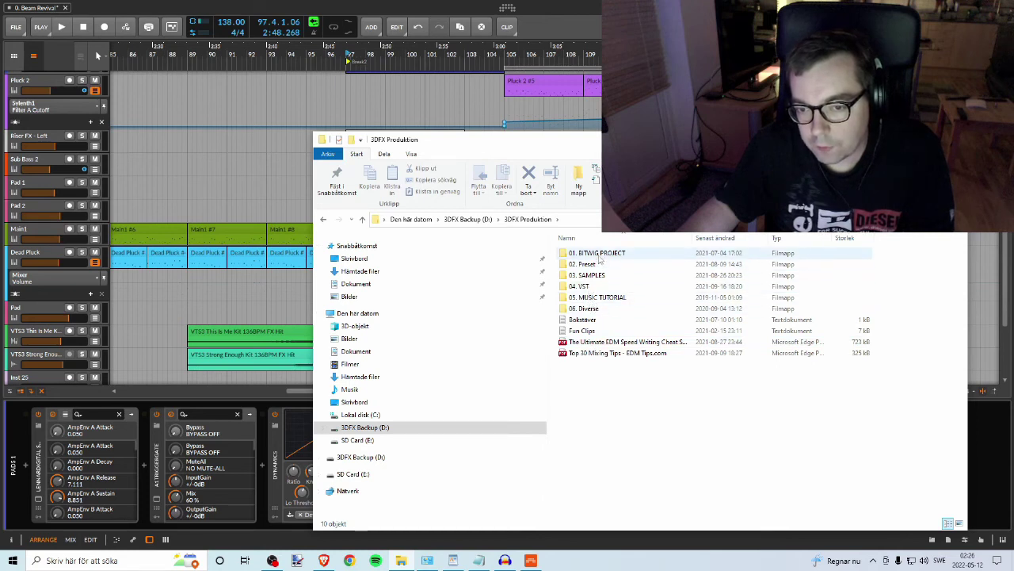
pyautogui.doubleClick(590, 276)
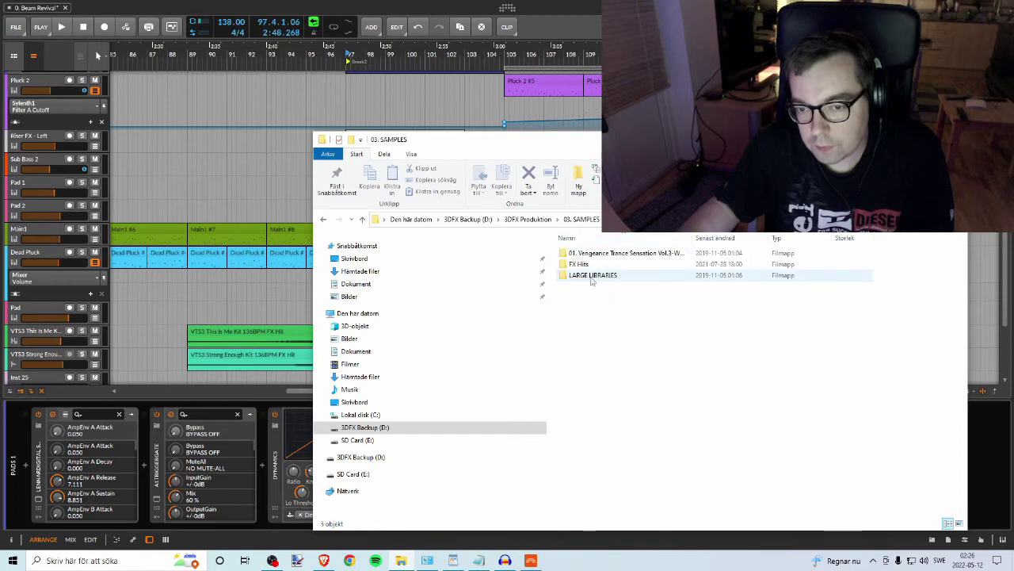
pyautogui.click(606, 277)
pyautogui.doubleClick(608, 279)
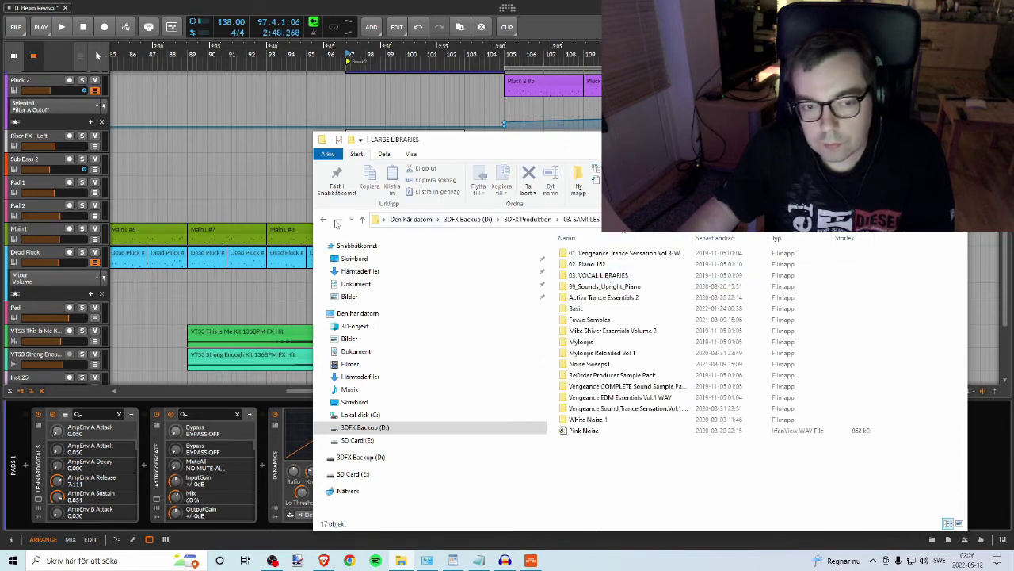
pyautogui.hotkey('alt', 'Left')
pyautogui.doubleClick(596, 266)
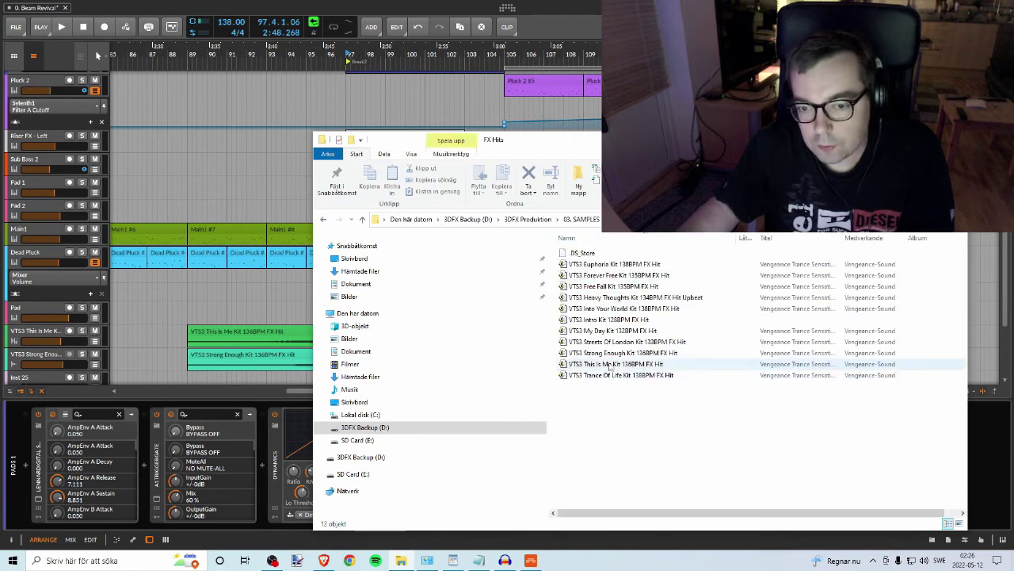
# Step: Preview the VTS3 Free Fall, Forever Free and Euphoria Kit FX Hit samples one after another
pyautogui.doubleClick(617, 286)
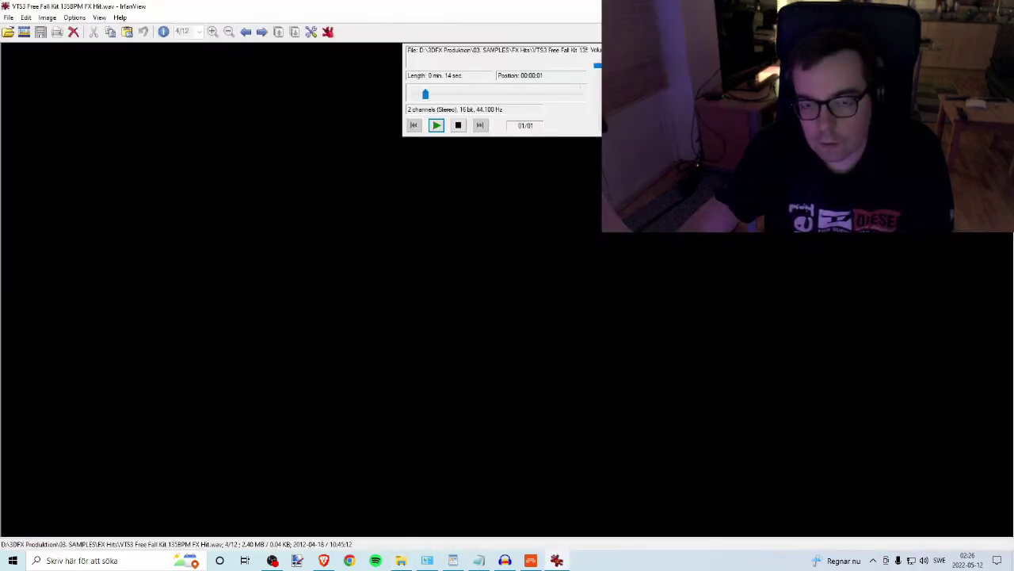
pyautogui.press('Escape')
pyautogui.press('Up')
pyautogui.press('Return')
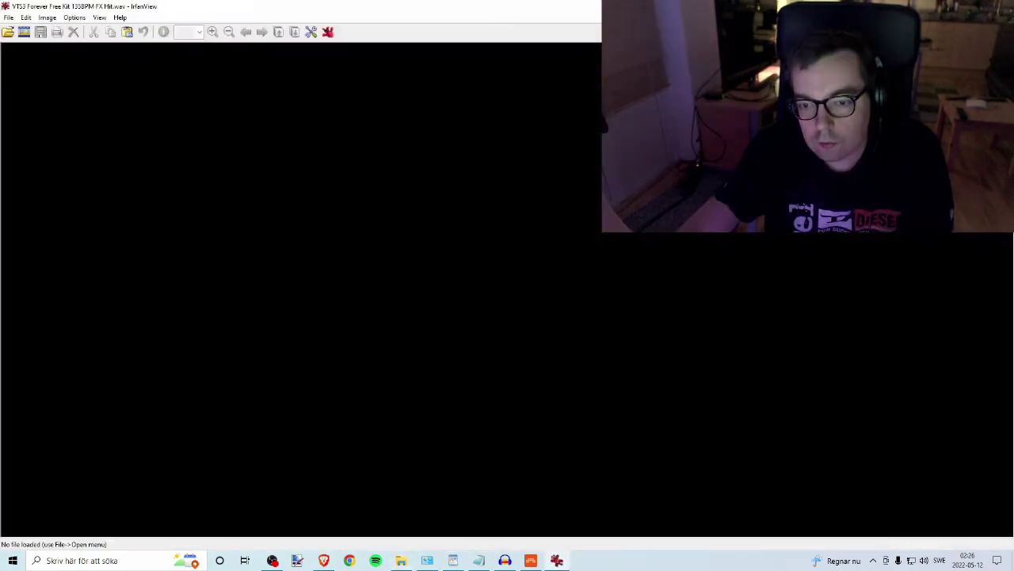
pyautogui.press('Escape')
pyautogui.press('Up')
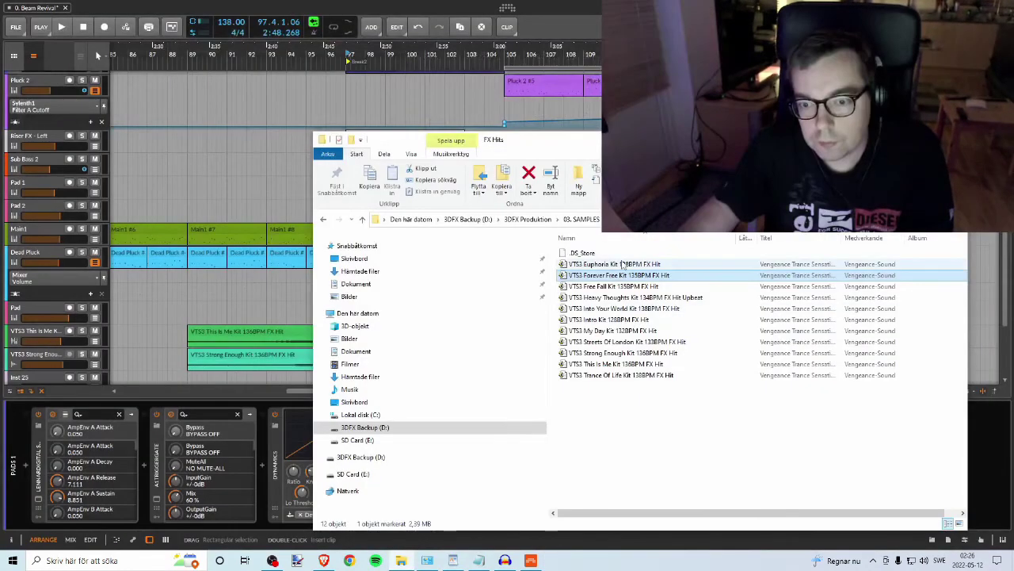
pyautogui.press('Return')
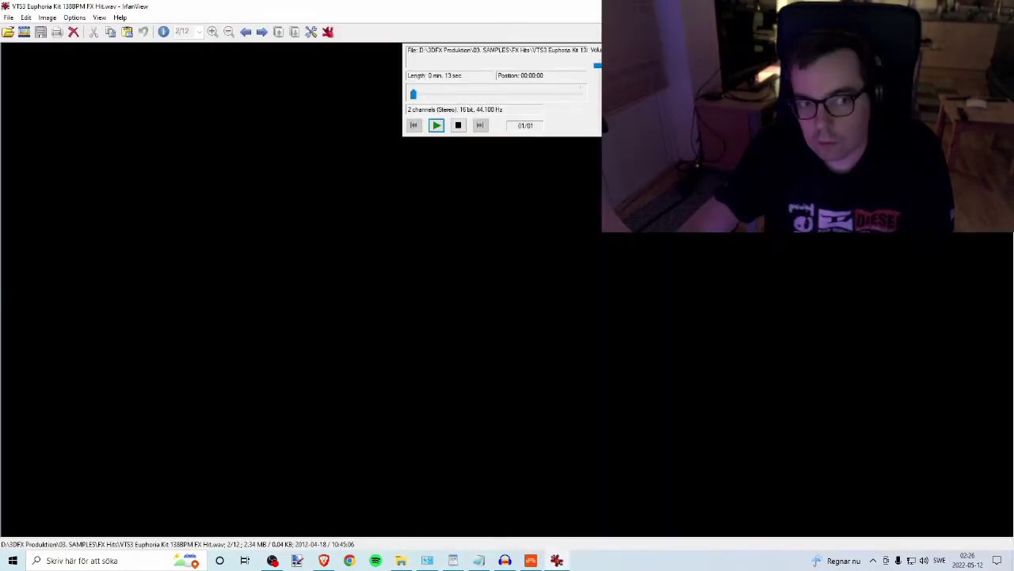
pyautogui.press('Escape')
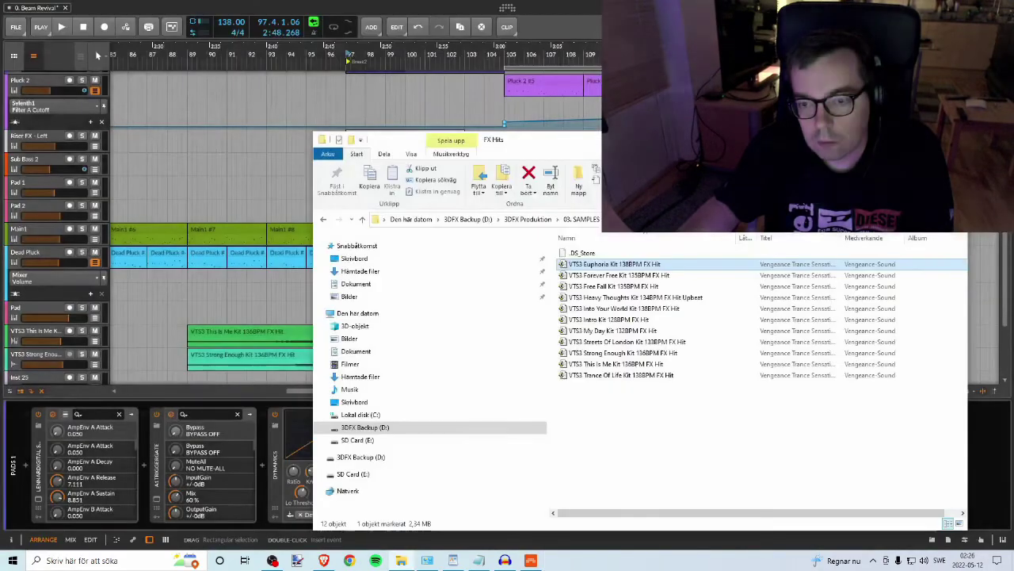
# Step: Add the VTS3 Euphoria Kit 138BPM FX Hit sample as a new audio track directly below Riser FX - Left
pyautogui.moveTo(559, 141); pyautogui.dragTo(763, 121)
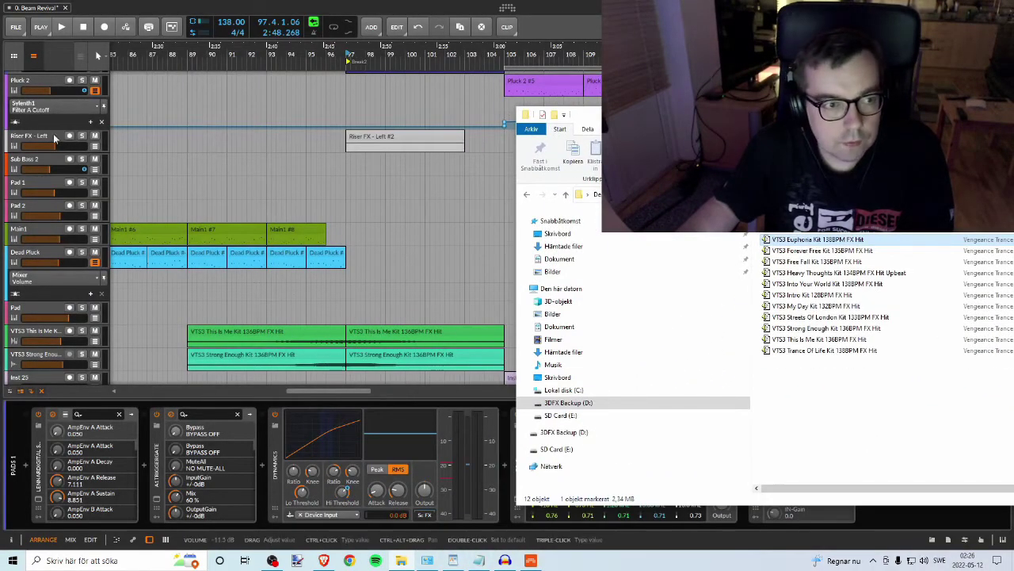
pyautogui.scroll(2, 85, 216)
pyautogui.scroll(-5, 85, 215)
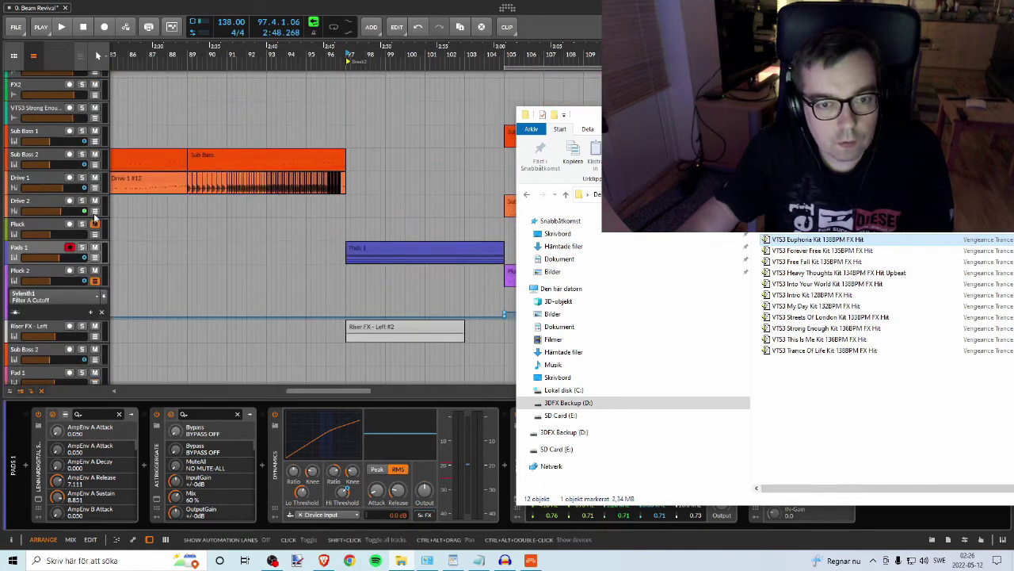
pyautogui.moveTo(792, 240); pyautogui.dragTo(133, 340)
pyautogui.moveTo(46, 337); pyautogui.dragTo(83, 333)
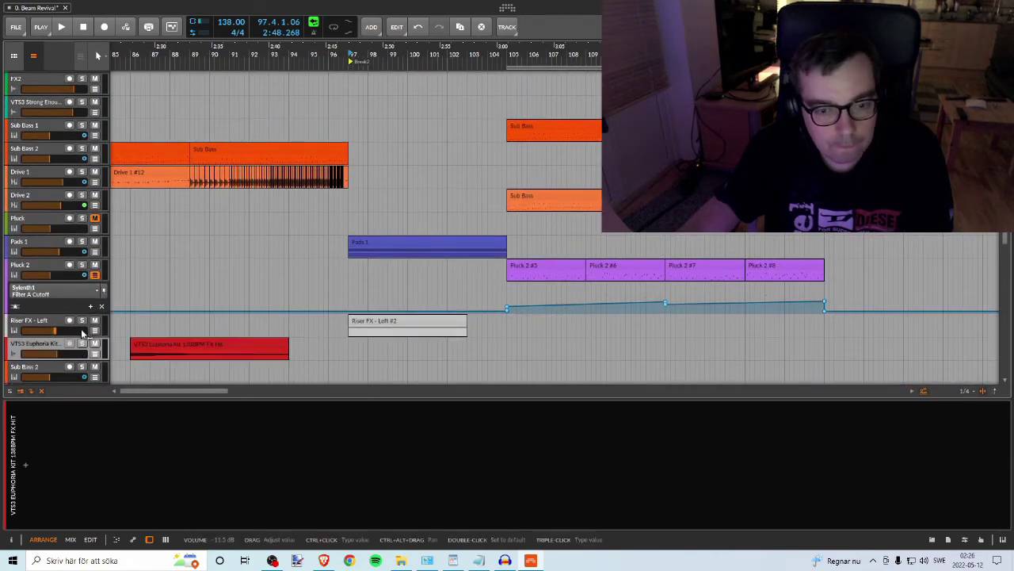
# Step: Move the VTS3 Euphoria Kit clip so that it starts at bar 103
pyautogui.moveTo(329, 49); pyautogui.dragTo(391, 70)
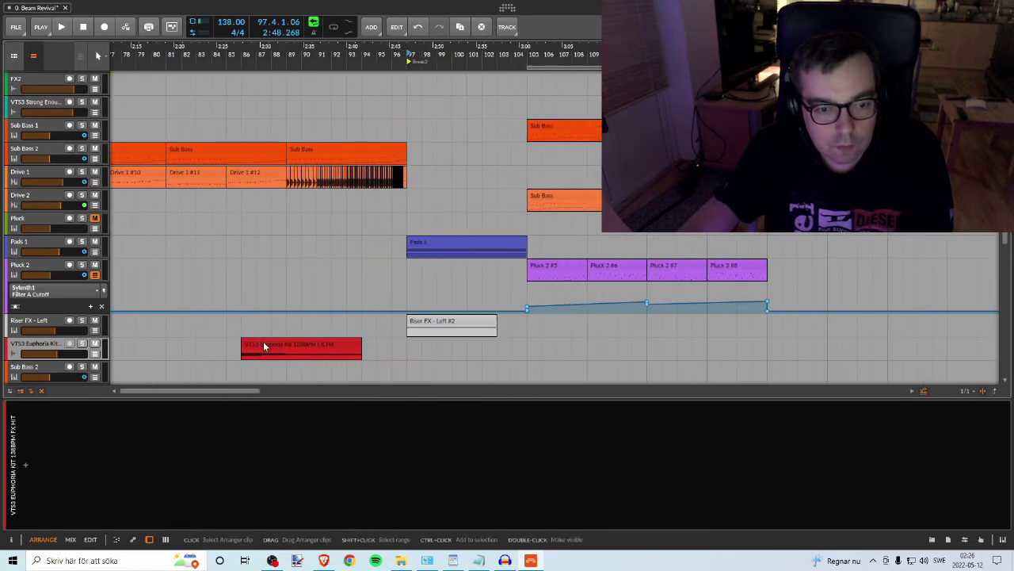
pyautogui.moveTo(269, 348); pyautogui.dragTo(527, 349)
pyautogui.moveTo(511, 52); pyautogui.dragTo(412, 59)
# Step: Set the arranger loop region to bars 97 to 105 and play the break from bar 97
pyautogui.click(477, 69)
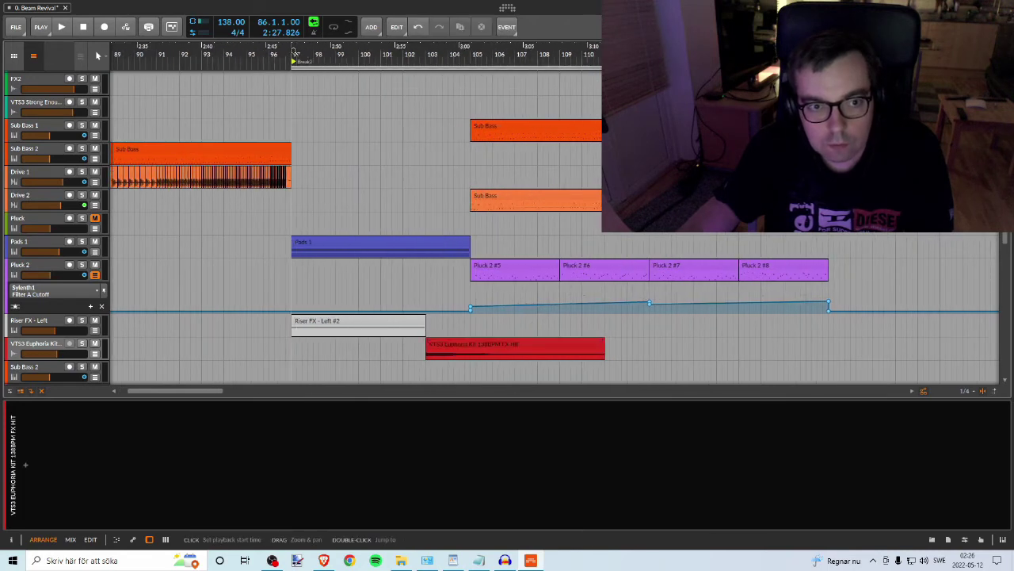
pyautogui.press('space')
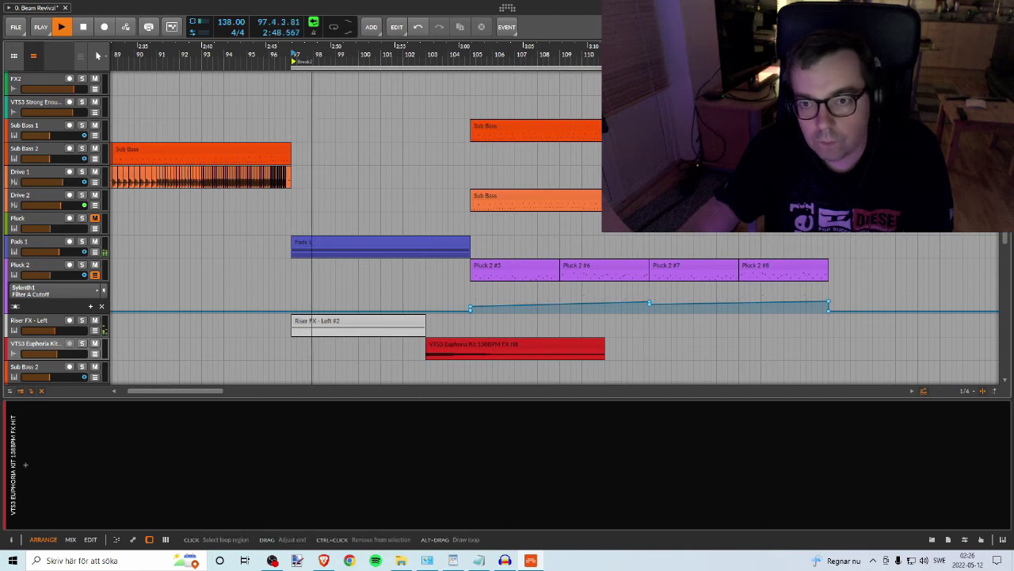
pyautogui.click(466, 71)
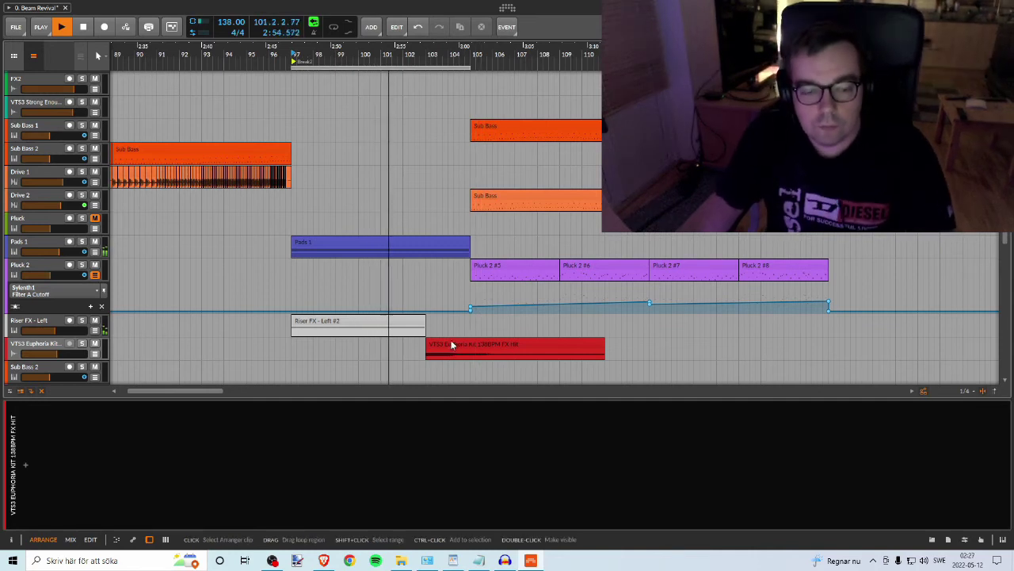
# Step: Duplicate the VTS3 Euphoria Kit clip to start at bar 95 and reverse the copy
pyautogui.moveTo(453, 340); pyautogui.dragTo(276, 346)
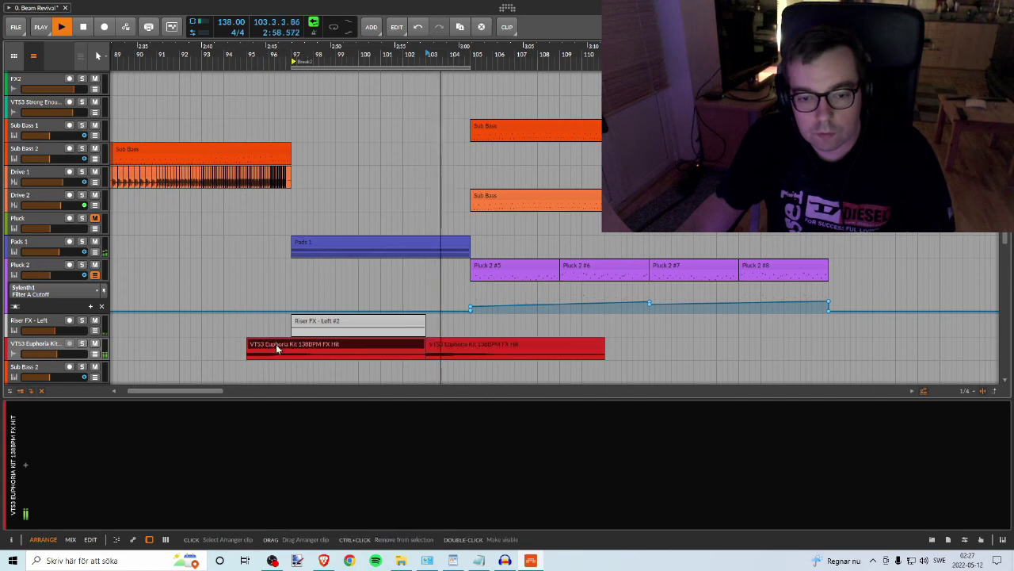
pyautogui.click(508, 27)
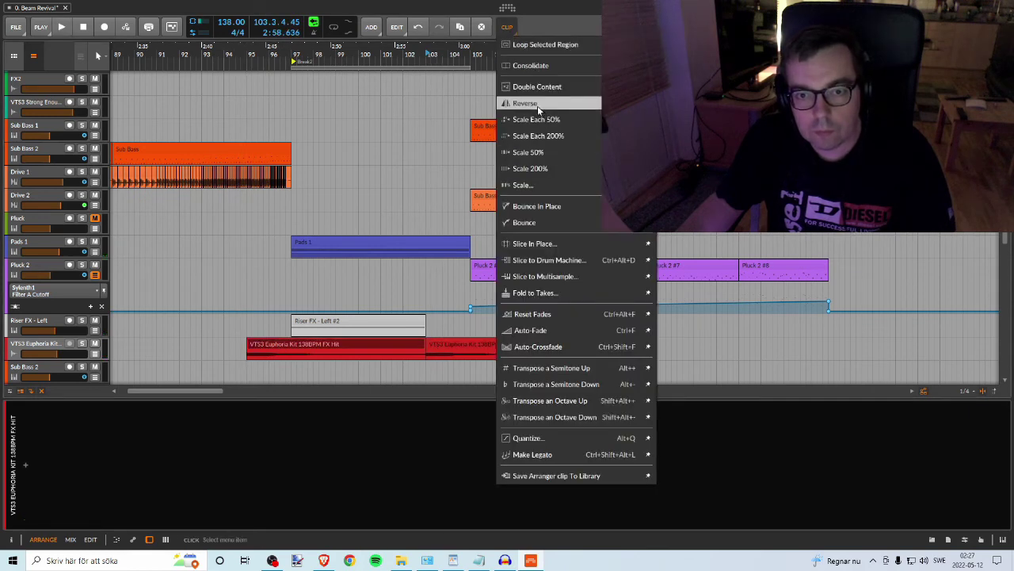
pyautogui.click(538, 105)
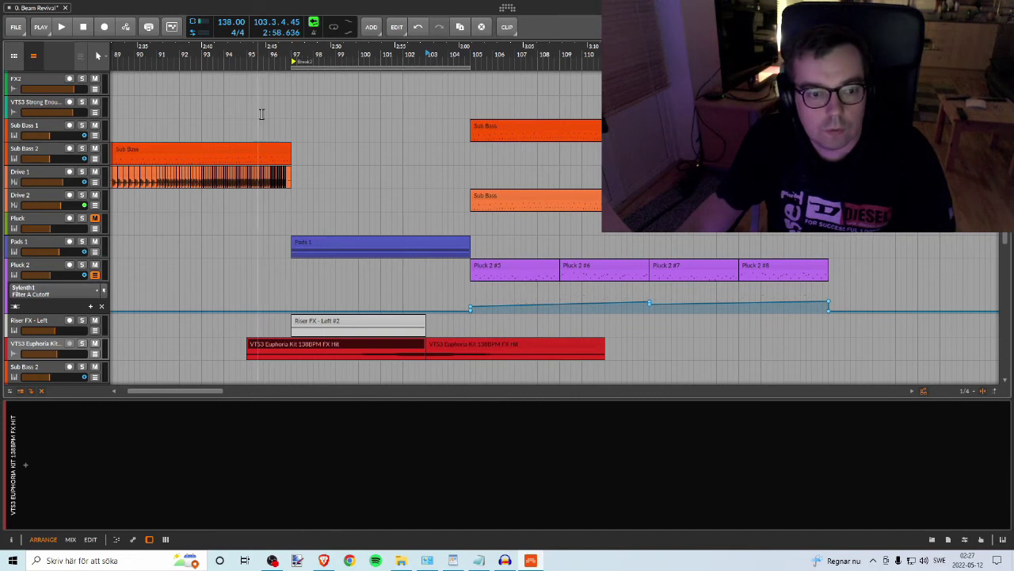
# Step: Trim the reversed Euphoria clip's start to bar 97 and the original clip's end to bar 109
pyautogui.moveTo(248, 342); pyautogui.dragTo(284, 339)
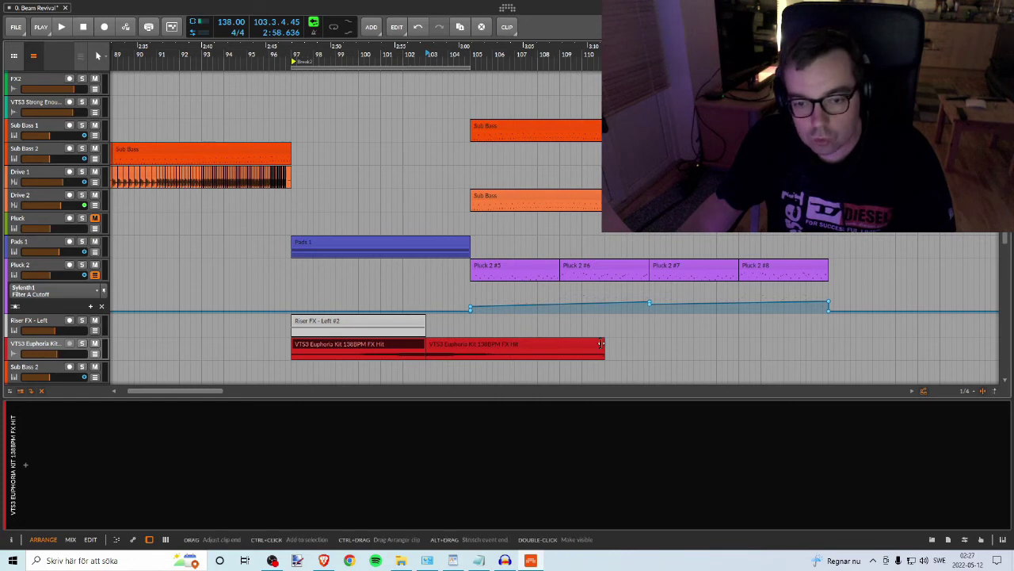
pyautogui.moveTo(601, 343); pyautogui.dragTo(569, 342)
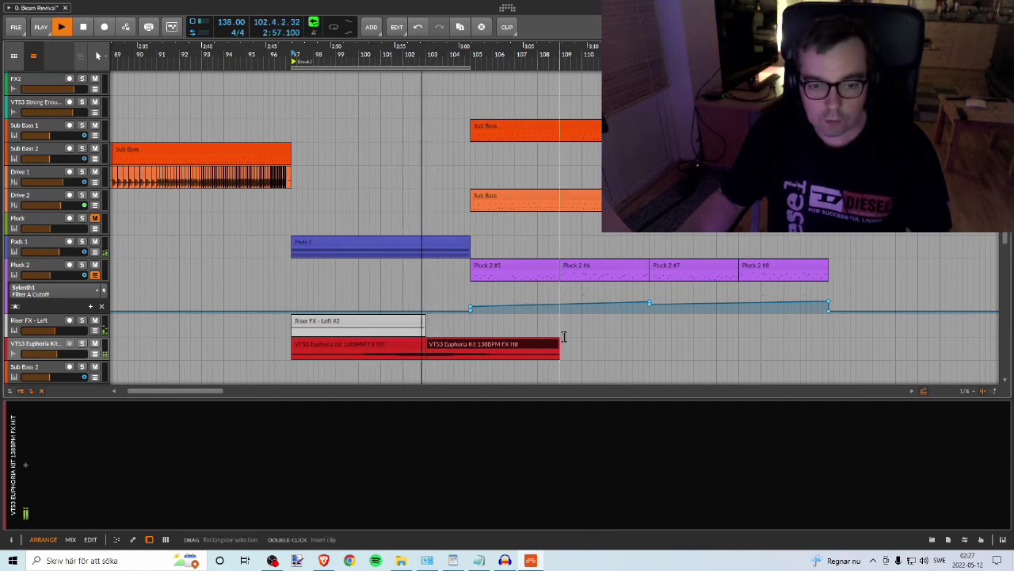
pyautogui.press('space')
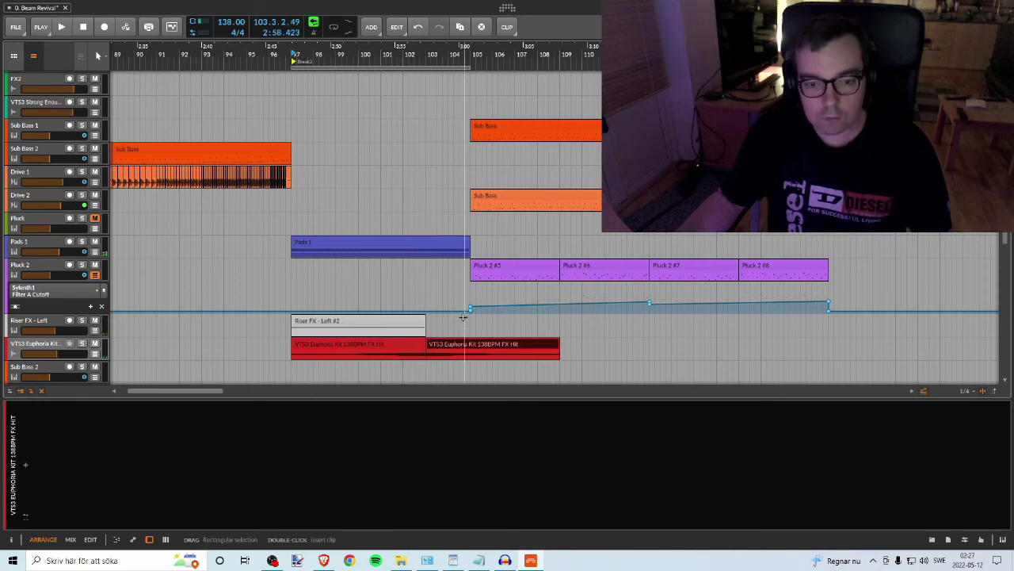
# Step: Preview the VTS3 Free Fall Kit 135BPM FX Hit sample and delete the unreversed Euphoria clip at bar 103
pyautogui.hotkey('alt', 'Tab')
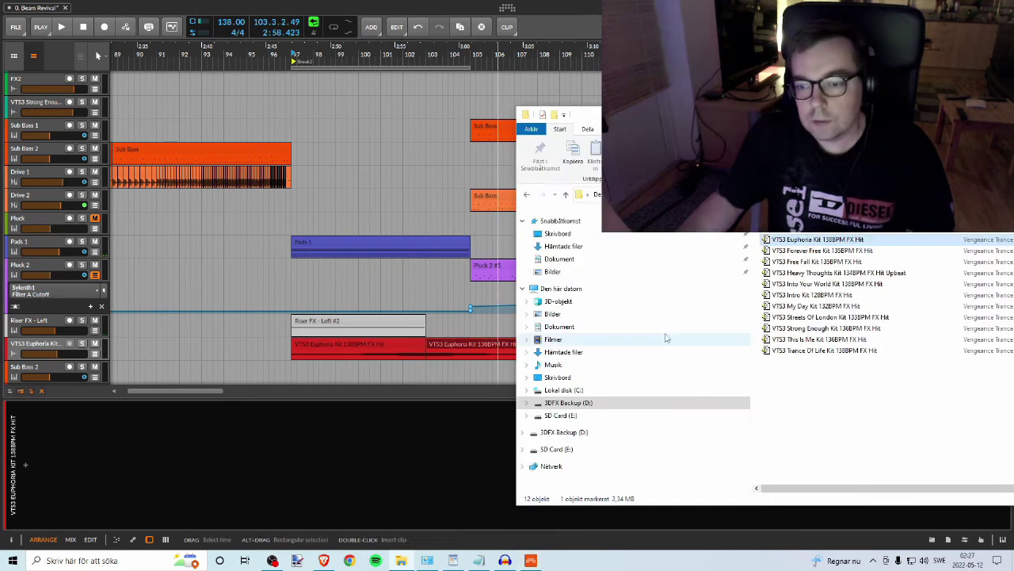
pyautogui.doubleClick(820, 262)
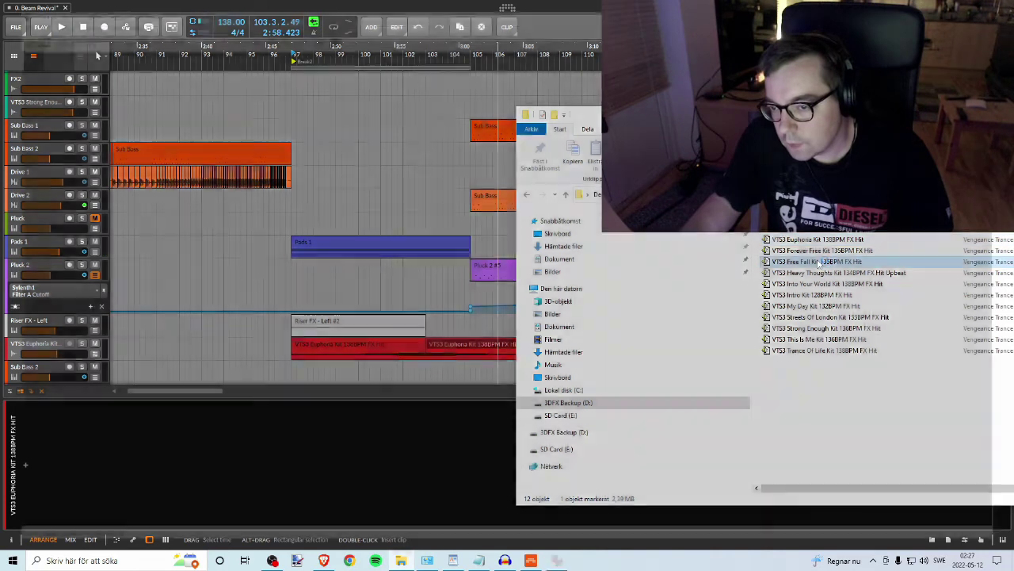
pyautogui.press('Escape')
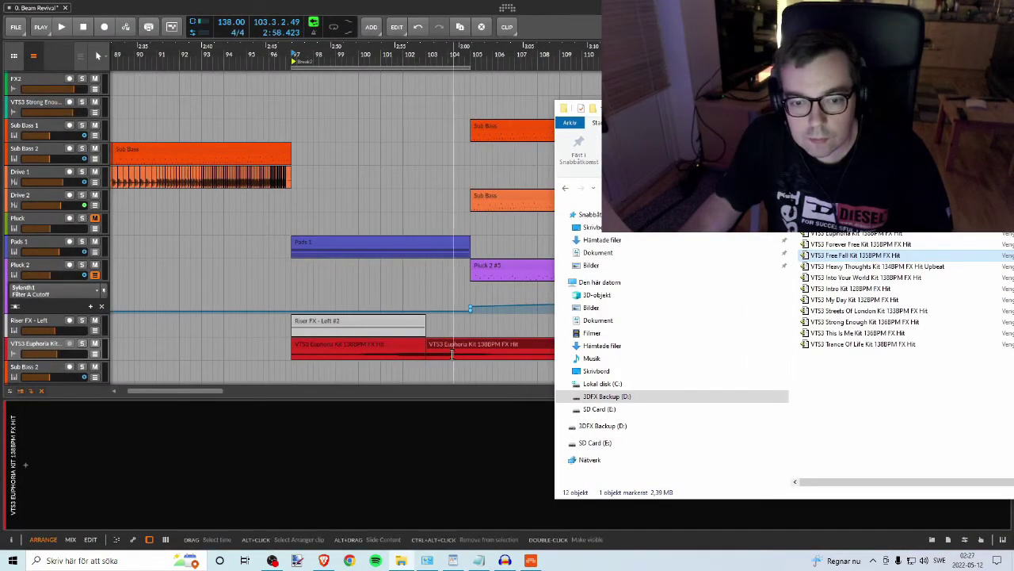
pyautogui.click(475, 346)
pyautogui.press('Delete')
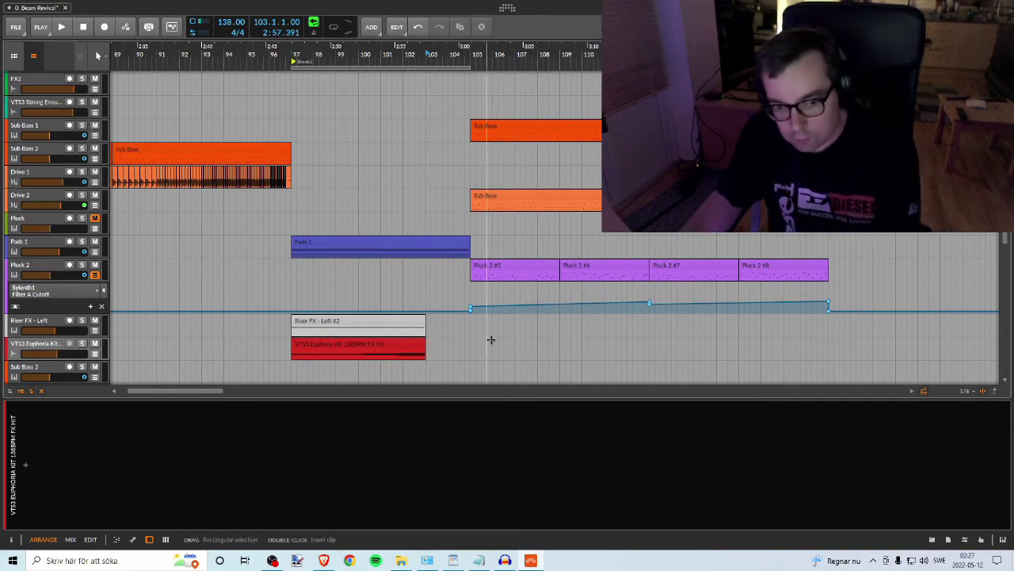
# Step: Load the VTS3 Free Fall Kit 135BPM FX Hit sample as a new Sampler track directly below the VTS3 Euphoria Kit track
pyautogui.hotkey('alt', 'Tab')
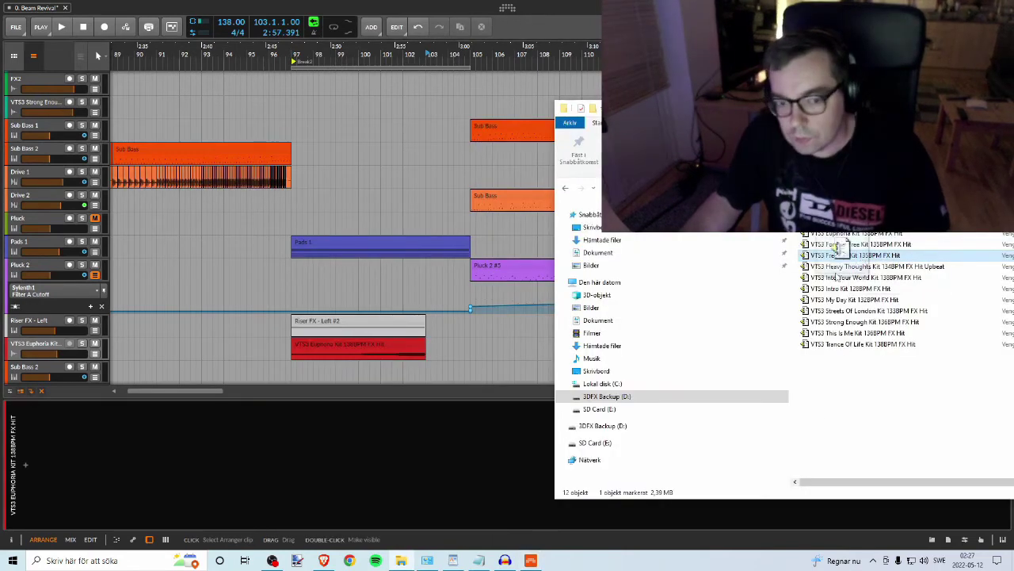
pyautogui.moveTo(855, 255)
pyautogui.mouseDown()
pyautogui.moveTo(121, 358)
pyautogui.moveTo(422, 352)
pyautogui.moveTo(479, 341)
pyautogui.moveTo(155, 352)
pyautogui.moveTo(54, 309)
pyautogui.moveTo(65, 379)
pyautogui.mouseUp()
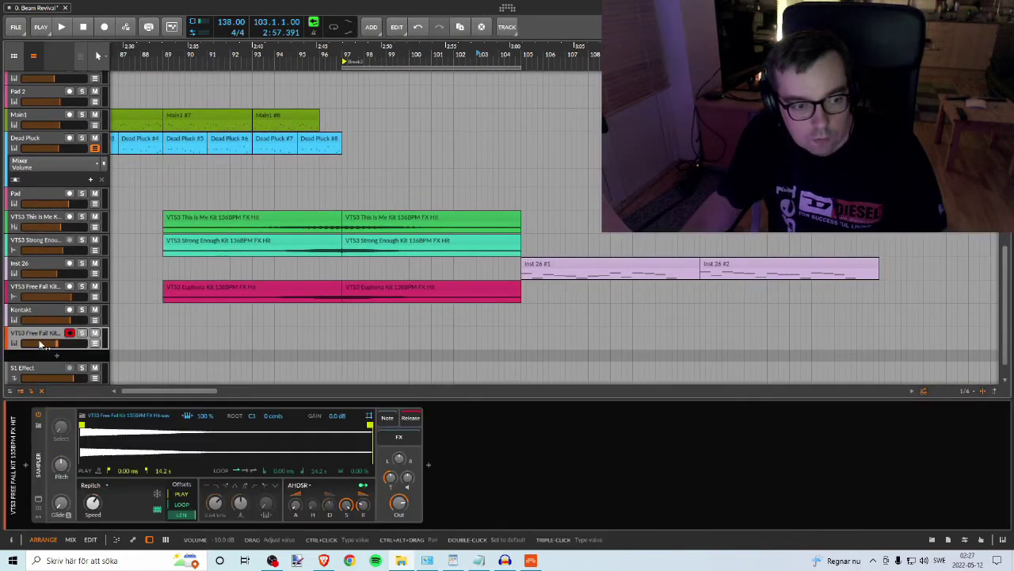
pyautogui.moveTo(38, 332)
pyautogui.mouseDown()
pyautogui.moveTo(69, 79)
pyautogui.moveTo(79, 196)
pyautogui.mouseUp()
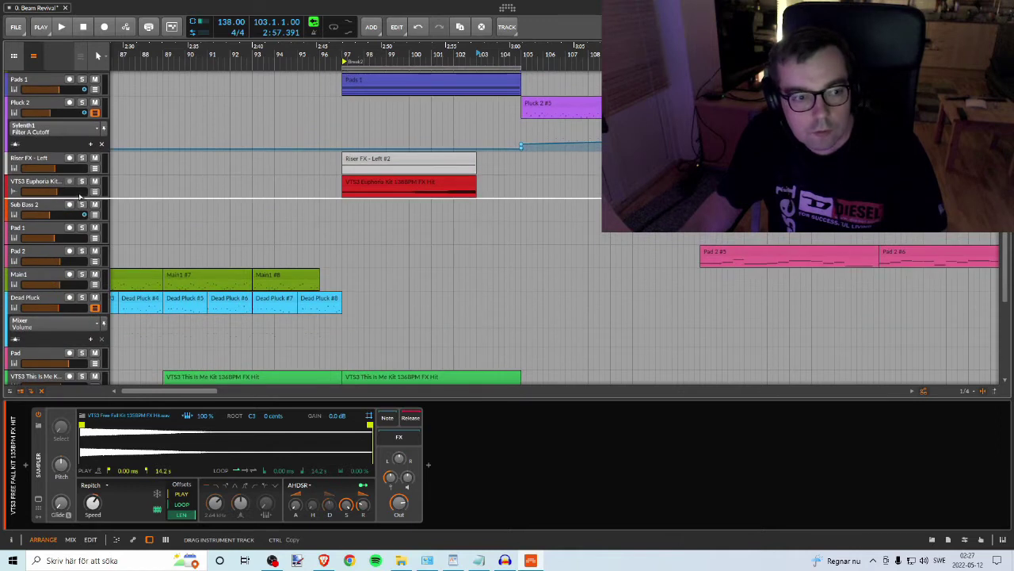
pyautogui.moveTo(56, 204); pyautogui.dragTo(55, 208)
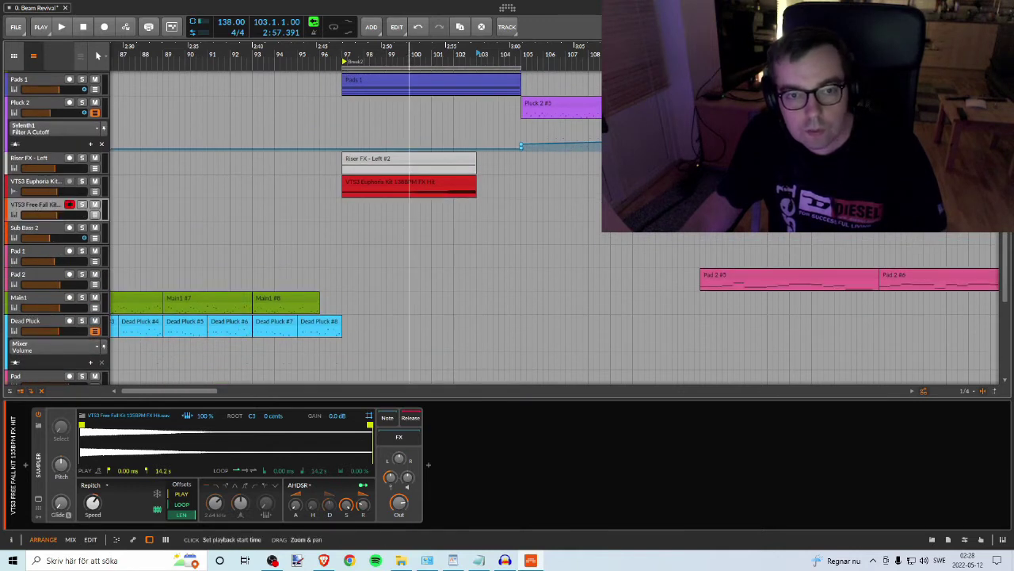
# Step: Place the VTS3 Free Fall Kit 135BPM FX Hit sample as a clip on its own track, starting at bar 103
pyautogui.moveTo(409, 49); pyautogui.dragTo(510, 87)
pyautogui.hotkey('alt', 'Tab')
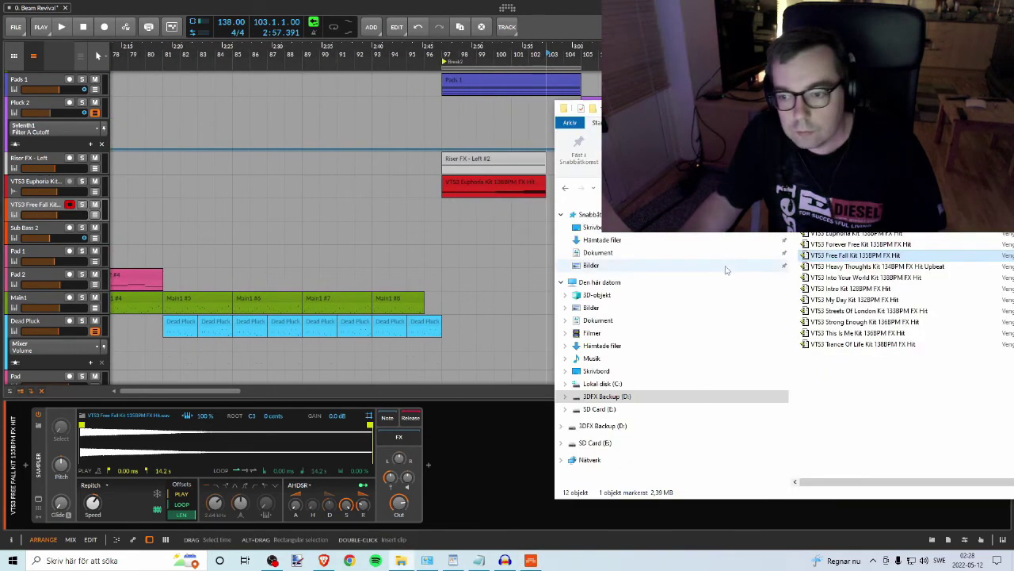
pyautogui.moveTo(845, 262); pyautogui.dragTo(445, 216)
pyautogui.moveTo(534, 51); pyautogui.dragTo(383, 55)
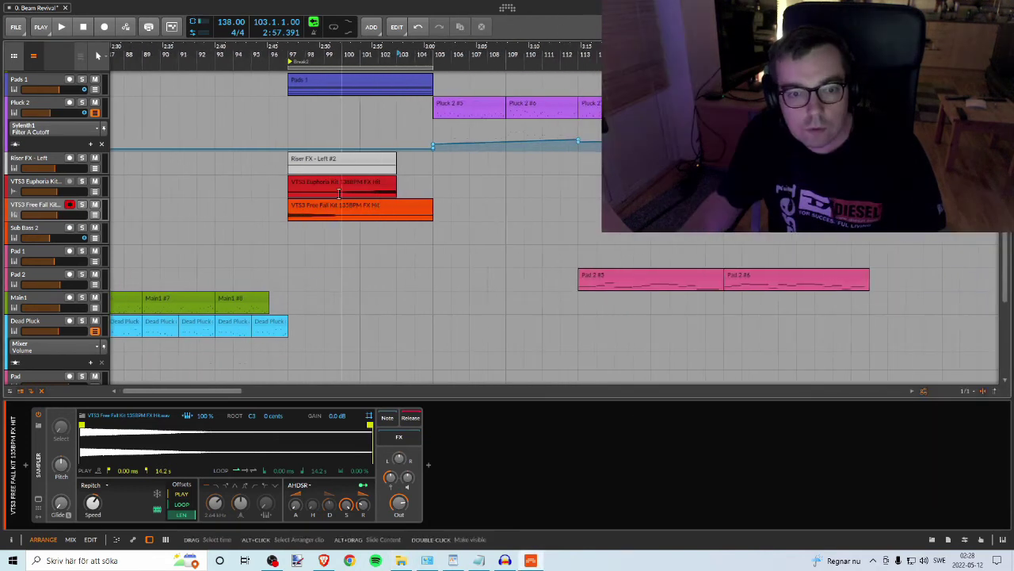
pyautogui.moveTo(333, 205); pyautogui.dragTo(440, 213)
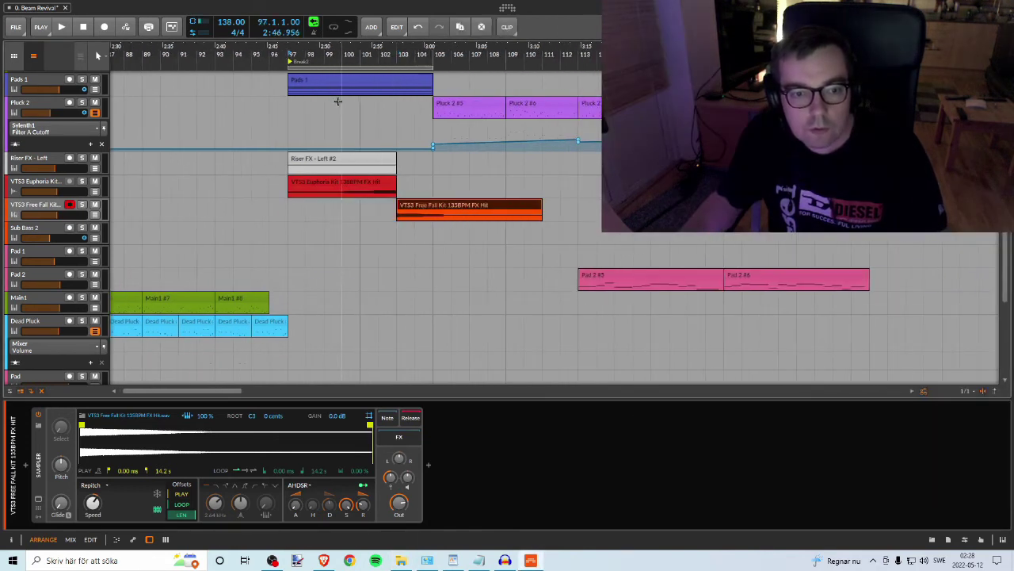
# Step: Play back the break repeatedly from bar 97 to audition the reversed Euphoria hit leading into the Free Fall FX hit
pyautogui.press('space')
pyautogui.scroll(3, 460, 166)
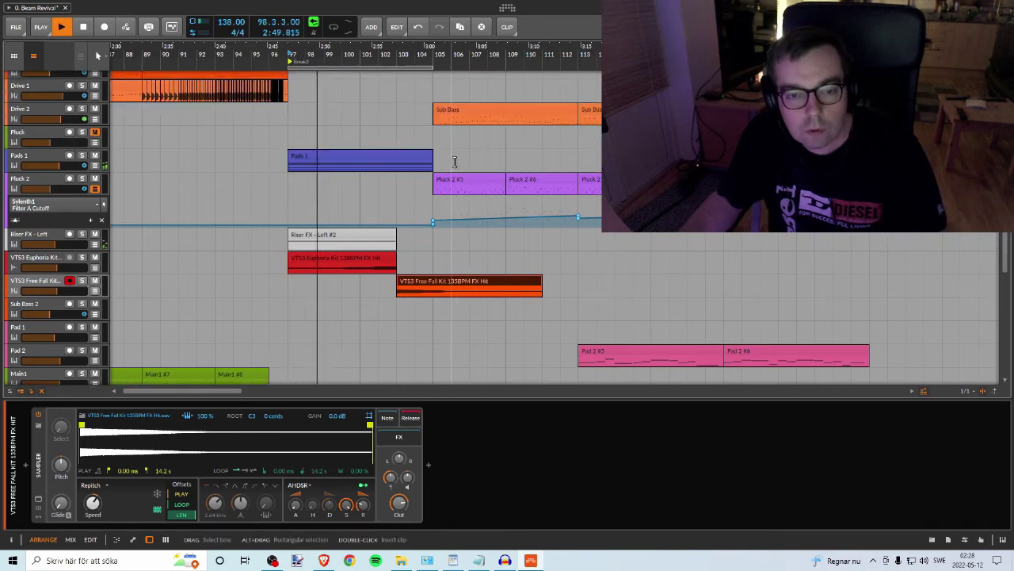
pyautogui.moveTo(411, 54); pyautogui.dragTo(434, 131)
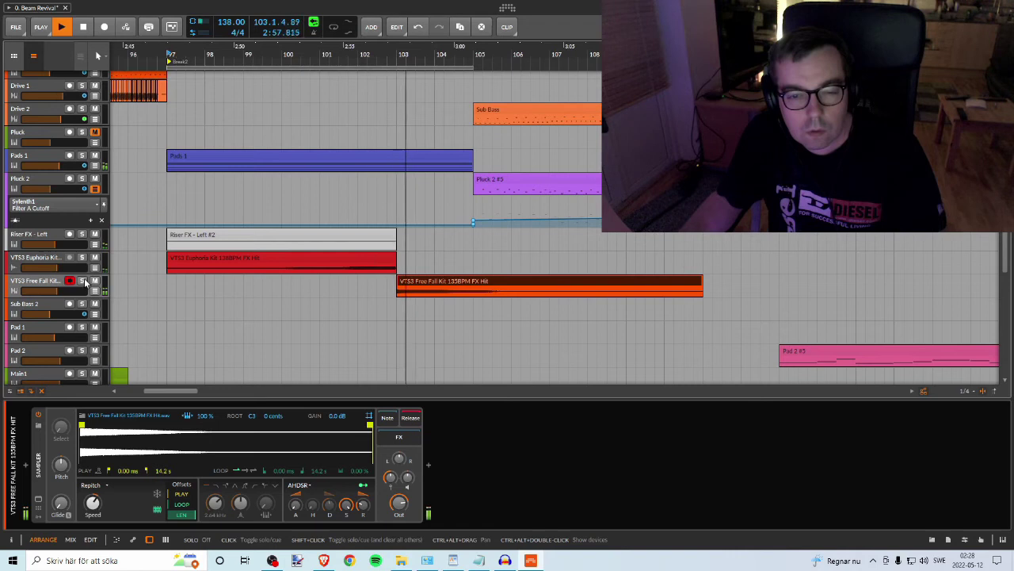
pyautogui.click(223, 79)
pyautogui.press('space')
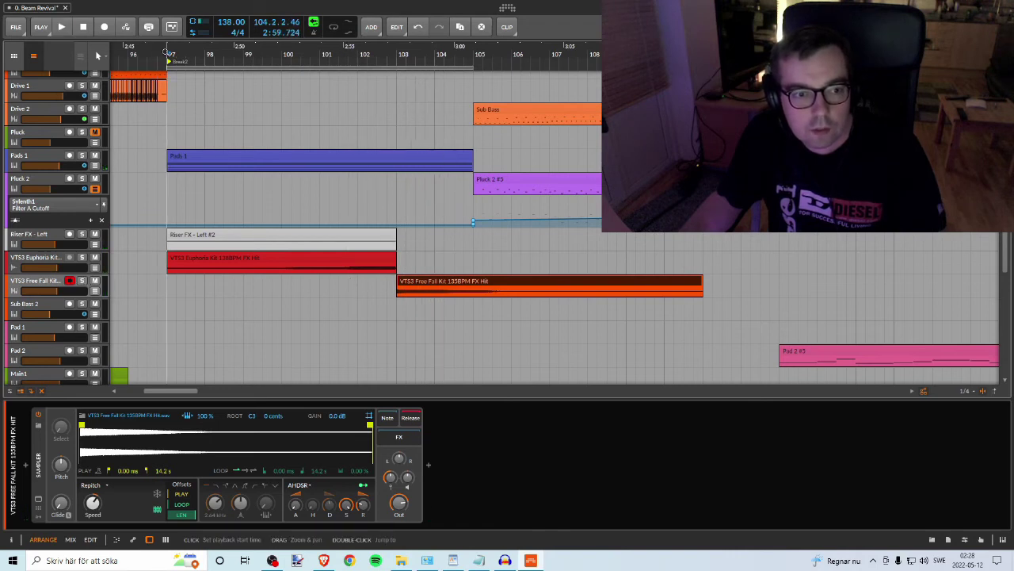
pyautogui.press('space')
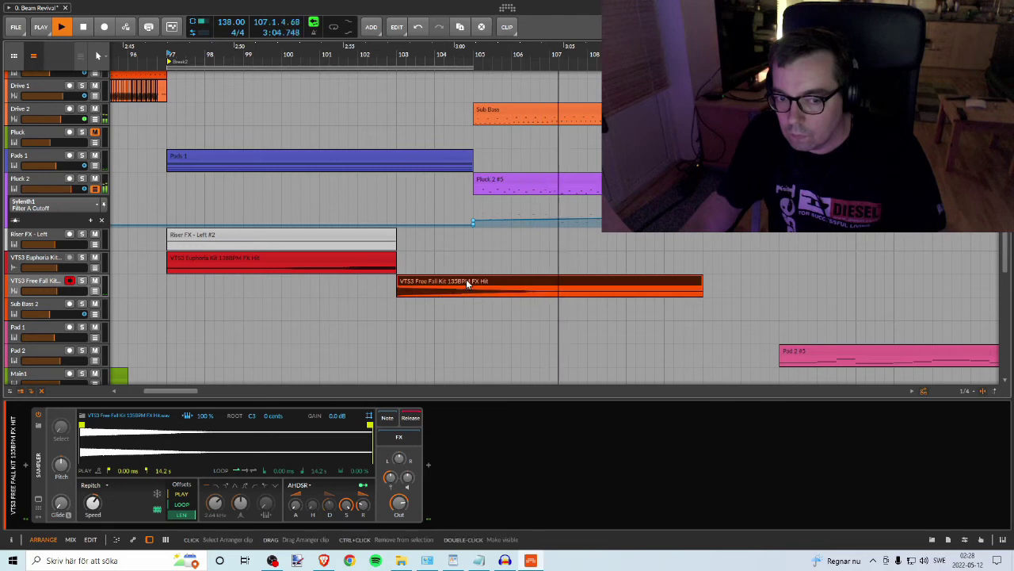
pyautogui.press('space')
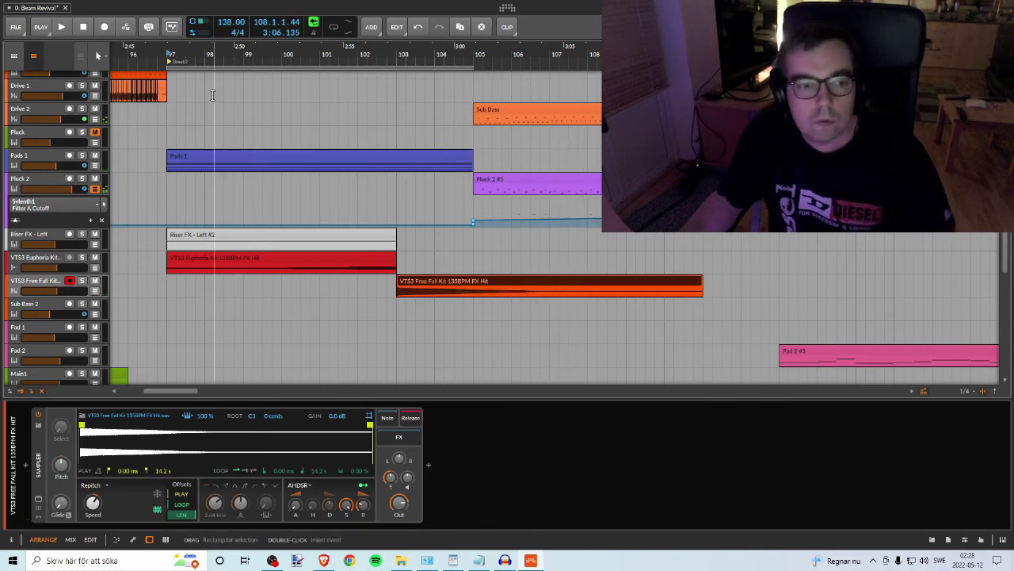
pyautogui.click(160, 54)
pyautogui.press('space')
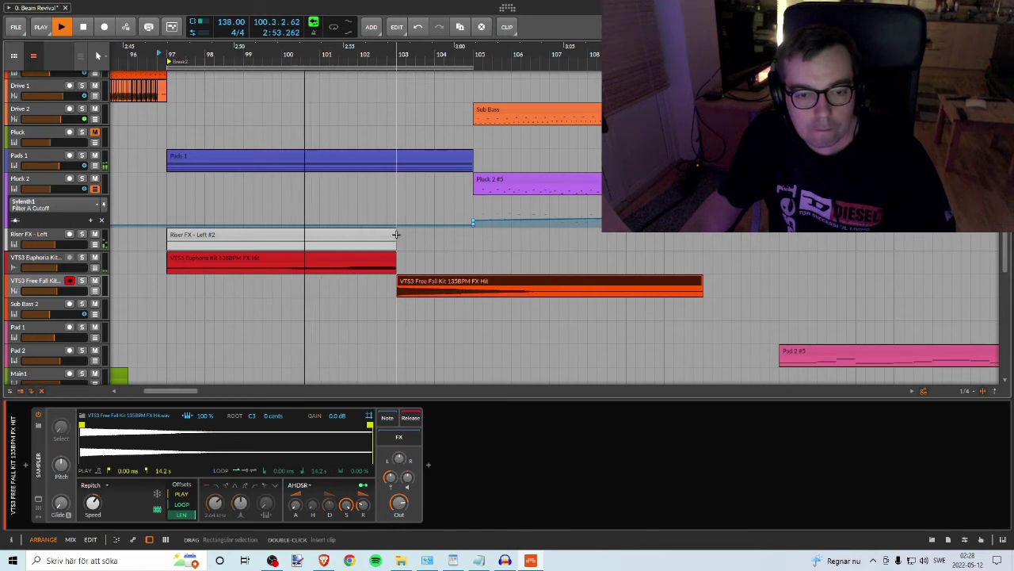
# Step: Extend the Riser FX - Left clip's end to bar 105 and move the VTS3 Free Fall FX Hit clip to start there
pyautogui.moveTo(394, 235); pyautogui.dragTo(439, 236)
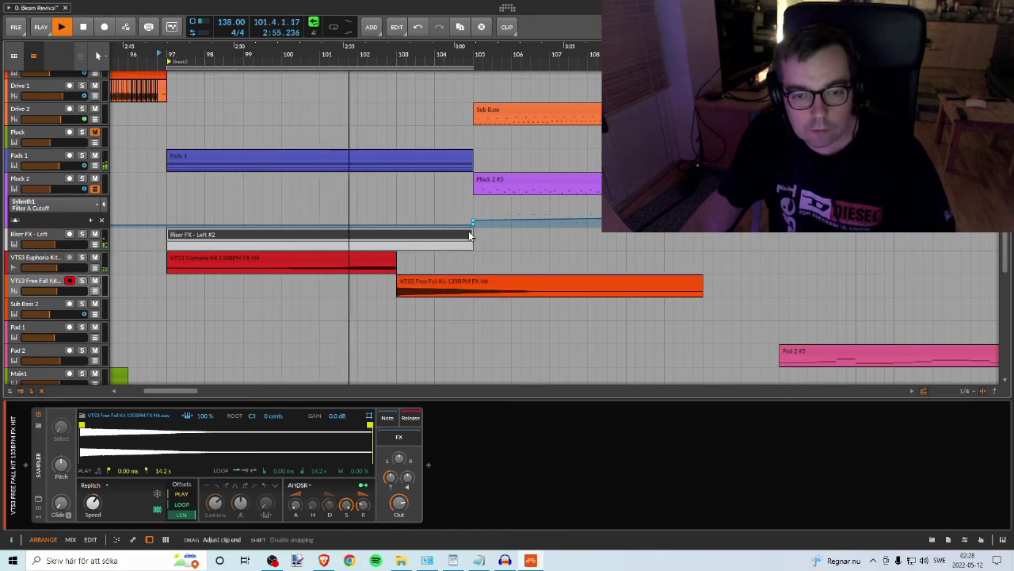
pyautogui.click(393, 257)
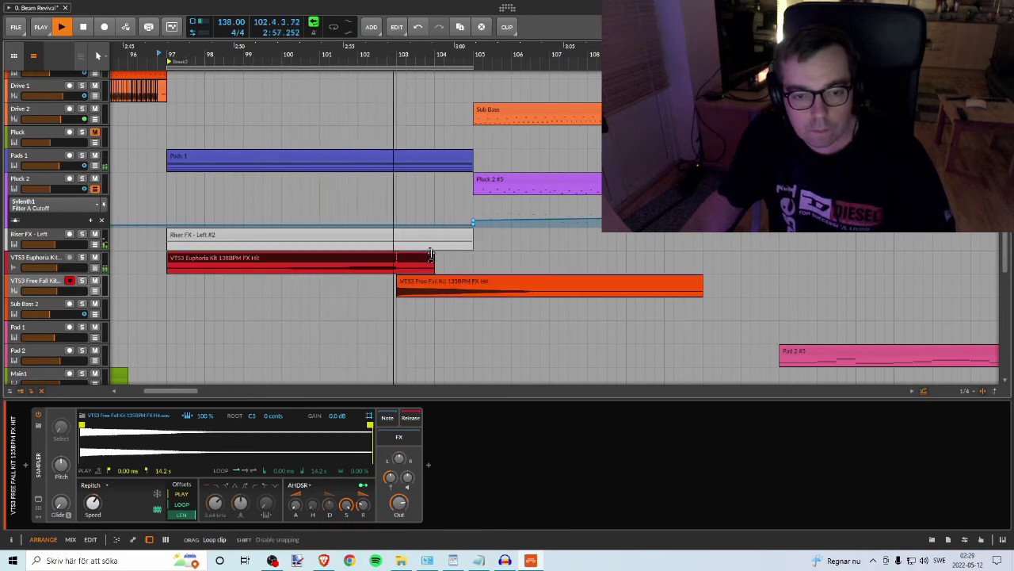
pyautogui.press('space')
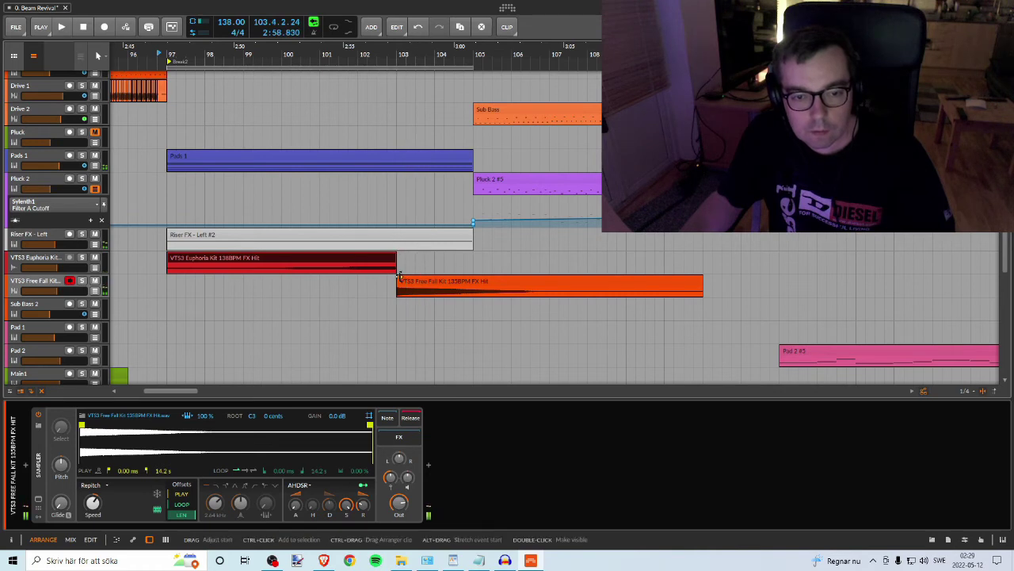
pyautogui.doubleClick(444, 281)
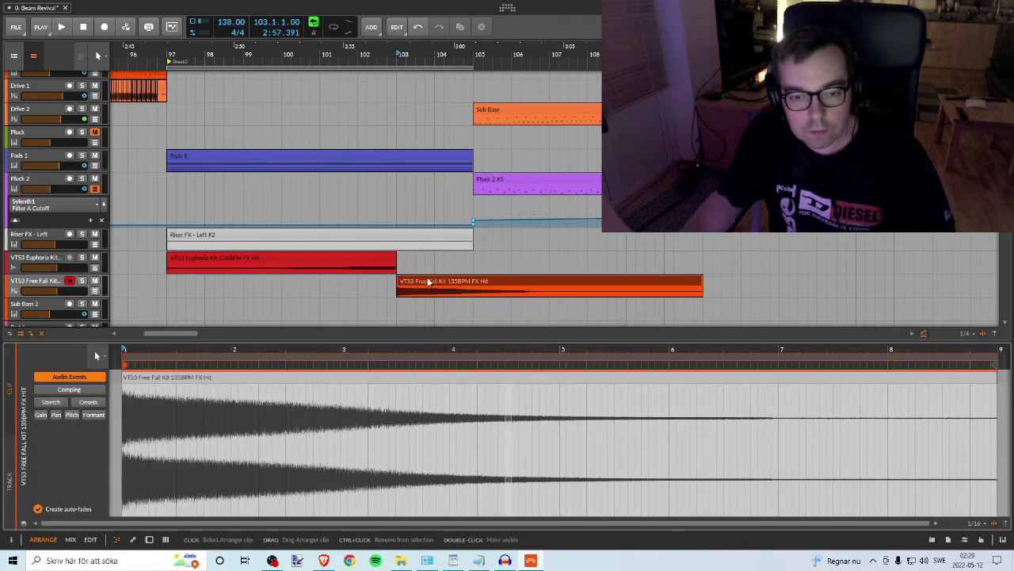
pyautogui.moveTo(435, 286); pyautogui.dragTo(509, 286)
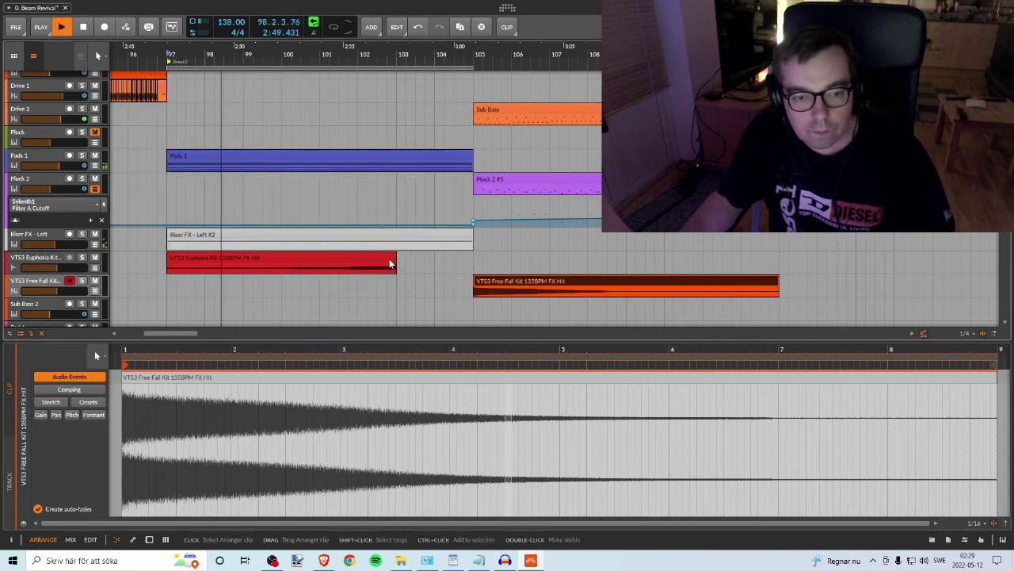
# Step: Duplicate the reversed Euphoria FX Hit clip to bar 103 and reverse the copy so it plays forwards
pyautogui.click(389, 263)
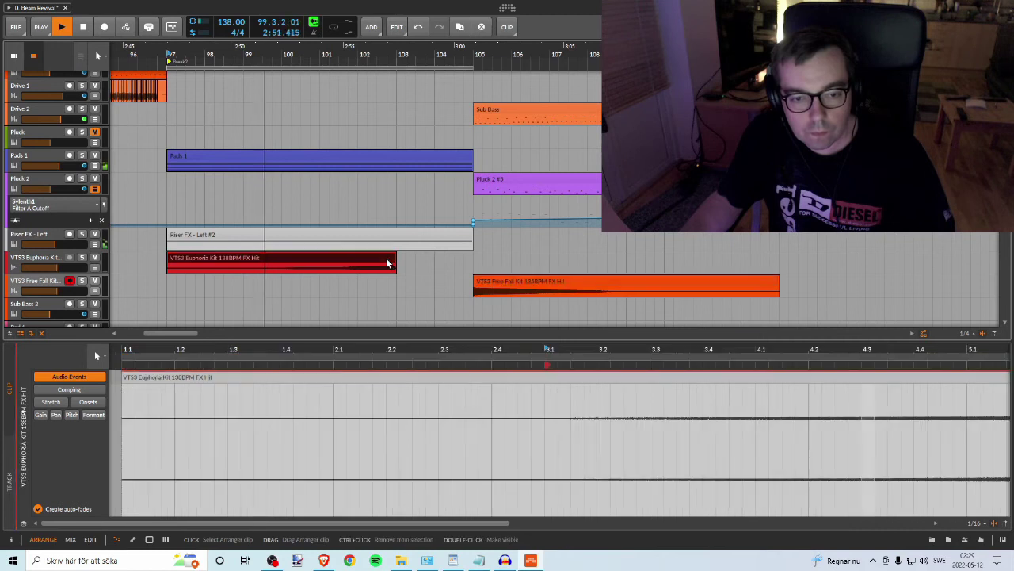
pyautogui.moveTo(329, 258); pyautogui.dragTo(557, 250)
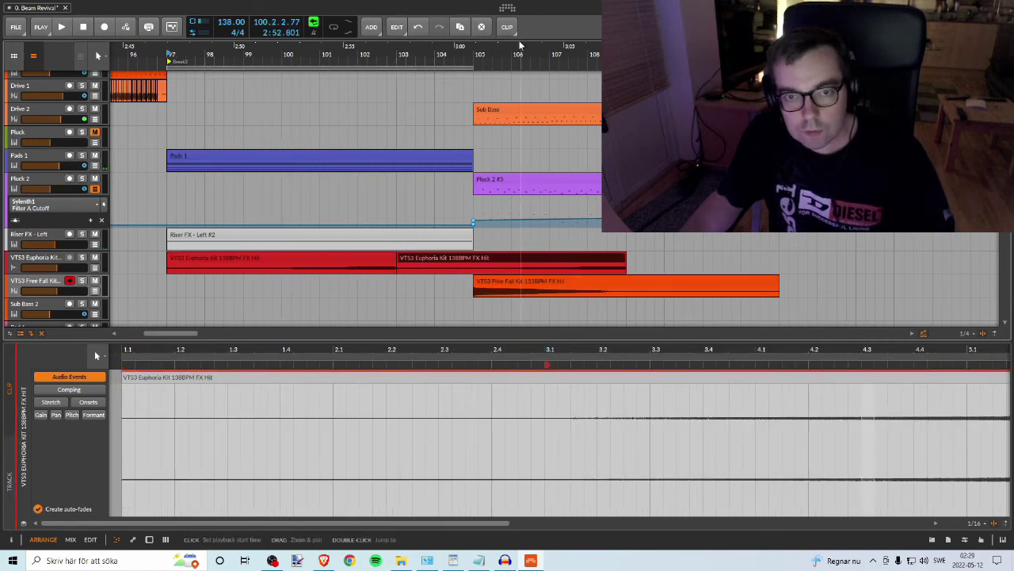
pyautogui.rightClick(520, 47)
pyautogui.click(555, 103)
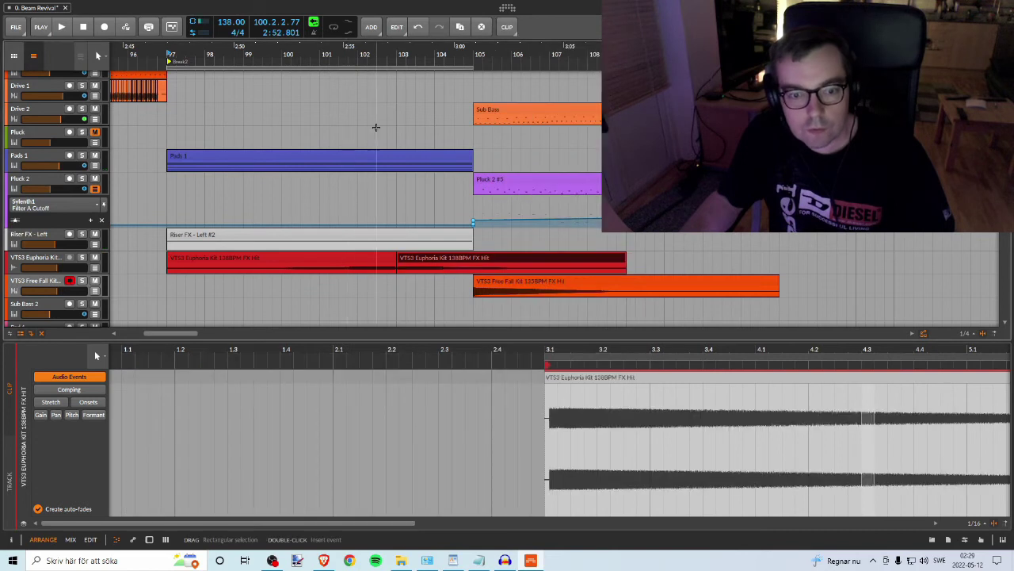
# Step: Play back the revised transition from bar 97 and delete the VTS3 Euphoria Kit track
pyautogui.press('space')
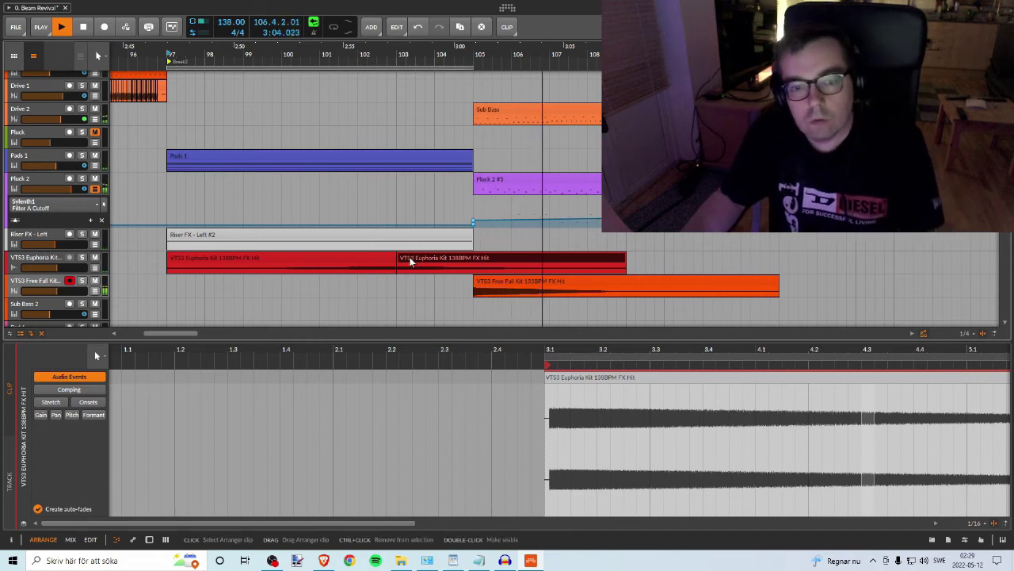
pyautogui.press('space')
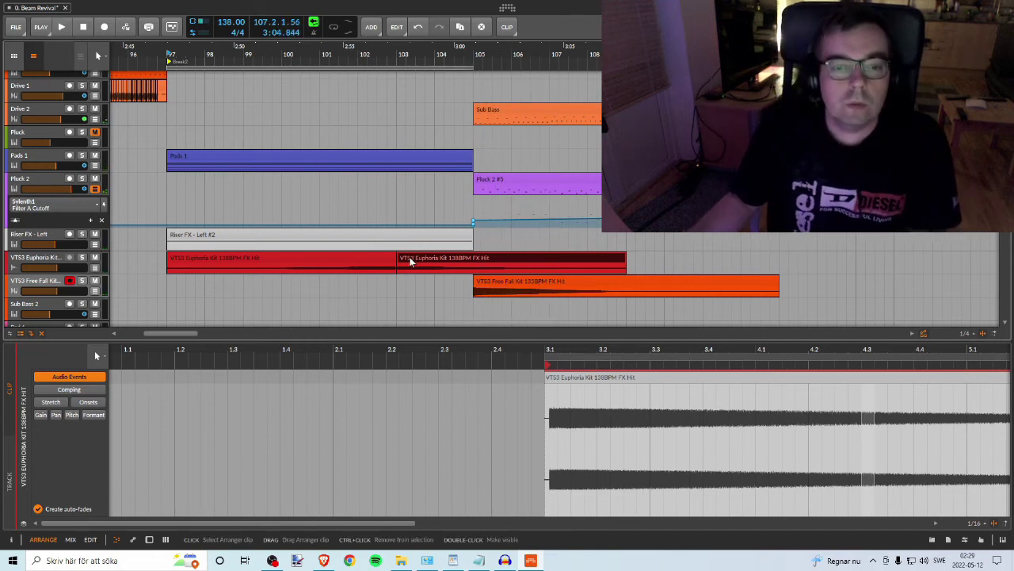
pyautogui.click(408, 260)
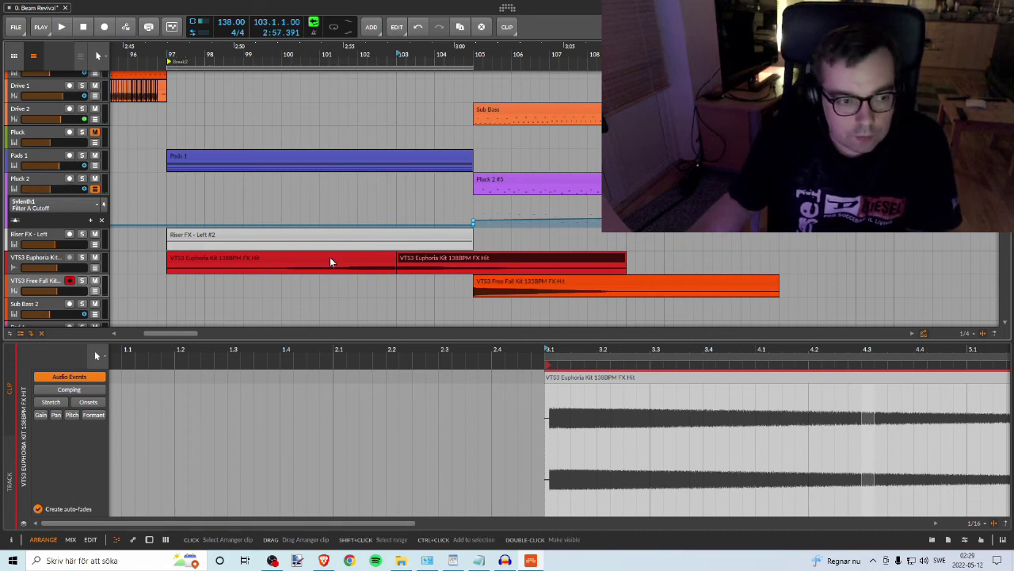
pyautogui.click(36, 261)
pyautogui.press('Delete')
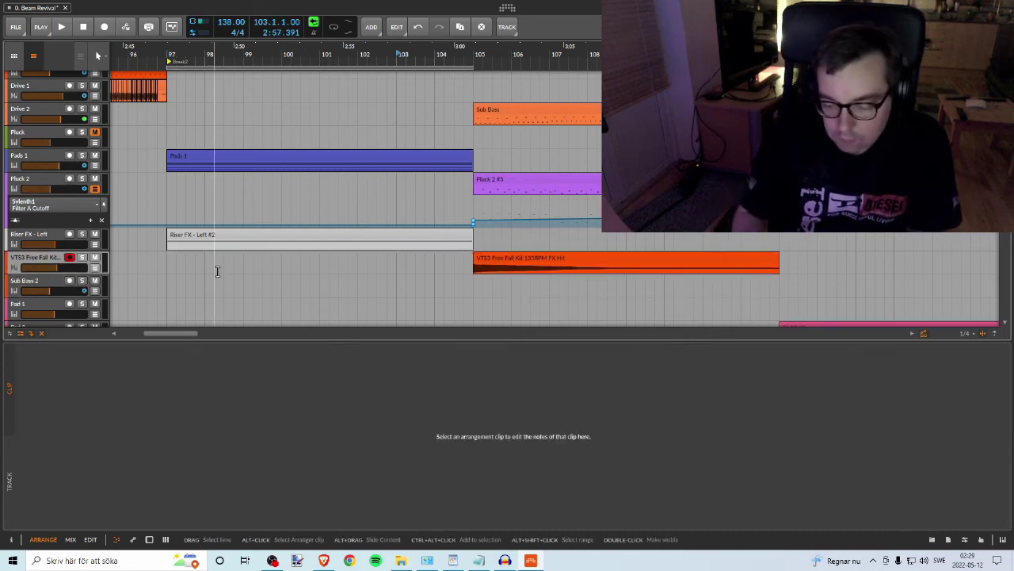
# Step: Place a reversed copy of the VTS3 Free Fall FX Hit clip on the same track, spanning bars 97 to 105
pyautogui.hotkey('alt', 'Tab')
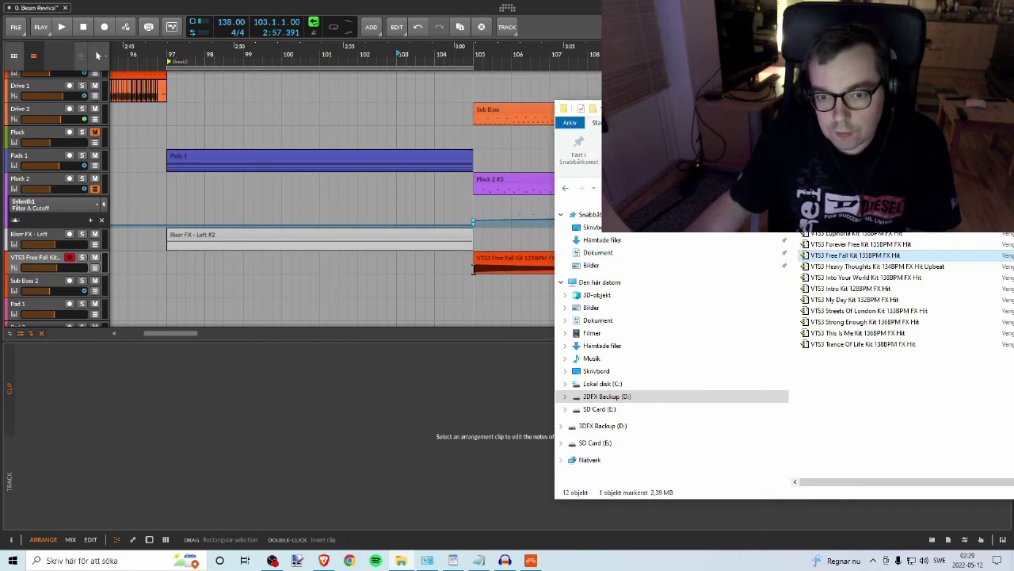
pyautogui.click(486, 255)
pyautogui.moveTo(487, 255); pyautogui.dragTo(198, 254)
pyautogui.click(508, 27)
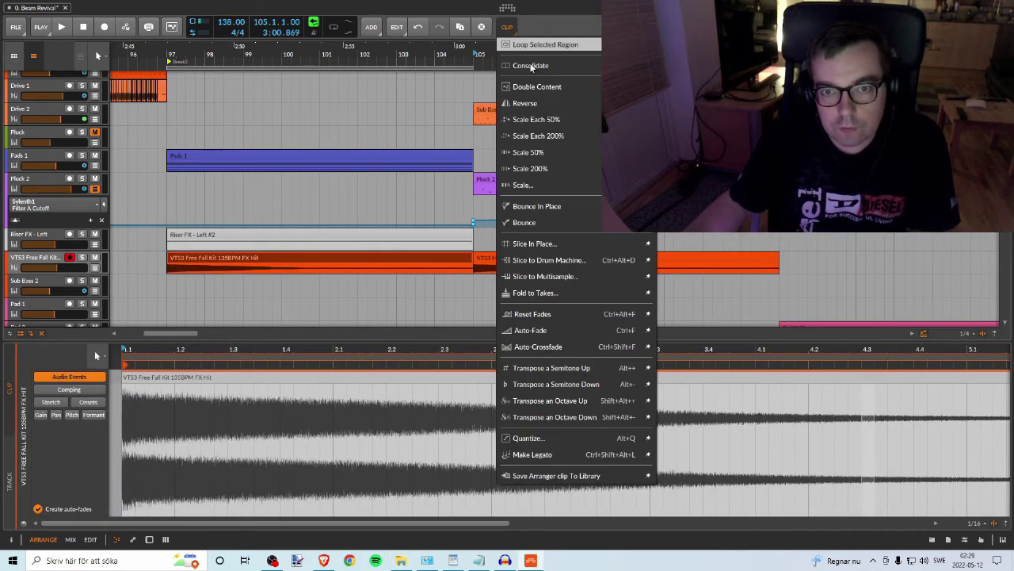
pyautogui.click(524, 103)
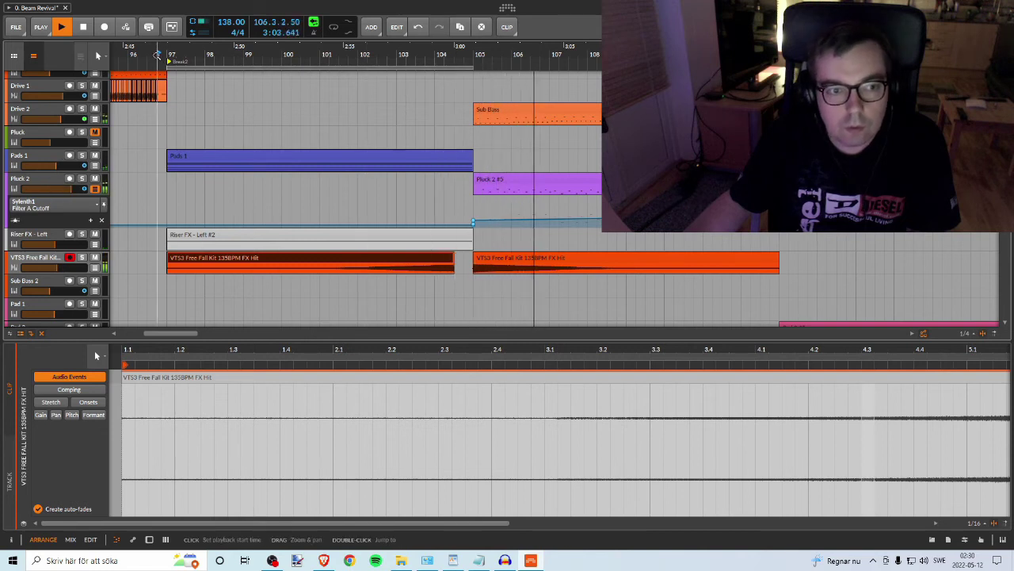
pyautogui.press('space')
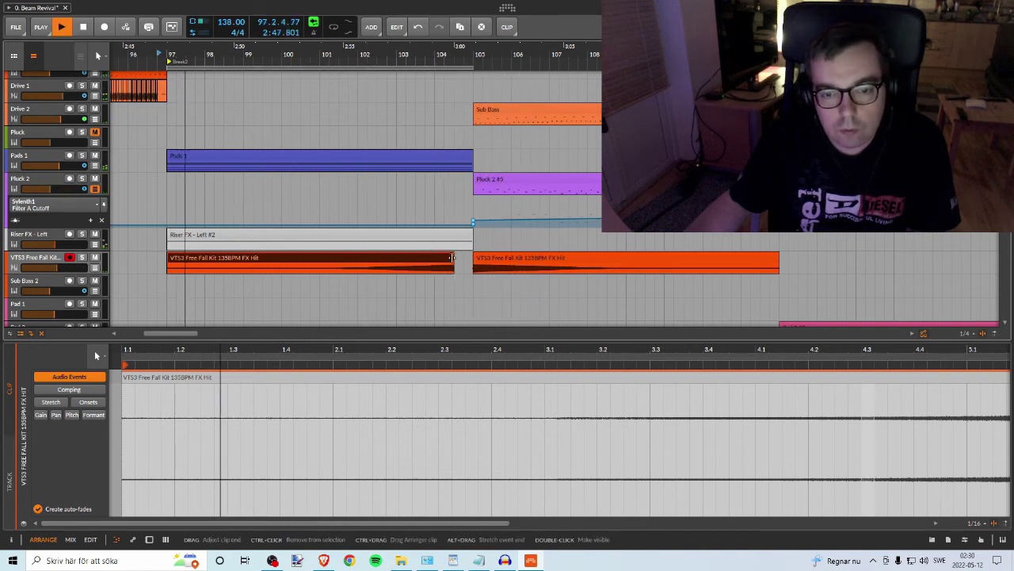
pyautogui.moveTo(454, 257); pyautogui.dragTo(473, 257)
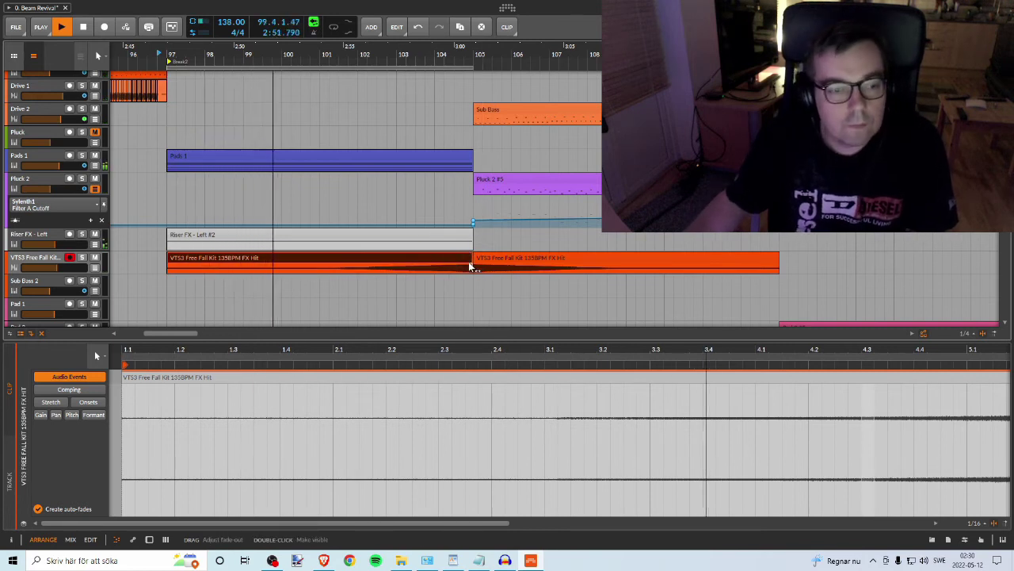
# Step: Solo the Free Fall track briefly during playback and insert a Bitwig Reverb after its Sampler
pyautogui.press('d')
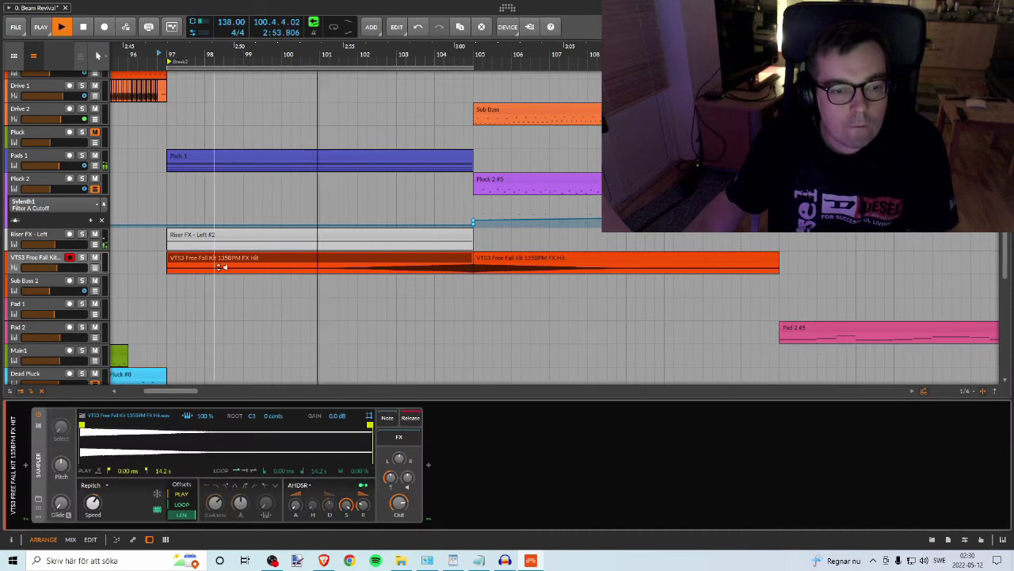
pyautogui.click(82, 258)
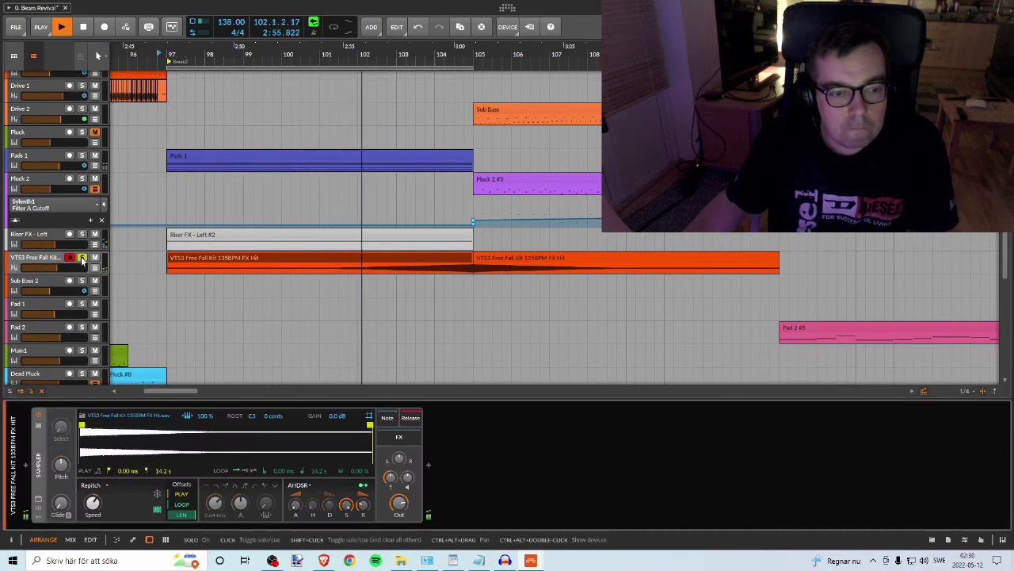
pyautogui.click(429, 464)
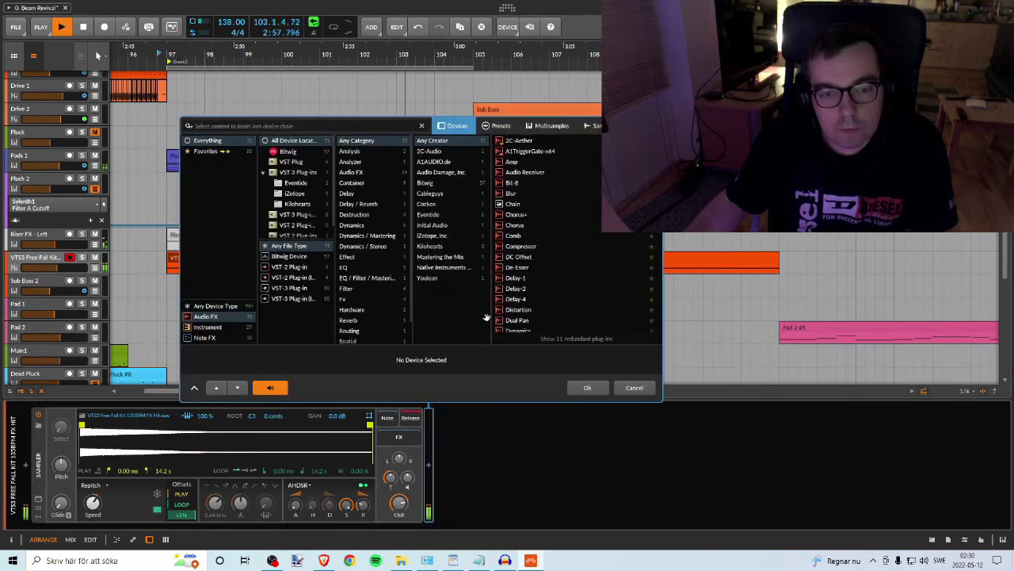
pyautogui.write('rev')
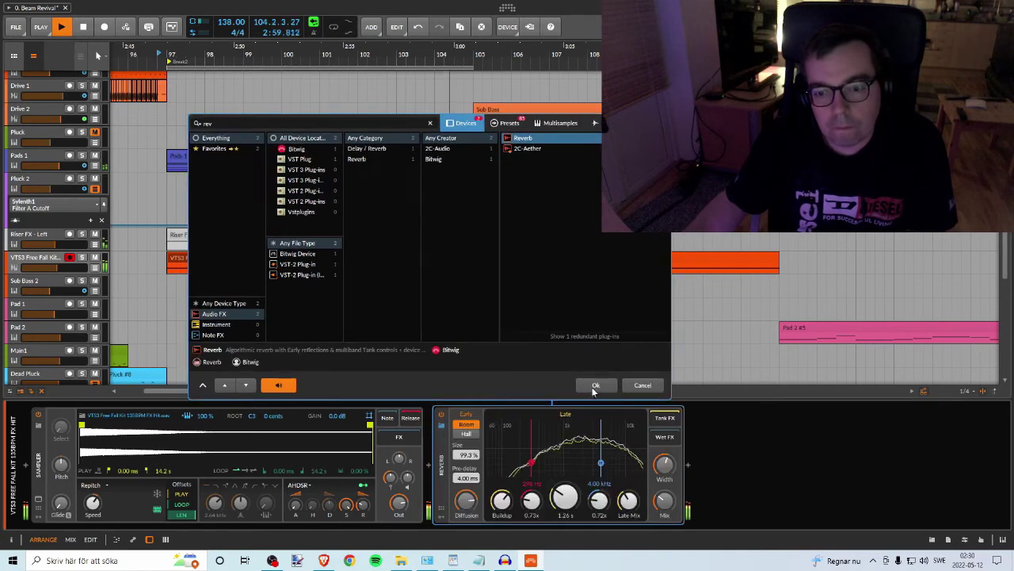
pyautogui.click(595, 386)
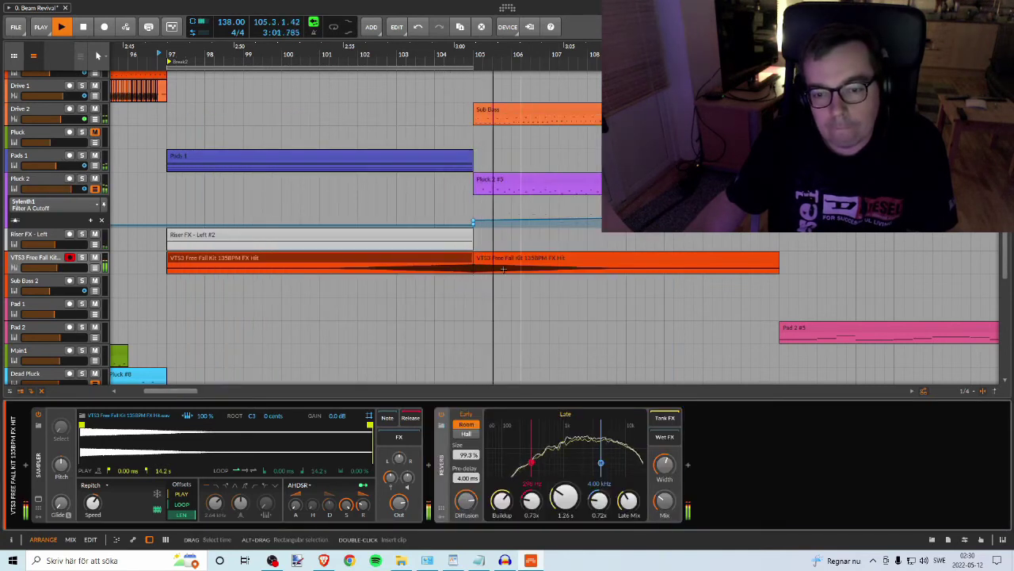
# Step: Trim the reversed Free Fall clip's end to half a bar before bar 105 and replay the break from bar 97
pyautogui.press('space')
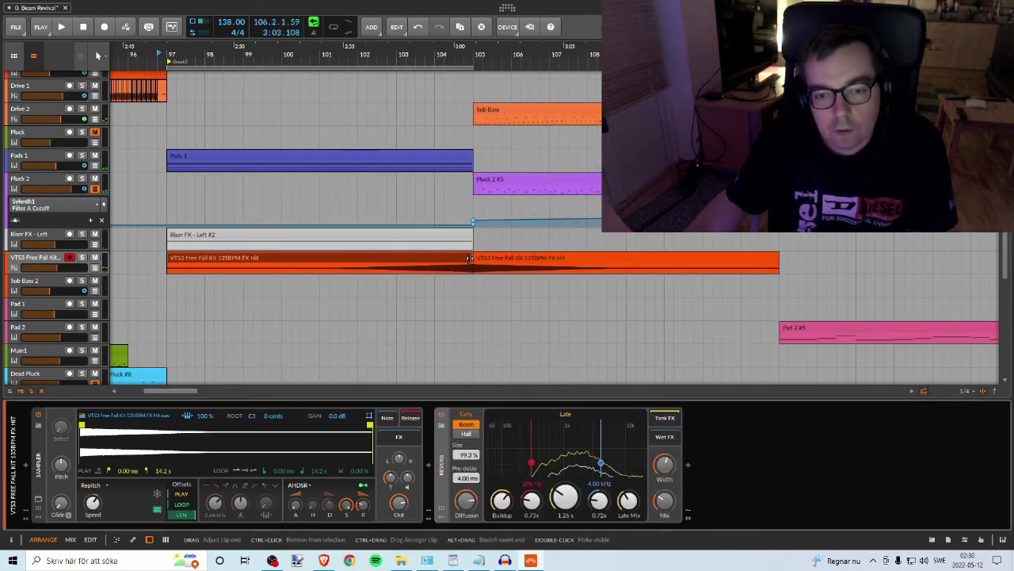
pyautogui.moveTo(470, 258); pyautogui.dragTo(460, 257)
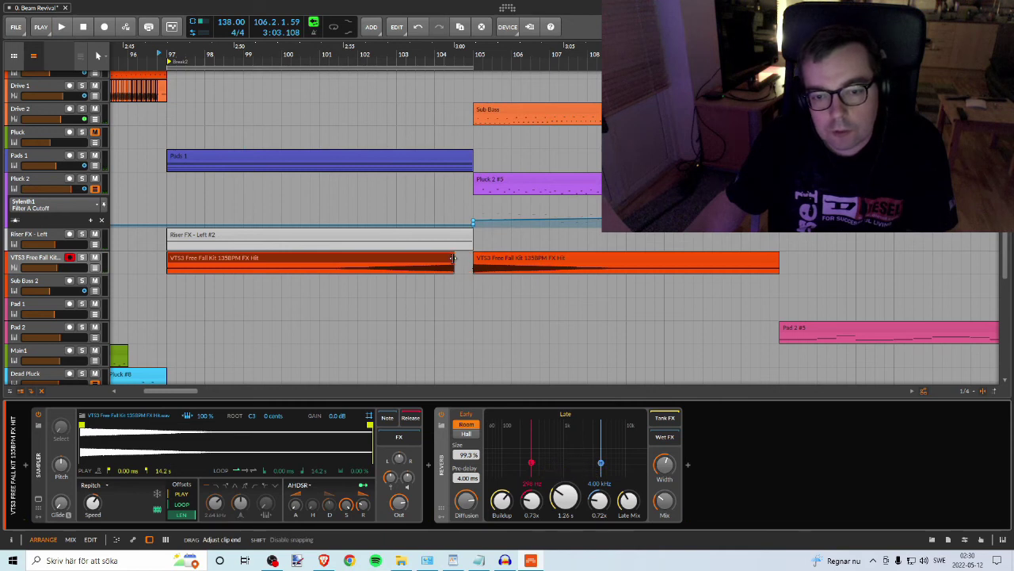
pyautogui.press('space')
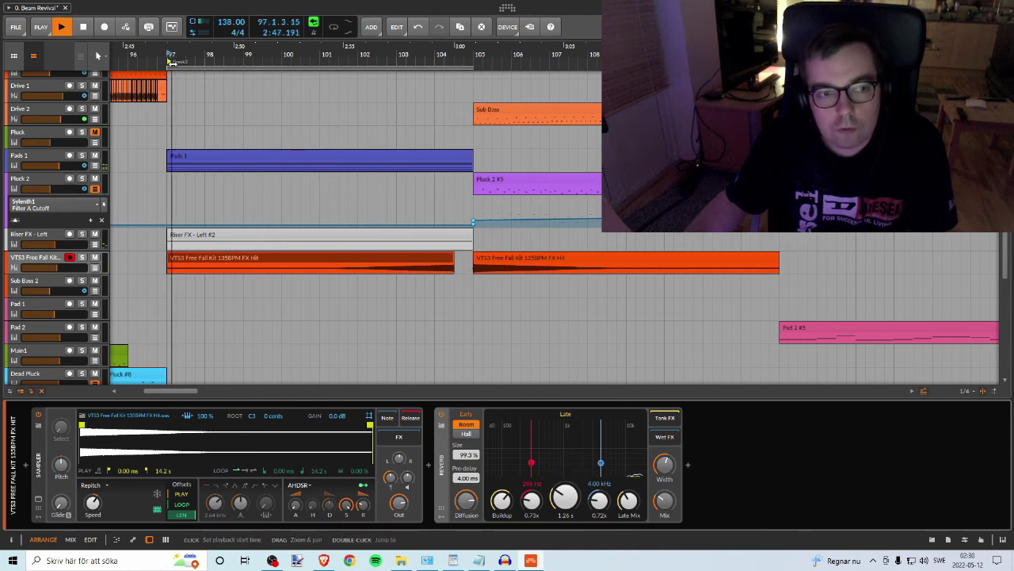
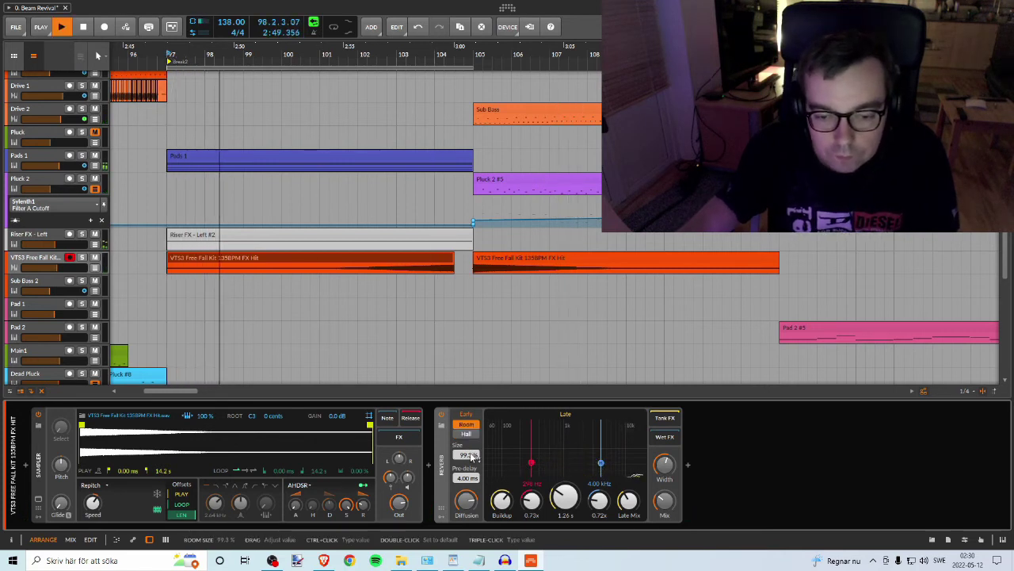
# Step: Set the Reverb's pre-delay to 2.00 ms and its room size to 119 %, and replay the break from bar 97
pyautogui.moveTo(469, 478); pyautogui.dragTo(469, 507)
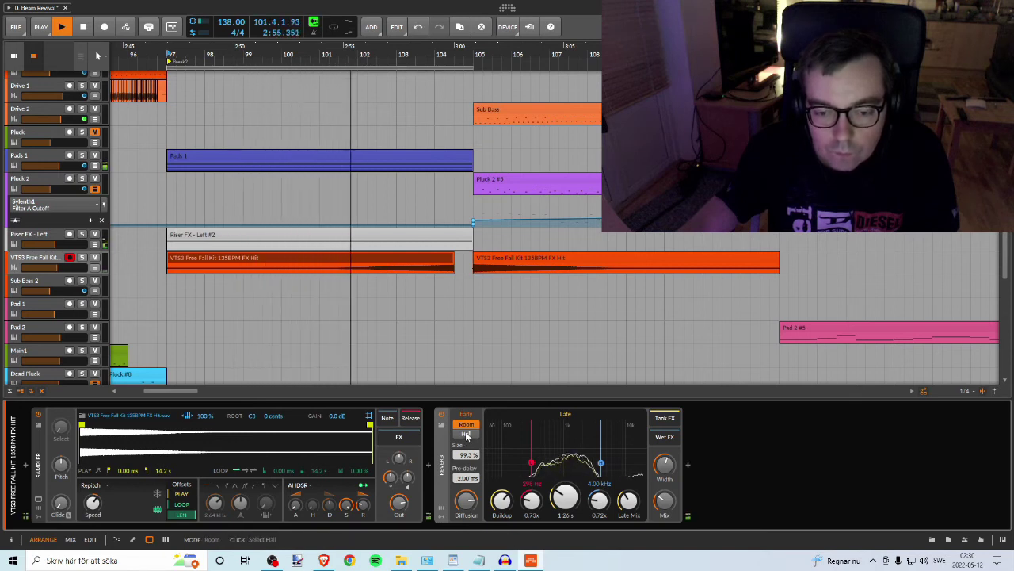
pyautogui.moveTo(466, 454); pyautogui.dragTo(466, 455)
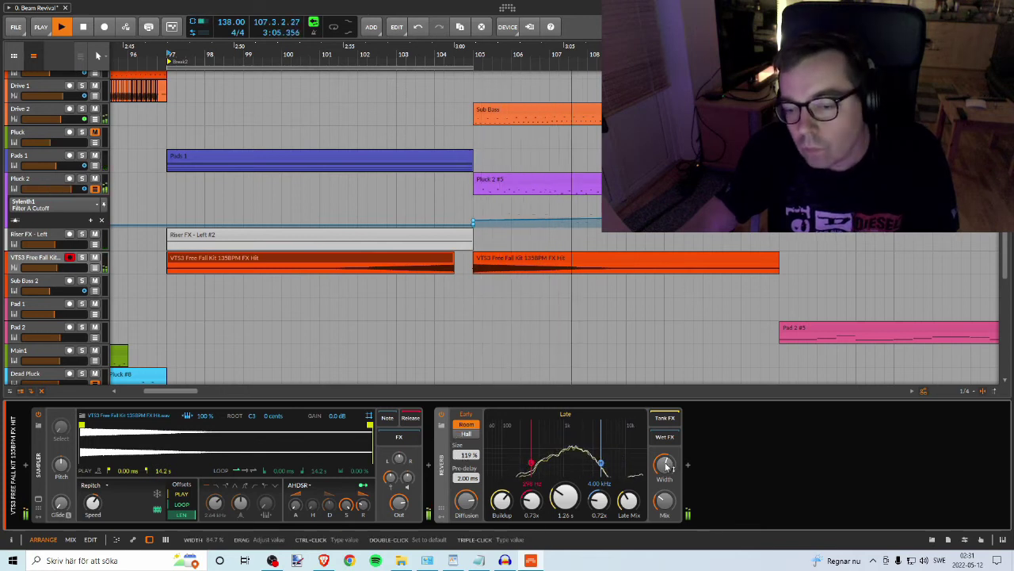
pyautogui.press('space')
pyautogui.press('space')
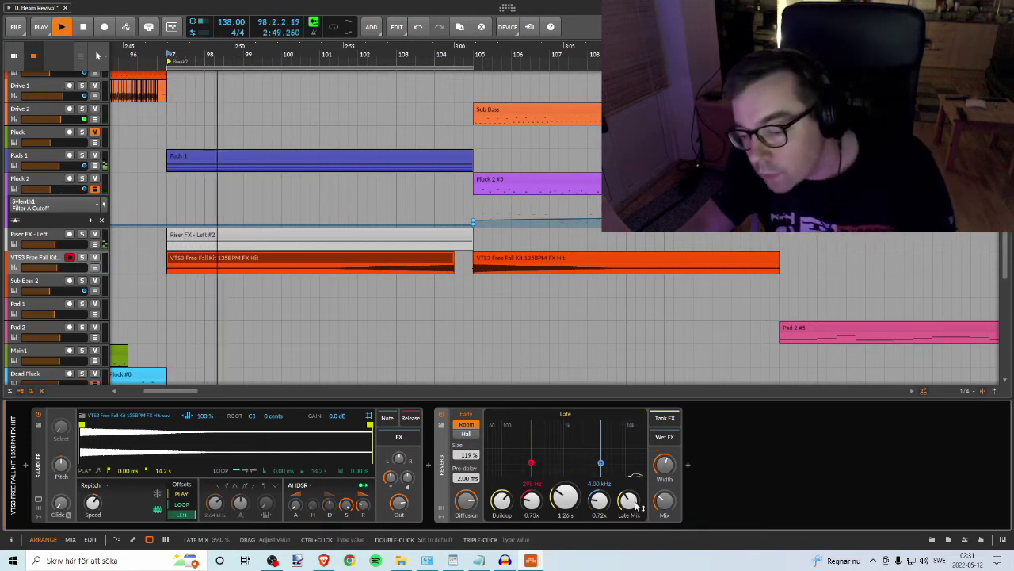
# Step: Set the Reverb's low band split to 252 Hz, its high band split to 4.57 kHz and its mix to 31 % during playback
pyautogui.moveTo(531, 463); pyautogui.dragTo(528, 465)
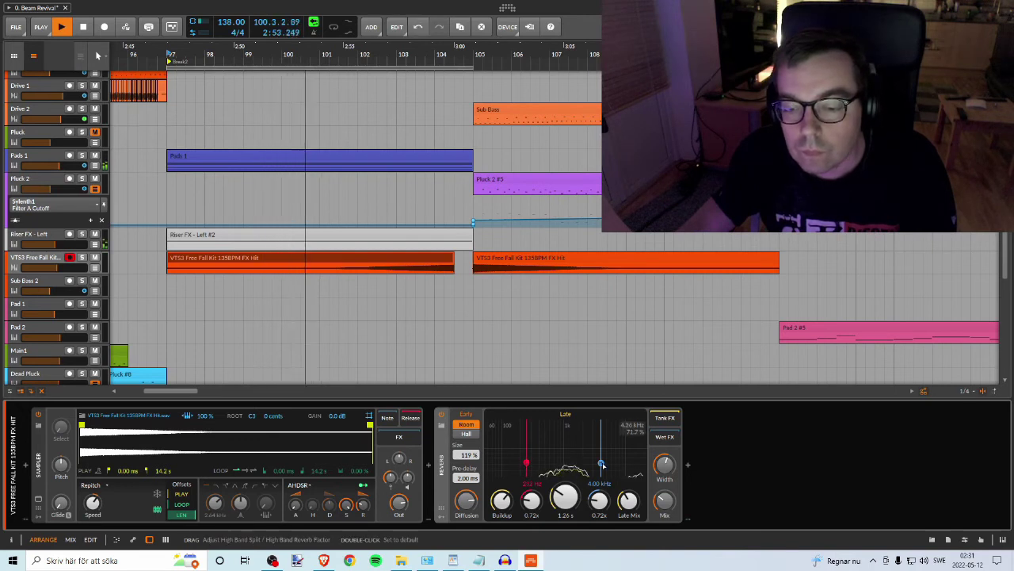
pyautogui.moveTo(600, 463); pyautogui.dragTo(603, 464)
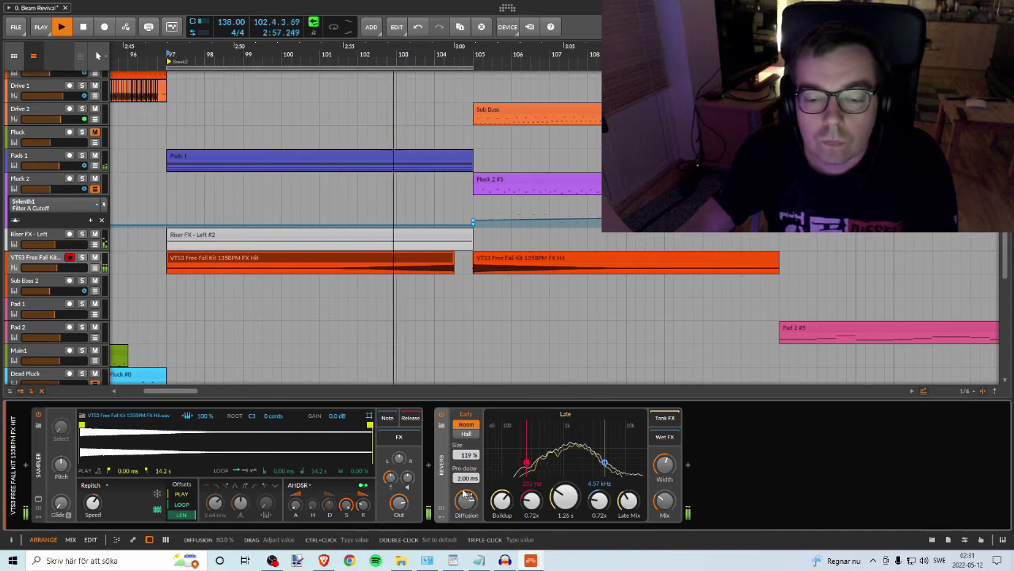
pyautogui.moveTo(664, 467); pyautogui.dragTo(664, 480)
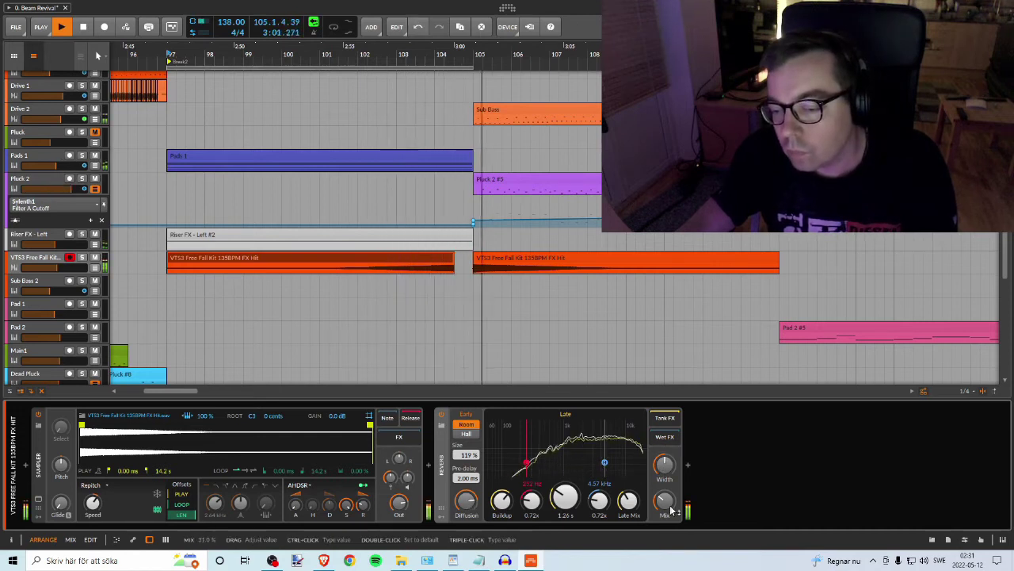
pyautogui.press('space')
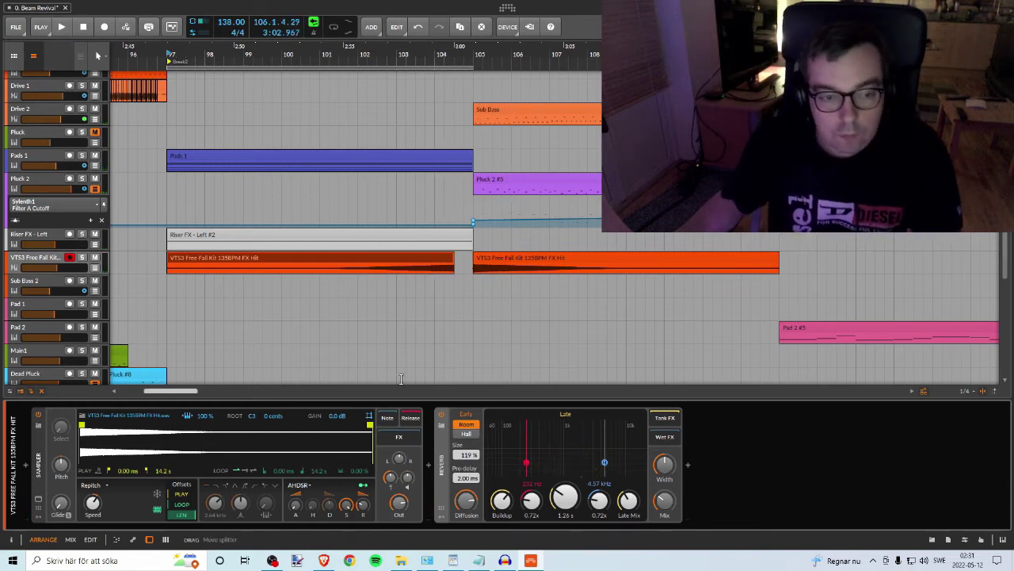
# Step: Bypass the Reverb on the Free Fall track and insert the Replika delay between the Sampler and the Reverb
pyautogui.click(49, 262)
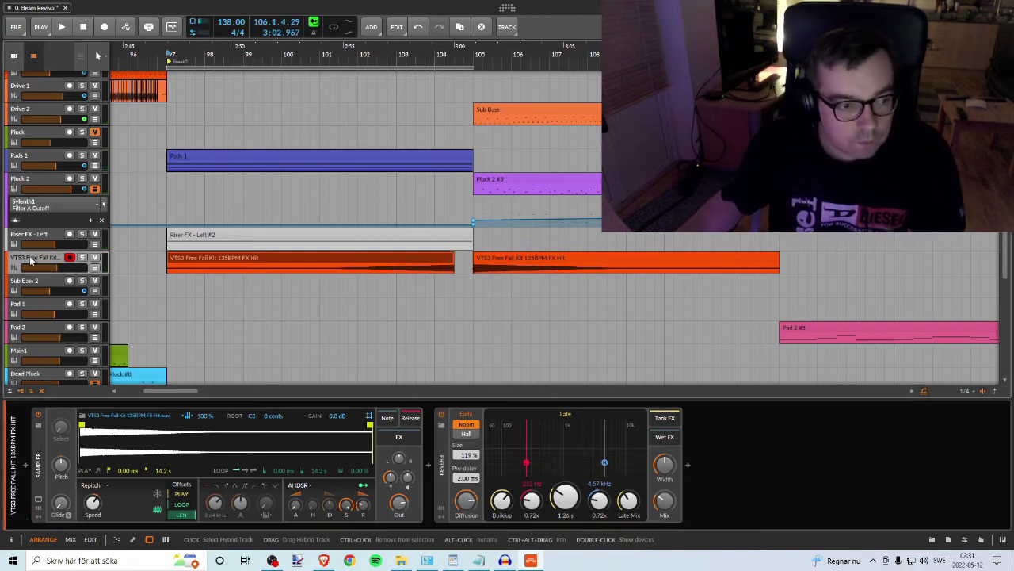
pyautogui.click(441, 414)
pyautogui.click(428, 465)
pyautogui.write('re')
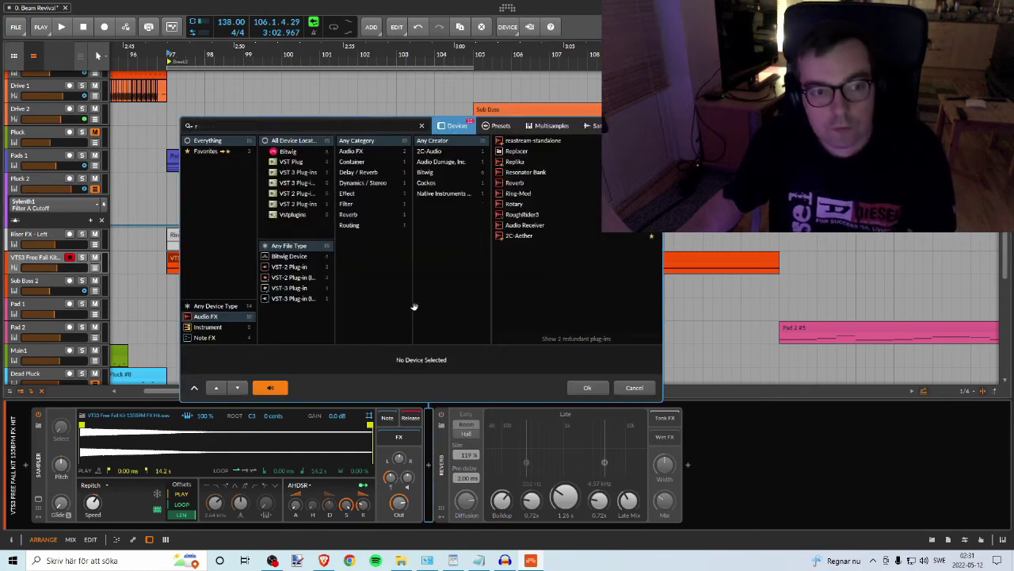
pyautogui.click(515, 162)
pyautogui.click(598, 390)
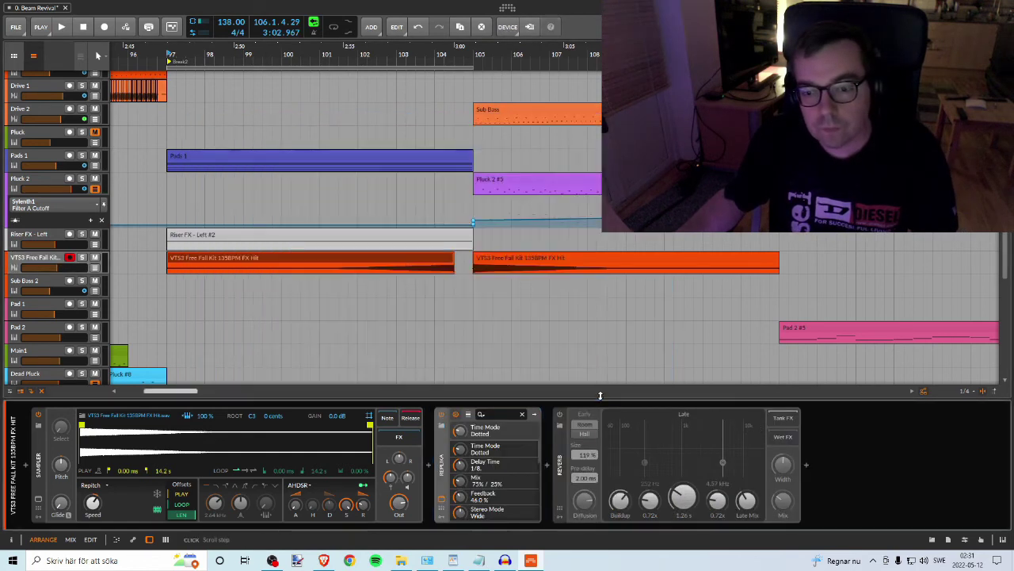
# Step: Set Replika to Diffusion mode with an 85 % / 15 % mix and 41.5 % feedback while replaying the break from bar 97
pyautogui.click(397, 298)
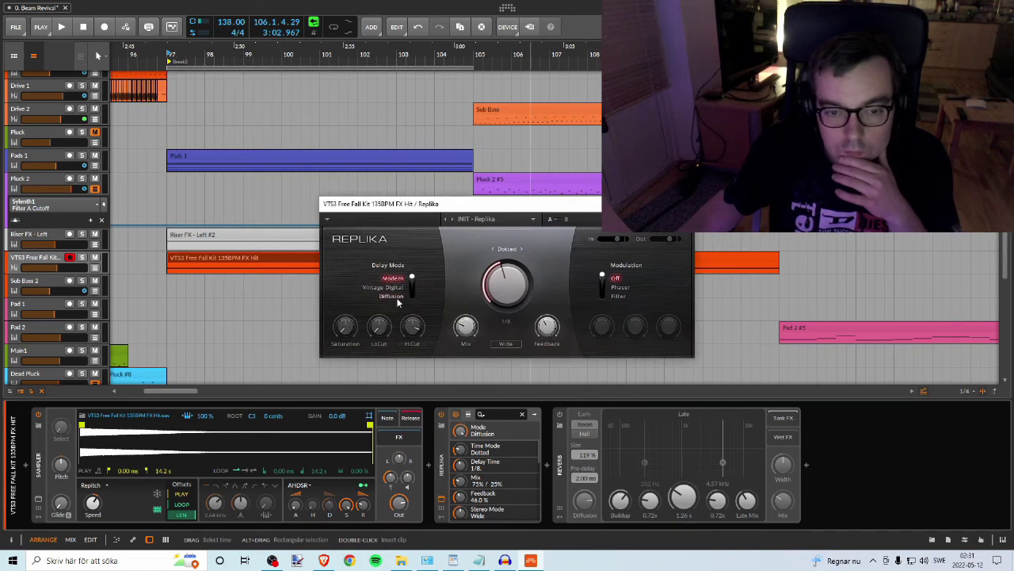
pyautogui.moveTo(448, 210); pyautogui.dragTo(568, 317)
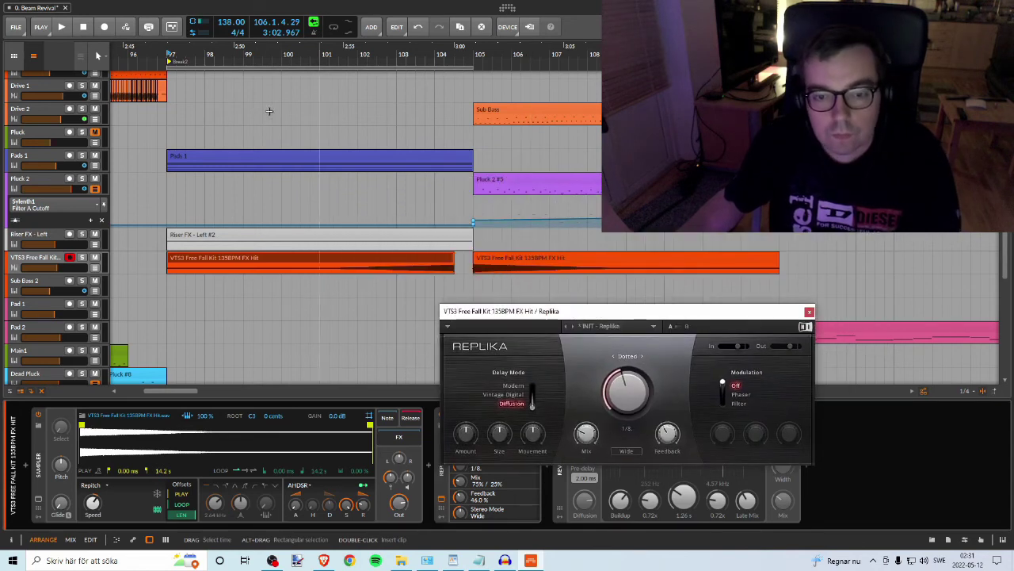
pyautogui.click(167, 54)
pyautogui.press('space')
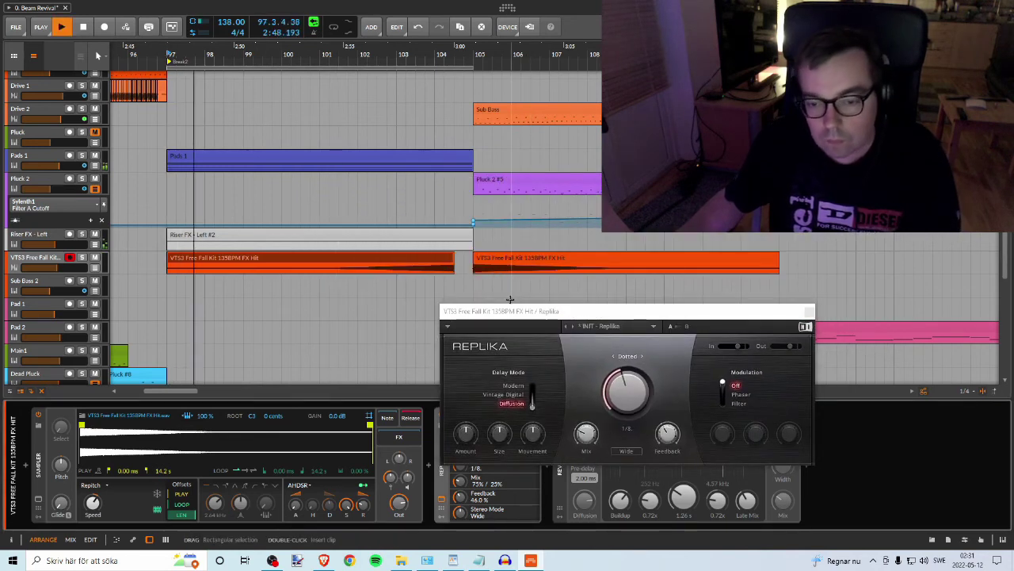
pyautogui.click(635, 454)
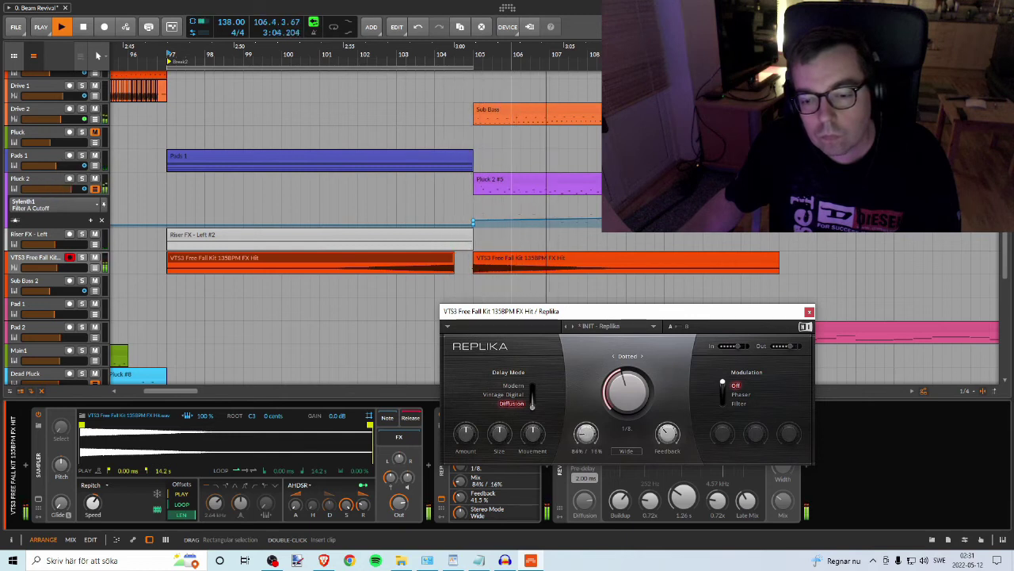
pyautogui.click(809, 311)
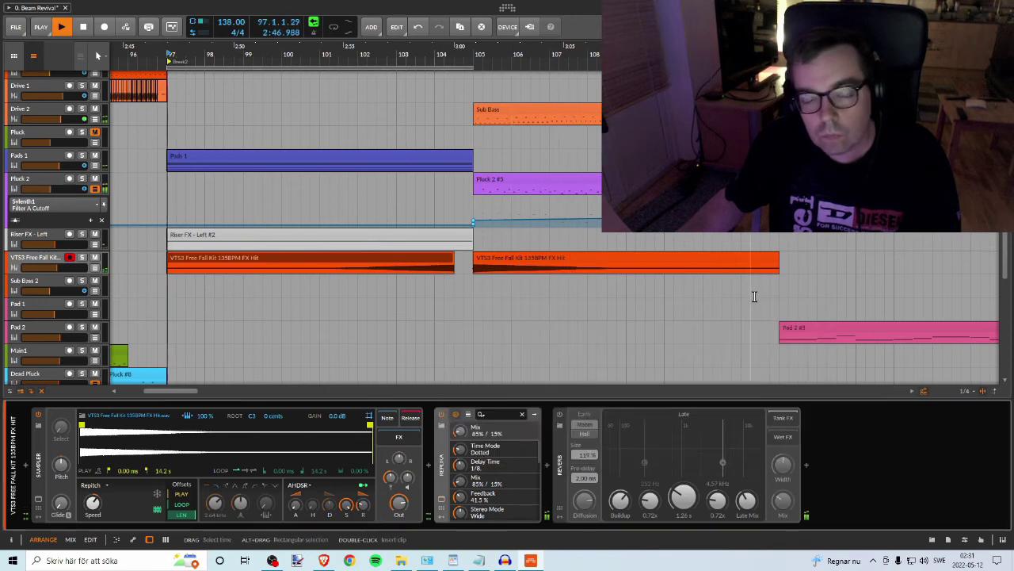
# Step: Re-enable the Reverb, fine-tune its mix and set its diffusion to about 50 % while replaying the break from bar 97
pyautogui.click(560, 415)
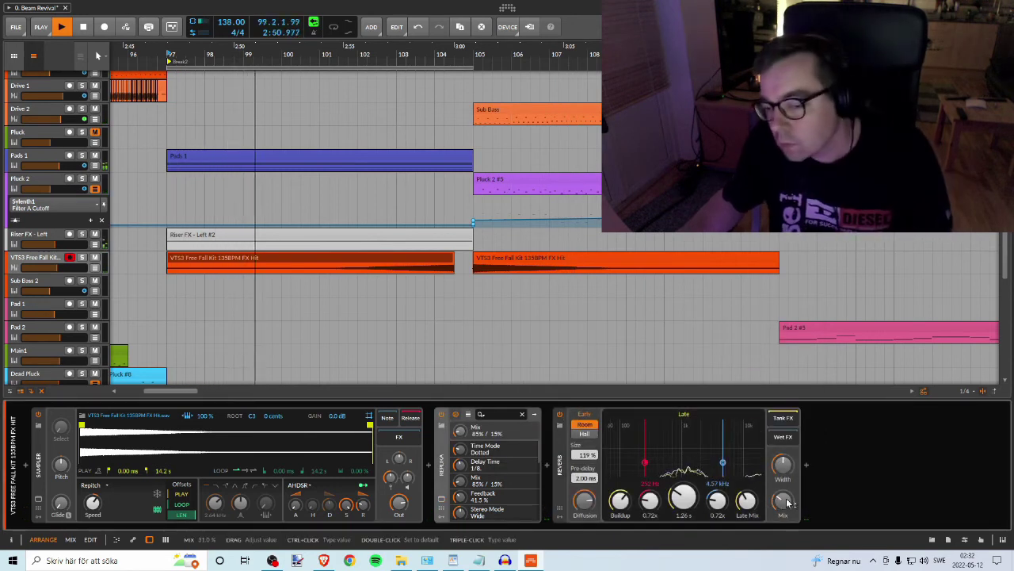
pyautogui.moveTo(787, 503); pyautogui.dragTo(787, 496)
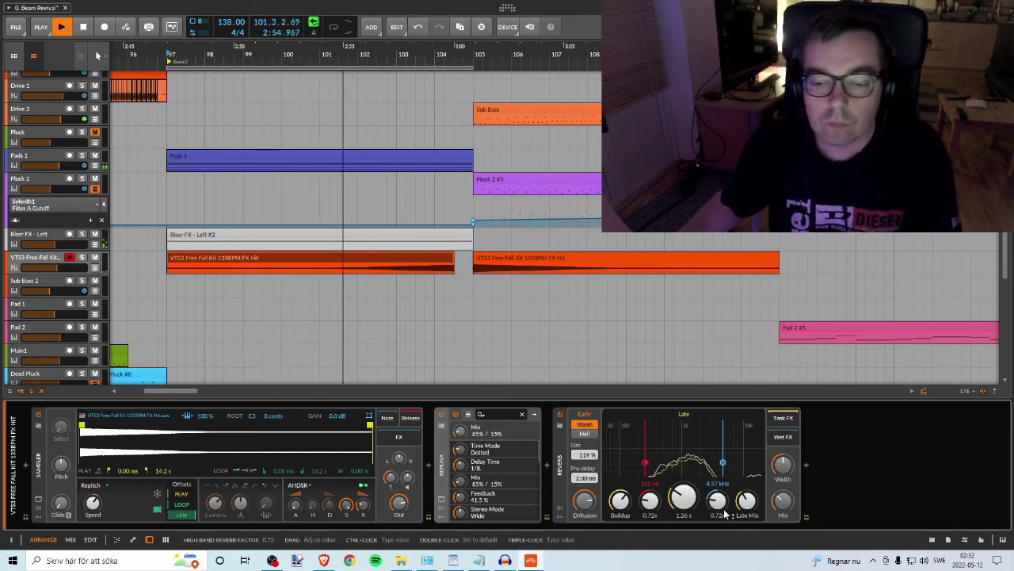
pyautogui.moveTo(584, 501)
pyautogui.mouseDown()
pyautogui.moveTo(584, 532)
pyautogui.moveTo(579, 502)
pyautogui.mouseUp()
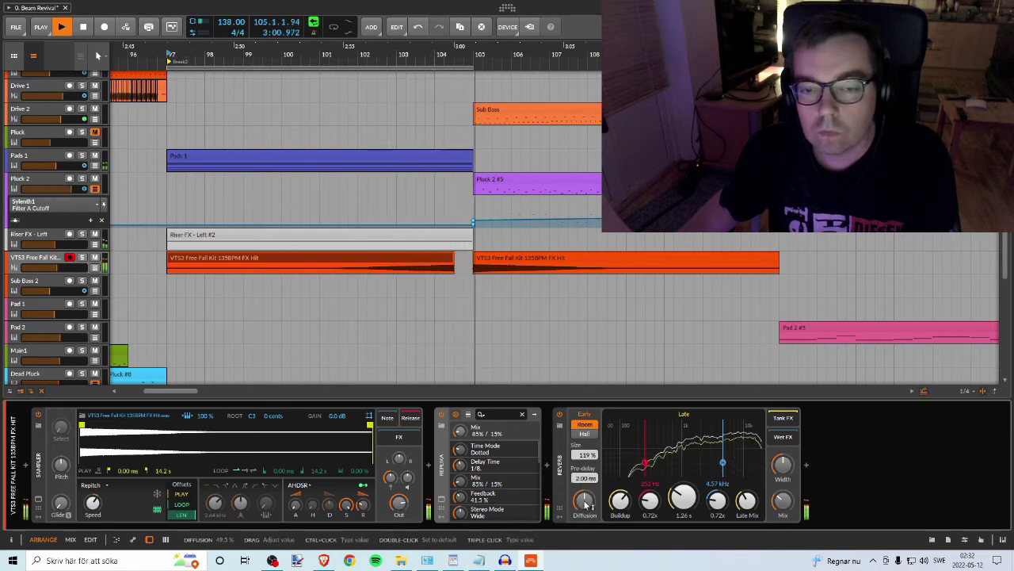
pyautogui.moveTo(590, 505); pyautogui.dragTo(589, 503)
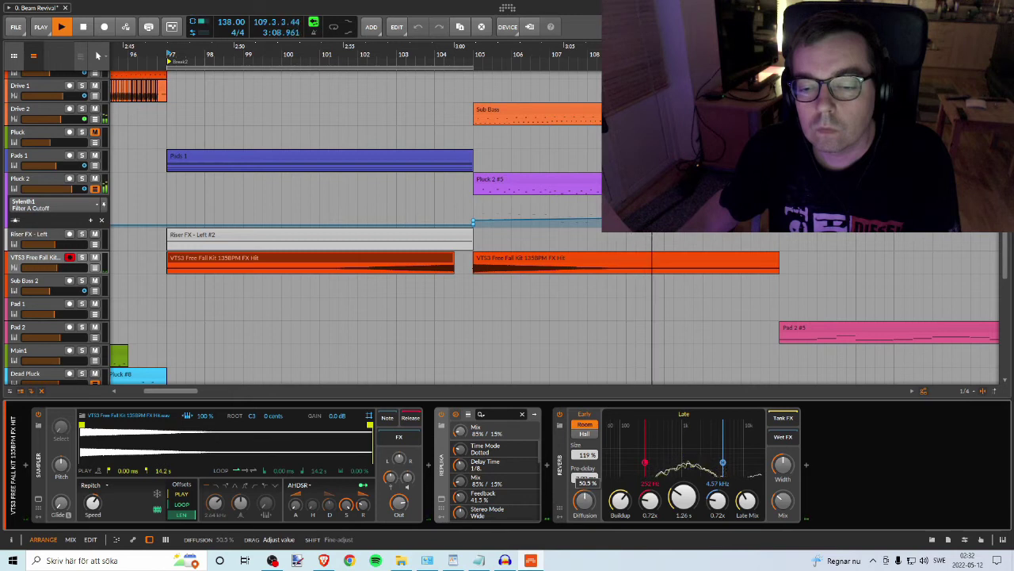
pyautogui.moveTo(590, 505); pyautogui.dragTo(591, 506)
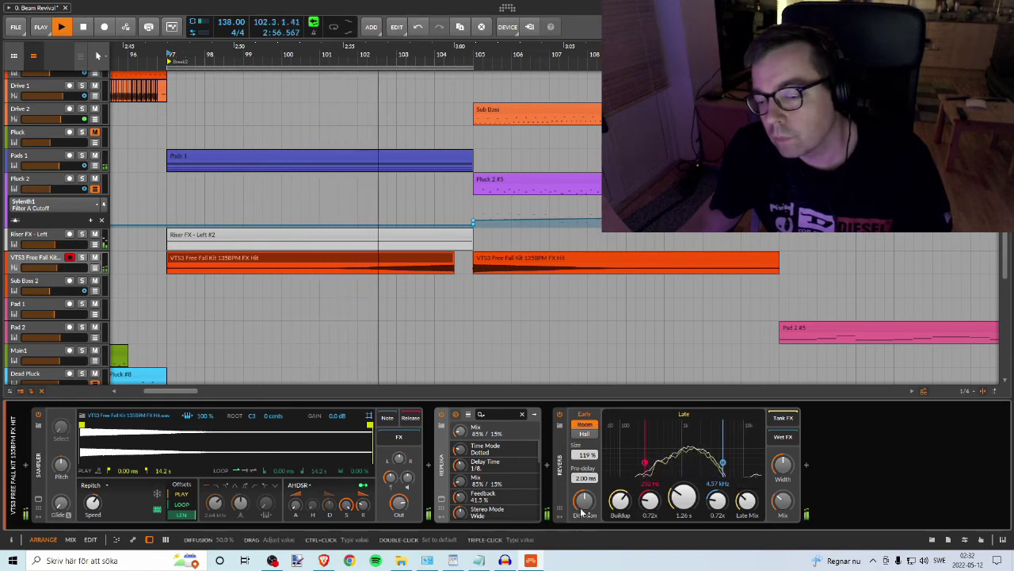
pyautogui.moveTo(584, 504); pyautogui.dragTo(584, 506)
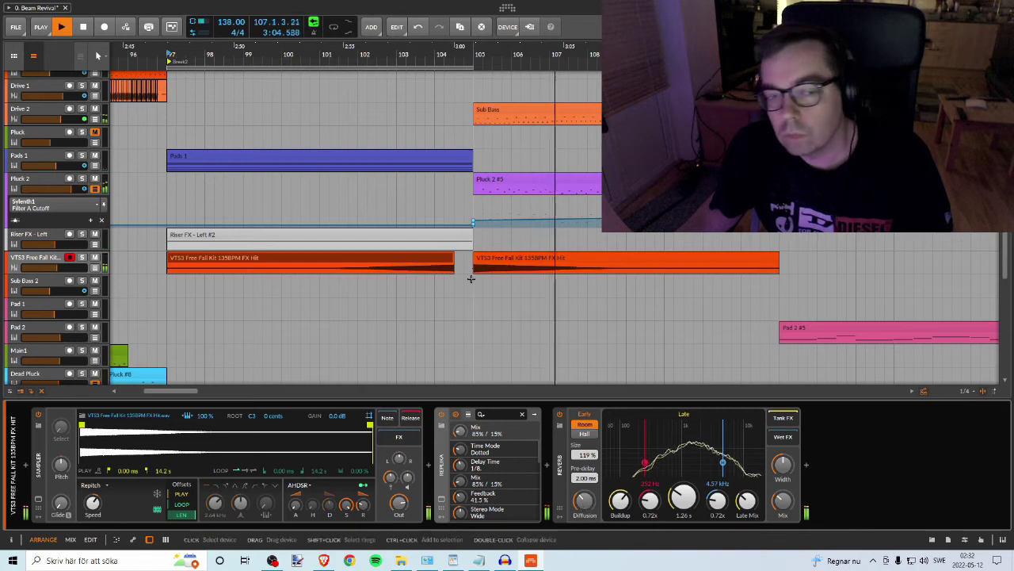
pyautogui.click(169, 57)
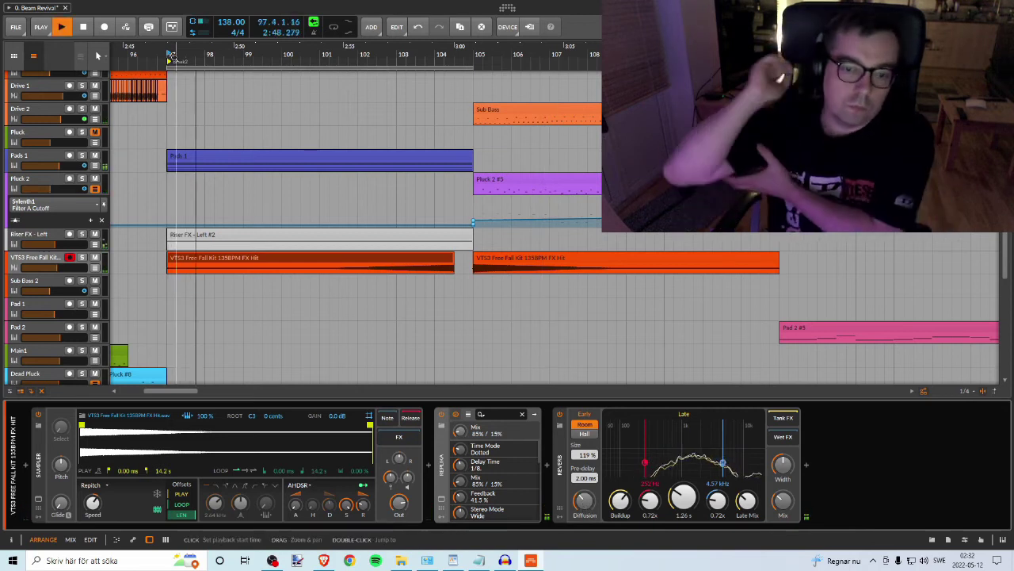
pyautogui.press('space')
# Step: Import VTS3 Forever Free Kit 135BPM FX Hit from File Explorer as a new track and move it directly below the Free Fall track
pyautogui.hotkey('alt', 'Tab')
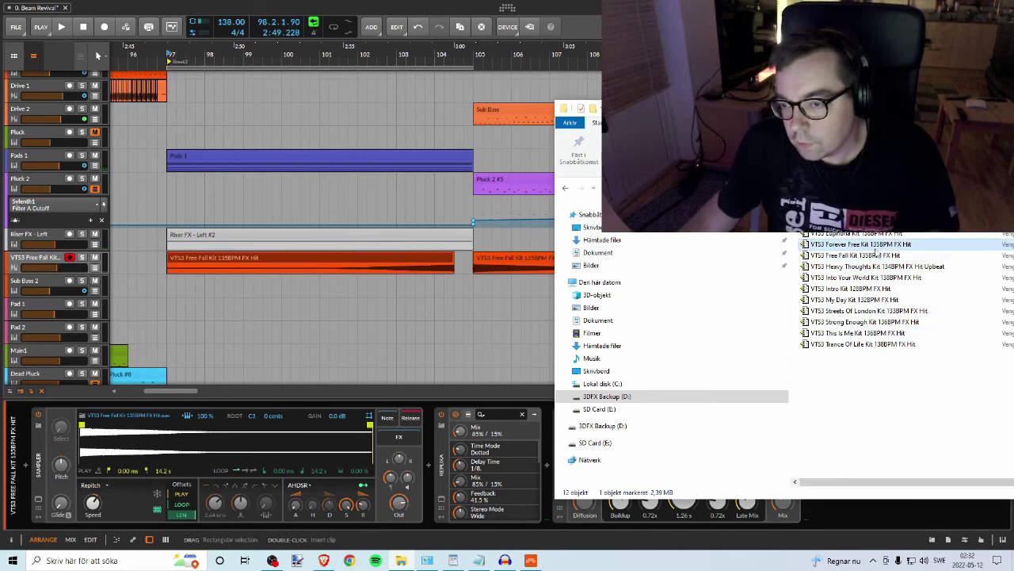
pyautogui.moveTo(862, 246); pyautogui.dragTo(55, 283)
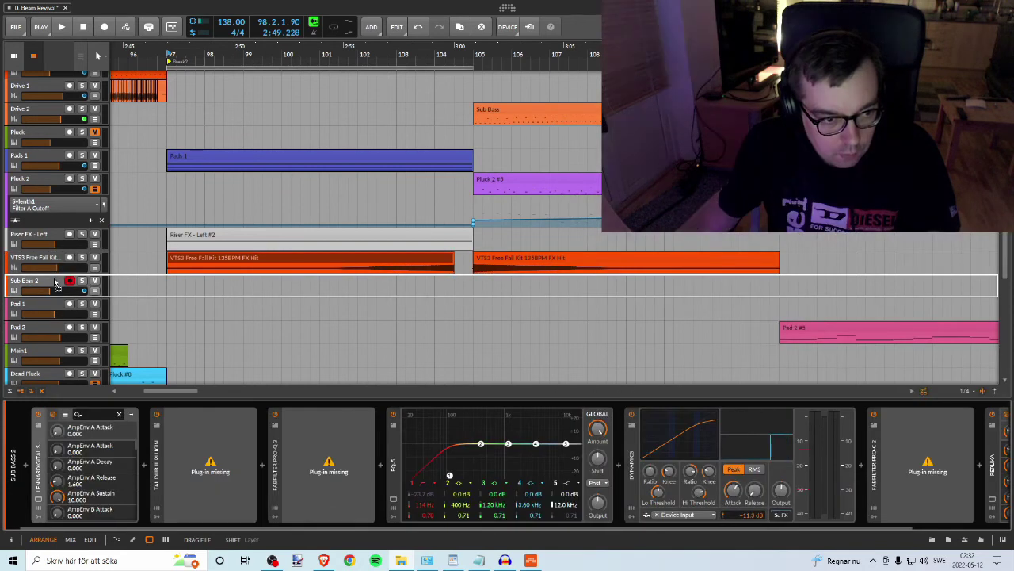
pyautogui.click(60, 261)
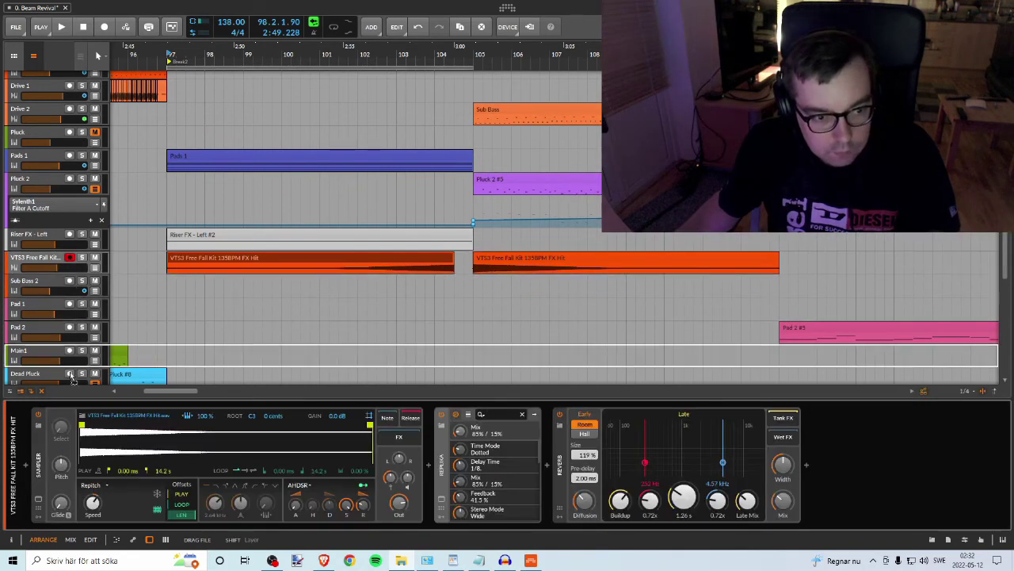
pyautogui.scroll(-10, 72, 378)
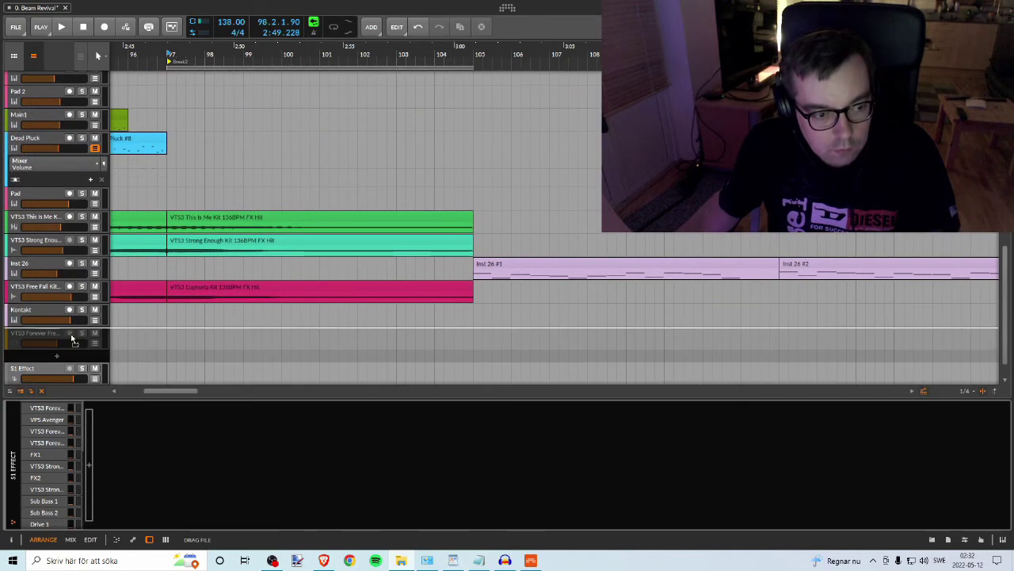
pyautogui.moveTo(113, 336); pyautogui.dragTo(131, 338)
pyautogui.moveTo(43, 337); pyautogui.dragTo(49, 115)
pyautogui.scroll(5, 101, 359)
pyautogui.moveTo(49, 346); pyautogui.dragTo(115, 279)
# Step: Arrange Forever Free clips at bars 97 to 105 and from bar 105, and reverse the earlier one
pyautogui.moveTo(219, 280)
pyautogui.mouseDown()
pyautogui.moveTo(555, 279)
pyautogui.moveTo(227, 273)
pyautogui.mouseUp()
pyautogui.click(278, 253)
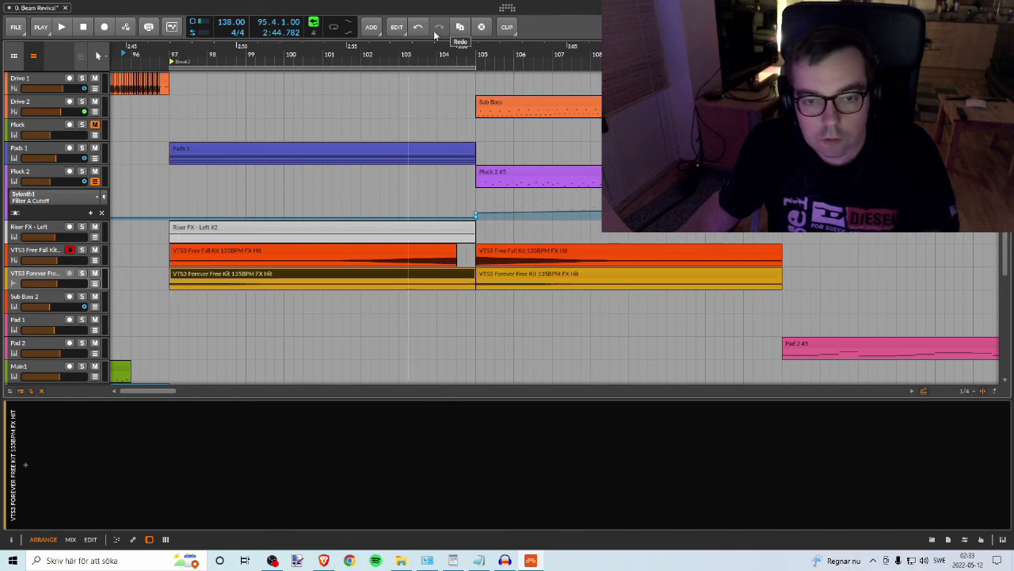
pyautogui.click(506, 27)
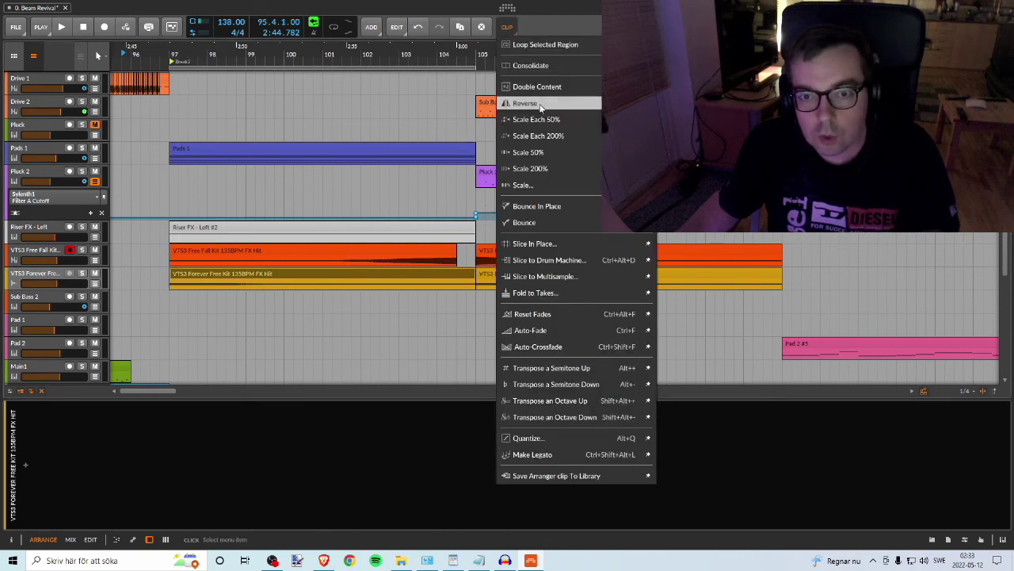
pyautogui.click(324, 292)
# Step: Play the break from bar 97 and set the Forever Free track's volume to -8.9 dB
pyautogui.press('space')
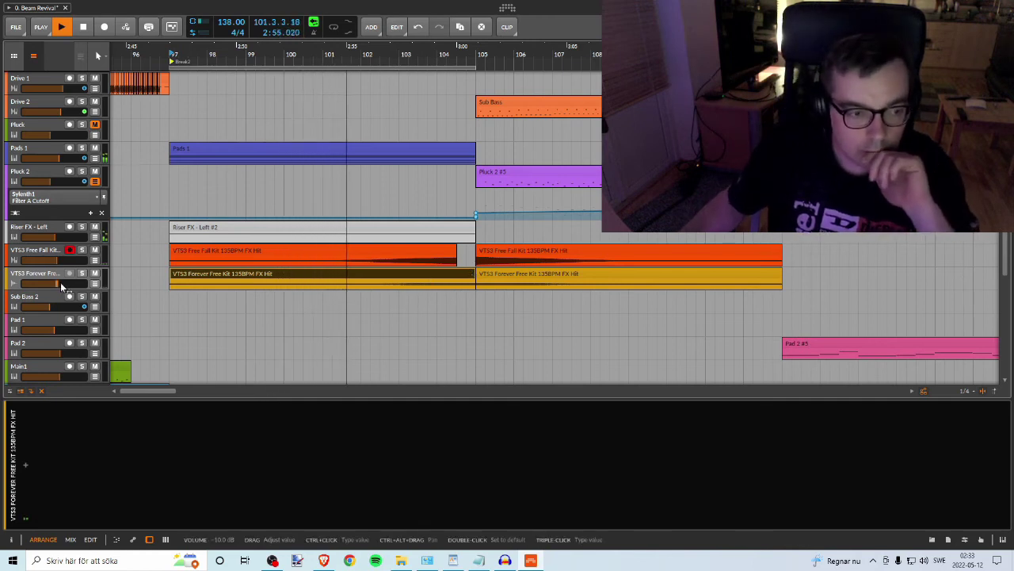
pyautogui.moveTo(58, 283); pyautogui.dragTo(61, 283)
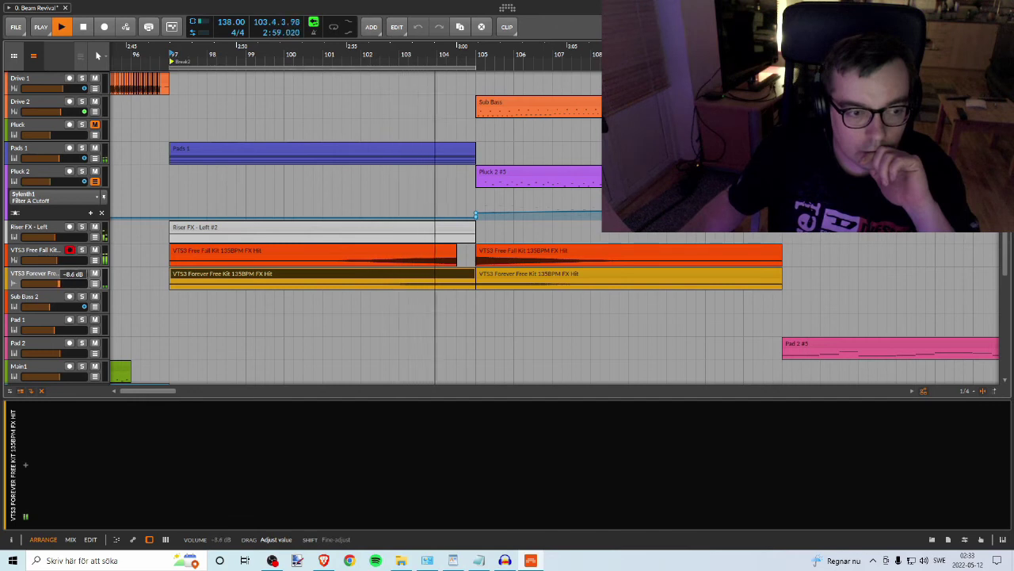
pyautogui.moveTo(58, 283); pyautogui.dragTo(59, 287)
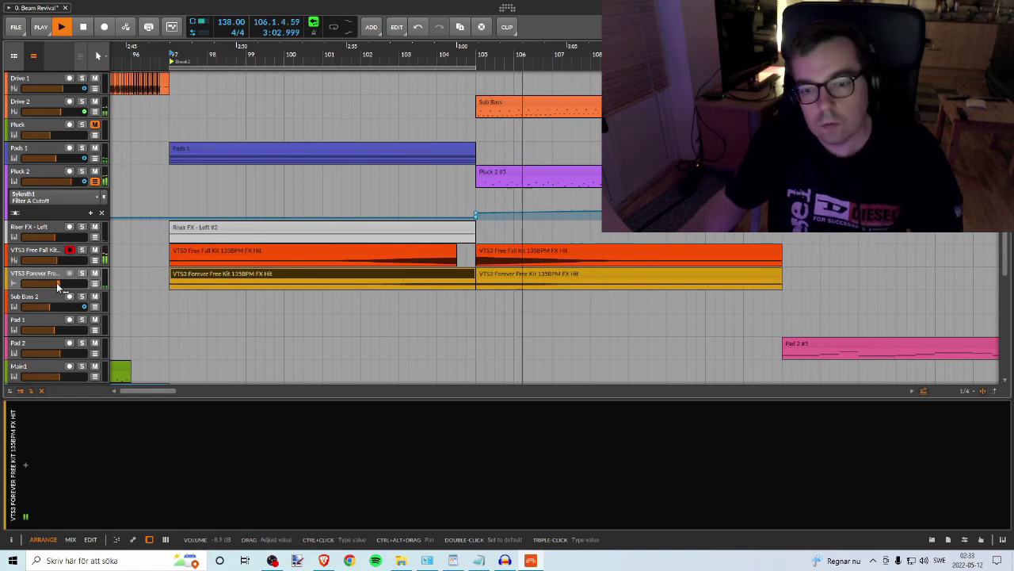
pyautogui.press('space')
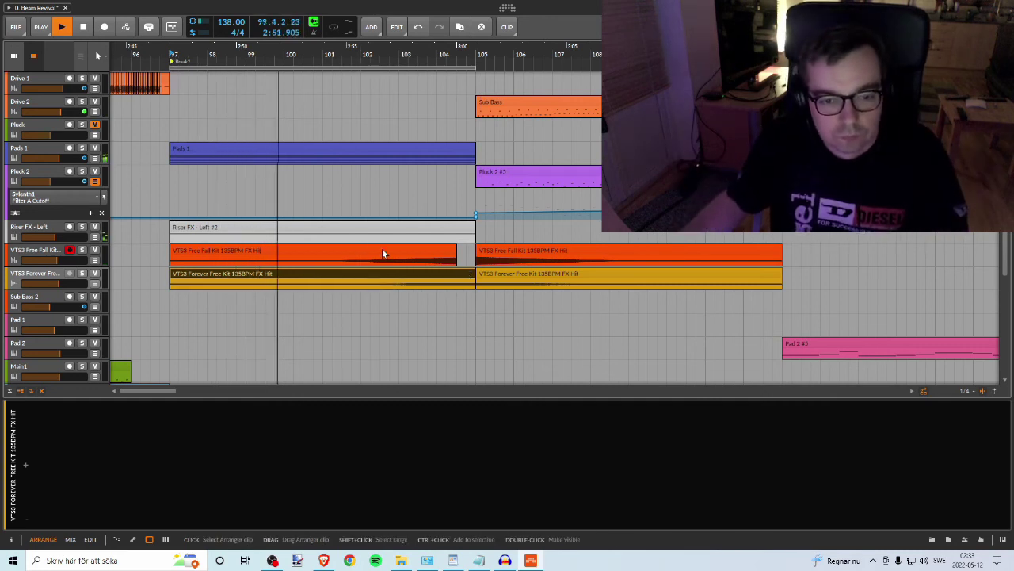
# Step: Trim the reversed Forever Free clip's end to half a bar before bar 105 and replay the break from bar 97
pyautogui.click(53, 254)
pyautogui.click(48, 274)
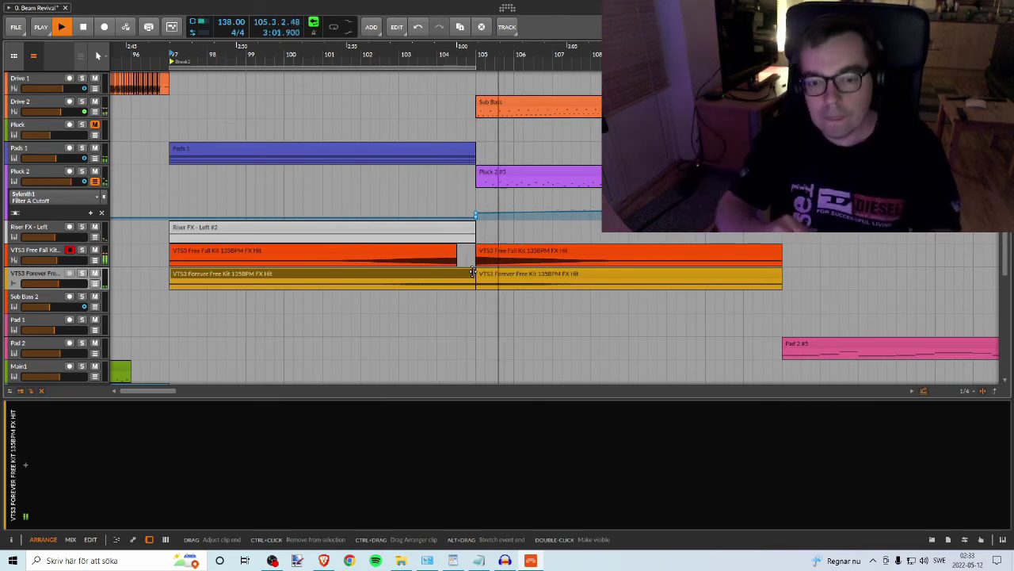
pyautogui.press('space')
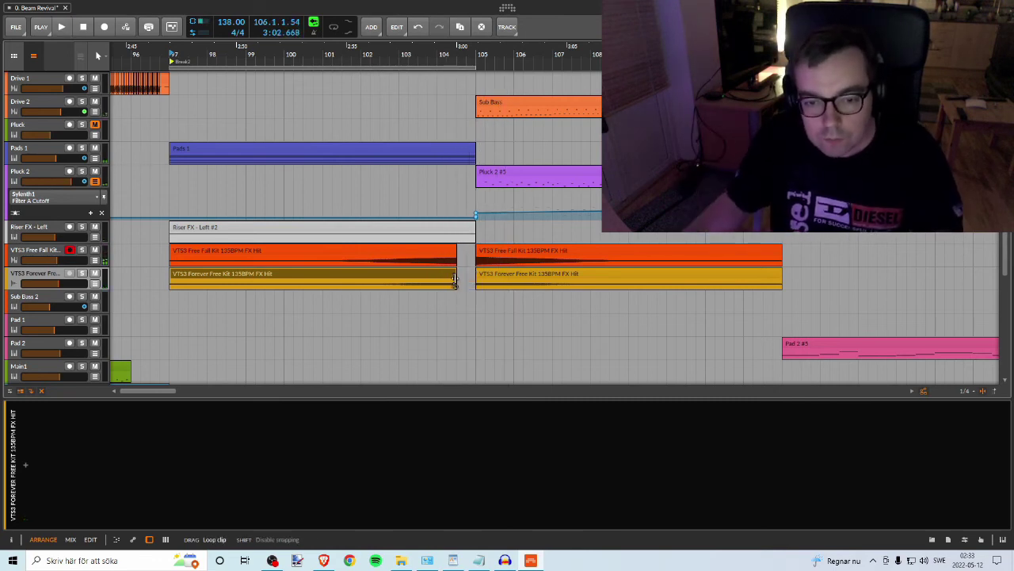
pyautogui.doubleClick(173, 56)
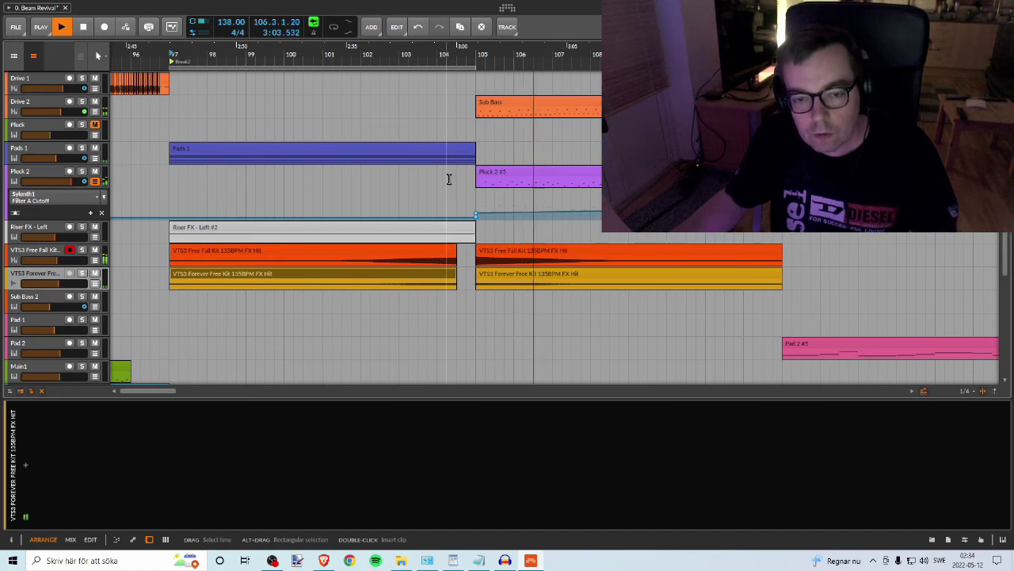
pyautogui.press('space')
# Step: Shorten both reversed clips, Free Fall and Forever Free, to end at bar 104 and replay the break
pyautogui.click(450, 251)
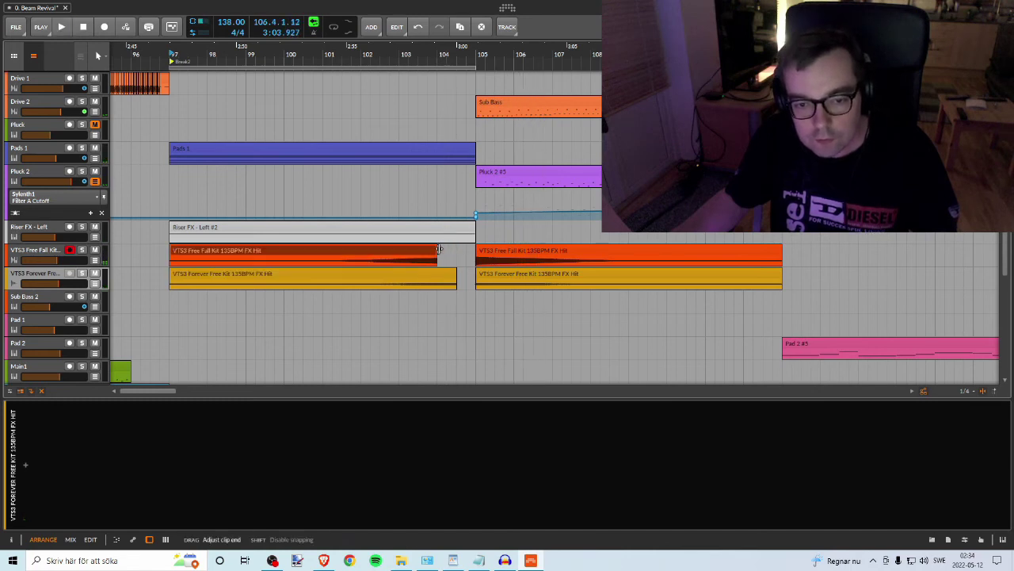
pyautogui.moveTo(455, 278); pyautogui.dragTo(437, 278)
pyautogui.press('space')
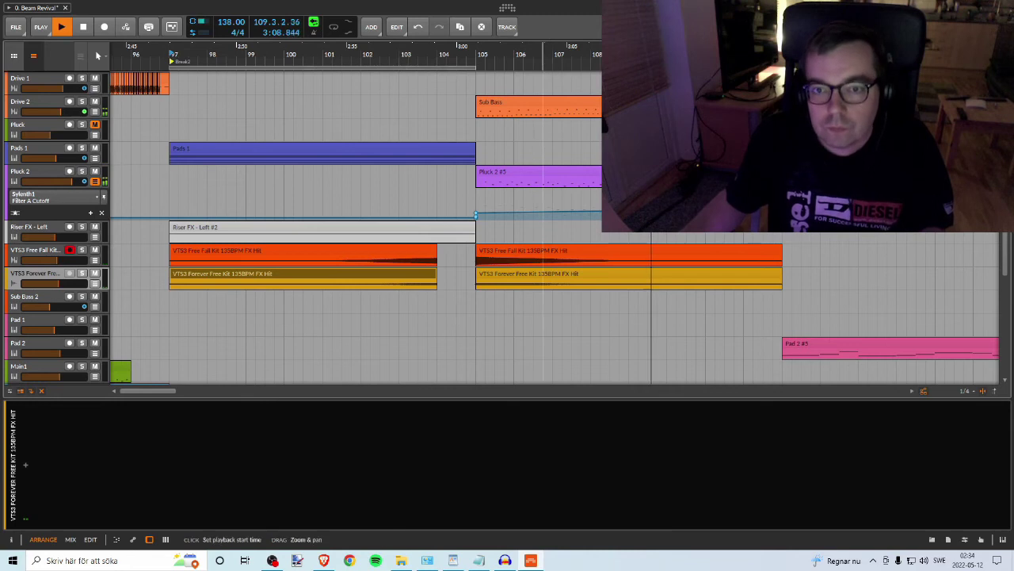
# Step: Stop playback and save the Beam Revival project
pyautogui.moveTo(543, 55); pyautogui.dragTo(491, 72)
pyautogui.press('space')
pyautogui.click(15, 27)
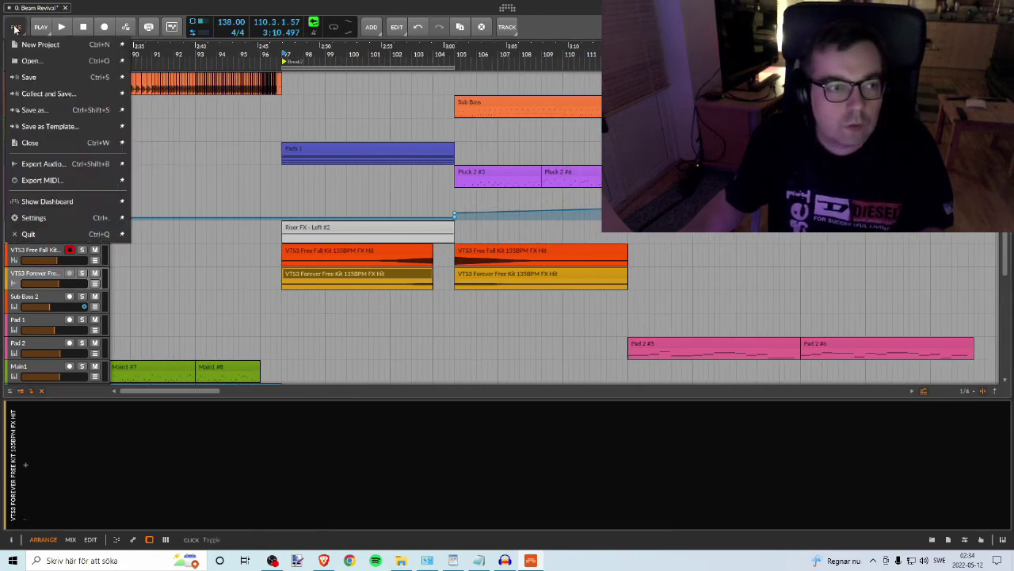
pyautogui.click(46, 81)
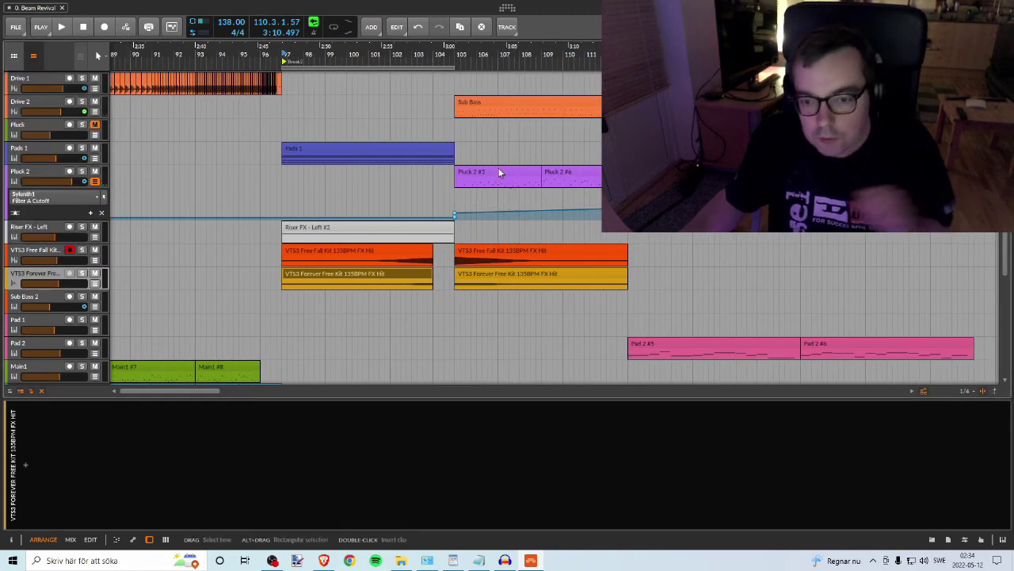
# Step: Play the break from bar 97 and examine the Forever Free Loop 02 track in solo, including its Reverb and A1TriggerGate devices
pyautogui.scroll(3, 446, 179)
pyautogui.scroll(8, 430, 185)
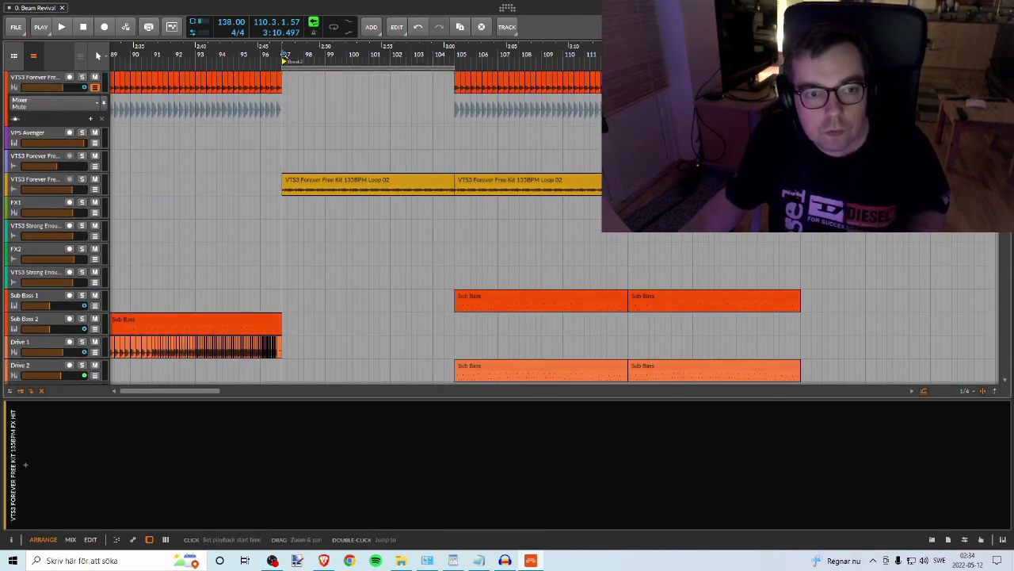
pyautogui.press('space')
pyautogui.click(82, 180)
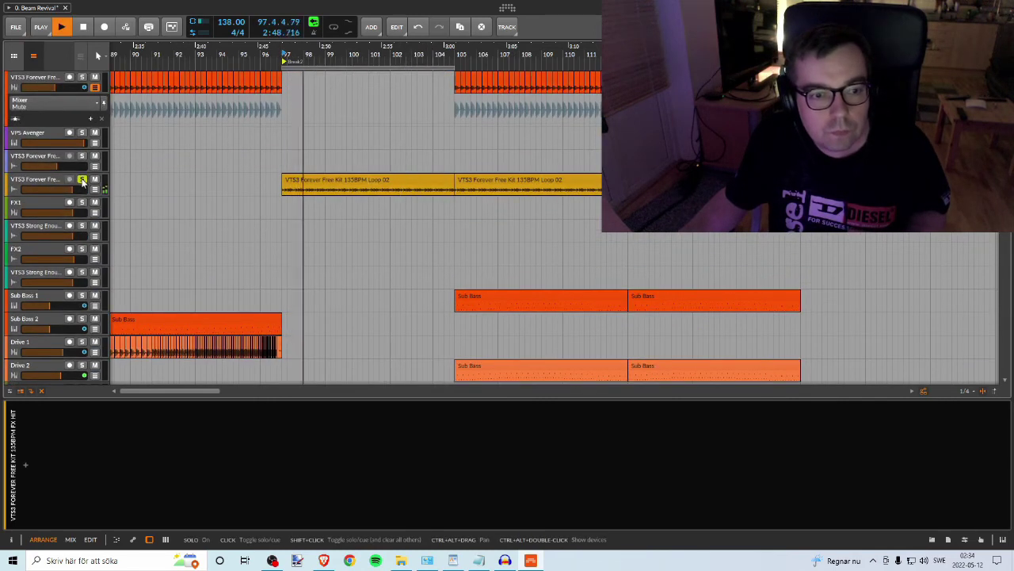
pyautogui.click(47, 180)
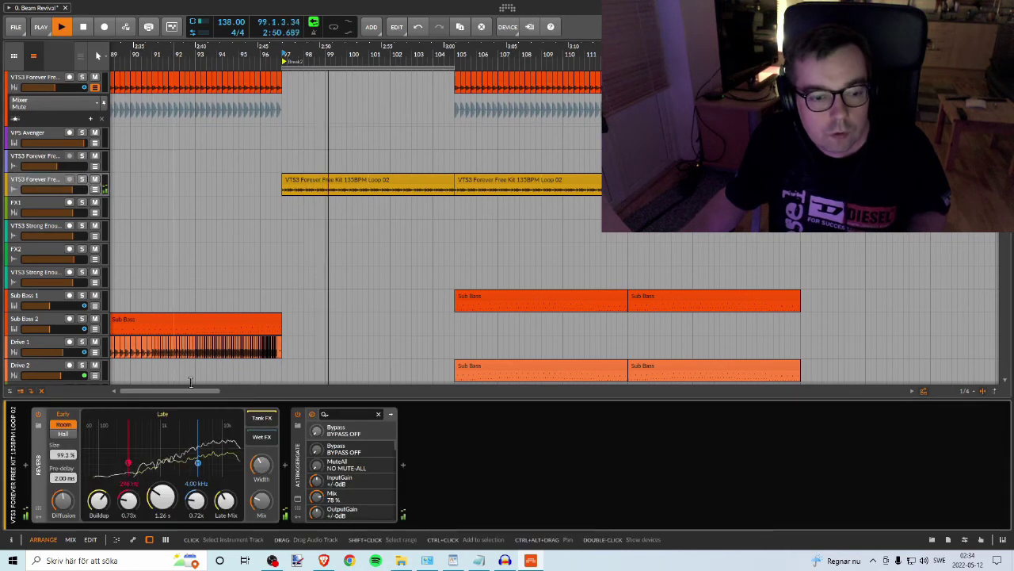
pyautogui.click(297, 499)
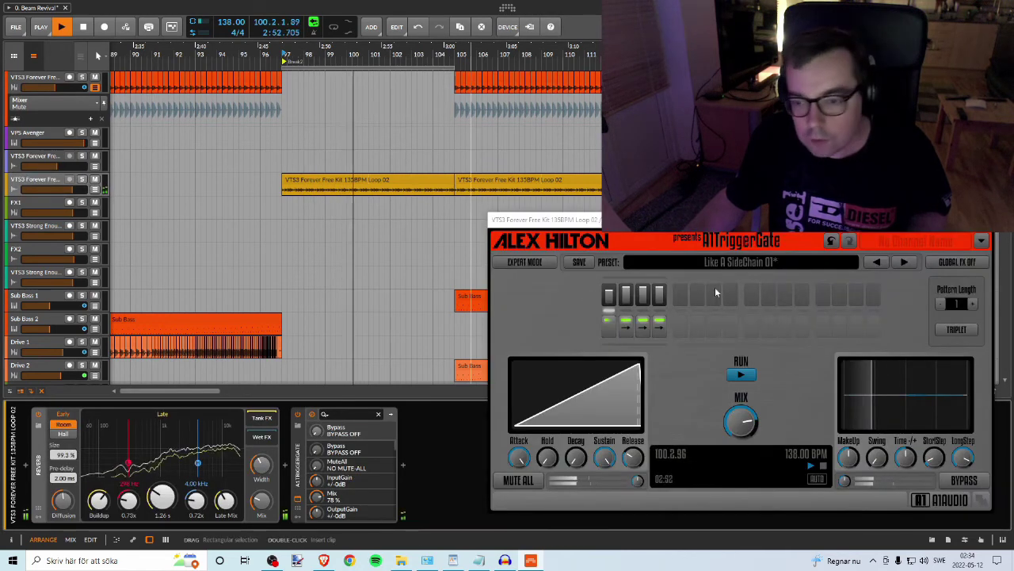
pyautogui.click(980, 220)
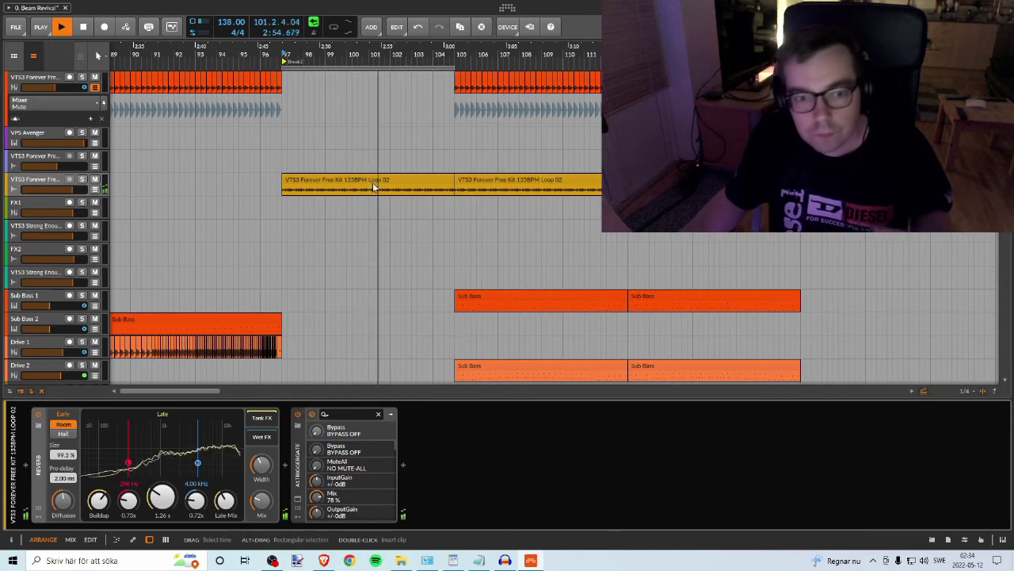
pyautogui.scroll(-5, 365, 230)
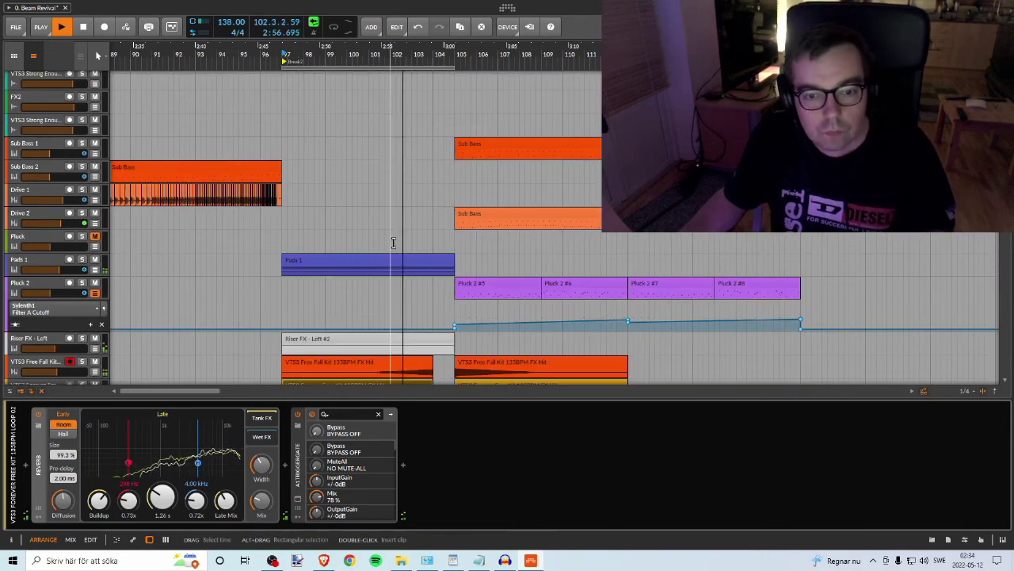
pyautogui.scroll(-5, 390, 241)
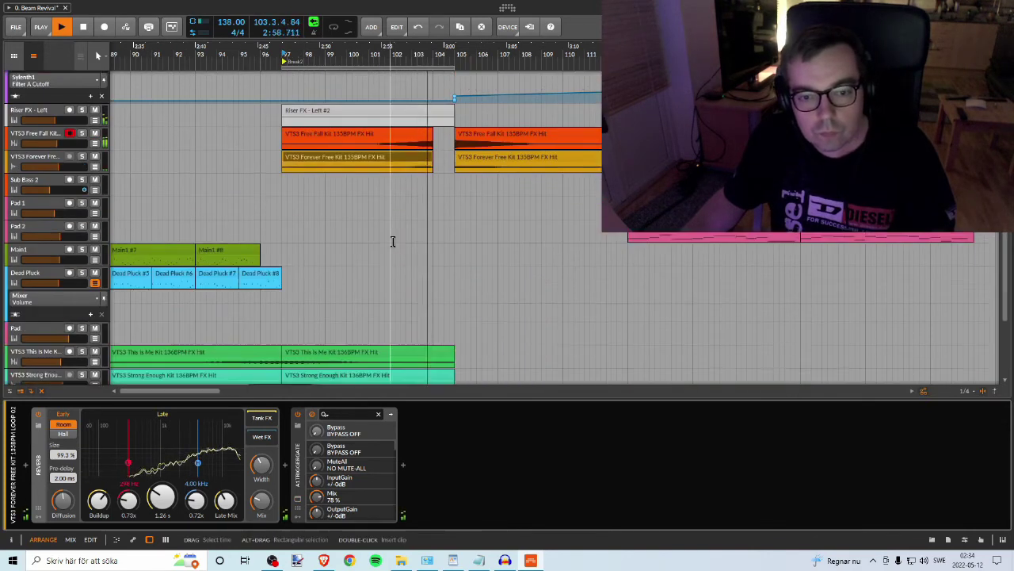
pyautogui.scroll(2, 393, 241)
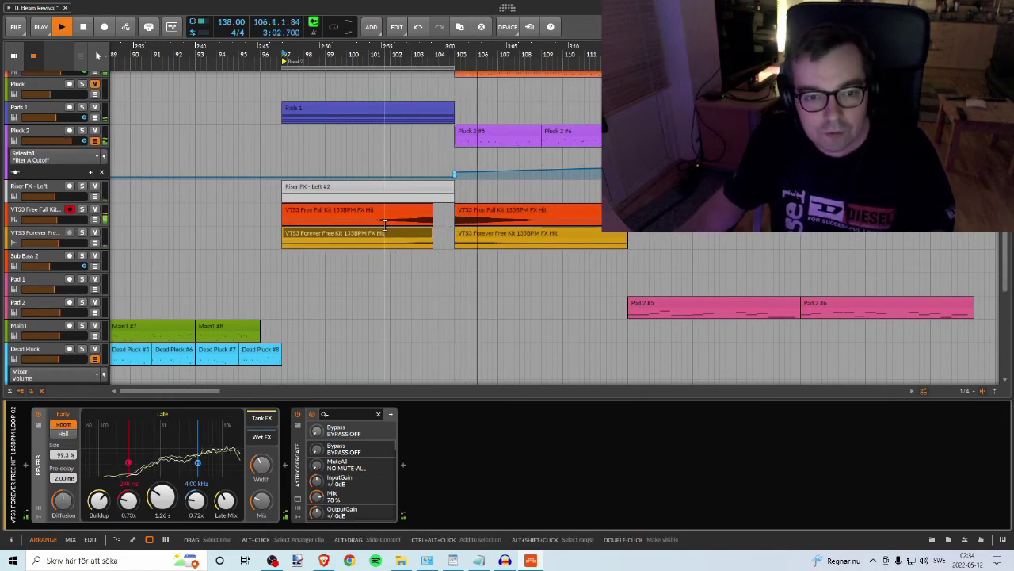
# Step: Stop playback and insert a Reverb device on the Forever Free FX Hit track
pyautogui.doubleClick(478, 234)
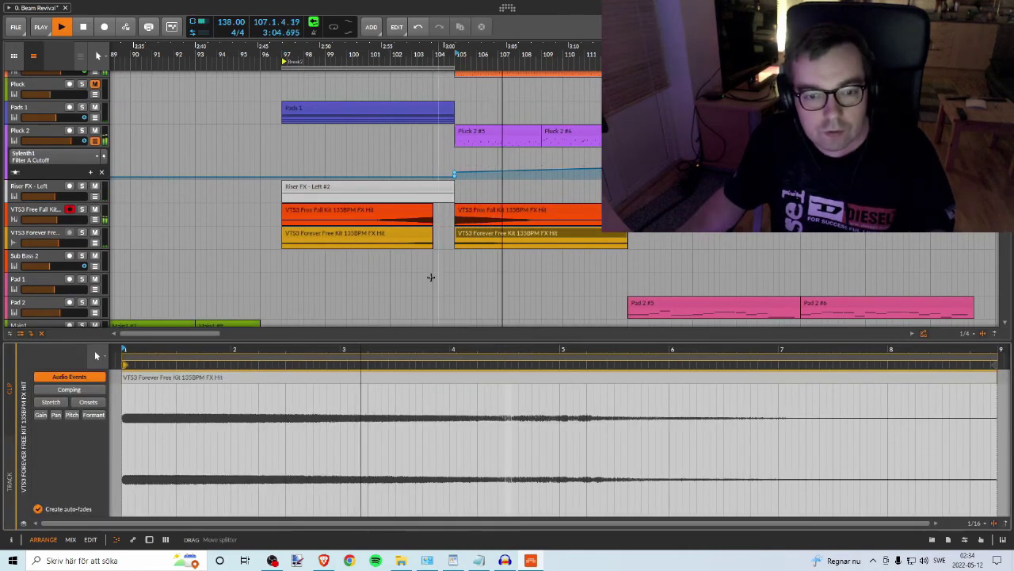
pyautogui.press('space')
pyautogui.click(27, 241)
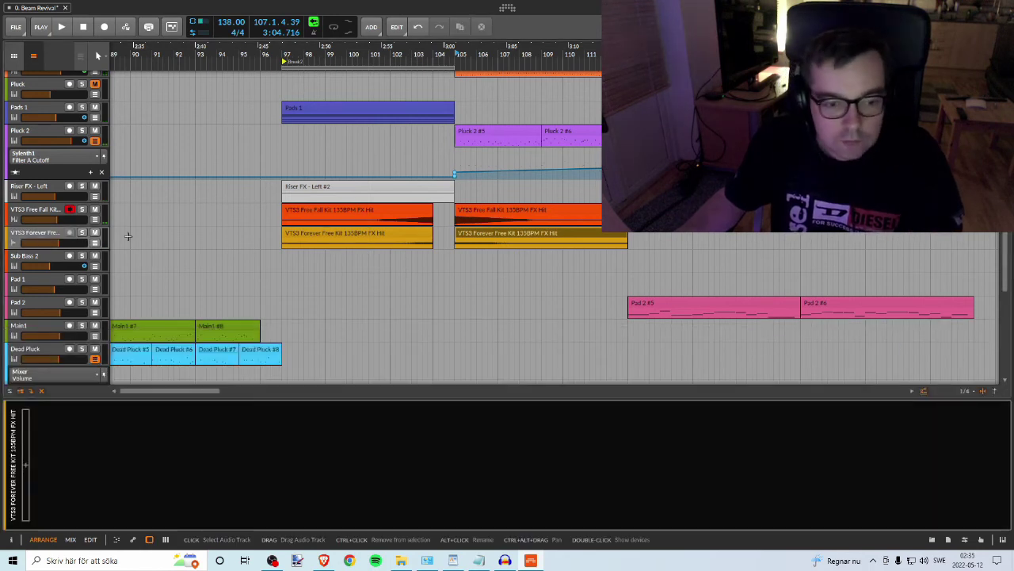
pyautogui.click(27, 465)
pyautogui.write('re')
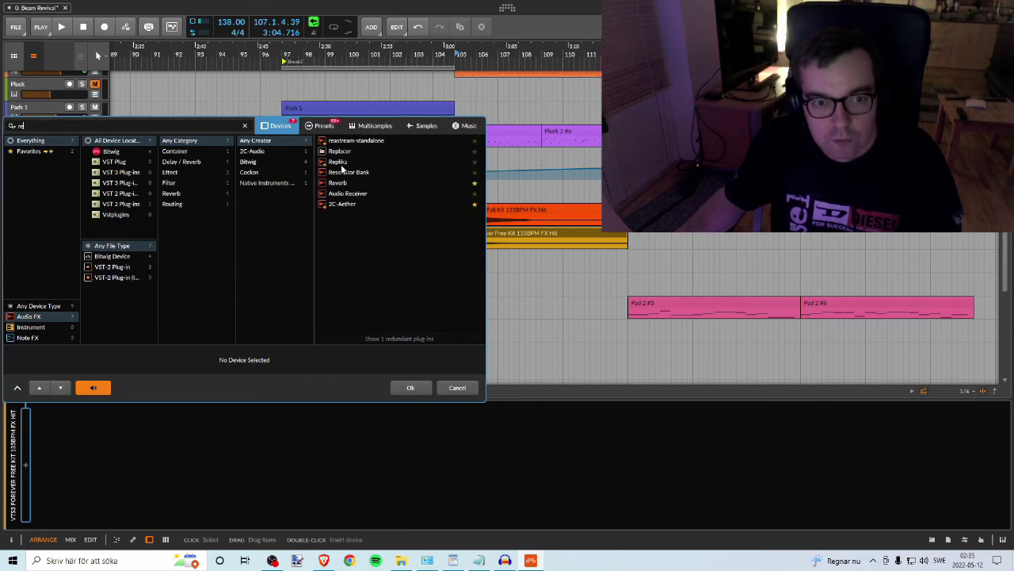
pyautogui.click(343, 182)
pyautogui.click(410, 386)
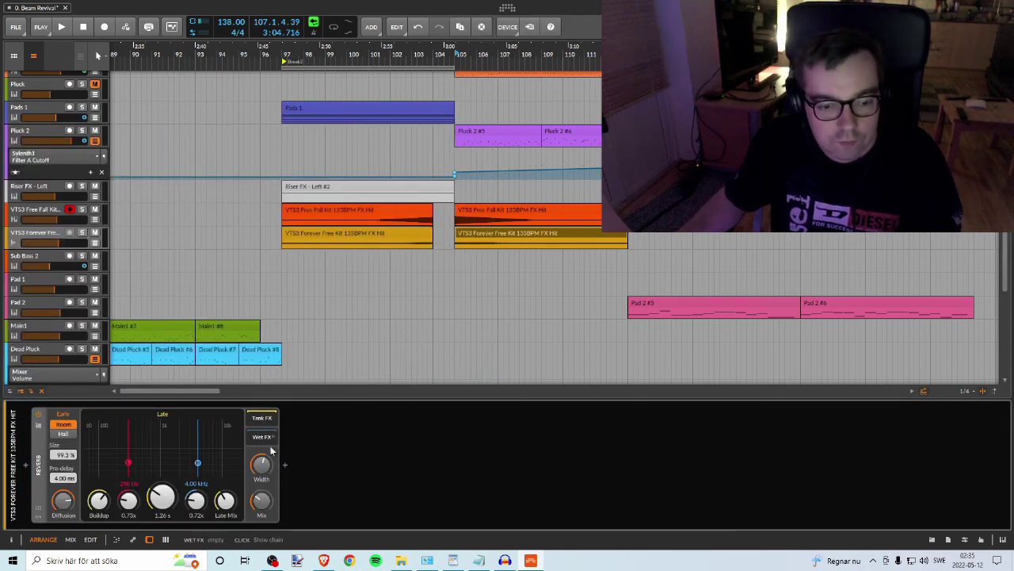
# Step: Play the break from bar 97 while adjusting the new Reverb's mix and lowering its width to about 74.5 %
pyautogui.click(311, 234)
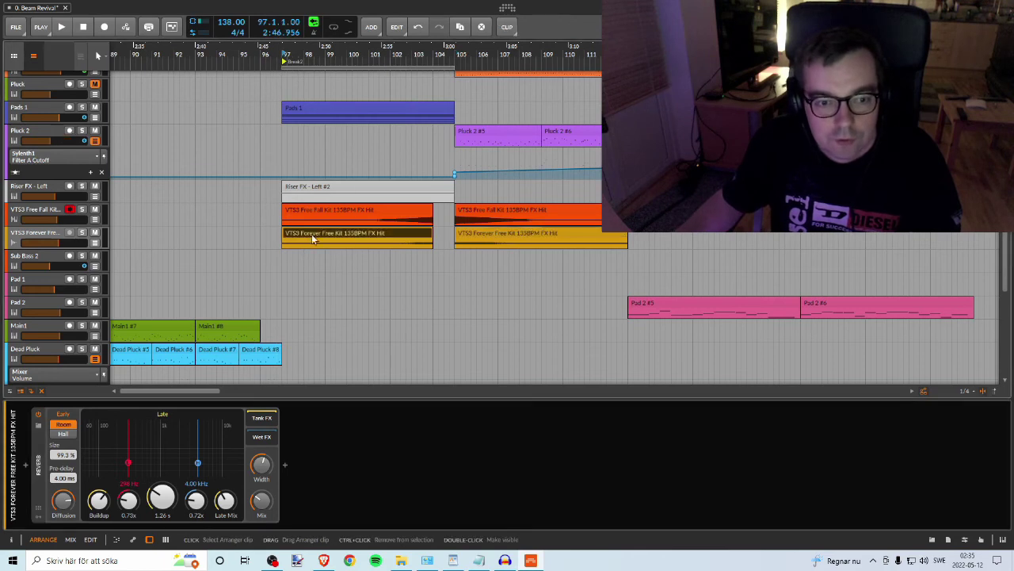
pyautogui.click(284, 60)
pyautogui.press('space')
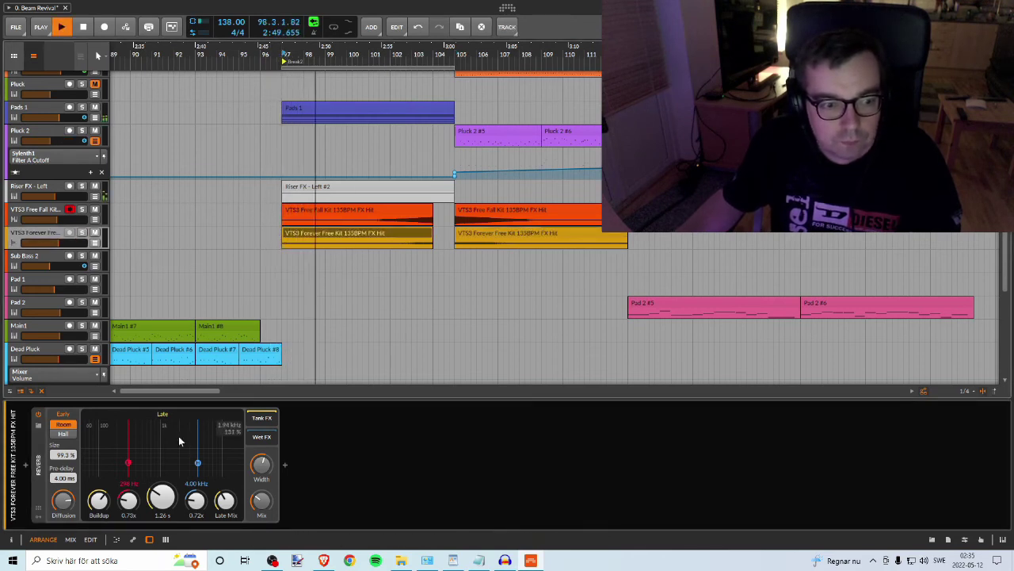
pyautogui.moveTo(267, 507); pyautogui.dragTo(266, 514)
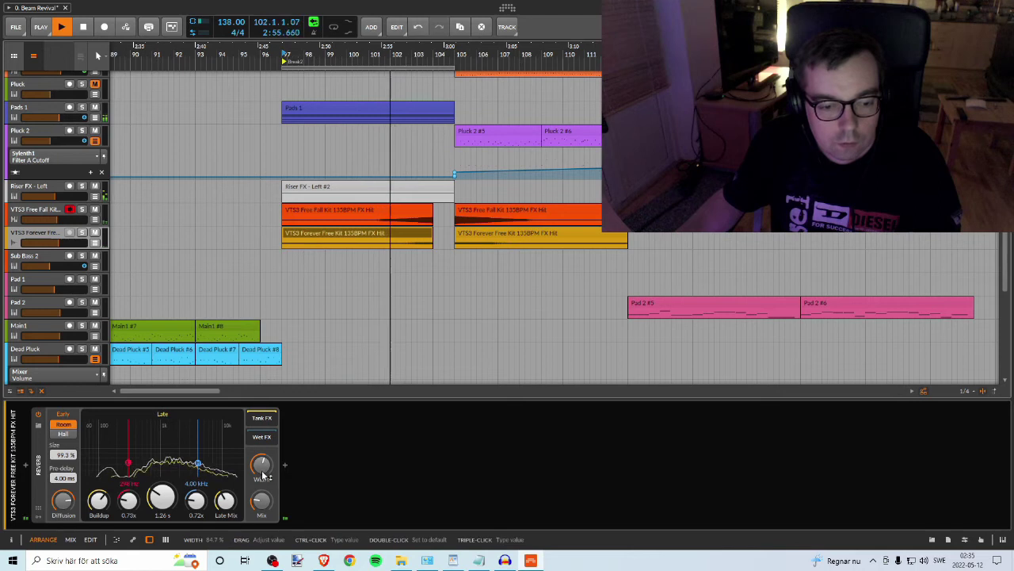
pyautogui.moveTo(262, 470); pyautogui.dragTo(262, 493)
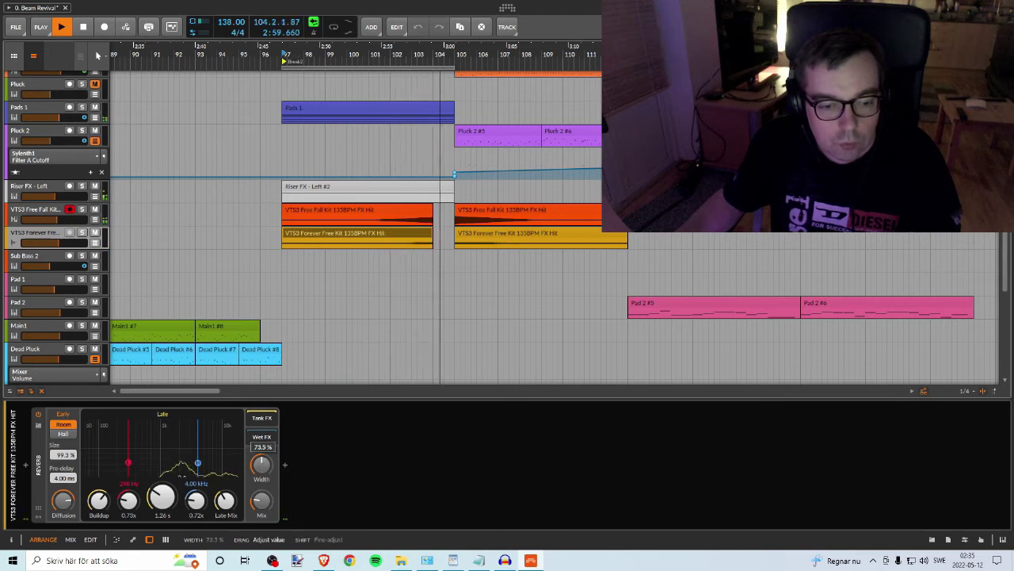
pyautogui.moveTo(261, 462); pyautogui.dragTo(263, 478)
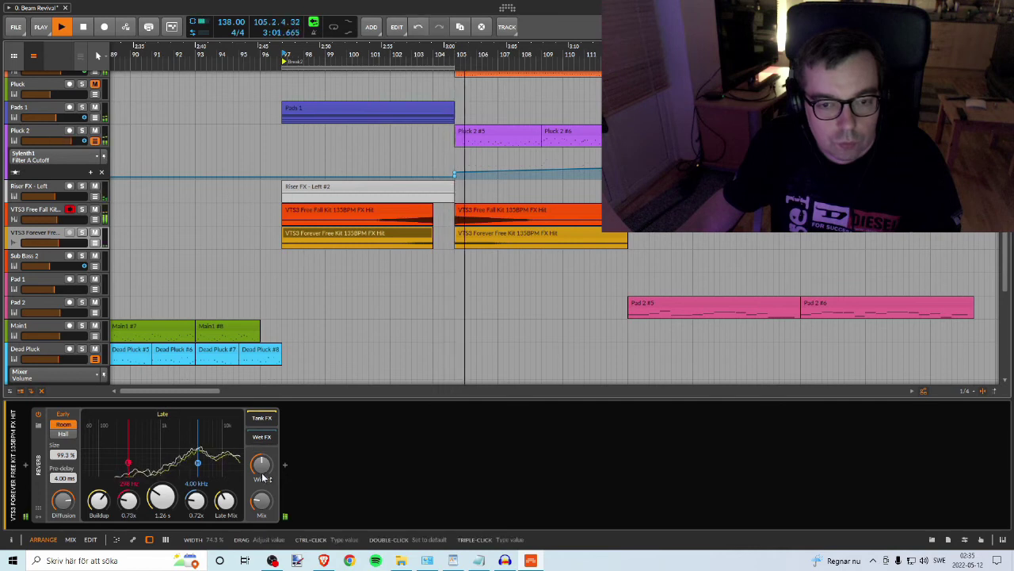
pyautogui.press('space')
# Step: Replay the break while lowering the Reverb's diffusion and setting its pre-delay to 2.00 ms
pyautogui.press('space')
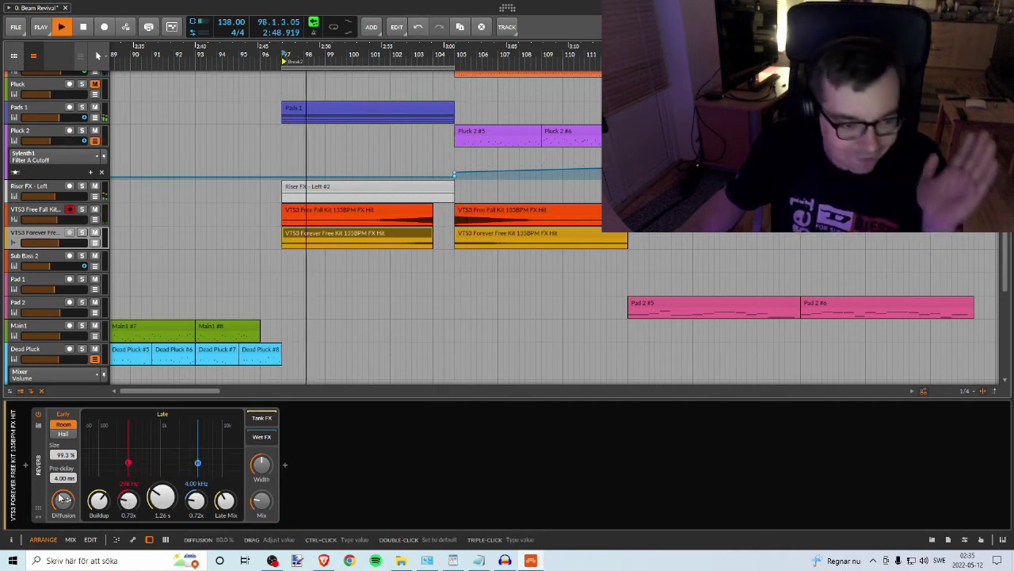
pyautogui.moveTo(63, 498); pyautogui.dragTo(63, 519)
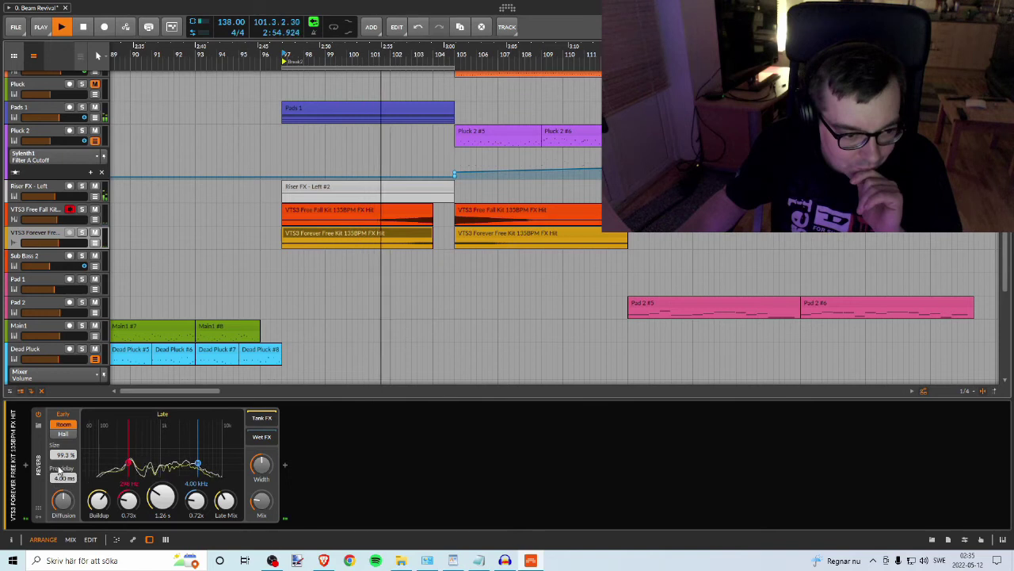
pyautogui.moveTo(64, 477); pyautogui.dragTo(63, 472)
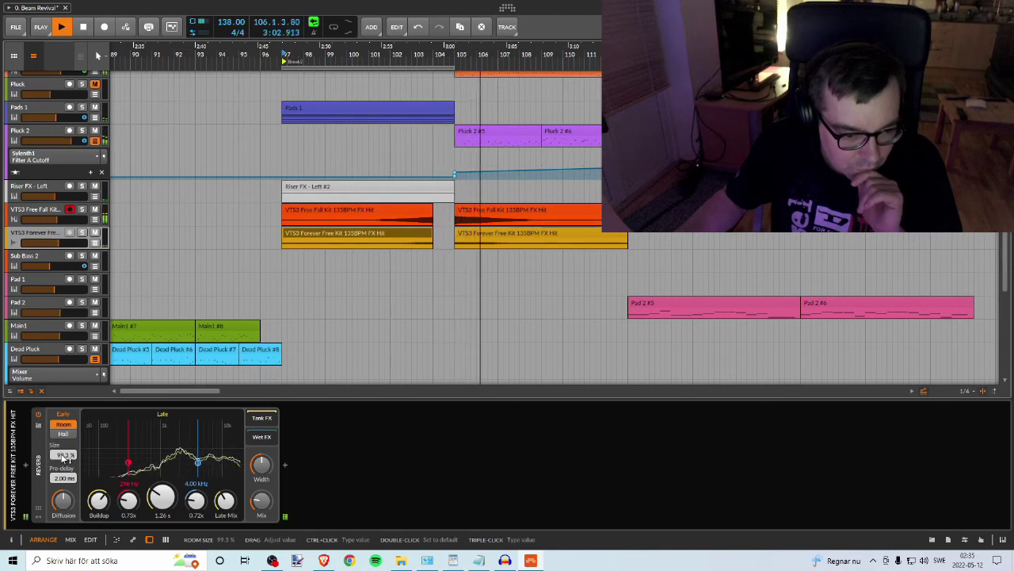
pyautogui.press('space')
# Step: Switch the Reverb's early reflections to Hall and set the size to 120 % while replaying the break
pyautogui.press('space')
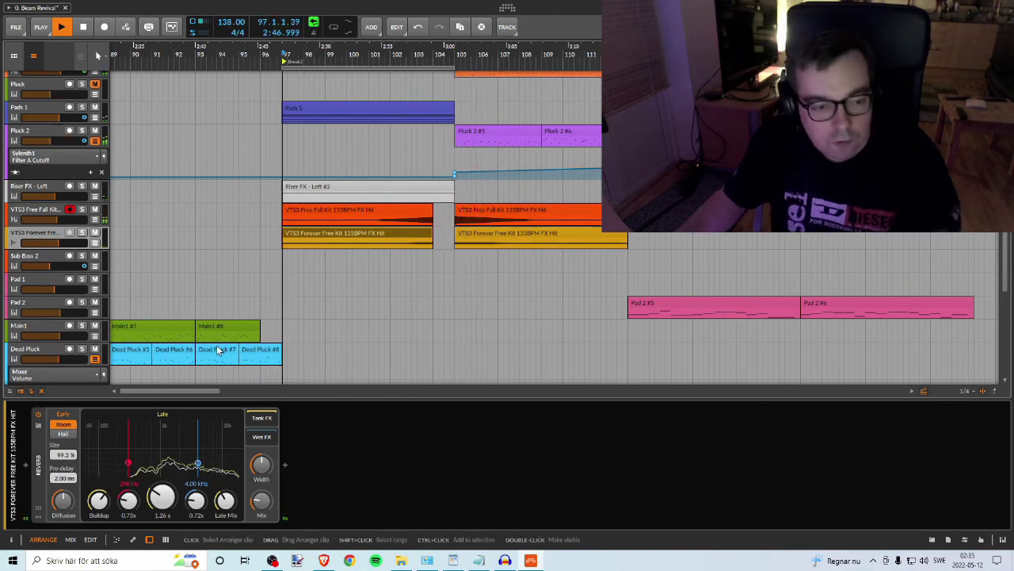
pyautogui.click(62, 435)
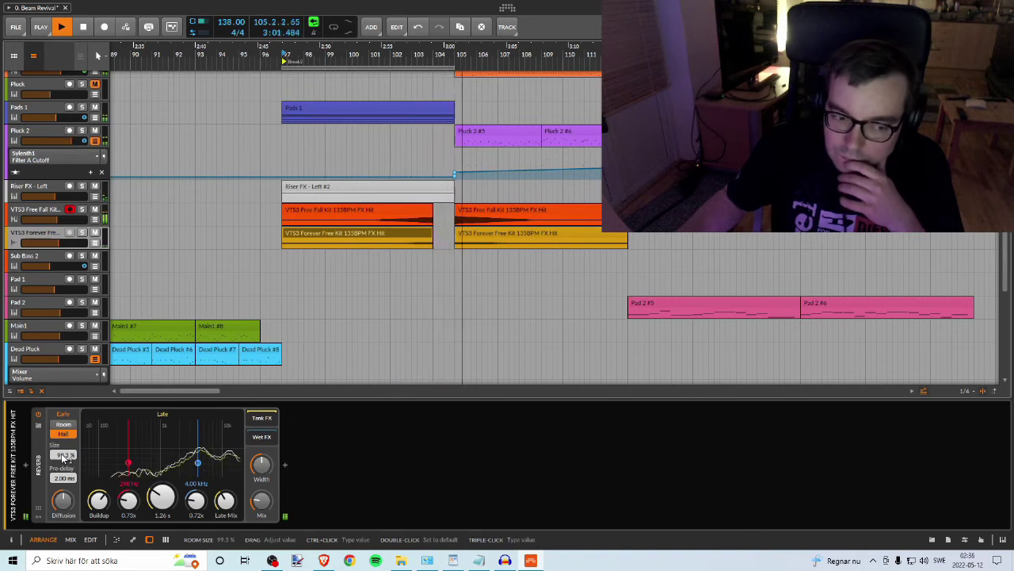
pyautogui.press('space')
pyautogui.press('space')
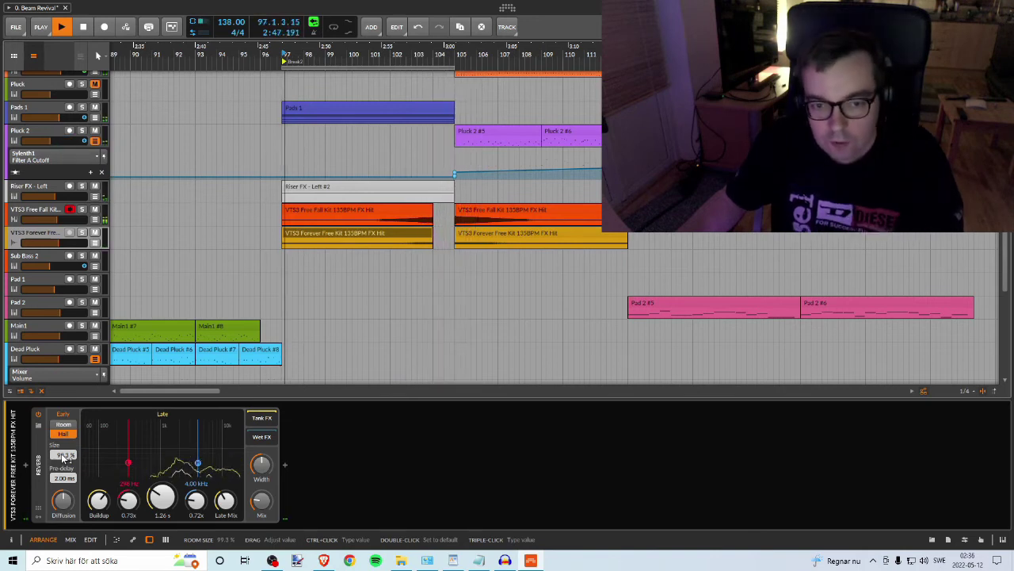
pyautogui.moveTo(62, 455); pyautogui.dragTo(65, 445)
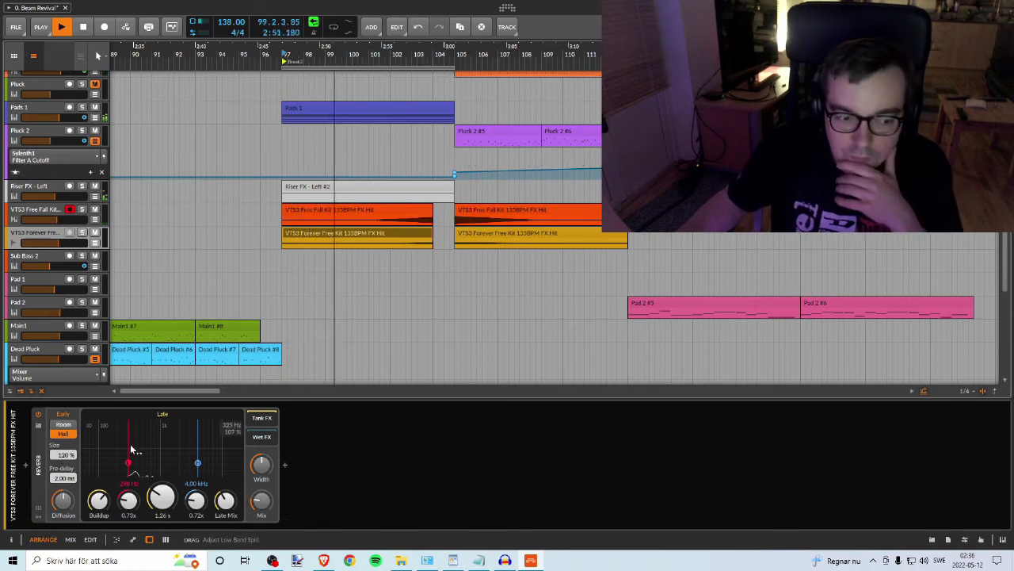
# Step: Reduce the Reverb's diffusion to about 32.5 % during playback and stop the break
pyautogui.moveTo(63, 502); pyautogui.dragTo(64, 505)
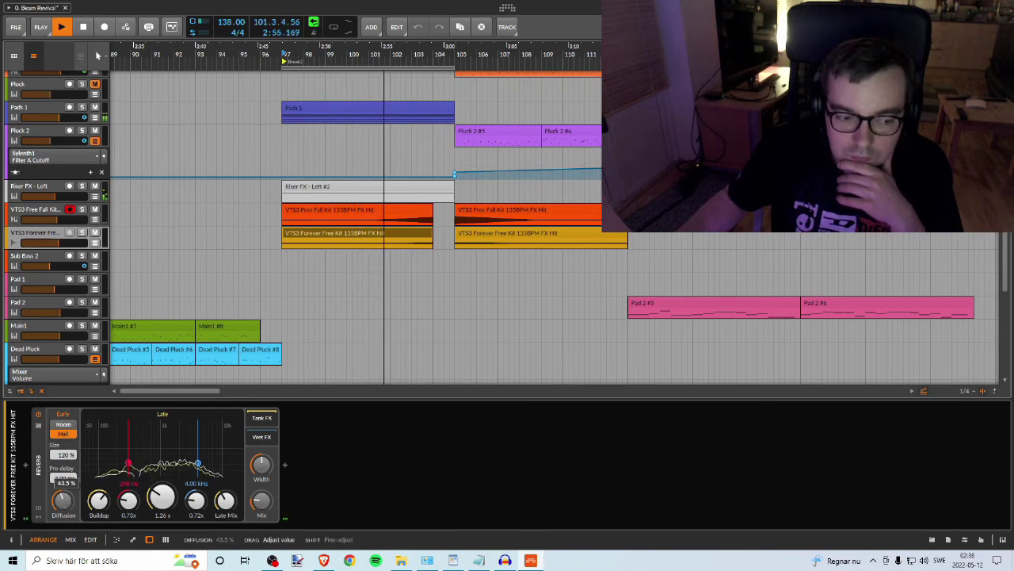
pyautogui.moveTo(64, 505); pyautogui.dragTo(64, 508)
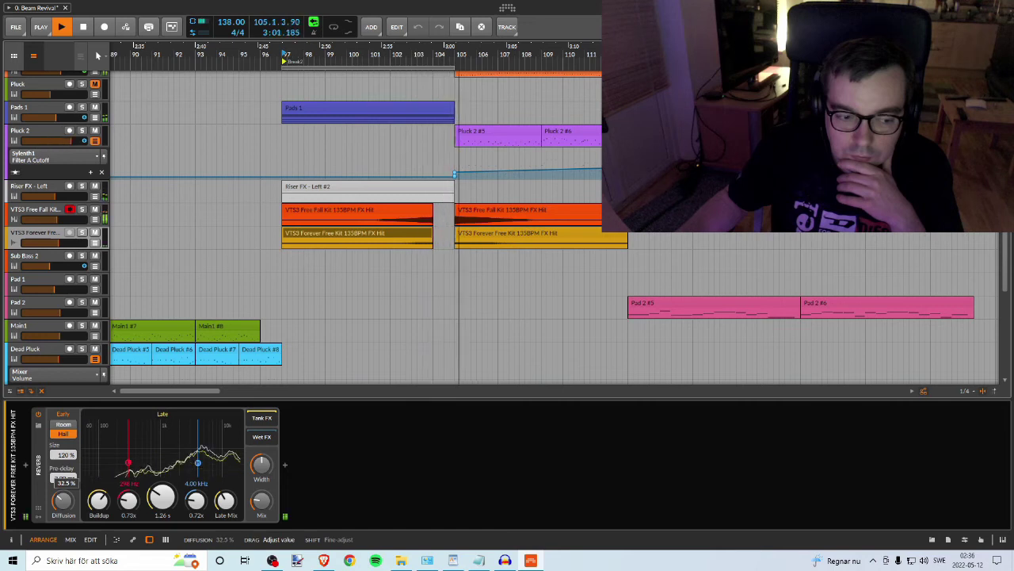
pyautogui.moveTo(63, 504); pyautogui.dragTo(63, 506)
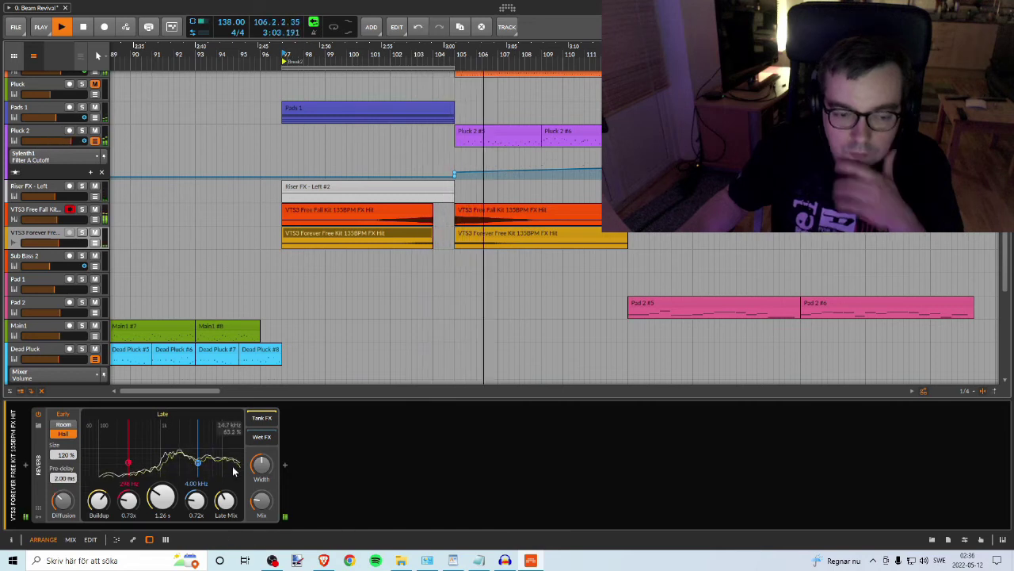
pyautogui.press('space')
# Step: Replay the break from bar 97 and narrow the Reverb's width to about 67.5 %
pyautogui.press('space')
pyautogui.moveTo(267, 469); pyautogui.dragTo(267, 474)
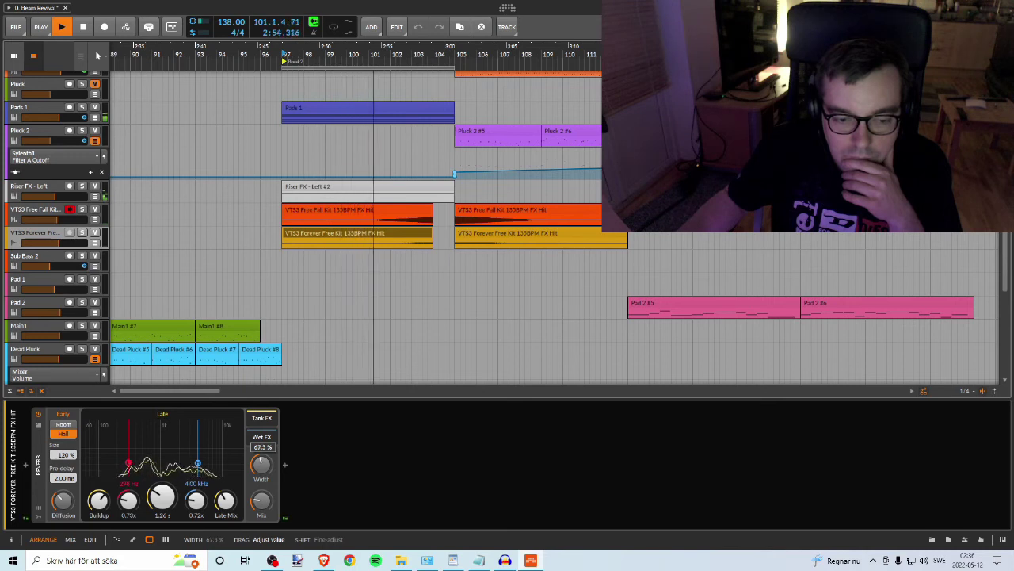
pyautogui.moveTo(268, 474); pyautogui.dragTo(267, 473)
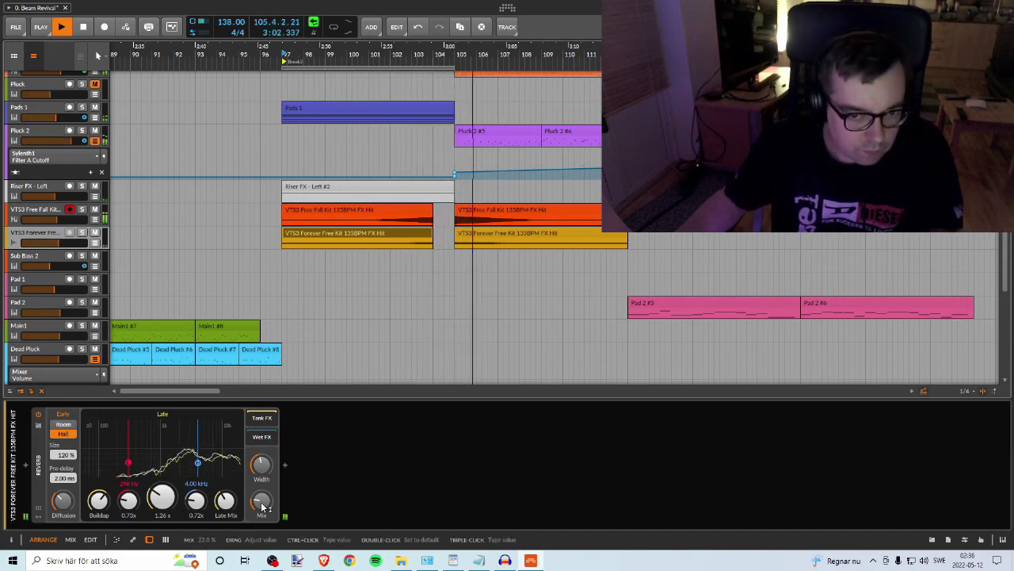
# Step: Replay the break with the Reverb bypassed for comparison, and re-enable it with a lower mix
pyautogui.press('space')
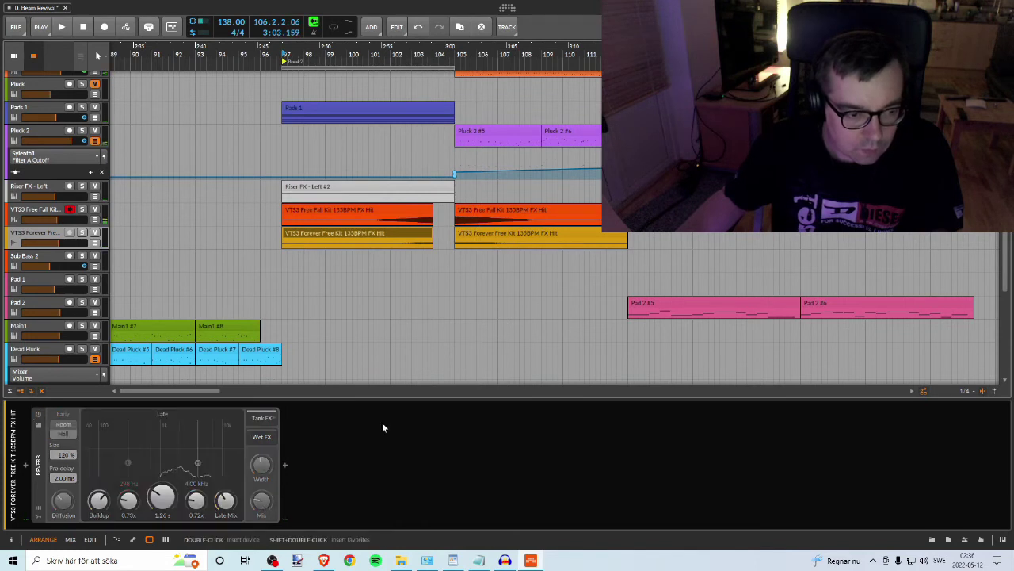
pyautogui.press('space')
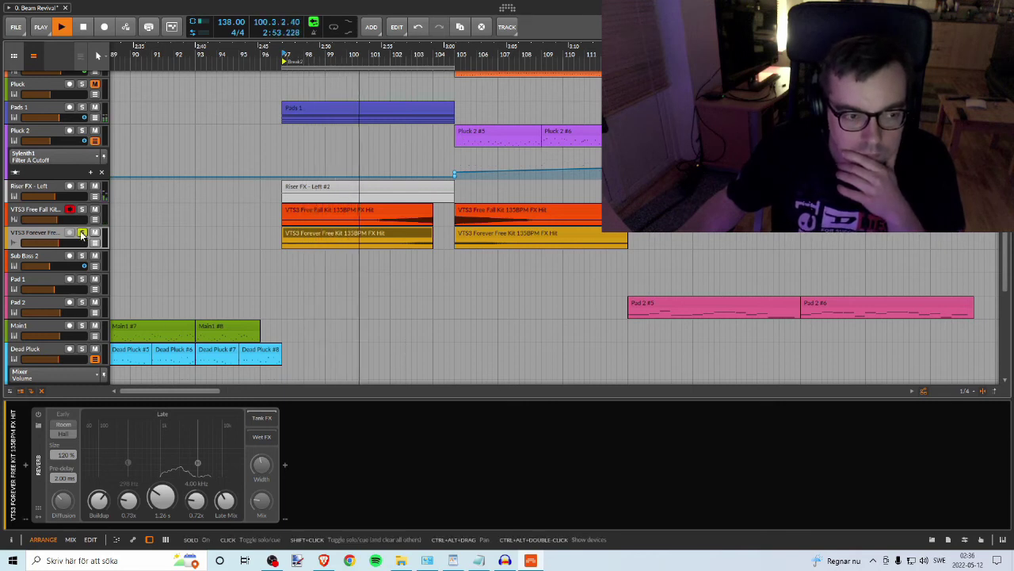
pyautogui.click(38, 414)
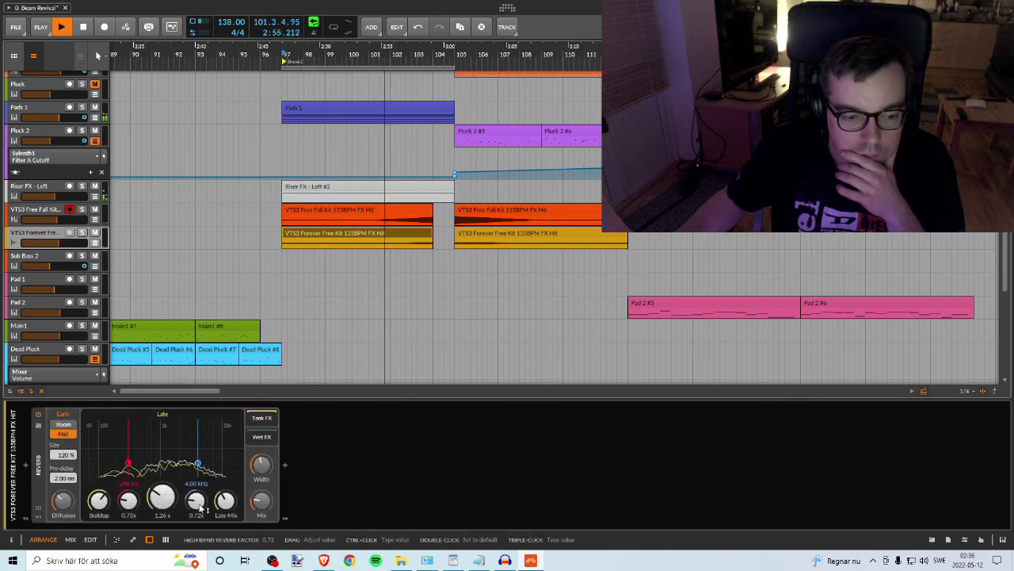
pyautogui.moveTo(262, 502); pyautogui.dragTo(262, 515)
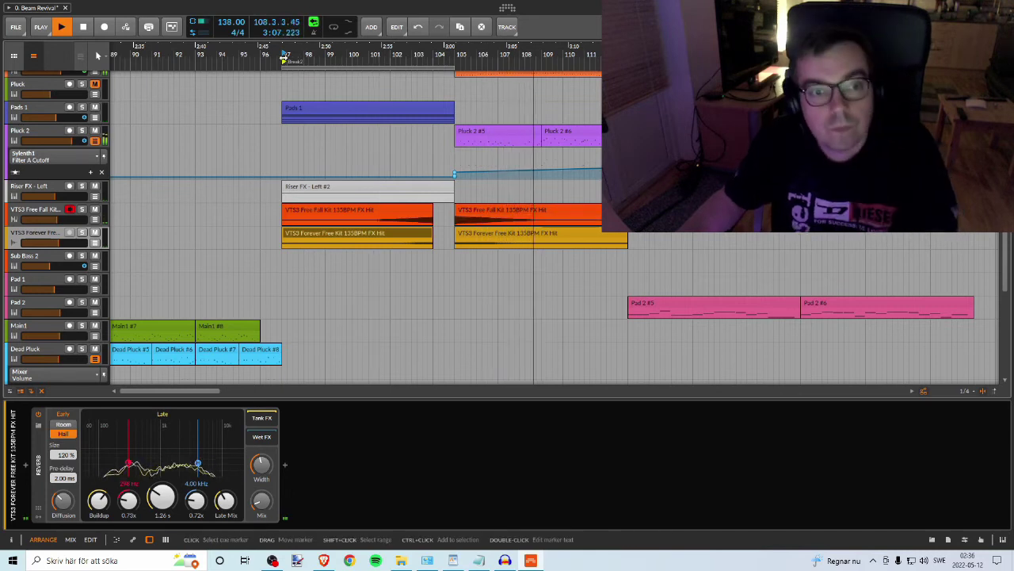
# Step: Replay the break from bar 97, fine-tune the Reverb's mix on the Forever Free hit track, and stop playback
pyautogui.click(284, 58)
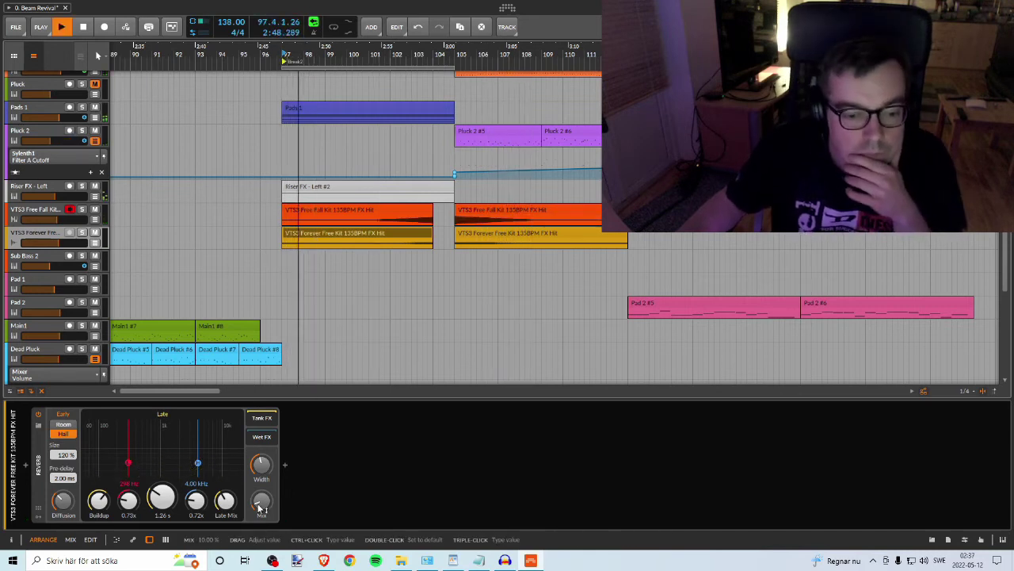
pyautogui.moveTo(262, 508); pyautogui.dragTo(263, 514)
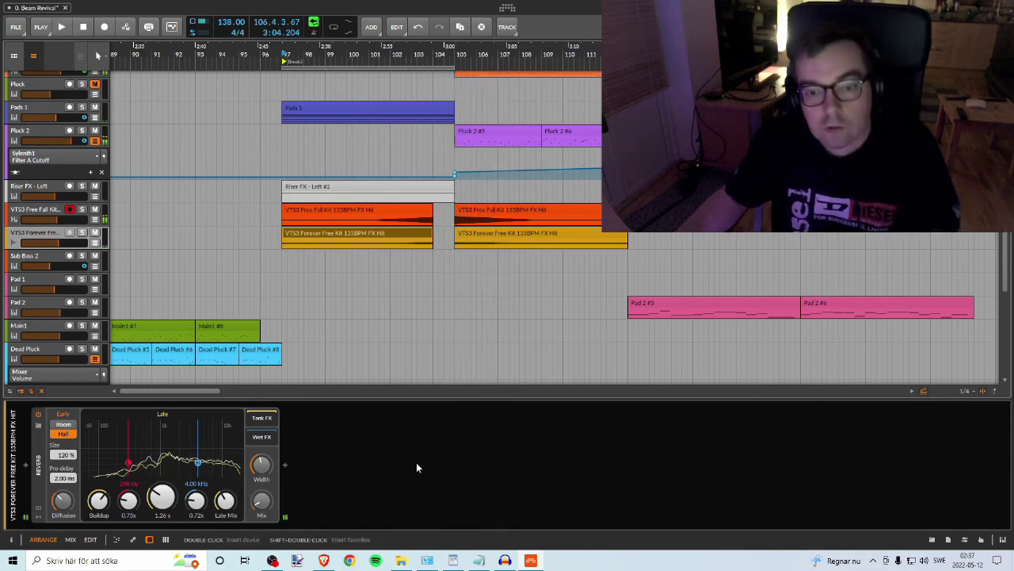
pyautogui.press('space')
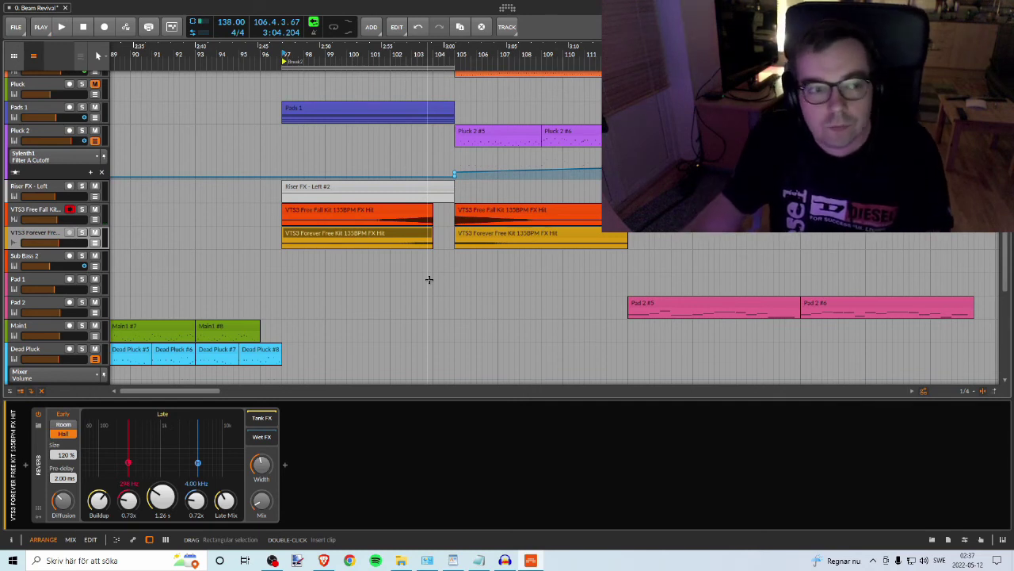
# Step: Look over the tracks and clips arranged around the break from bar 97 to bar 105
pyautogui.hscroll(4, 354, 76)
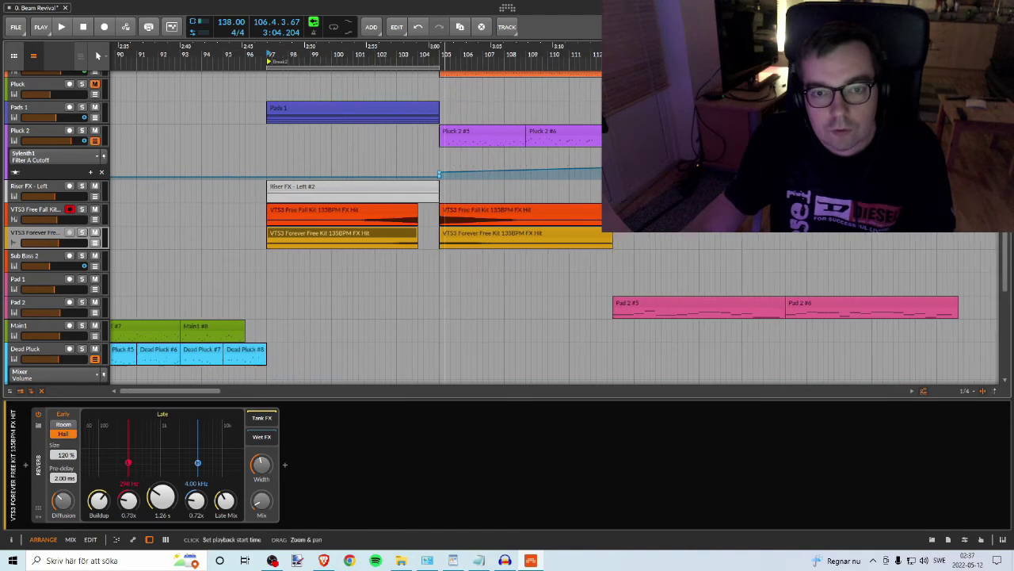
pyautogui.scroll(5, 334, 221)
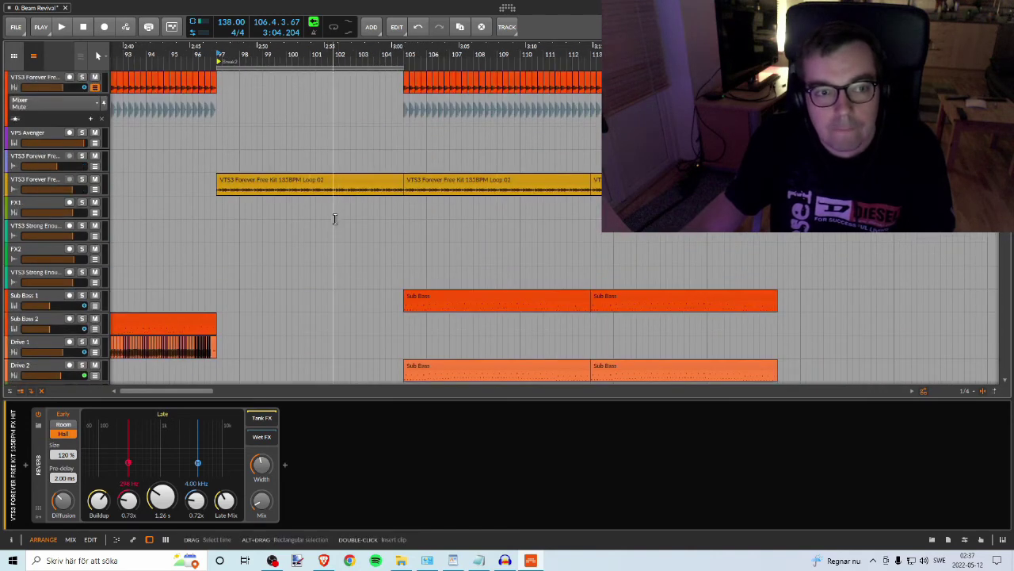
pyautogui.scroll(-6, 335, 220)
pyautogui.scroll(2, 356, 218)
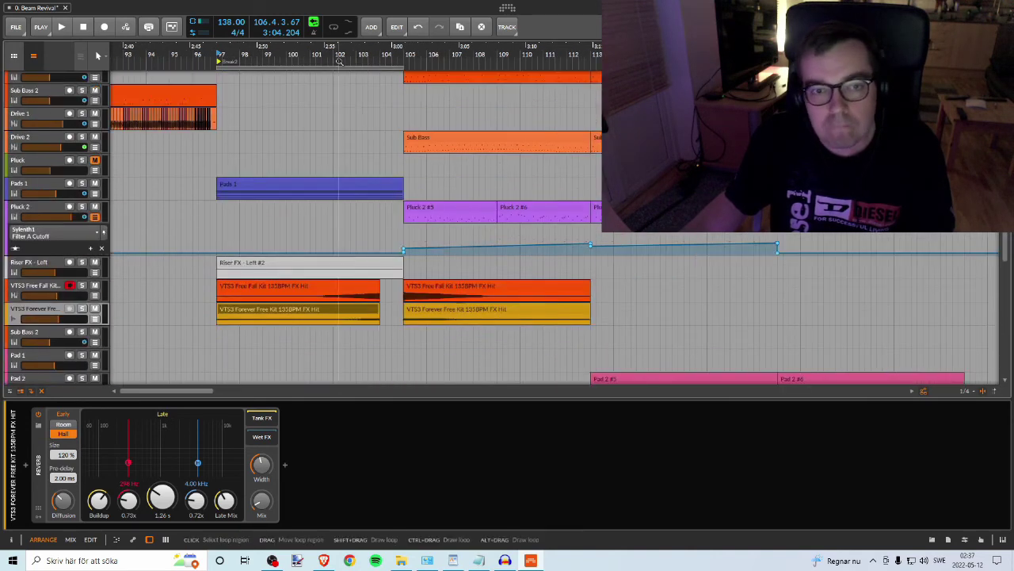
pyautogui.moveTo(339, 61); pyautogui.dragTo(382, 181)
pyautogui.scroll(2, 355, 198)
pyautogui.scroll(-2, 359, 193)
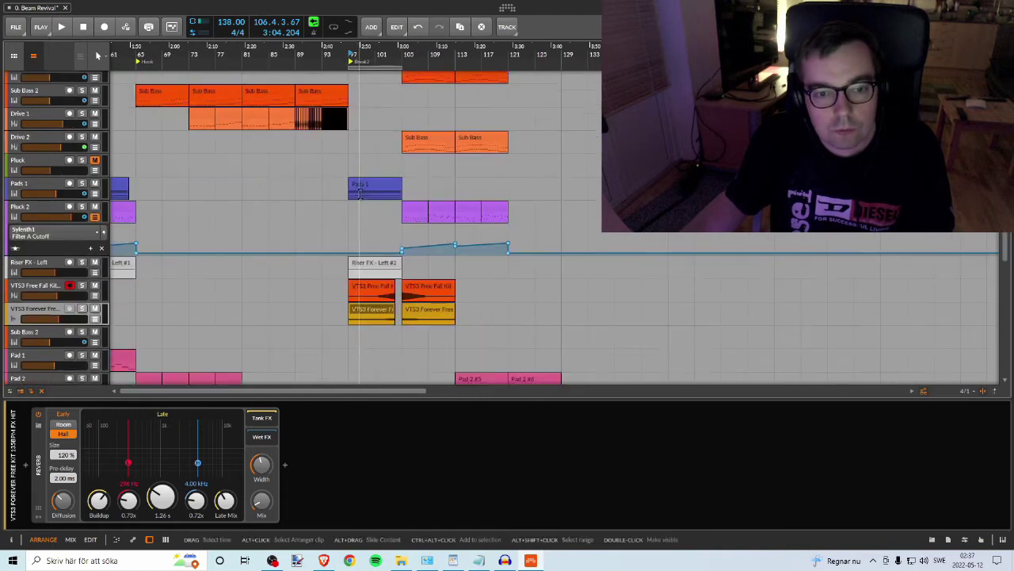
pyautogui.scroll(-2, 359, 194)
pyautogui.scroll(3, 374, 184)
pyautogui.scroll(2, 376, 94)
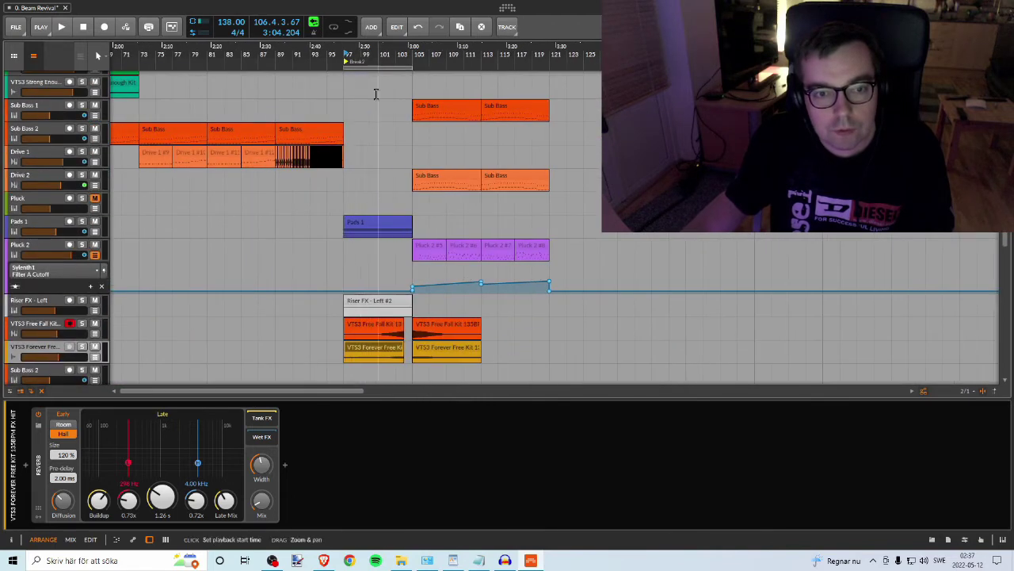
# Step: Play the break from bar 97 while reviewing which tracks have clips there, and stop playback
pyautogui.press('space')
pyautogui.scroll(3, 386, 167)
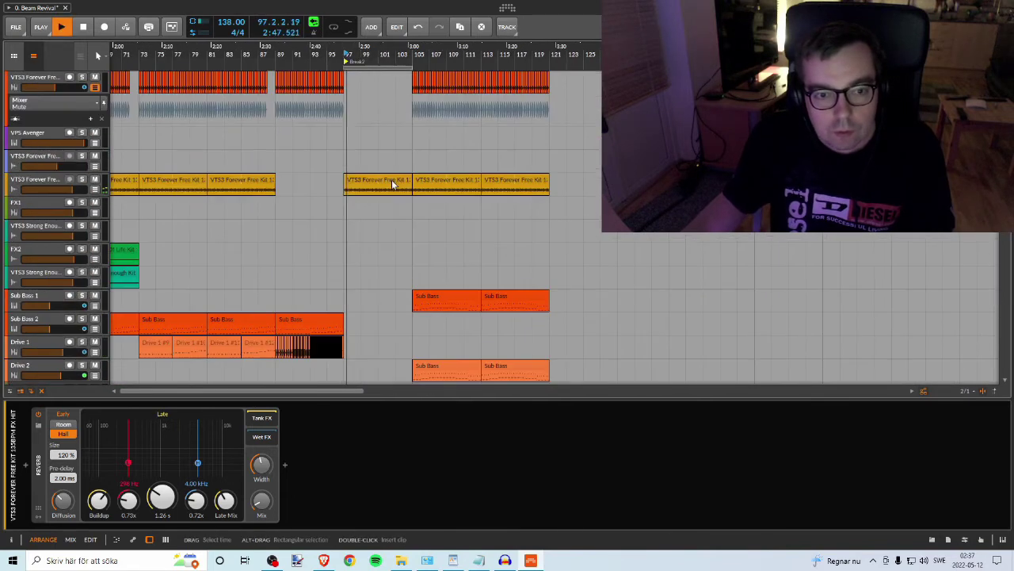
pyautogui.scroll(-5, 386, 168)
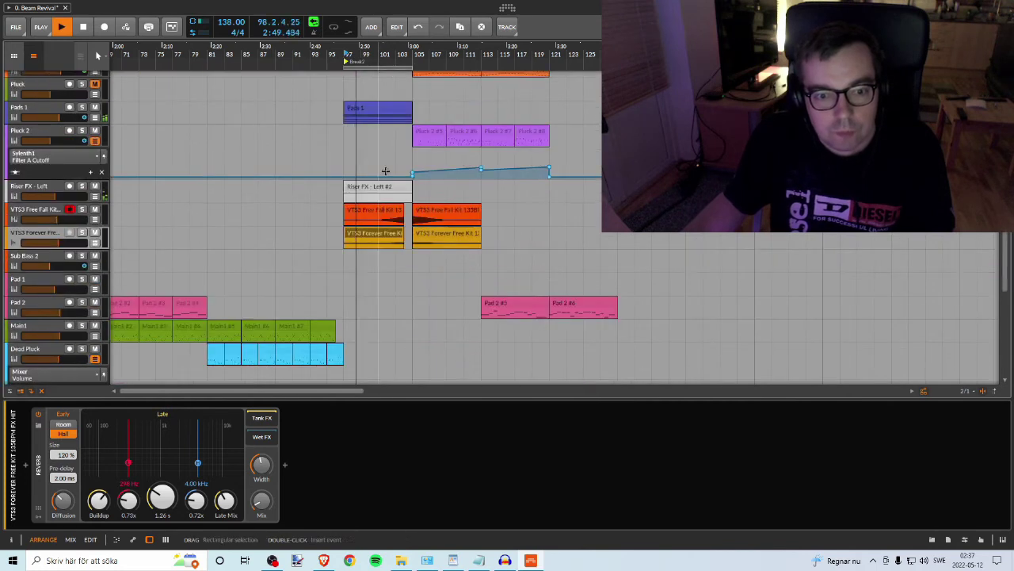
pyautogui.scroll(3, 388, 171)
pyautogui.scroll(-3, 388, 171)
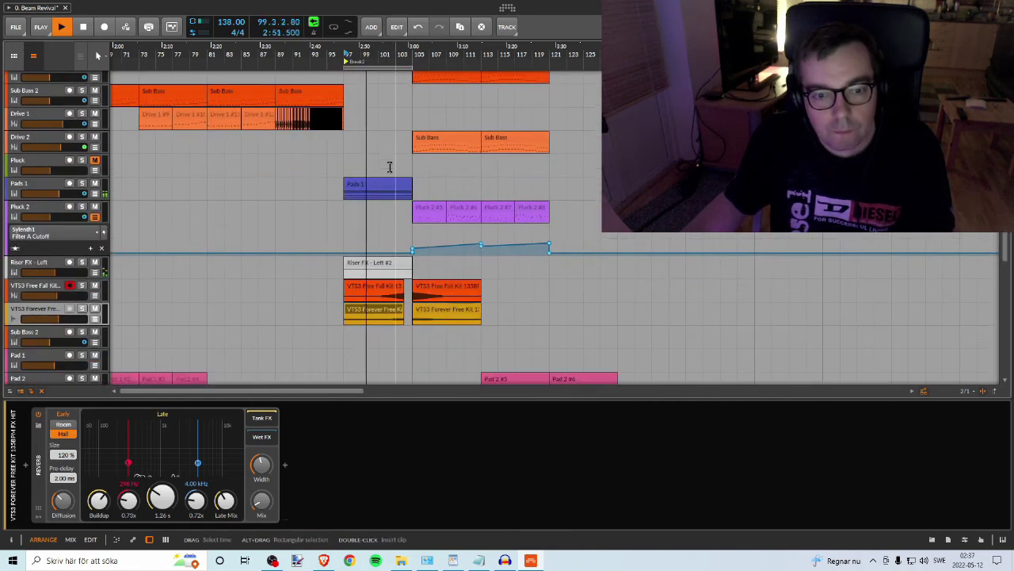
pyautogui.scroll(-3, 389, 166)
pyautogui.scroll(-3, 389, 167)
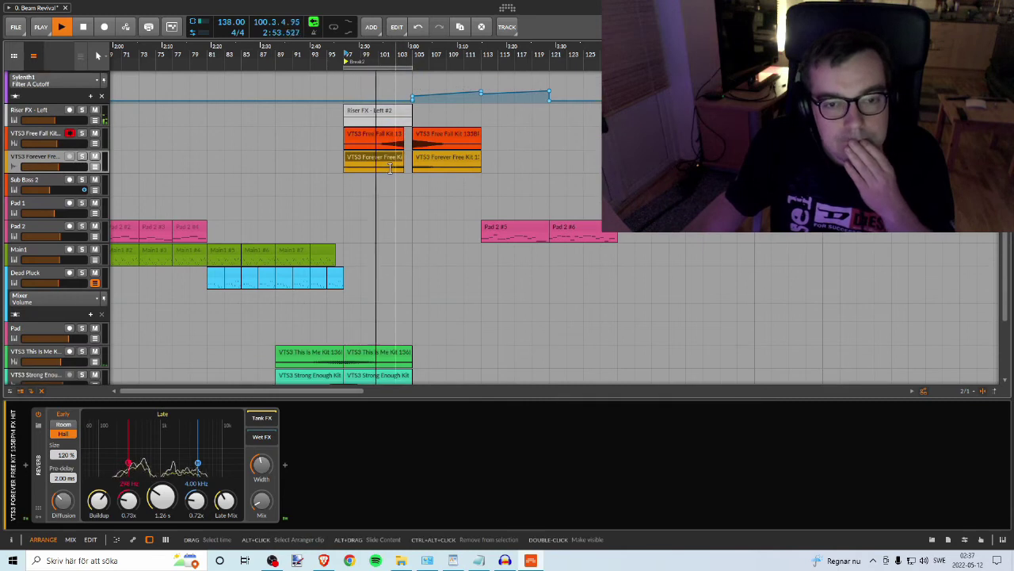
pyautogui.scroll(7, 389, 167)
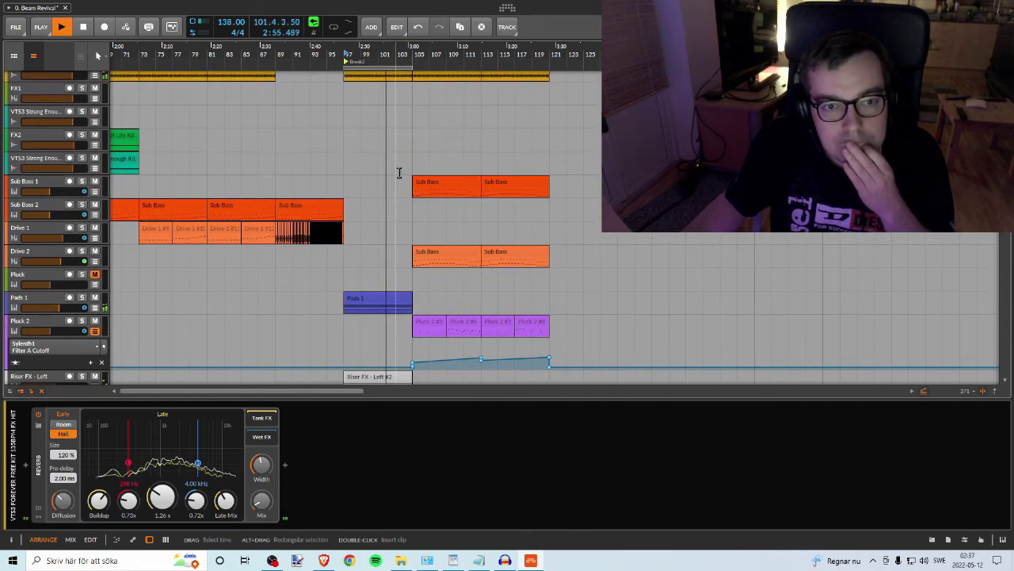
pyautogui.scroll(2, 400, 173)
pyautogui.scroll(-2, 400, 173)
pyautogui.press('space')
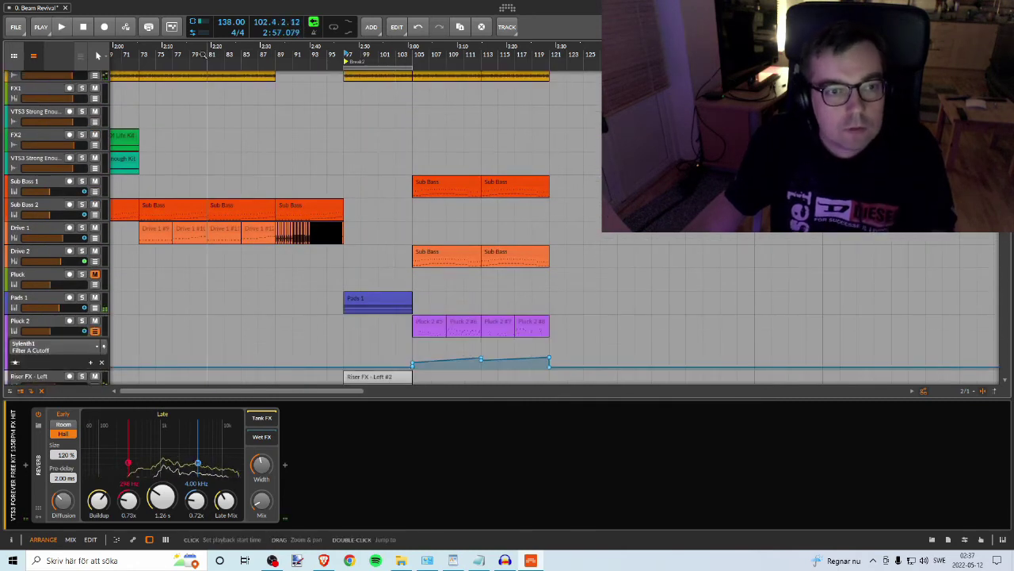
# Step: Copy the VPS Avenger clip from just before the hook to bar 104 so it ends at bar 105
pyautogui.moveTo(203, 54); pyautogui.dragTo(555, 60)
pyautogui.scroll(3, 352, 145)
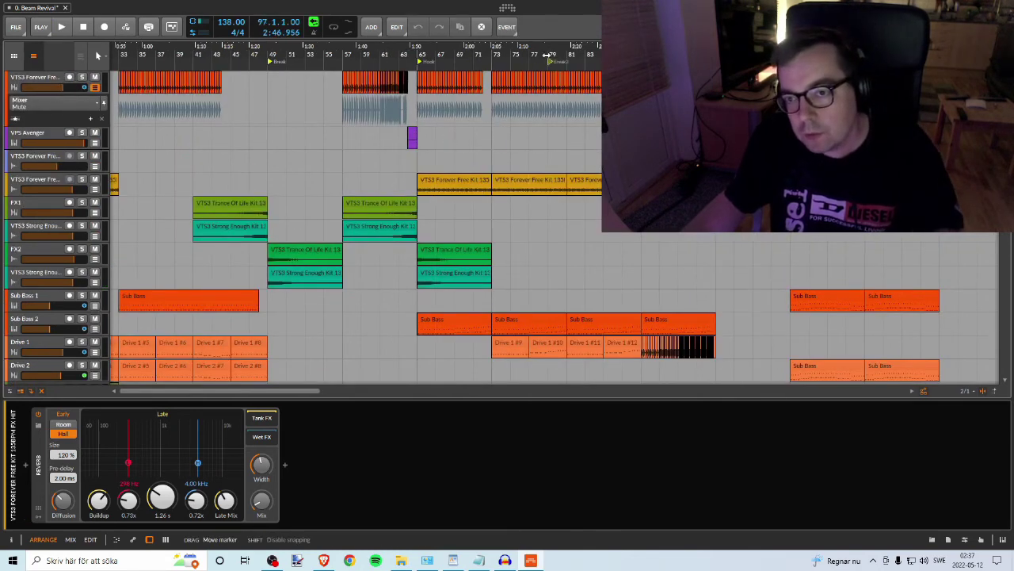
pyautogui.hscroll(4, 466, 240)
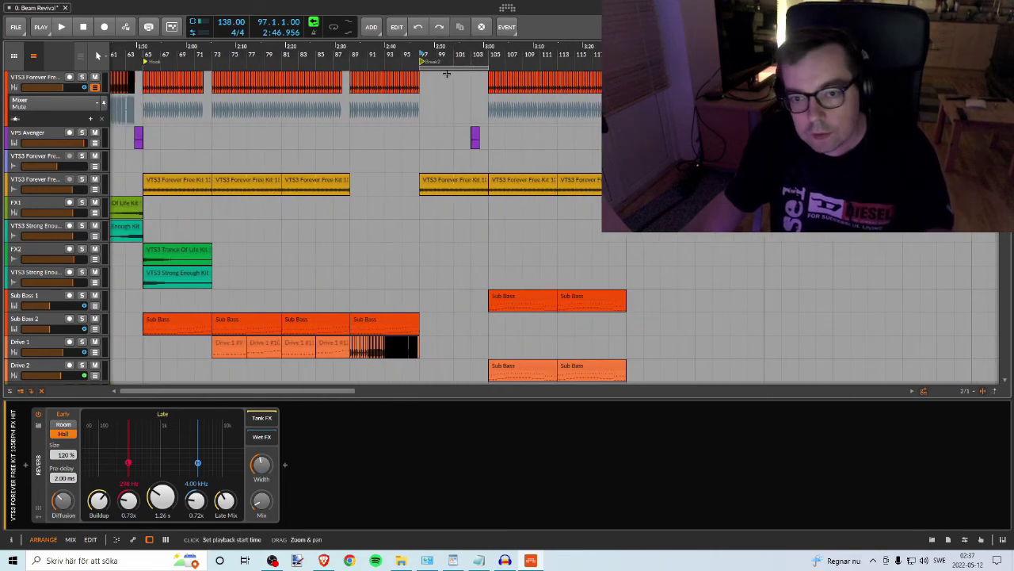
pyautogui.scroll(-4, 466, 240)
pyautogui.scroll(4, 466, 240)
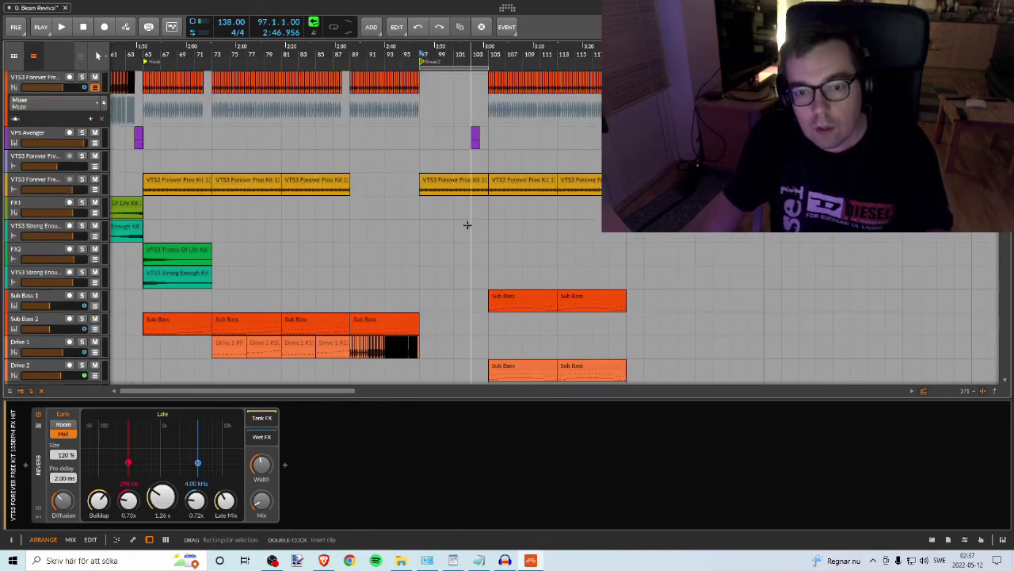
pyautogui.moveTo(475, 134); pyautogui.dragTo(486, 133)
pyautogui.moveTo(491, 52); pyautogui.dragTo(496, 130)
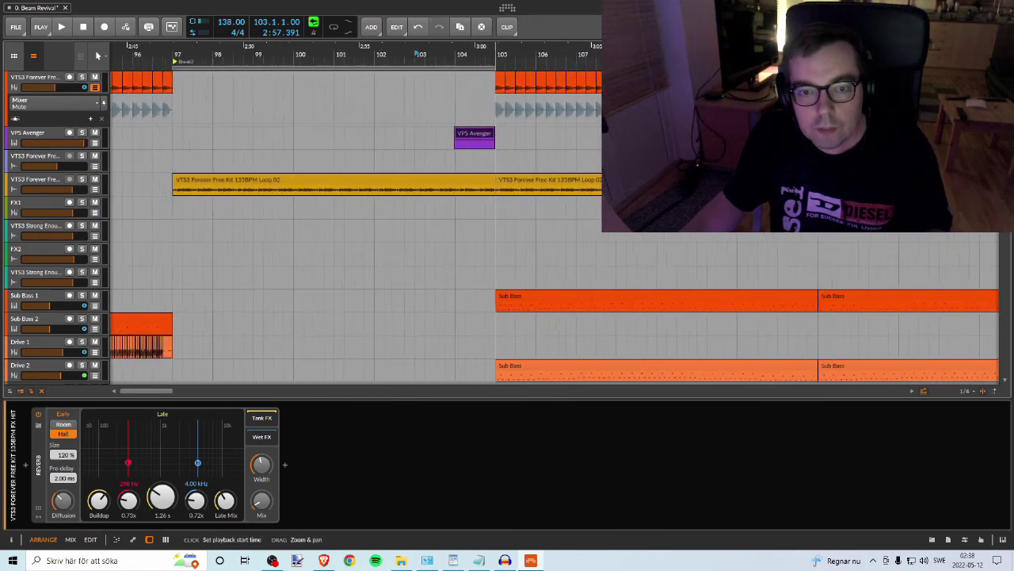
pyautogui.moveTo(495, 82); pyautogui.dragTo(517, 87)
pyautogui.moveTo(493, 134); pyautogui.dragTo(496, 134)
# Step: Play from bar 97 through the transition into the following section, review the arrangement there, and stop playback
pyautogui.press('space')
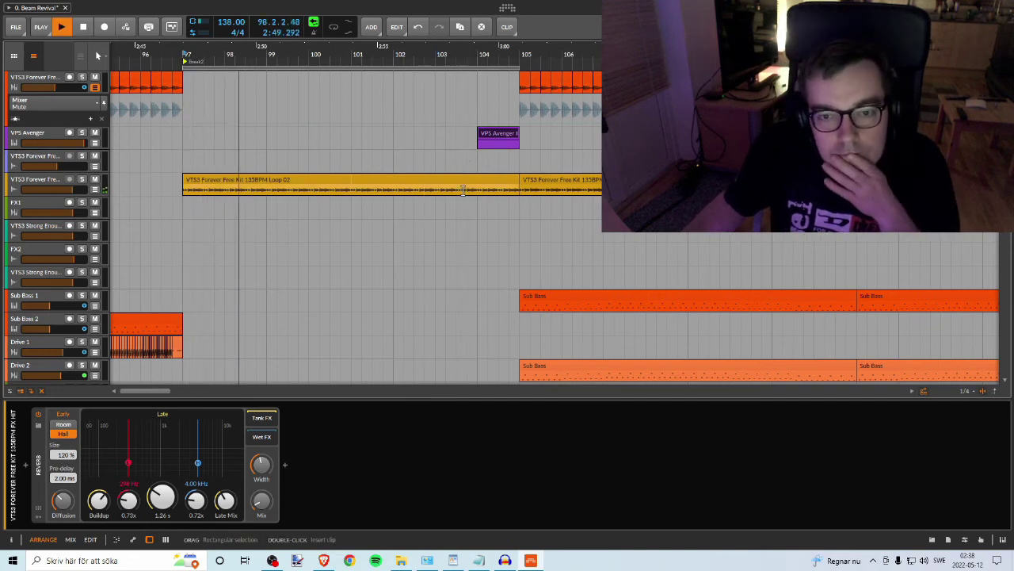
pyautogui.scroll(-5, 463, 190)
pyautogui.scroll(4, 456, 186)
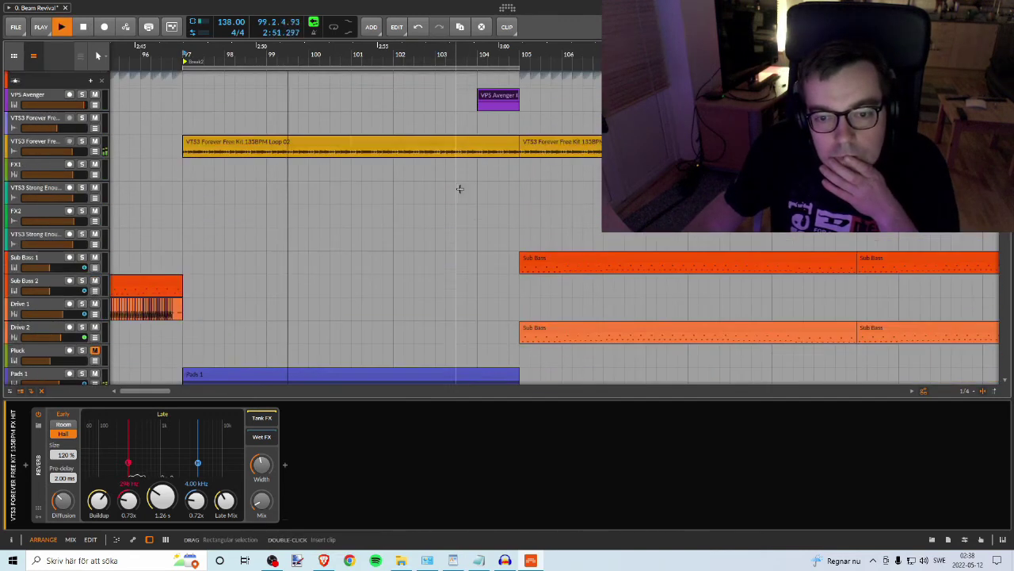
pyautogui.scroll(-4, 460, 189)
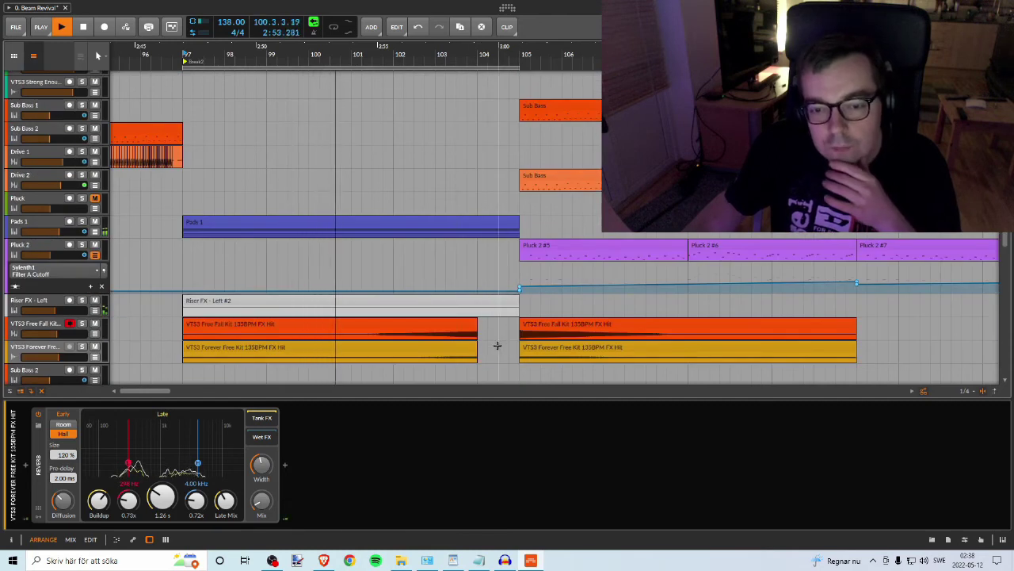
pyautogui.scroll(5, 497, 342)
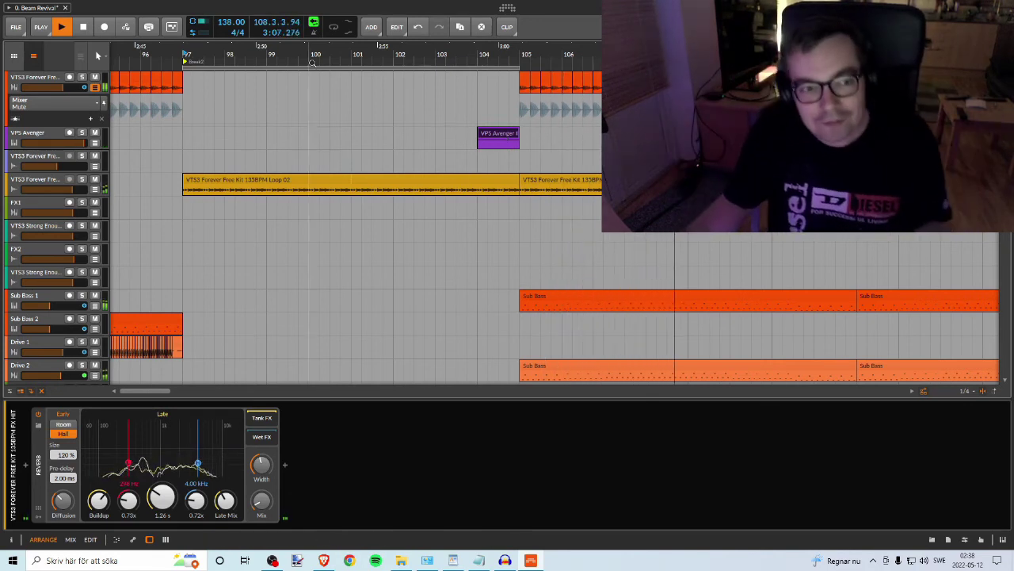
pyautogui.moveTo(295, 52); pyautogui.dragTo(295, 27)
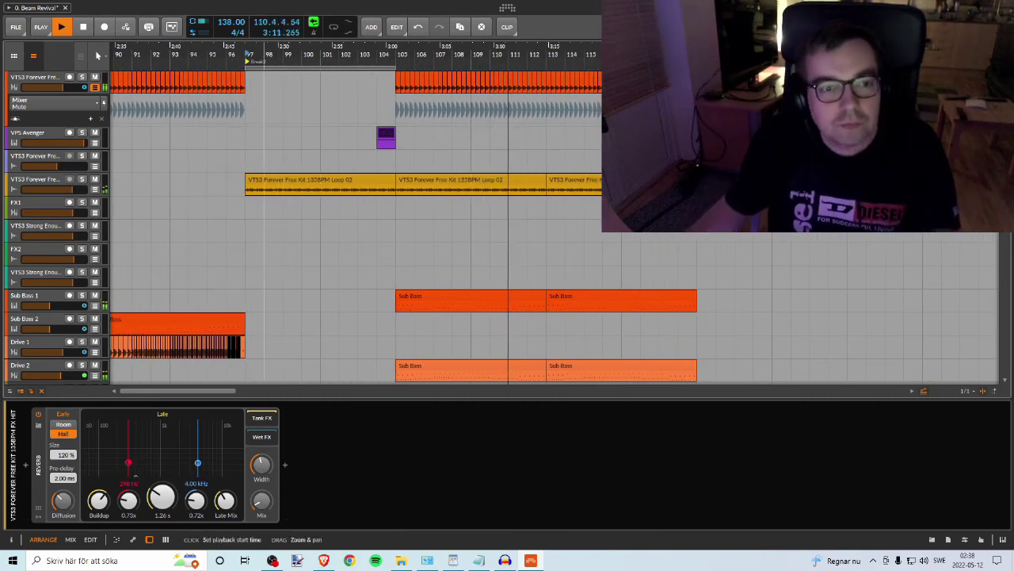
pyautogui.moveTo(263, 54); pyautogui.dragTo(522, 56)
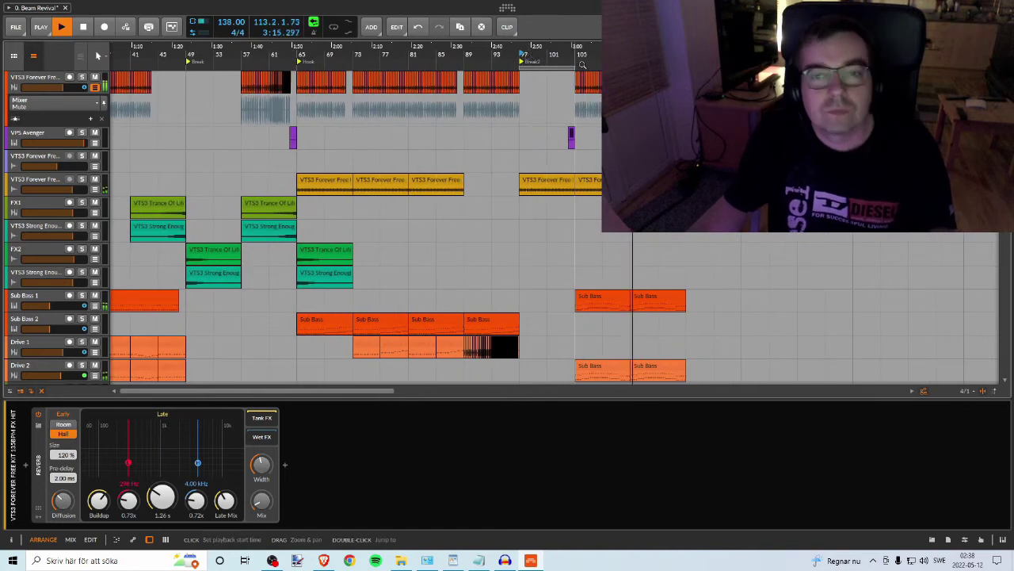
pyautogui.scroll(-3, 606, 110)
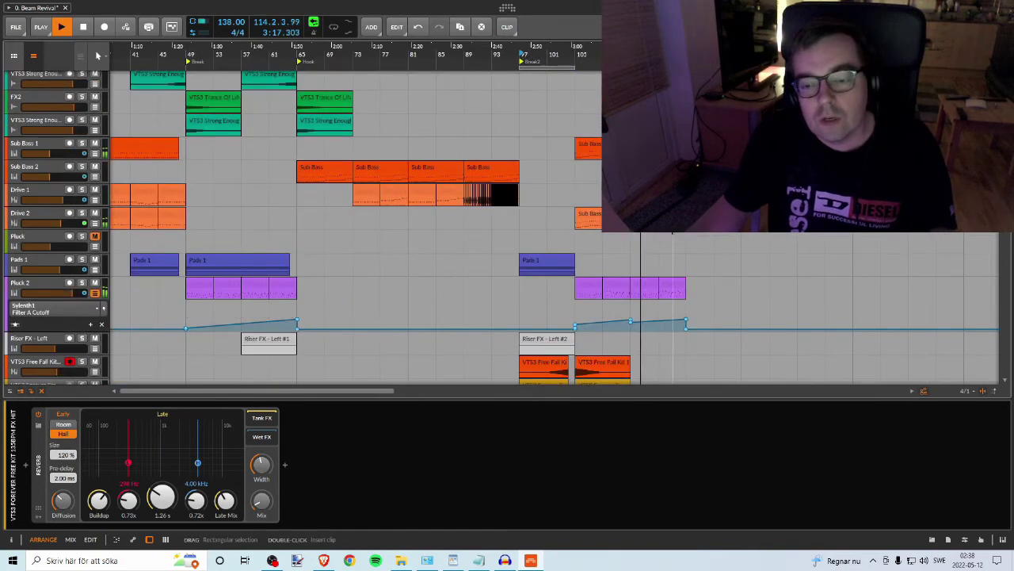
pyautogui.scroll(-3, 638, 302)
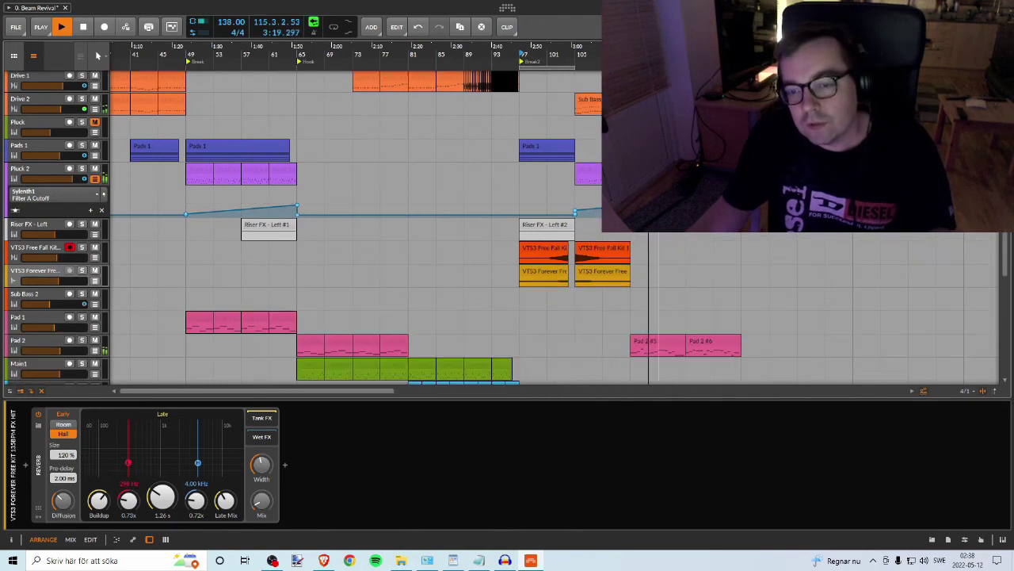
pyautogui.moveTo(703, 55); pyautogui.dragTo(704, 131)
pyautogui.press('space')
# Step: Move the Pad 2 #5 and Pad 2 #6 clips from bar 113 to start at bar 121
pyautogui.click(605, 341)
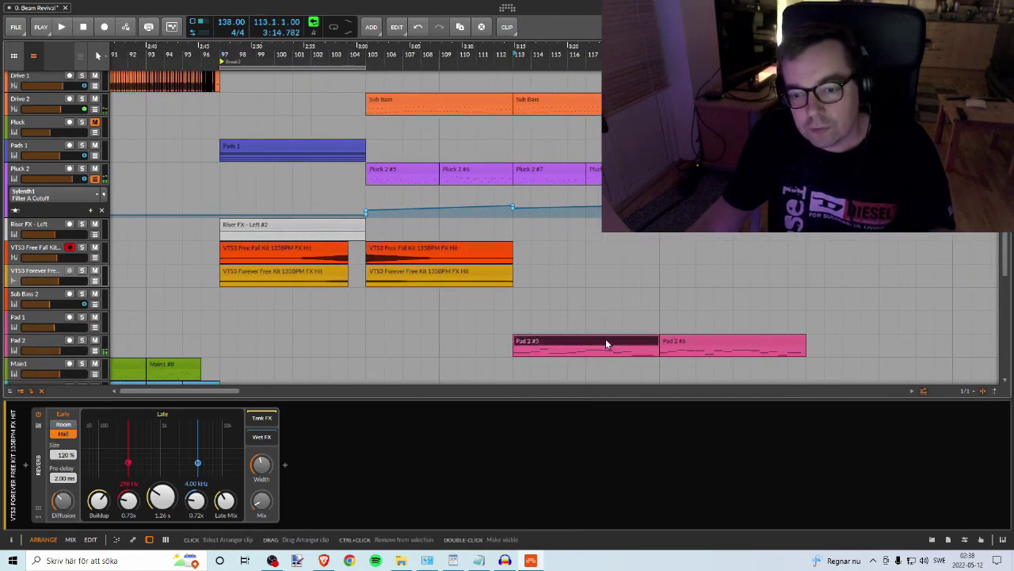
pyautogui.keyDown('shift'); pyautogui.click(672, 345); pyautogui.keyUp('shift')
pyautogui.moveTo(590, 343); pyautogui.dragTo(737, 343)
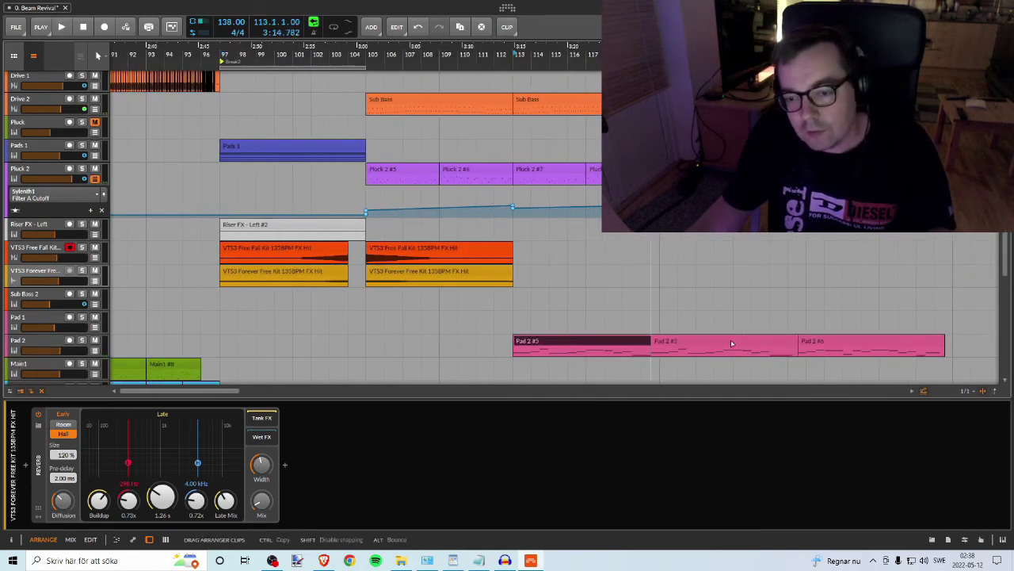
# Step: Duplicate the four Pluck 2 clips from bars 105 to 121, together with their filter cutoff automation, to bar 121
pyautogui.moveTo(520, 66); pyautogui.dragTo(445, 32)
pyautogui.click(388, 169)
pyautogui.keyDown('shift'); pyautogui.click(496, 172); pyautogui.keyUp('shift')
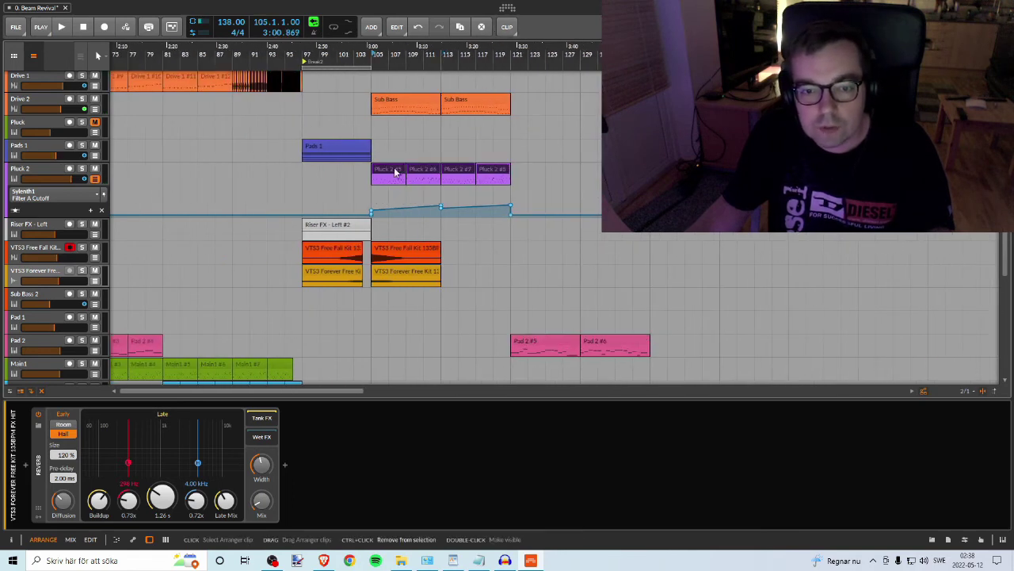
pyautogui.keyDown('ctrl'); pyautogui.moveTo(395, 172); pyautogui.dragTo(532, 175); pyautogui.keyUp('ctrl')
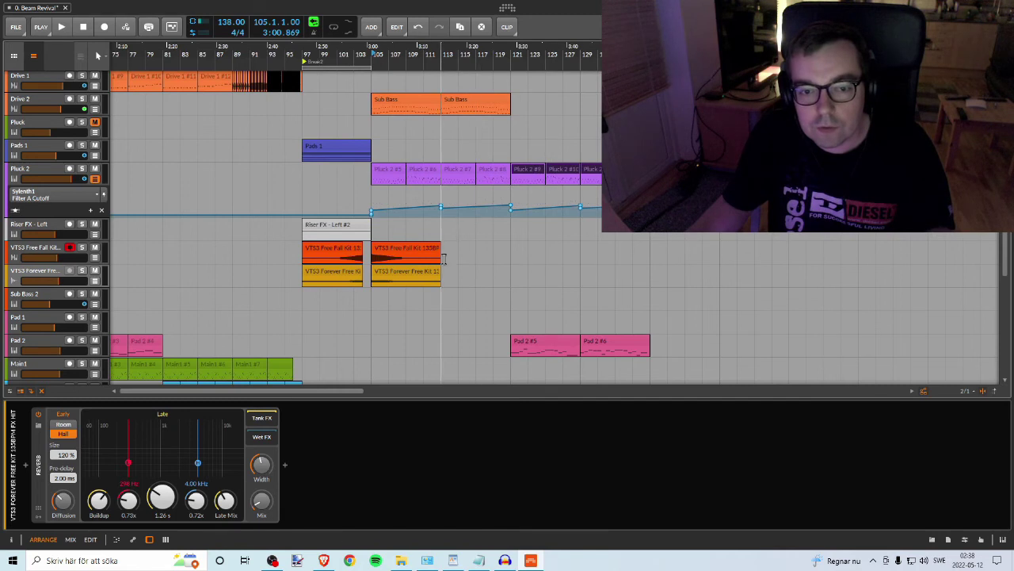
# Step: Duplicate the Sub Bass clips at bars 105 to 121 on the Sub Bass 1 and Drive 2 tracks to bar 121
pyautogui.scroll(2, 439, 288)
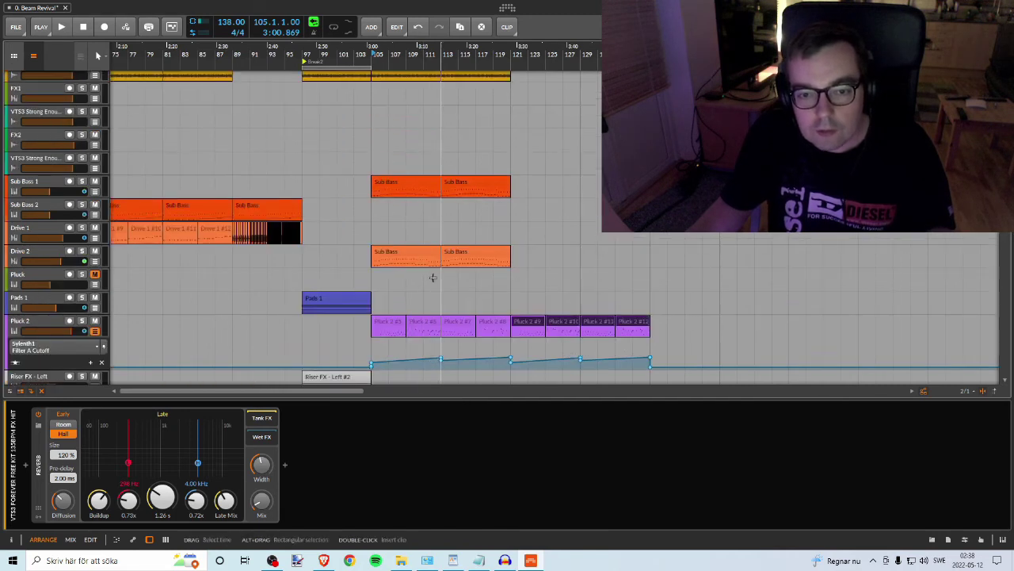
pyautogui.click(435, 192)
pyautogui.keyDown('shift'); pyautogui.click(467, 251); pyautogui.keyUp('shift')
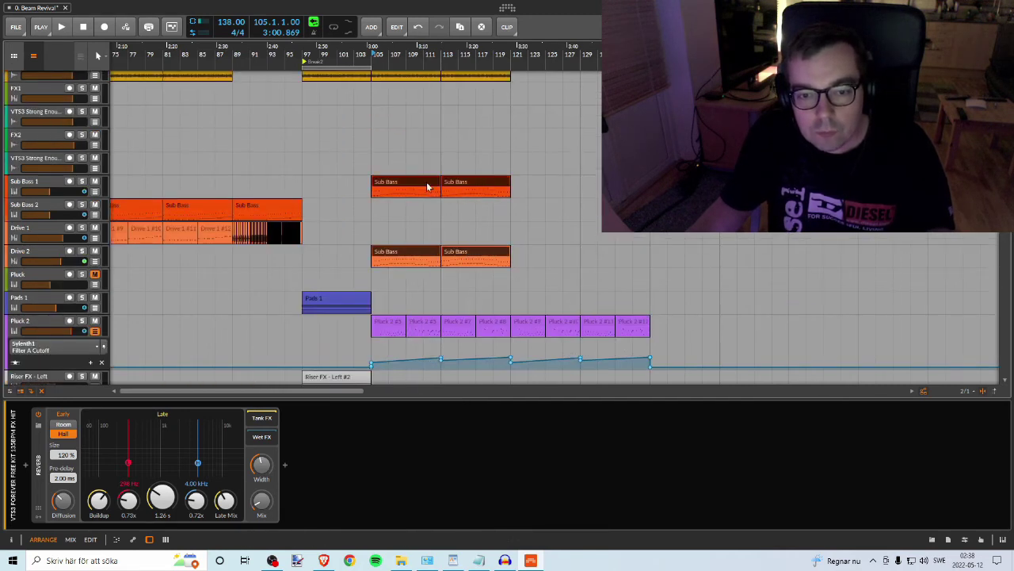
pyautogui.moveTo(405, 179); pyautogui.dragTo(545, 181)
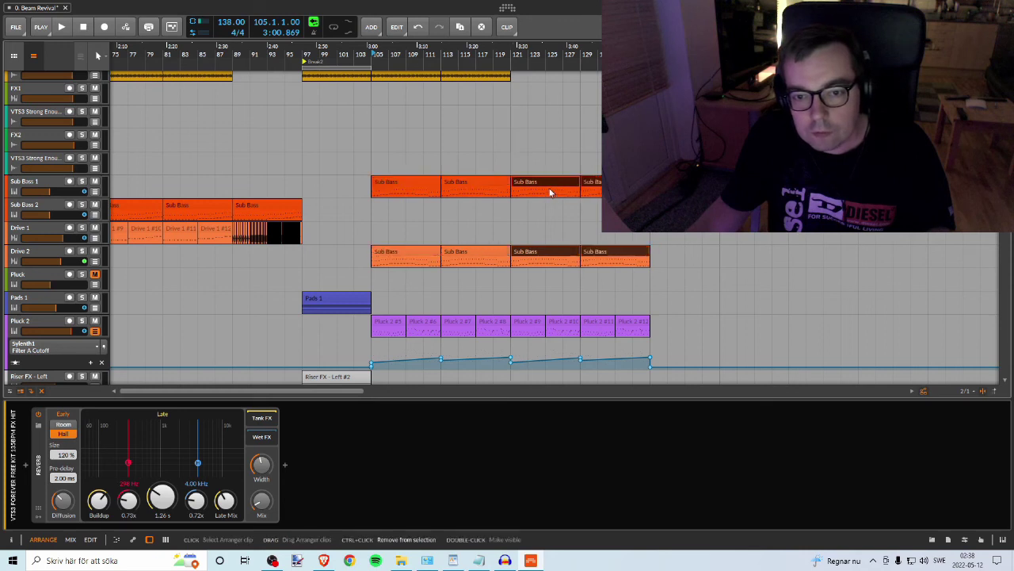
# Step: Duplicate the two VTS3 Forever Free Kit 135BPM Loop 02 clips at bars 105 to 121 to bar 121
pyautogui.scroll(5, 490, 191)
pyautogui.click(451, 183)
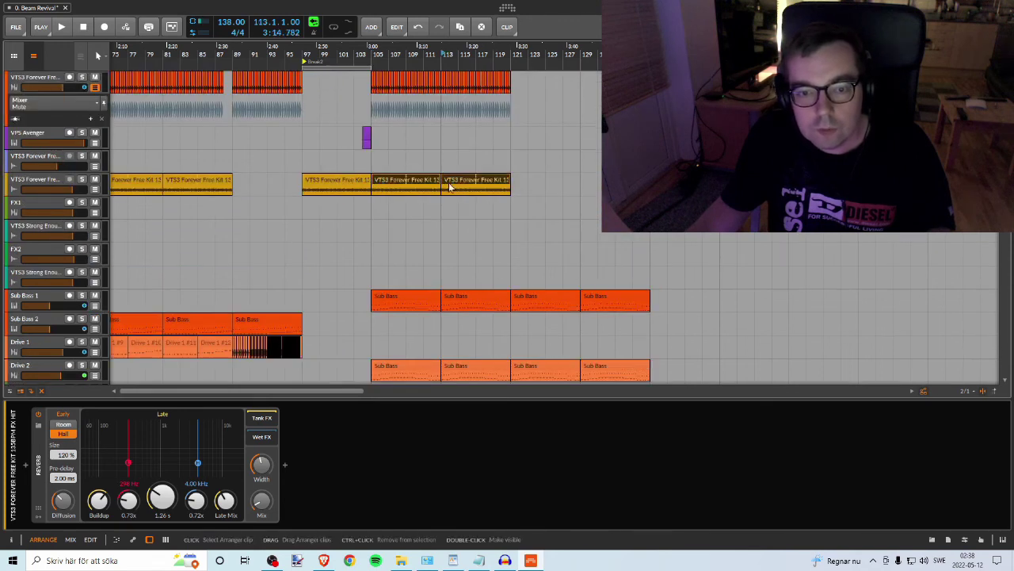
pyautogui.moveTo(530, 181); pyautogui.dragTo(545, 183)
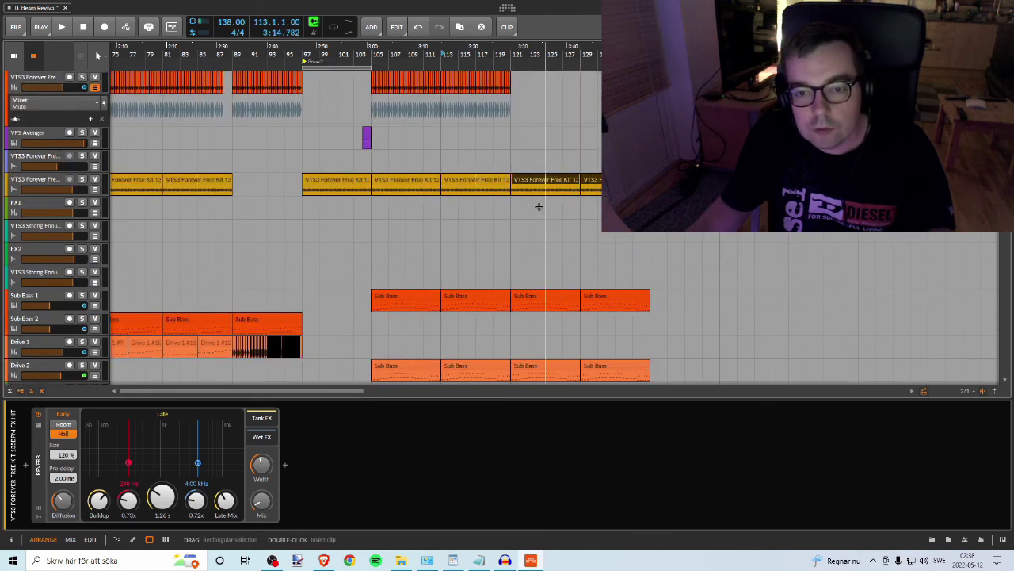
# Step: Duplicate the clips at bars 105 to 121 on the topmost VTS3 Forever Free track to bar 121
pyautogui.scroll(4, 515, 77)
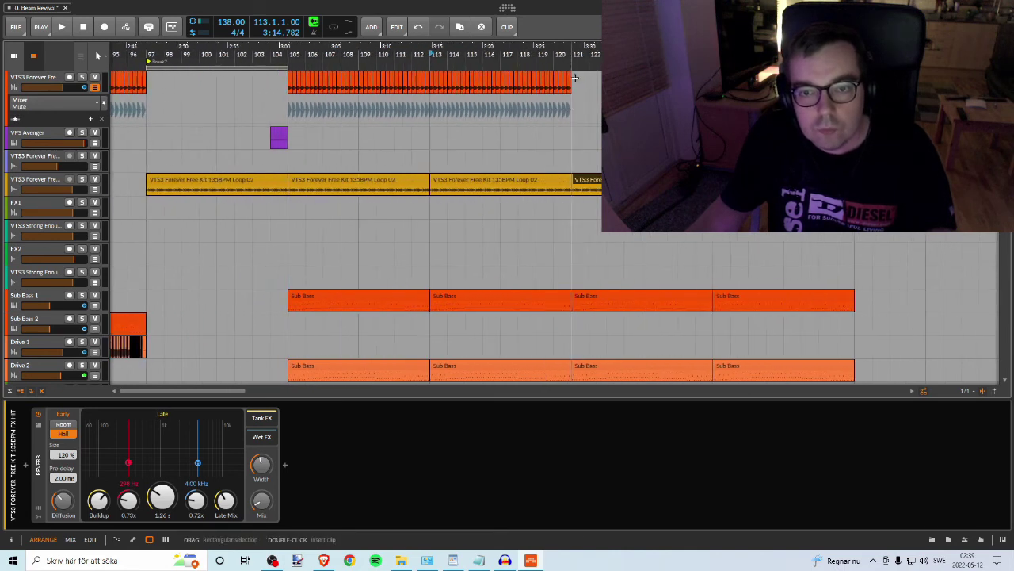
pyautogui.moveTo(575, 77); pyautogui.dragTo(290, 88)
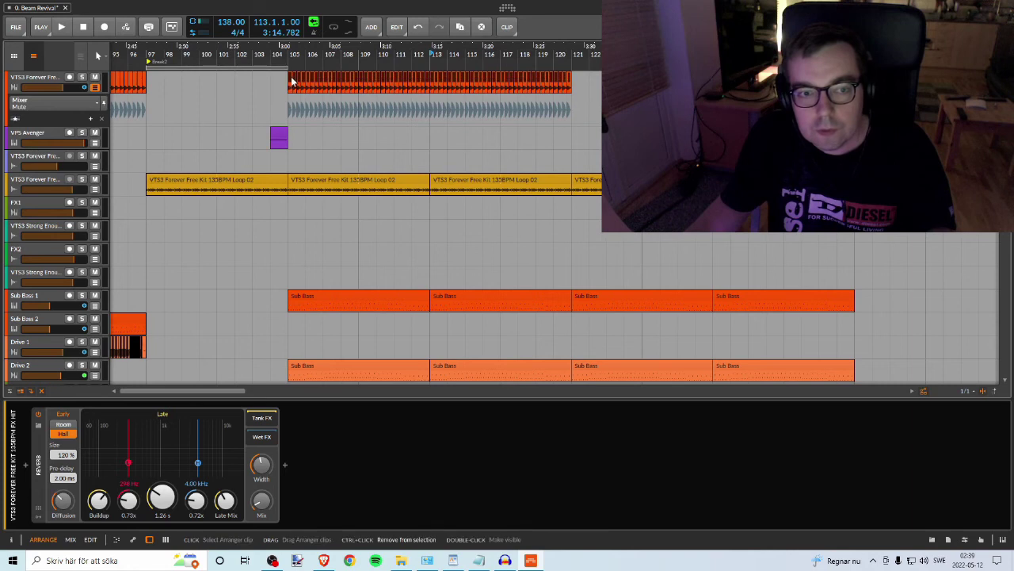
pyautogui.moveTo(579, 86); pyautogui.dragTo(593, 129)
# Step: Look over the extended arrangement and save the Beam Revival project
pyautogui.scroll(-5, 584, 108)
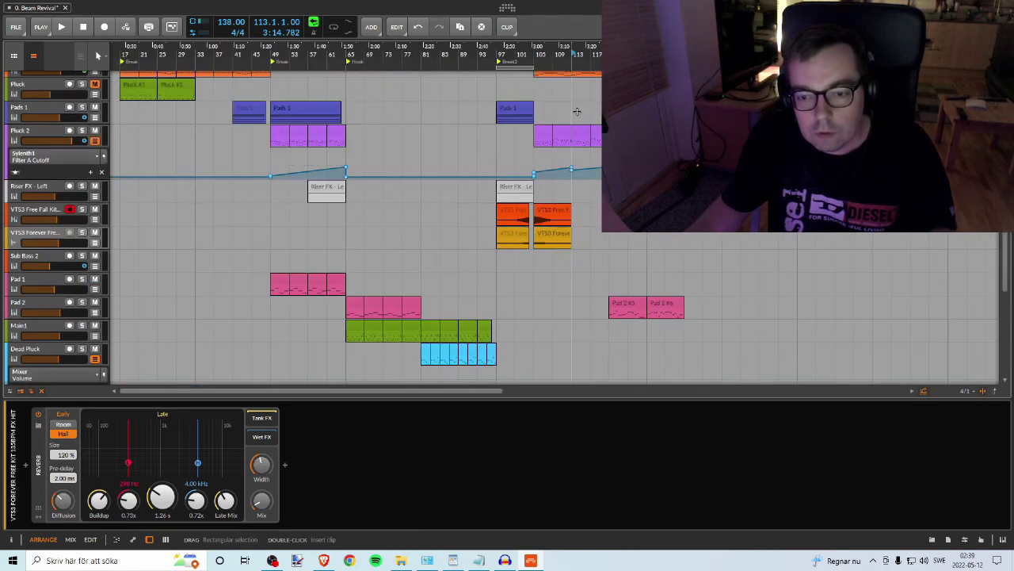
pyautogui.scroll(5, 578, 109)
pyautogui.scroll(-3, 647, 227)
pyautogui.scroll(3, 646, 228)
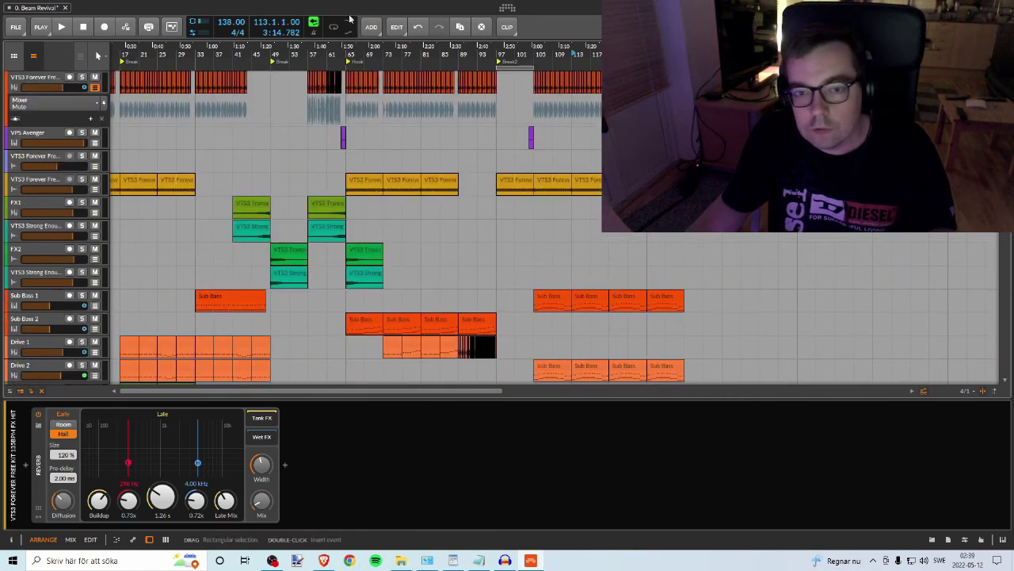
pyautogui.moveTo(250, 54); pyautogui.dragTo(328, 53)
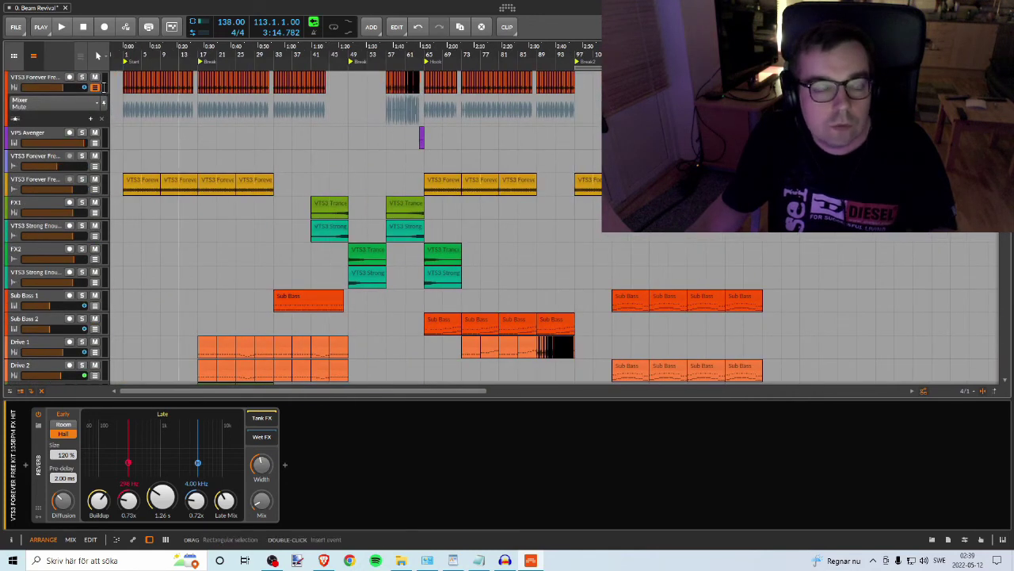
pyautogui.click(16, 27)
pyautogui.click(44, 77)
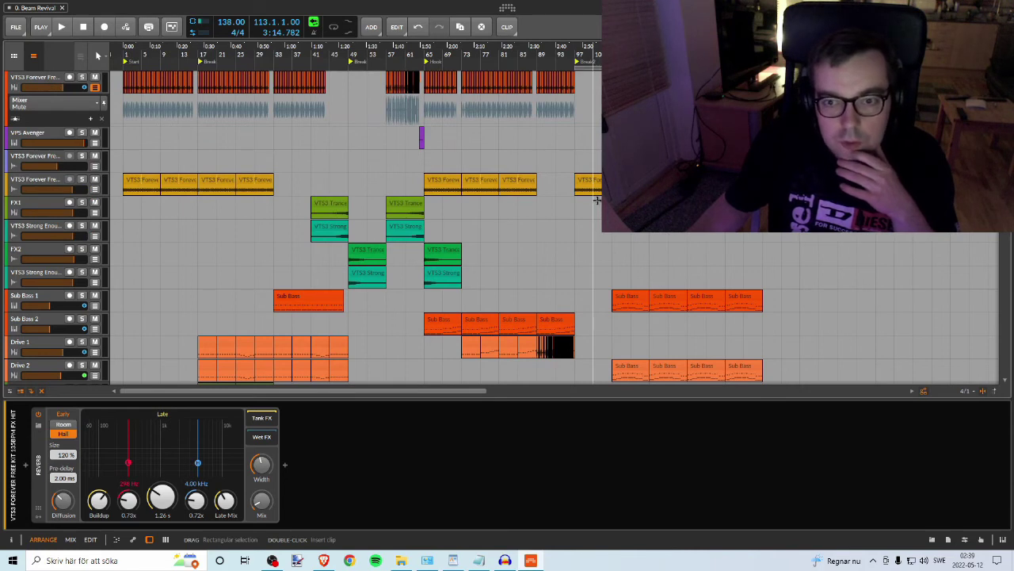
# Step: Examine which tracks carry clips in each section of the arrangement, from the start through the second break
pyautogui.scroll(-5, 574, 227)
pyautogui.scroll(5, 573, 226)
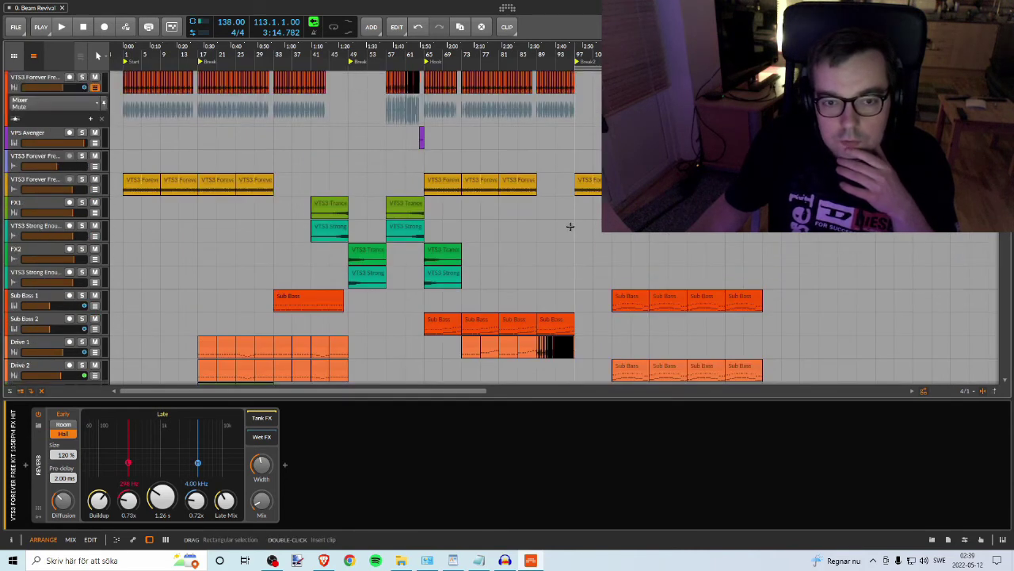
pyautogui.scroll(-6, 564, 223)
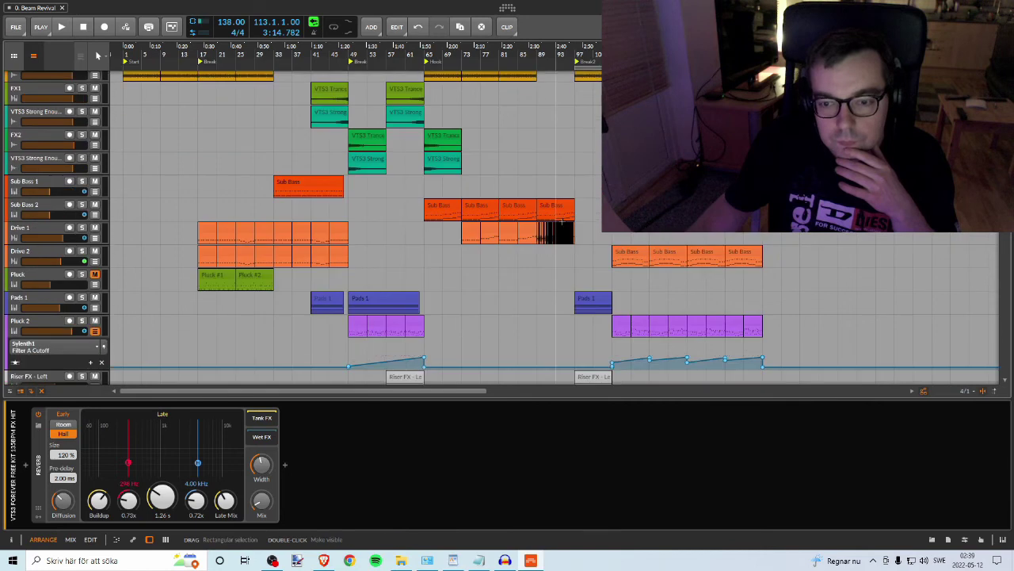
pyautogui.scroll(6, 563, 225)
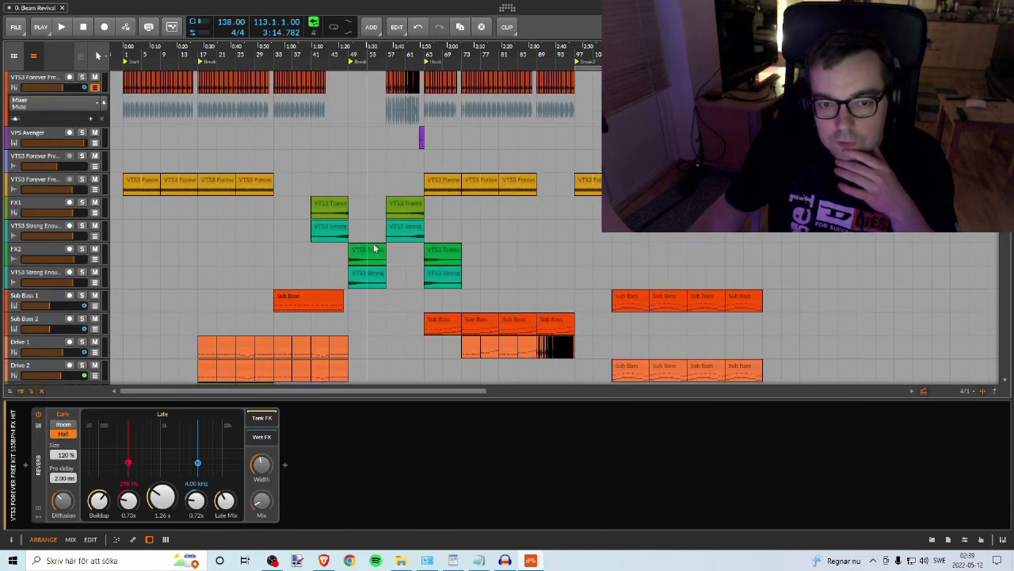
pyautogui.scroll(-5, 614, 269)
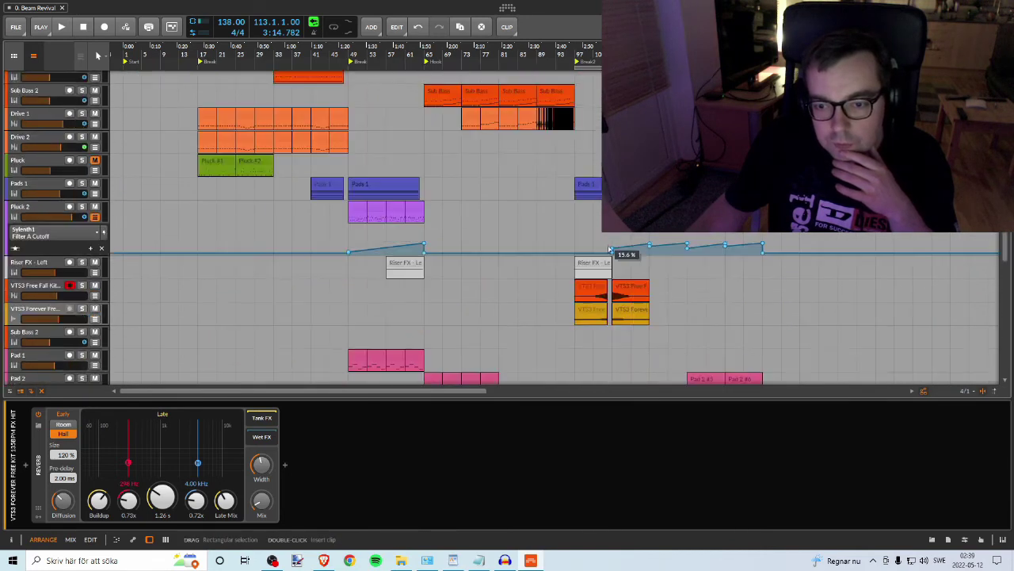
pyautogui.scroll(5, 638, 266)
pyautogui.scroll(-5, 636, 261)
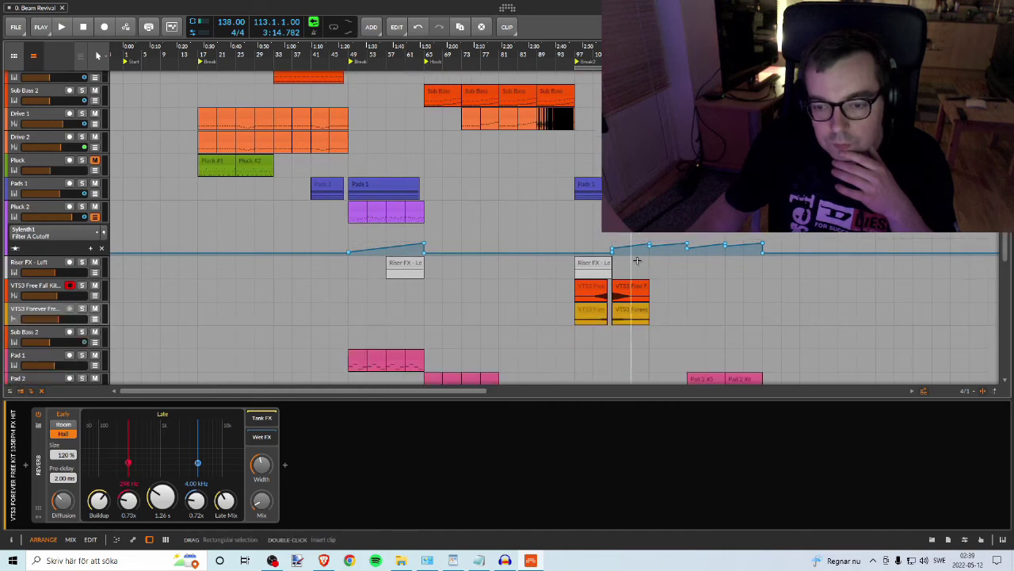
pyautogui.scroll(5, 638, 262)
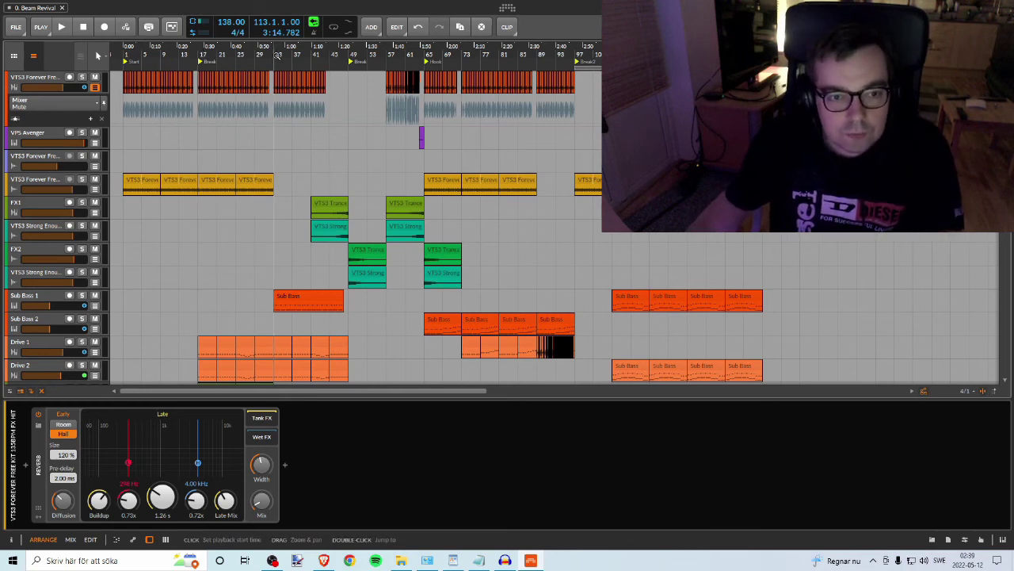
# Step: Play the arrangement from bar 33, skip ahead to bar 41, and look over the tracks leading into the first break
pyautogui.click(276, 54)
pyautogui.press('space')
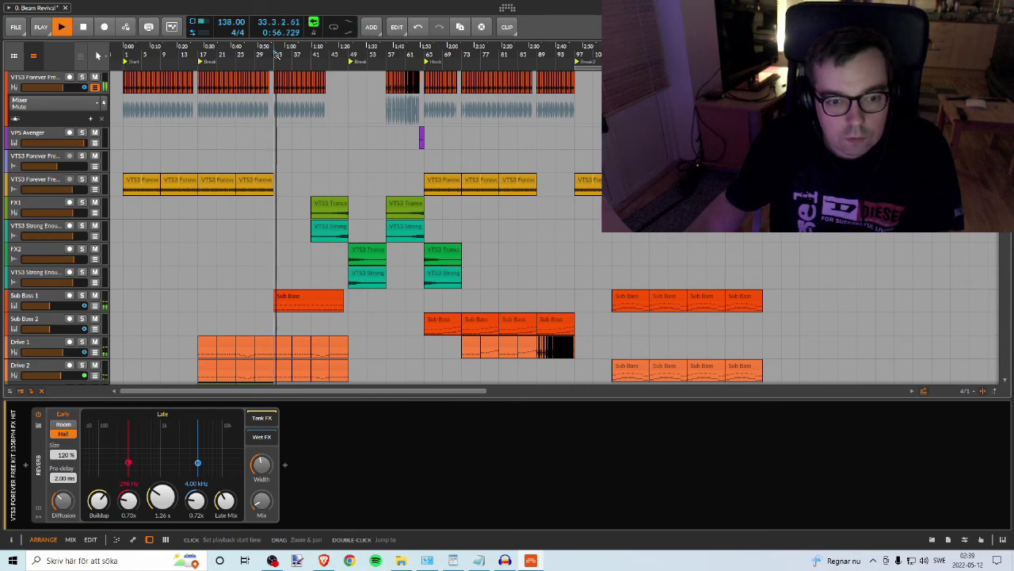
pyautogui.scroll(-5, 308, 184)
pyautogui.scroll(3, 308, 185)
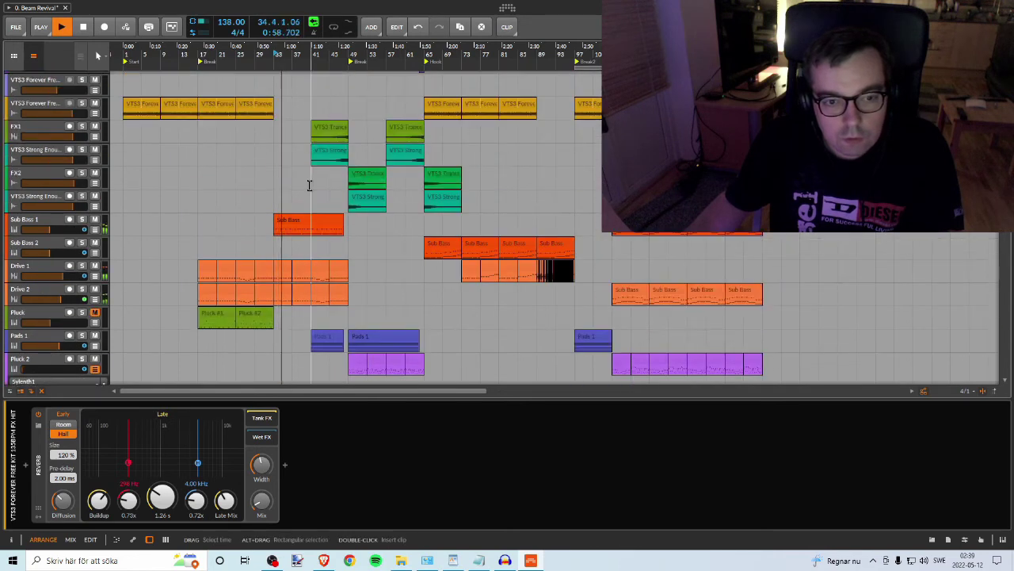
pyautogui.click(313, 60)
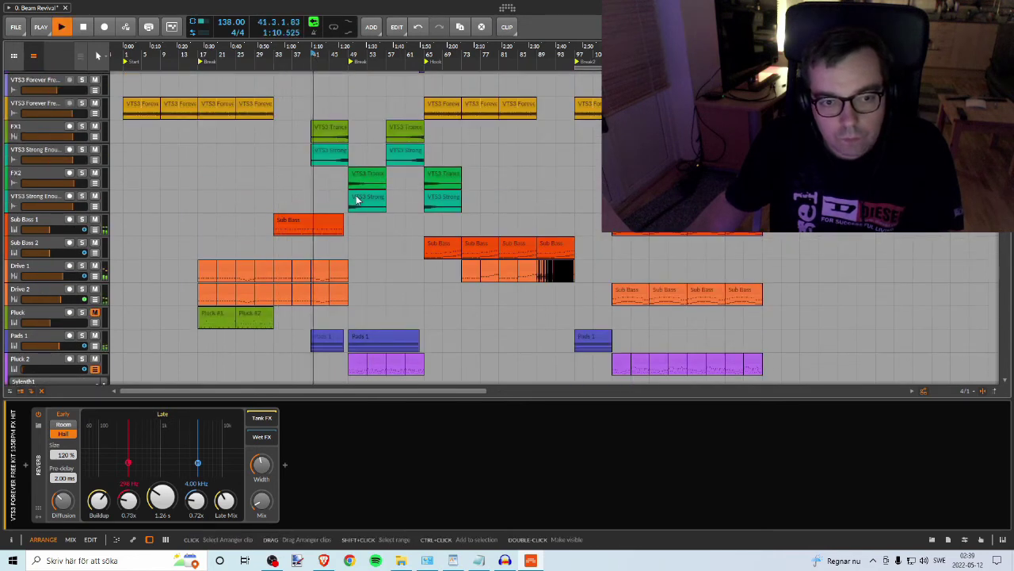
pyautogui.scroll(-6, 359, 203)
pyautogui.scroll(2, 370, 225)
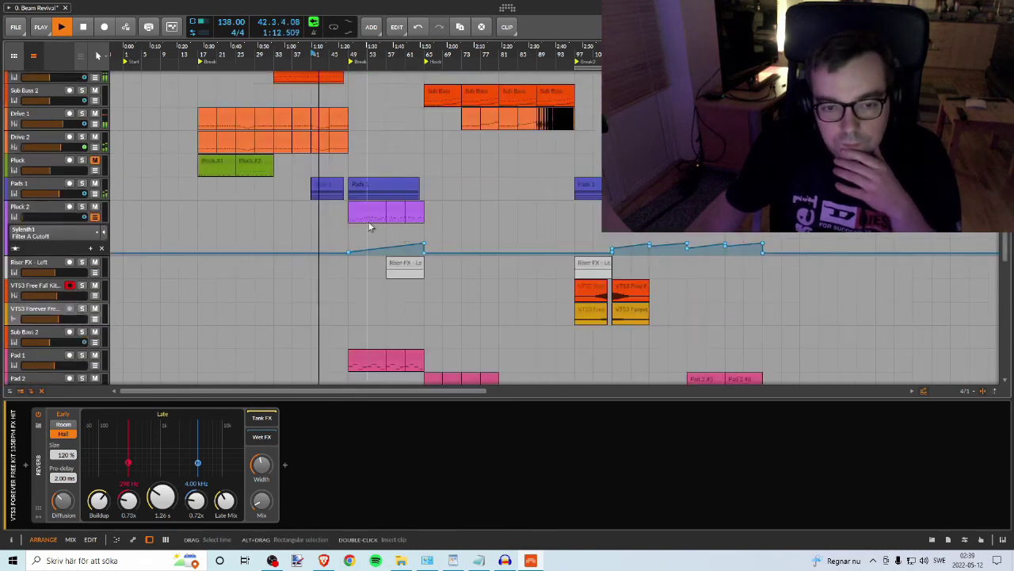
pyautogui.scroll(6, 368, 223)
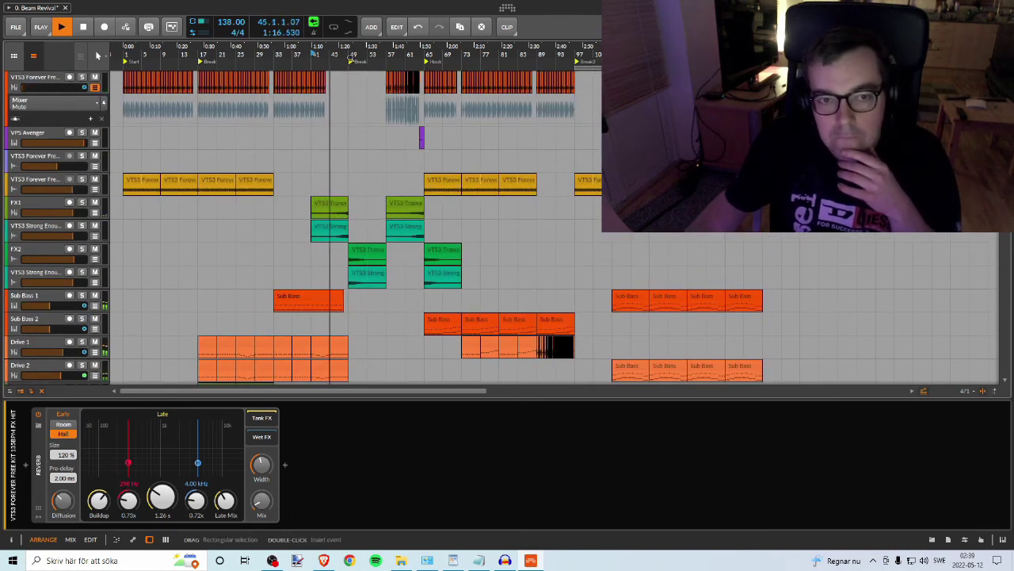
# Step: Listen through the first break from bar 49 and examine its pad, pluck and FX clips up close
pyautogui.moveTo(350, 58); pyautogui.dragTo(344, 150)
pyautogui.scroll(-8, 319, 214)
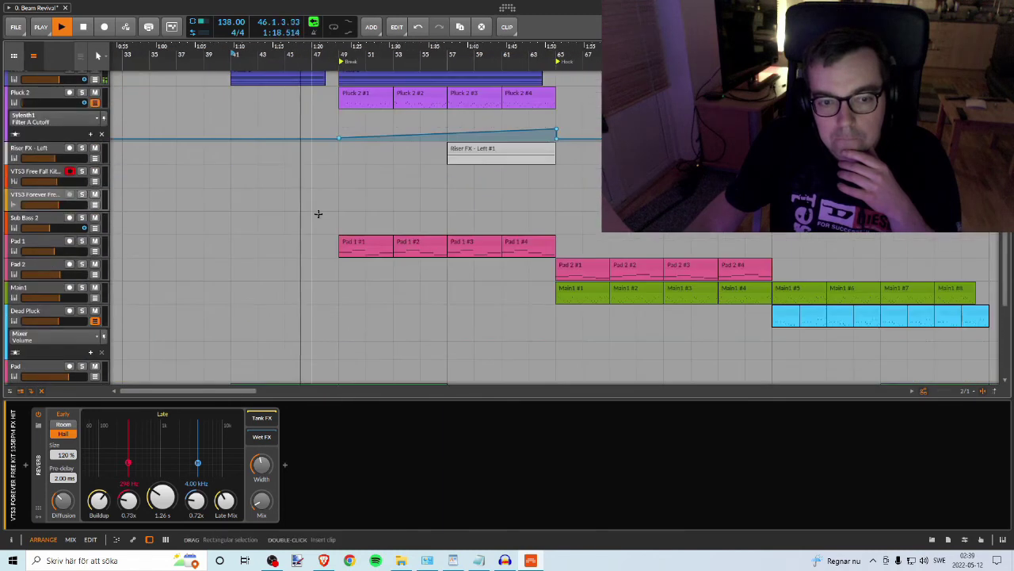
pyautogui.scroll(6, 317, 213)
pyautogui.scroll(3, 319, 212)
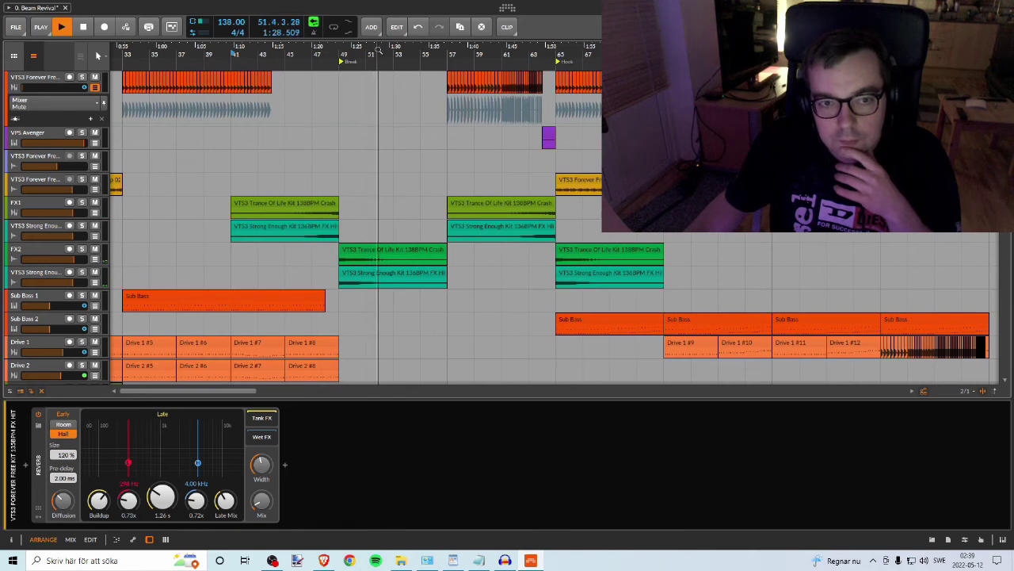
pyautogui.click(332, 26)
pyautogui.scroll(-7, 268, 121)
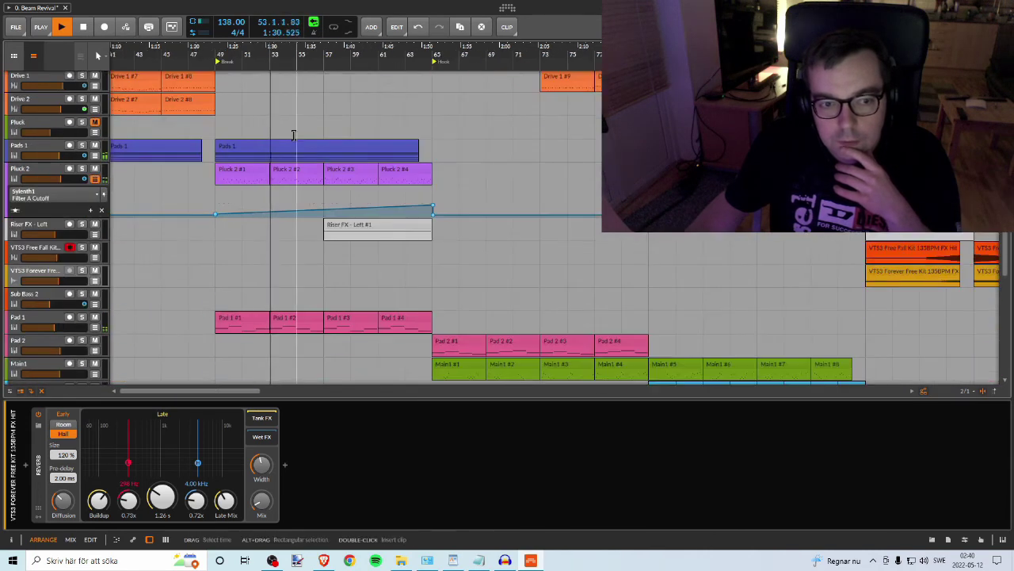
pyautogui.scroll(6, 302, 299)
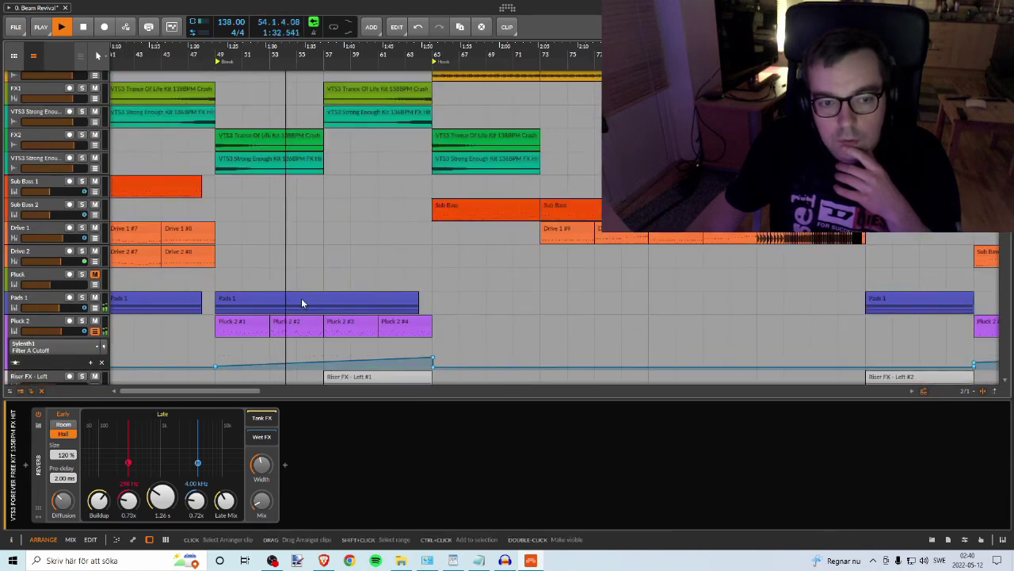
# Step: Audition the Pads 1 track alone and against the full mix, restarting playback from bar 49
pyautogui.click(83, 297)
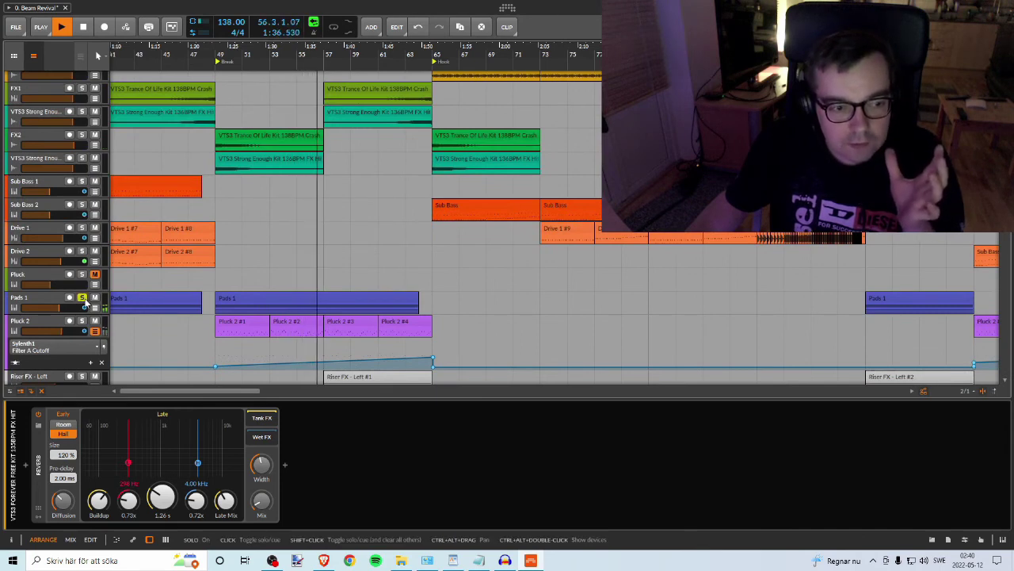
pyautogui.click(83, 298)
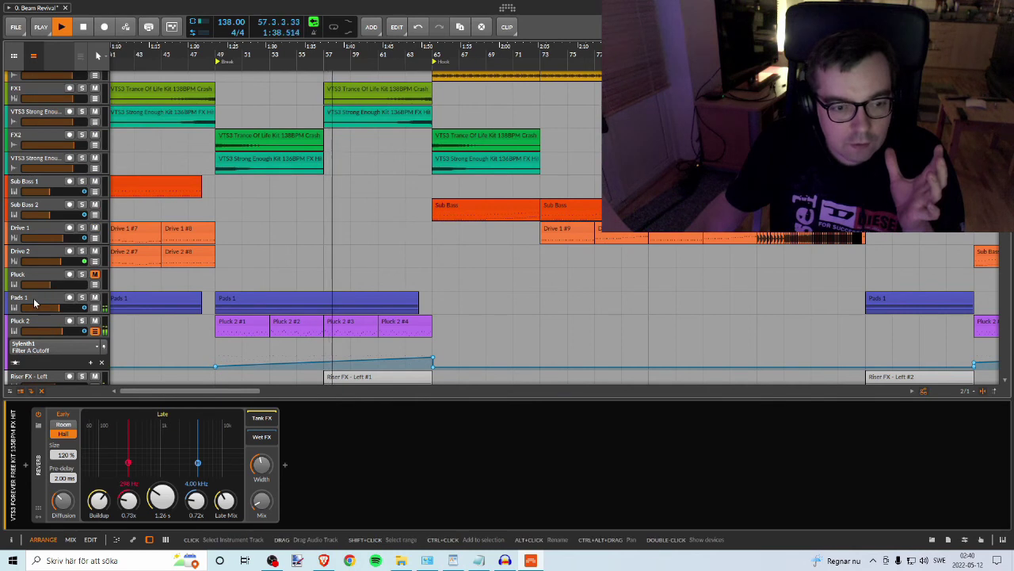
pyautogui.press('space')
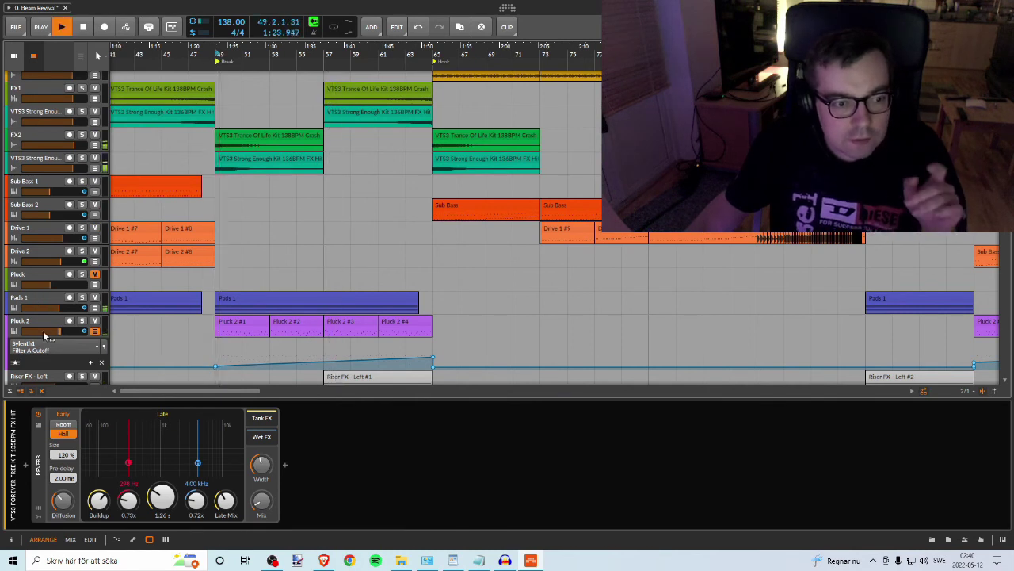
pyautogui.click(81, 298)
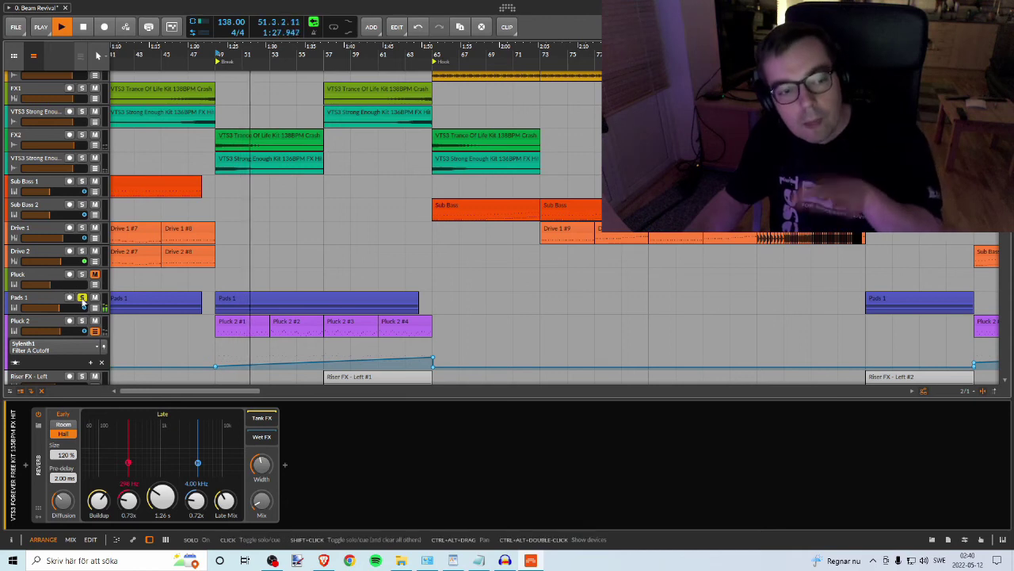
pyautogui.click(83, 297)
# Step: Show the Pads 1 device chain, solo the track, and inspect its A1TriggerGate plug-in before closing the plug-in window
pyautogui.click(47, 300)
pyautogui.click(81, 297)
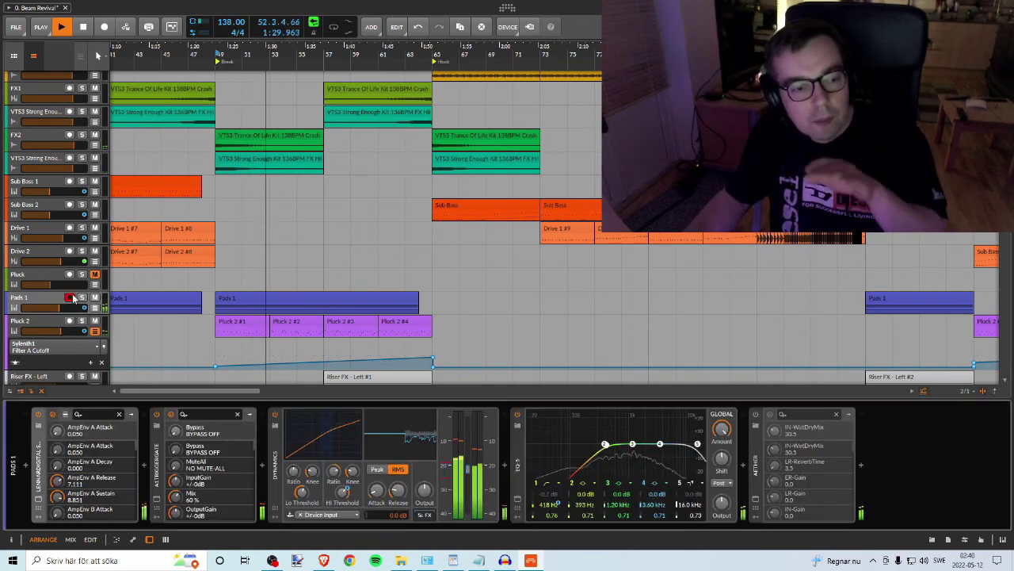
pyautogui.click(157, 498)
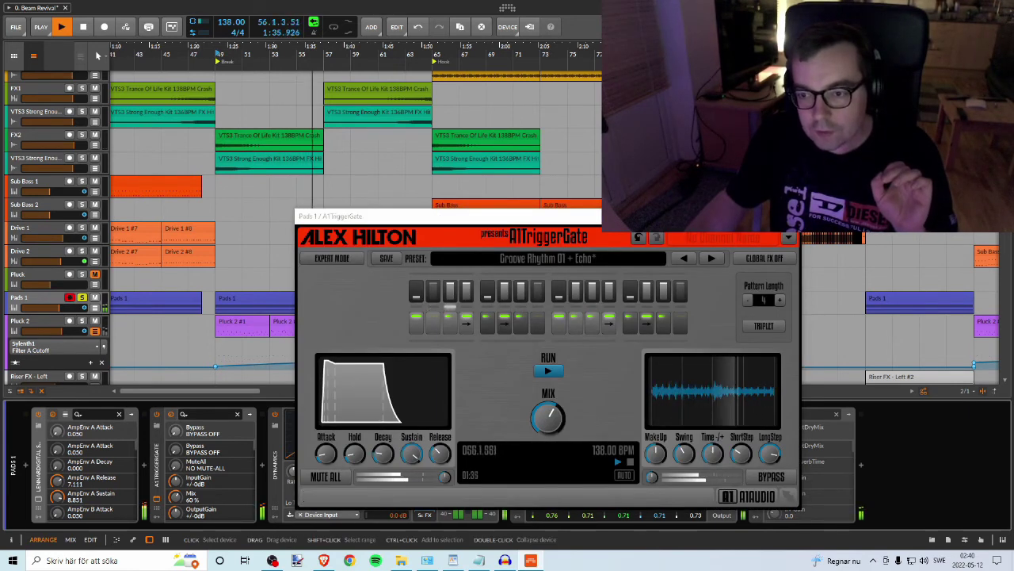
pyautogui.click(787, 216)
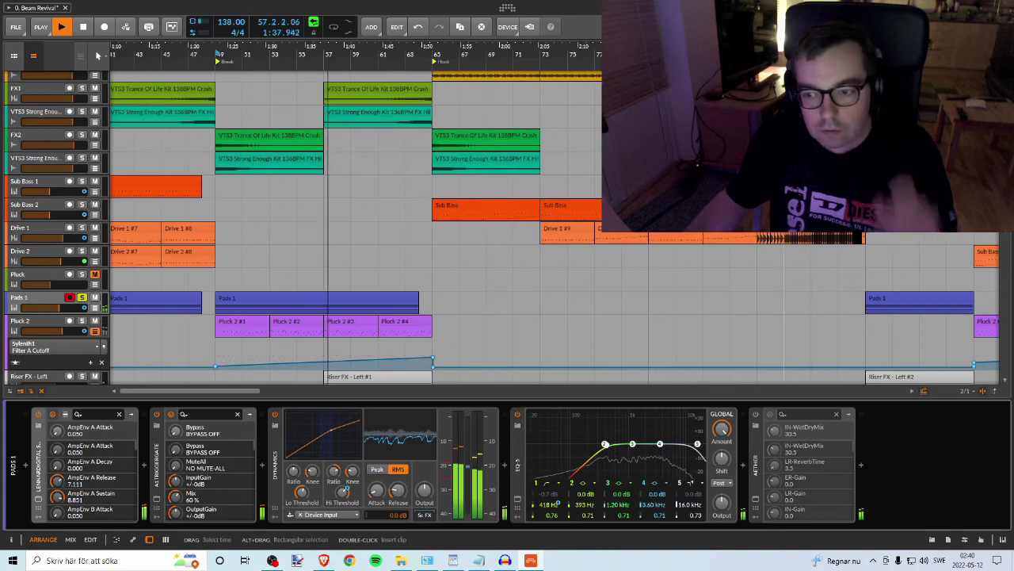
# Step: Listen to the soloed Pads 1 clip from bar 97, turn its solo off, and stop playback
pyautogui.press('space')
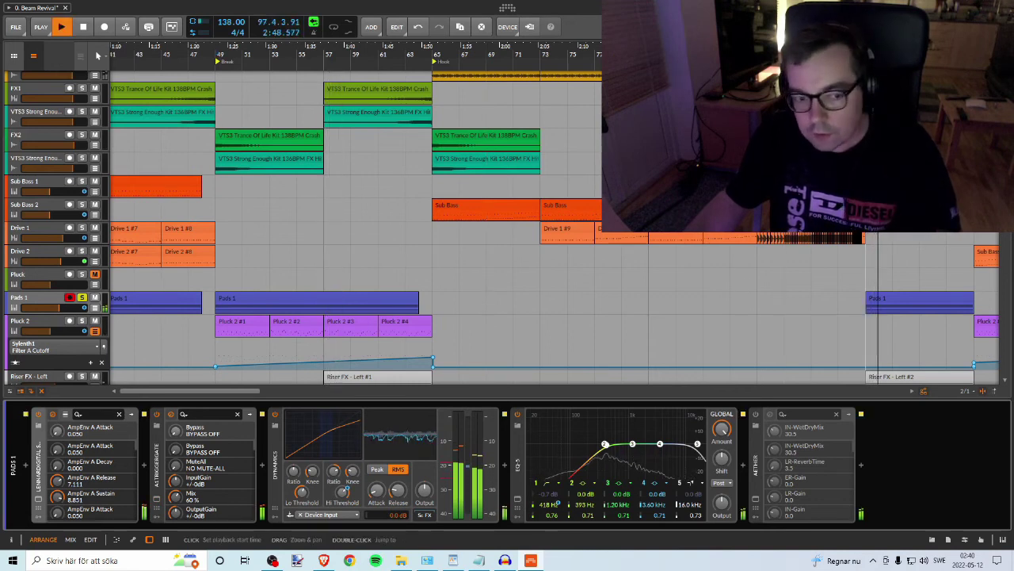
pyautogui.click(82, 299)
pyautogui.press('space')
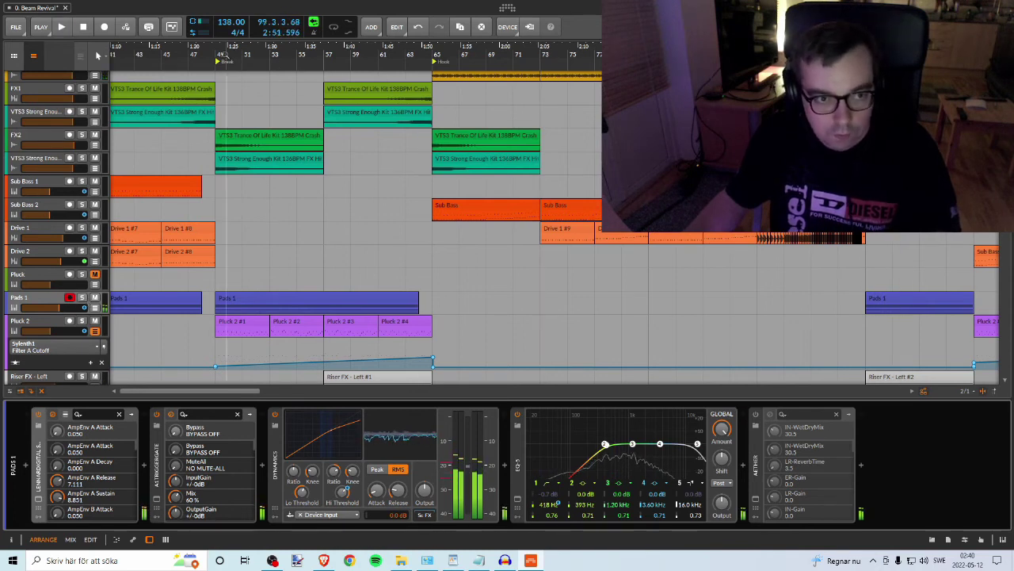
# Step: Play the full mix from bar 57 through the build-up and look over the tracks leading into bar 65
pyautogui.press('space')
pyautogui.press('space')
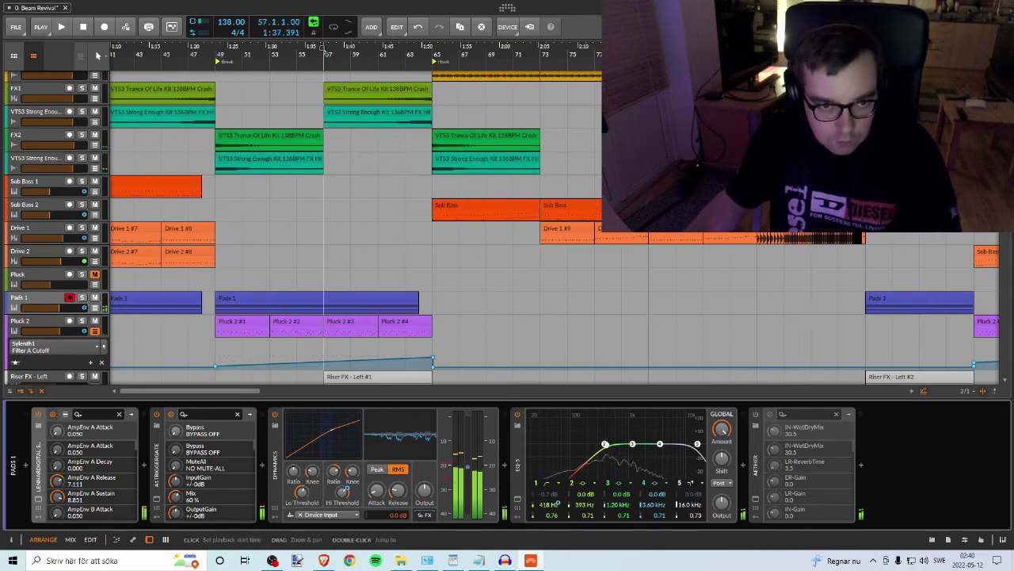
pyautogui.press('space')
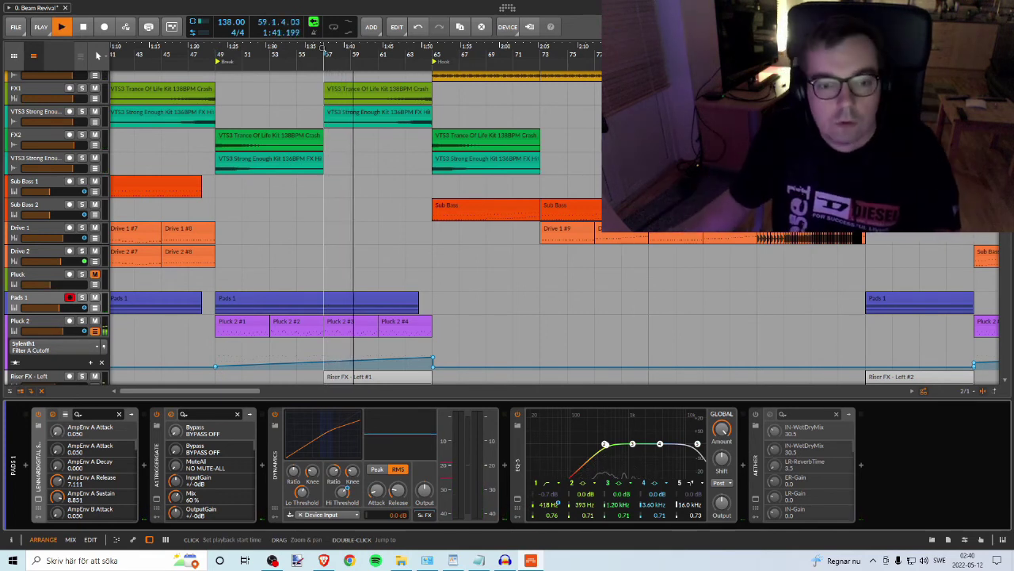
pyautogui.scroll(5, 409, 164)
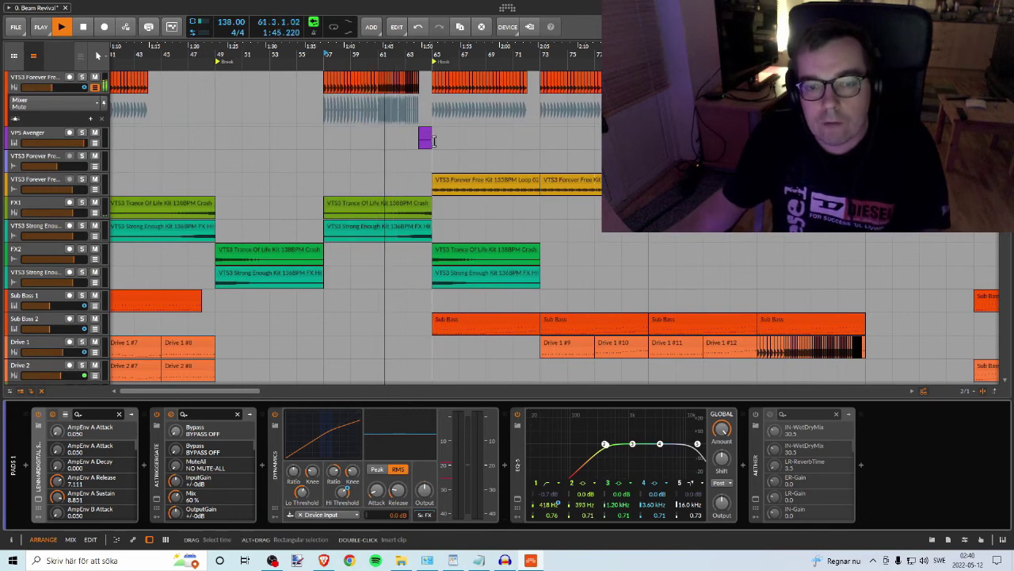
pyautogui.scroll(-6, 576, 176)
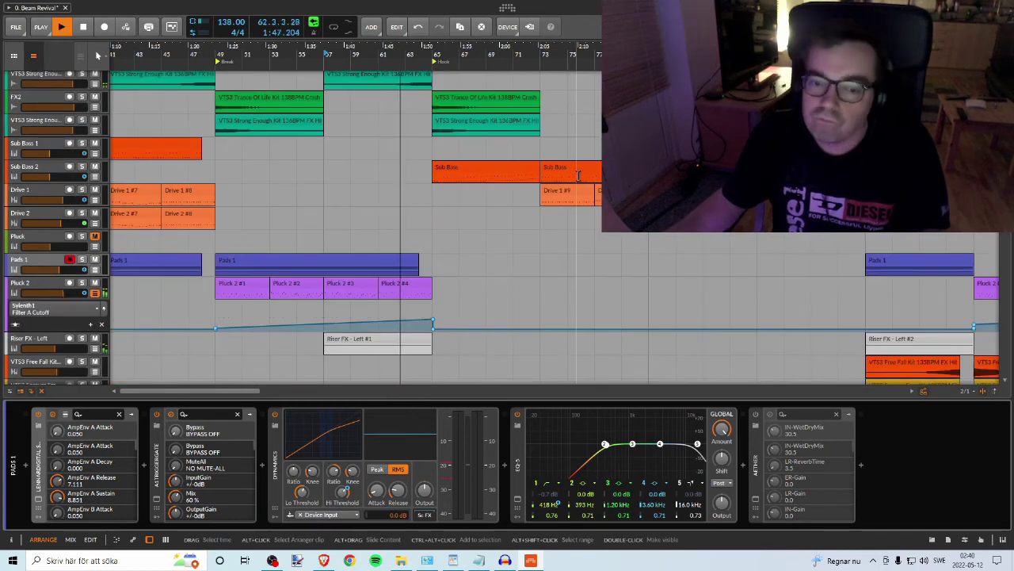
pyautogui.scroll(5, 579, 176)
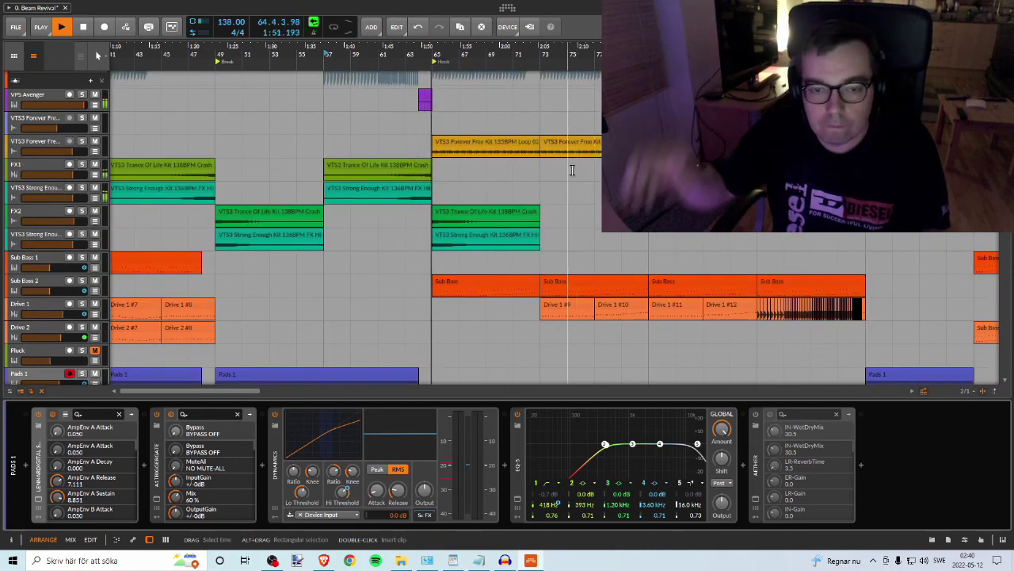
# Step: Play the hook from bar 73 and briefly solo the Drive 1 track to compare it with the full mix
pyautogui.scroll(2, 543, 103)
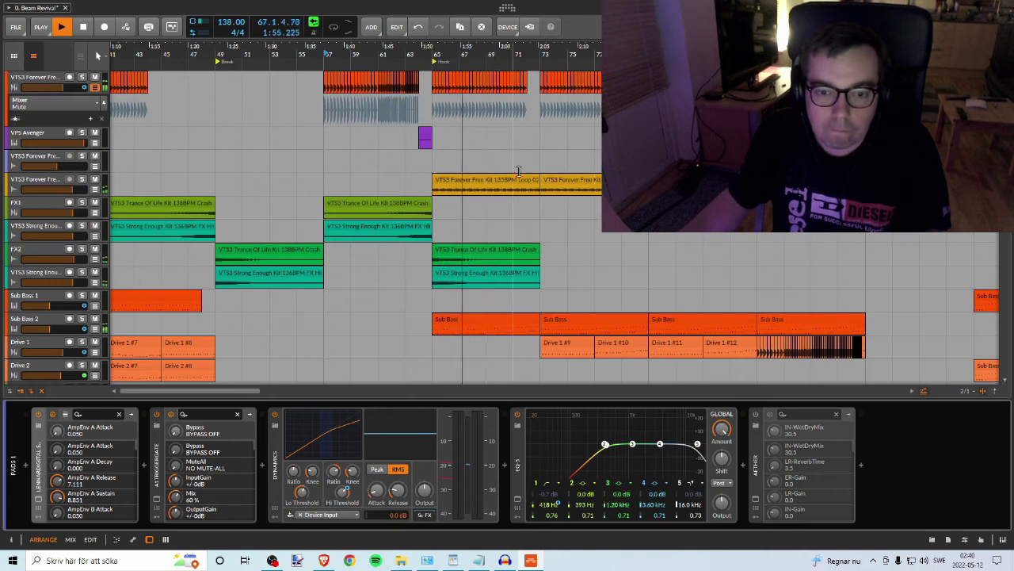
pyautogui.moveTo(499, 54); pyautogui.dragTo(362, 68)
pyautogui.click(367, 56)
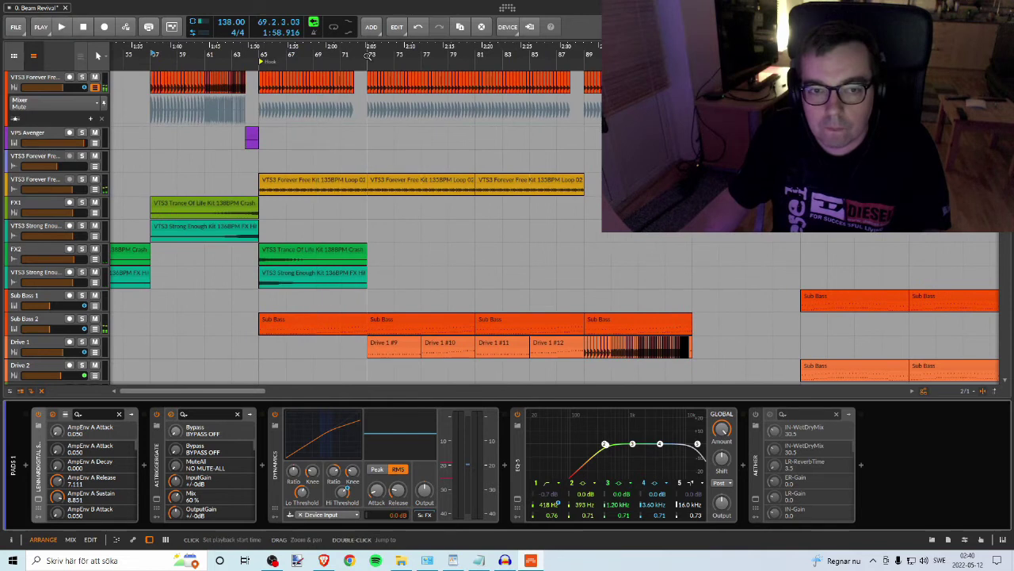
pyautogui.click(260, 54)
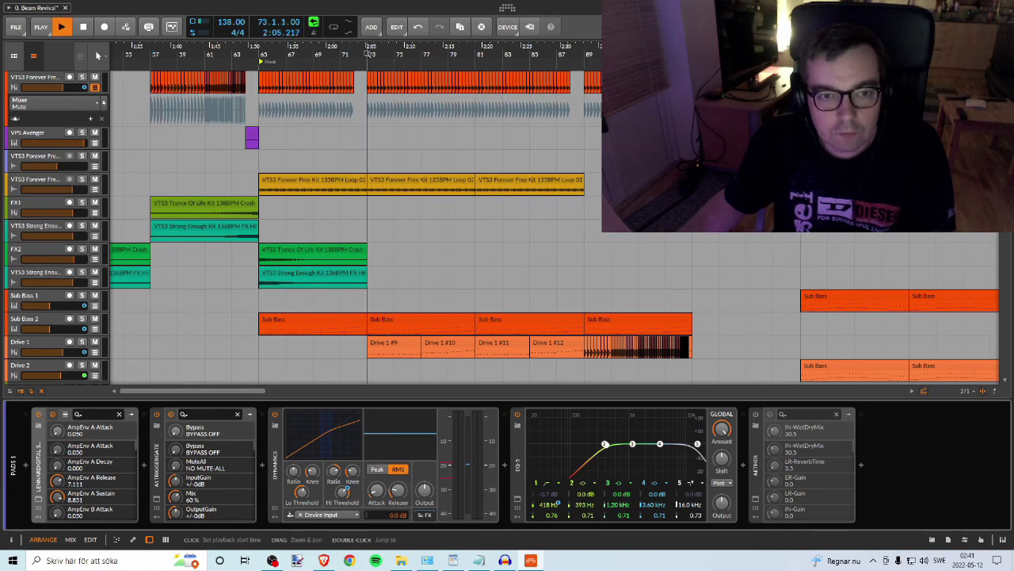
pyautogui.click(82, 342)
pyautogui.click(82, 341)
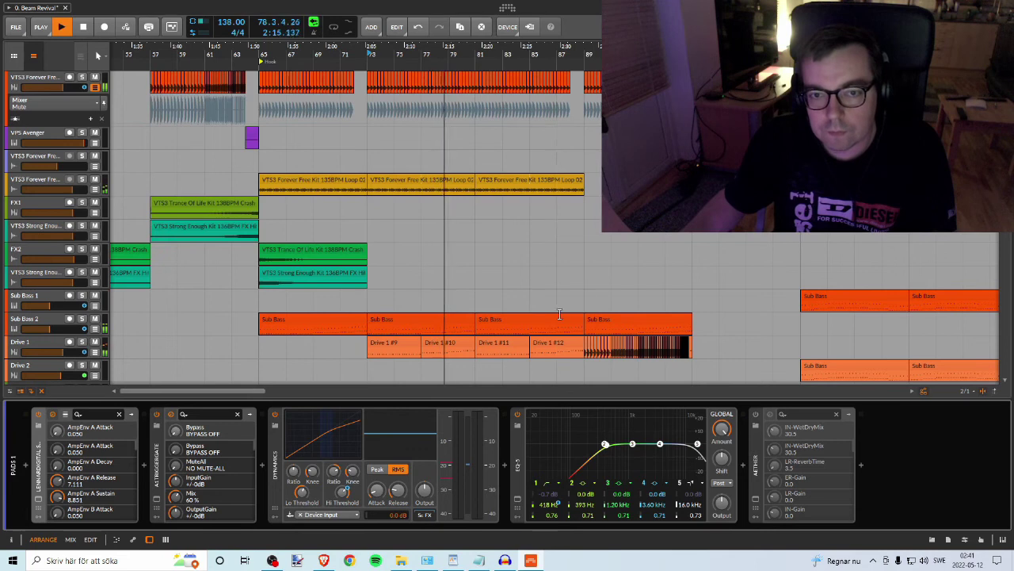
# Step: Look through all tracks between bars 65 and 97 while the hook plays into Break2
pyautogui.scroll(10, 550, 309)
pyautogui.scroll(5, 550, 306)
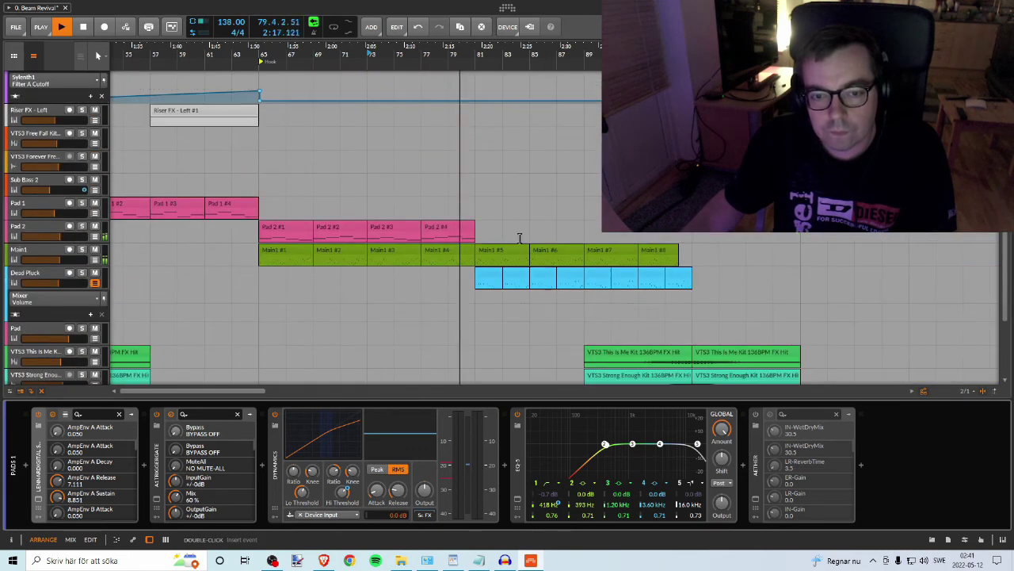
pyautogui.moveTo(530, 53); pyautogui.dragTo(357, 52)
pyautogui.scroll(-6, 391, 160)
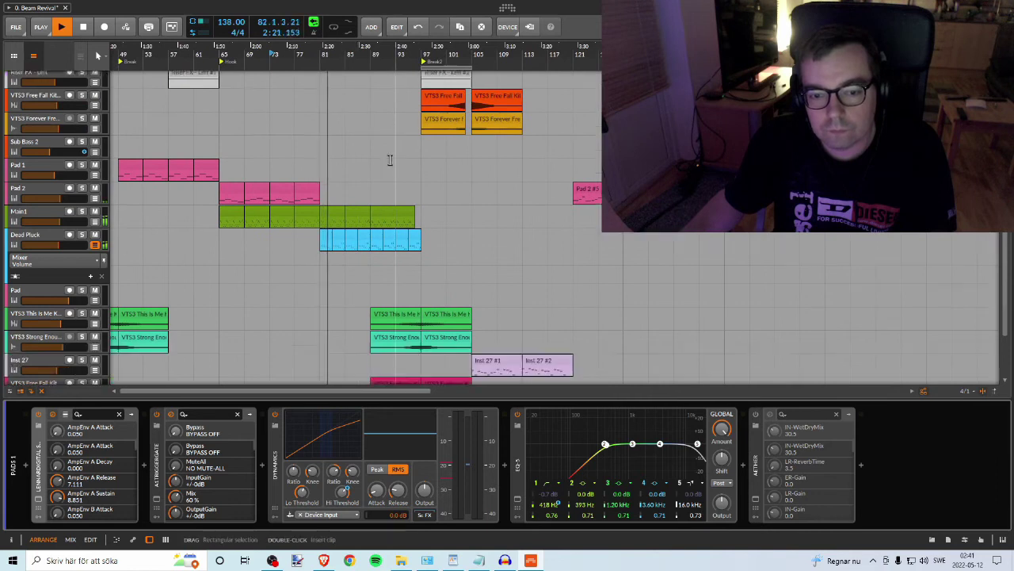
pyautogui.scroll(5, 389, 158)
pyautogui.scroll(-4, 388, 155)
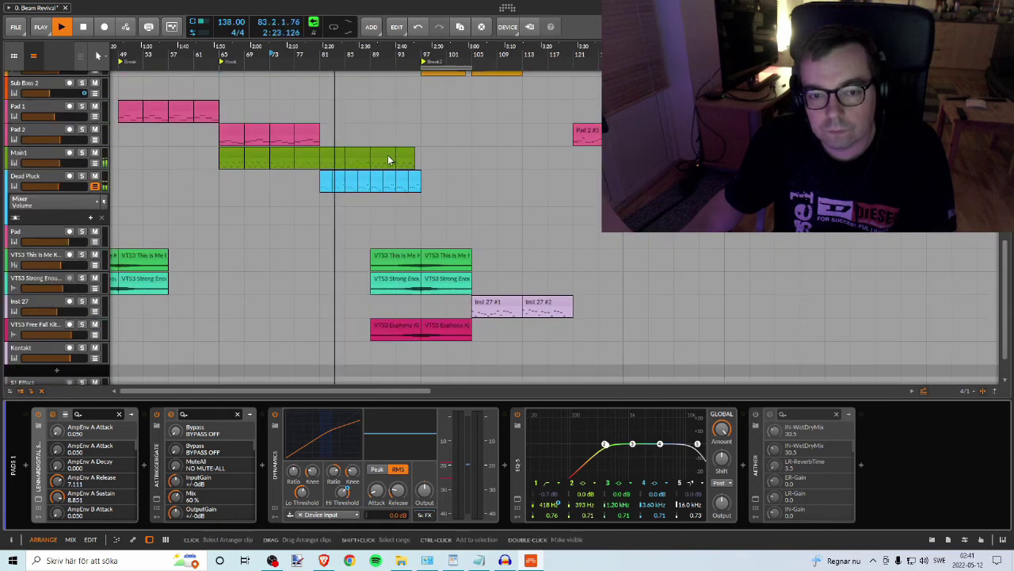
pyautogui.scroll(6, 387, 156)
pyautogui.scroll(9, 387, 154)
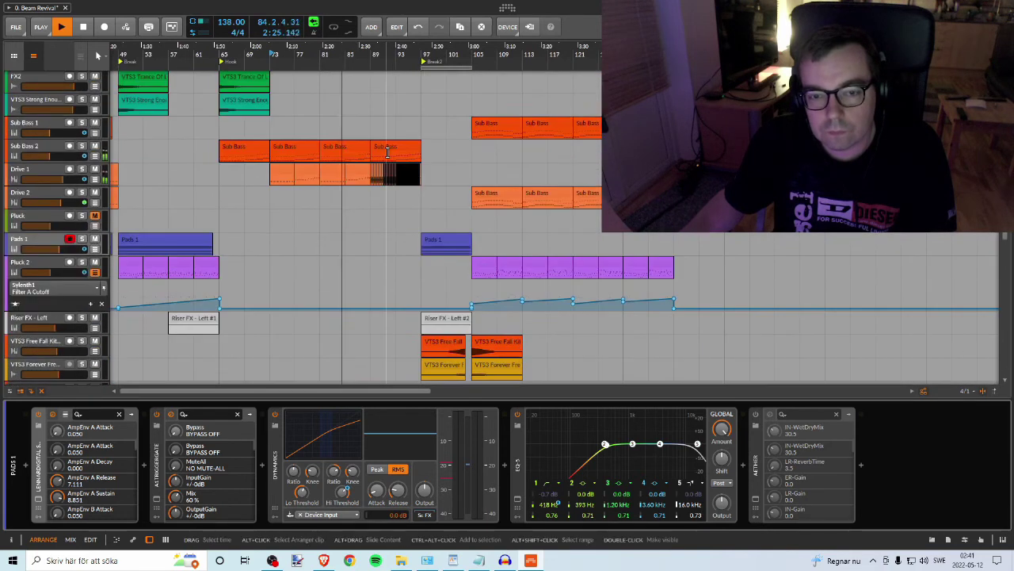
pyautogui.scroll(8, 385, 157)
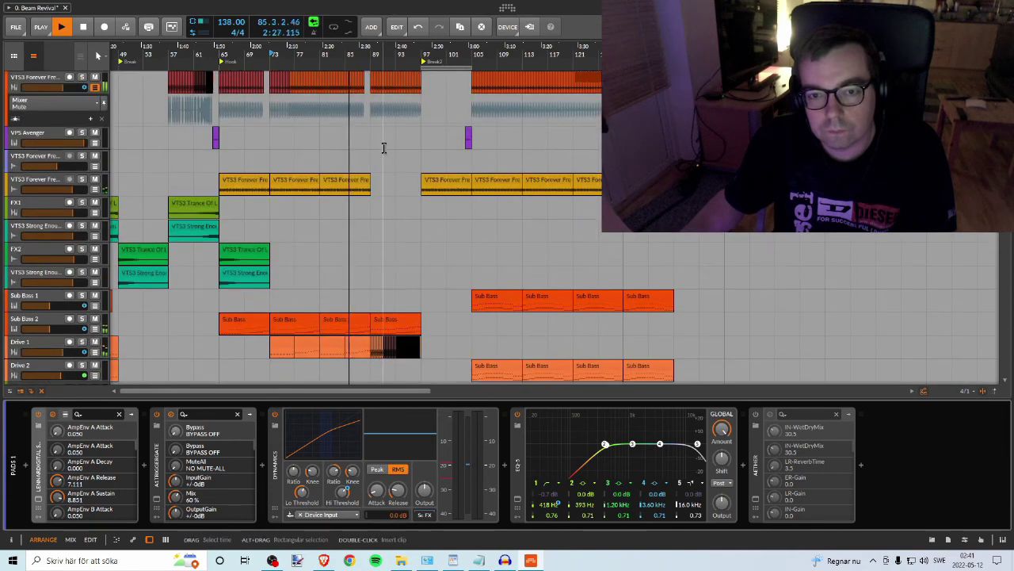
pyautogui.scroll(-9, 383, 155)
pyautogui.scroll(-14, 381, 147)
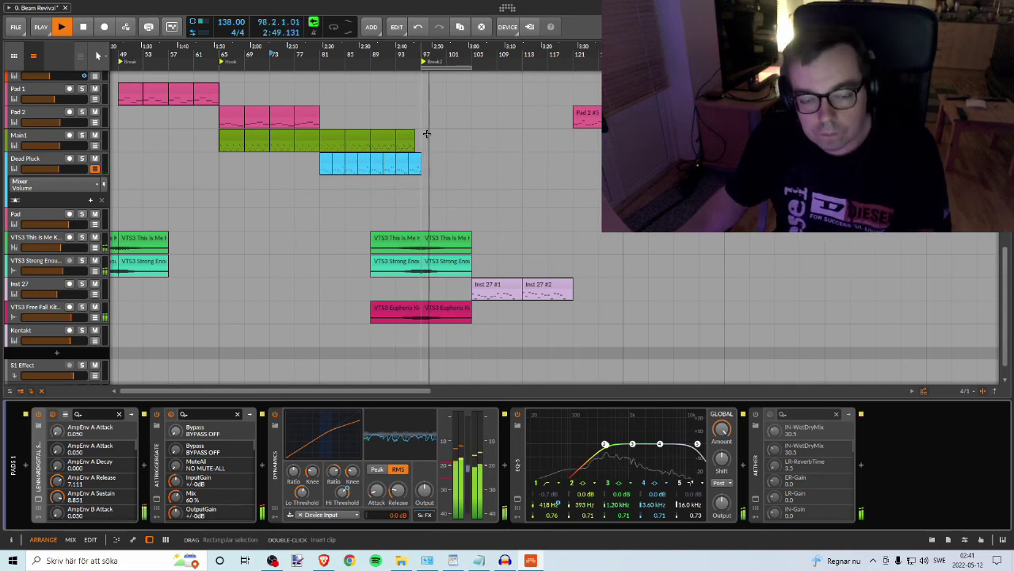
# Step: Examine the pads, riser, FX and bass tracks around bars 97 to 105 during playback
pyautogui.scroll(10, 496, 208)
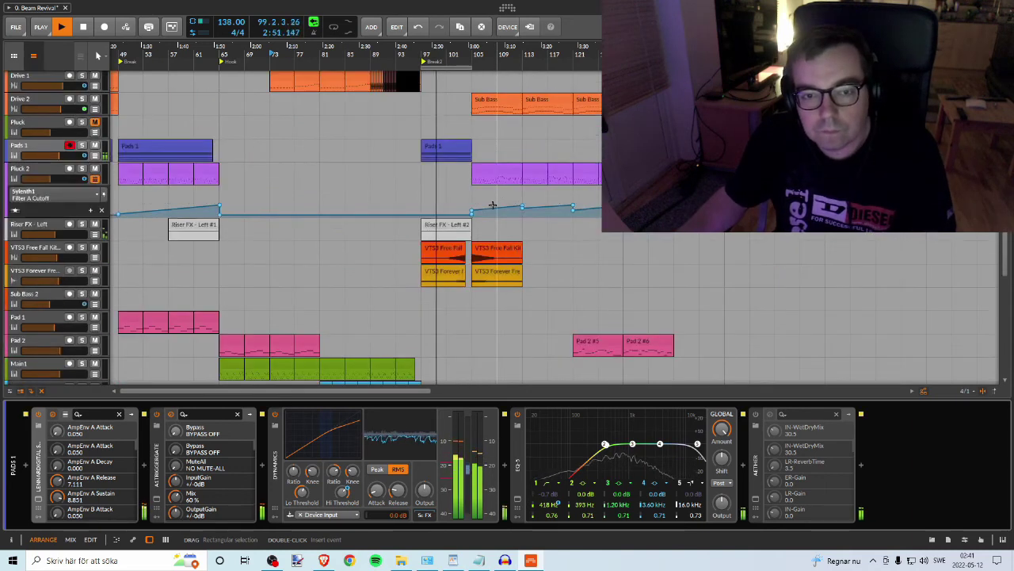
pyautogui.scroll(-6, 492, 199)
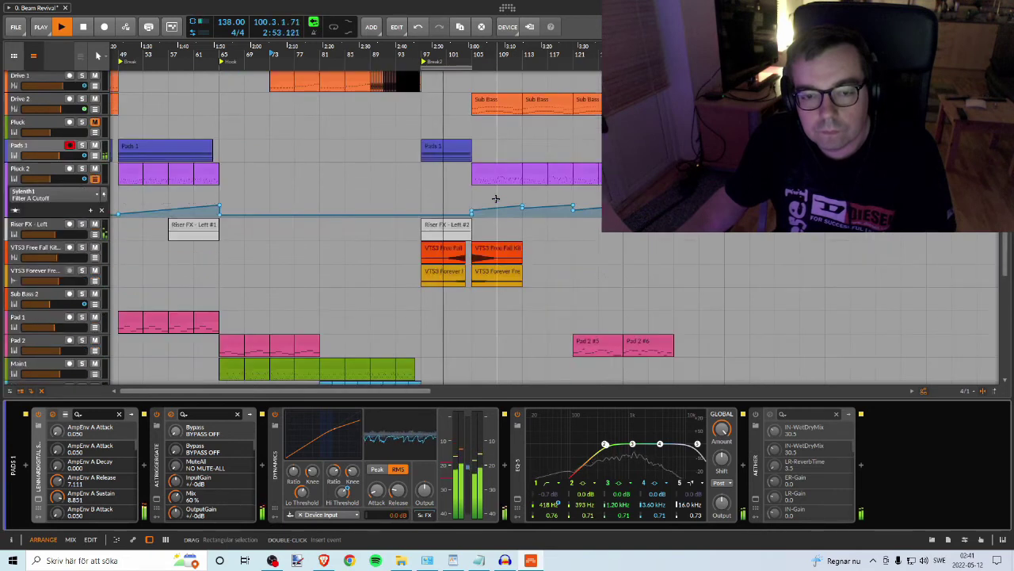
pyautogui.scroll(3, 494, 197)
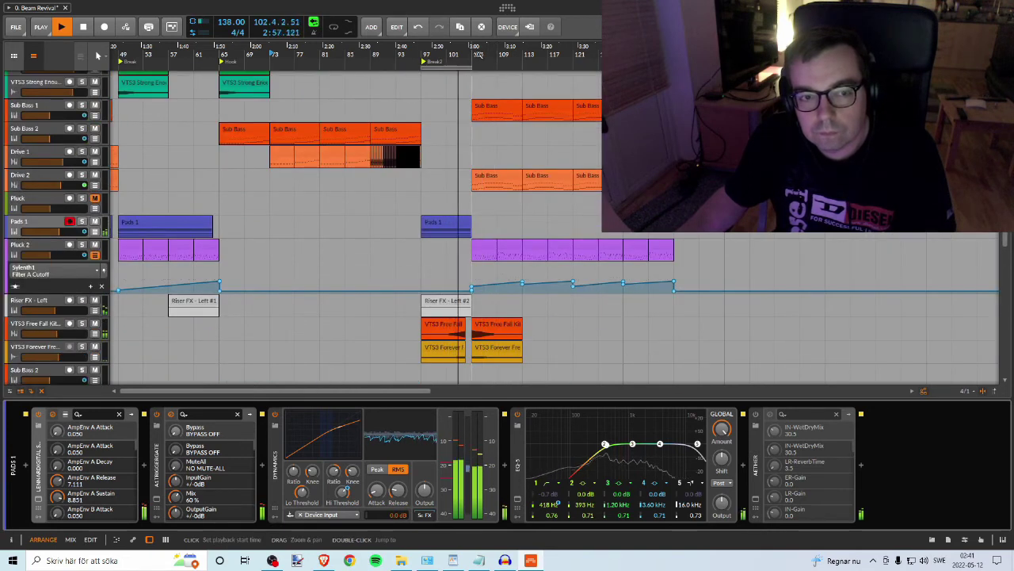
pyautogui.scroll(6, 398, 156)
pyautogui.scroll(-5, 399, 151)
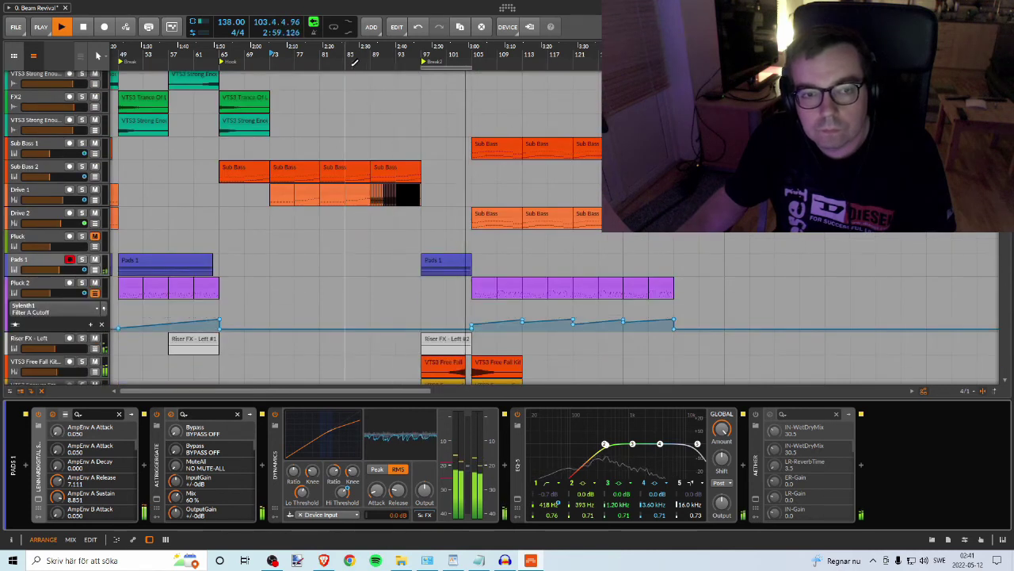
# Step: Replay from bar 89 and examine how the drums, Sub Bass 2 and Drive 1 lead into bar 97
pyautogui.moveTo(345, 57); pyautogui.dragTo(251, 113)
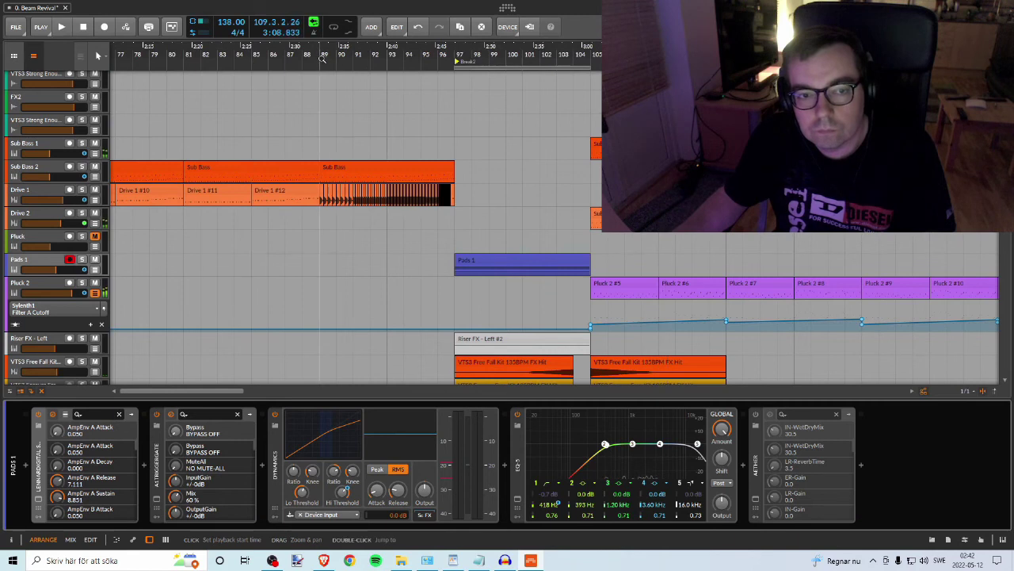
pyautogui.scroll(4, 399, 197)
pyautogui.scroll(1, 395, 194)
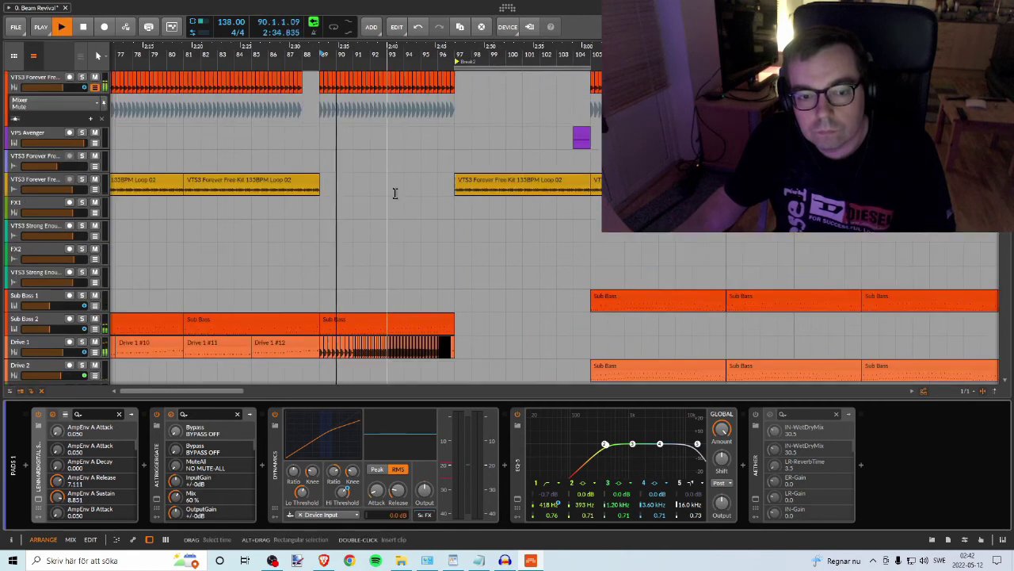
pyautogui.scroll(-2, 395, 192)
pyautogui.scroll(-2, 394, 188)
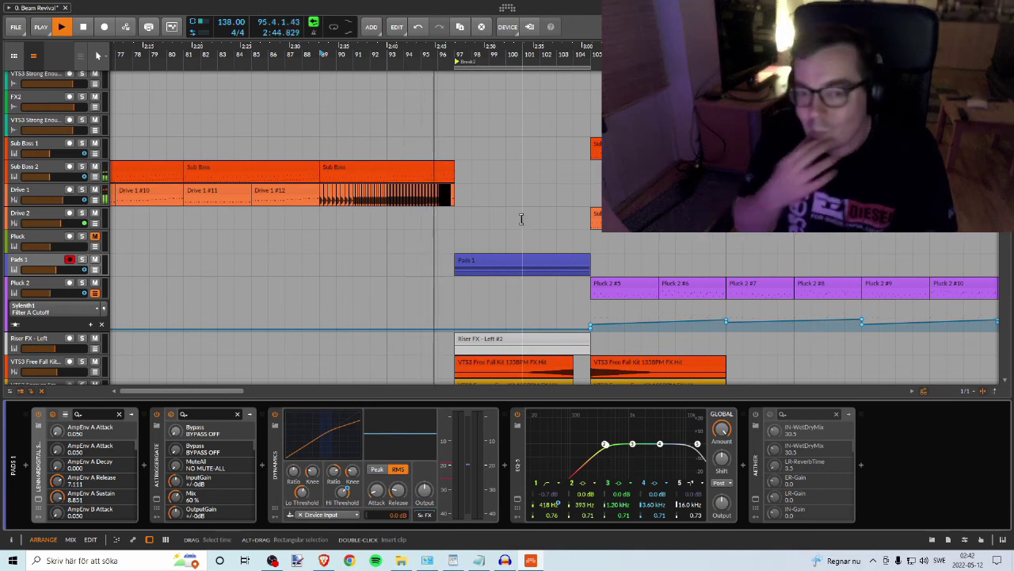
pyautogui.scroll(3, 420, 85)
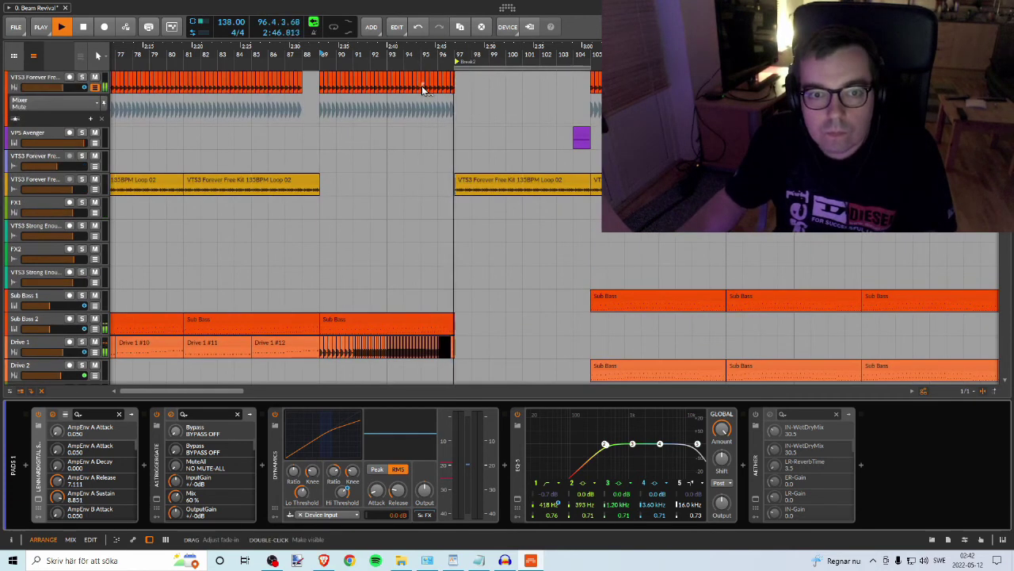
# Step: Stop playback and copy the VTS3 Forever Free drum build-up clips from bars 57–64 to about bars 98–105, inside Break2
pyautogui.scroll(-5, 428, 93)
pyautogui.scroll(1, 436, 104)
pyautogui.moveTo(436, 53); pyautogui.dragTo(502, 50)
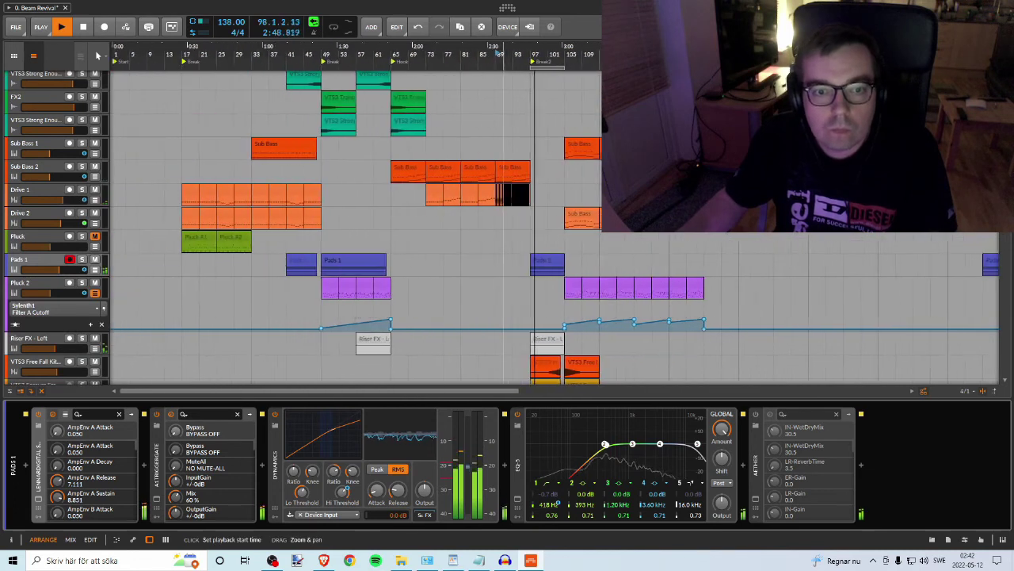
pyautogui.scroll(-2, 501, 54)
pyautogui.scroll(3, 388, 129)
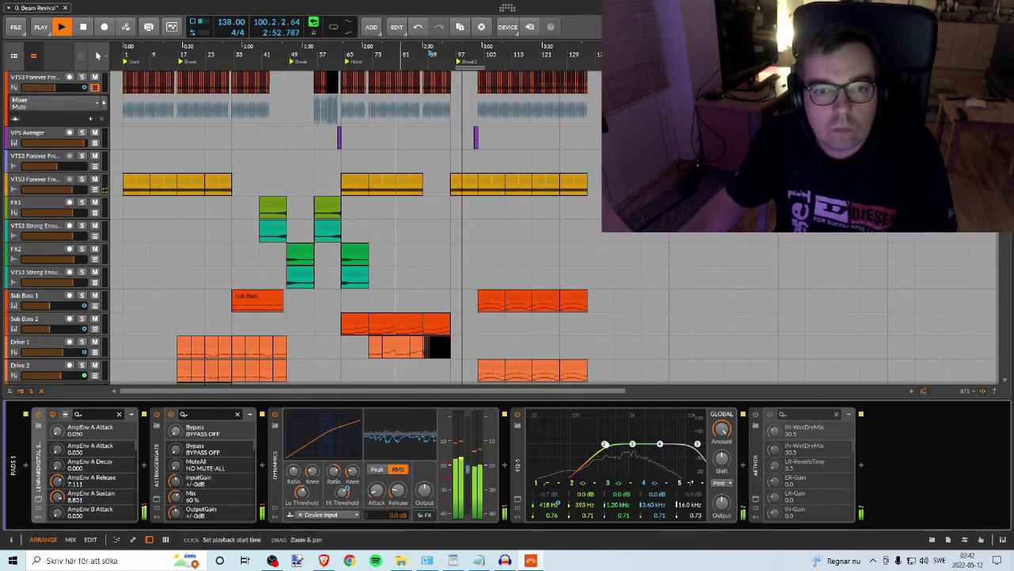
pyautogui.moveTo(432, 54); pyautogui.dragTo(300, 92)
pyautogui.press('space')
pyautogui.moveTo(339, 57); pyautogui.dragTo(299, 48)
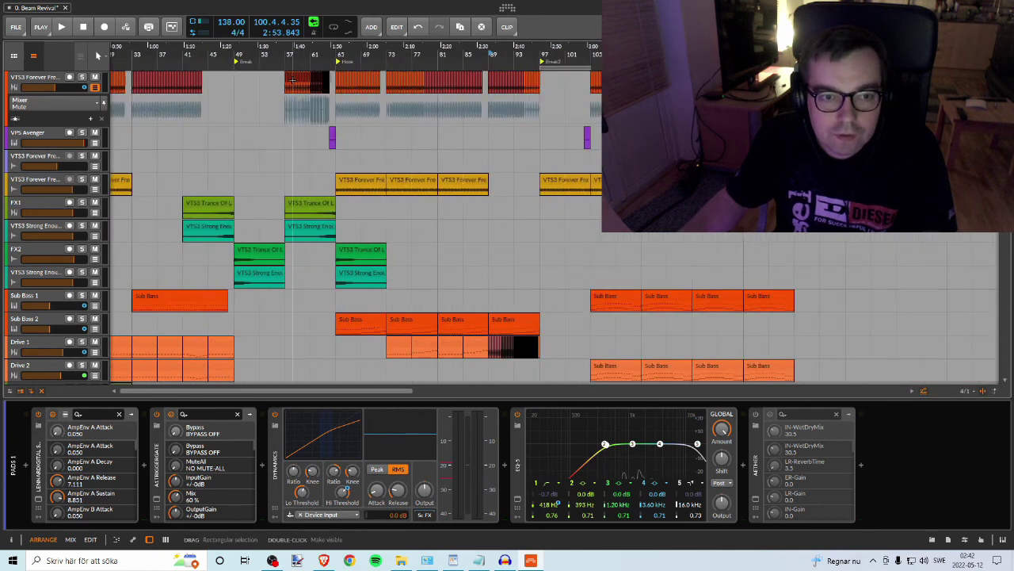
pyautogui.moveTo(304, 49); pyautogui.dragTo(612, 81)
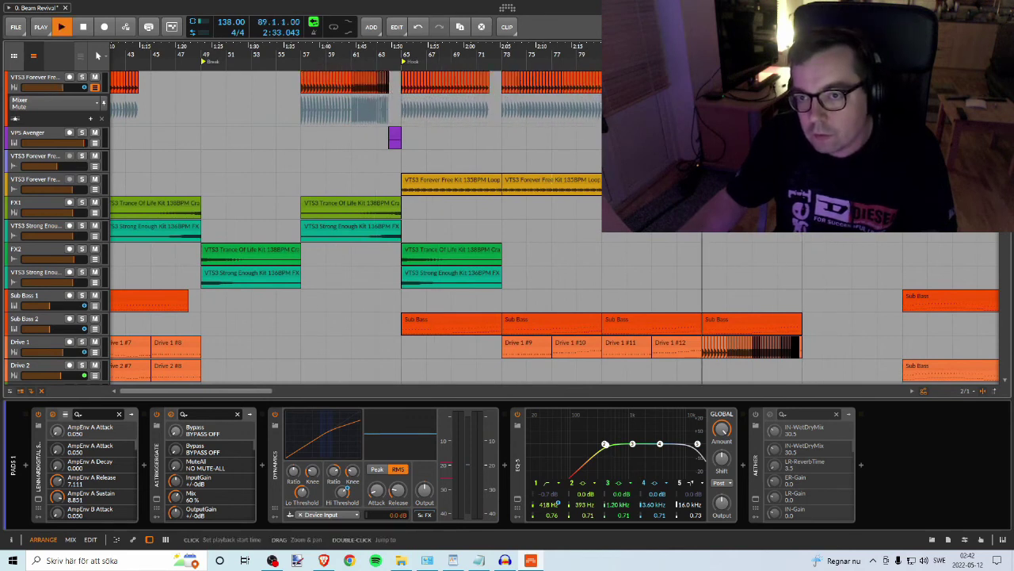
# Step: Audition the transition from bar 89 through the copied drum build-up and into bar 105
pyautogui.moveTo(704, 52); pyautogui.dragTo(372, 76)
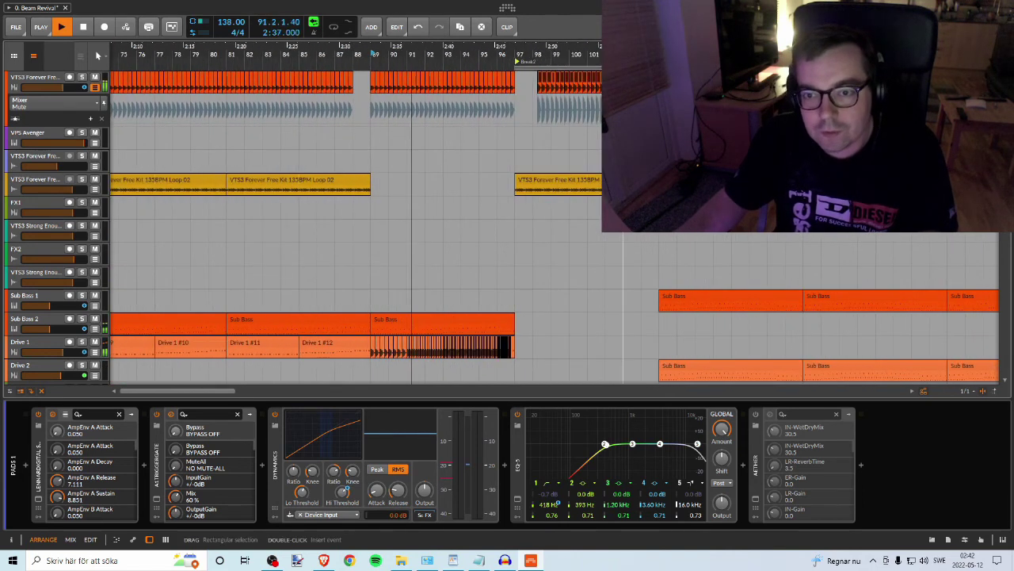
pyautogui.click(515, 57)
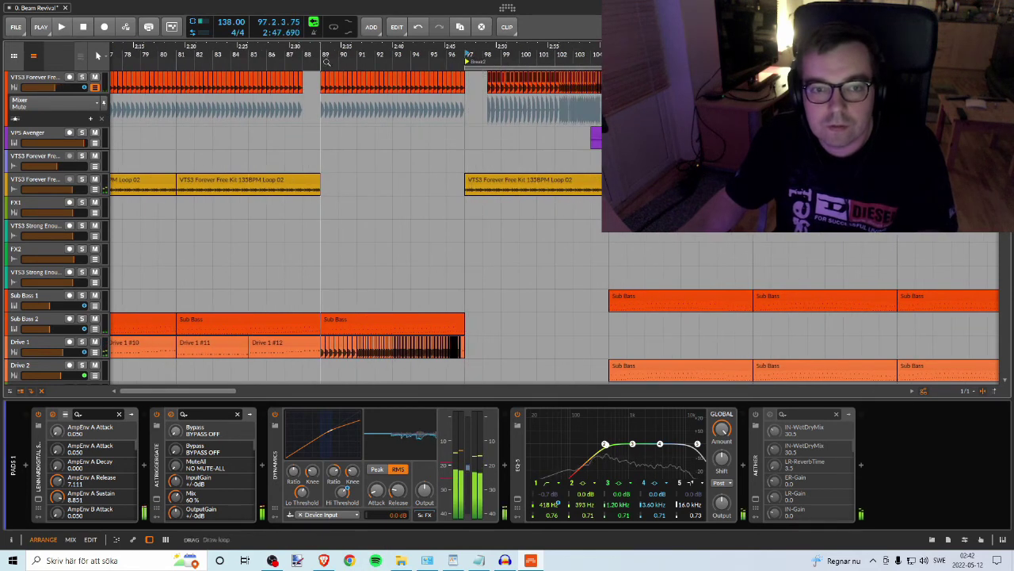
pyautogui.click(325, 59)
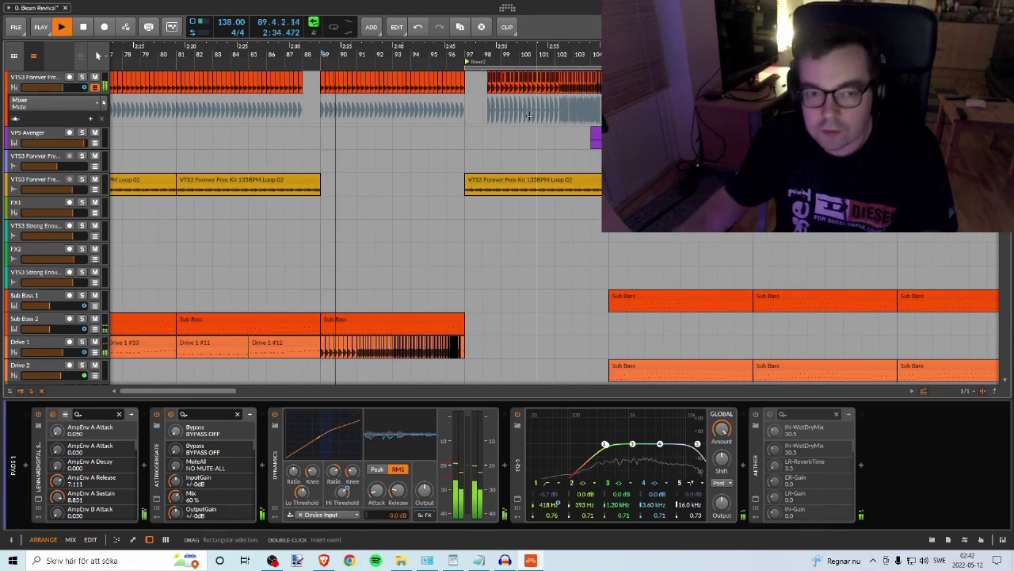
pyautogui.moveTo(497, 55); pyautogui.dragTo(406, 52)
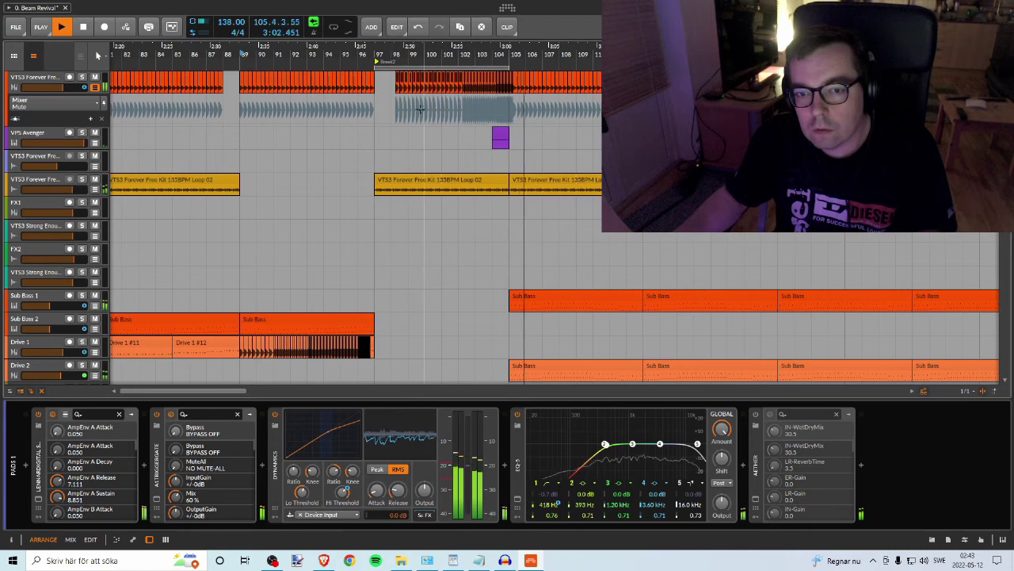
# Step: Delete the opening drum clips of the copied build-up, from bar 98 up to about bar 102
pyautogui.moveTo(425, 54); pyautogui.dragTo(417, 86)
pyautogui.click(378, 80)
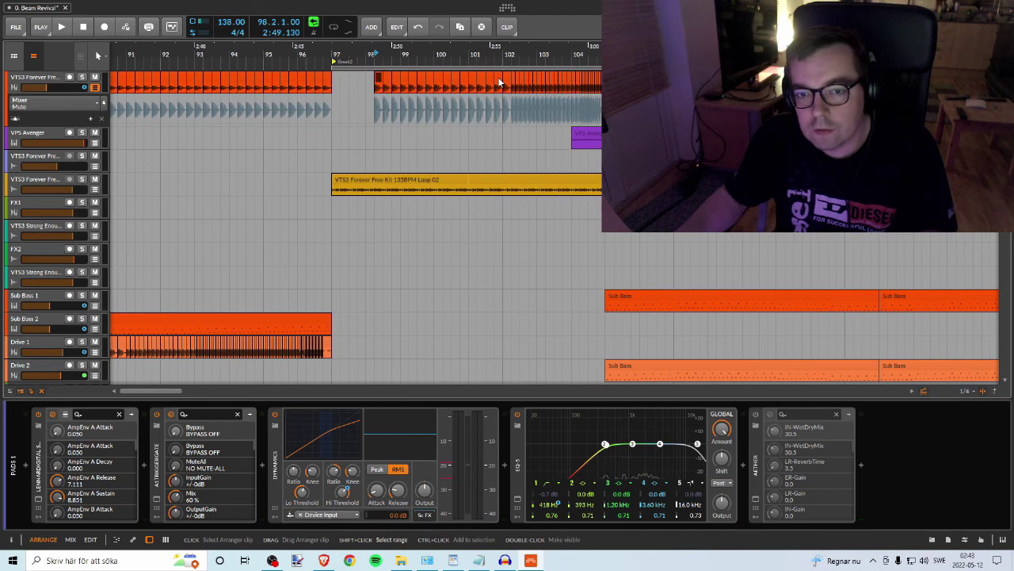
pyautogui.keyDown('shift'); pyautogui.click(499, 82); pyautogui.keyUp('shift')
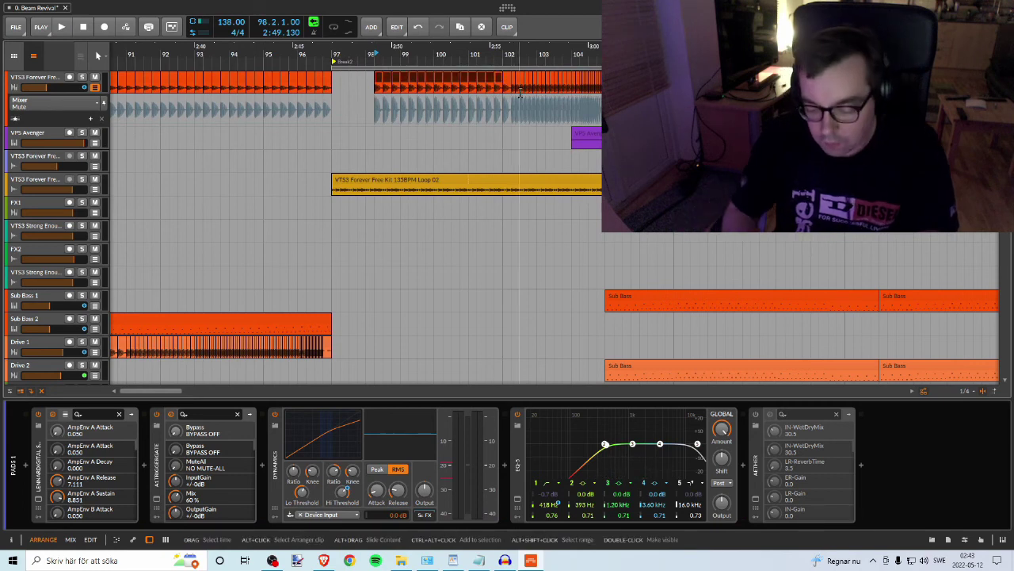
pyautogui.press('Delete')
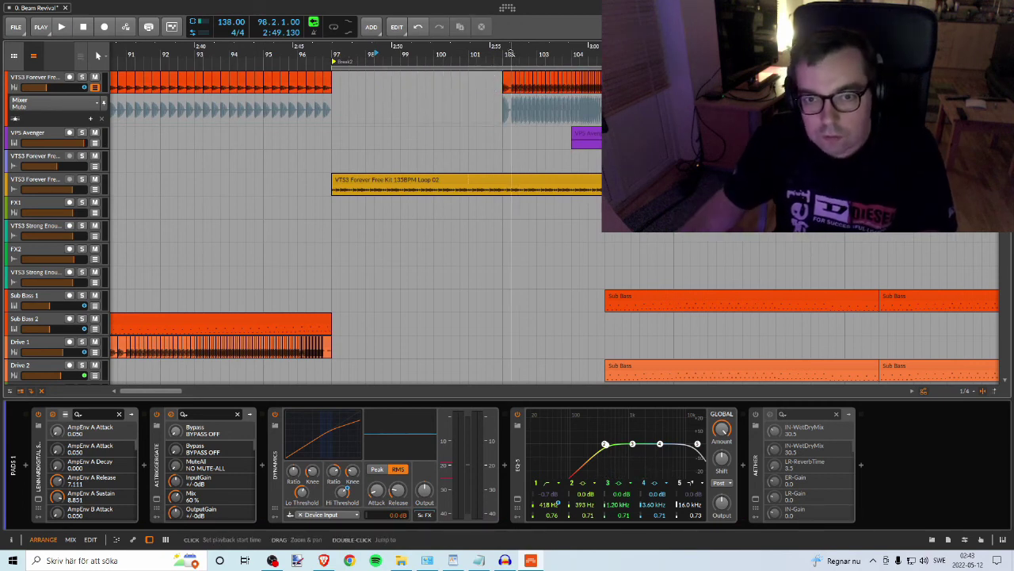
# Step: Copy the first two bars of the remaining drum roll from bar 102 to bar 100 and replay the passage from about bar 99
pyautogui.moveTo(511, 53); pyautogui.dragTo(503, 71)
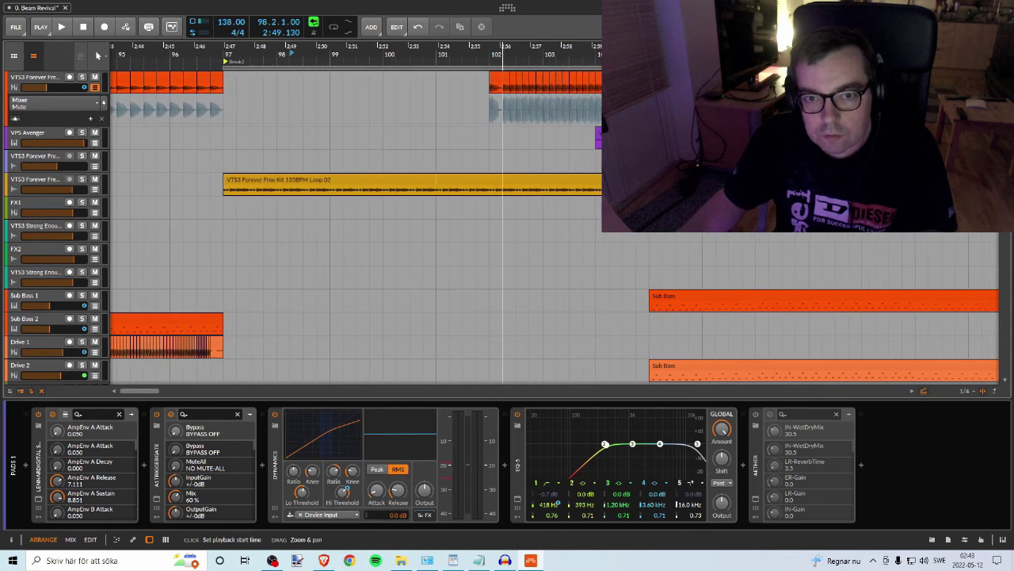
pyautogui.click(511, 79)
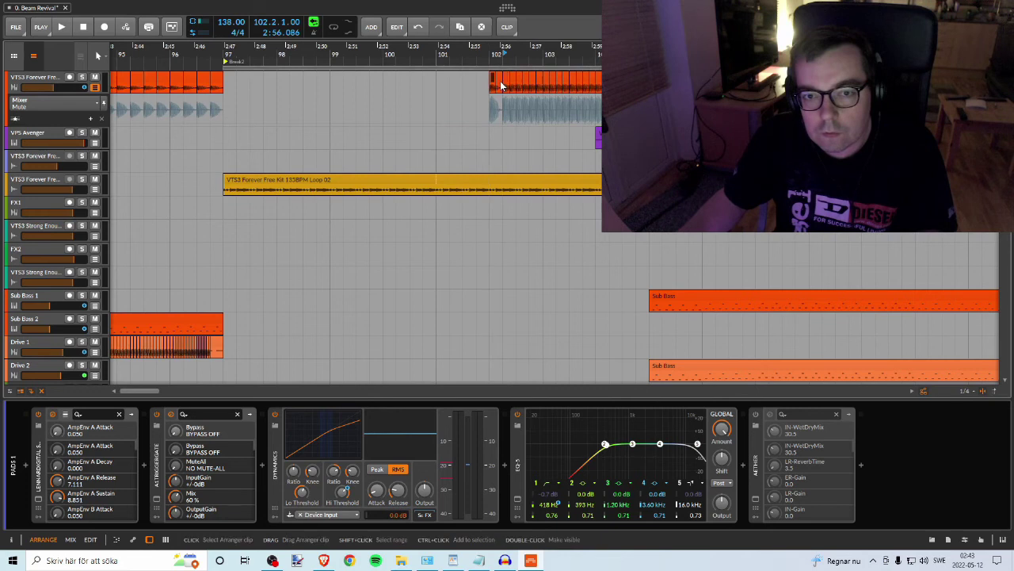
pyautogui.click(387, 61)
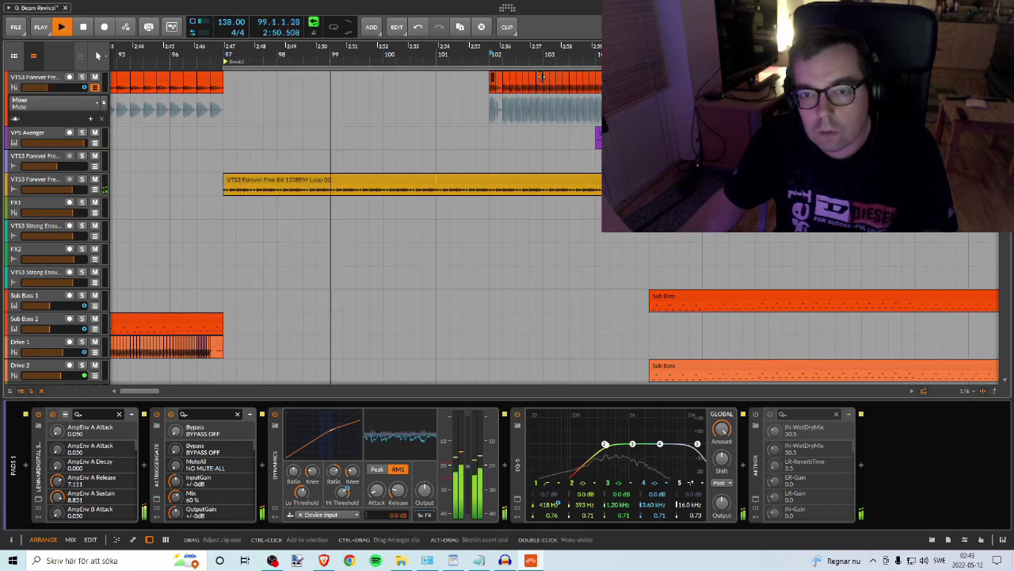
pyautogui.keyDown('shift'); pyautogui.click(592, 82); pyautogui.keyUp('shift')
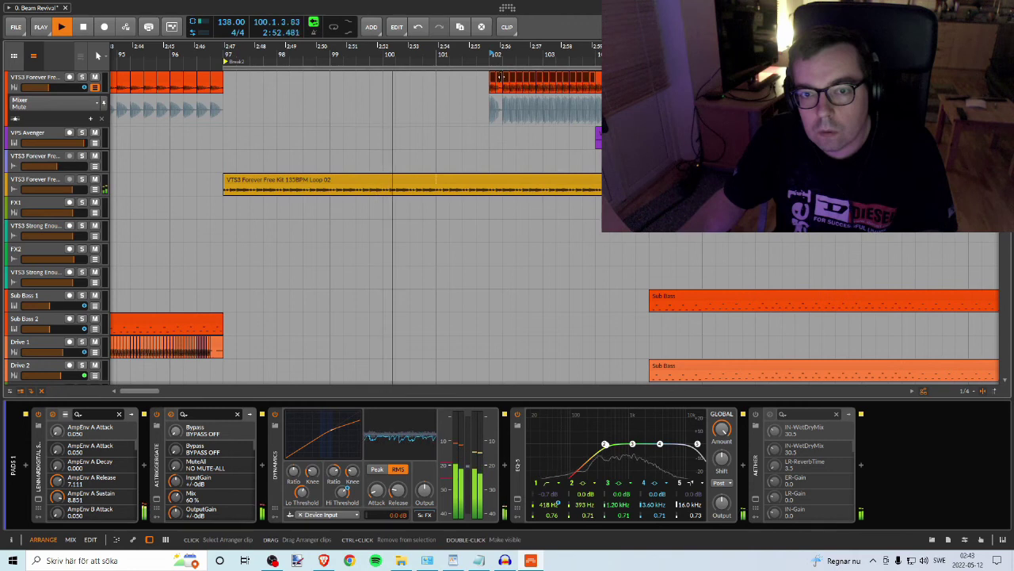
pyautogui.moveTo(499, 77); pyautogui.dragTo(402, 84)
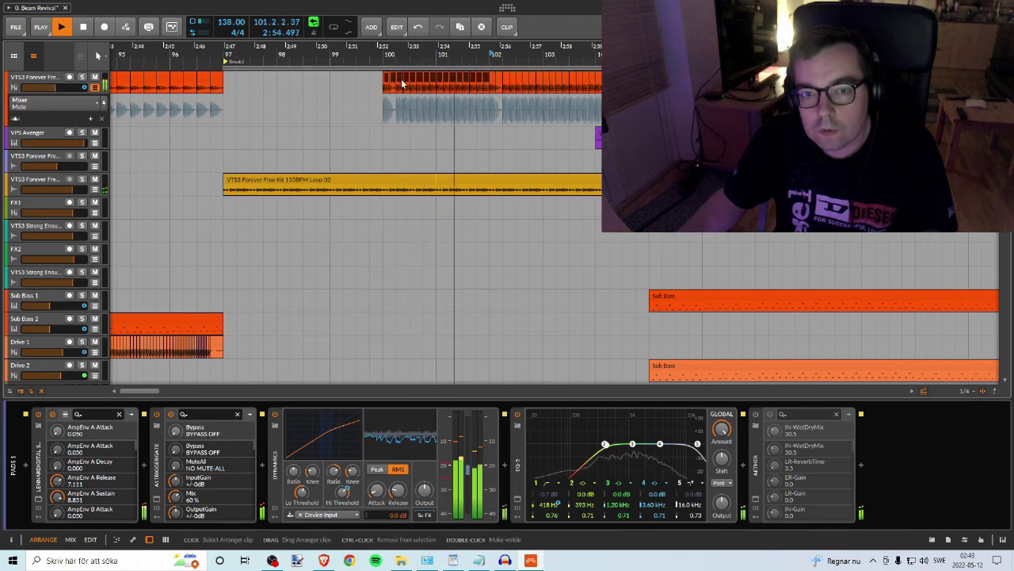
pyautogui.press('space')
pyautogui.press('space')
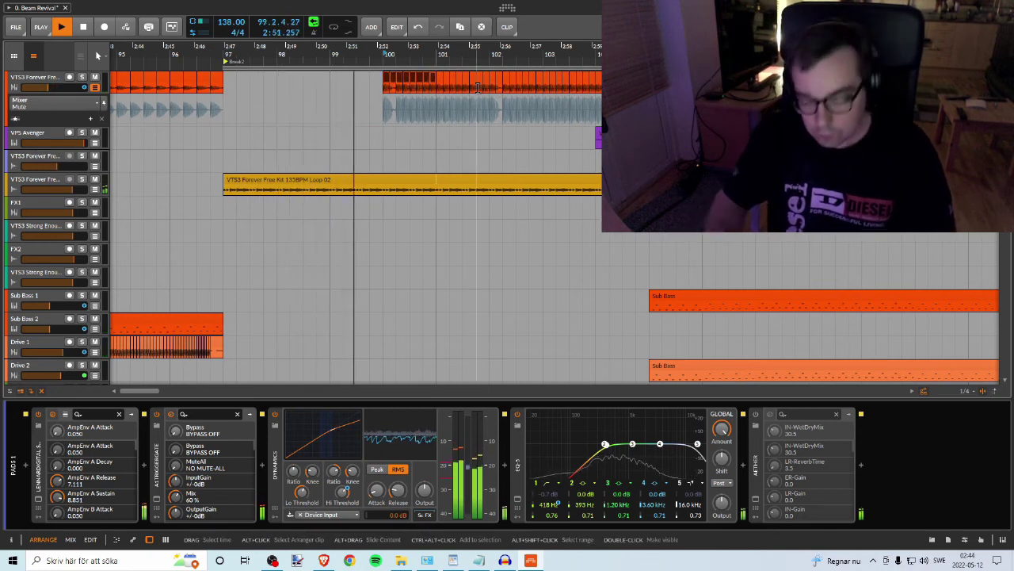
# Step: Delete the drum clips in bar 100 and replace the fast roll in bars 101–102 with copies of a quarter-note kick
pyautogui.moveTo(396, 81); pyautogui.dragTo(478, 87)
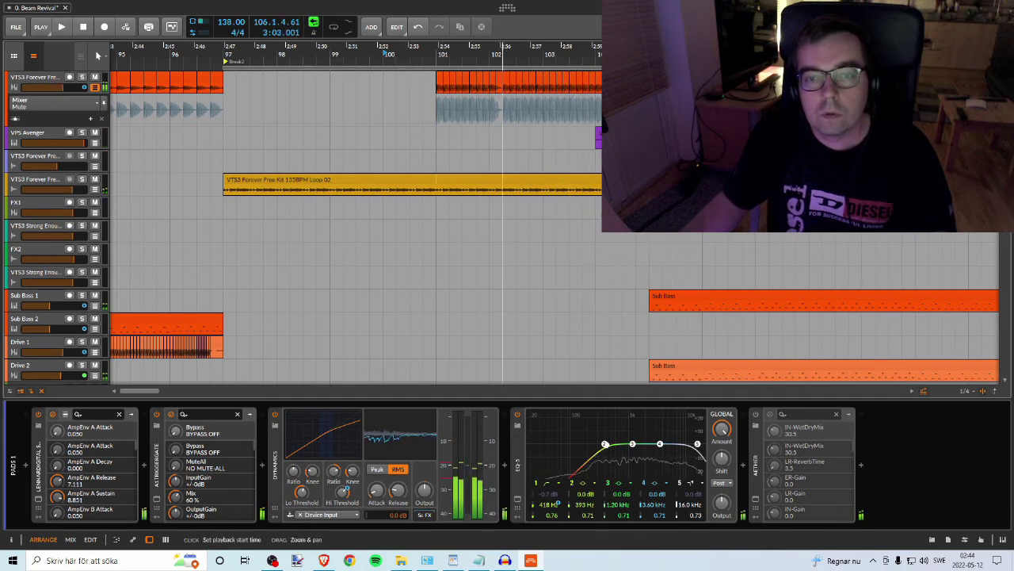
pyautogui.moveTo(503, 49); pyautogui.dragTo(450, 74)
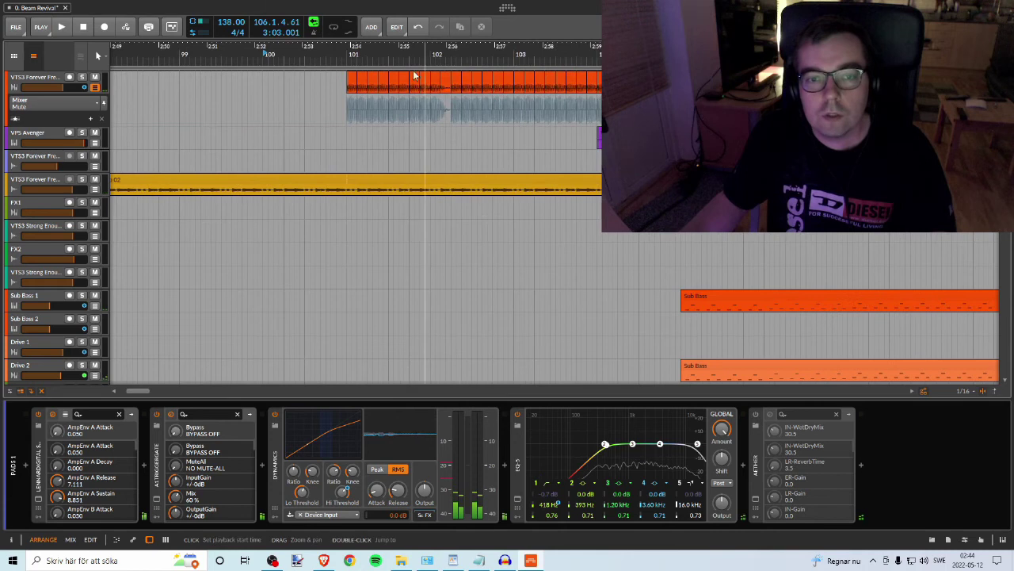
pyautogui.click(353, 77)
pyautogui.moveTo(353, 79); pyautogui.dragTo(339, 77)
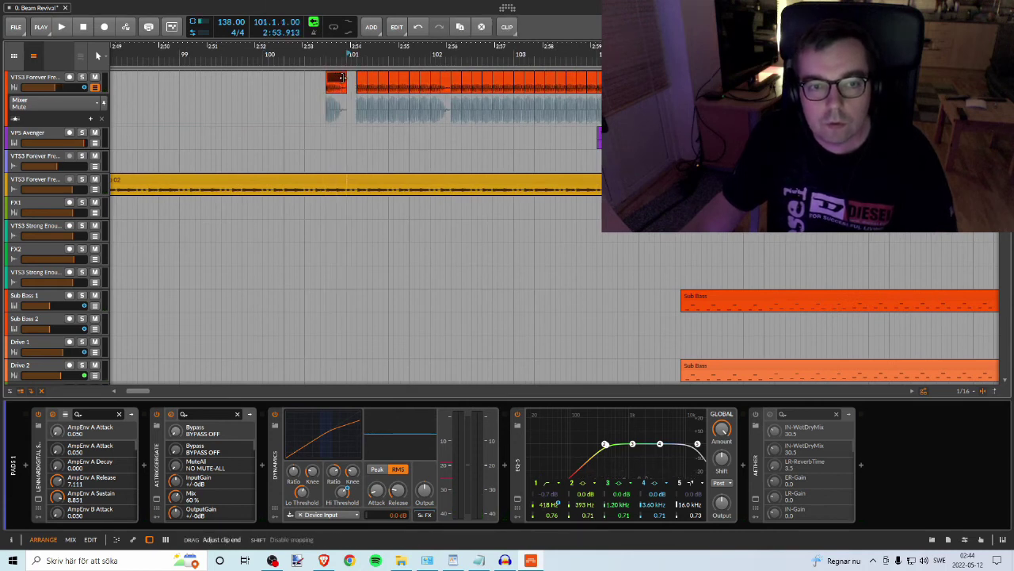
pyautogui.moveTo(335, 81); pyautogui.dragTo(409, 60)
pyautogui.hotkey('ctrl', 'd')
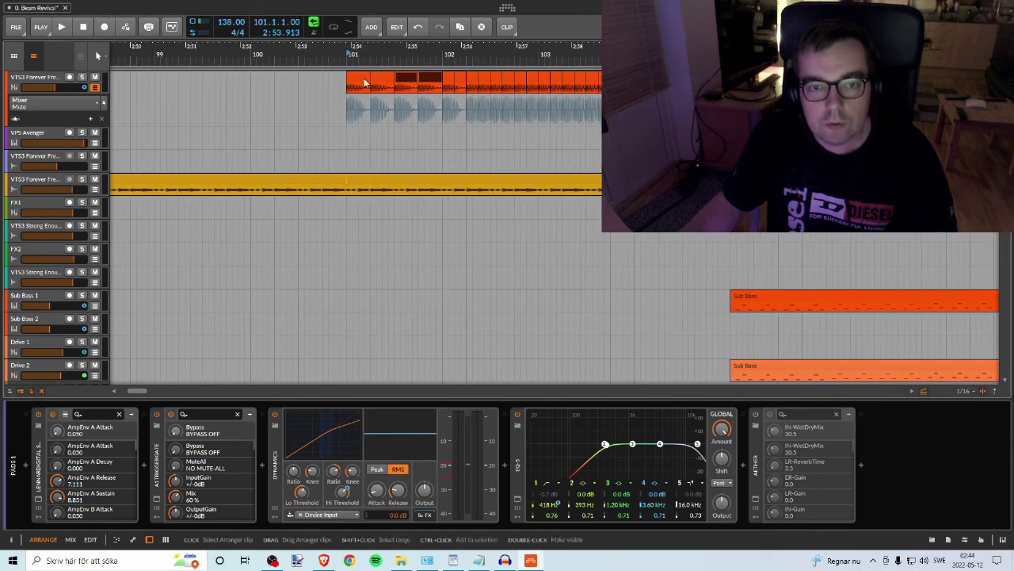
pyautogui.click(365, 83)
pyautogui.keyDown('ctrl'); pyautogui.moveTo(359, 82); pyautogui.dragTo(454, 87); pyautogui.keyUp('ctrl')
# Step: Play Break2 from bar 97 through the reworked drum build-up and into the section at bar 105
pyautogui.moveTo(480, 55); pyautogui.dragTo(420, 50)
pyautogui.press('space')
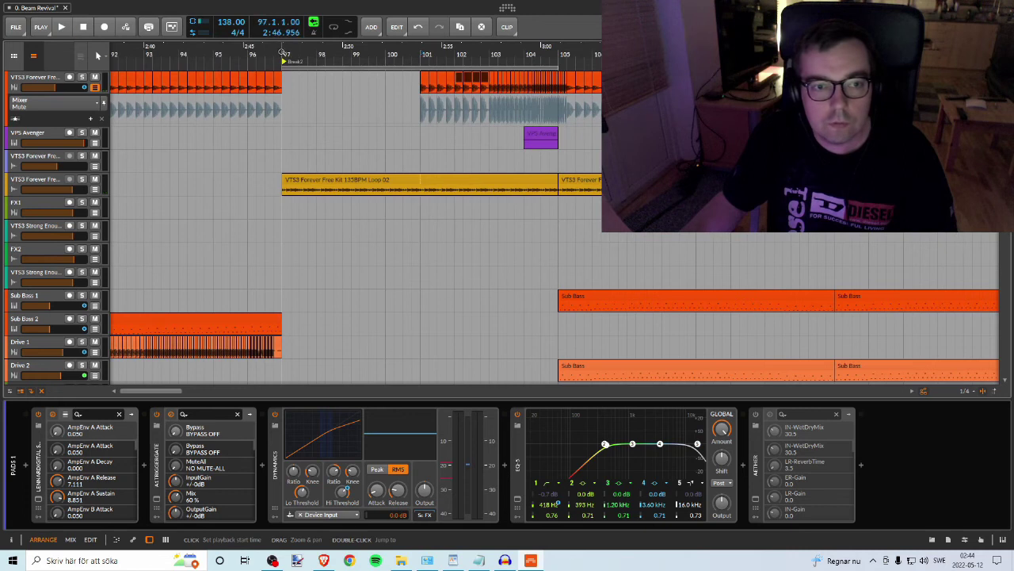
pyautogui.press('space')
pyautogui.moveTo(505, 53); pyautogui.dragTo(446, 60)
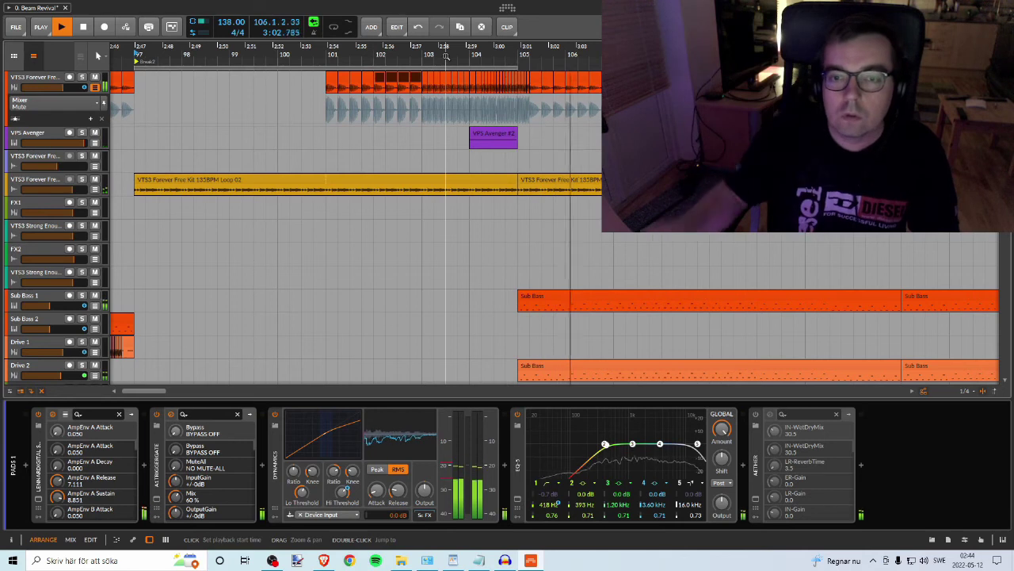
pyautogui.moveTo(445, 53); pyautogui.dragTo(541, 27)
# Step: Audition the longer passage from bar 89 through Break2, and stop just after bar 105 begins
pyautogui.click(315, 55)
pyautogui.press('space')
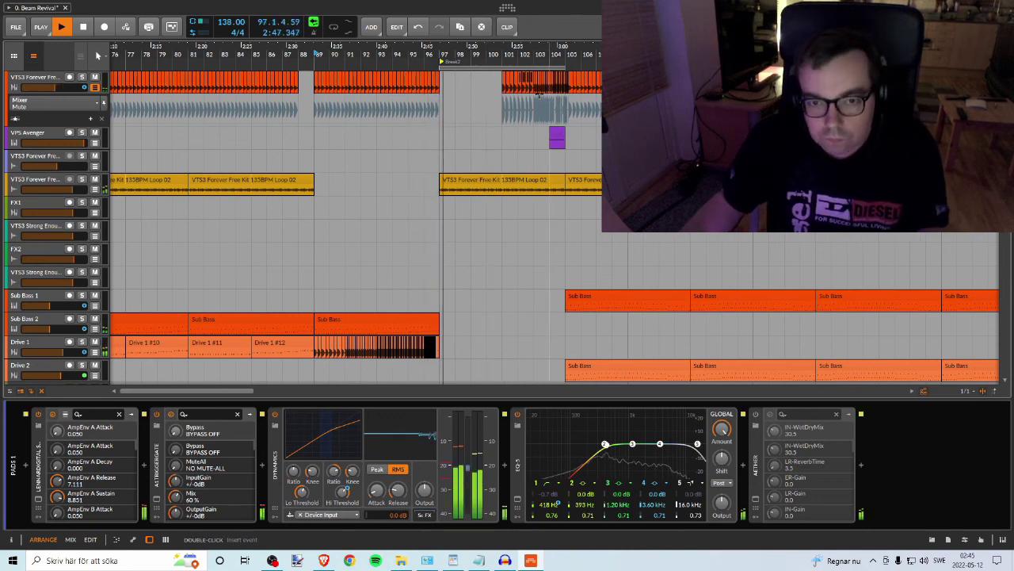
pyautogui.moveTo(503, 51); pyautogui.dragTo(414, 54)
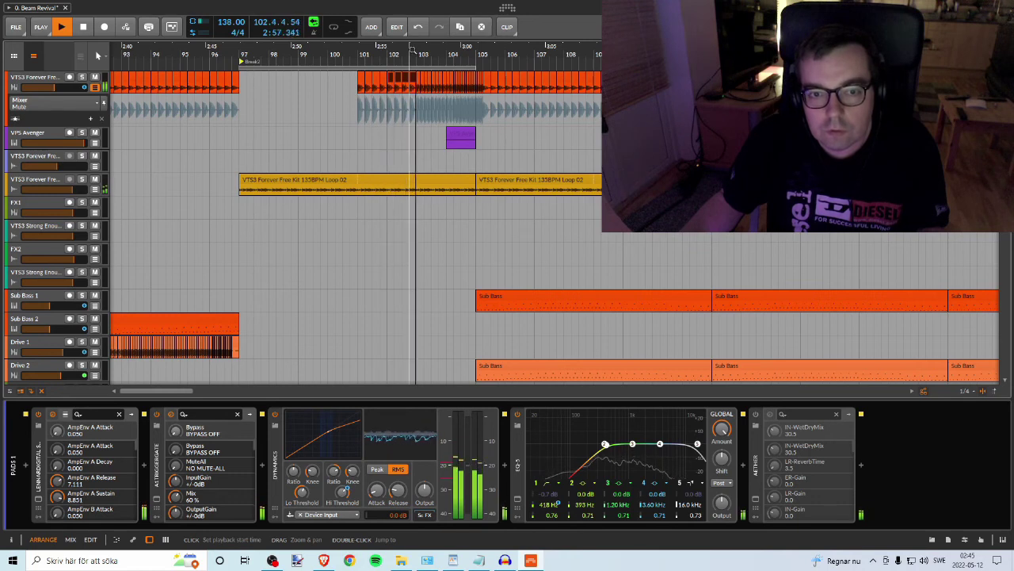
pyautogui.moveTo(412, 51); pyautogui.dragTo(426, 52)
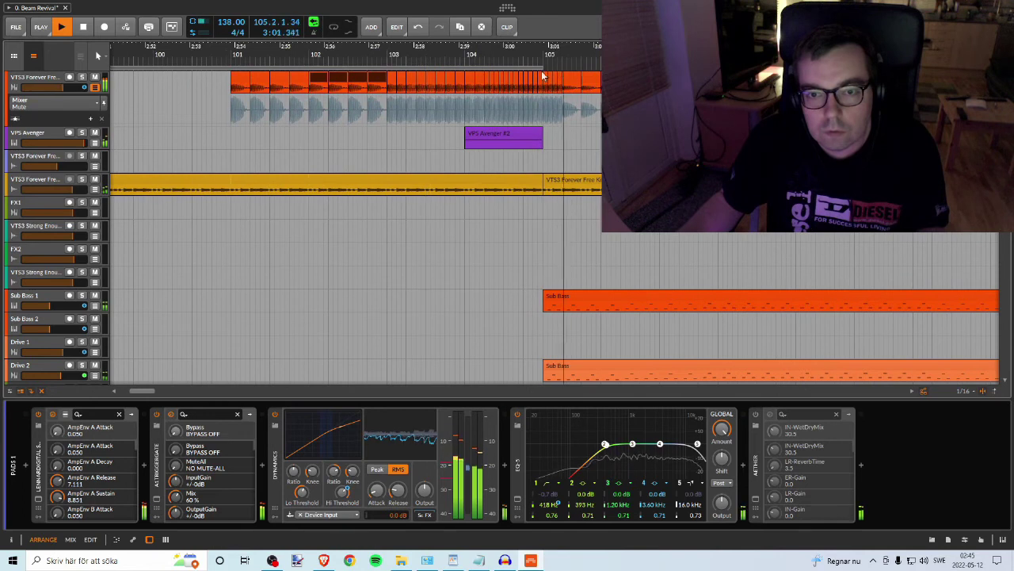
pyautogui.press('space')
# Step: Try deleting the four short roll clips in the first beat of bar 105, and audition Break2 from bar 97
pyautogui.moveTo(557, 51); pyautogui.dragTo(553, 71)
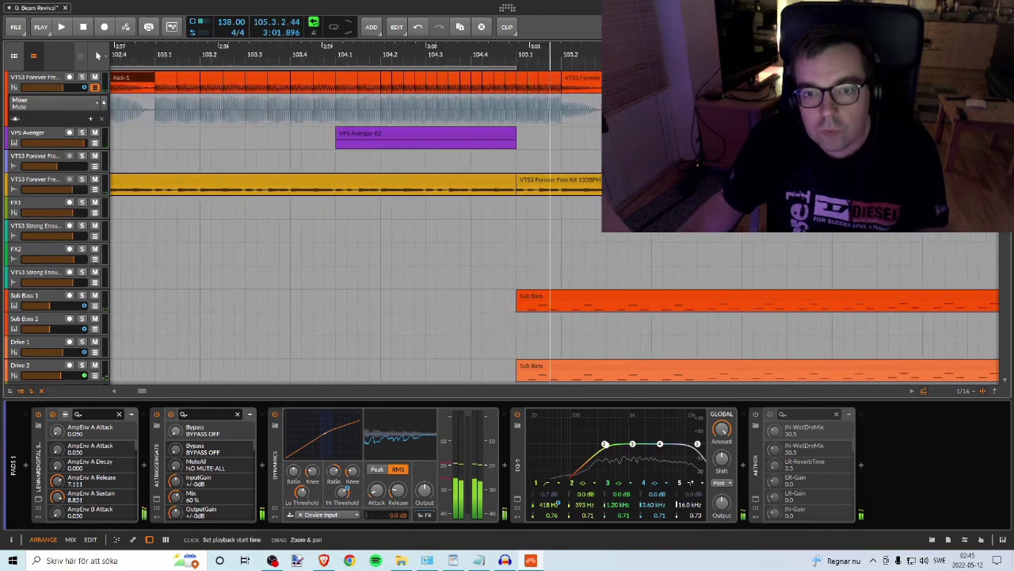
pyautogui.click(557, 78)
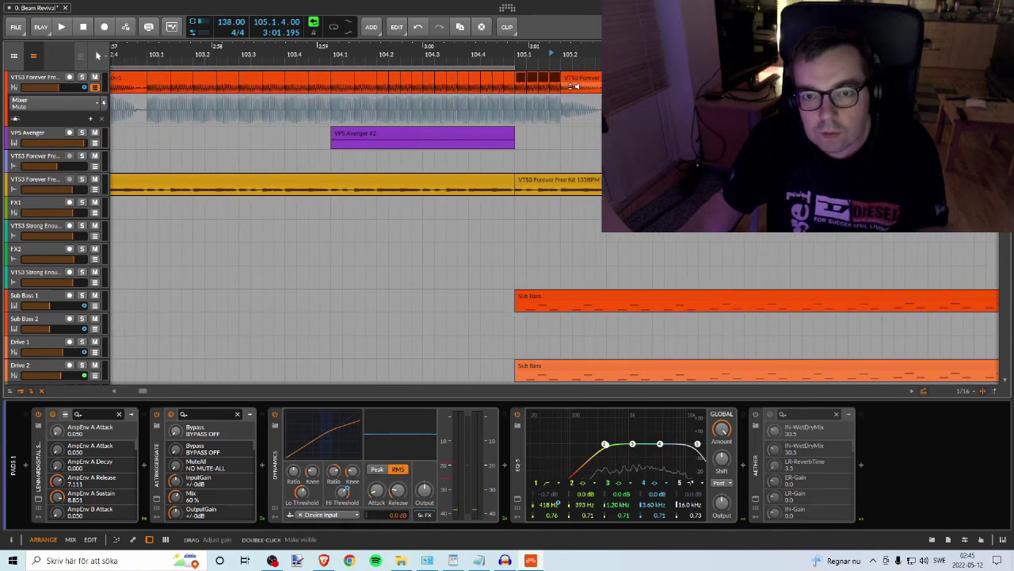
pyautogui.press('Delete')
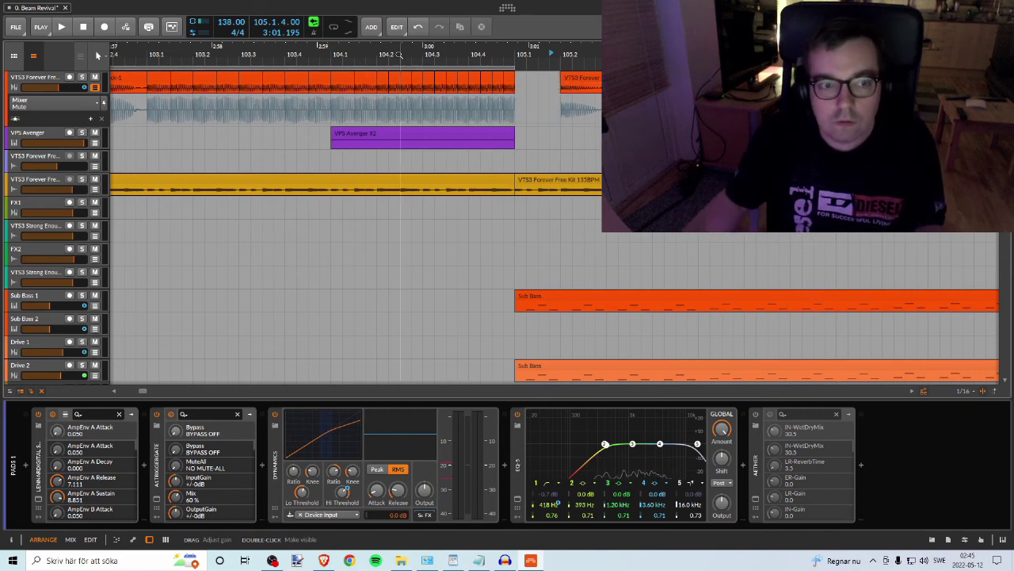
pyautogui.moveTo(400, 52); pyautogui.dragTo(472, 32)
pyautogui.moveTo(367, 52); pyautogui.dragTo(386, 90)
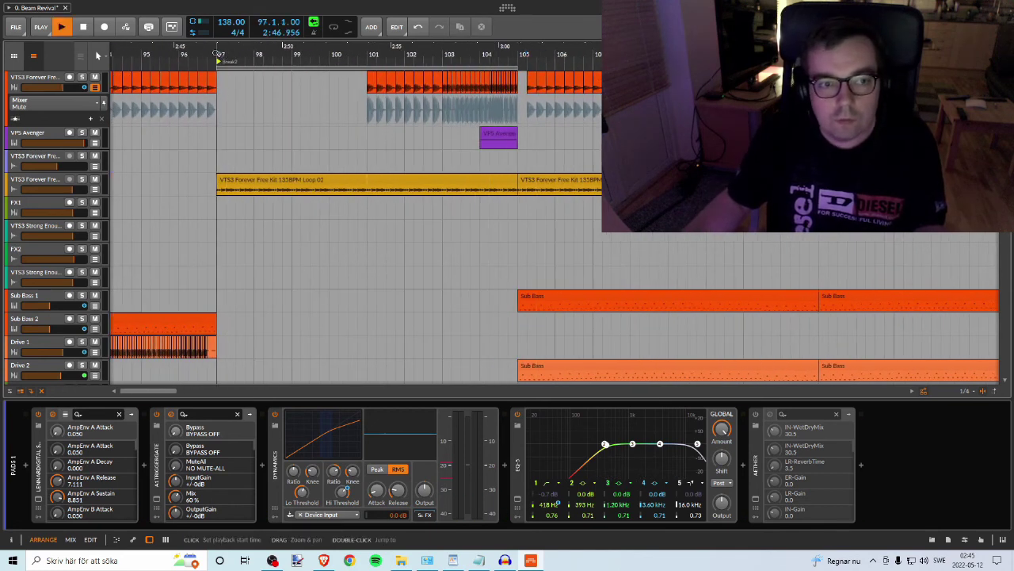
pyautogui.scroll(5, 533, 54)
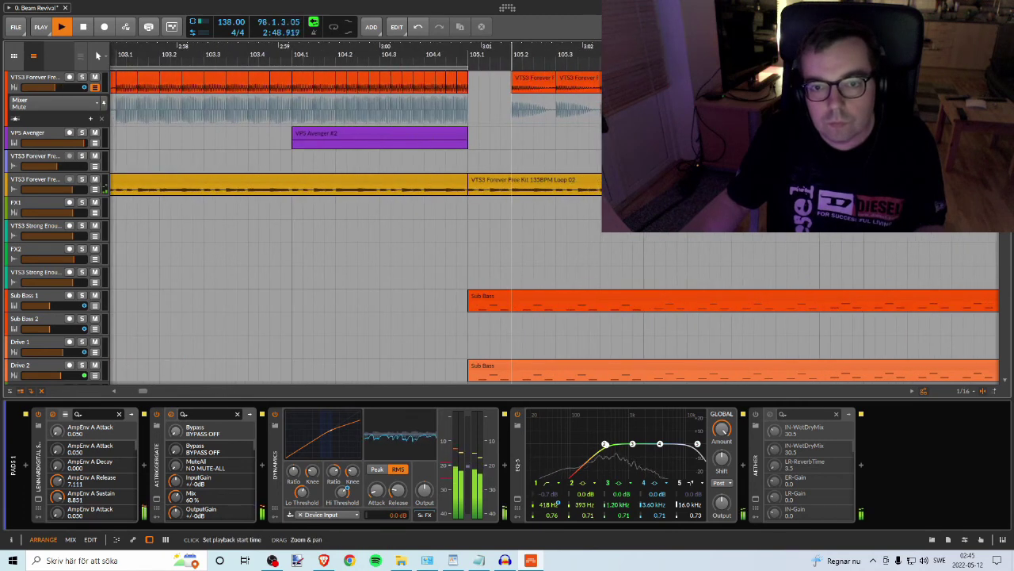
pyautogui.scroll(-5, 473, 54)
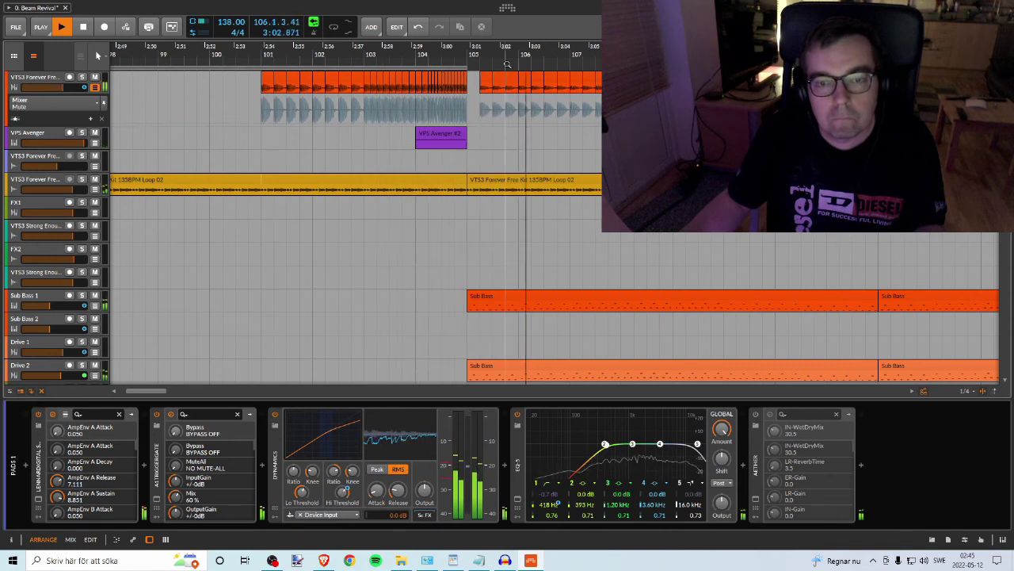
pyautogui.press('space')
# Step: Copy the kick clip from beat 105.2 to beat 105.1 in place of the roll clips, and replay from about beat 104.2
pyautogui.moveTo(475, 49); pyautogui.dragTo(471, 99)
pyautogui.click(539, 80)
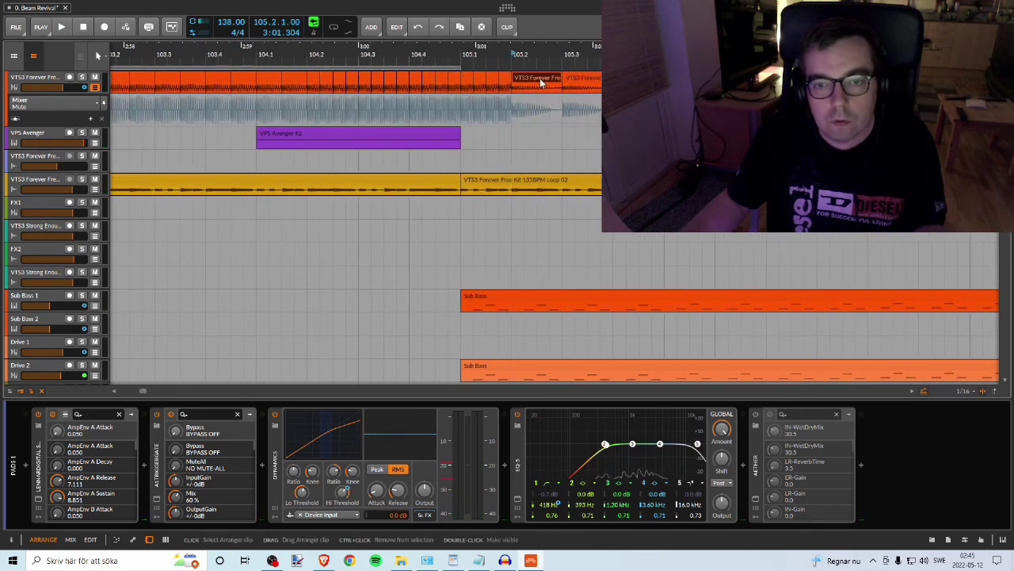
pyautogui.moveTo(535, 82); pyautogui.dragTo(446, 61)
pyautogui.click(361, 53)
pyautogui.press('space')
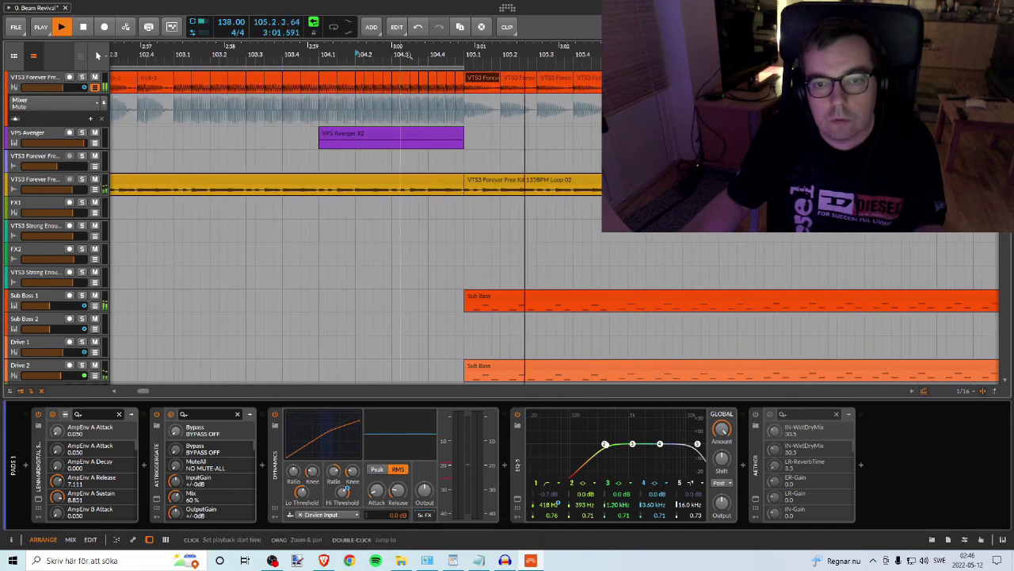
pyautogui.press('space')
# Step: Try removing the first two kicks of bar 105, audition from beat 103.4, and undo the removal
pyautogui.moveTo(481, 77); pyautogui.dragTo(539, 86)
pyautogui.click(321, 57)
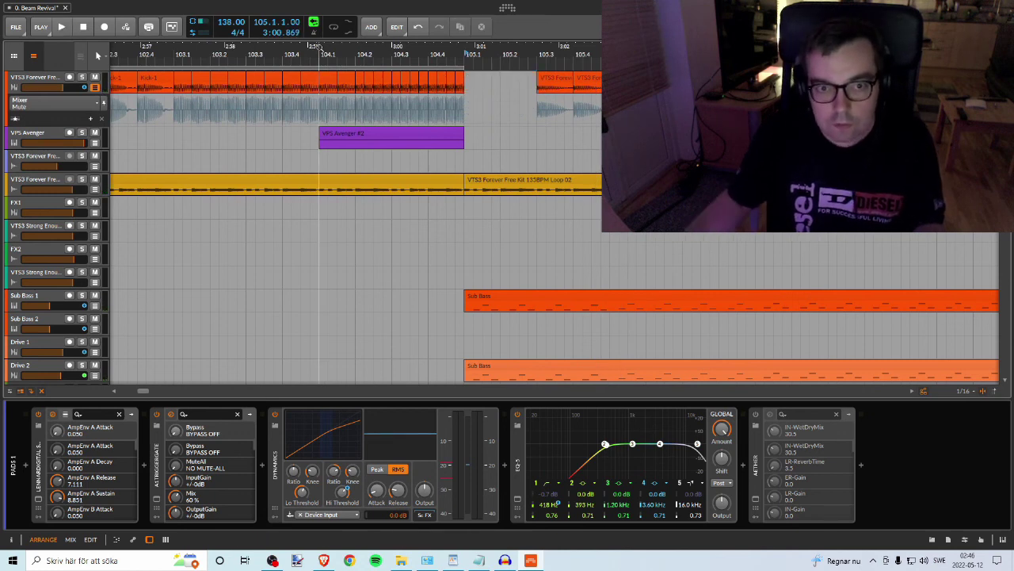
pyautogui.click(284, 60)
pyautogui.press('space')
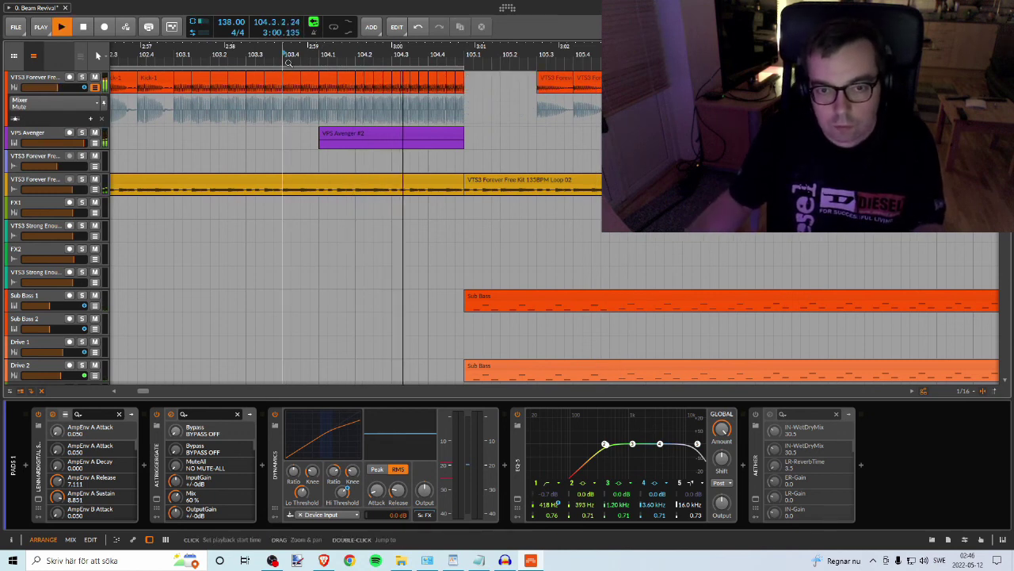
pyautogui.press('space')
pyautogui.hotkey('ctrl', 'z')
# Step: Replay the end of the drum build-up from about beat 104.2 into bar 106
pyautogui.click(373, 57)
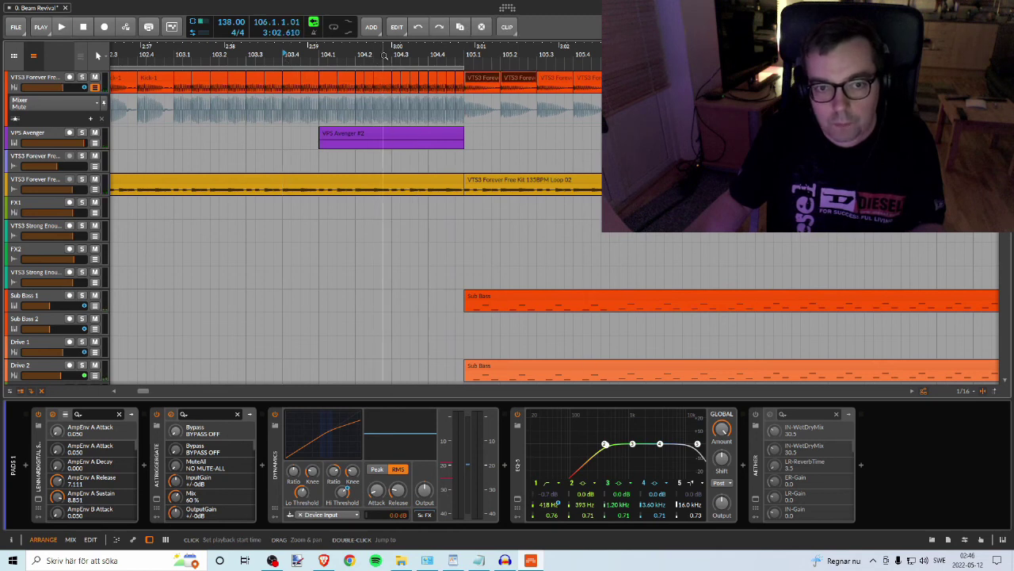
pyautogui.press('space')
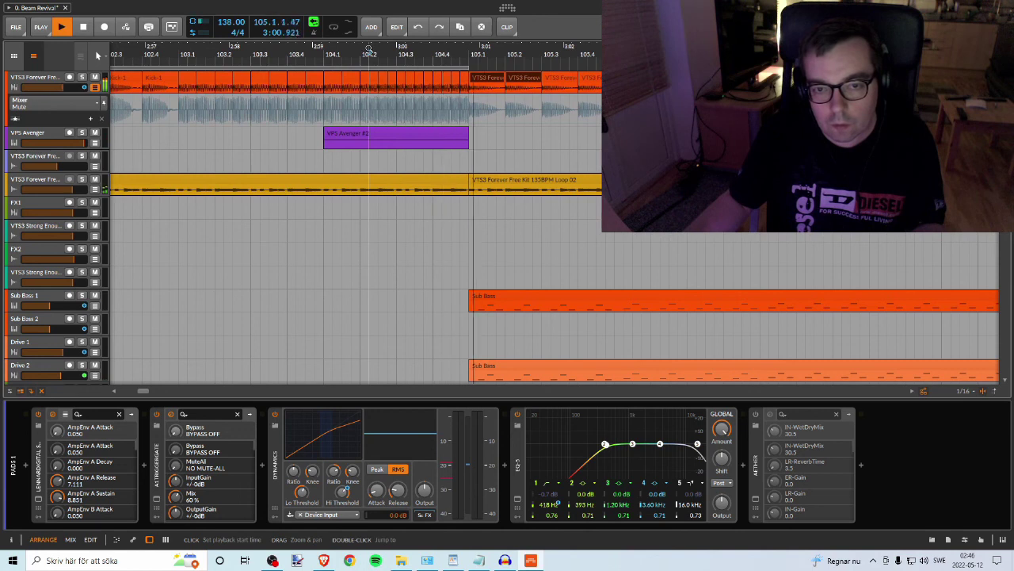
pyautogui.press('space')
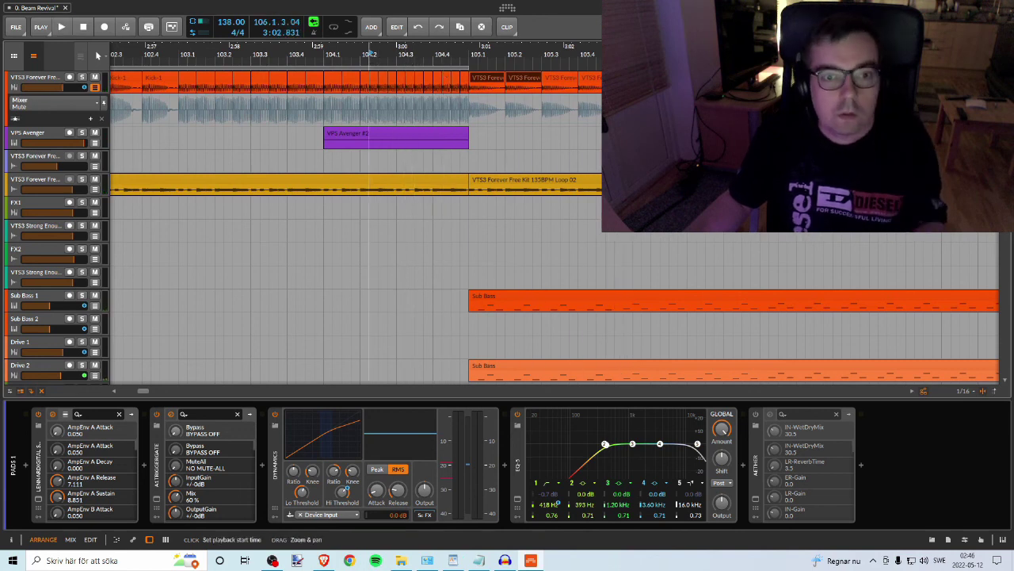
# Step: Copy four quarter-note kicks to bar 100 to start the build-up earlier, and replay Break2 from bar 97
pyautogui.moveTo(406, 60); pyautogui.dragTo(338, 81)
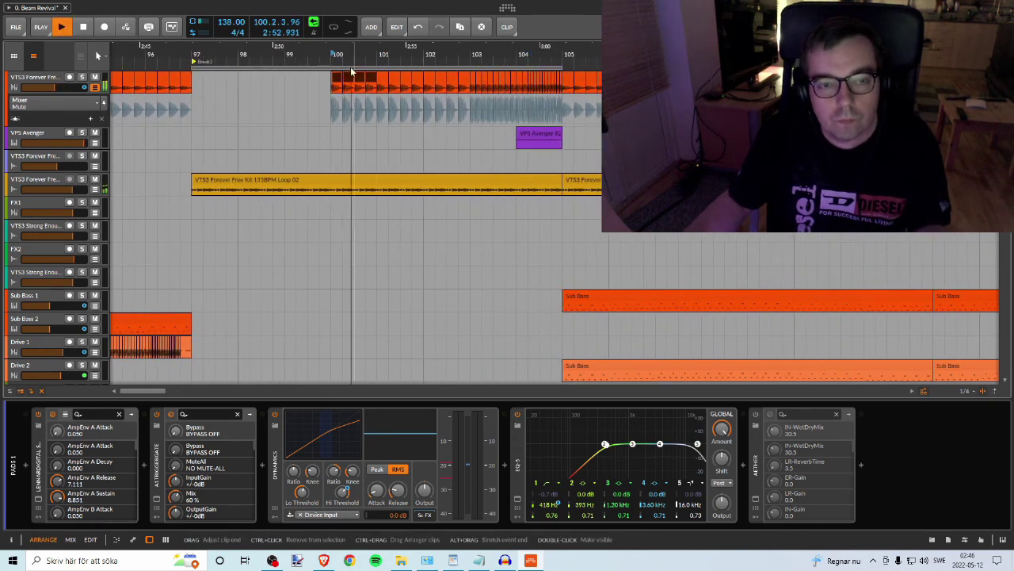
pyautogui.press('space')
pyautogui.click(193, 54)
pyautogui.press('space')
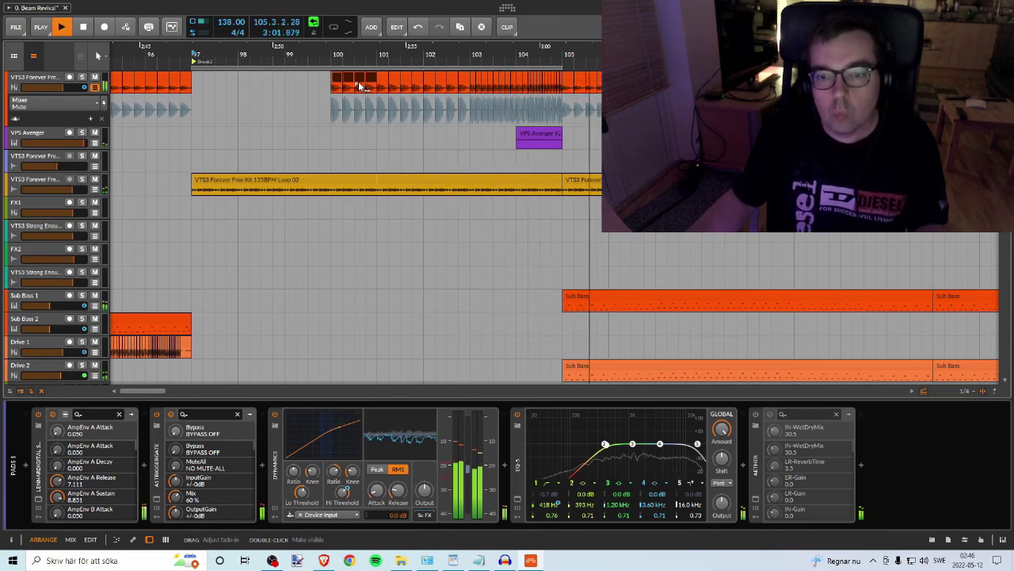
# Step: Play from bar 89 to about bar 112 while reviewing the bass, drive, pads and pluck tracks
pyautogui.moveTo(345, 56); pyautogui.dragTo(412, 23)
pyautogui.press('space')
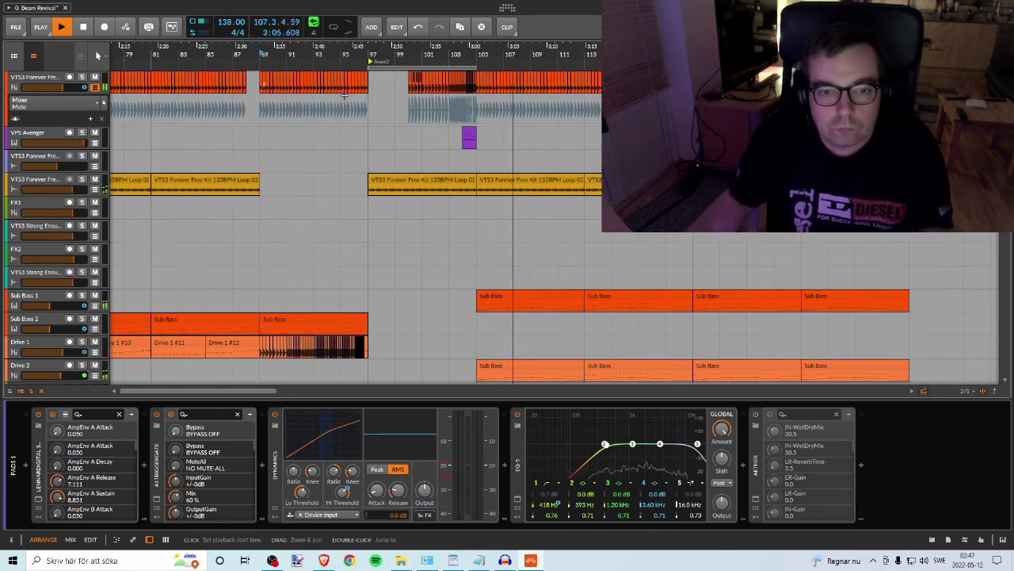
pyautogui.moveTo(396, 55); pyautogui.dragTo(208, 62)
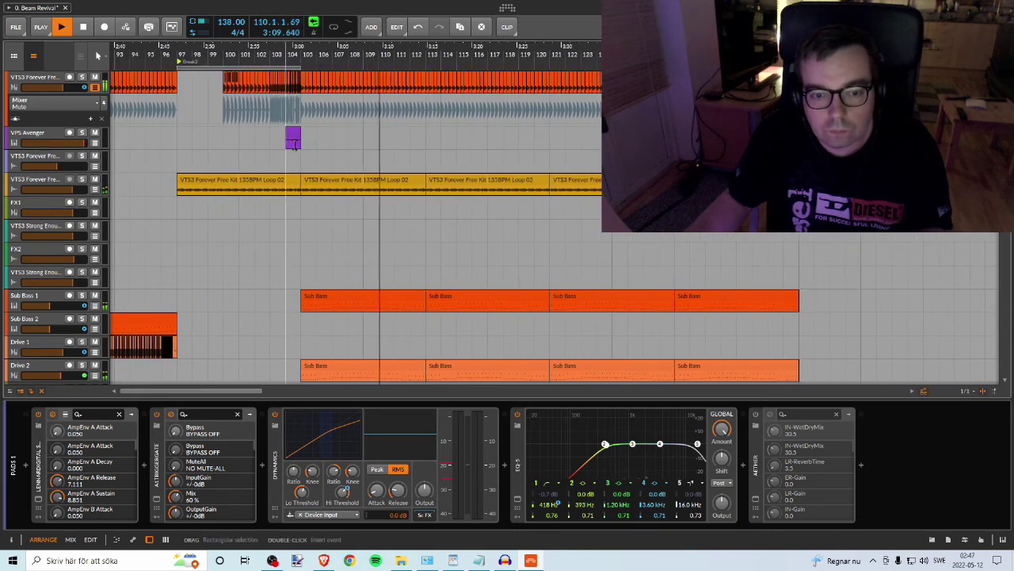
pyautogui.scroll(-3, 302, 150)
pyautogui.scroll(-1, 380, 218)
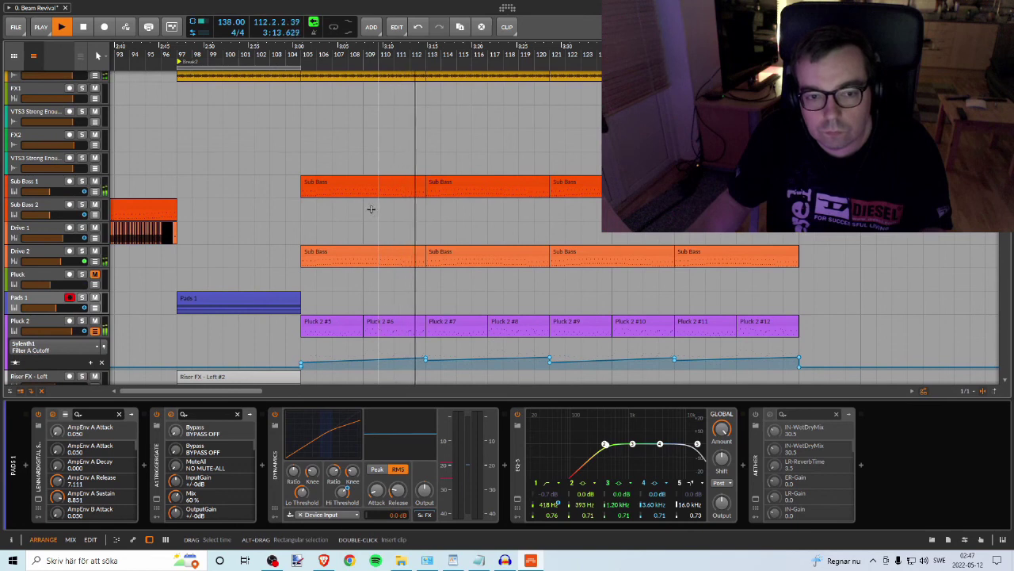
pyautogui.press('space')
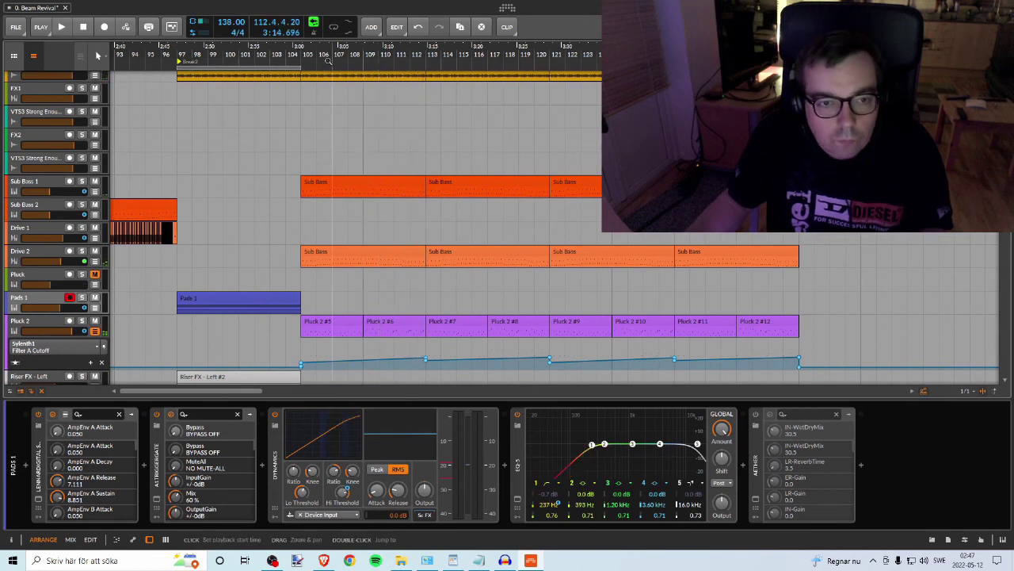
# Step: Play from bar 105 and open the first Sub Bass clip on the Sub Bass 1 track for note editing
pyautogui.moveTo(335, 54); pyautogui.dragTo(335, 96)
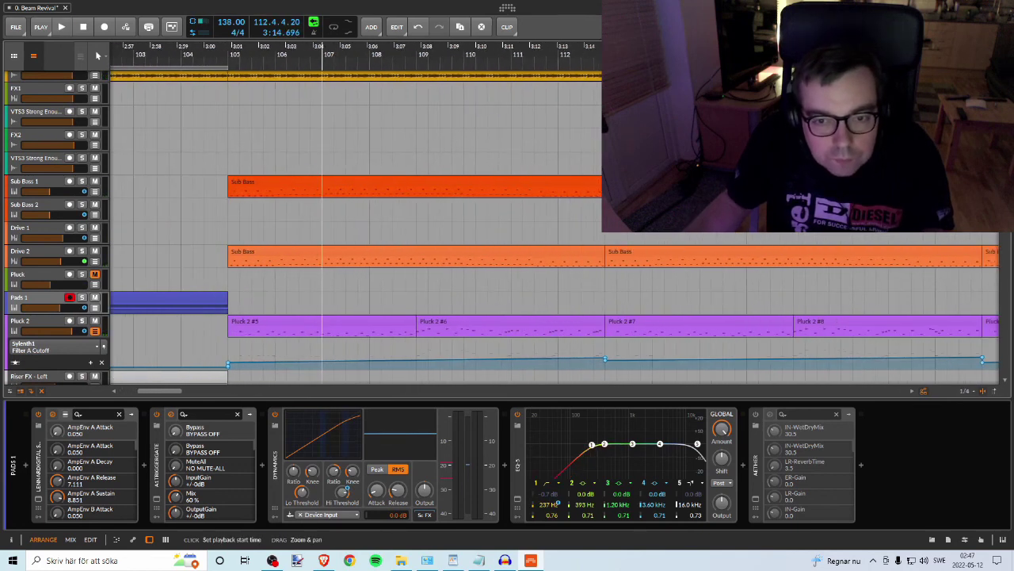
pyautogui.moveTo(322, 49); pyautogui.dragTo(323, 41)
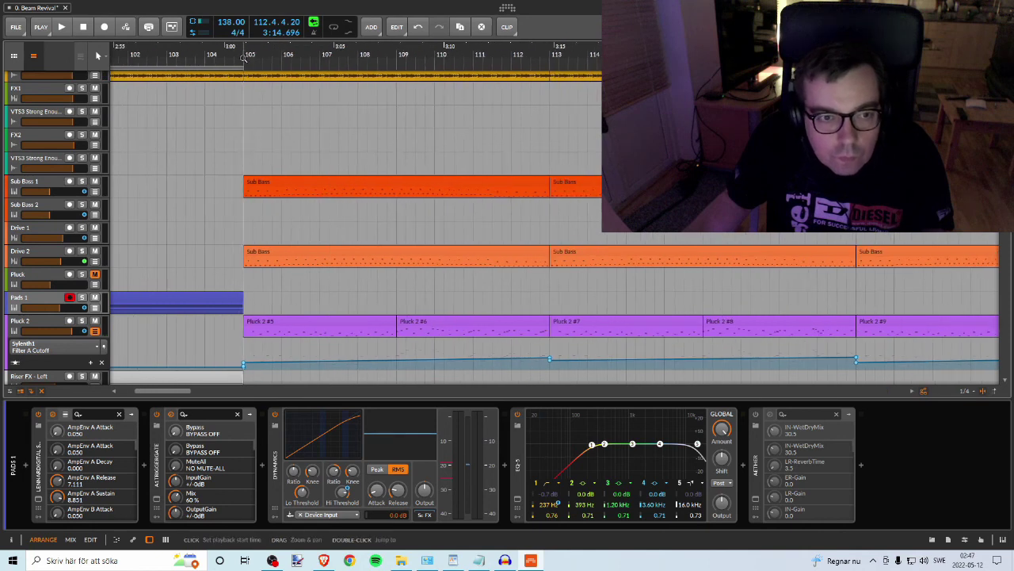
pyautogui.press('space')
pyautogui.doubleClick(310, 182)
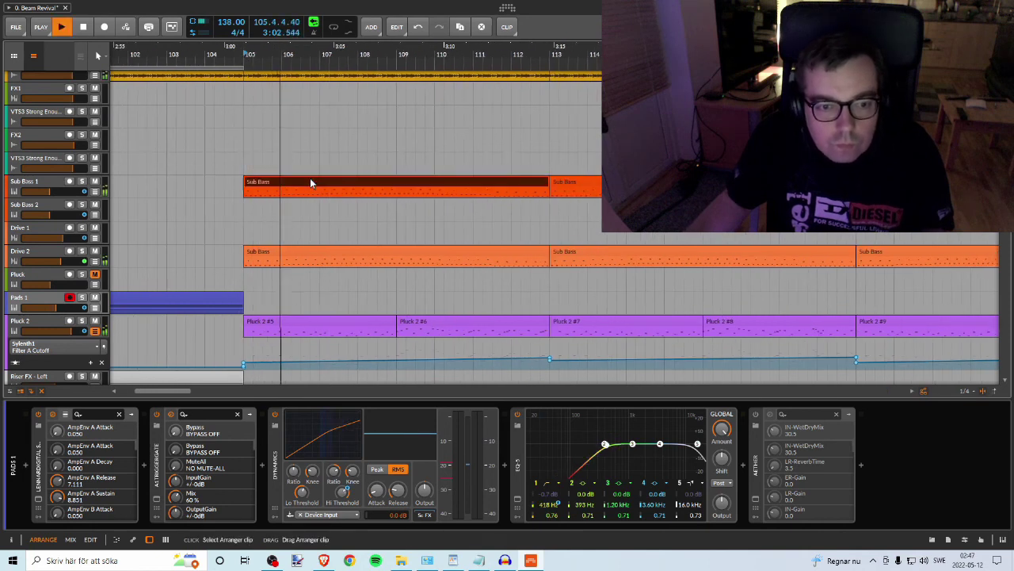
# Step: Examine the Sub Bass clip's note pattern up to clip bar 9 while replaying the section from bar 105
pyautogui.moveTo(203, 351); pyautogui.dragTo(225, 410)
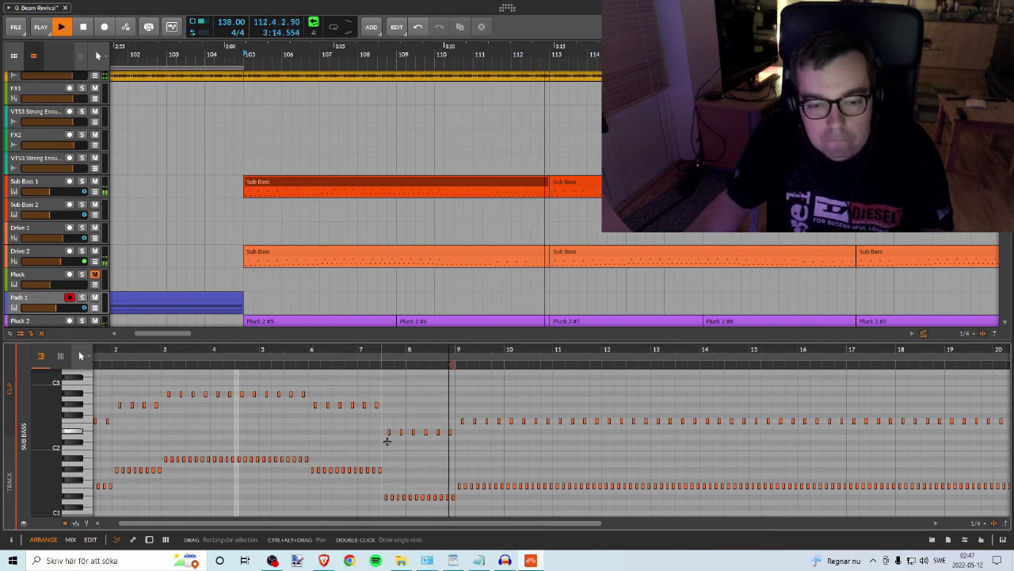
pyautogui.press('space')
pyautogui.press('space')
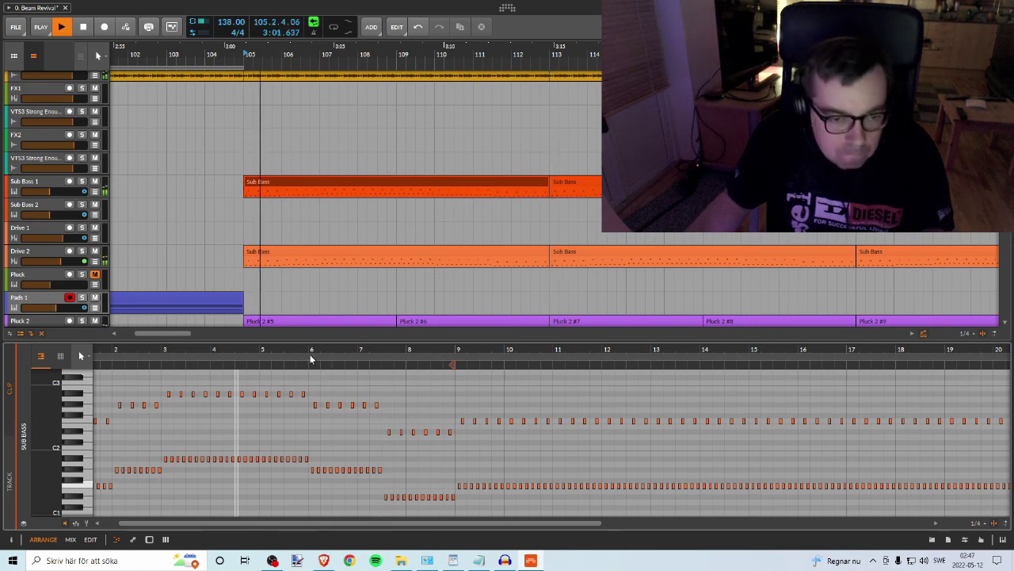
pyautogui.moveTo(310, 354); pyautogui.dragTo(428, 398)
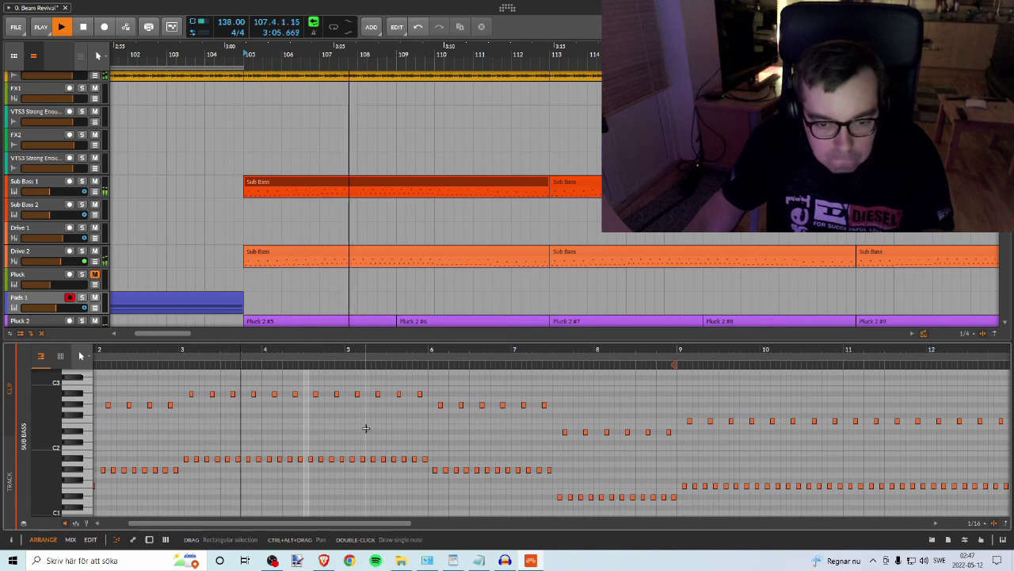
pyautogui.moveTo(473, 356); pyautogui.dragTo(351, 373)
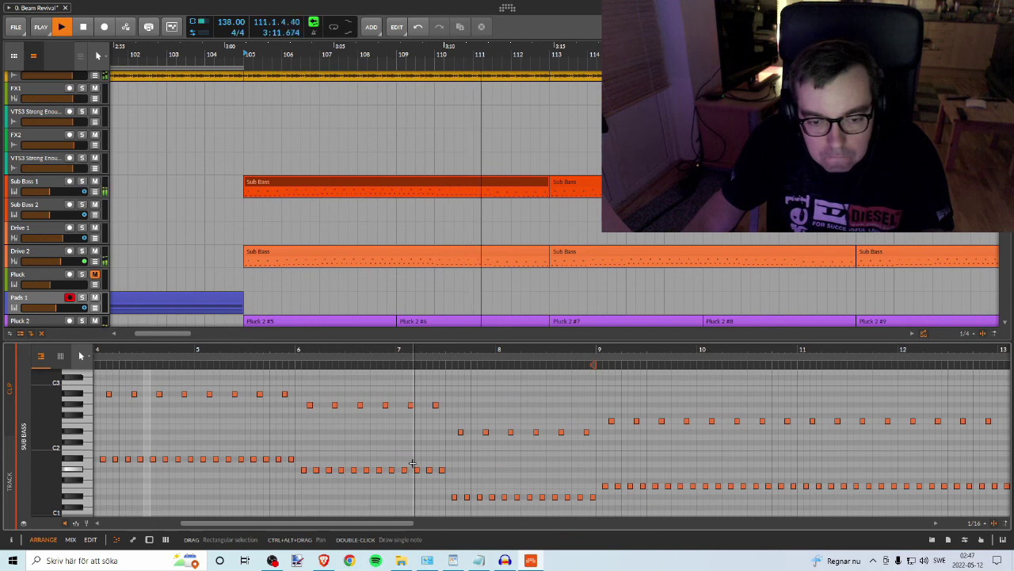
# Step: Lower the Sub Bass notes in the first half of clip bar 7 to the pitches of the notes that follow, and replay the passage
pyautogui.press('space')
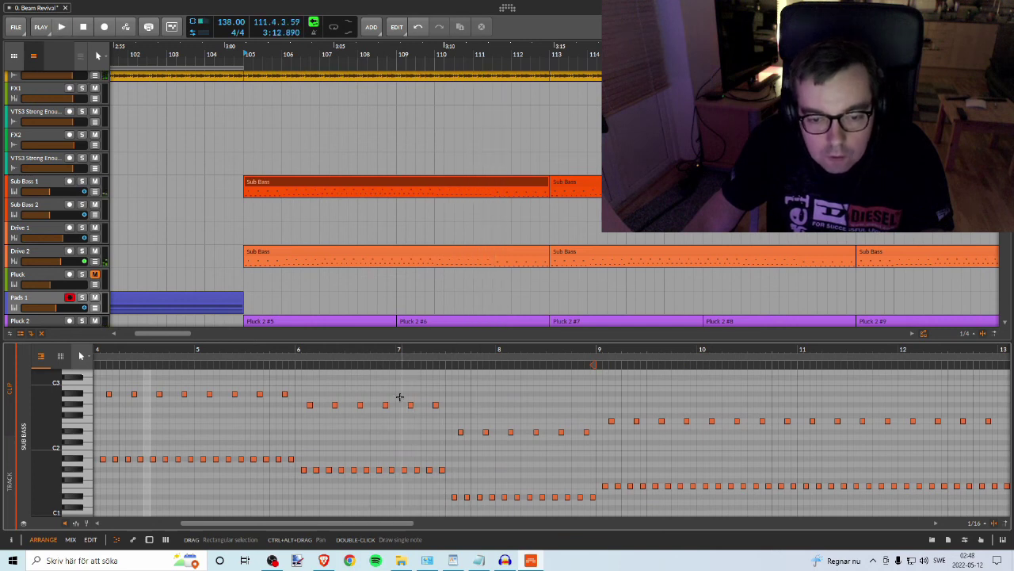
pyautogui.moveTo(399, 397); pyautogui.dragTo(447, 473)
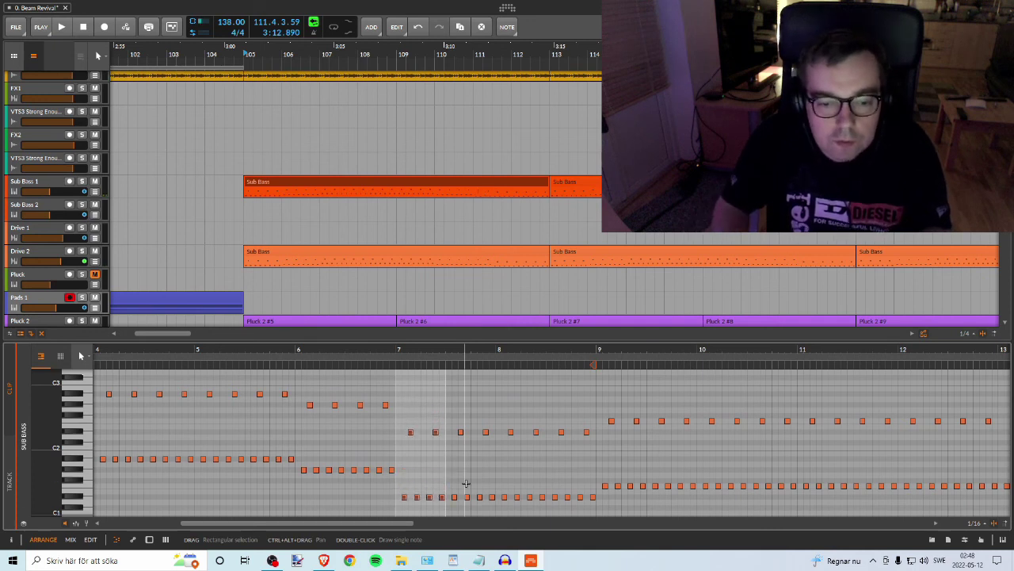
pyautogui.moveTo(337, 351); pyautogui.dragTo(159, 351)
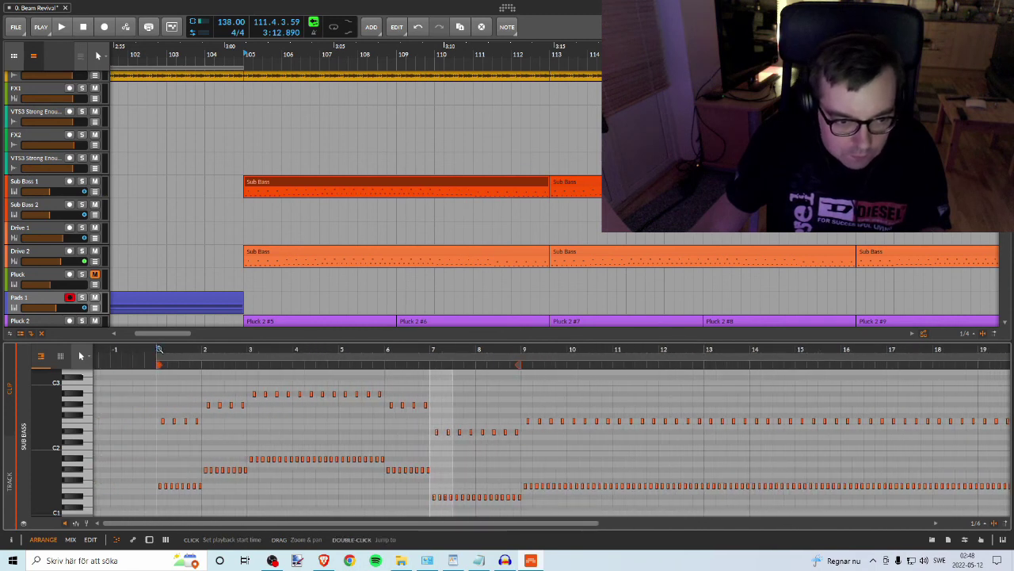
pyautogui.press('space')
pyautogui.moveTo(333, 349); pyautogui.dragTo(176, 348)
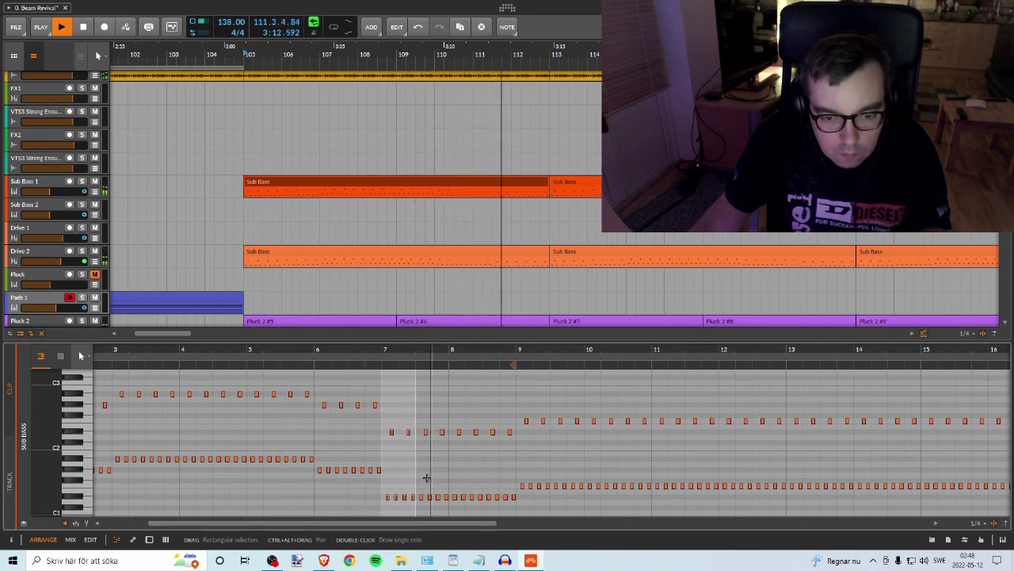
pyautogui.press('space')
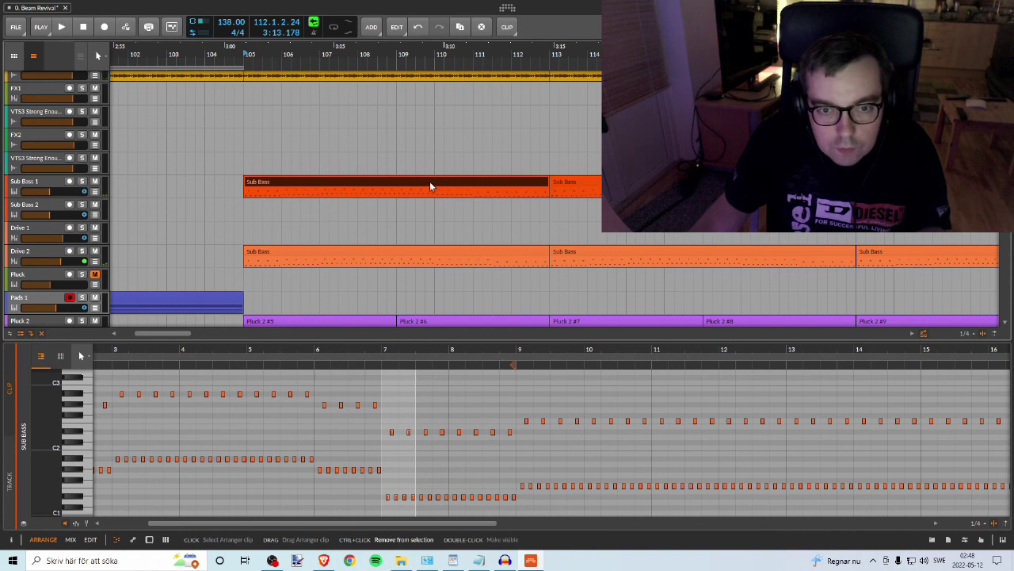
# Step: Copy the edited Sub Bass clip from Sub Bass 1 over the Drive 2 clip at bar 105, and play both from bar 105
pyautogui.moveTo(430, 181); pyautogui.dragTo(430, 248)
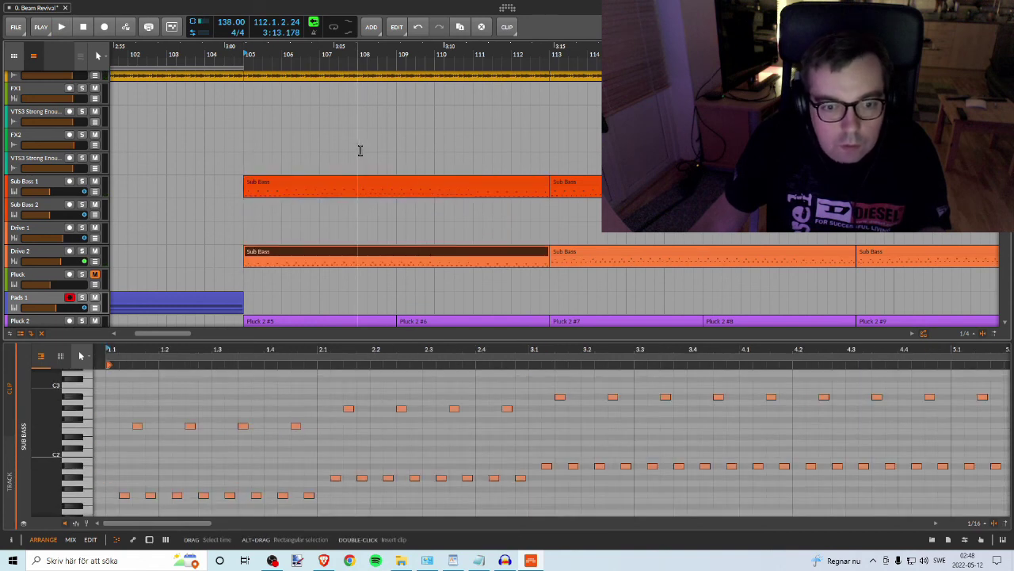
pyautogui.click(346, 257)
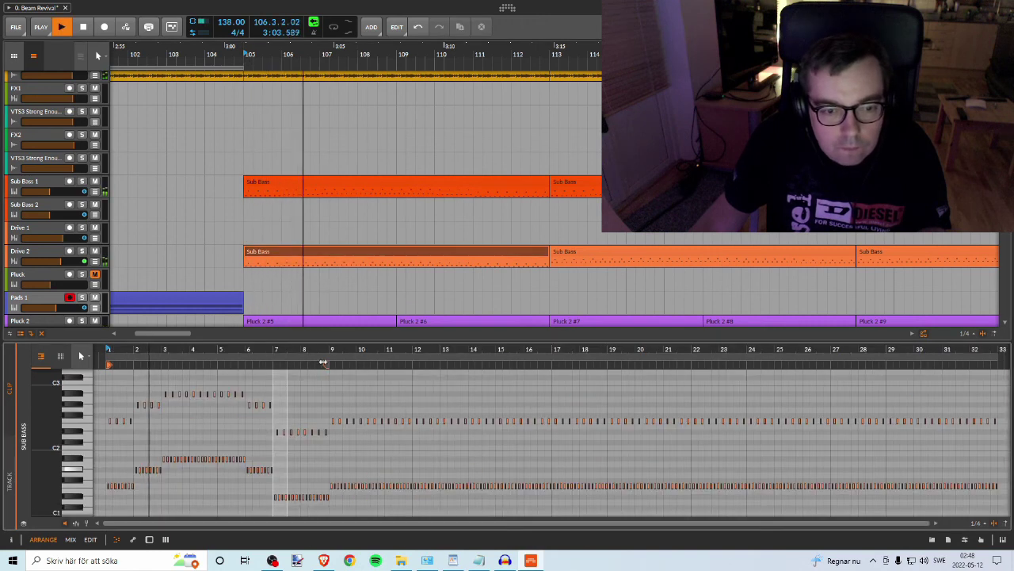
pyautogui.moveTo(237, 349); pyautogui.dragTo(303, 357)
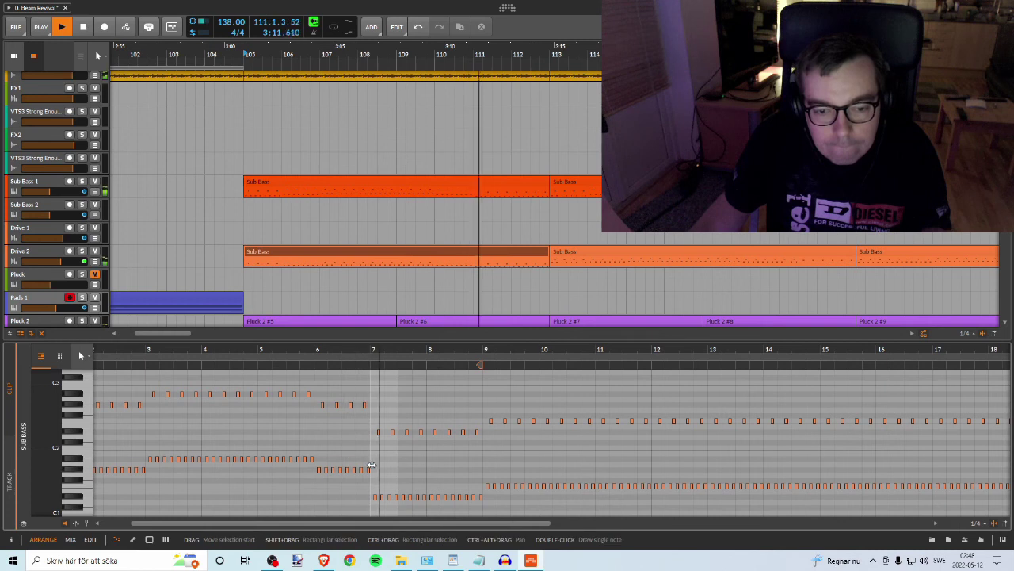
pyautogui.moveTo(487, 358); pyautogui.dragTo(309, 358)
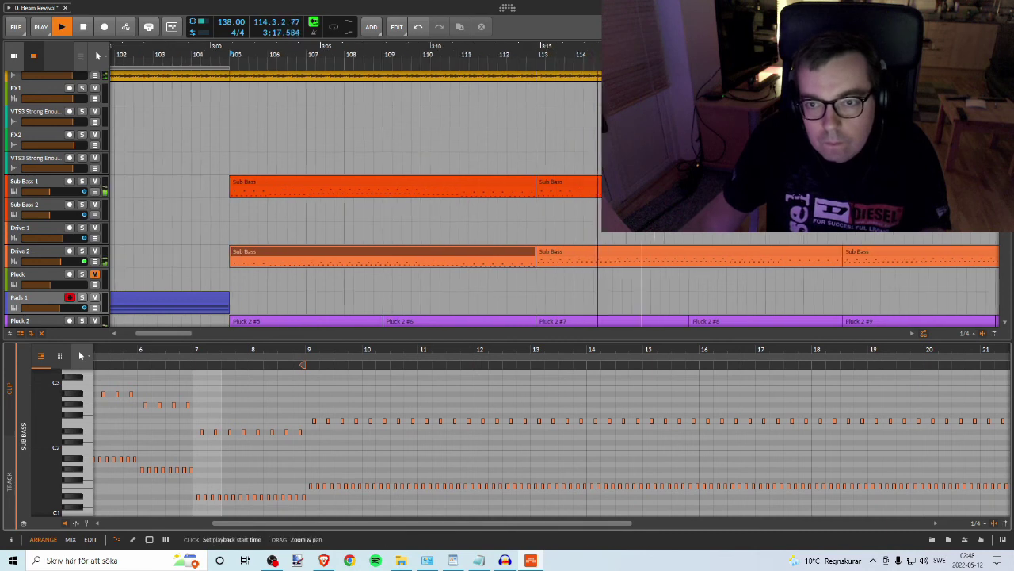
pyautogui.moveTo(642, 54); pyautogui.dragTo(491, 35)
pyautogui.press('space')
# Step: Replace the clips at bars 113, 121 and 129 on Sub Bass 1 and Drive 2 with copies of the edited Sub Bass clip
pyautogui.click(388, 180)
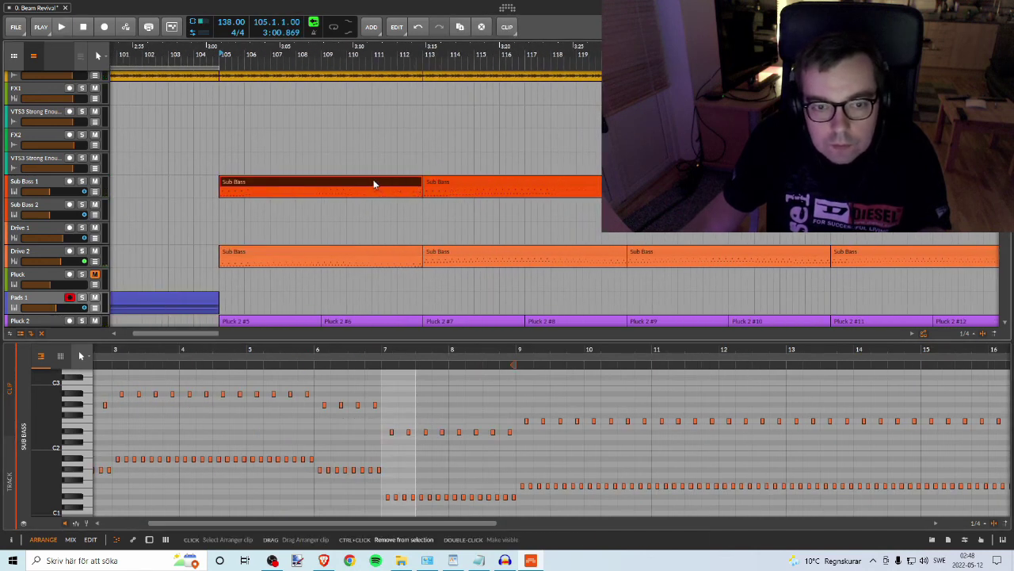
pyautogui.moveTo(374, 184); pyautogui.dragTo(553, 187)
pyautogui.click(579, 184)
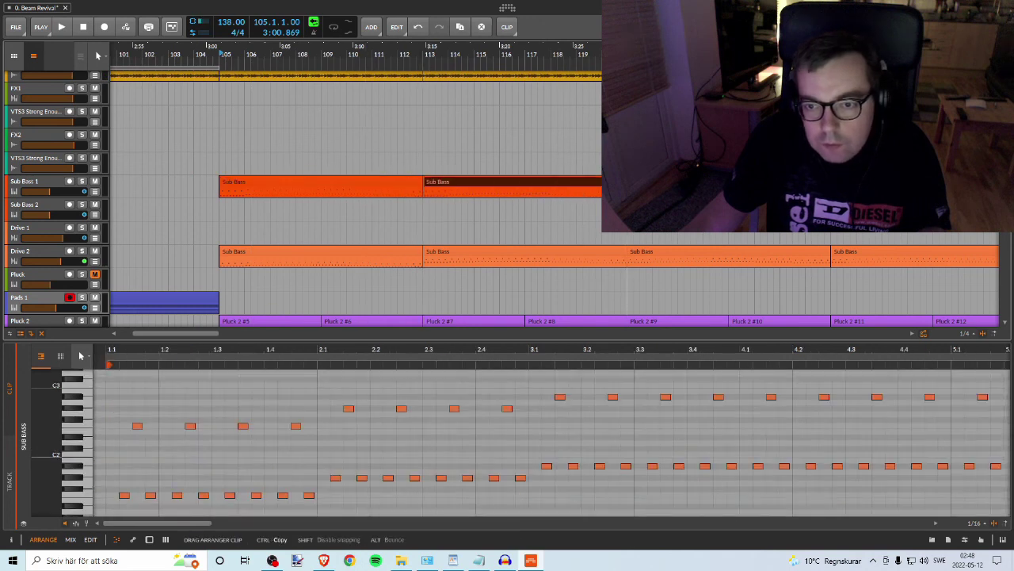
pyautogui.click(767, 185)
pyautogui.moveTo(760, 53); pyautogui.dragTo(601, 54)
pyautogui.moveTo(545, 183); pyautogui.dragTo(748, 184)
pyautogui.hscroll(-3, 396, 222)
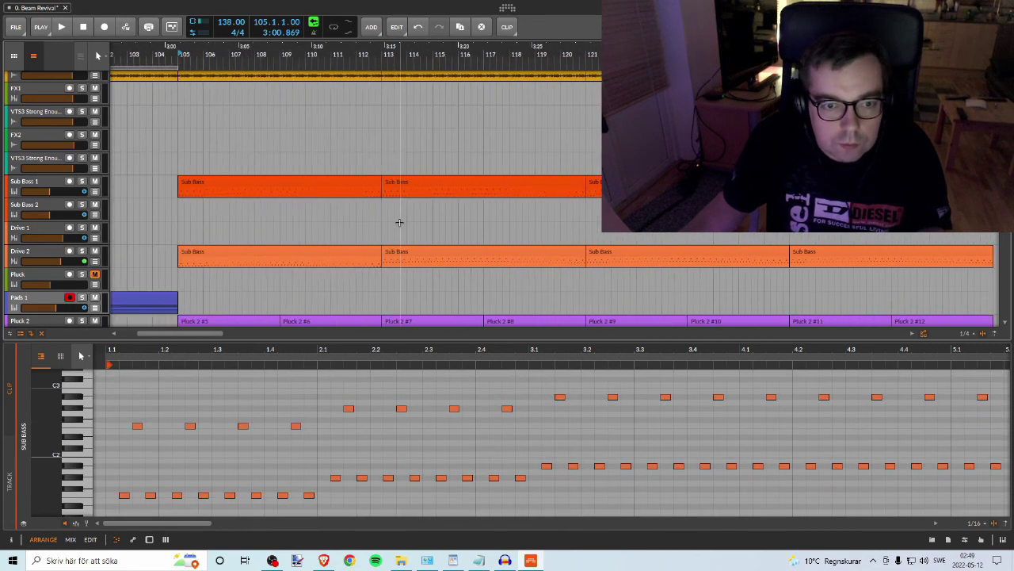
pyautogui.moveTo(396, 184); pyautogui.dragTo(420, 254)
pyautogui.moveTo(626, 257); pyautogui.dragTo(804, 261)
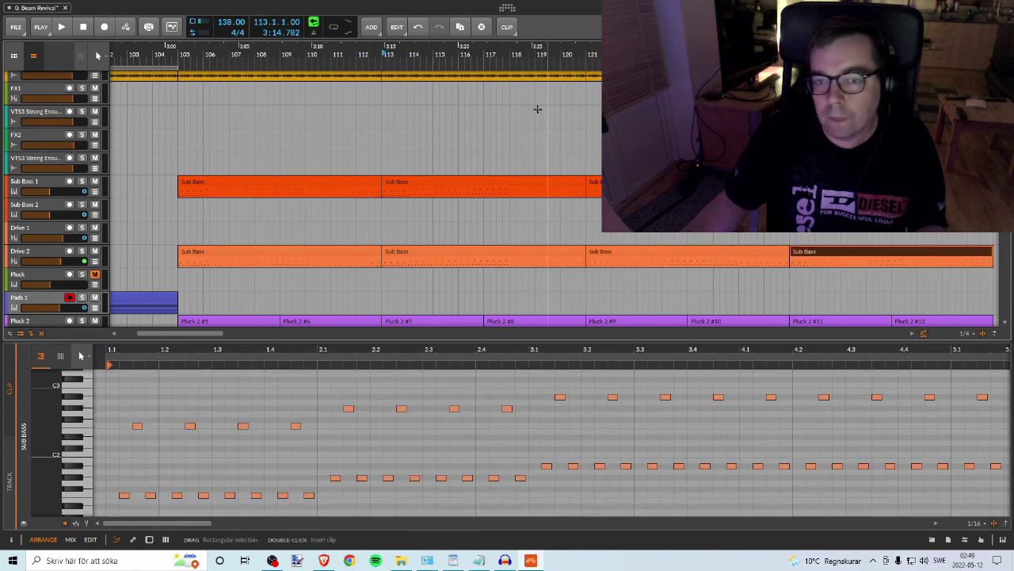
# Step: Play from bar 99 through the transition at bar 105 while reviewing the drum, bass, pluck, effects and pad tracks
pyautogui.moveTo(477, 46); pyautogui.dragTo(441, 32)
pyautogui.scroll(3, 346, 141)
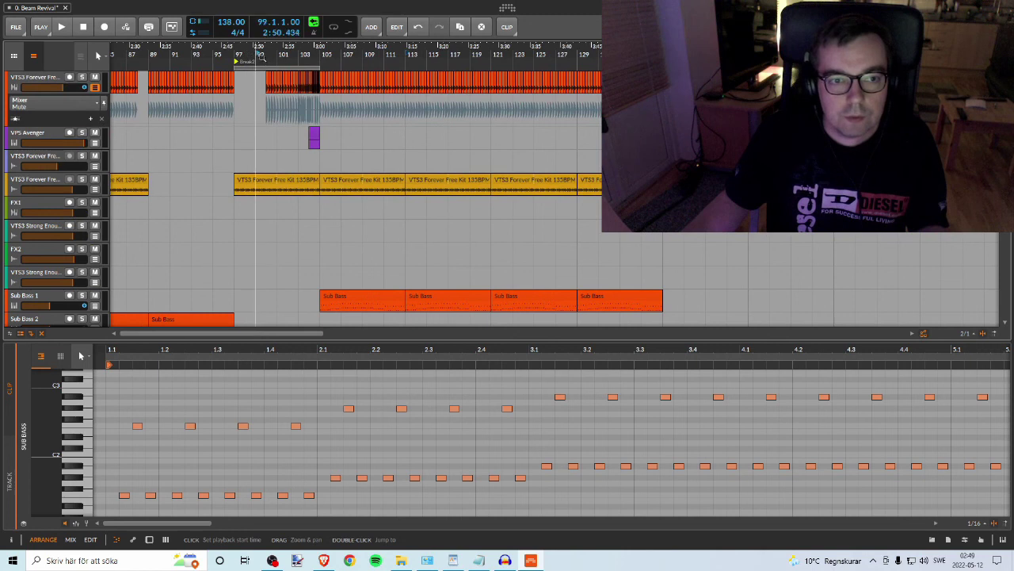
pyautogui.press('space')
pyautogui.scroll(-5, 312, 188)
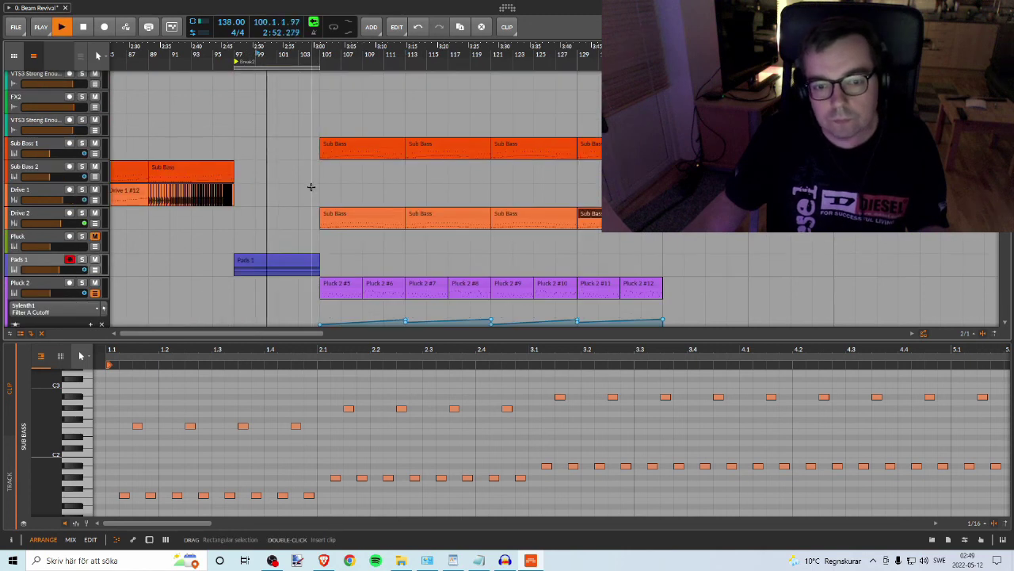
pyautogui.scroll(-10, 311, 185)
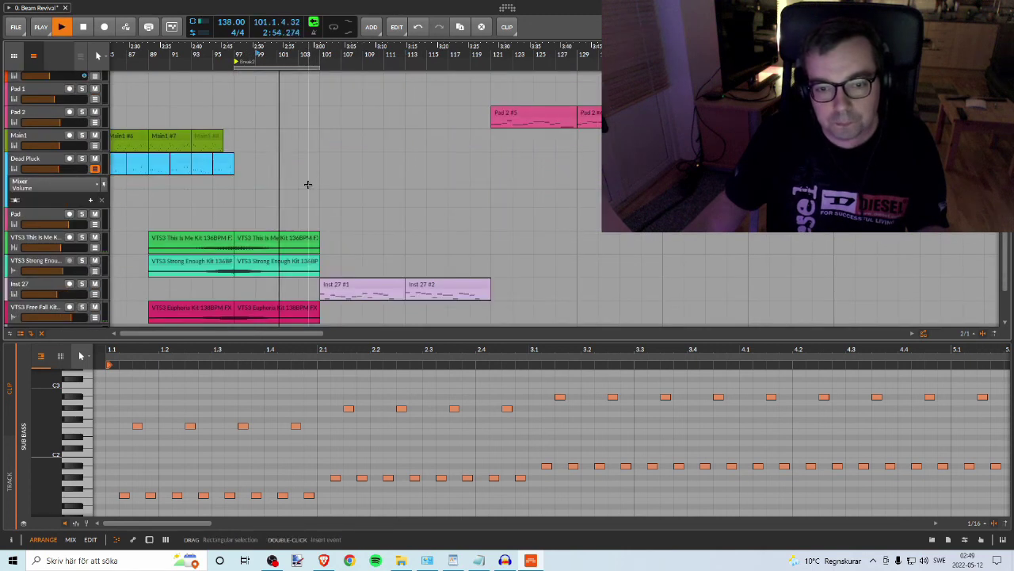
pyautogui.scroll(10, 309, 186)
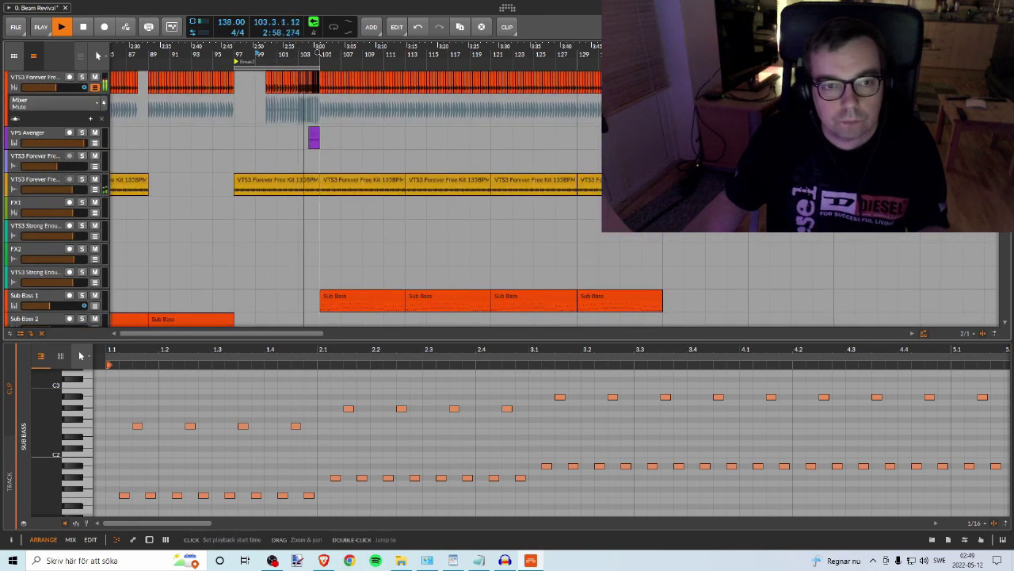
pyautogui.scroll(3, 318, 54)
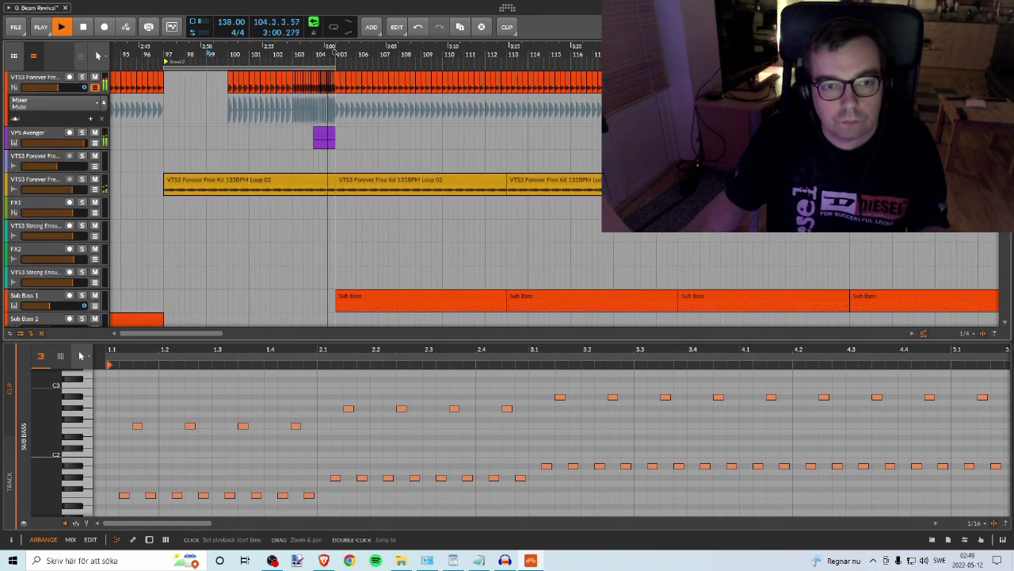
pyautogui.scroll(-5, 337, 53)
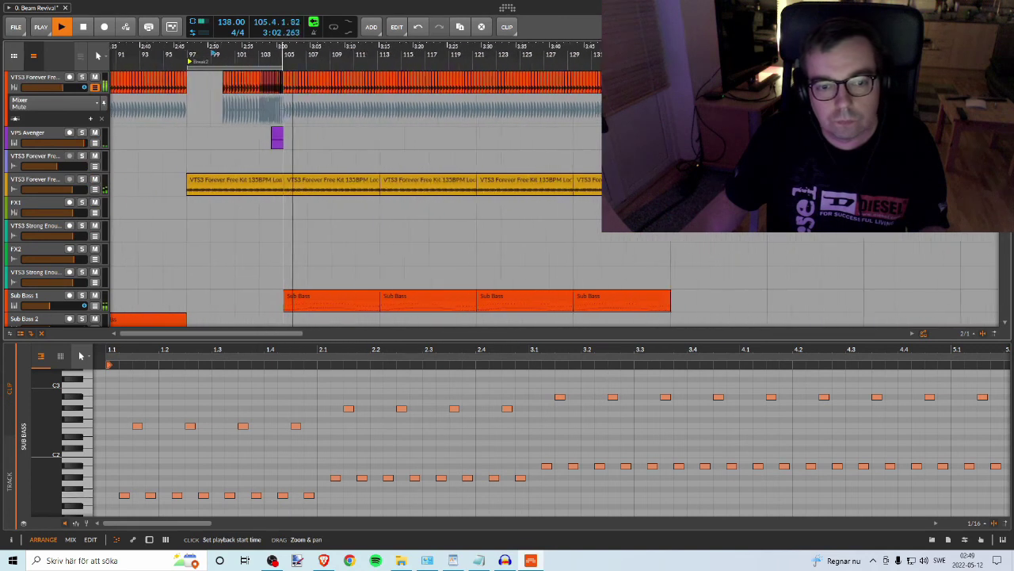
pyautogui.moveTo(283, 53)
pyautogui.mouseDown()
pyautogui.moveTo(270, 31)
pyautogui.moveTo(269, 49)
pyautogui.mouseUp()
pyautogui.scroll(-3, 315, 151)
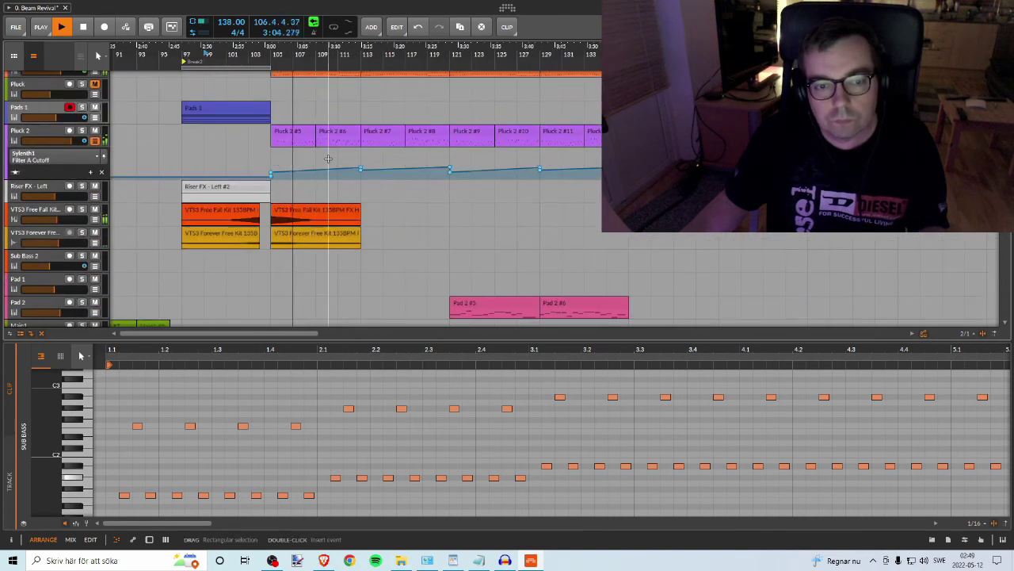
pyautogui.scroll(3, 327, 158)
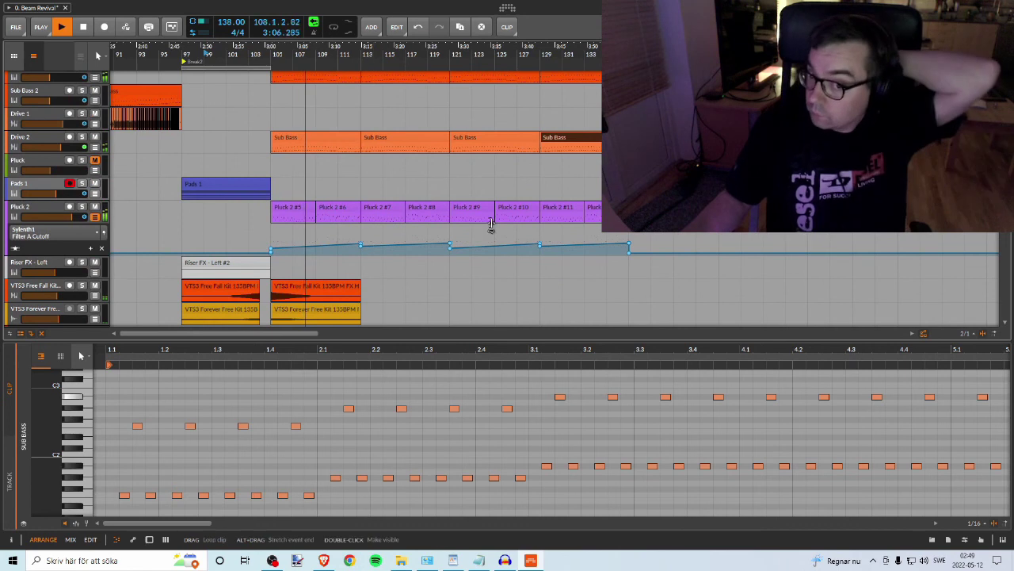
pyautogui.scroll(-6, 490, 222)
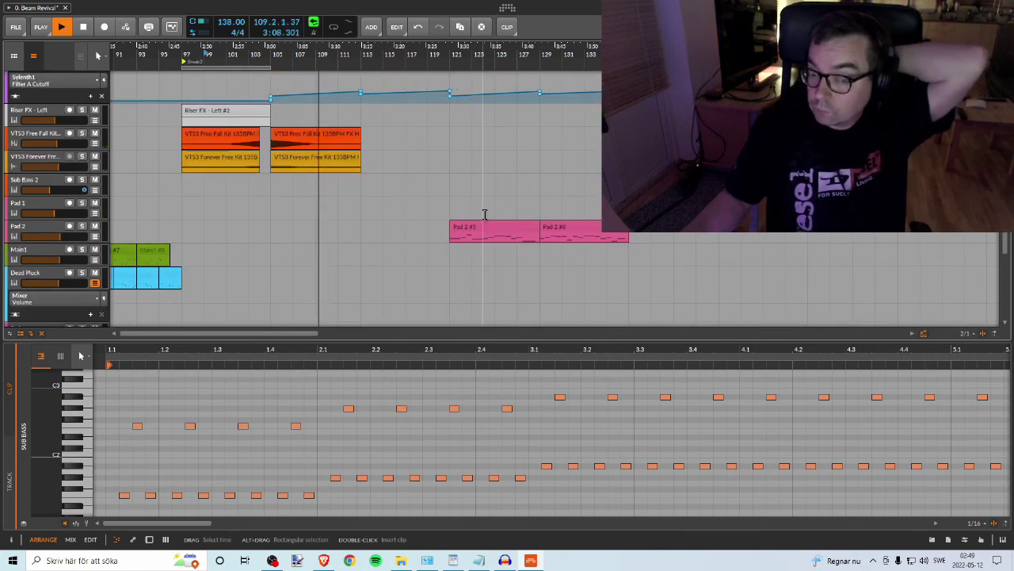
pyautogui.scroll(6, 460, 220)
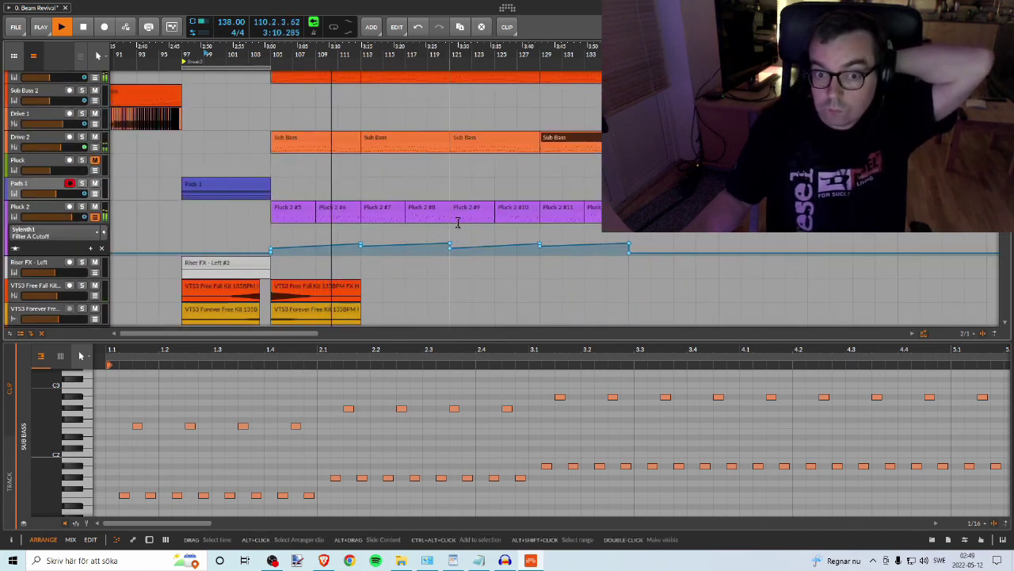
pyautogui.scroll(2, 458, 223)
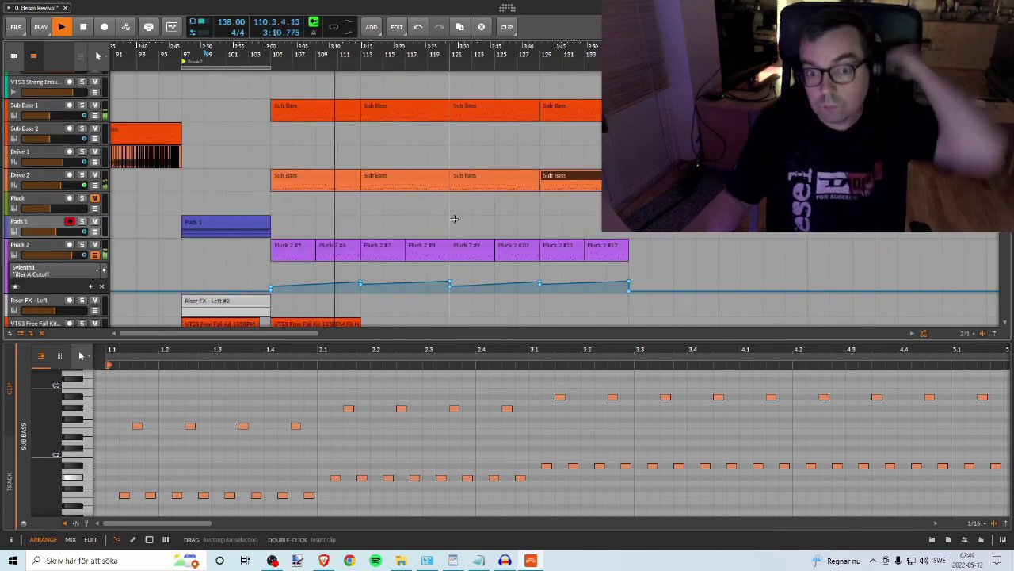
# Step: Switch to OBS to check the recording and its audio levels, and return to Bitwig Studio
pyautogui.click(531, 560)
pyautogui.click(531, 561)
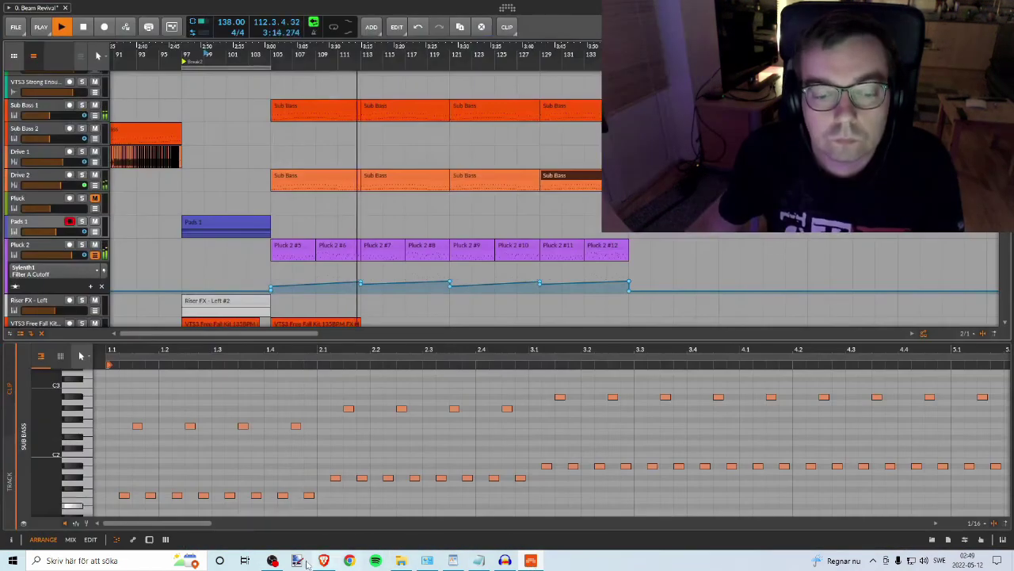
pyautogui.click(271, 561)
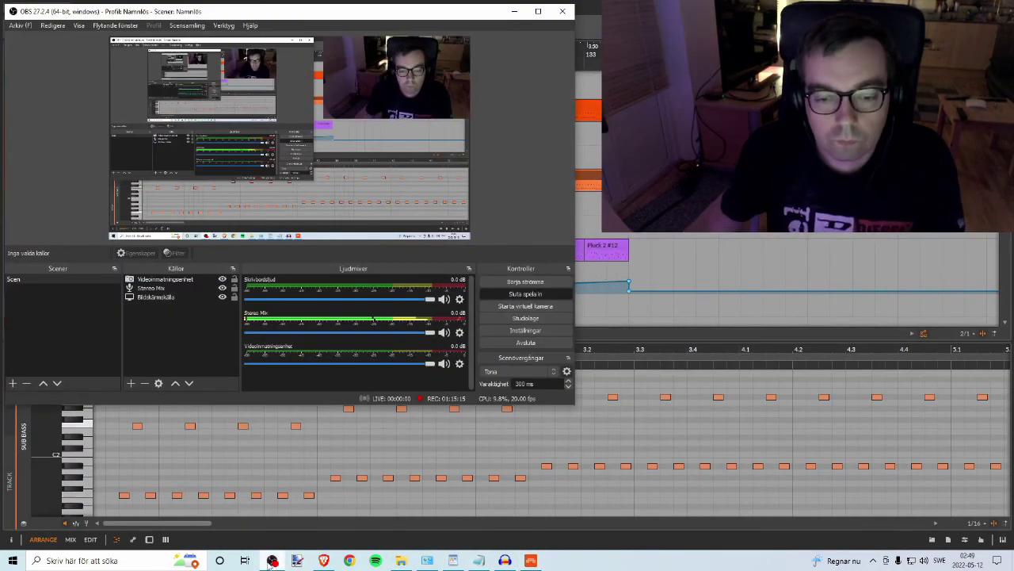
pyautogui.click(272, 560)
pyautogui.click(272, 560)
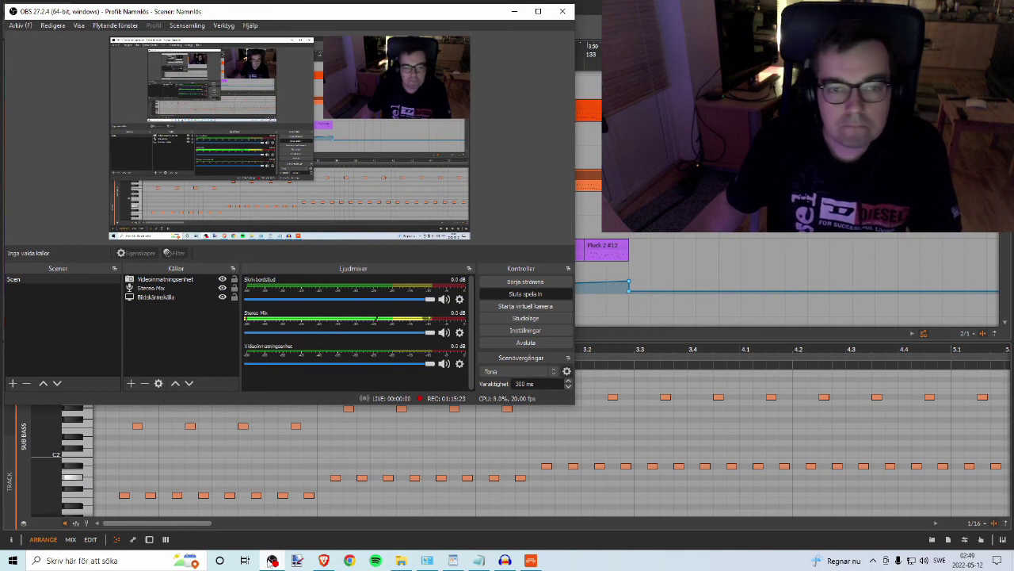
pyautogui.click(272, 560)
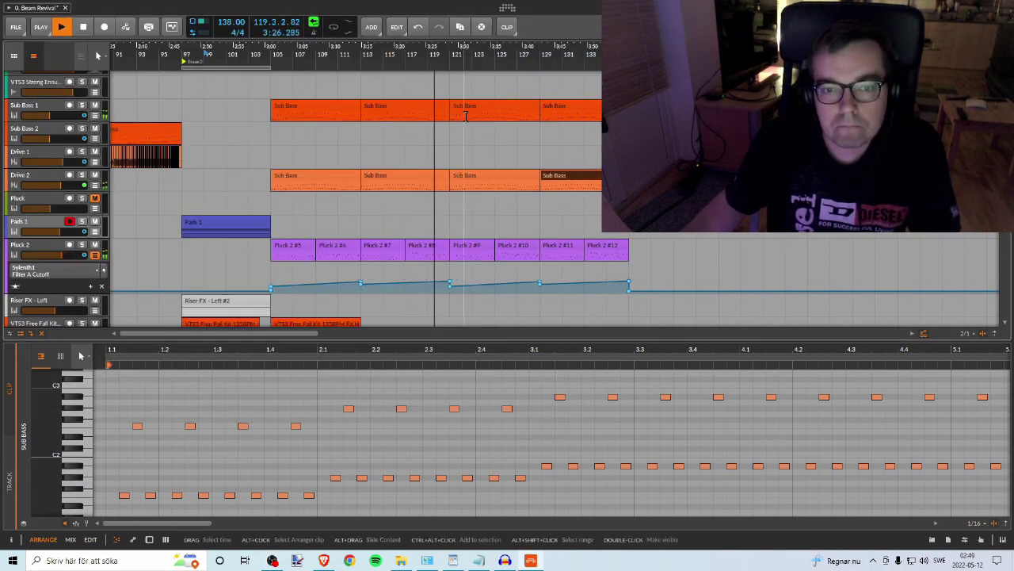
# Step: Review the pluck, pad and Inst 27 tracks around bar 121 while the arrangement plays
pyautogui.scroll(3, 446, 125)
pyautogui.scroll(3, 446, 125)
pyautogui.scroll(6, 459, 127)
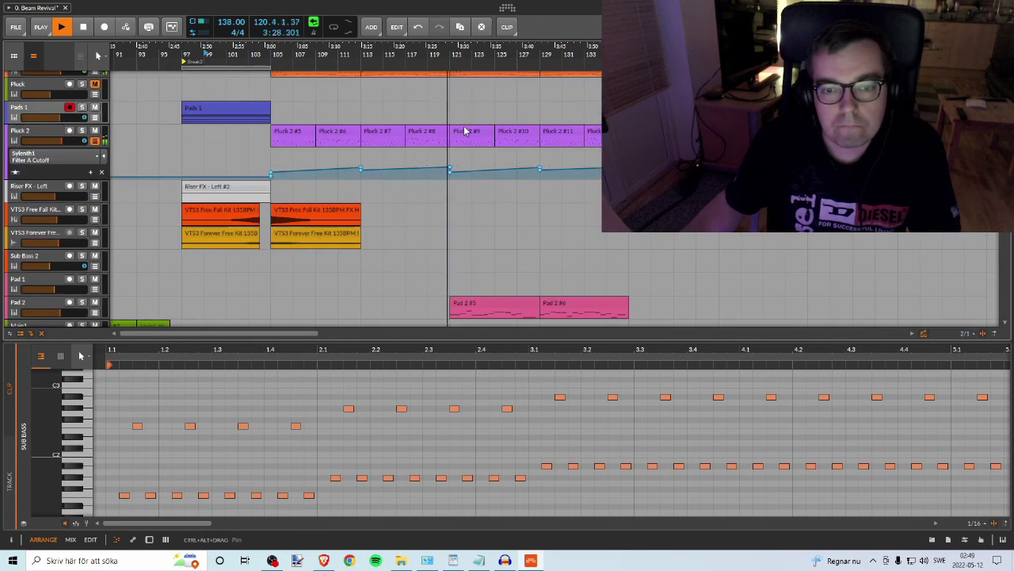
pyautogui.scroll(-6, 464, 128)
pyautogui.scroll(6, 462, 125)
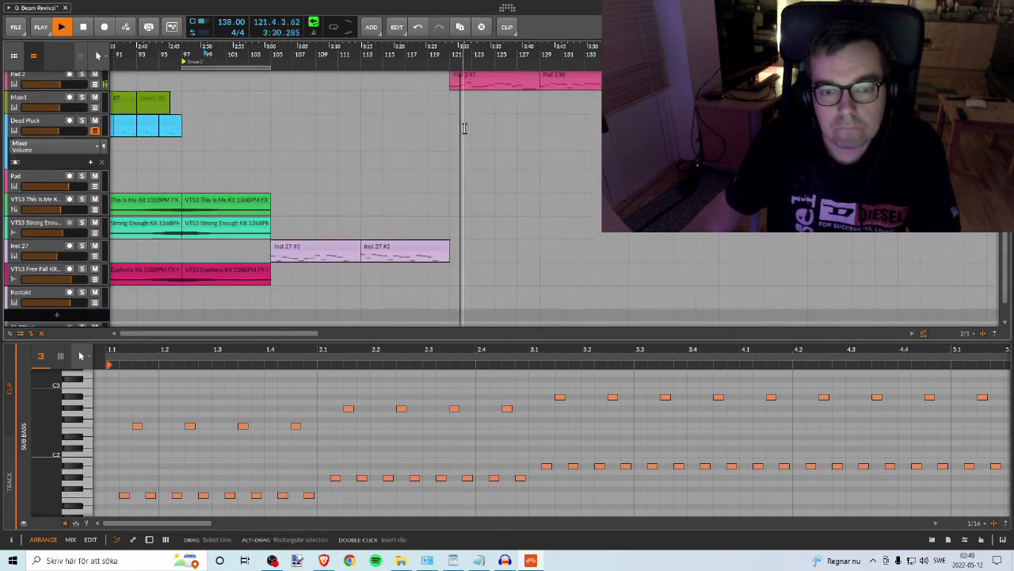
# Step: Replay the section from about bar 105 while examining its bass, pluck, effects and Inst 27 tracks
pyautogui.press('space')
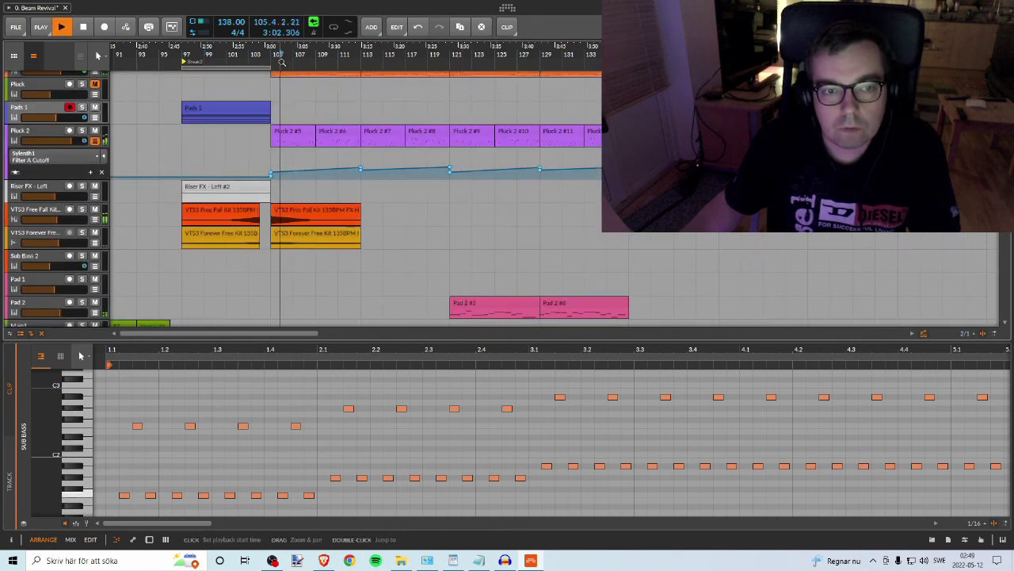
pyautogui.scroll(-6, 364, 154)
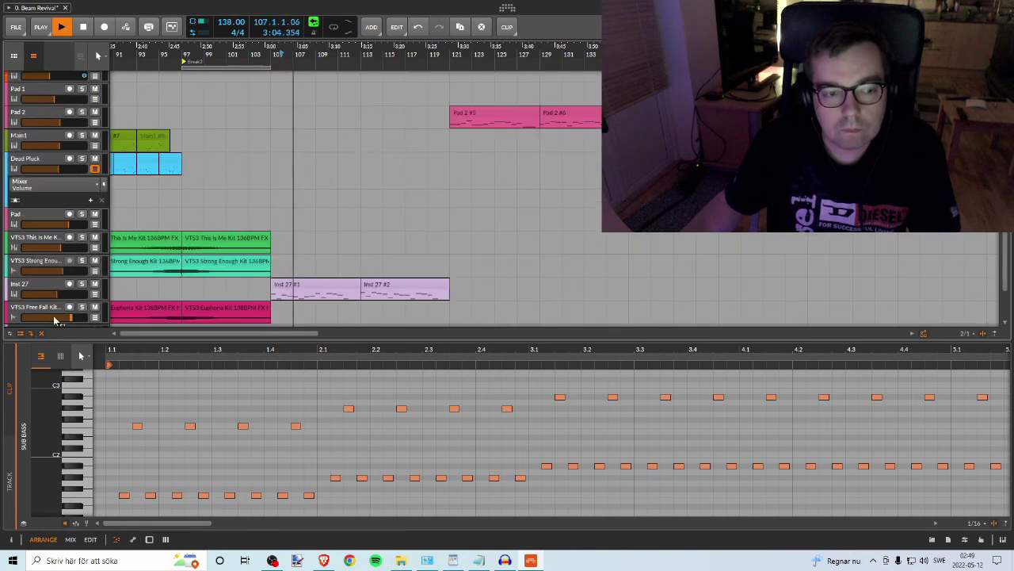
pyautogui.scroll(5, 297, 256)
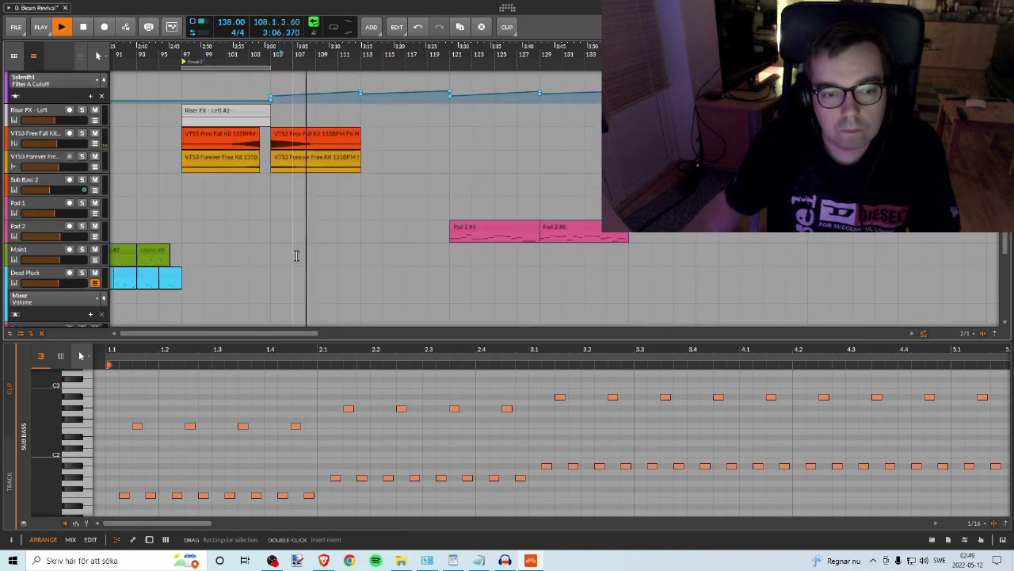
pyautogui.scroll(9, 296, 255)
pyautogui.scroll(-2, 291, 249)
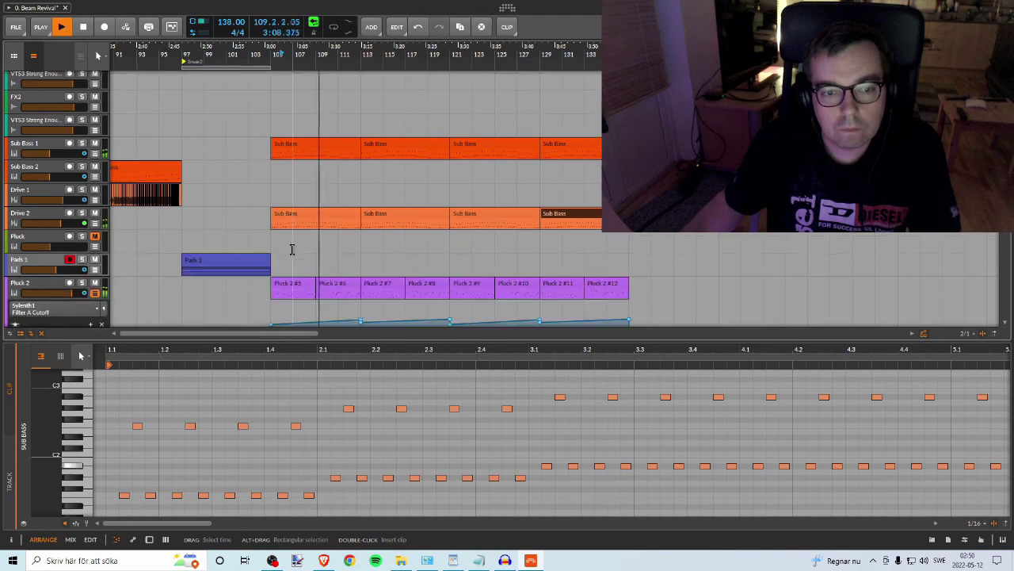
pyautogui.scroll(-5, 292, 250)
pyautogui.scroll(5, 290, 245)
pyautogui.scroll(-3, 293, 246)
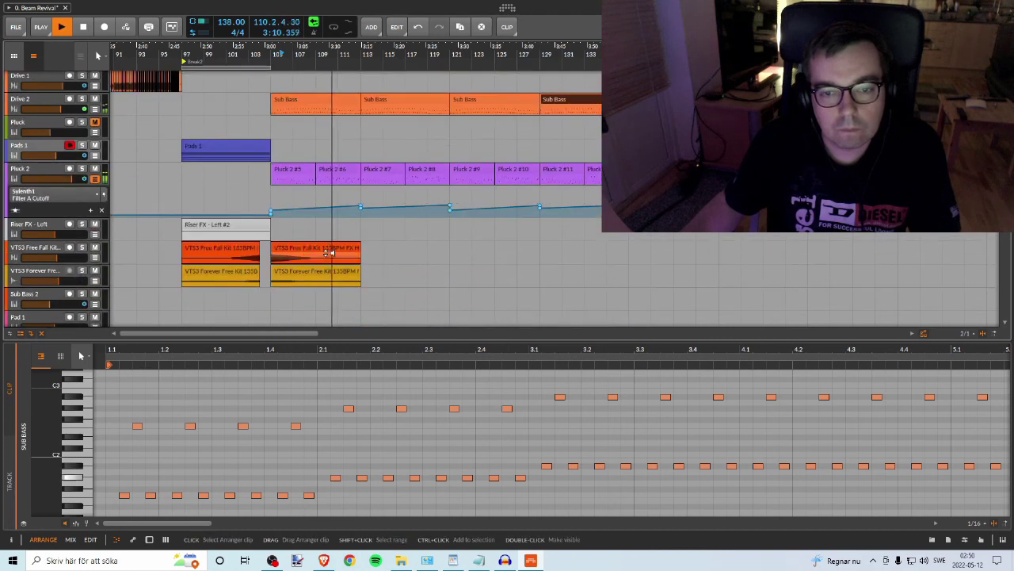
# Step: Listen onward from bar 110 while comparing the bass, pluck, pad and effects tracks with the earlier sections of the arrangement
pyautogui.scroll(-2, 327, 252)
pyautogui.scroll(-2, 326, 251)
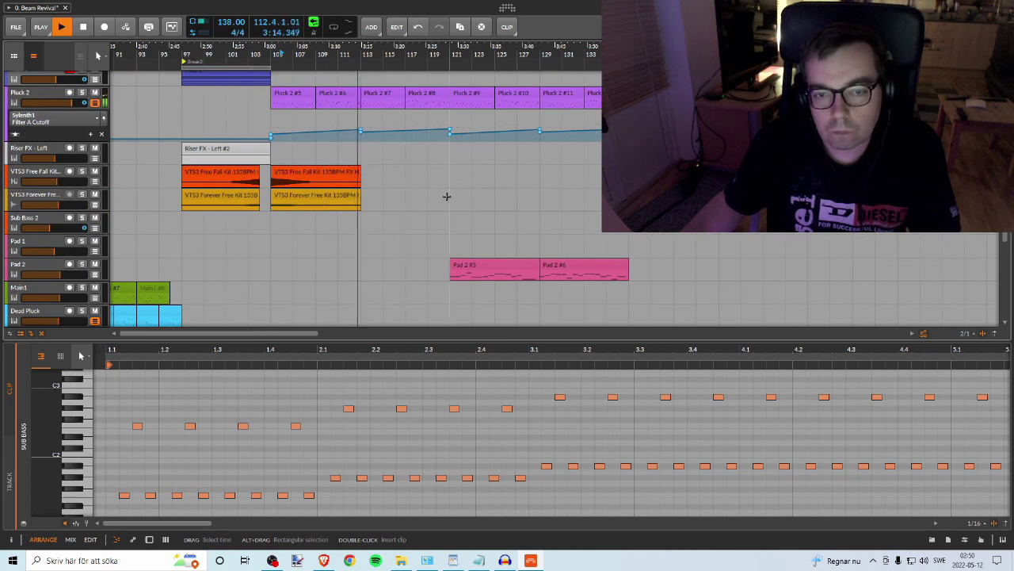
pyautogui.scroll(8, 440, 184)
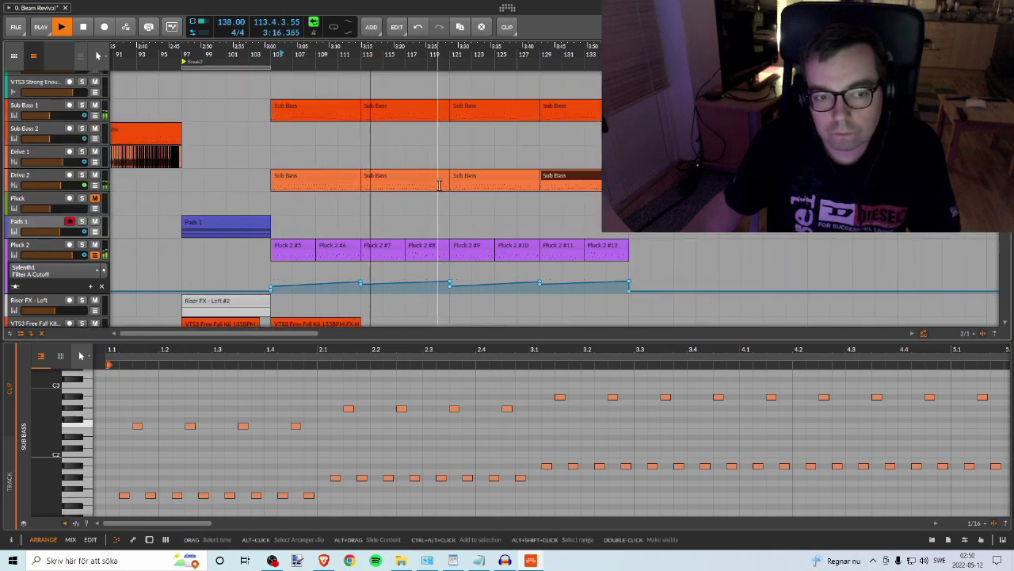
pyautogui.scroll(4, 439, 185)
pyautogui.scroll(-4, 439, 185)
pyautogui.scroll(4, 436, 187)
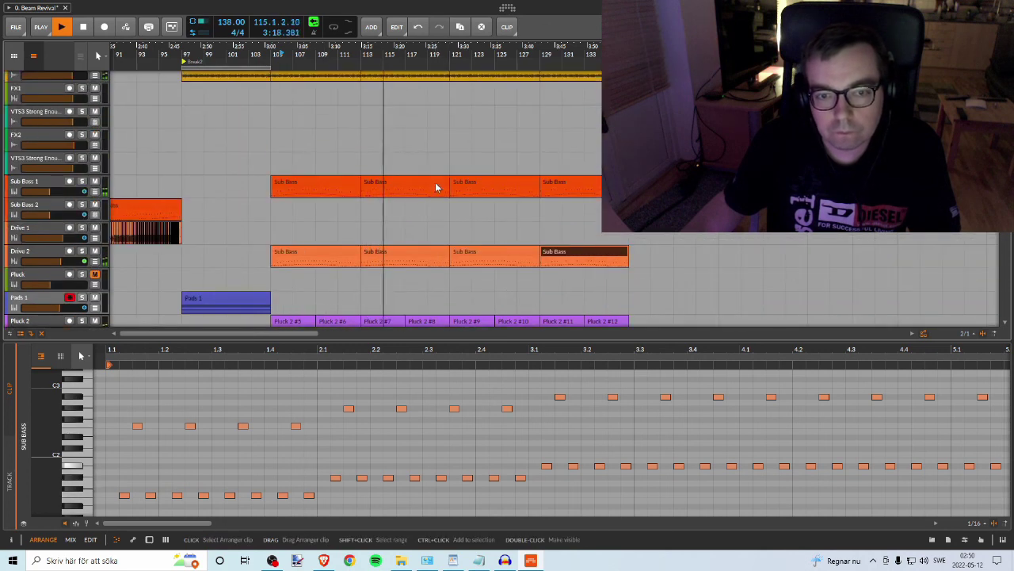
pyautogui.scroll(6, 436, 187)
pyautogui.moveTo(354, 53); pyautogui.dragTo(601, 19)
pyautogui.scroll(-8, 274, 230)
pyautogui.scroll(-10, 266, 219)
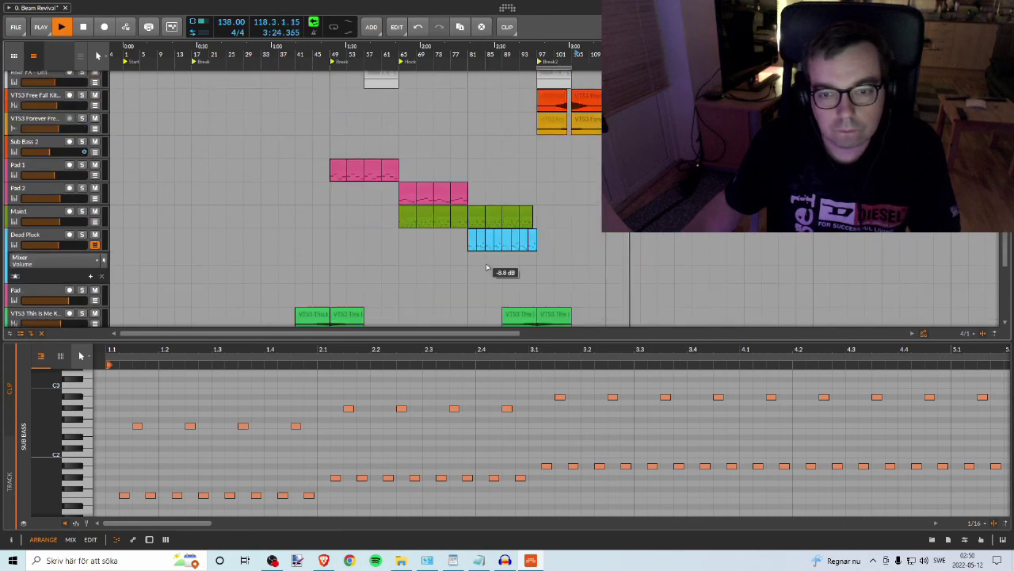
pyautogui.scroll(8, 535, 270)
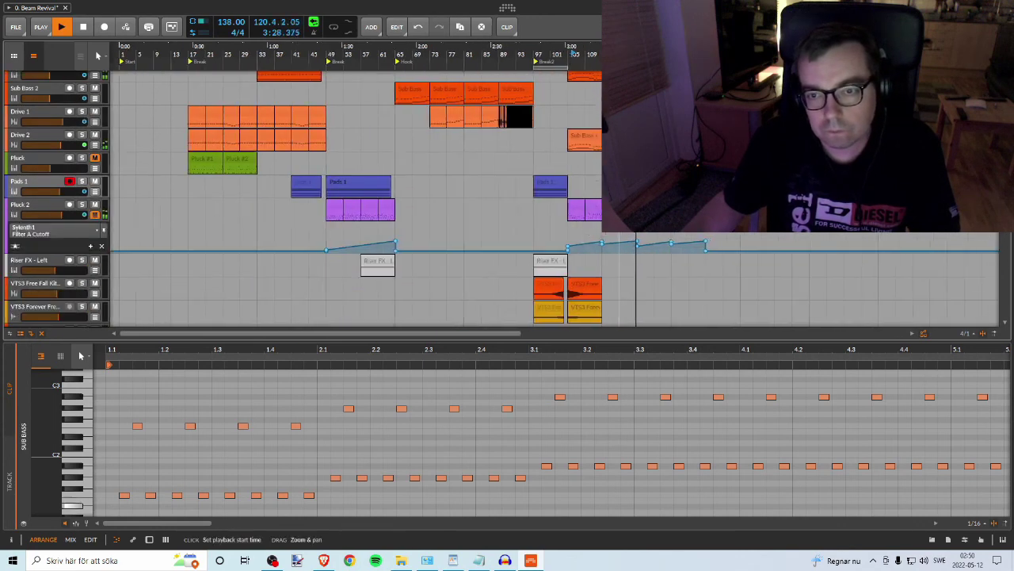
# Step: Review the drum, bass, pluck and pad tracks across bars 105 to 137 during playback, and stop the playback
pyautogui.moveTo(576, 49); pyautogui.dragTo(396, 54)
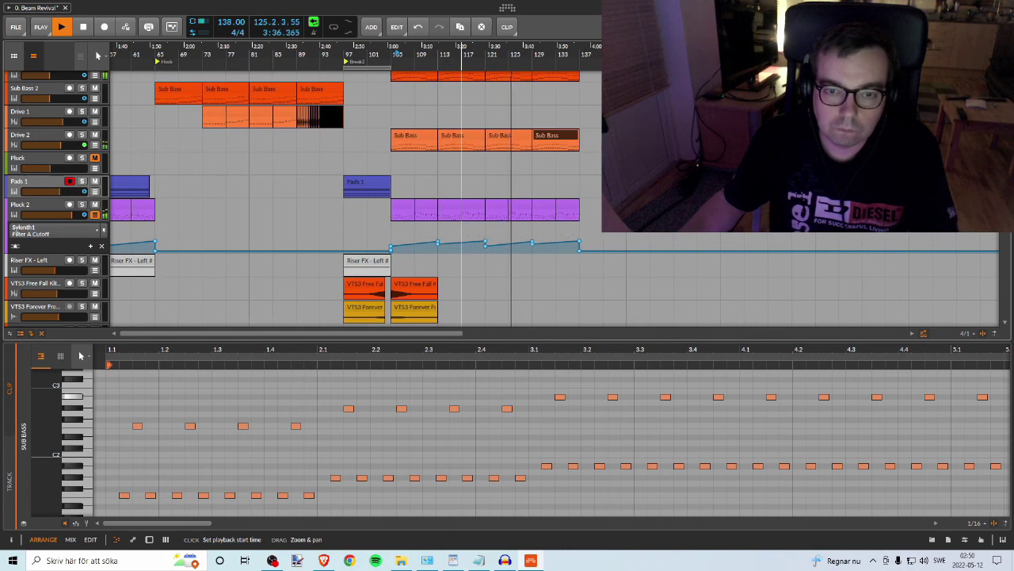
pyautogui.moveTo(501, 56); pyautogui.dragTo(428, 60)
pyautogui.scroll(5, 386, 137)
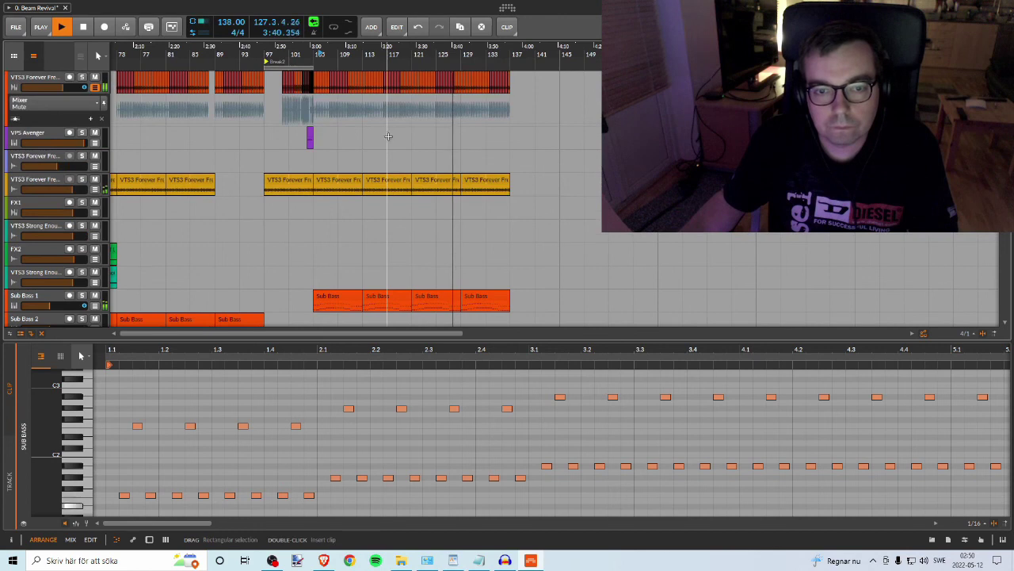
pyautogui.scroll(-5, 394, 134)
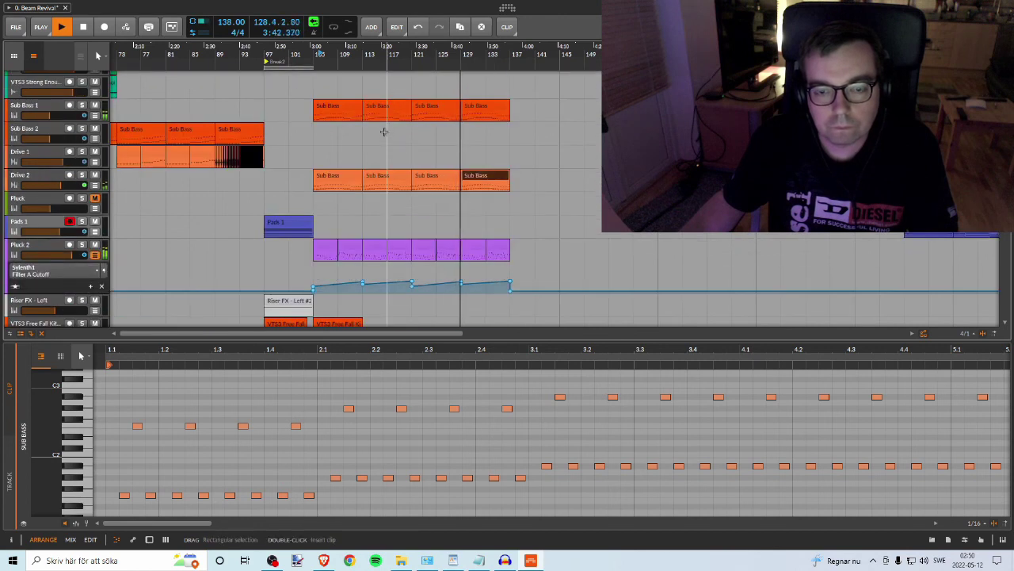
pyautogui.scroll(-4, 388, 190)
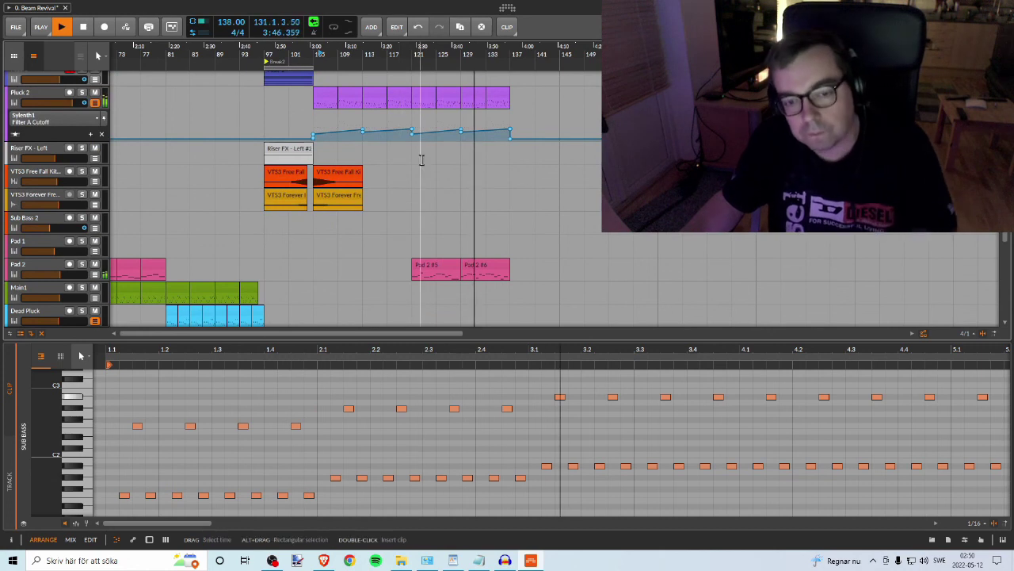
pyautogui.scroll(4, 446, 156)
pyautogui.scroll(-3, 443, 151)
pyautogui.scroll(-1, 441, 149)
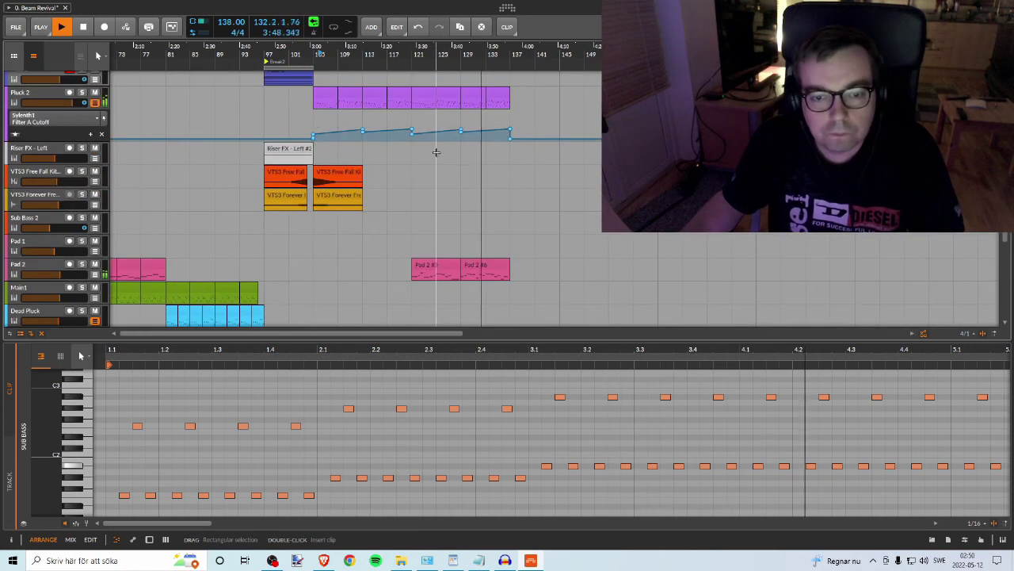
pyautogui.press('space')
# Step: Examine the tracks around bar 105 alongside the earlier sections, check the recording in OBS, and return to Bitwig Studio
pyautogui.moveTo(344, 56)
pyautogui.mouseDown()
pyautogui.moveTo(370, 78)
pyautogui.moveTo(350, 54)
pyautogui.moveTo(364, 54)
pyautogui.mouseUp()
pyautogui.scroll(5, 340, 95)
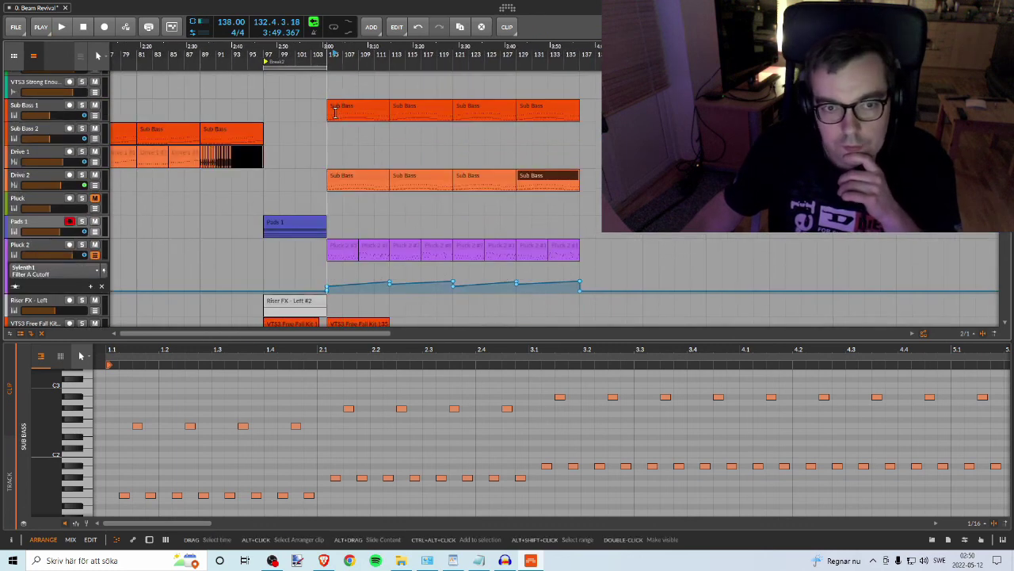
pyautogui.scroll(5, 332, 112)
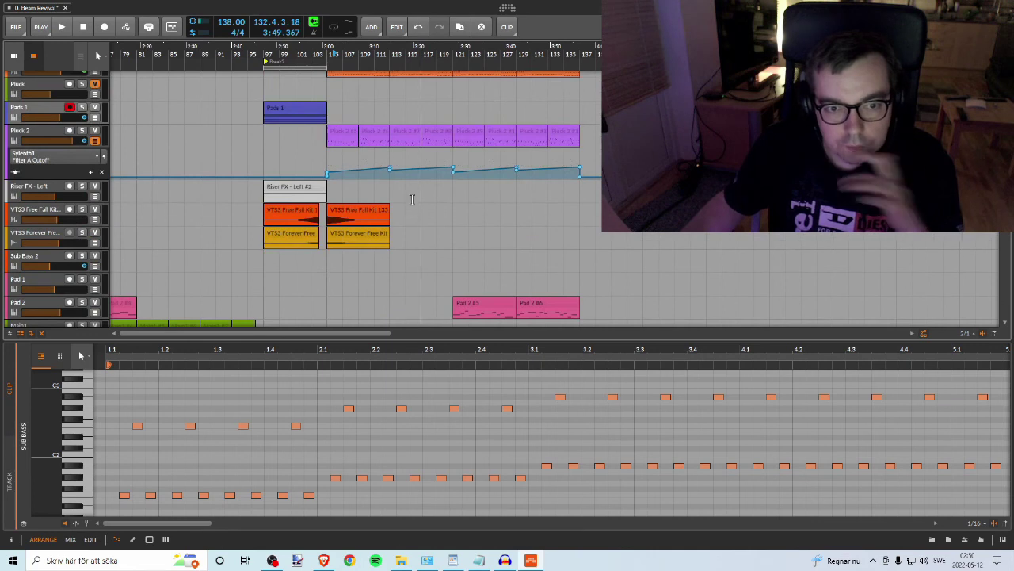
pyautogui.moveTo(240, 56); pyautogui.dragTo(445, 250)
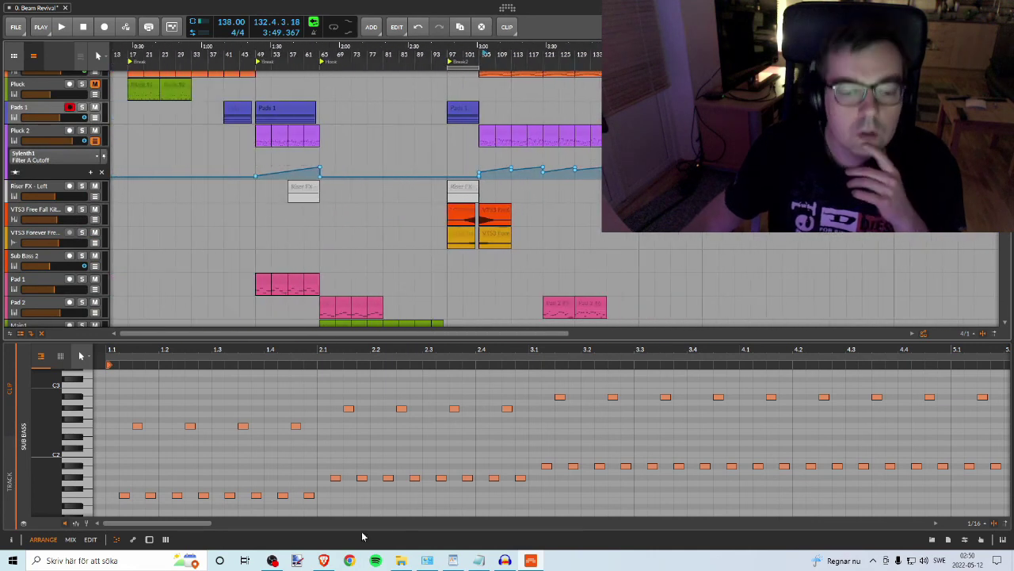
pyautogui.click(272, 560)
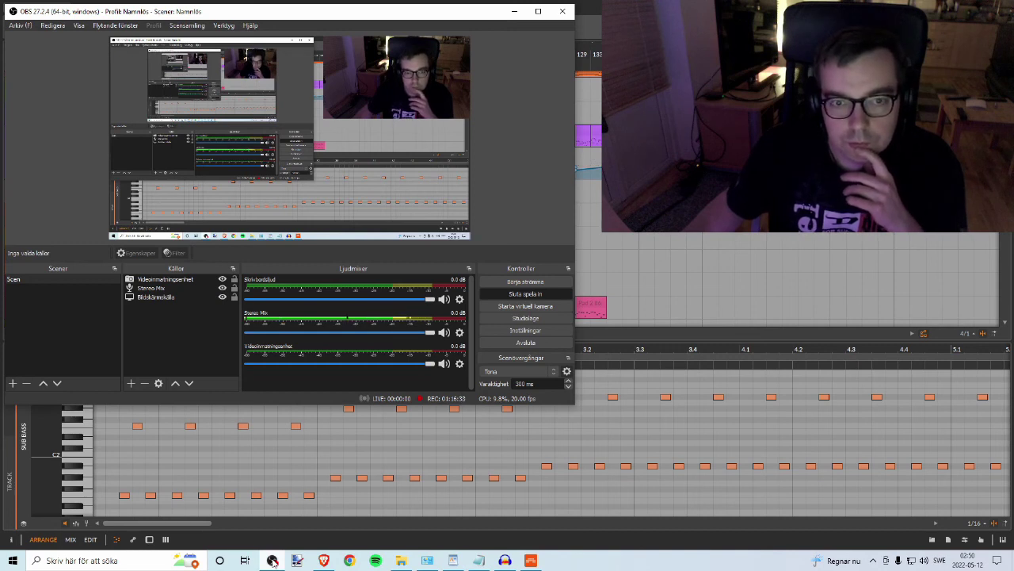
pyautogui.hotkey('alt', 'Tab')
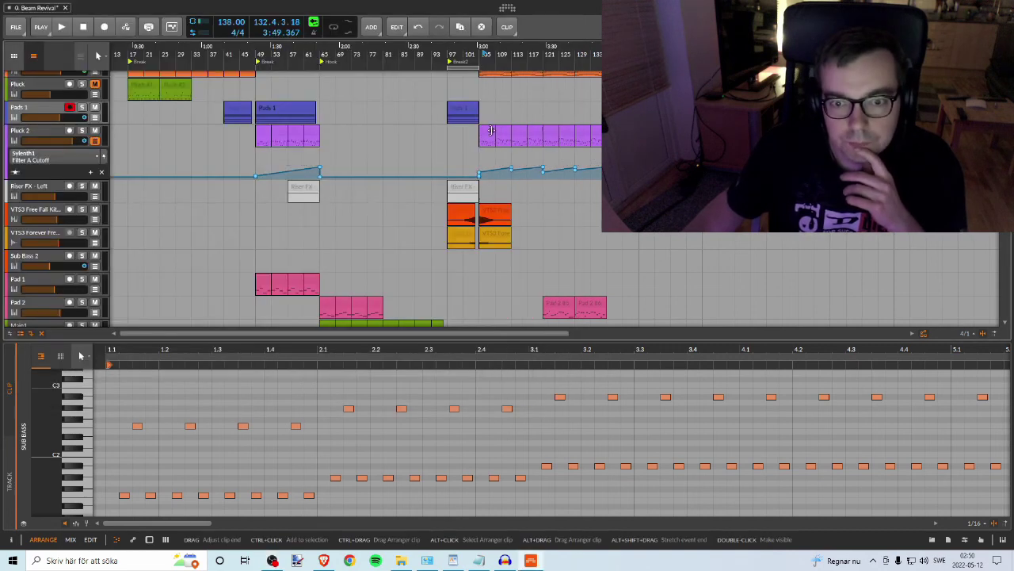
# Step: Compare the drum, effects, bass, pad and lead clips from the start of the arrangement through Break2
pyautogui.scroll(-5, 433, 176)
pyautogui.scroll(10, 432, 174)
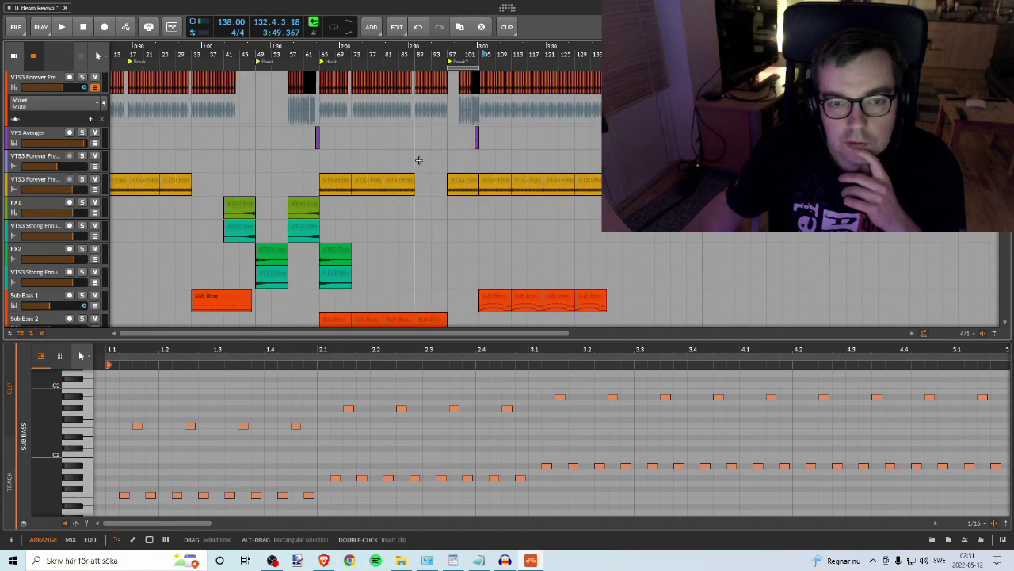
pyautogui.scroll(-5, 477, 242)
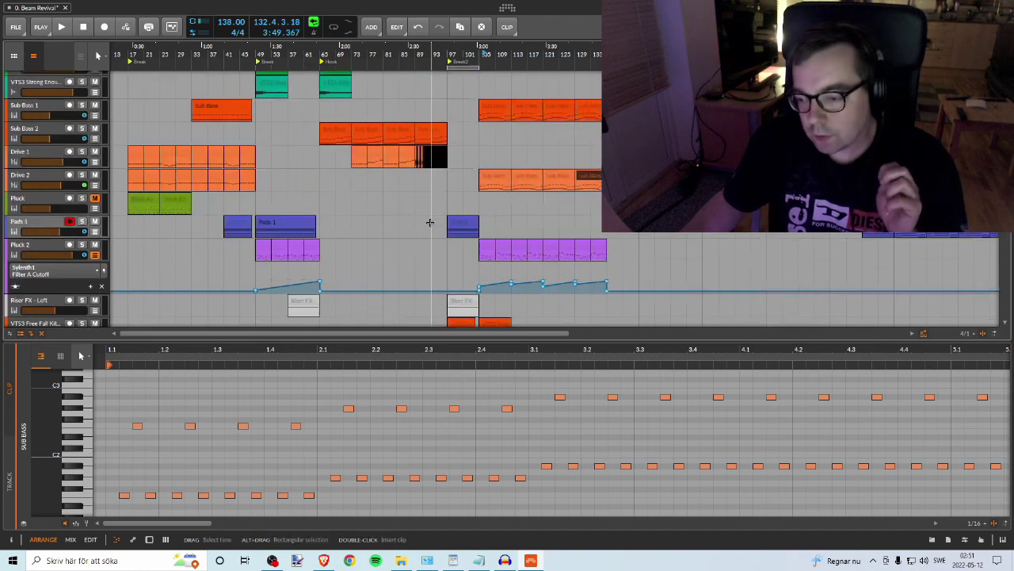
pyautogui.scroll(4, 419, 212)
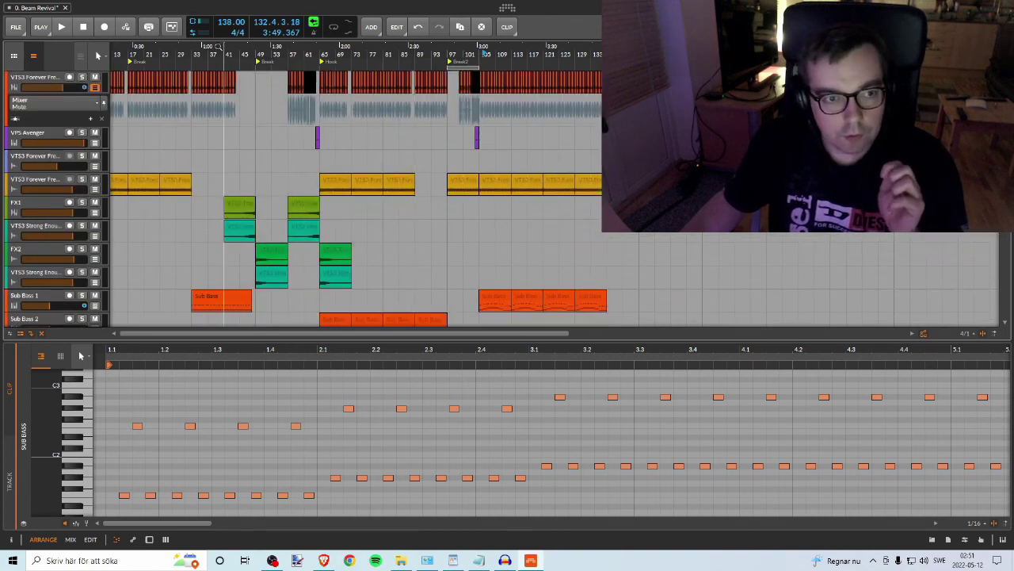
pyautogui.moveTo(208, 53); pyautogui.dragTo(266, 52)
pyautogui.scroll(-12, 463, 171)
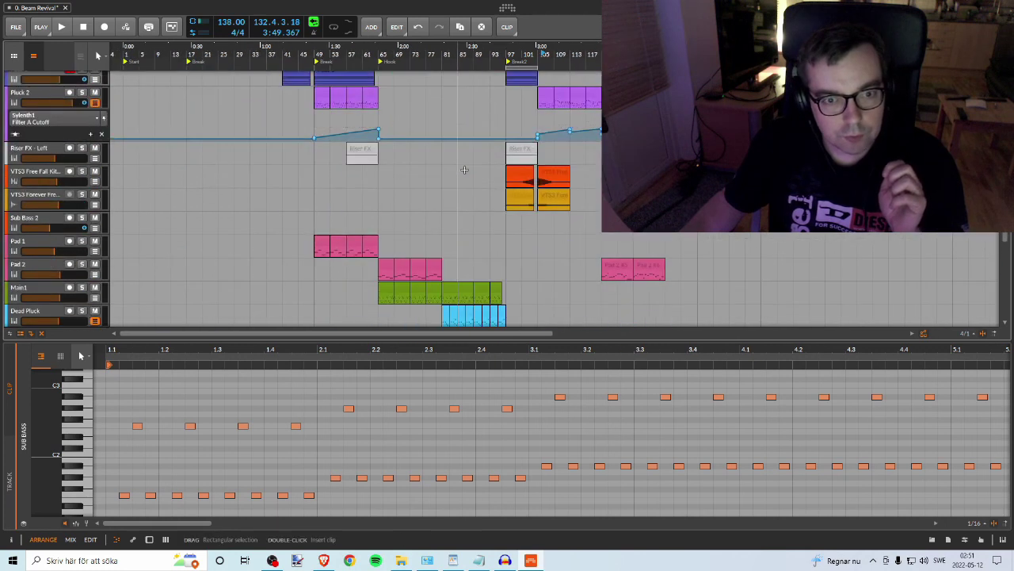
pyautogui.scroll(12, 462, 171)
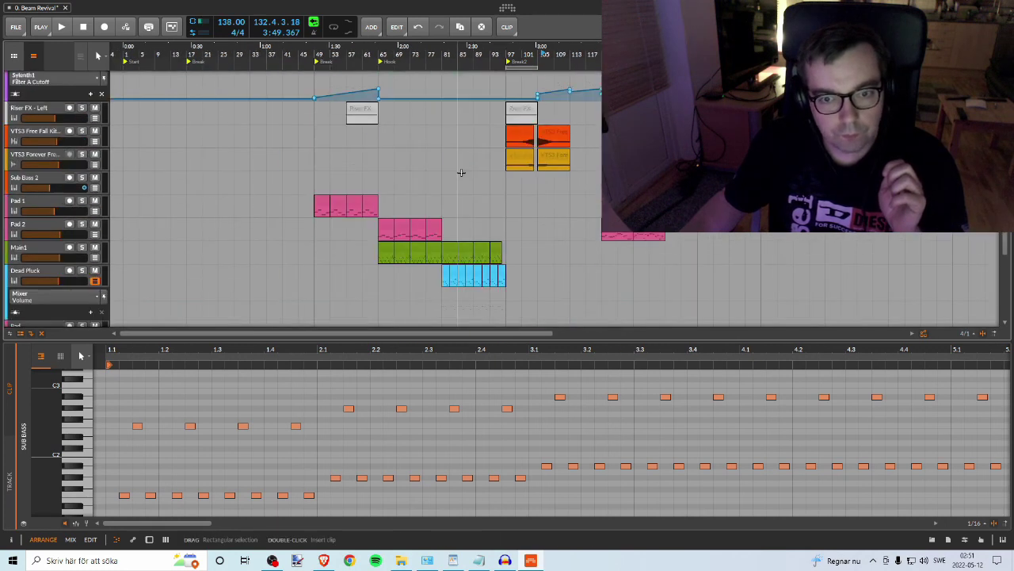
pyautogui.scroll(2, 462, 177)
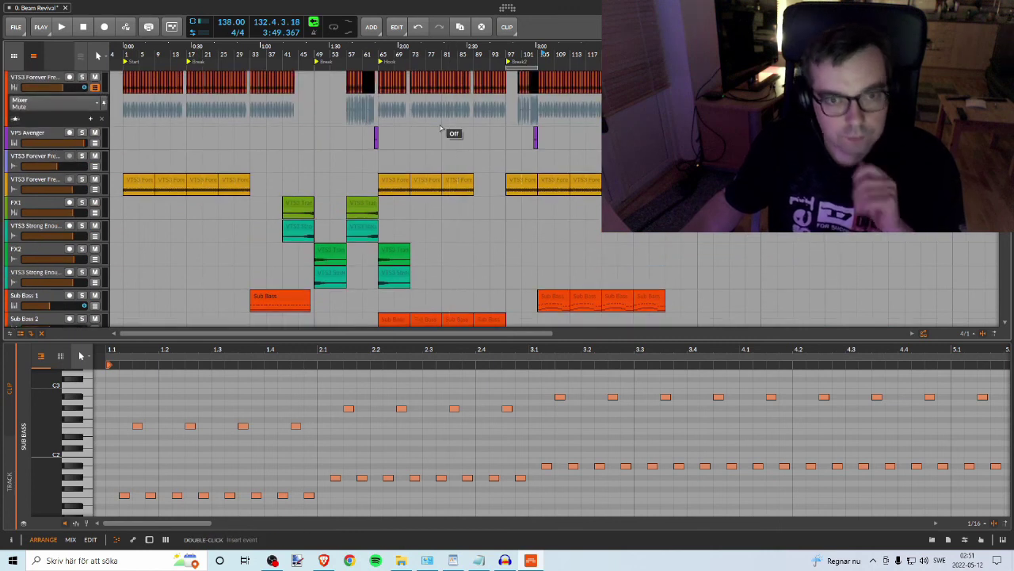
pyautogui.scroll(-4, 469, 146)
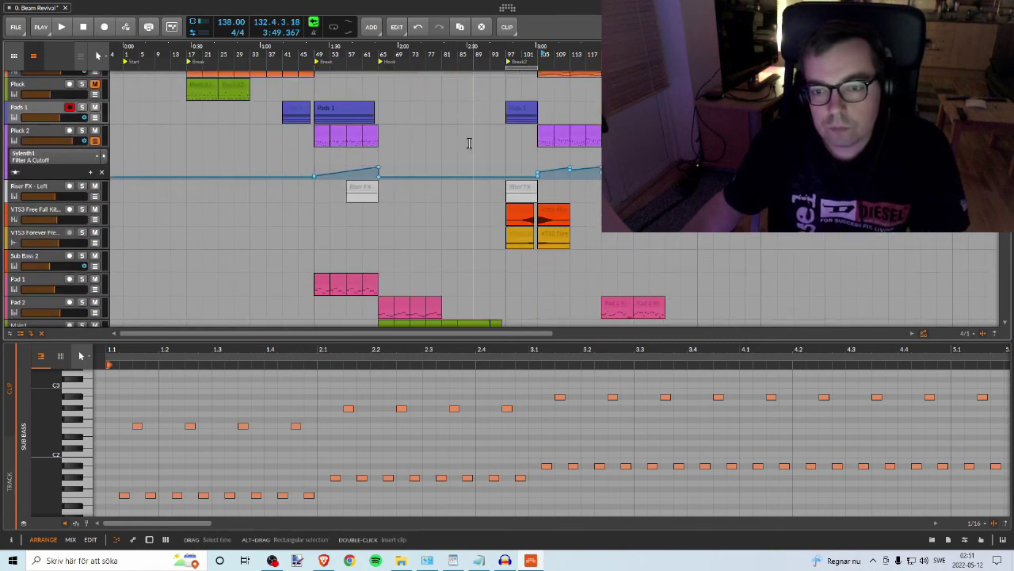
pyautogui.scroll(-3, 507, 167)
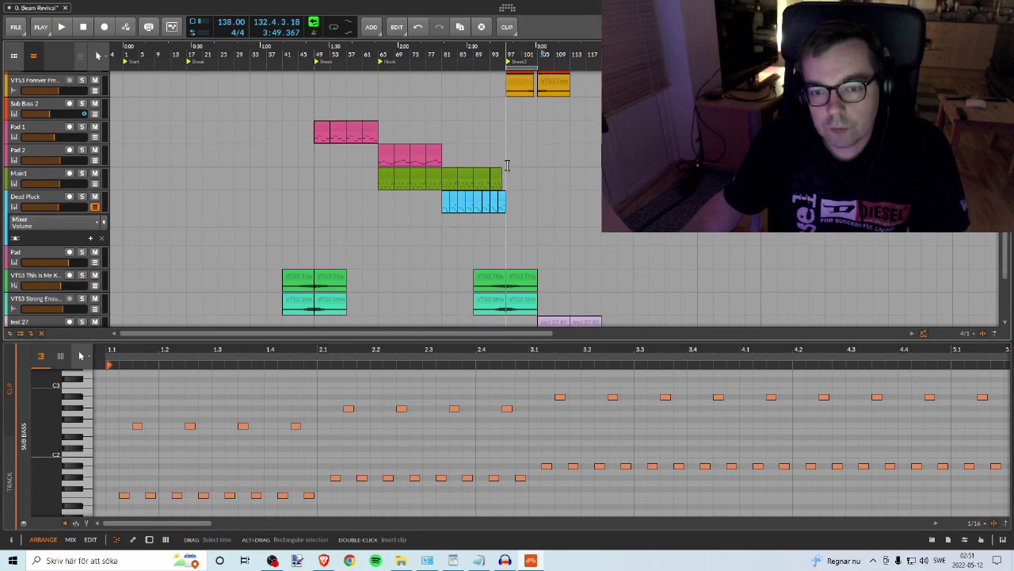
pyautogui.scroll(5, 500, 159)
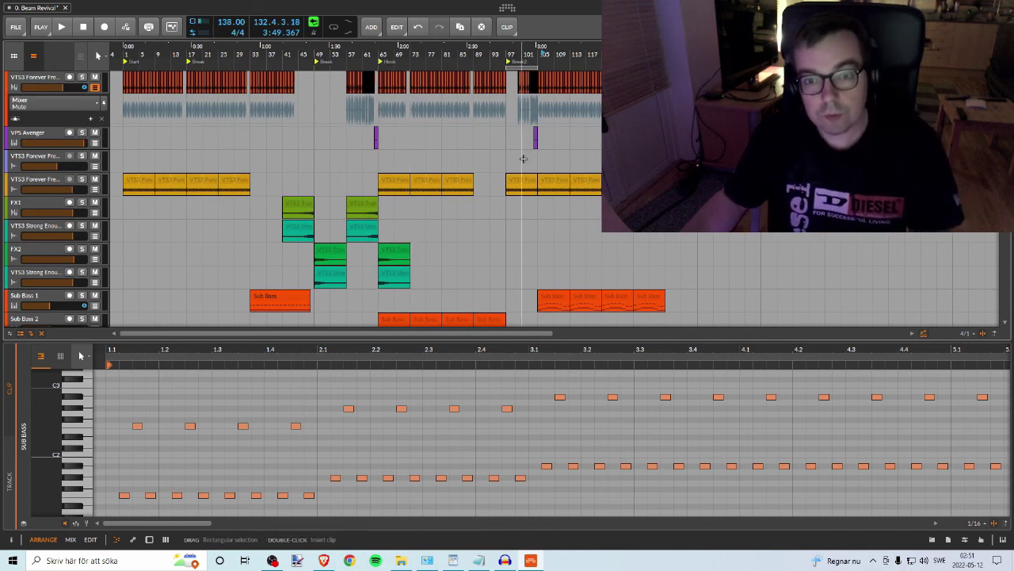
pyautogui.scroll(-15, 523, 158)
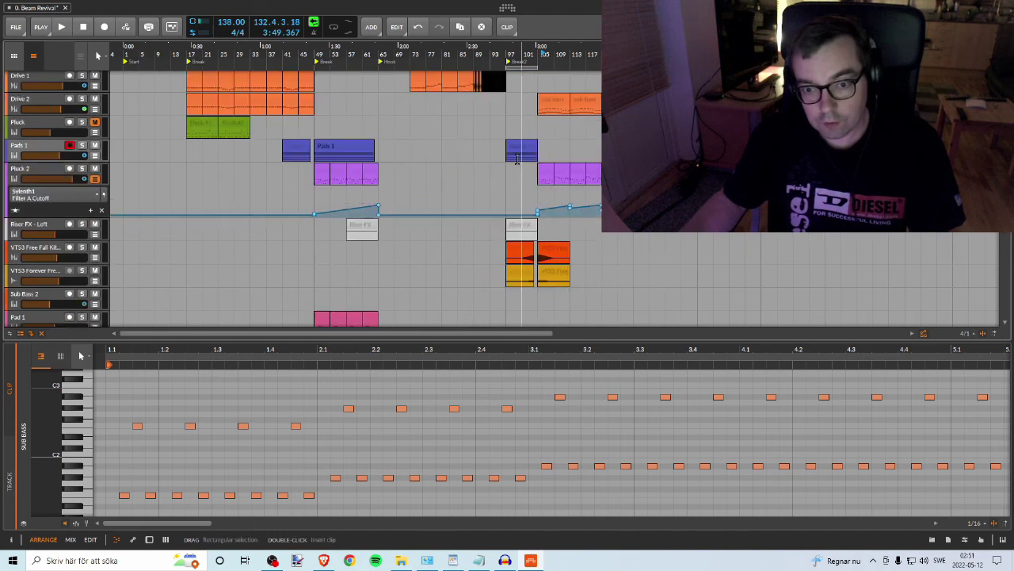
pyautogui.scroll(-8, 515, 158)
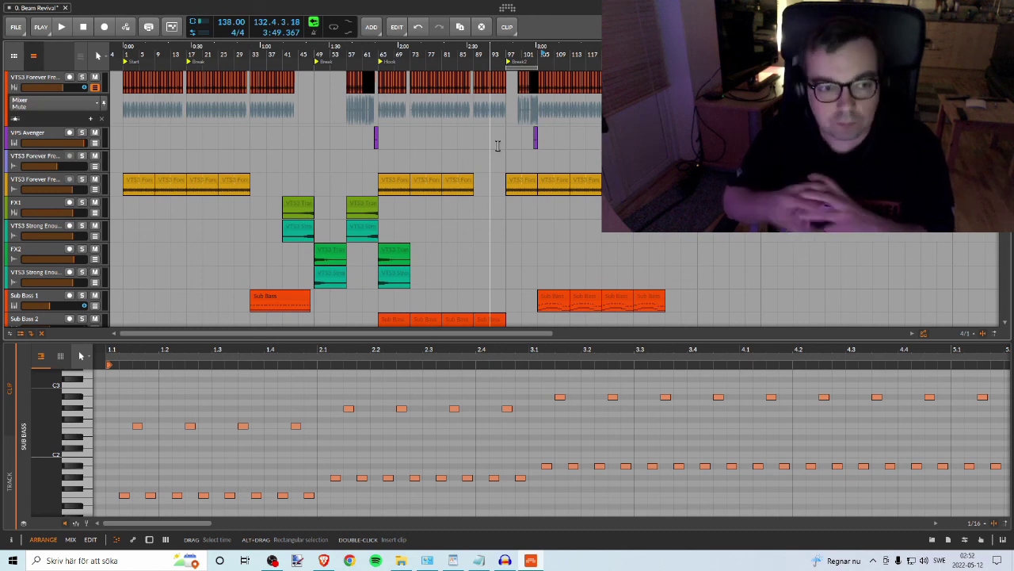
# Step: Examine which bass, pad, Main1, Dead Pluck and effects clips are used before and after Break2
pyautogui.scroll(-5, 444, 136)
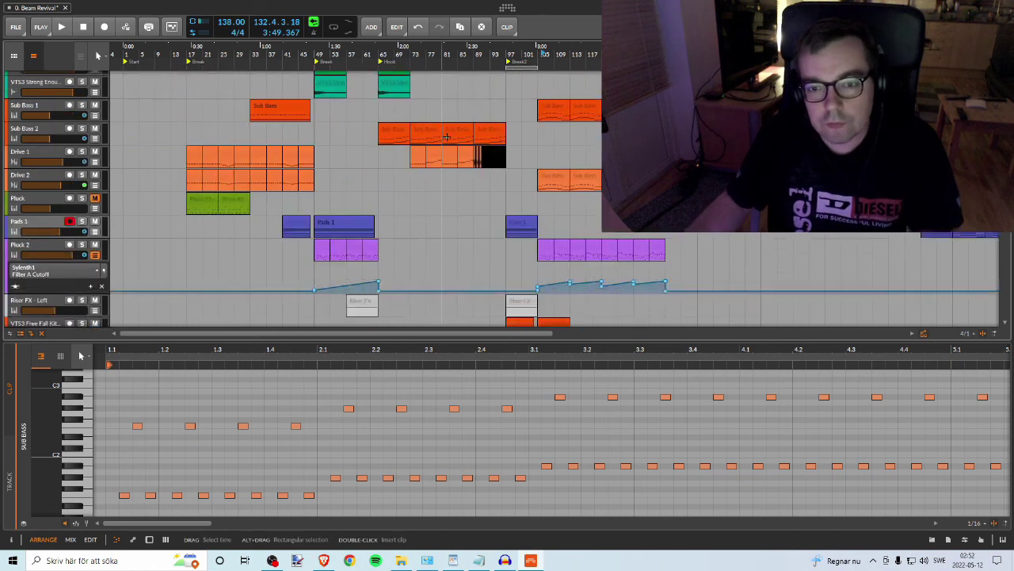
pyautogui.scroll(-3, 504, 146)
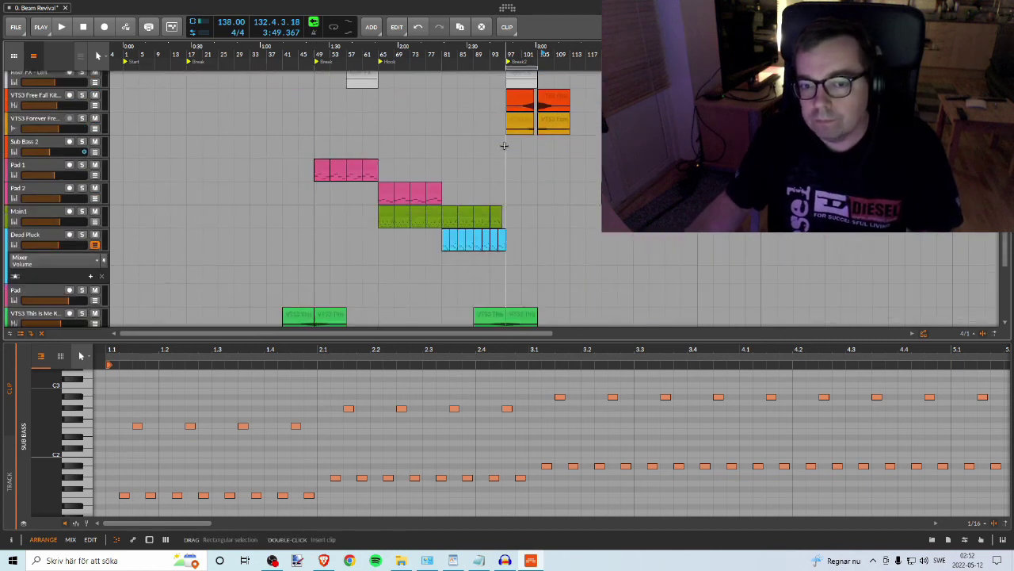
pyautogui.scroll(-4, 504, 146)
pyautogui.scroll(12, 504, 146)
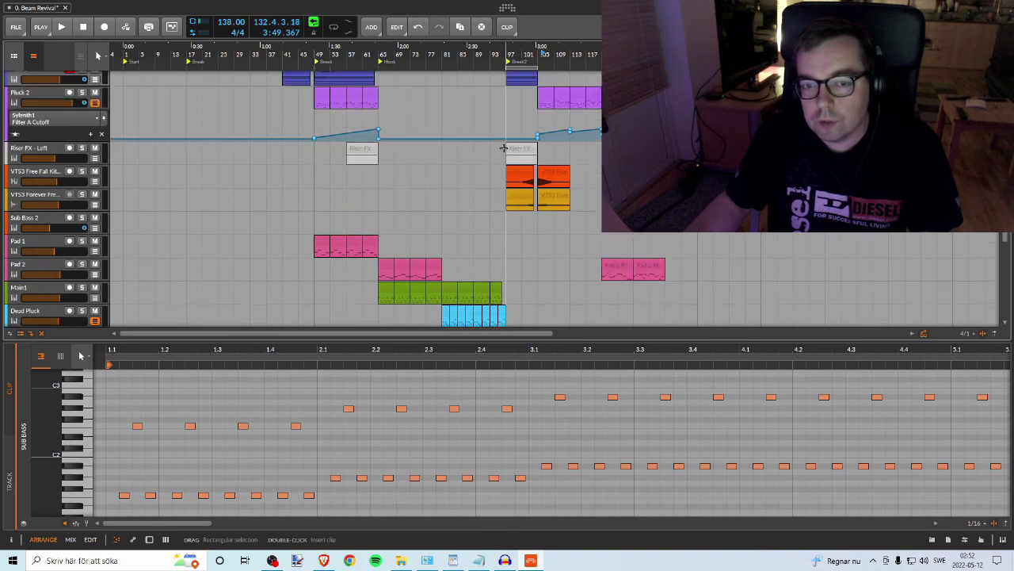
pyautogui.scroll(4, 504, 148)
pyautogui.scroll(-12, 515, 146)
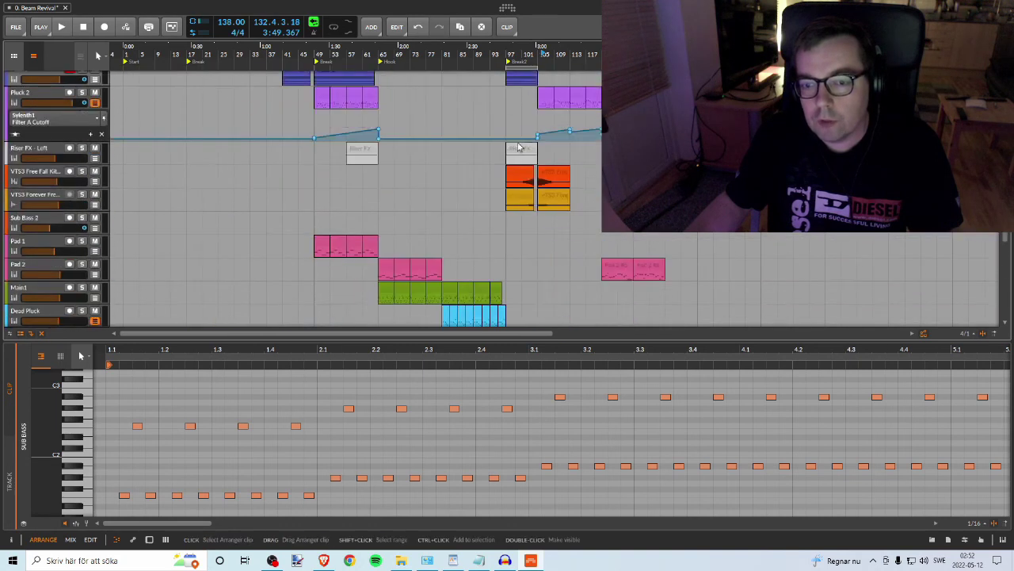
pyautogui.scroll(8, 532, 144)
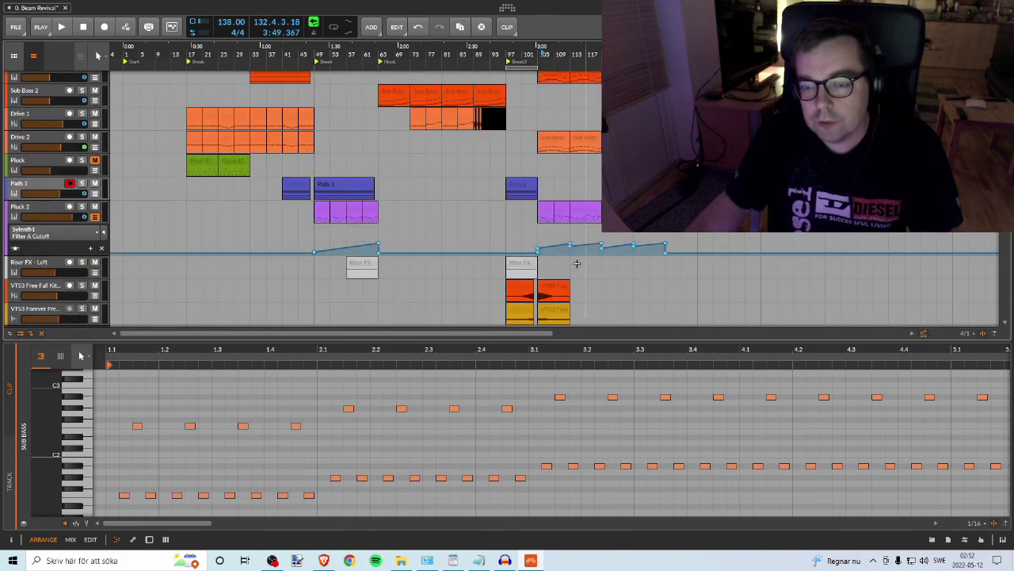
pyautogui.scroll(-8, 599, 217)
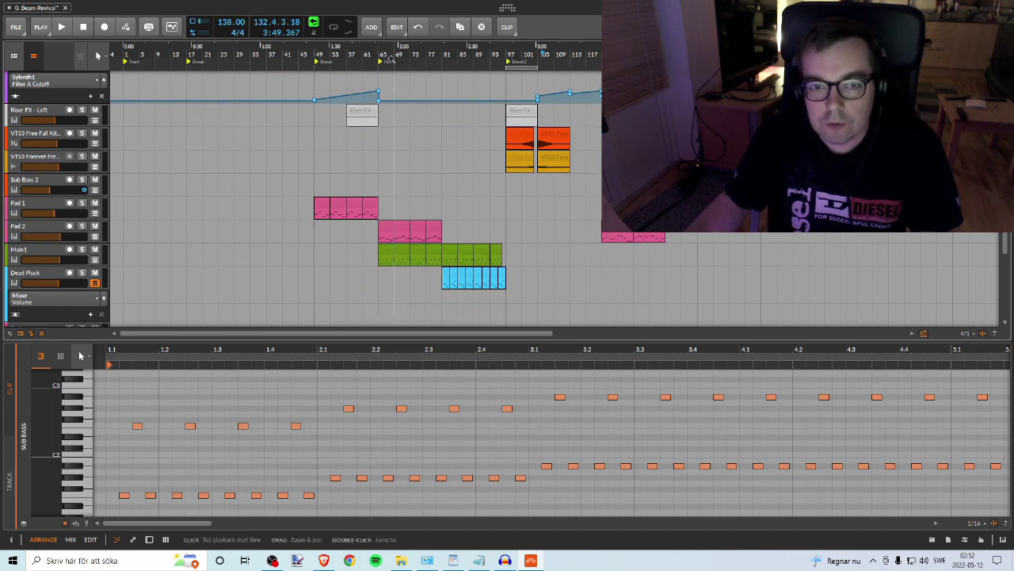
# Step: Play from bar 65, briefly audition the Main1 track in solo, restore the full mix and stop playback
pyautogui.click(381, 57)
pyautogui.moveTo(392, 49); pyautogui.dragTo(393, 119)
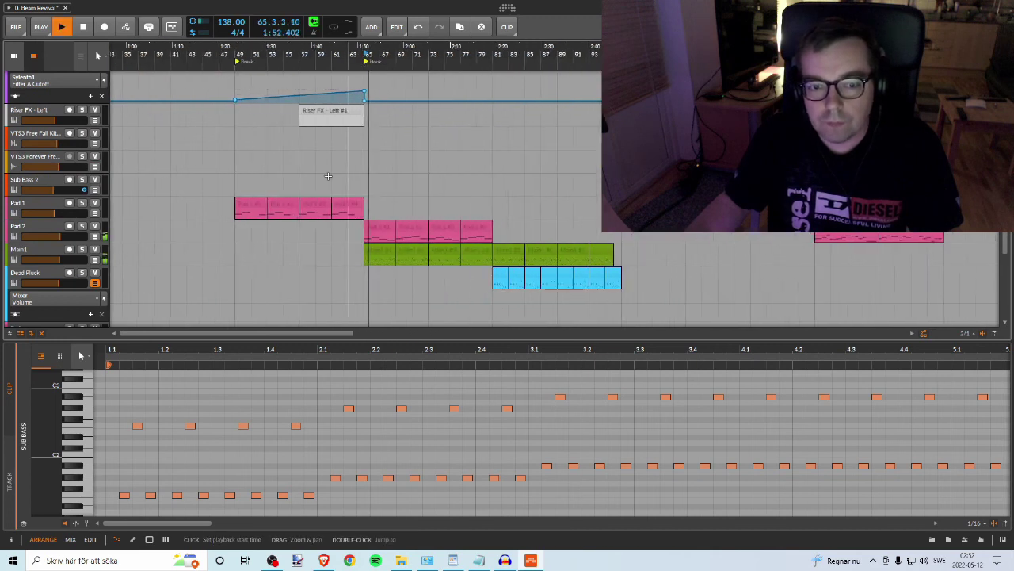
pyautogui.click(81, 250)
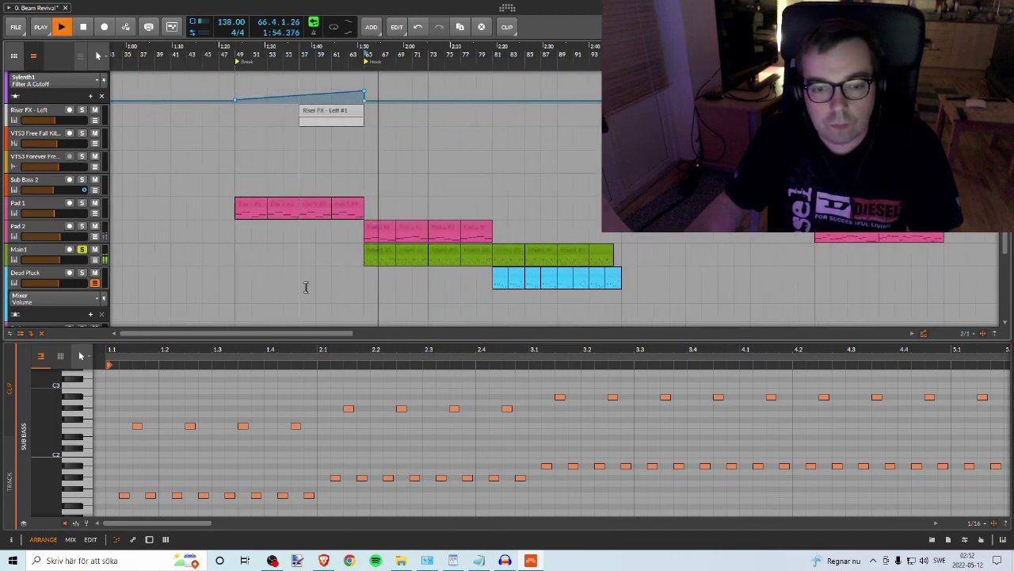
pyautogui.click(81, 250)
pyautogui.press('space')
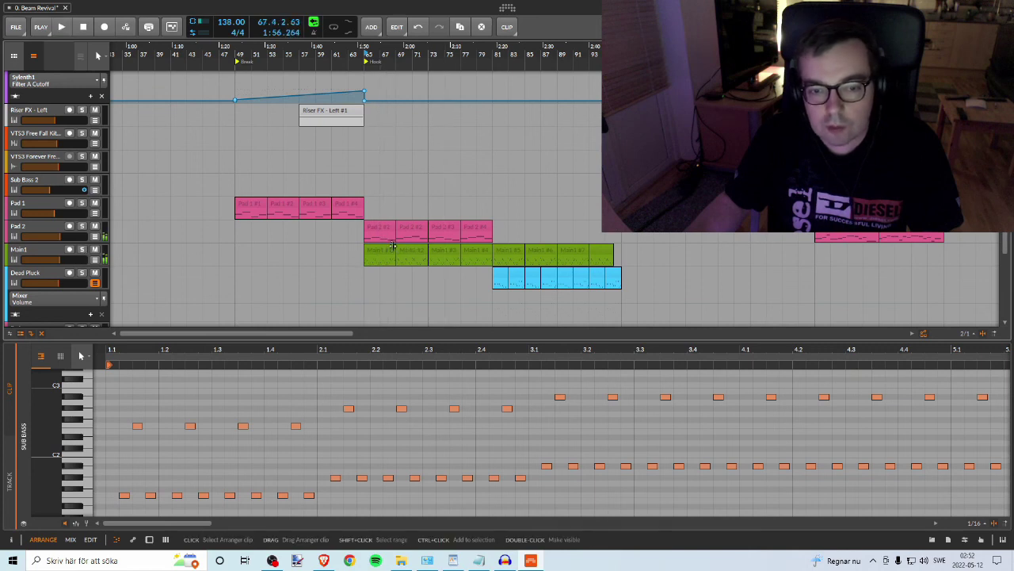
# Step: Play from bar 81 with Dead Pluck soloed, audition it together with Main1, isolate Main1, and restore the full mix
pyautogui.click(82, 272)
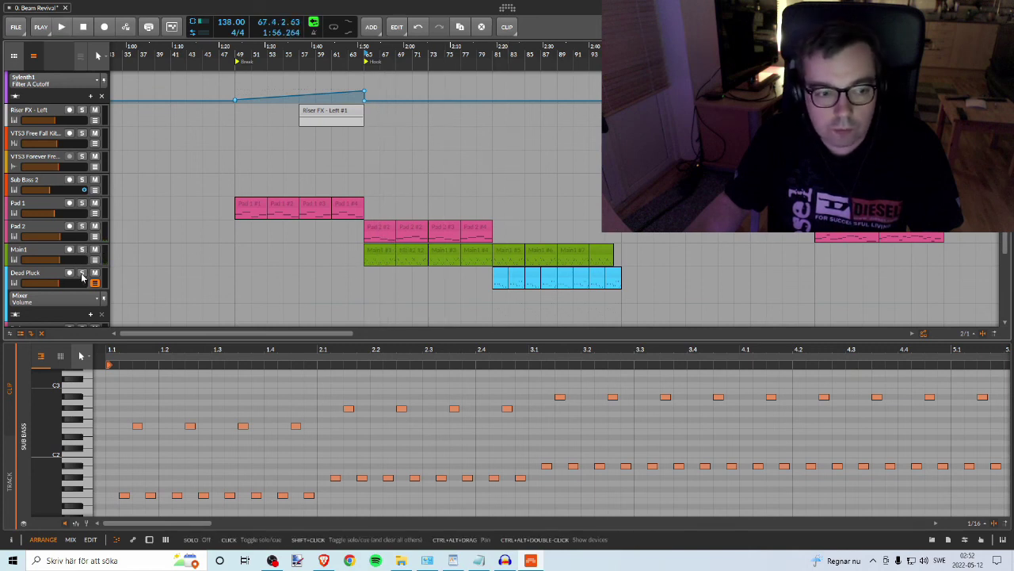
pyautogui.click(496, 54)
pyautogui.press('space')
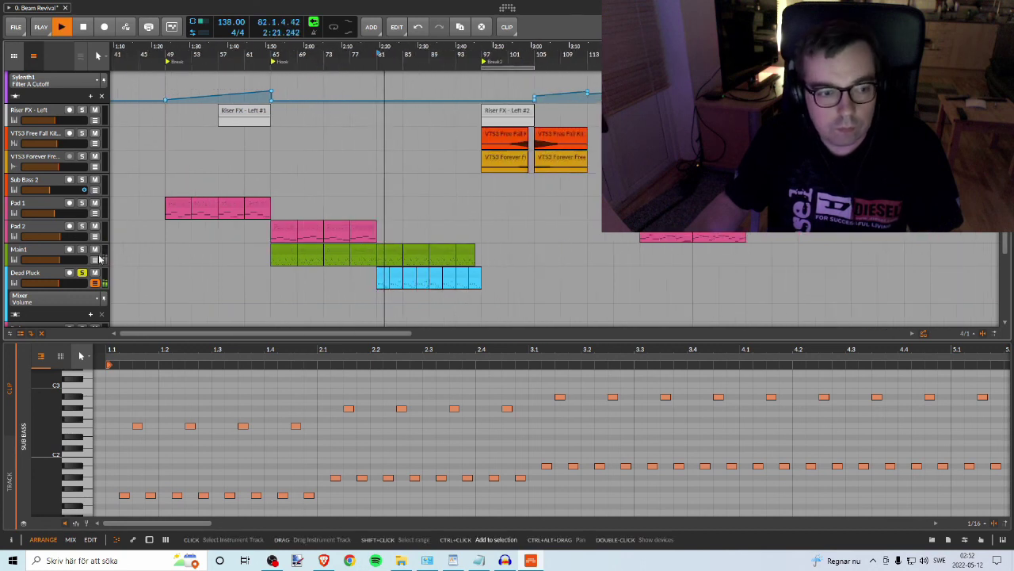
pyautogui.click(82, 251)
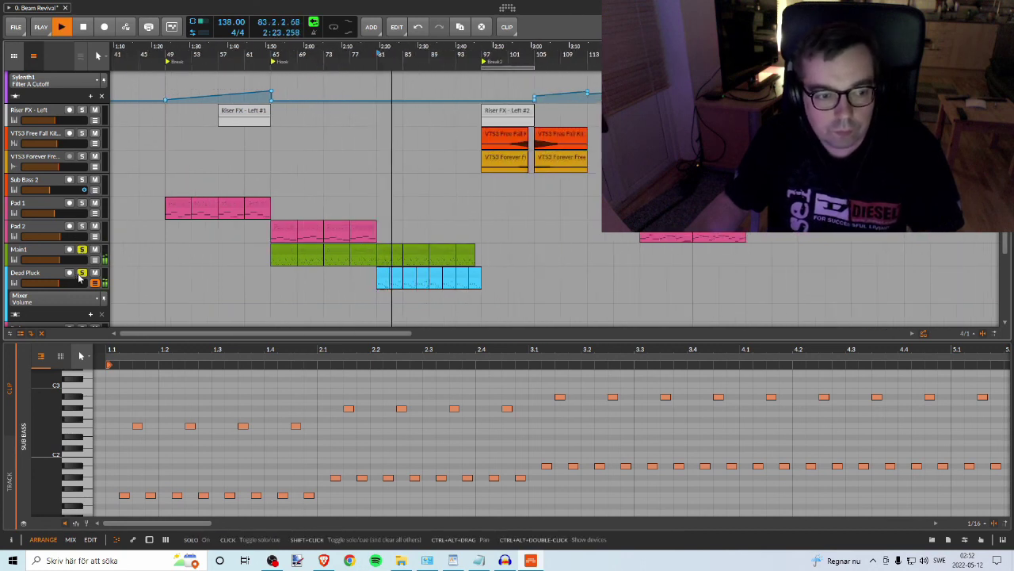
pyautogui.click(81, 273)
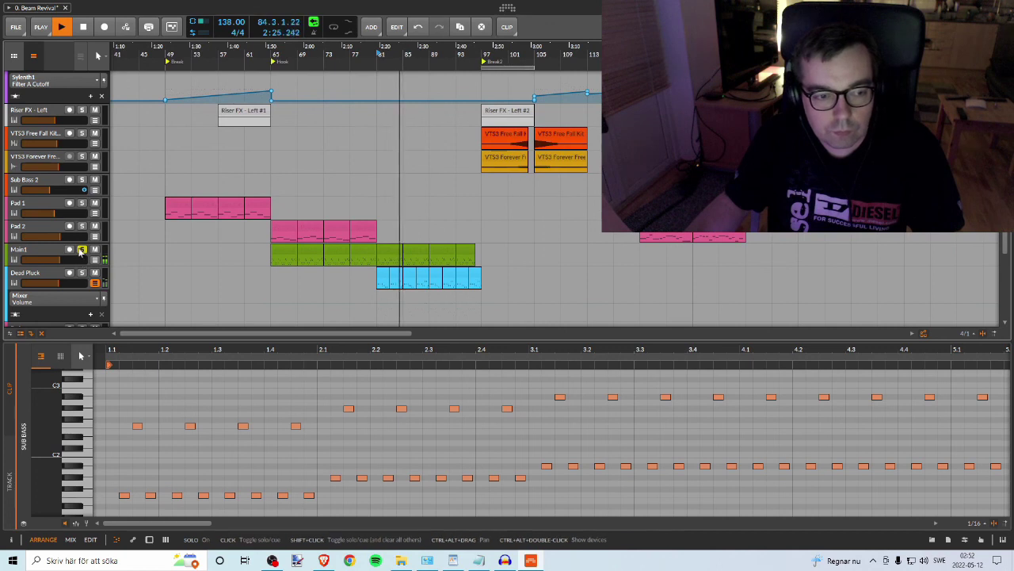
pyautogui.click(82, 250)
# Step: Listen on in the full mix, stop playback, and compare the bass, pluck, pad, lead and effects clips before and after Break2
pyautogui.scroll(-3, 409, 95)
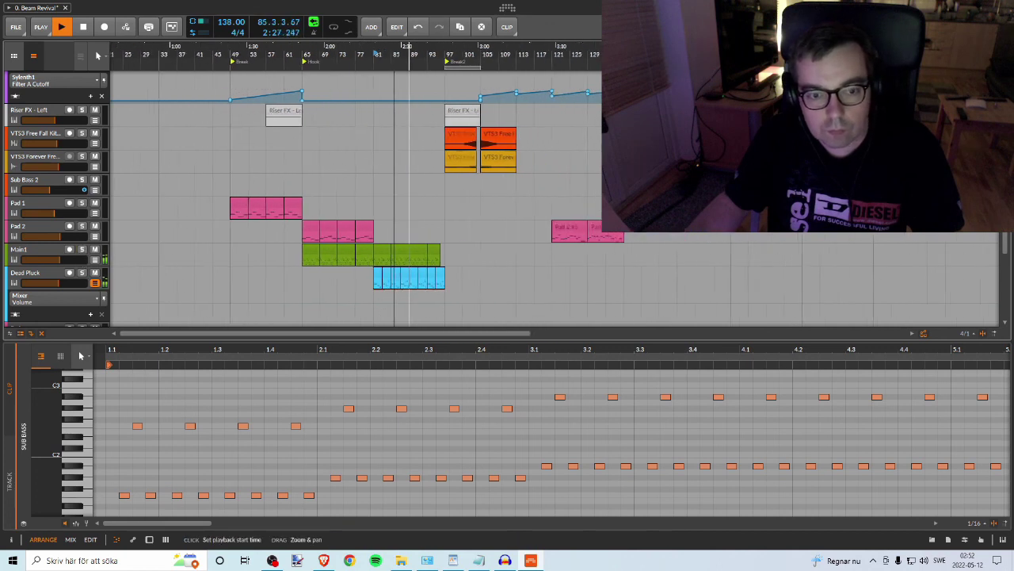
pyautogui.scroll(1, 377, 132)
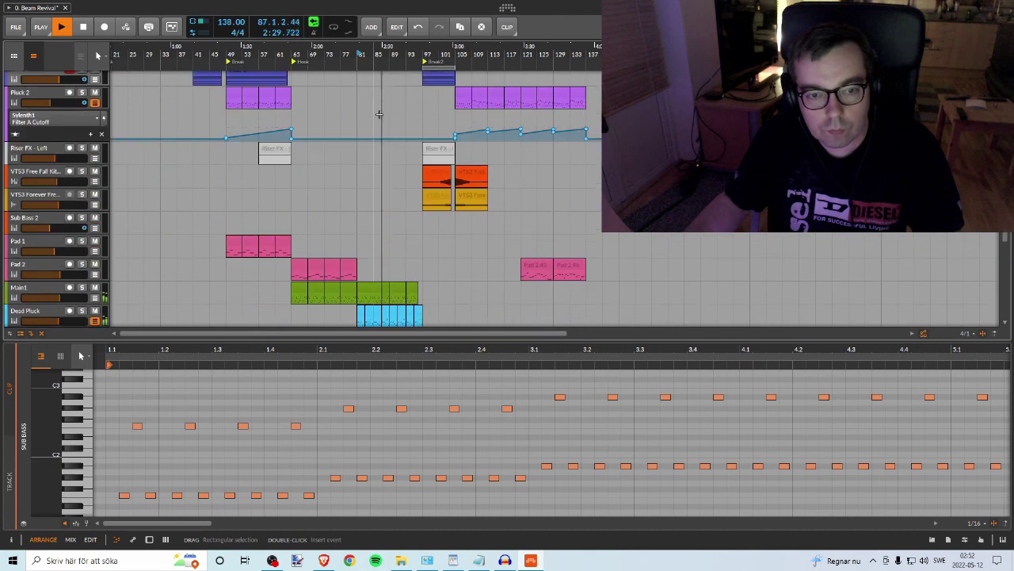
pyautogui.scroll(-5, 380, 114)
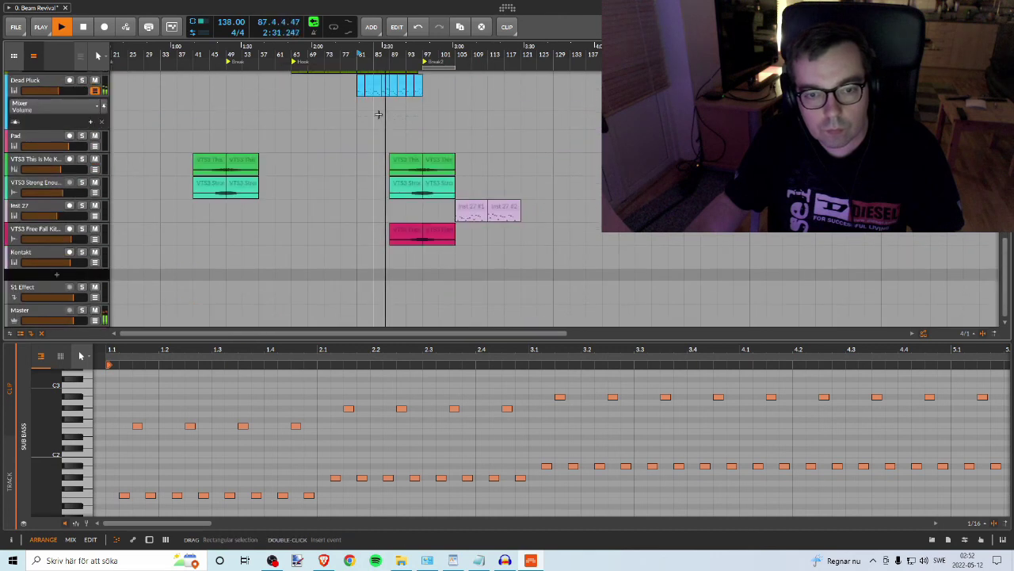
pyautogui.scroll(3, 378, 114)
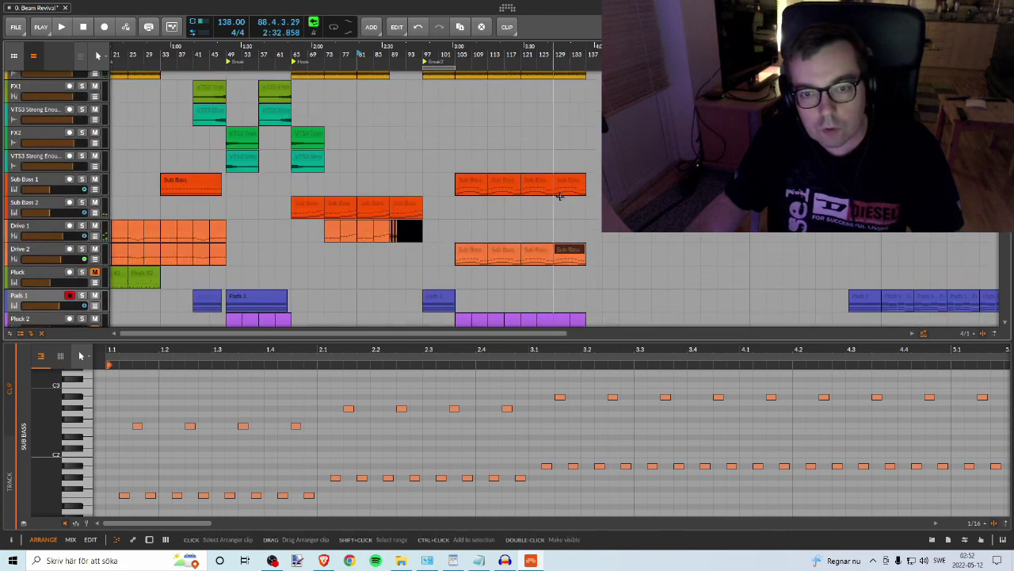
pyautogui.scroll(-5, 559, 196)
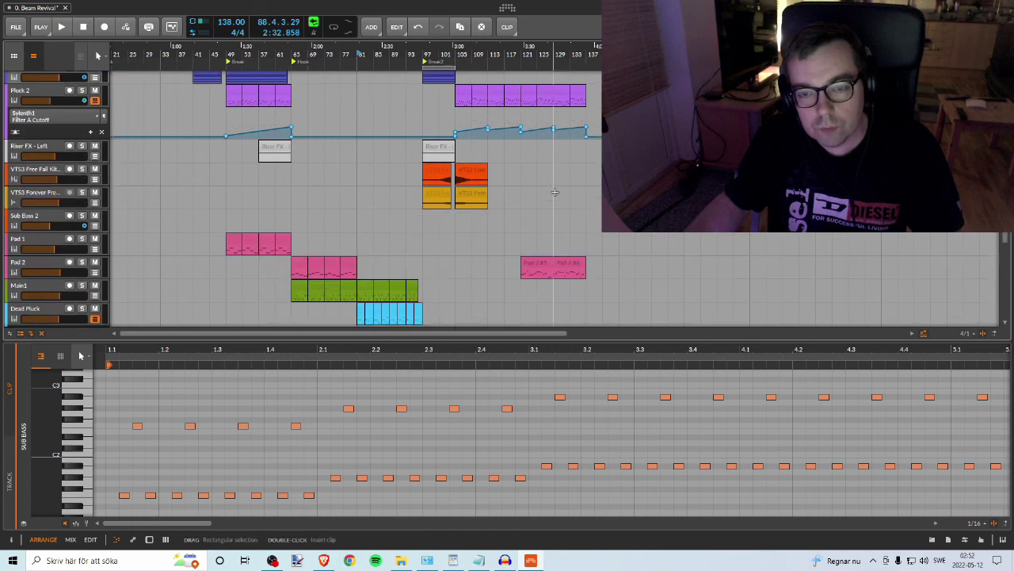
pyautogui.scroll(1, 555, 192)
pyautogui.scroll(2, 555, 193)
pyautogui.hscroll(3, 485, 76)
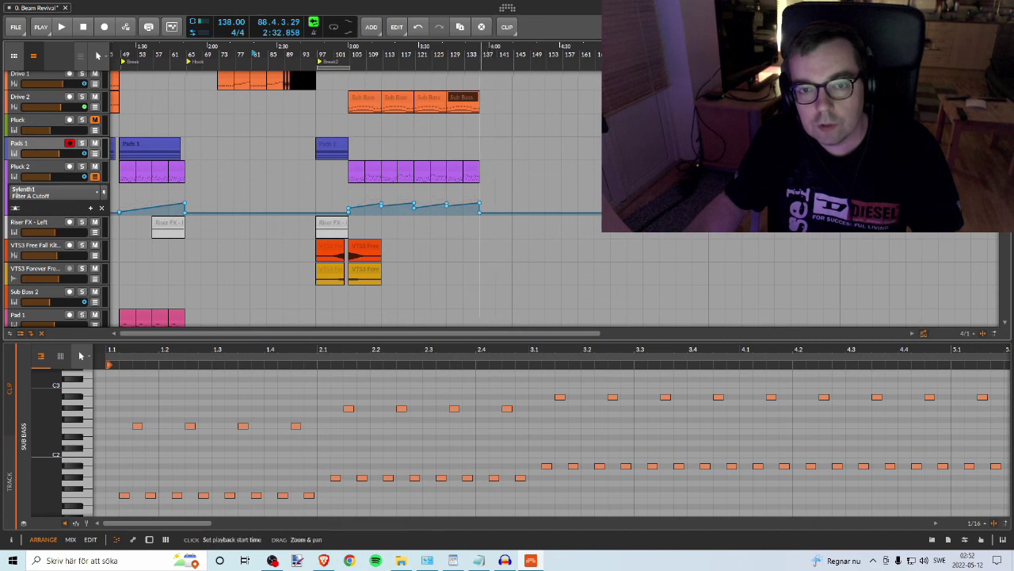
# Step: Review the arrangement from the start to about bar 137 and switch to OBS to check the recording
pyautogui.moveTo(489, 53); pyautogui.dragTo(595, 67)
pyautogui.scroll(10, 362, 229)
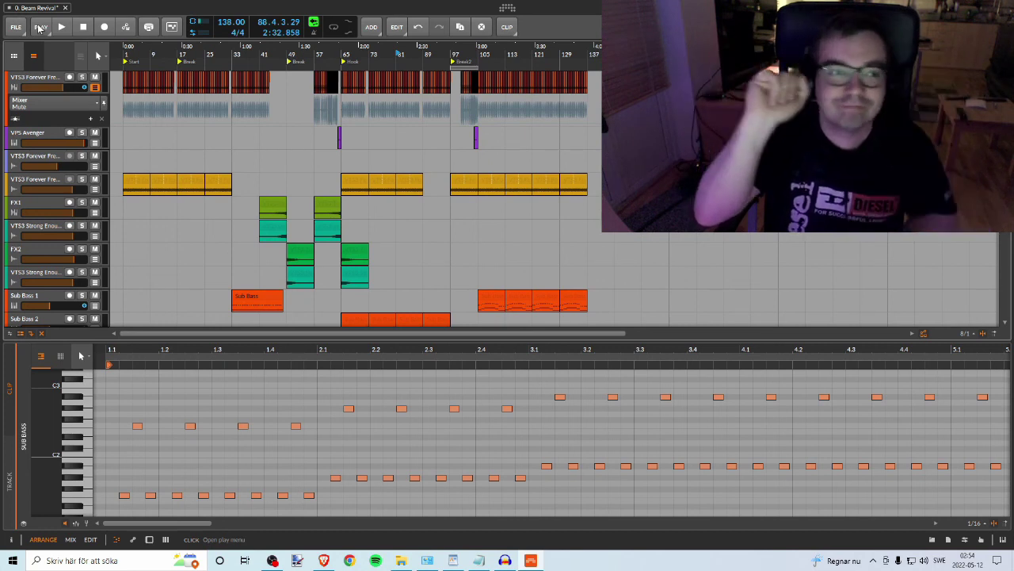
pyautogui.hotkey('alt', 'Tab')
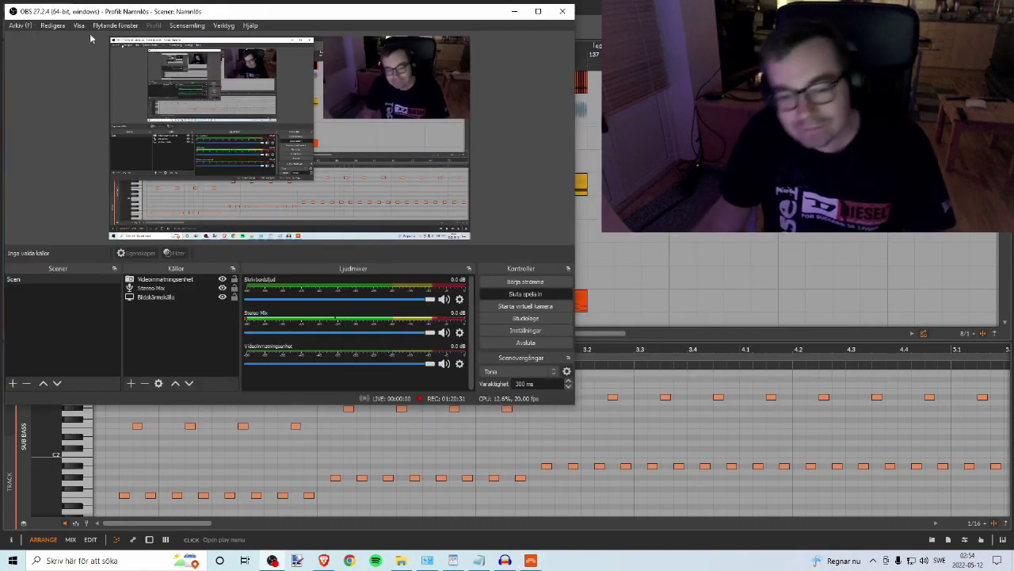